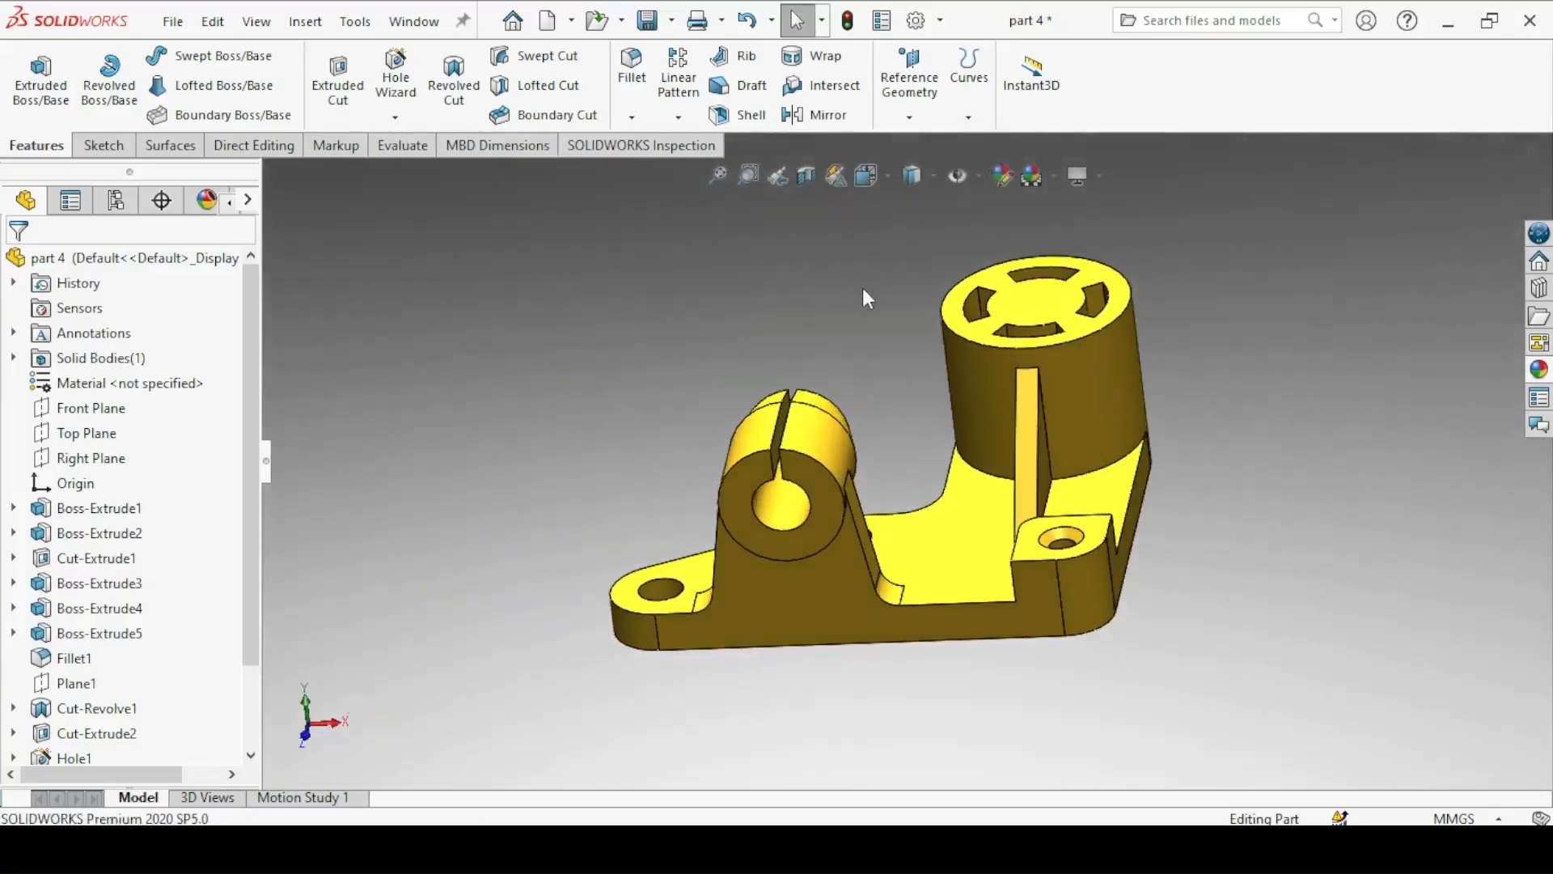
{"action": "key", "text": "ctrl+7"}
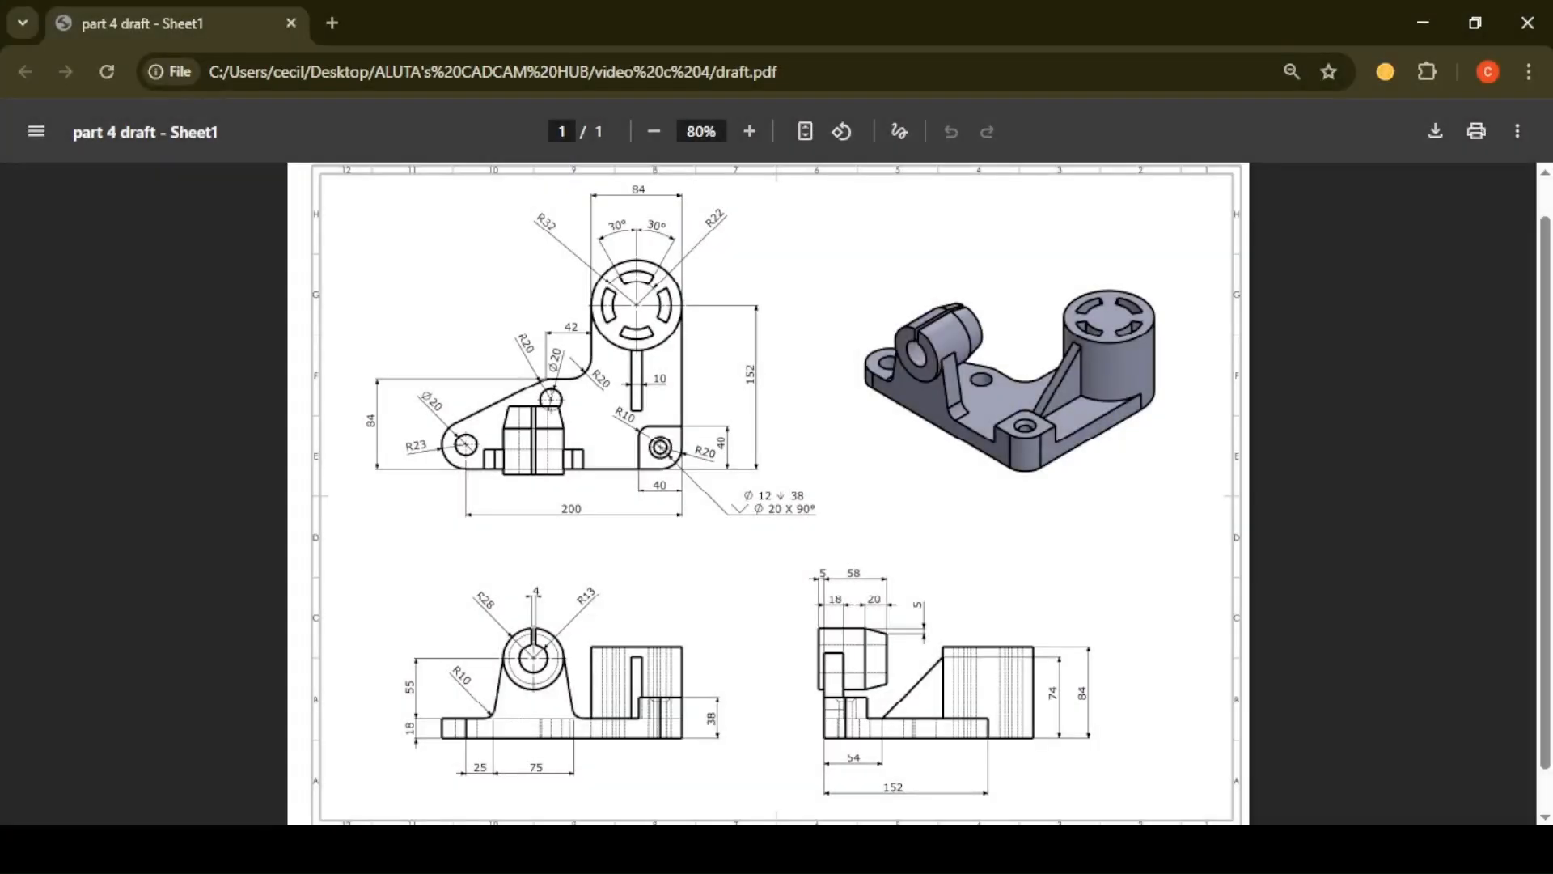
{"action": "scroll", "coordinate": [1468, 458], "scroll_direction": "down", "scroll_amount": 1}
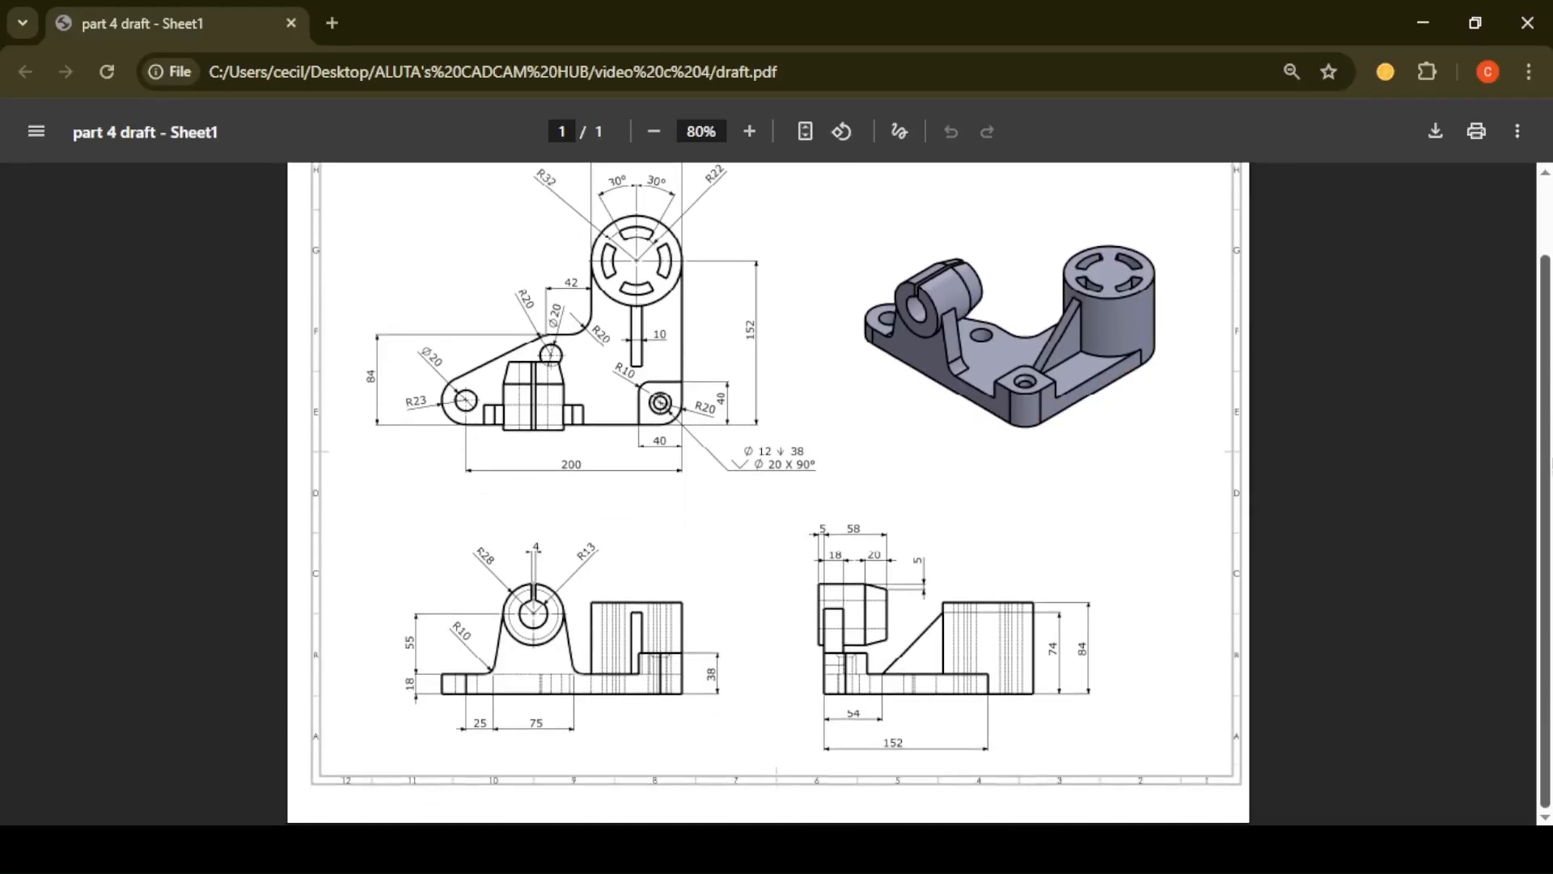
{"action": "scroll", "coordinate": [1408, 391], "scroll_direction": "up", "scroll_amount": 1}
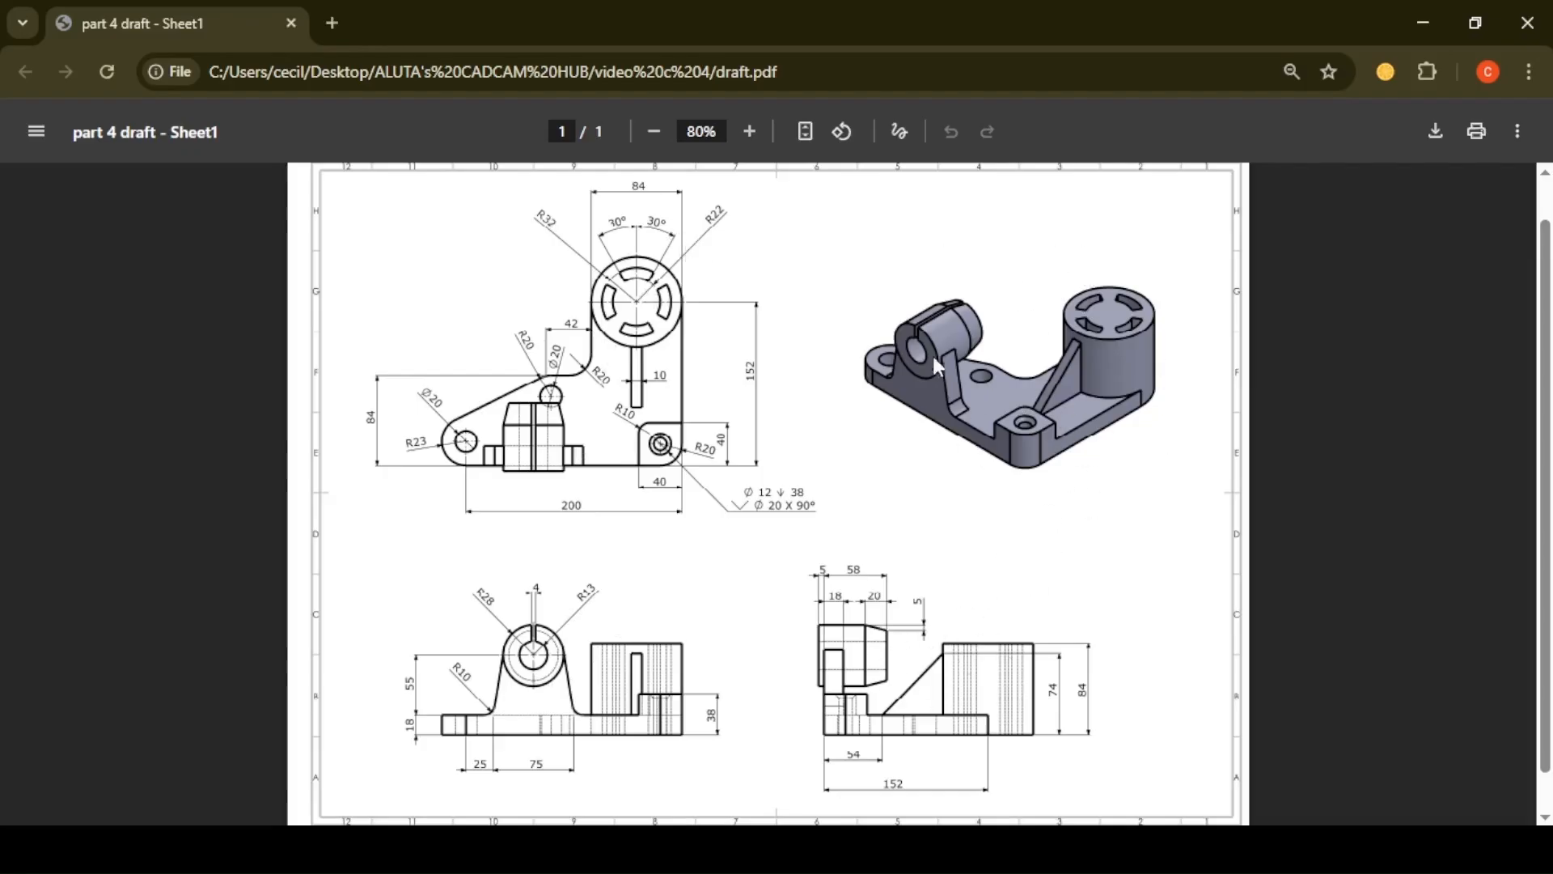
Step: Switch to SOLIDWORKS and create a new part document
{"action": "left_click", "coordinate": [684, 848]}
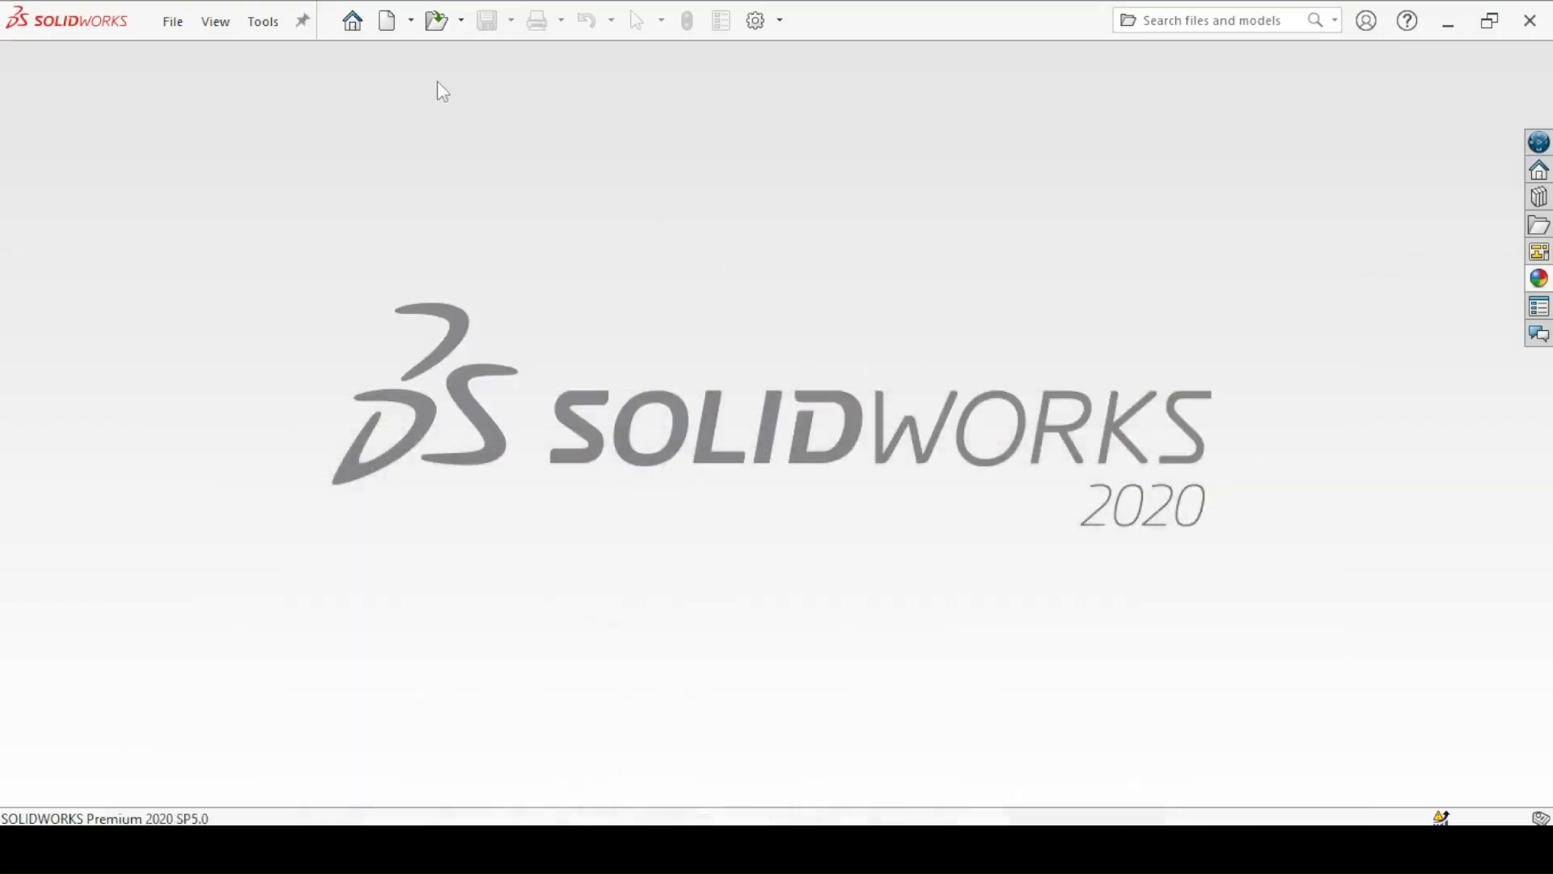
{"action": "left_click", "coordinate": [385, 20]}
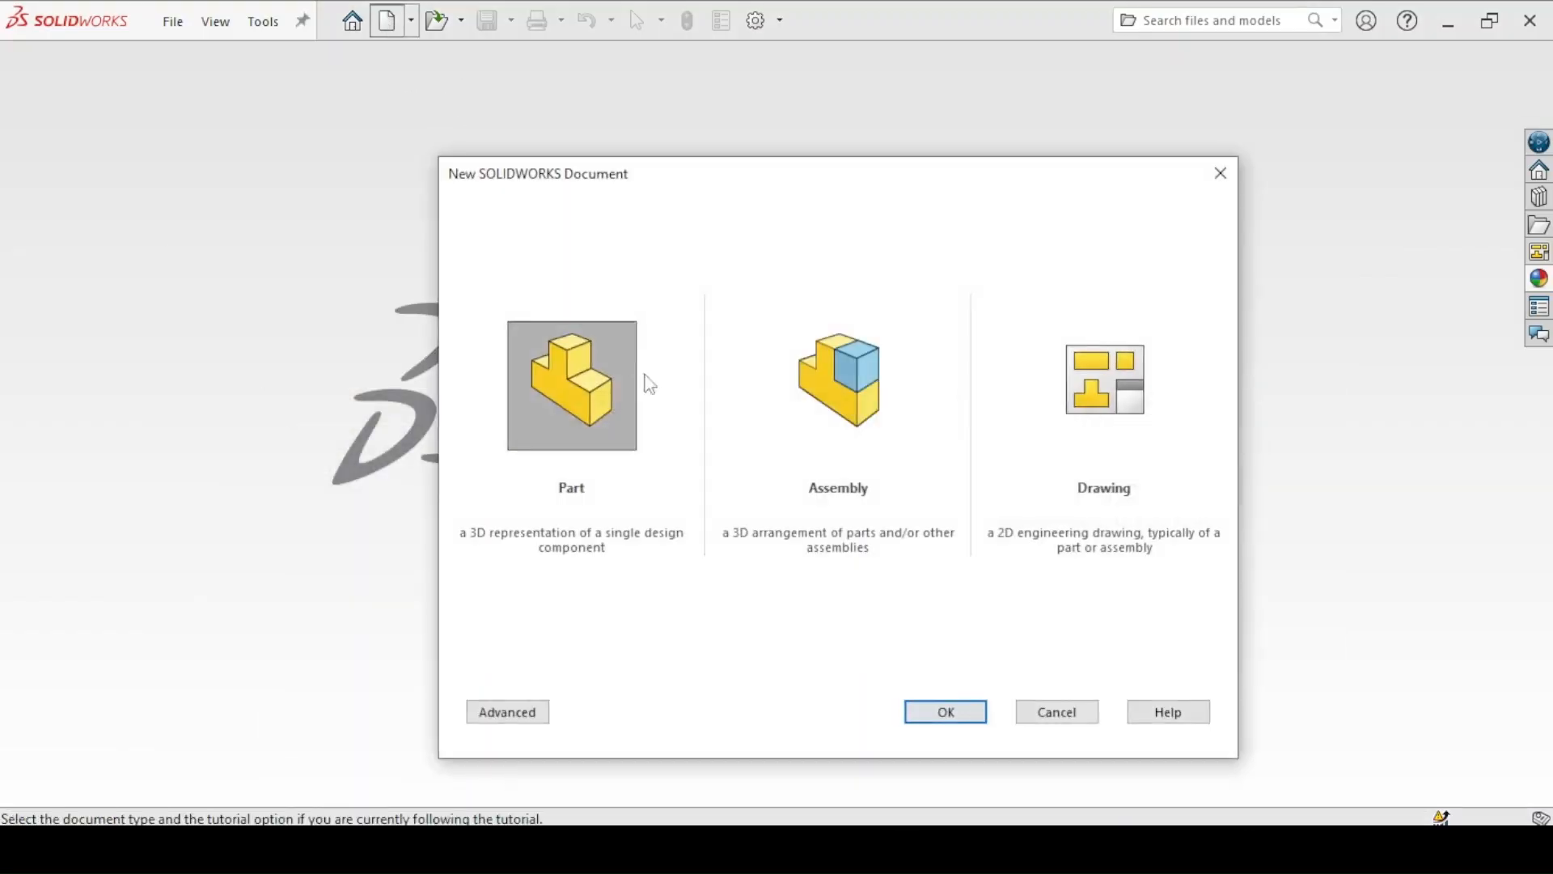
{"action": "left_click", "coordinate": [565, 379]}
{"action": "left_click", "coordinate": [913, 710]}
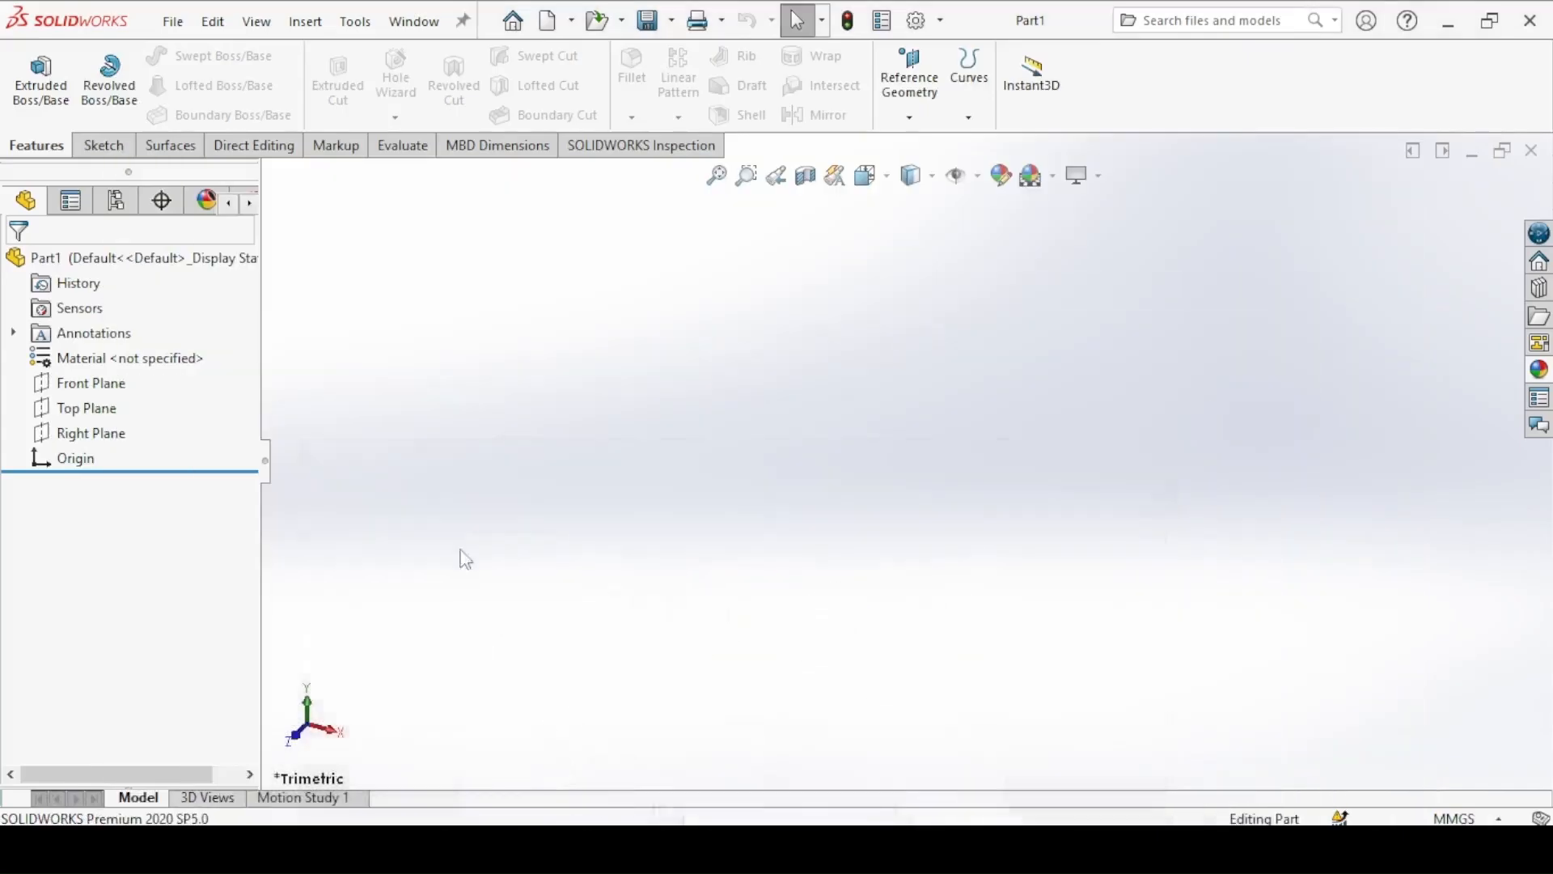
Step: Start an extruded boss sketch on the Top Plane and draw a circle about 89 mm in diameter centred on the origin
{"action": "left_click", "coordinate": [34, 96]}
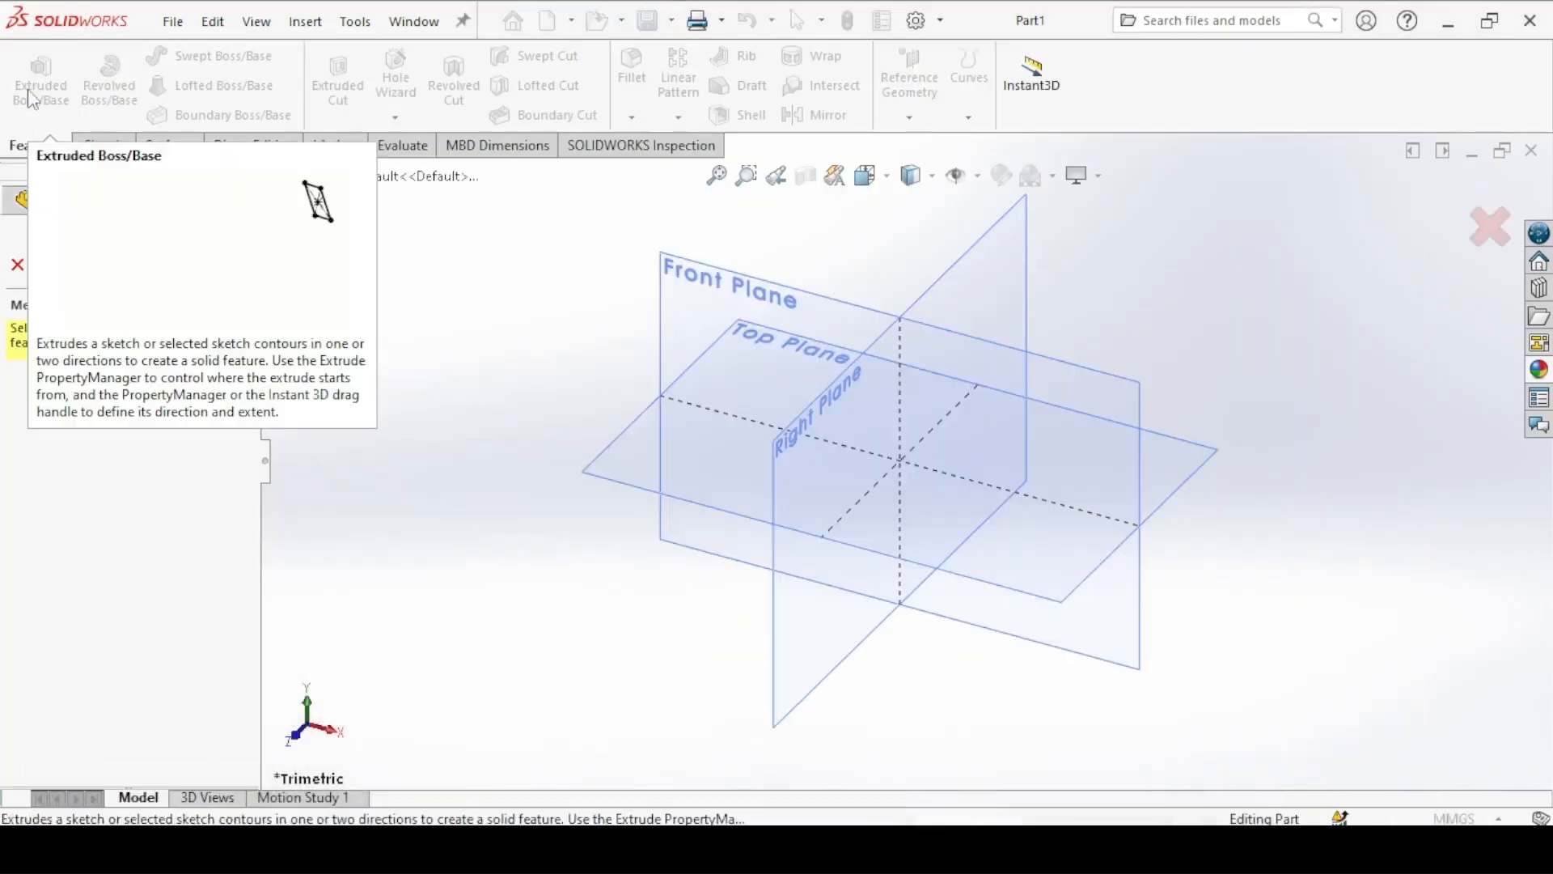
{"action": "left_click", "coordinate": [595, 477]}
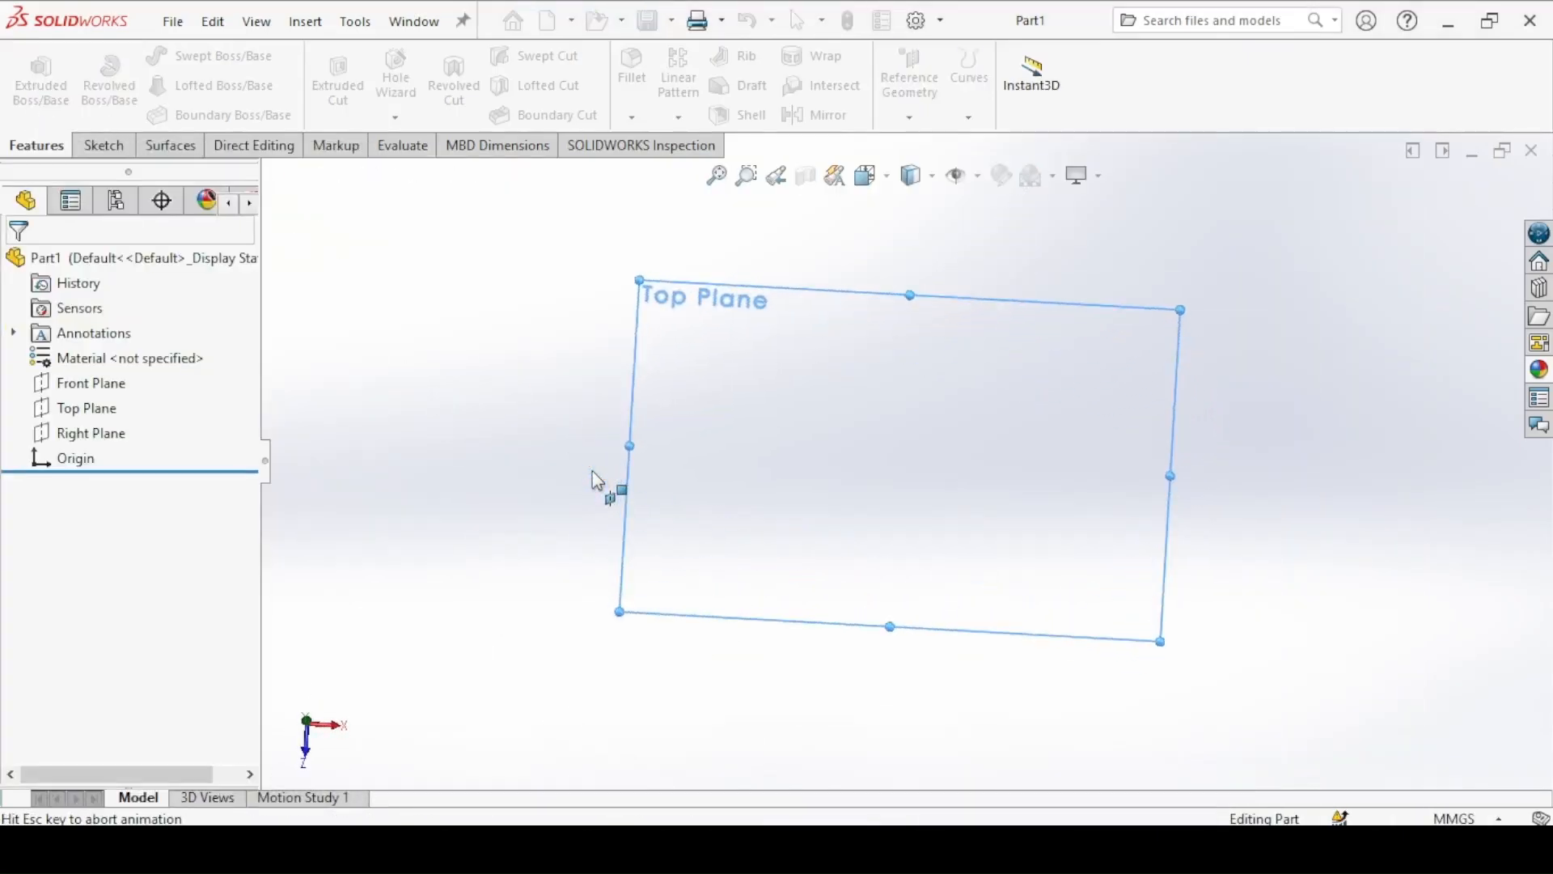
{"action": "left_click", "coordinate": [195, 56]}
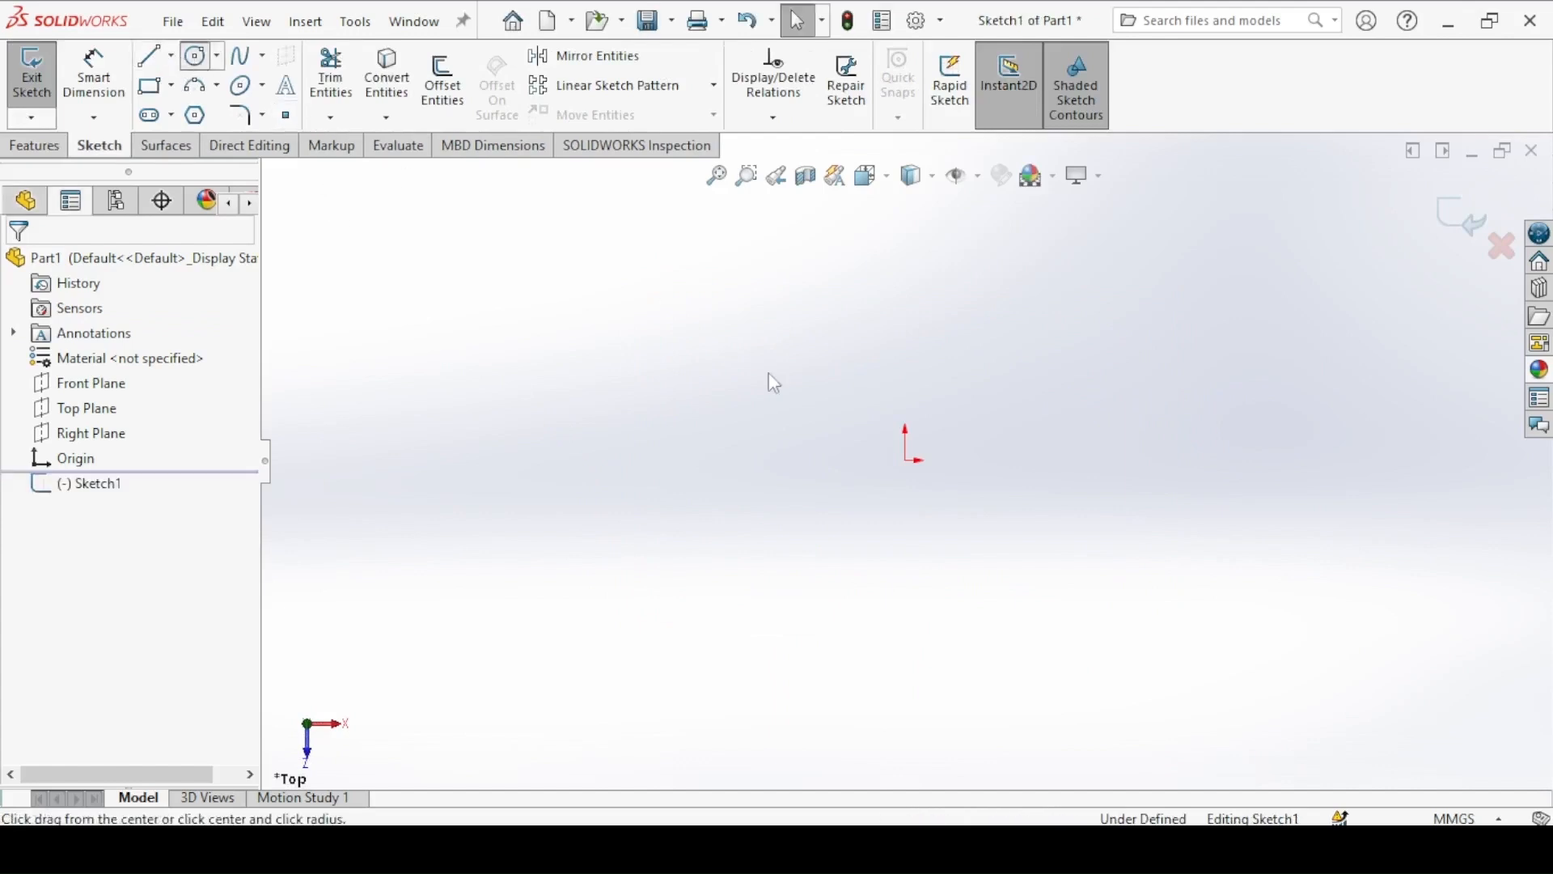
{"action": "left_click", "coordinate": [908, 461]}
{"action": "left_click", "coordinate": [813, 378]}
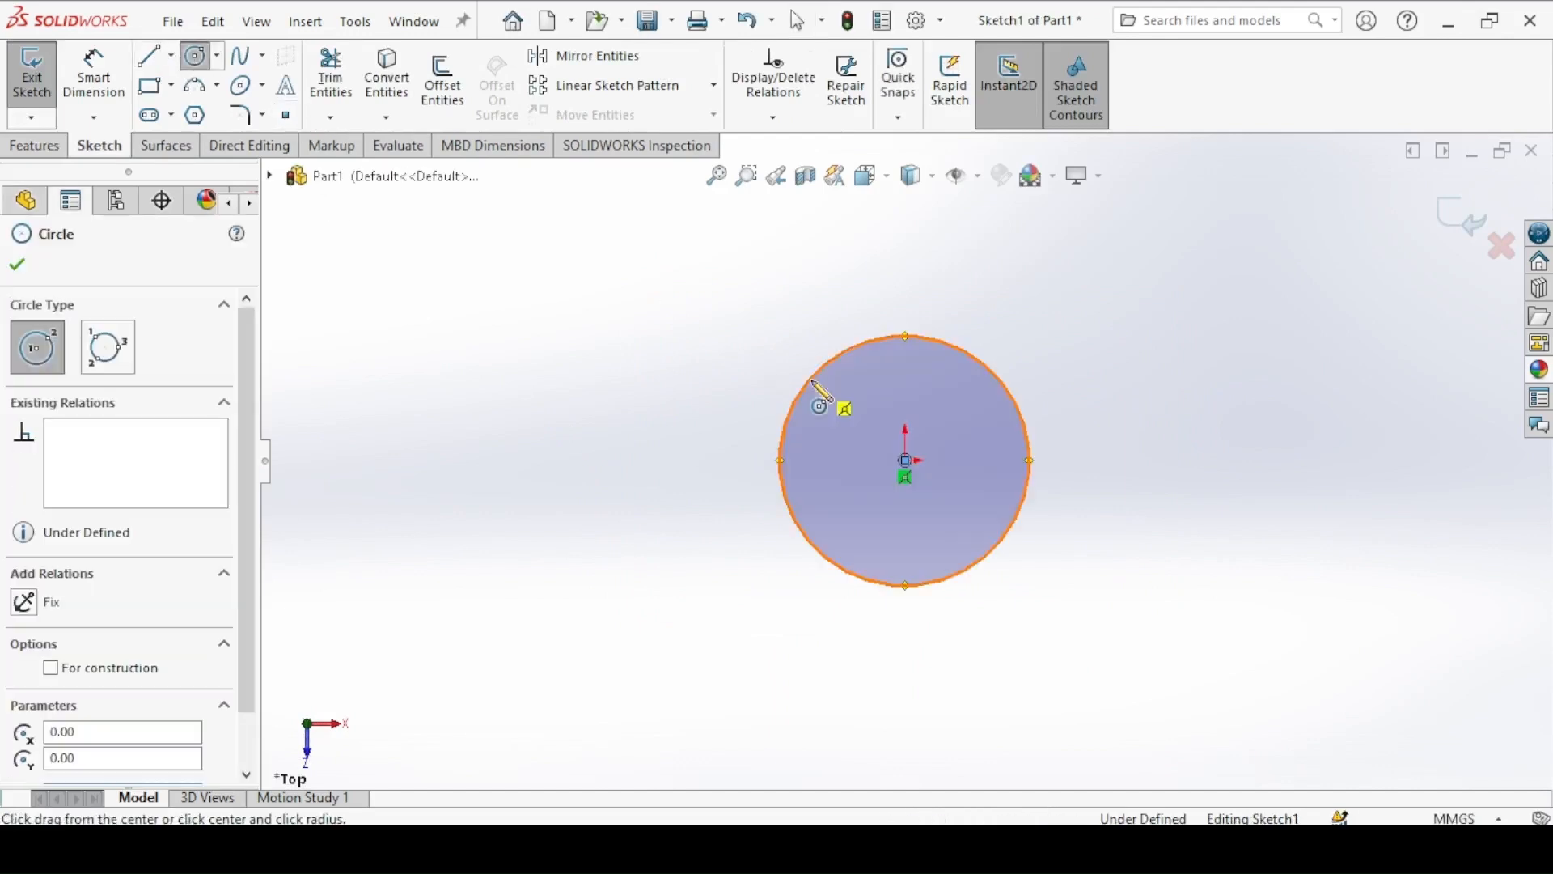
Step: Dimension the circle's diameter and set it to 84 mm
{"action": "left_click", "coordinate": [101, 86]}
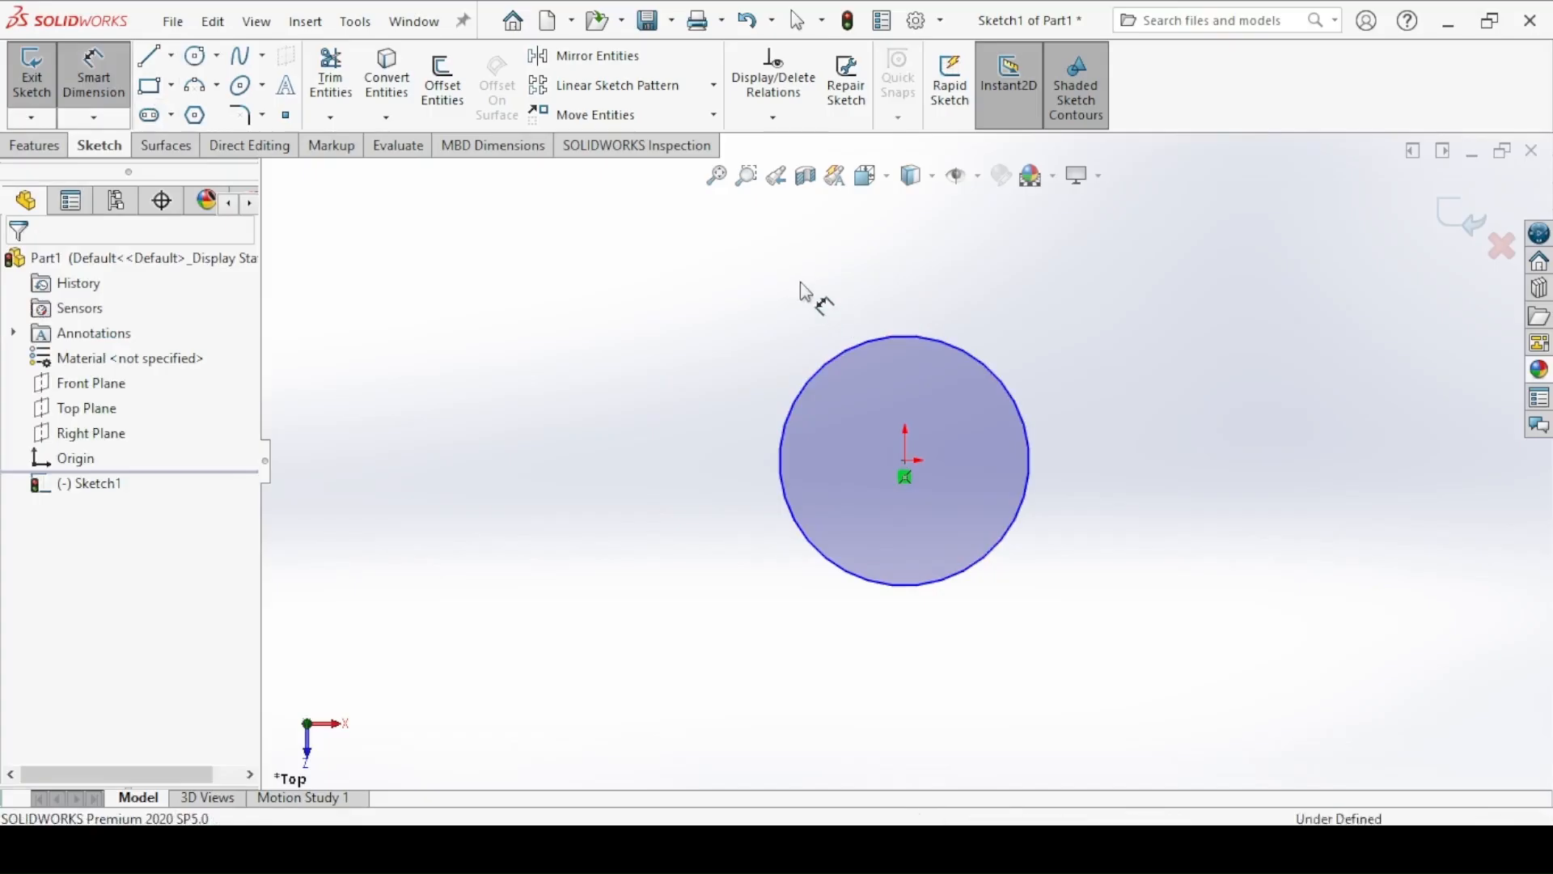
{"action": "left_click", "coordinate": [834, 348]}
{"action": "left_click", "coordinate": [794, 291]}
{"action": "type", "text": "84"}
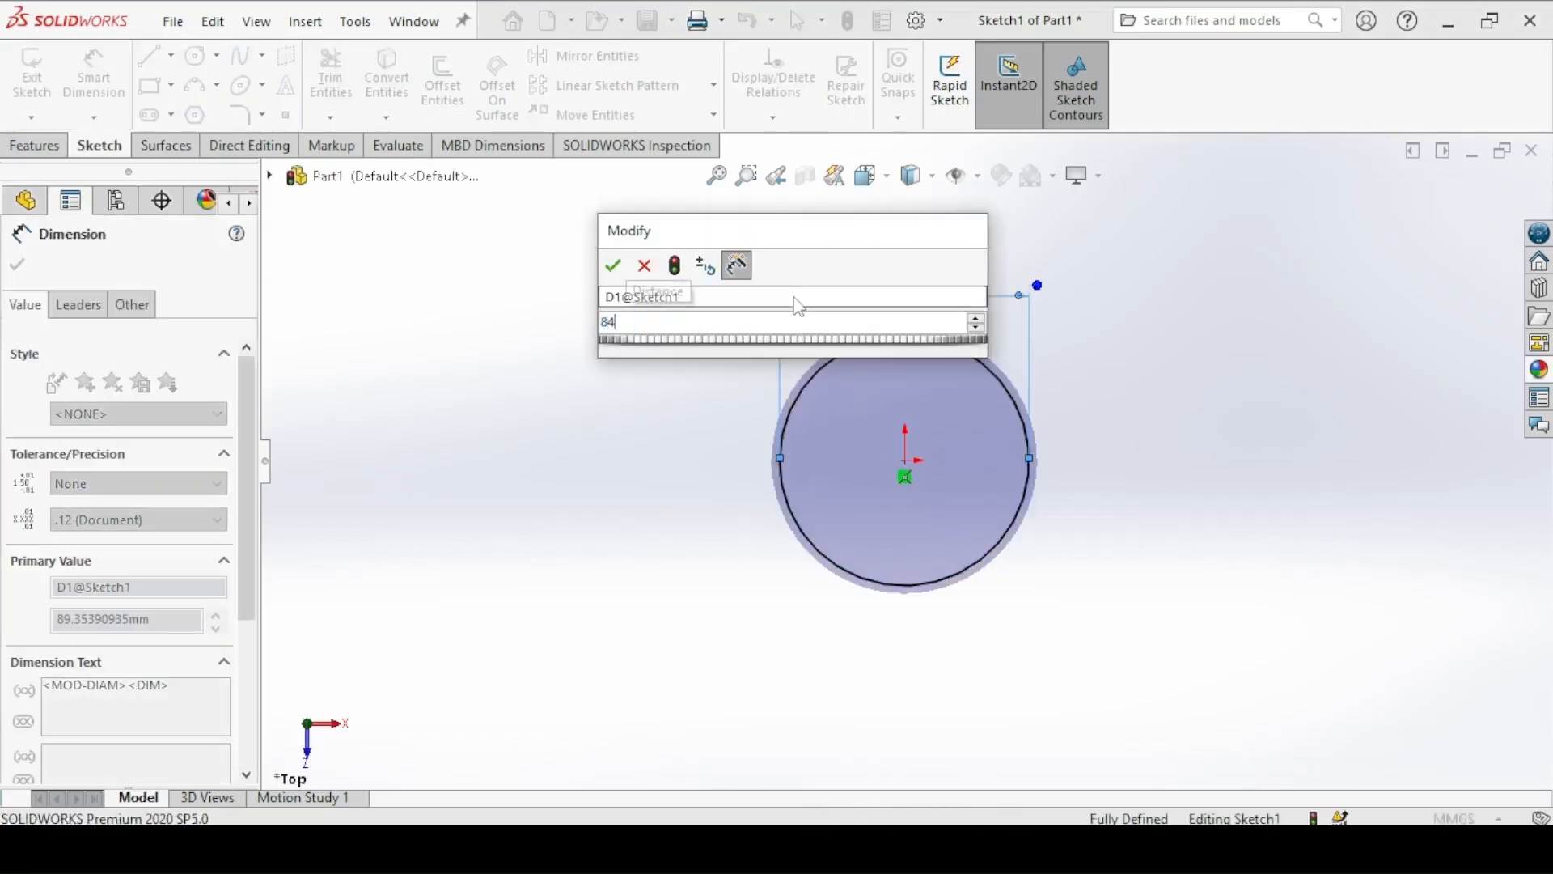
{"action": "key", "text": "Return"}
{"action": "key", "text": "Escape"}
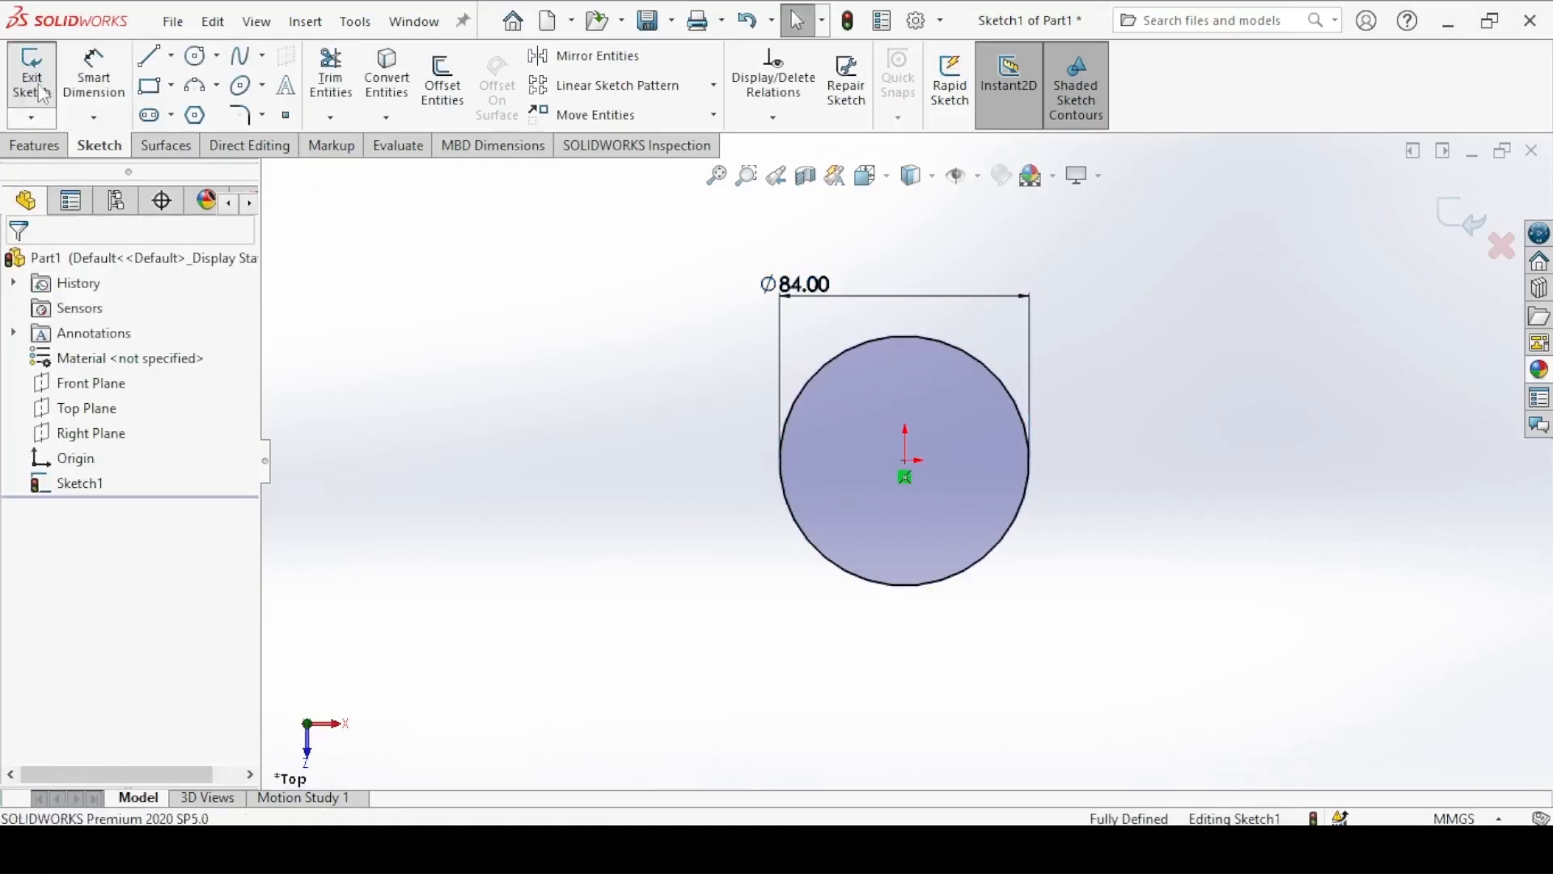
Step: Finish the circle sketch and extrude it upward as a blind boss with a depth of 84 mm
{"action": "left_click", "coordinate": [33, 79]}
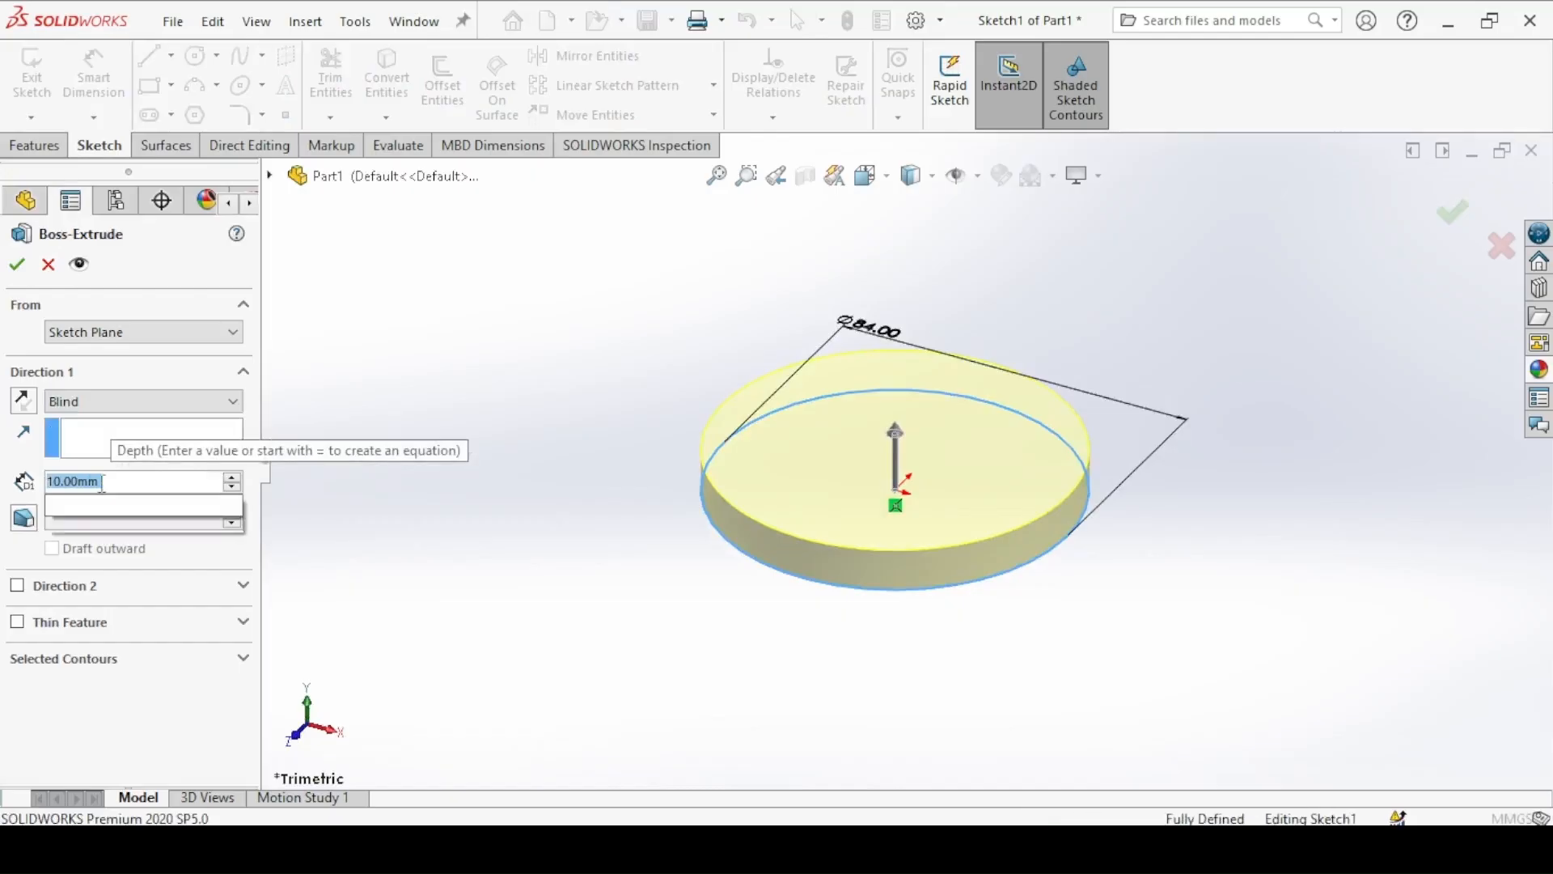
{"action": "type", "text": "84"}
{"action": "key", "text": "Return"}
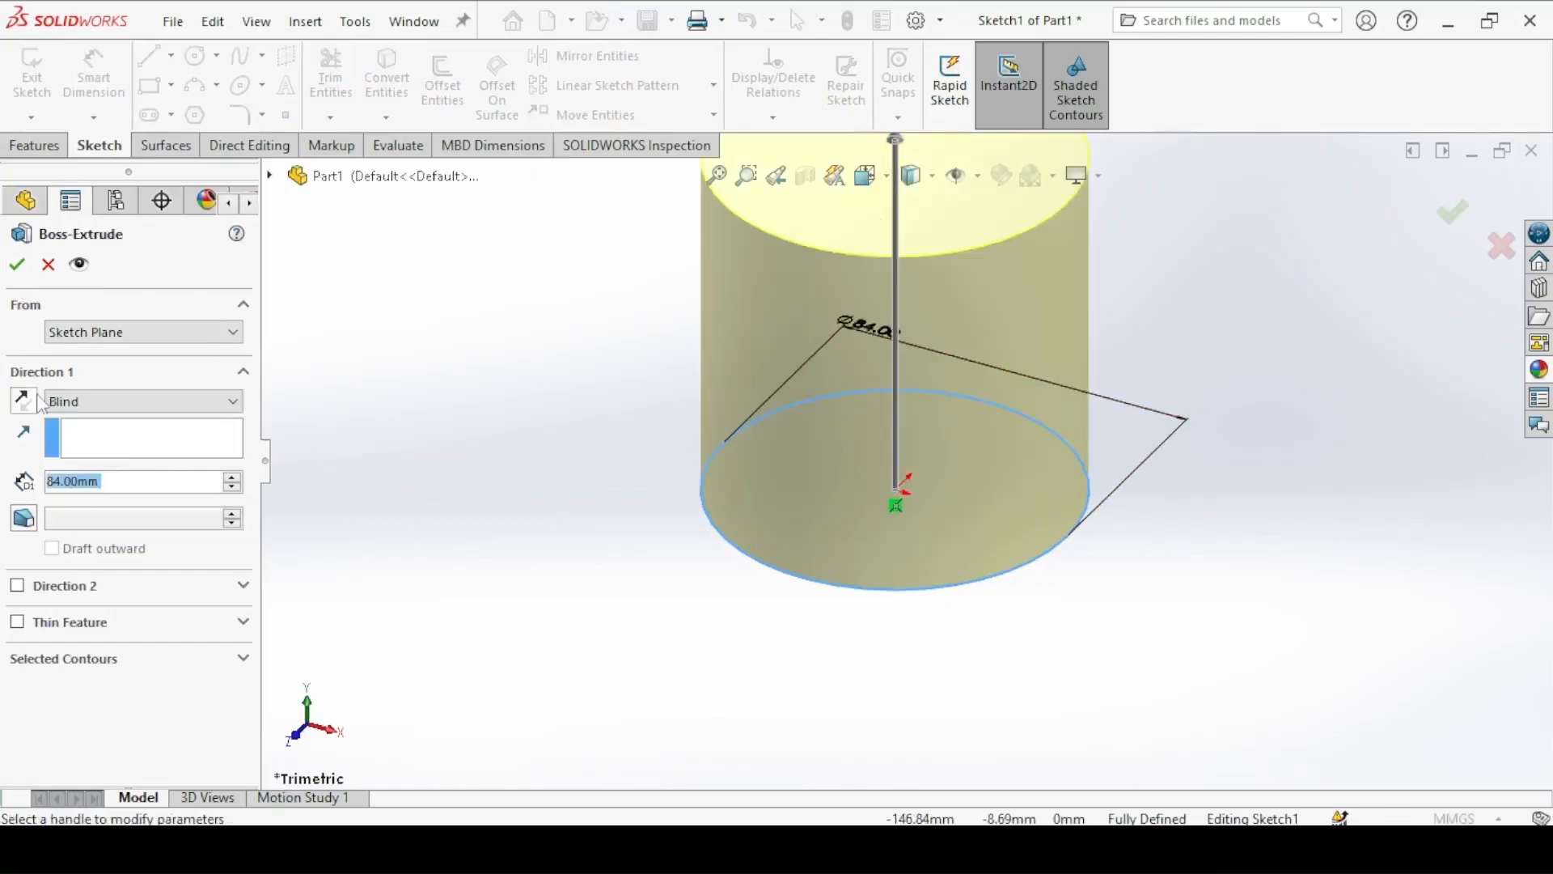
{"action": "left_click", "coordinate": [16, 274]}
{"action": "left_click", "coordinate": [468, 506]}
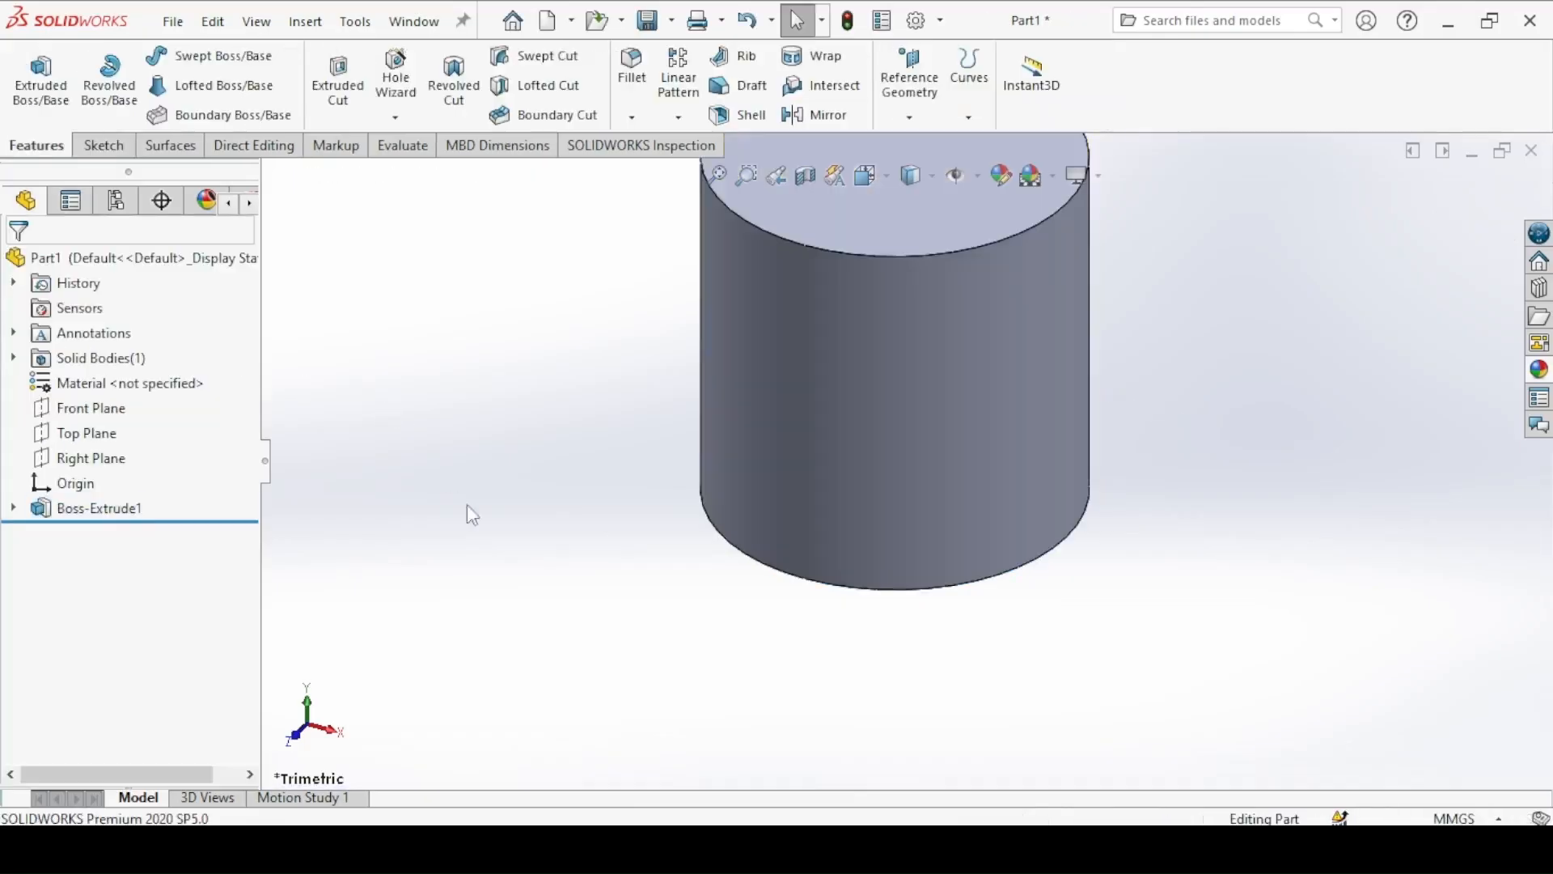
Step: Check the reference drawing and start another extruded boss sketch on the Top Plane for the base plate
{"action": "key", "text": "alt+Tab"}
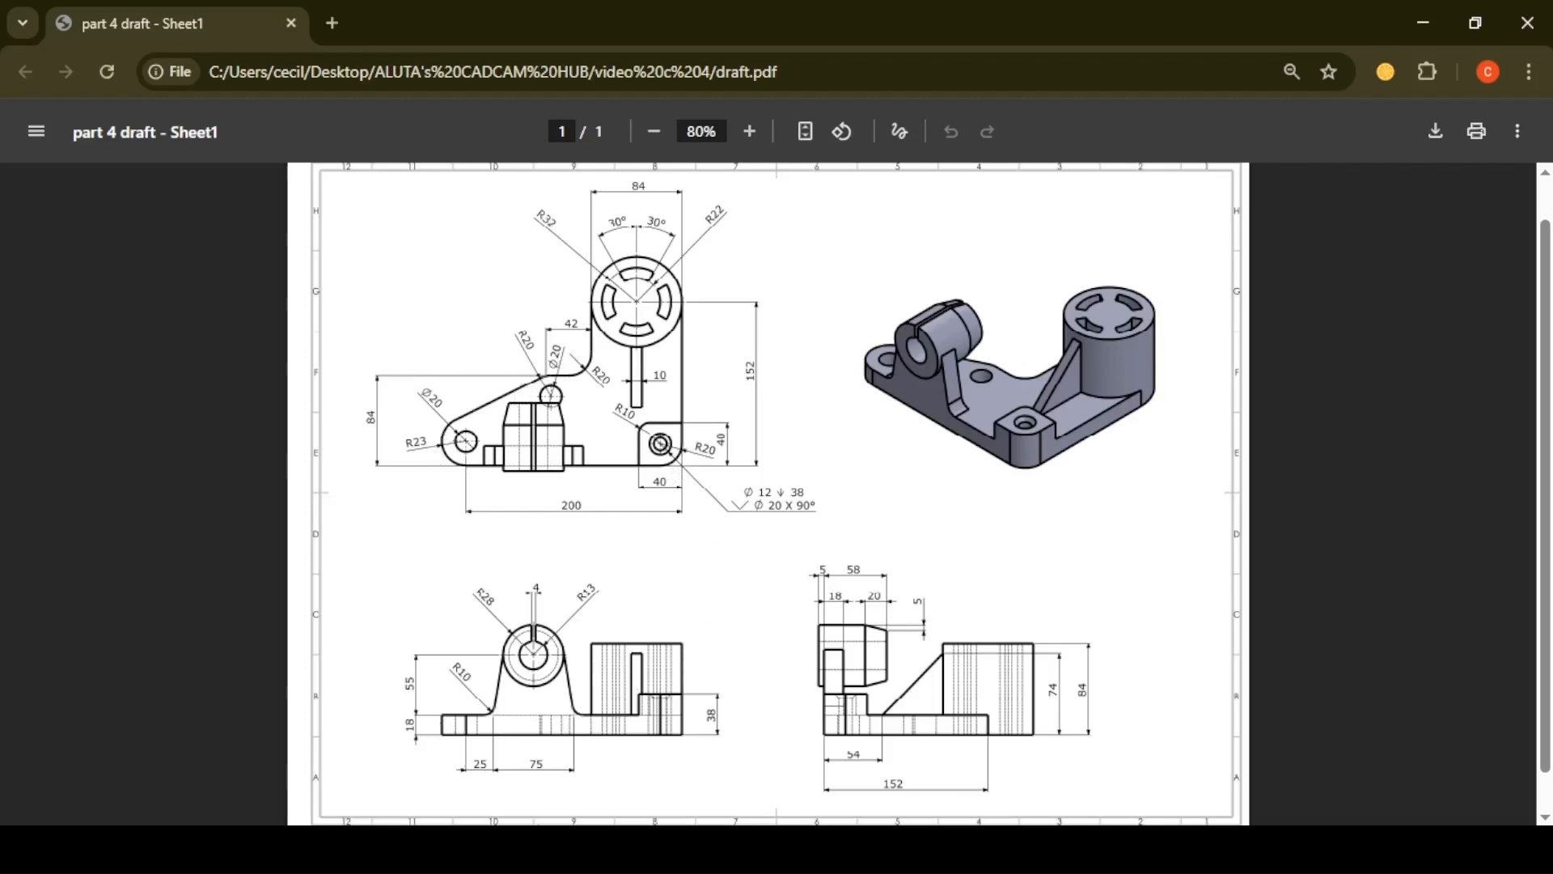
{"action": "key", "text": "alt+Tab"}
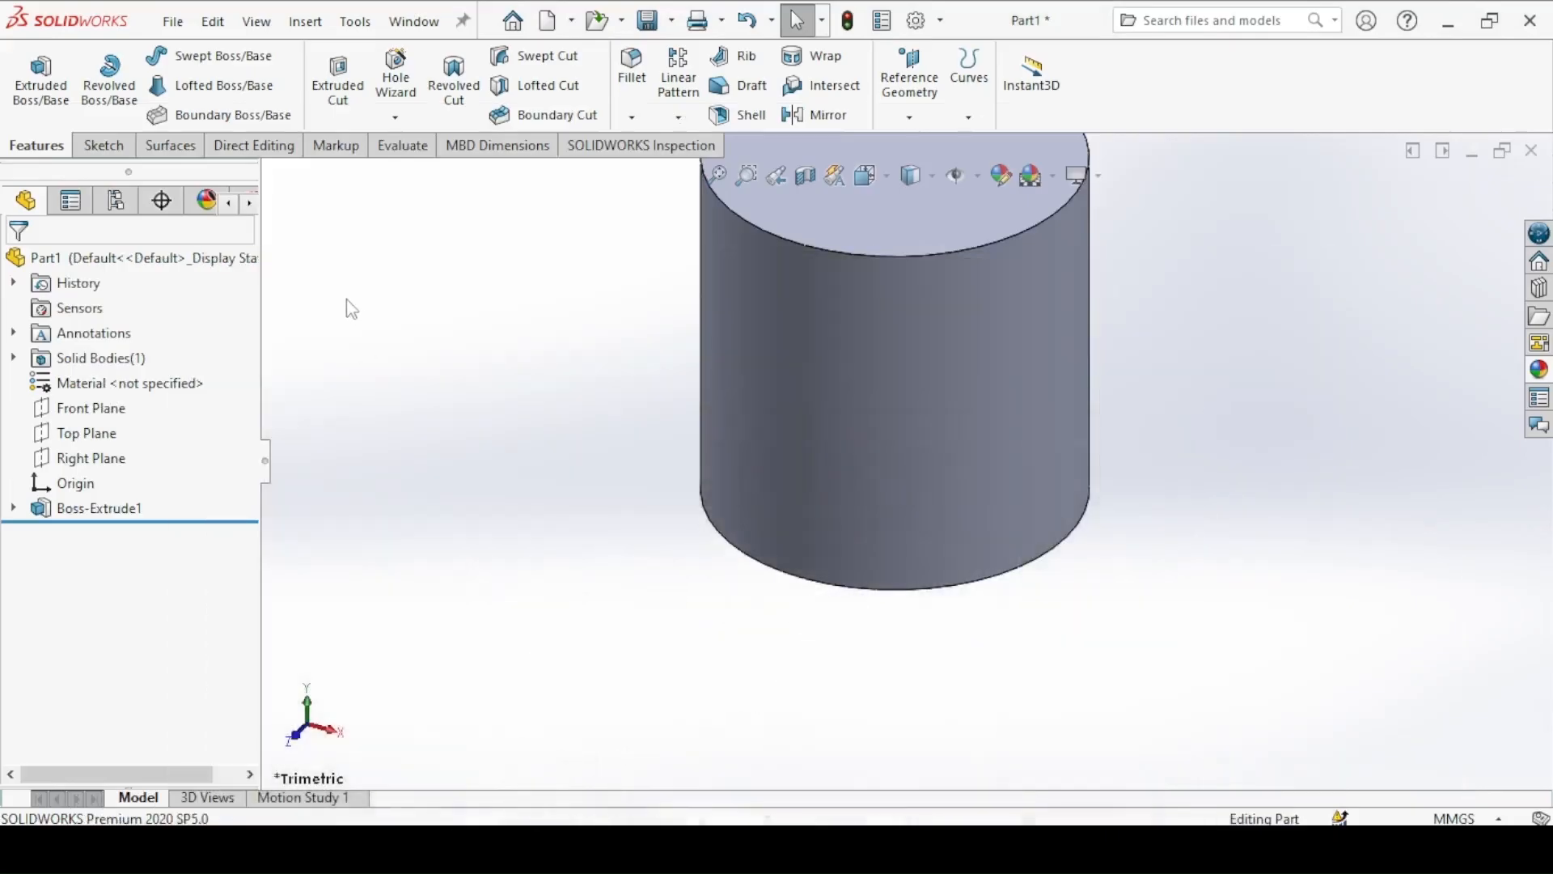
{"action": "left_click", "coordinate": [37, 91]}
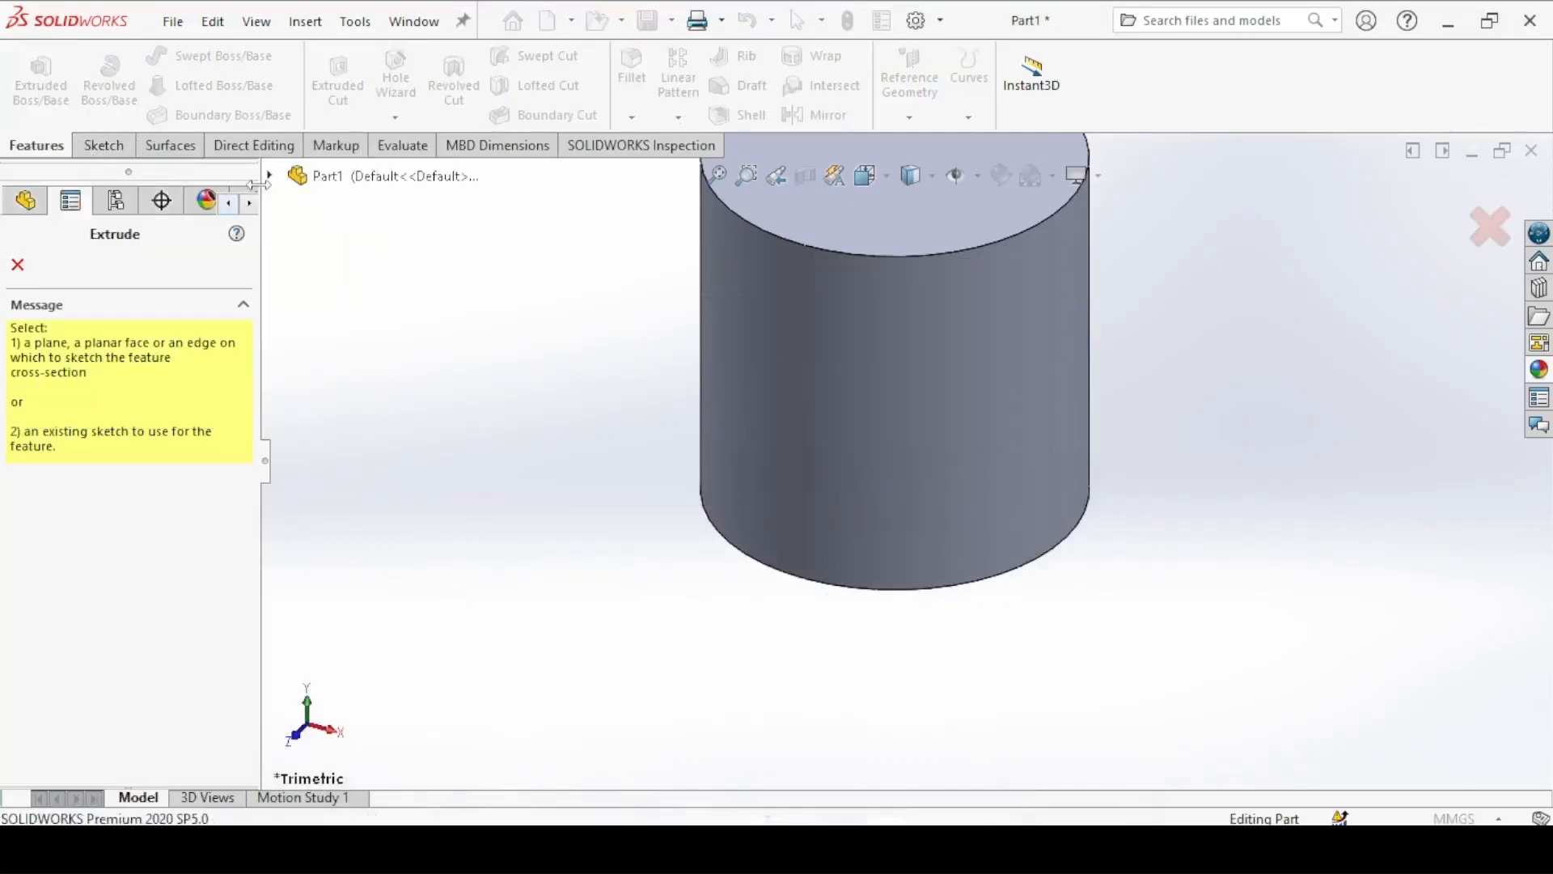
{"action": "left_click", "coordinate": [270, 176]}
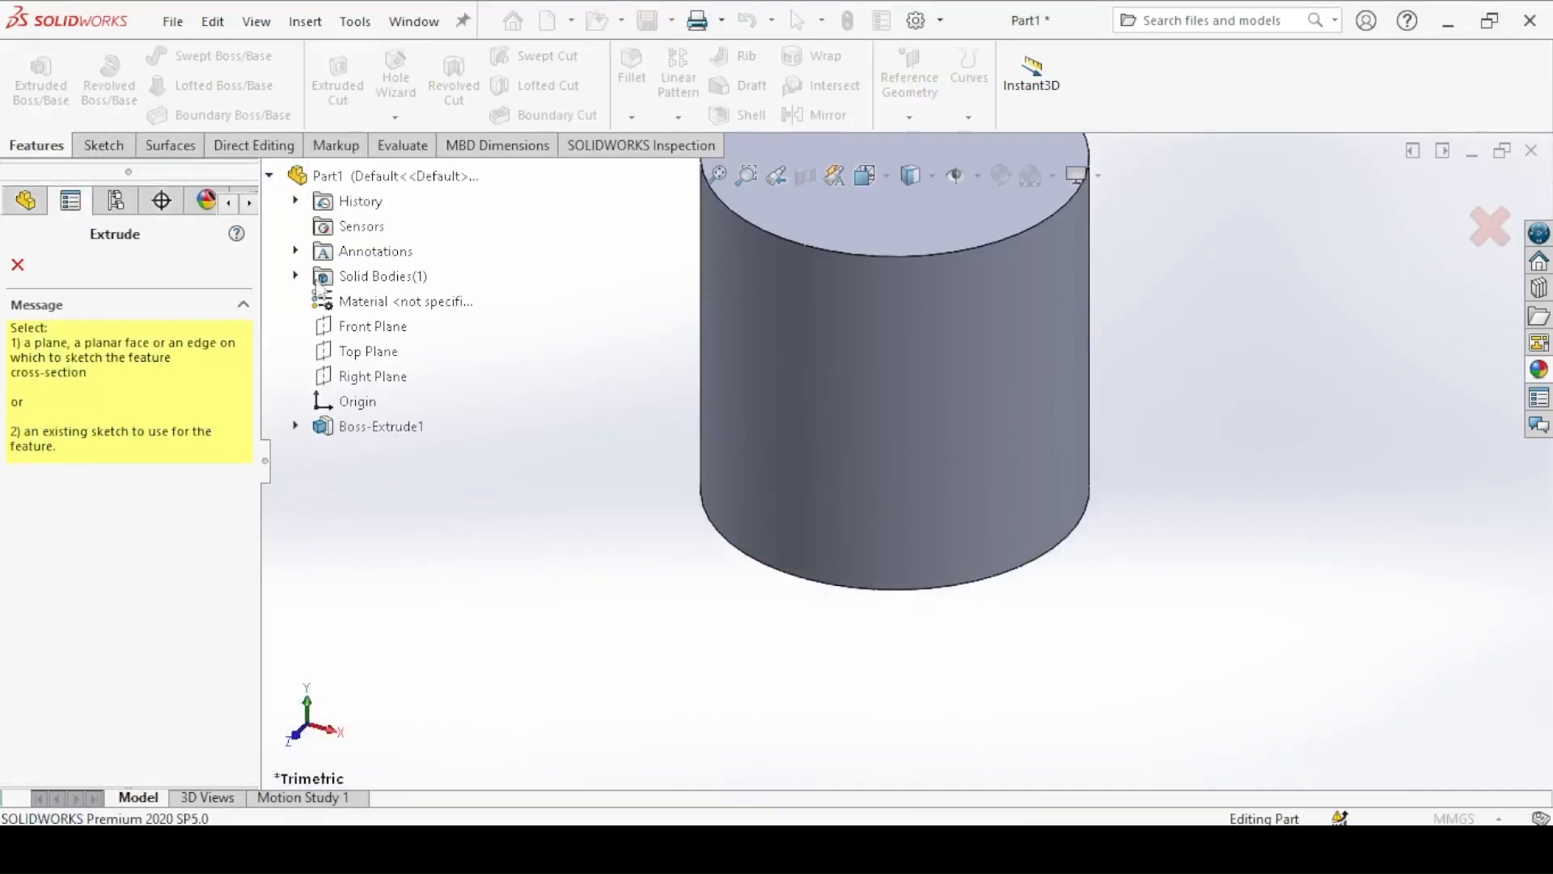
{"action": "left_click", "coordinate": [353, 354]}
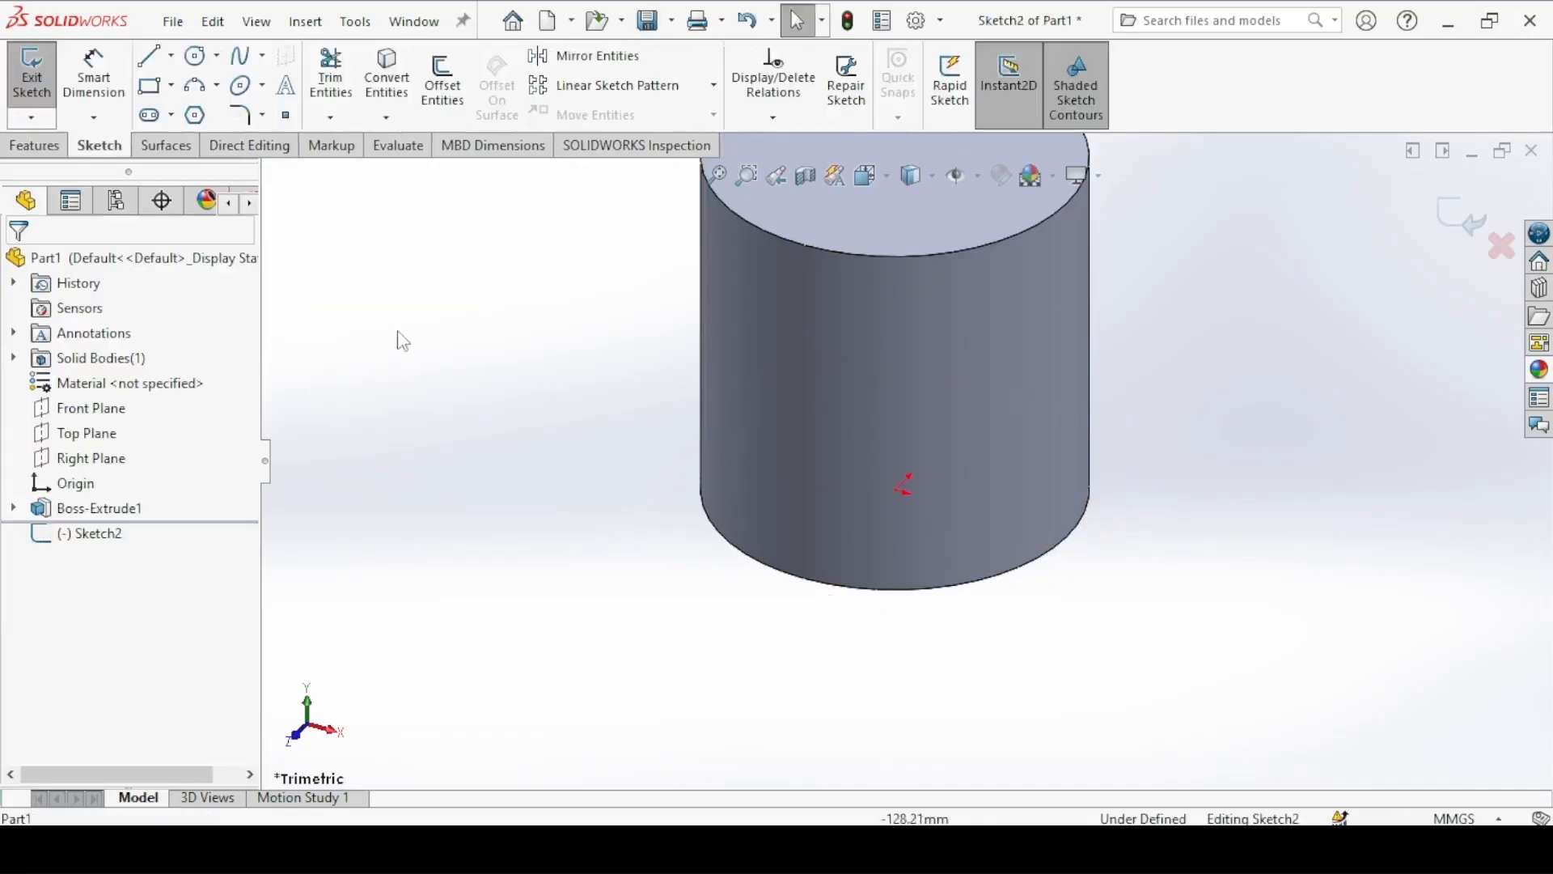
{"action": "left_click", "coordinate": [870, 174]}
{"action": "left_click", "coordinate": [992, 299]}
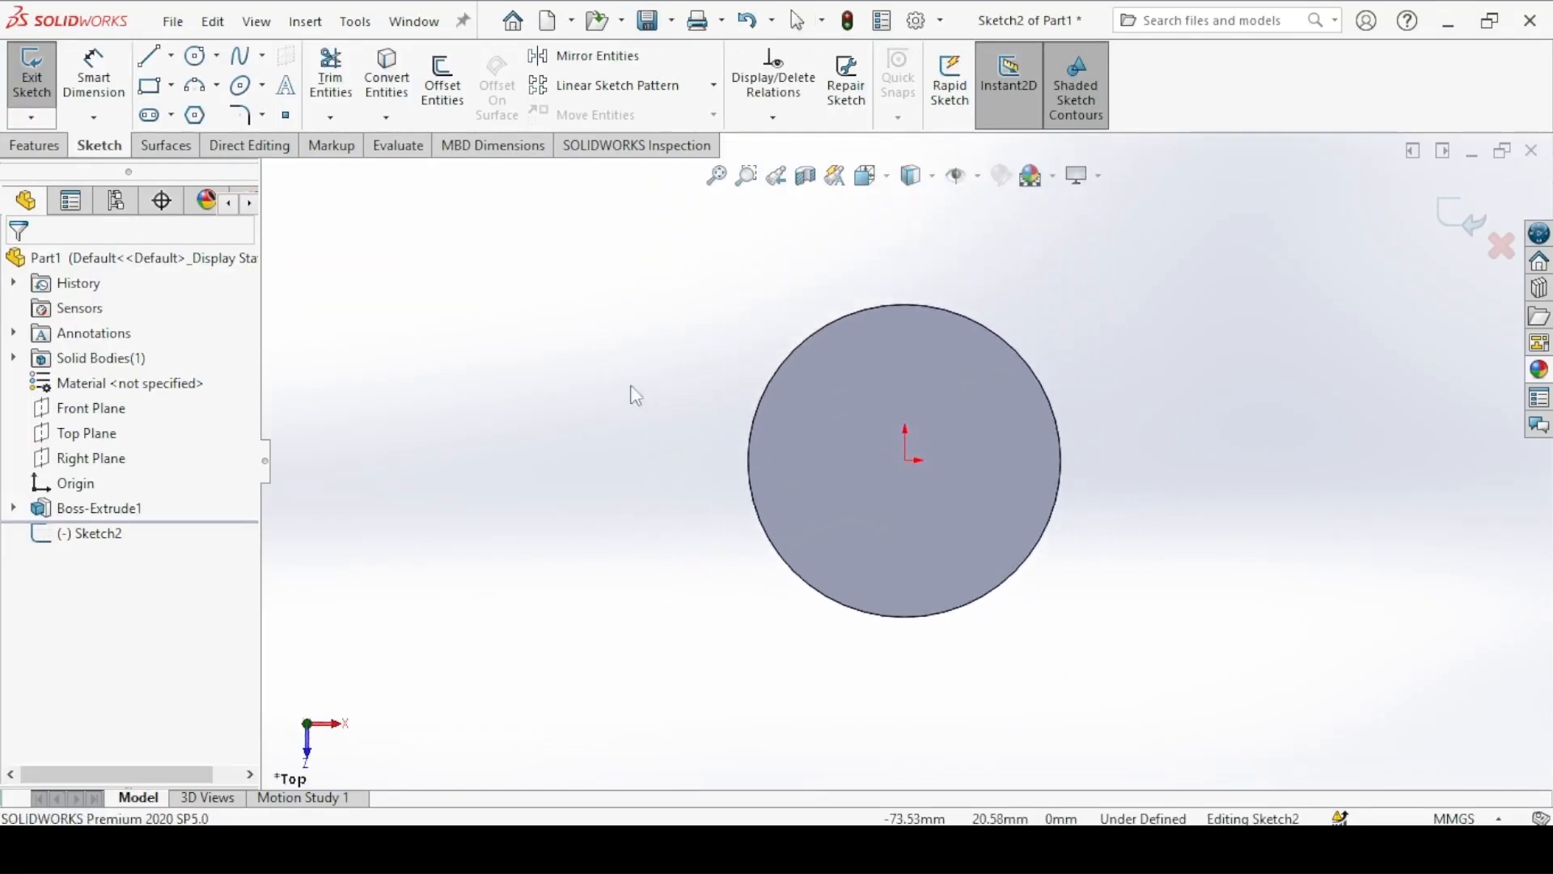
{"action": "middle_click_drag", "start_coordinate": [662, 414], "coordinate": [725, 367], "text": "ctrl"}
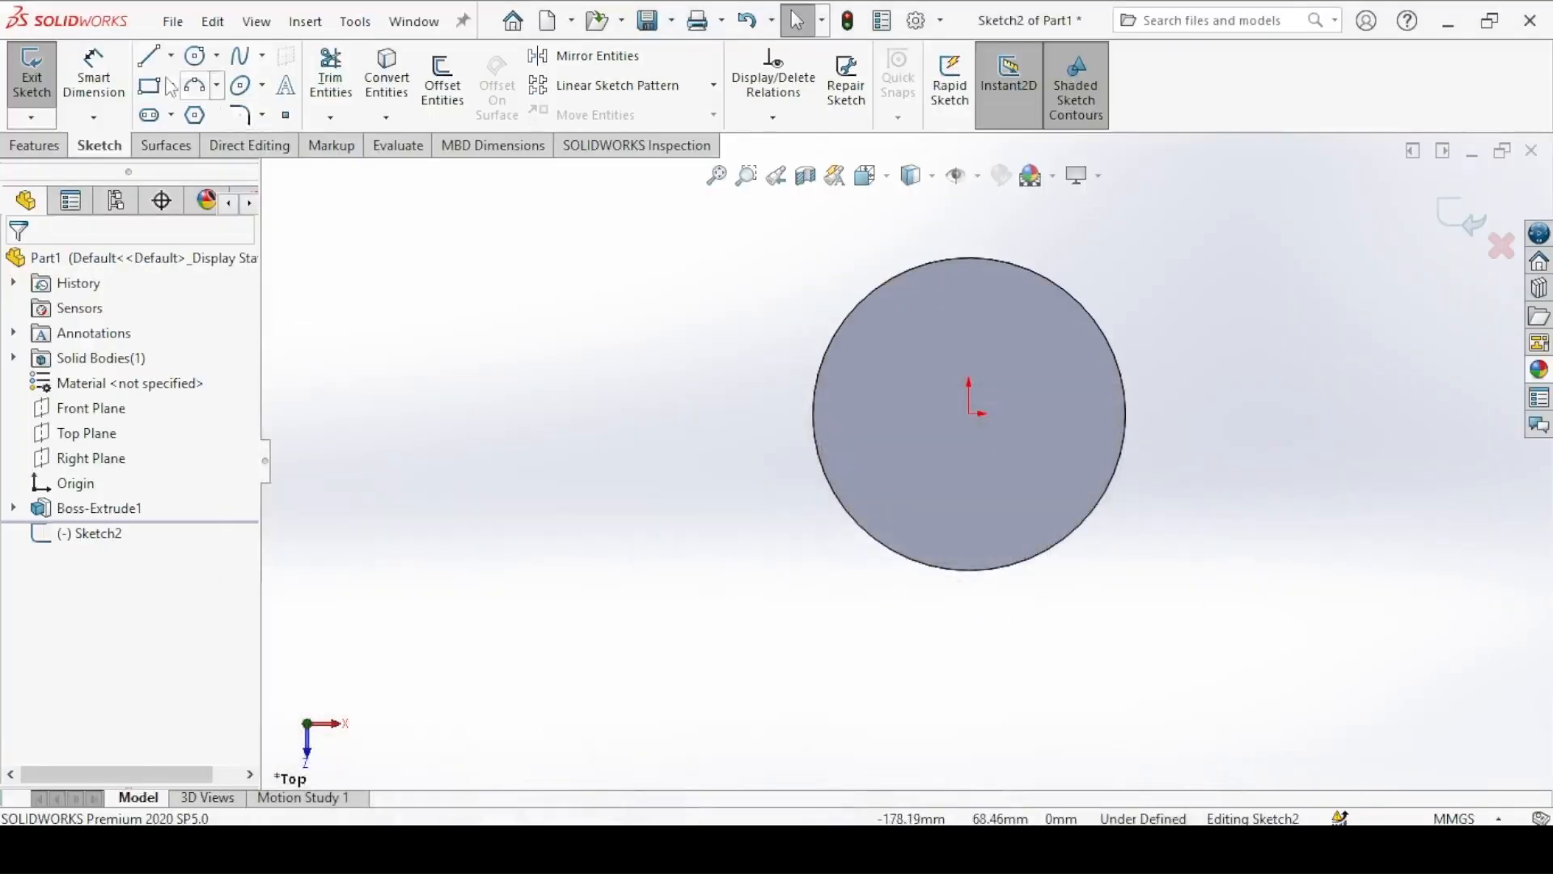
Step: Sketch a vertical line down from the cylinder's right edge, a horizontal bottom line about 150 mm long, and a tangent arc about 22 mm in radius
{"action": "left_click", "coordinate": [148, 55]}
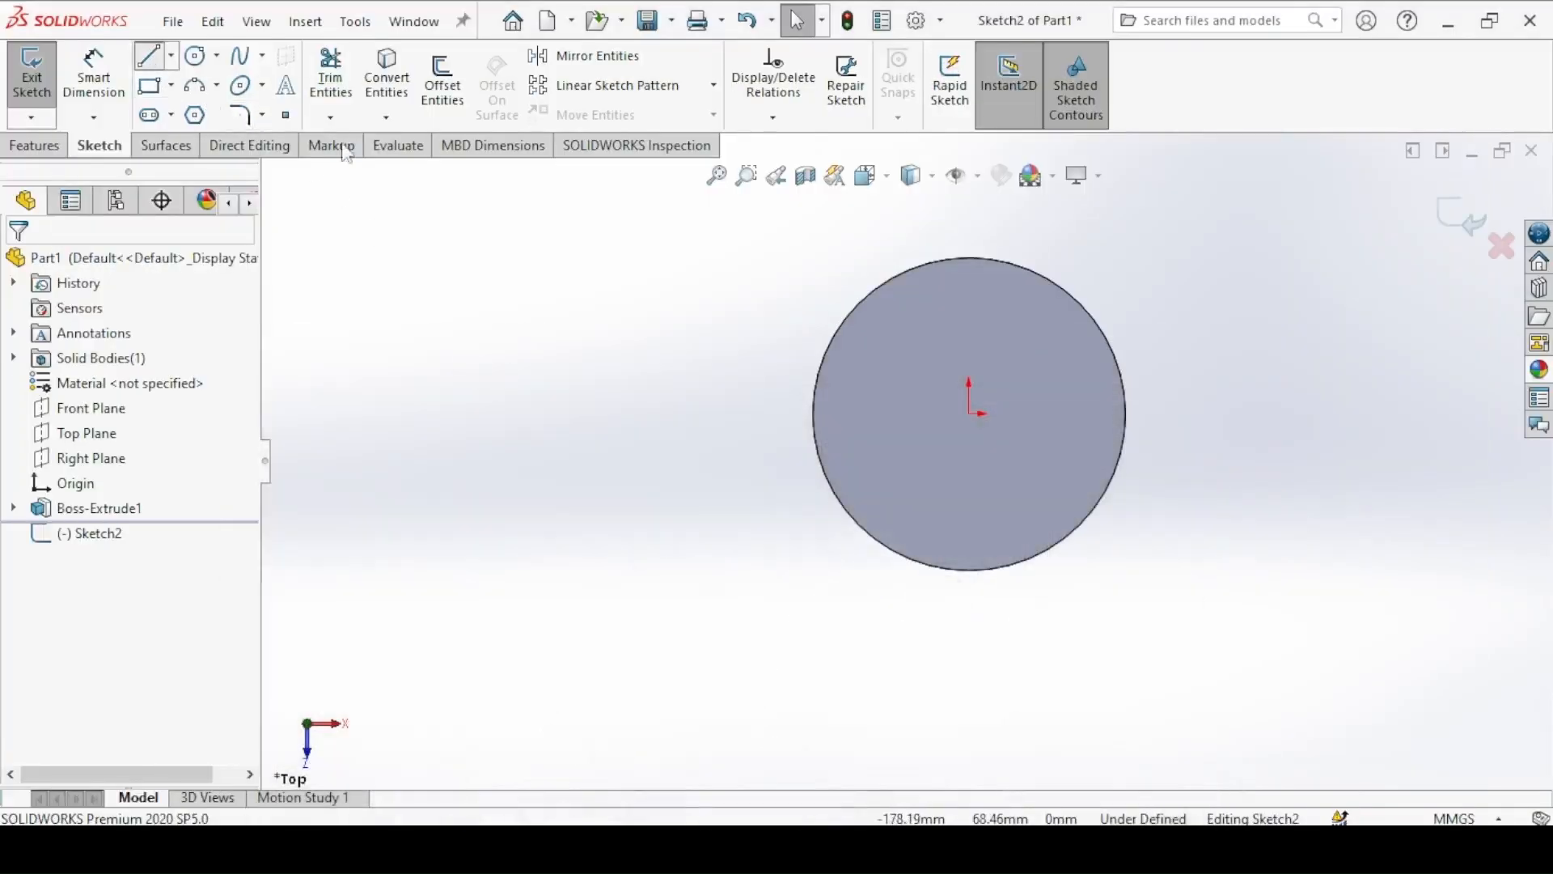
{"action": "left_click", "coordinate": [1125, 413]}
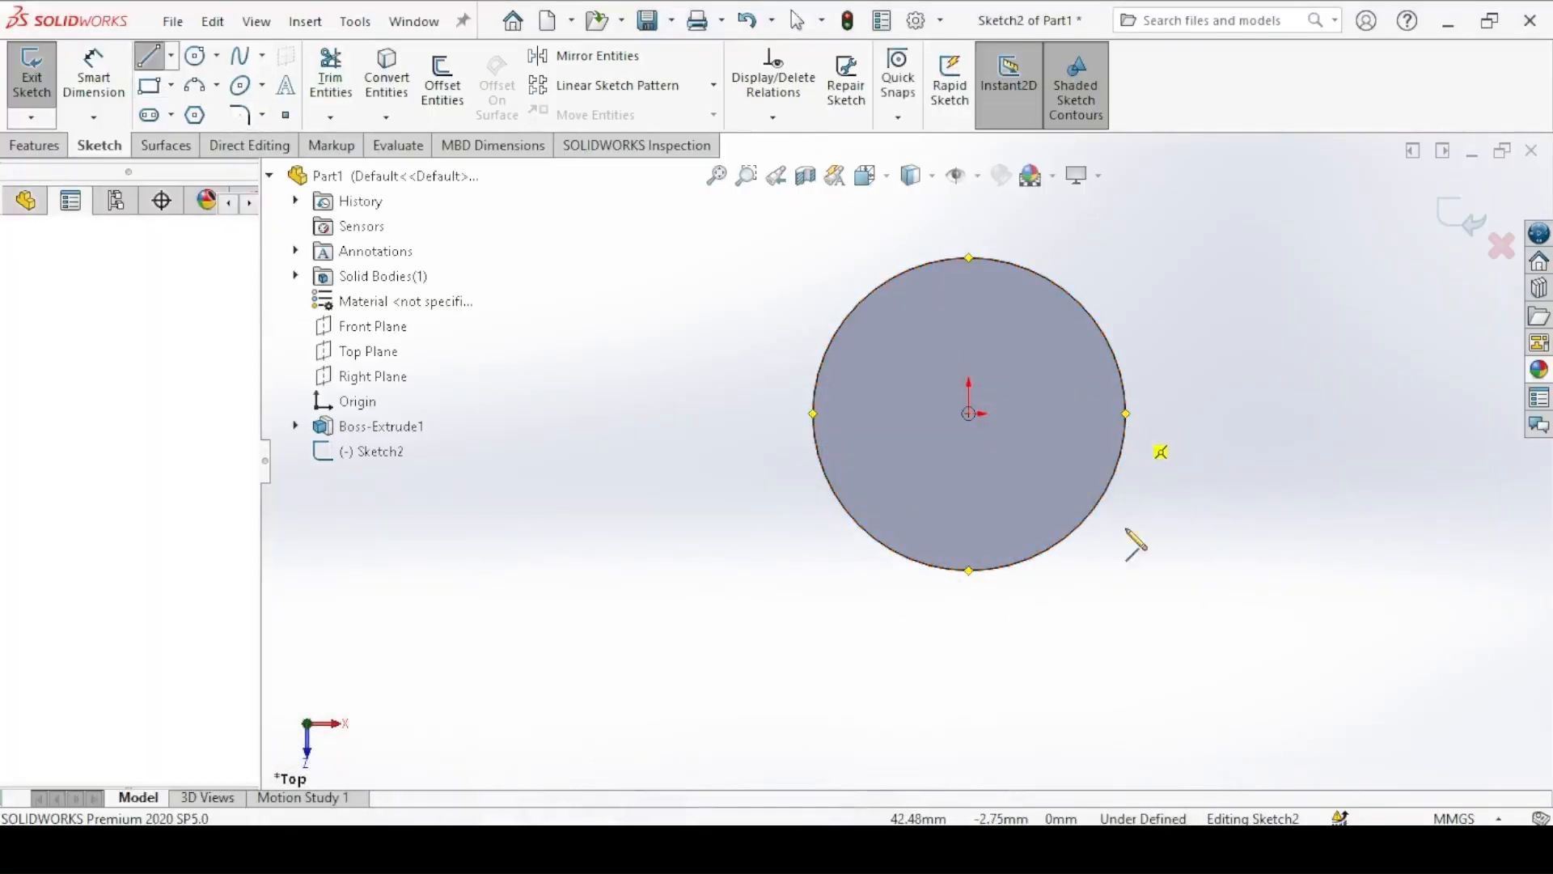
{"action": "left_click", "coordinate": [1125, 744]}
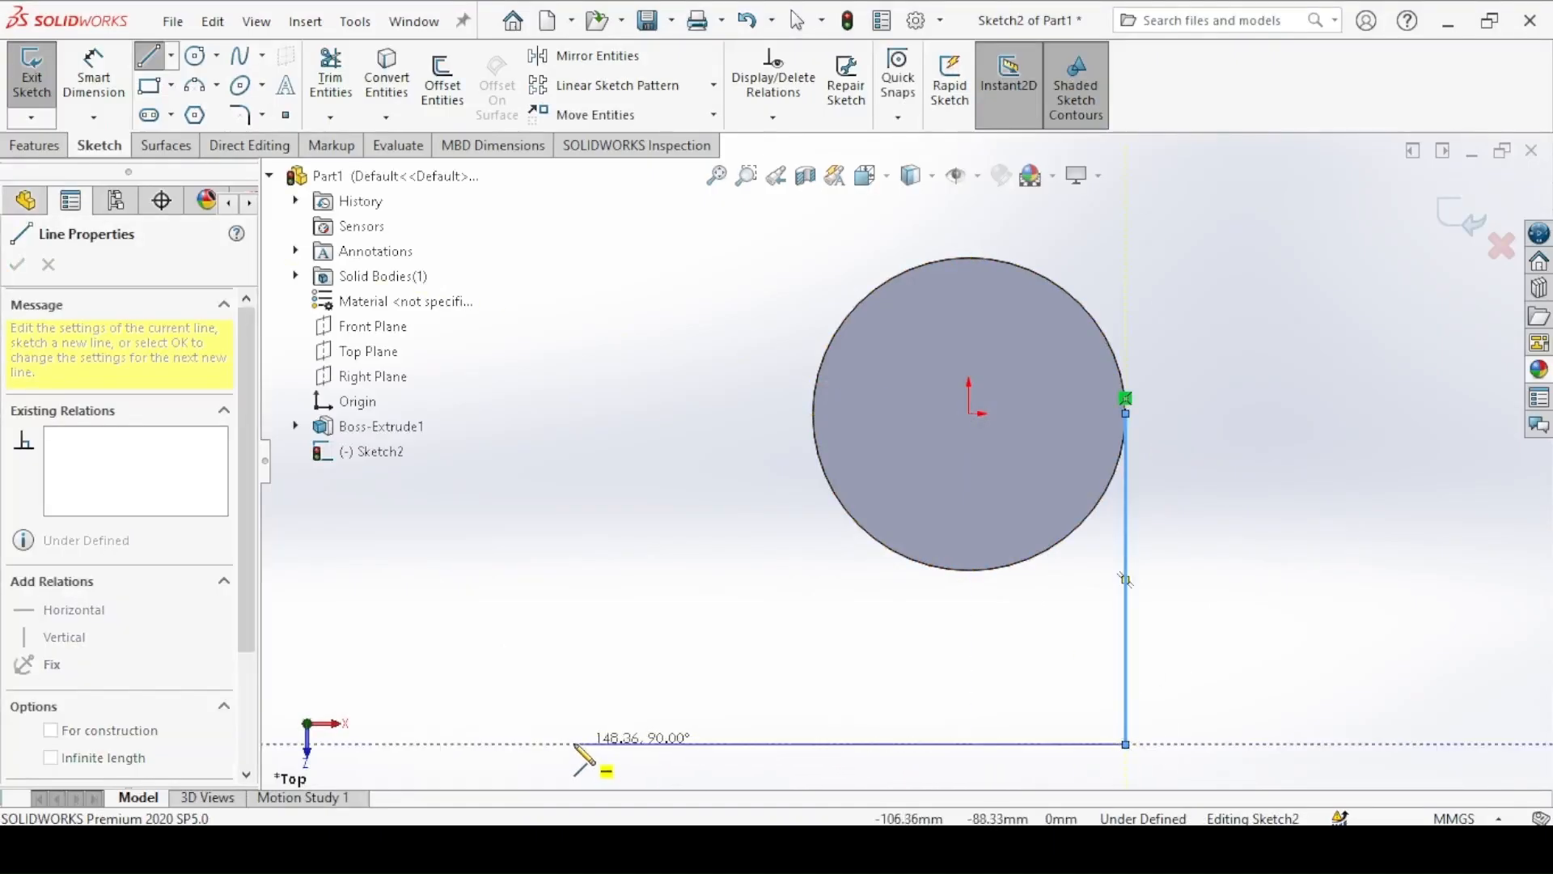
{"action": "left_click", "coordinate": [564, 744]}
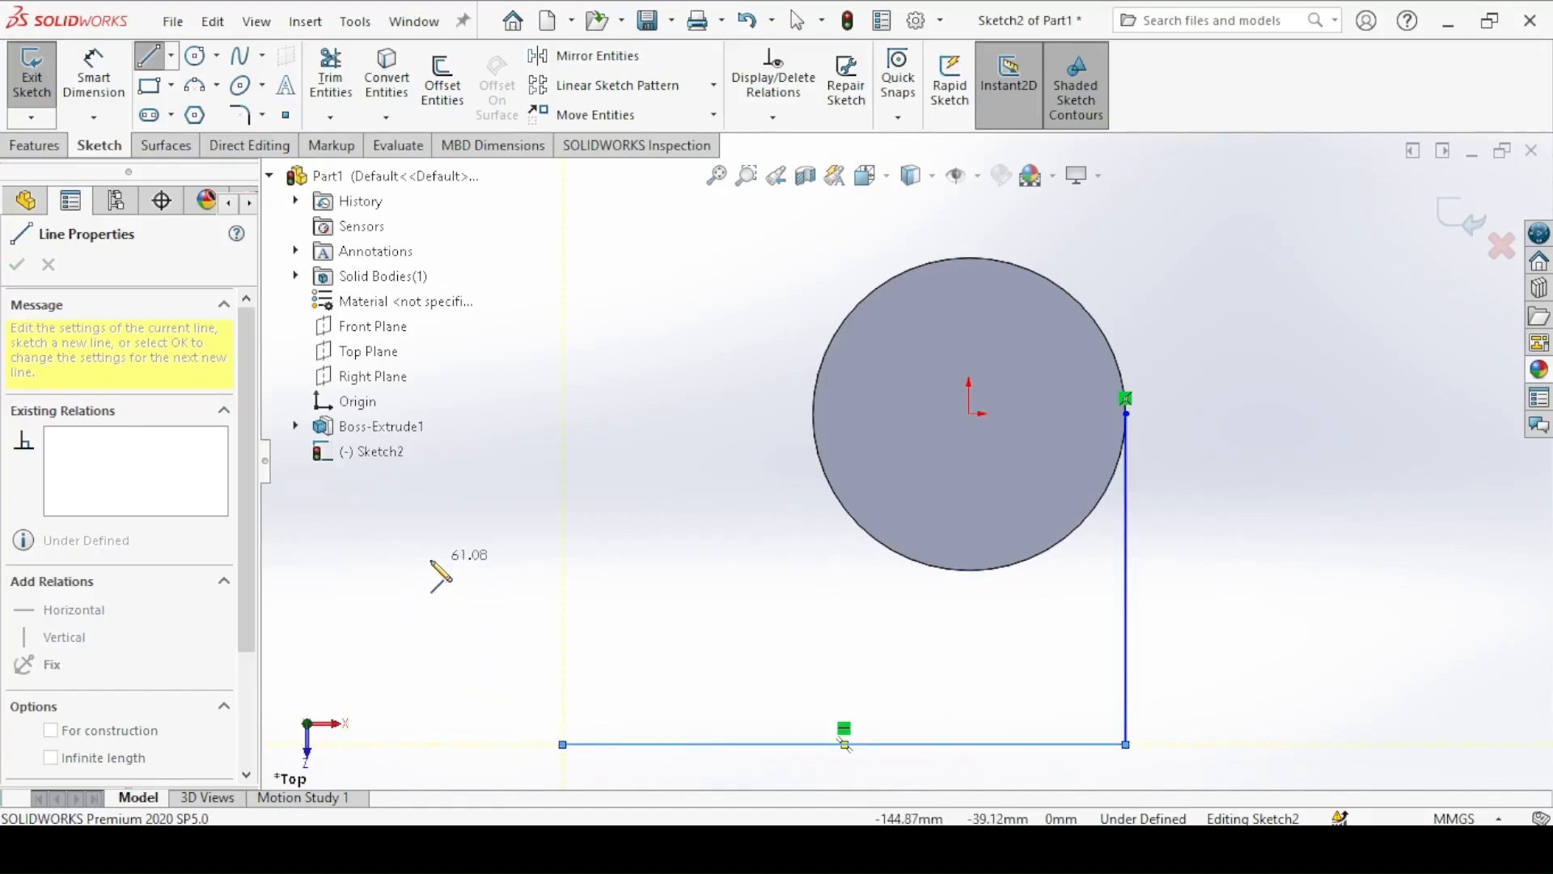
{"action": "left_click", "coordinate": [564, 743]}
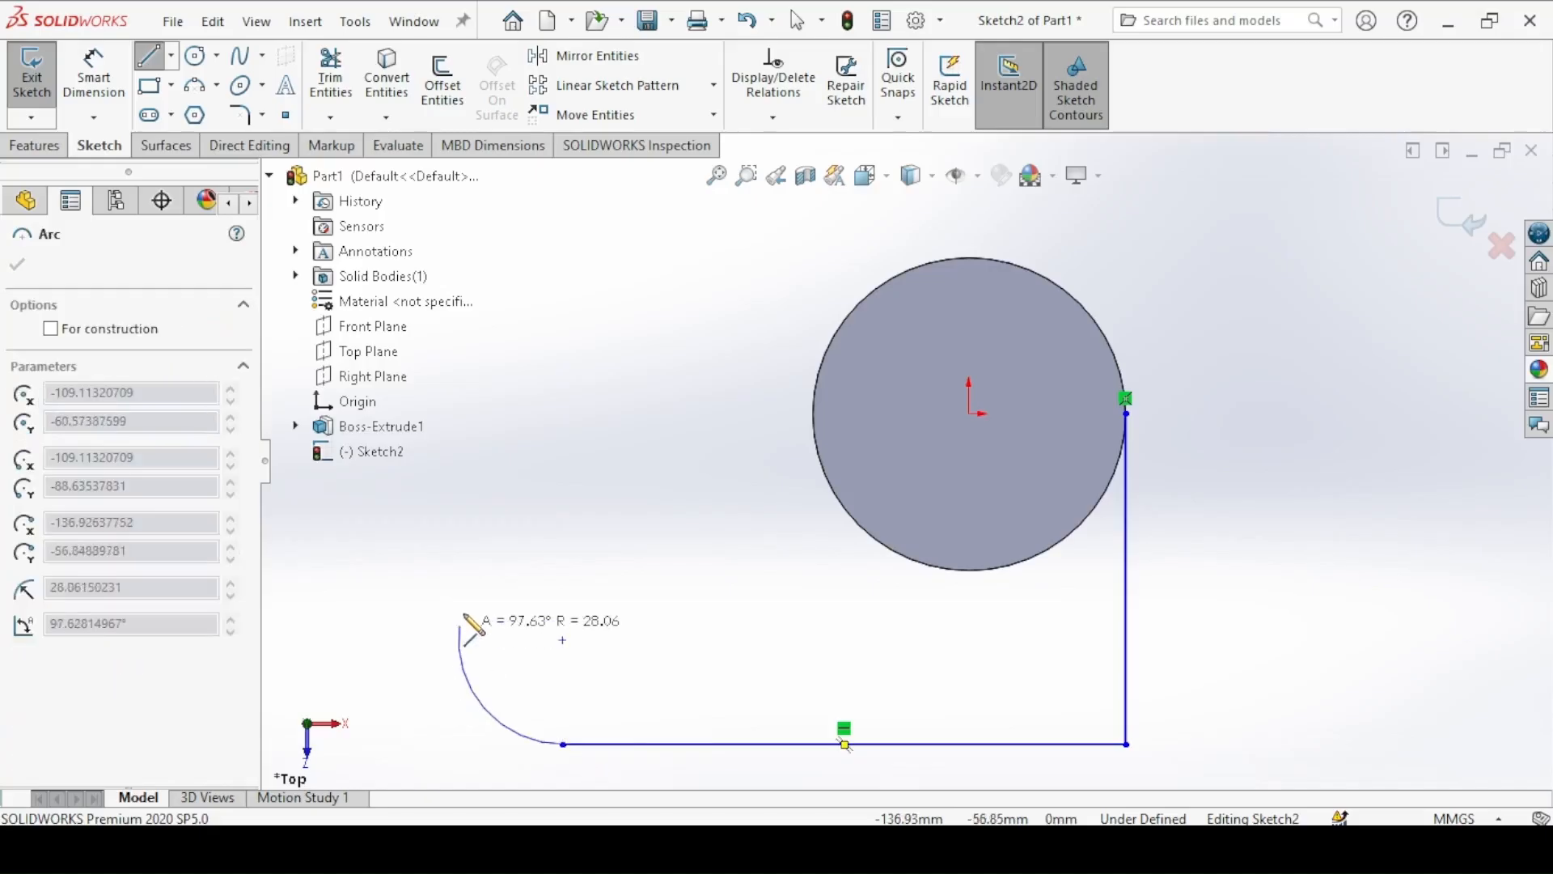
{"action": "left_click", "coordinate": [504, 605]}
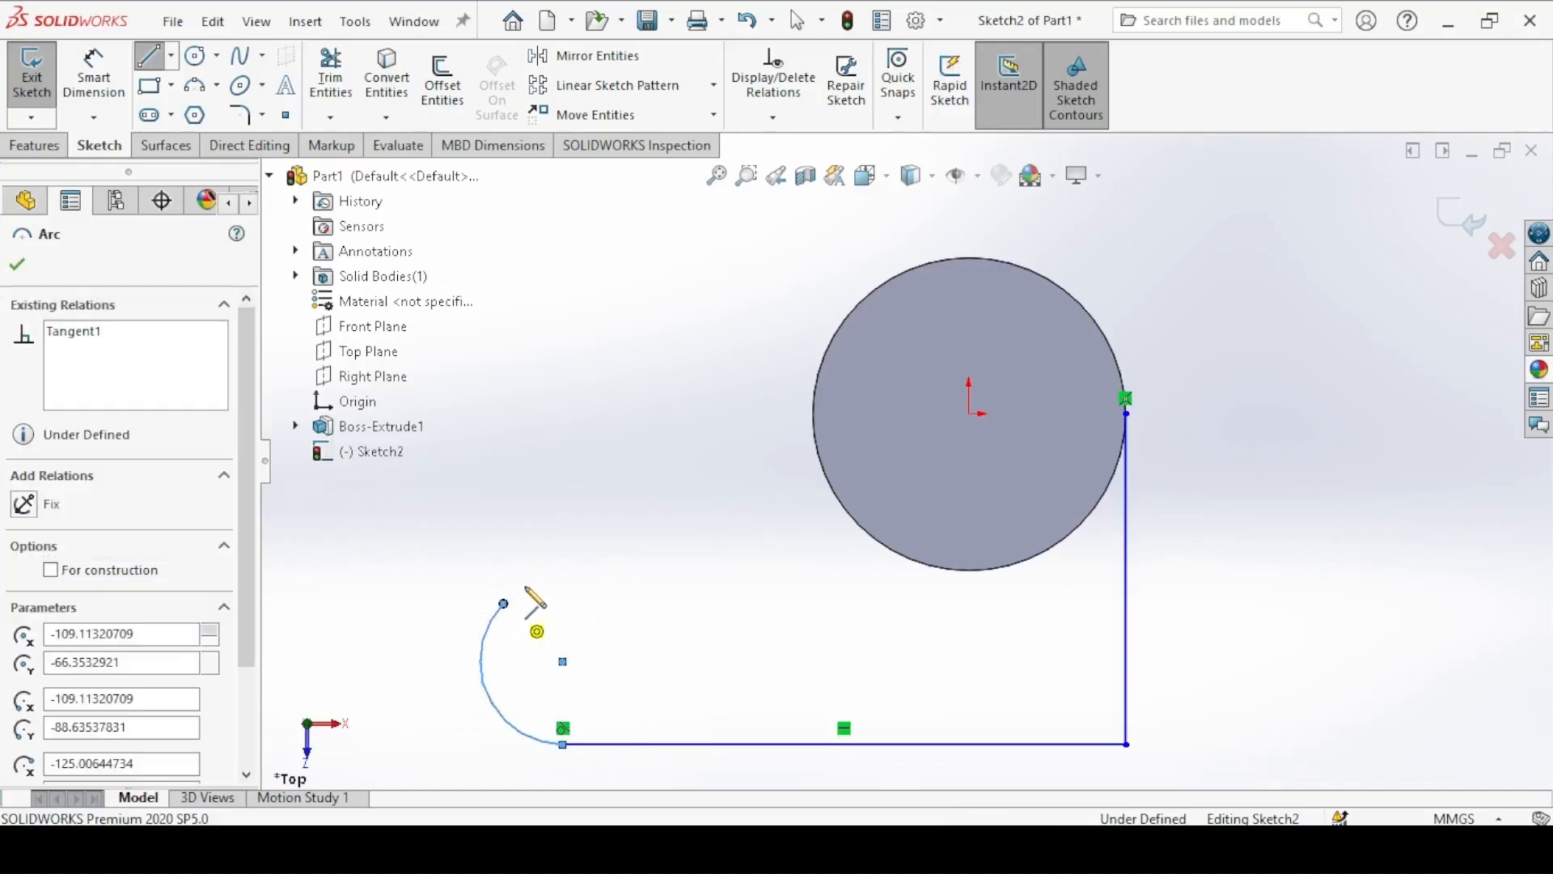
Step: Continue the profile from the arc with a sloped line, a horizontal line and a near-vertical line ending on the cylinder's left edge
{"action": "left_click", "coordinate": [659, 540]}
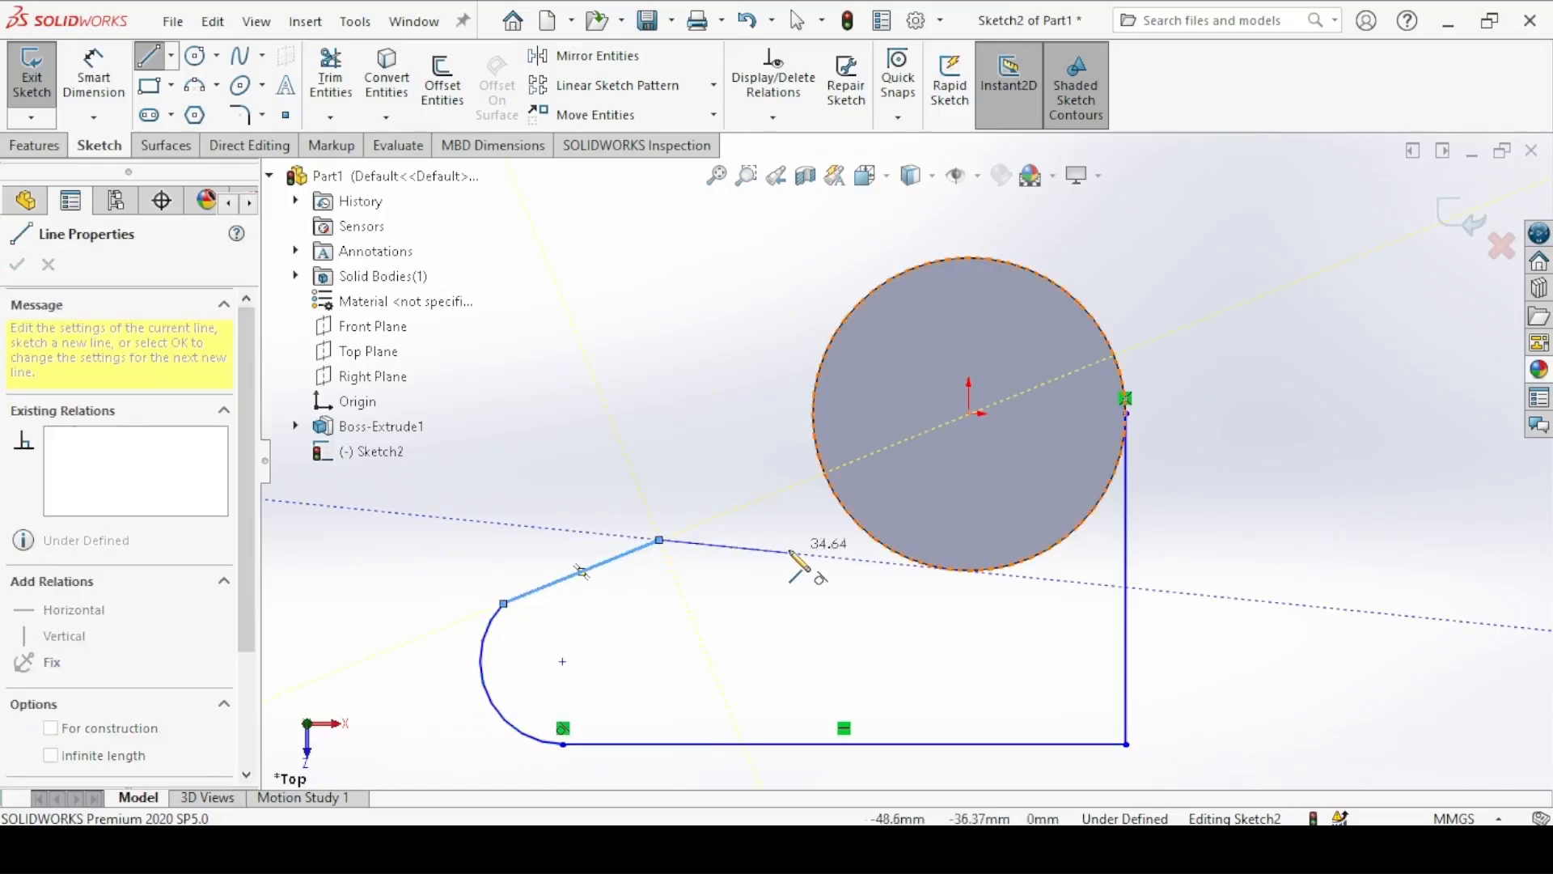
{"action": "left_click", "coordinate": [814, 539]}
{"action": "left_click", "coordinate": [816, 444]}
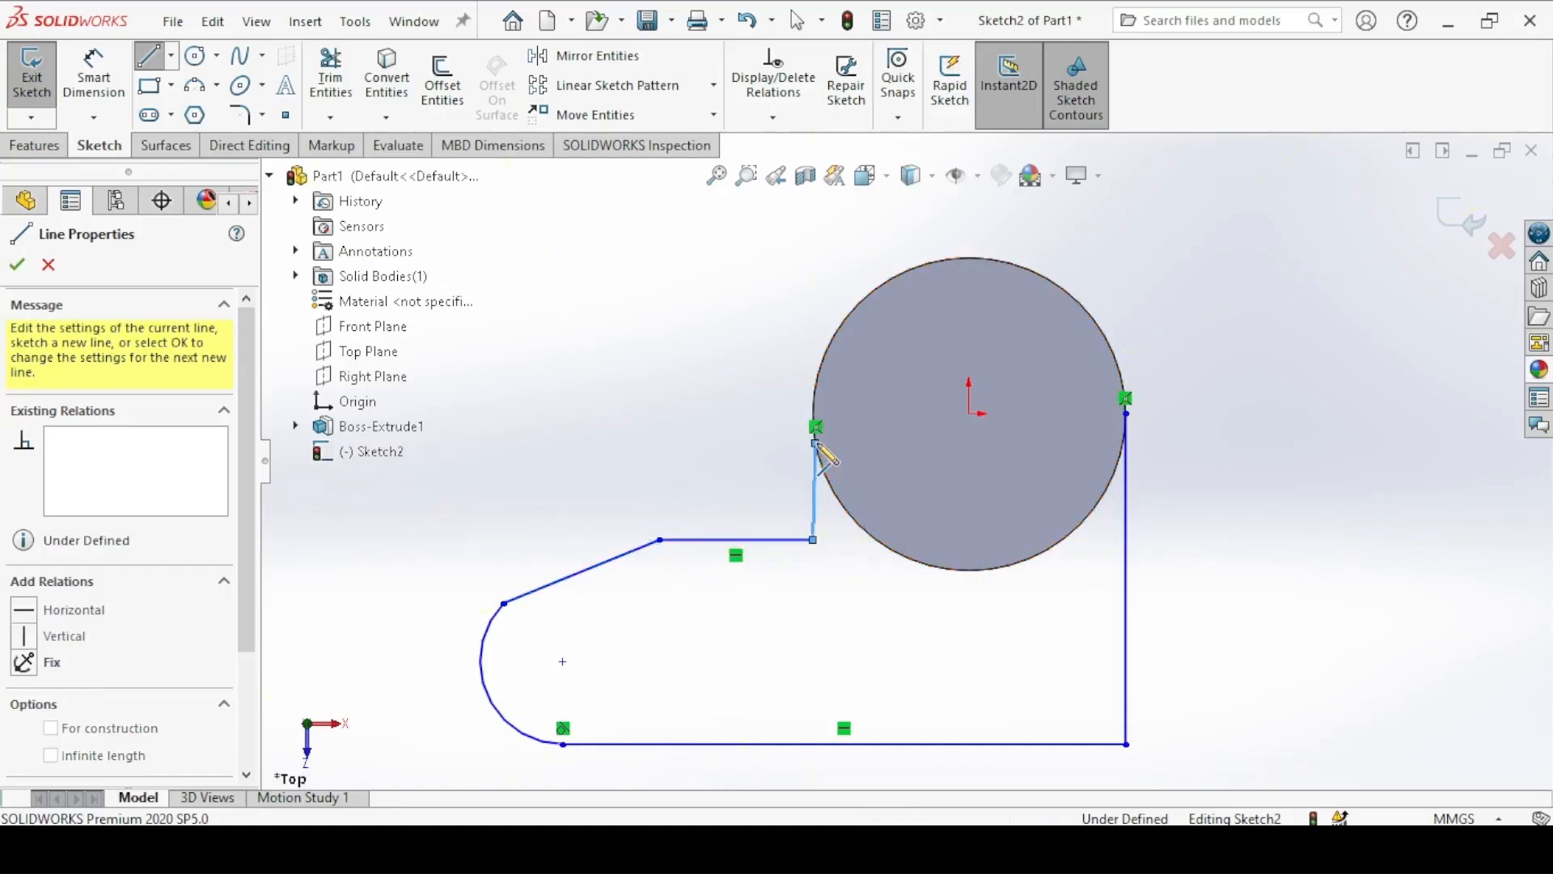
{"action": "right_click", "coordinate": [624, 380]}
{"action": "left_click", "coordinate": [643, 392]}
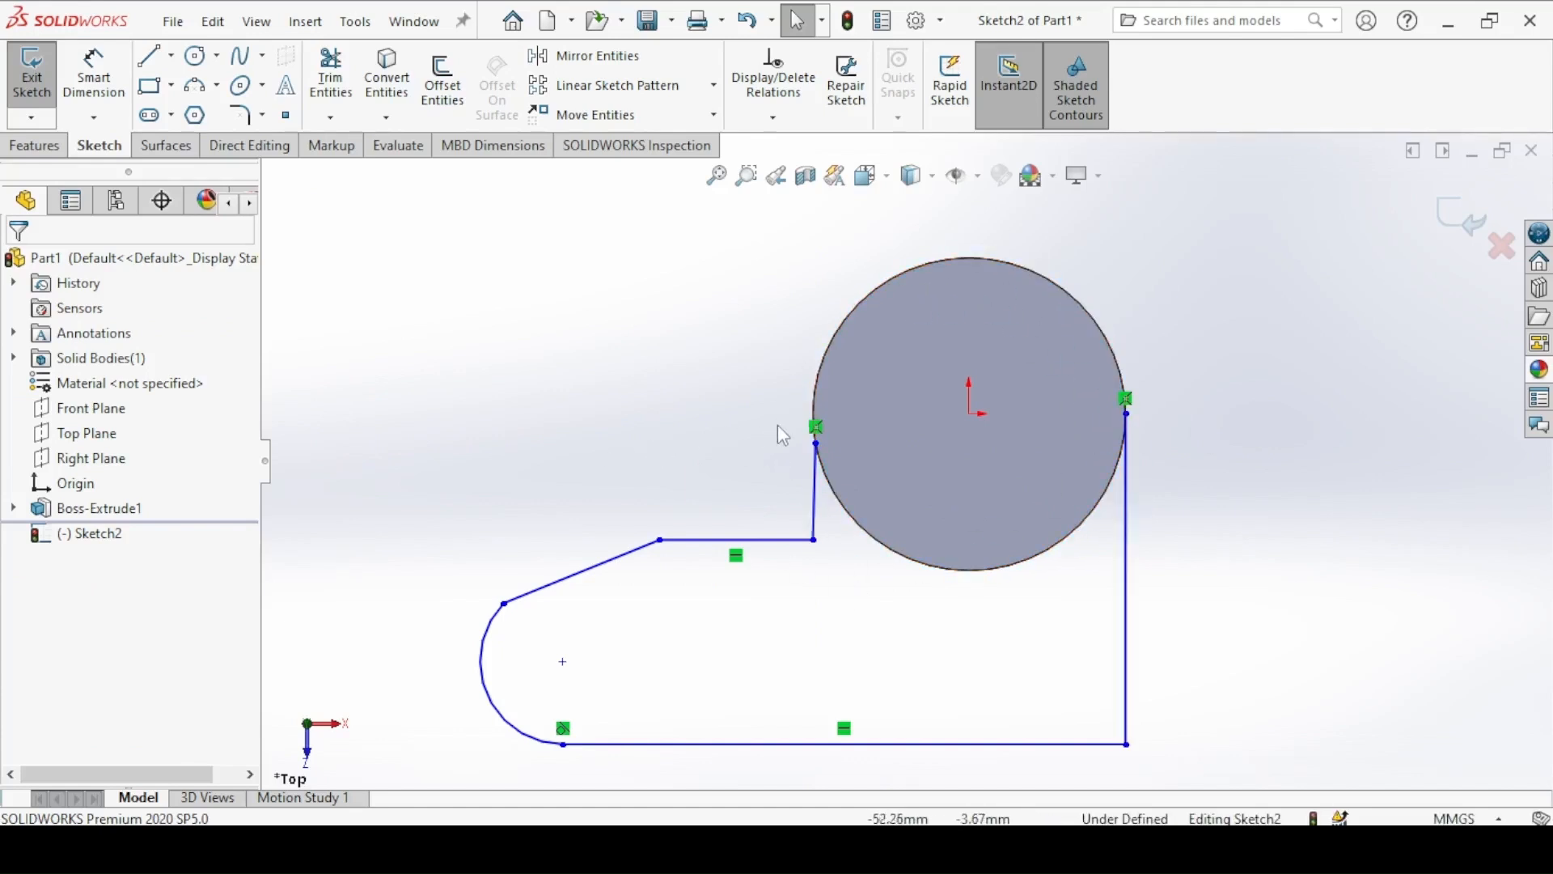
Step: Make the short near-vertical line tangent to the cylinder's circular edge
{"action": "left_click", "coordinate": [815, 414]}
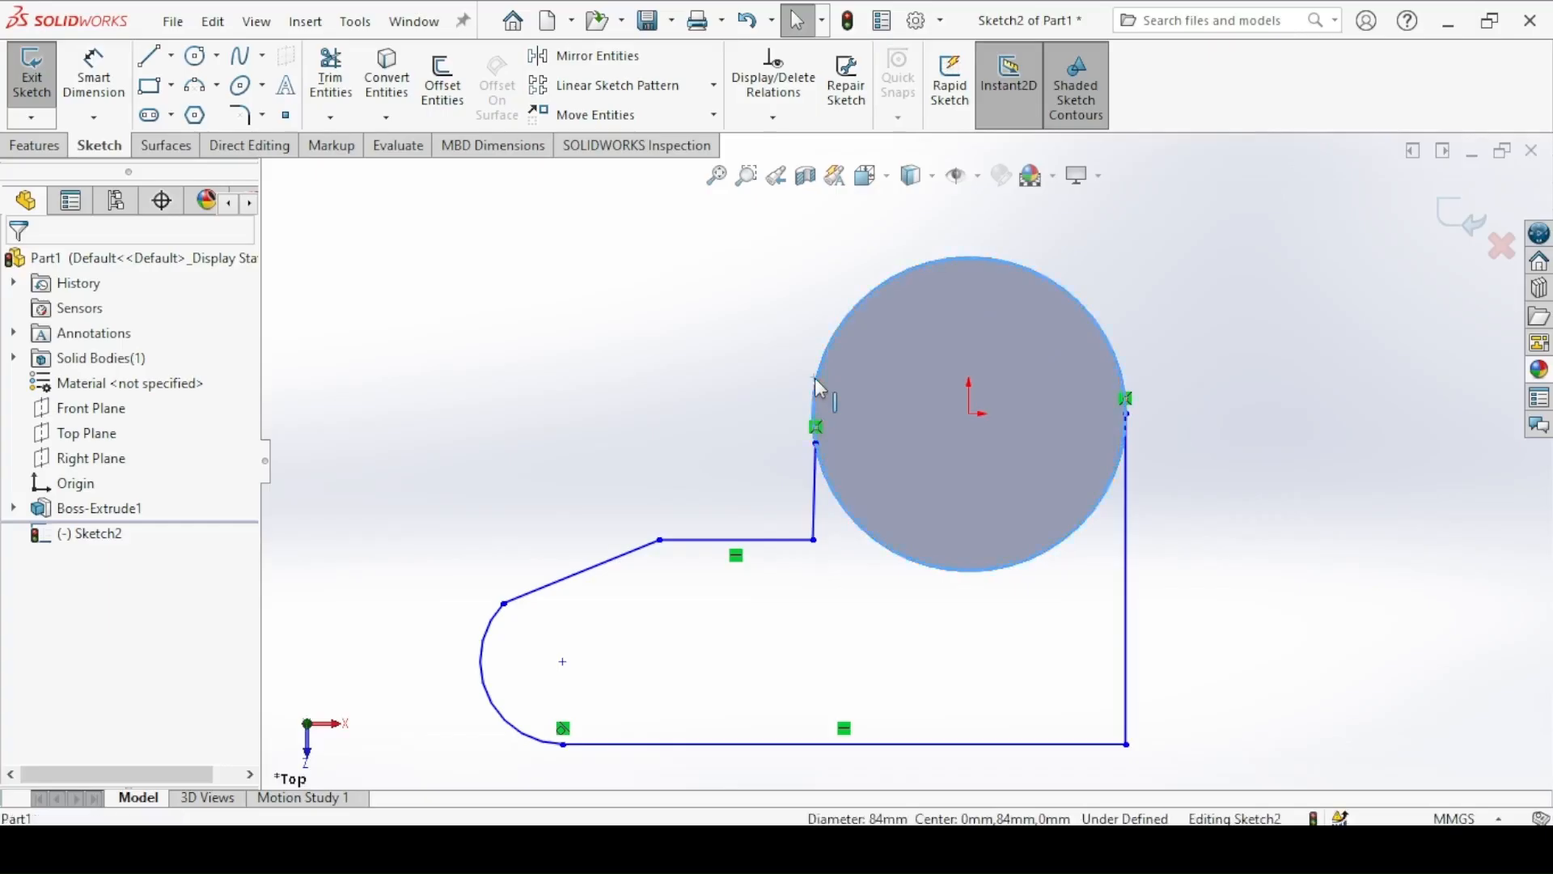
{"action": "left_click", "coordinate": [816, 510], "text": "ctrl"}
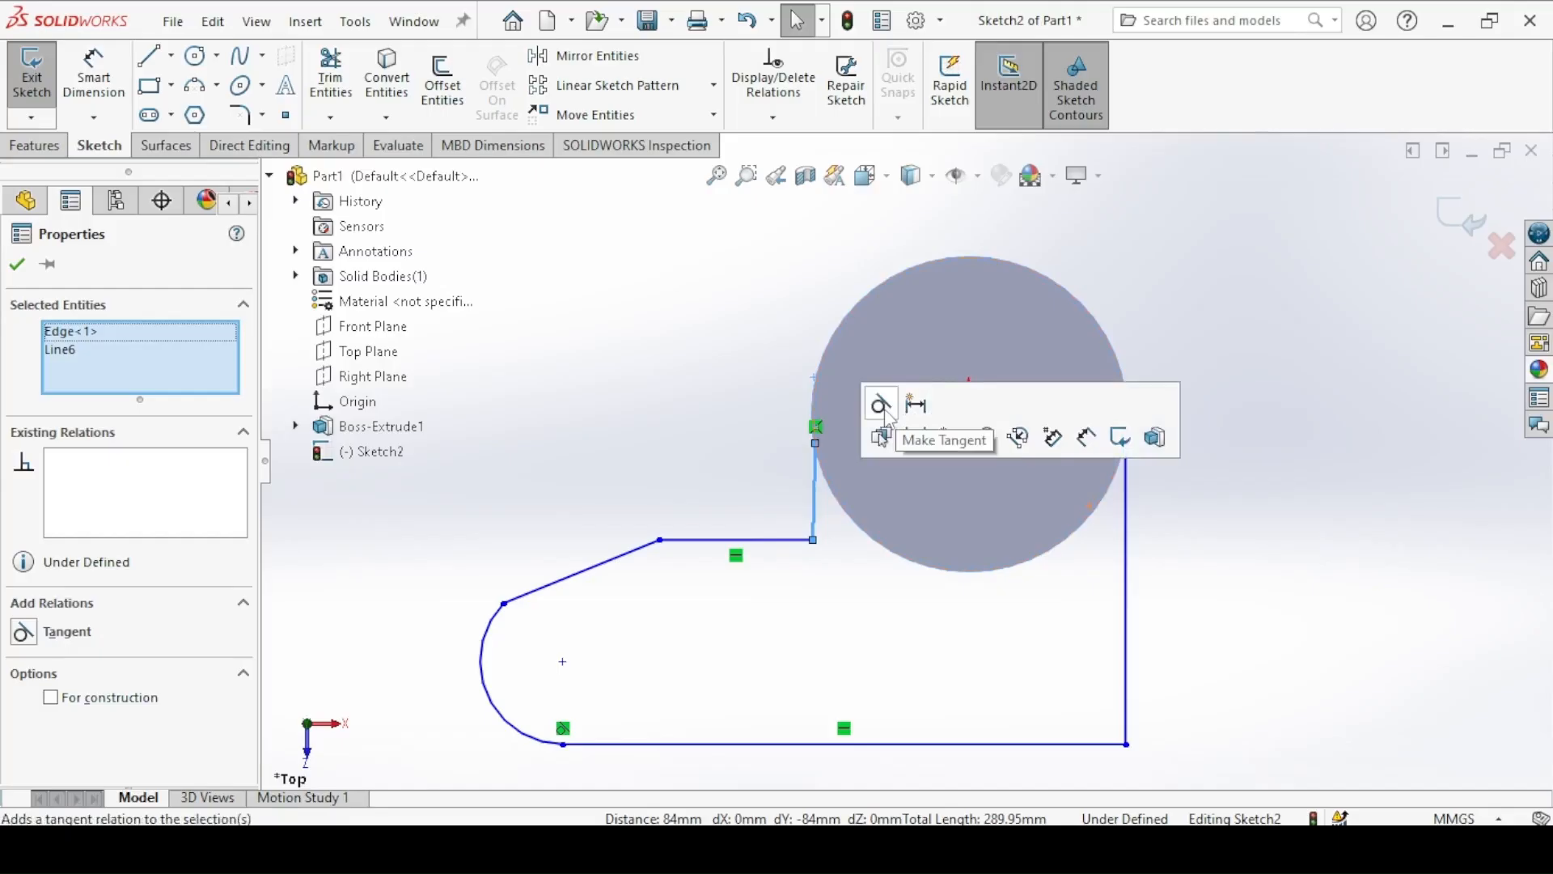
{"action": "left_click", "coordinate": [882, 406]}
{"action": "left_click", "coordinate": [1153, 518]}
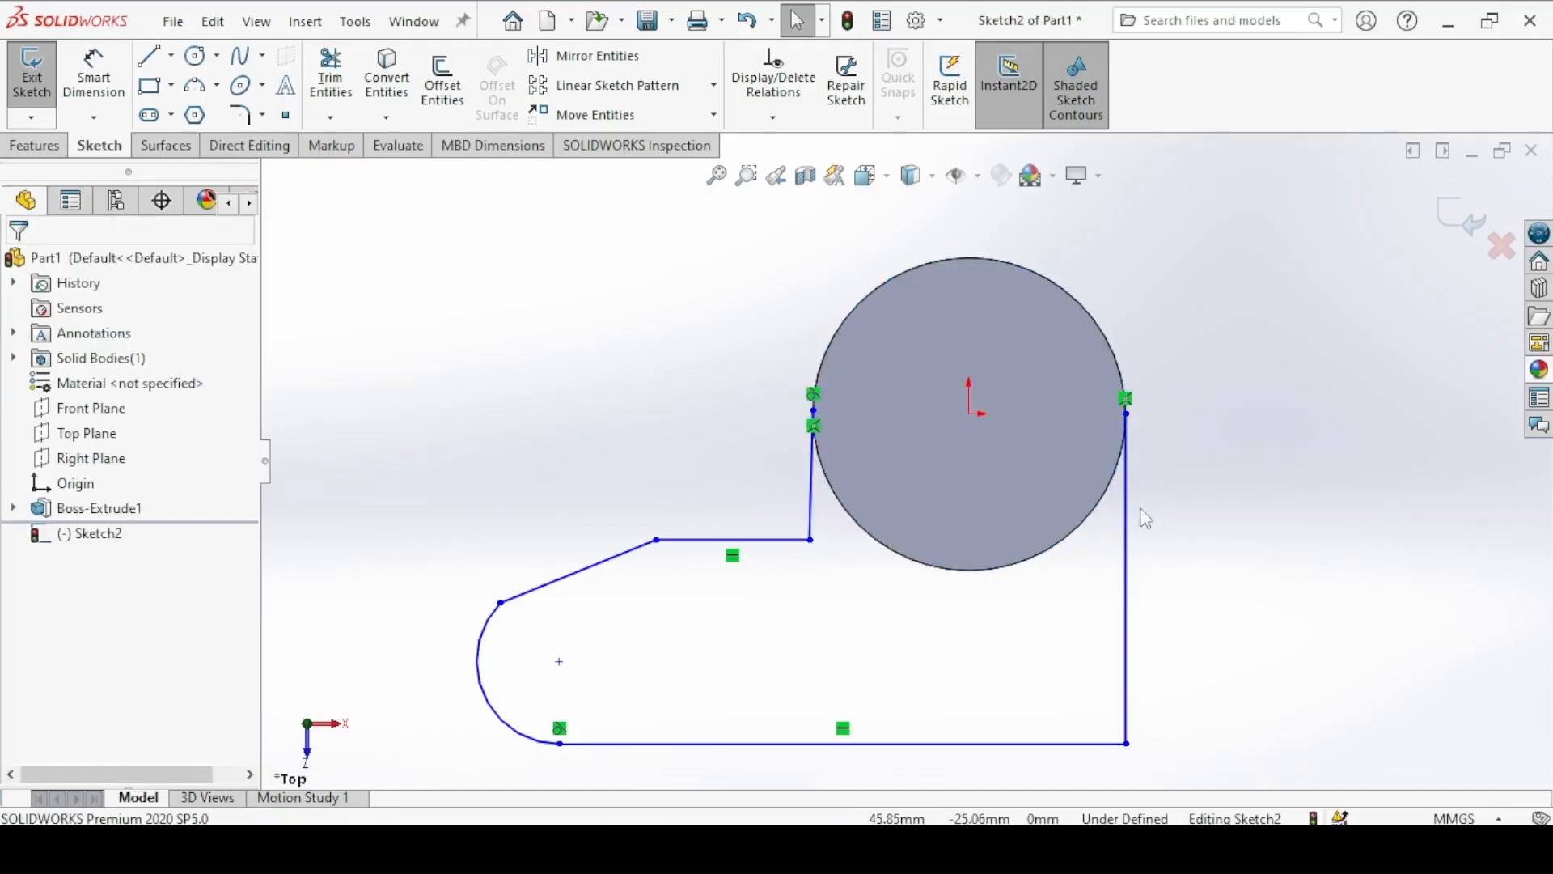
Step: Make the profile's long right-hand vertical line tangent to the cylinder's circular edge
{"action": "left_click", "coordinate": [1133, 514]}
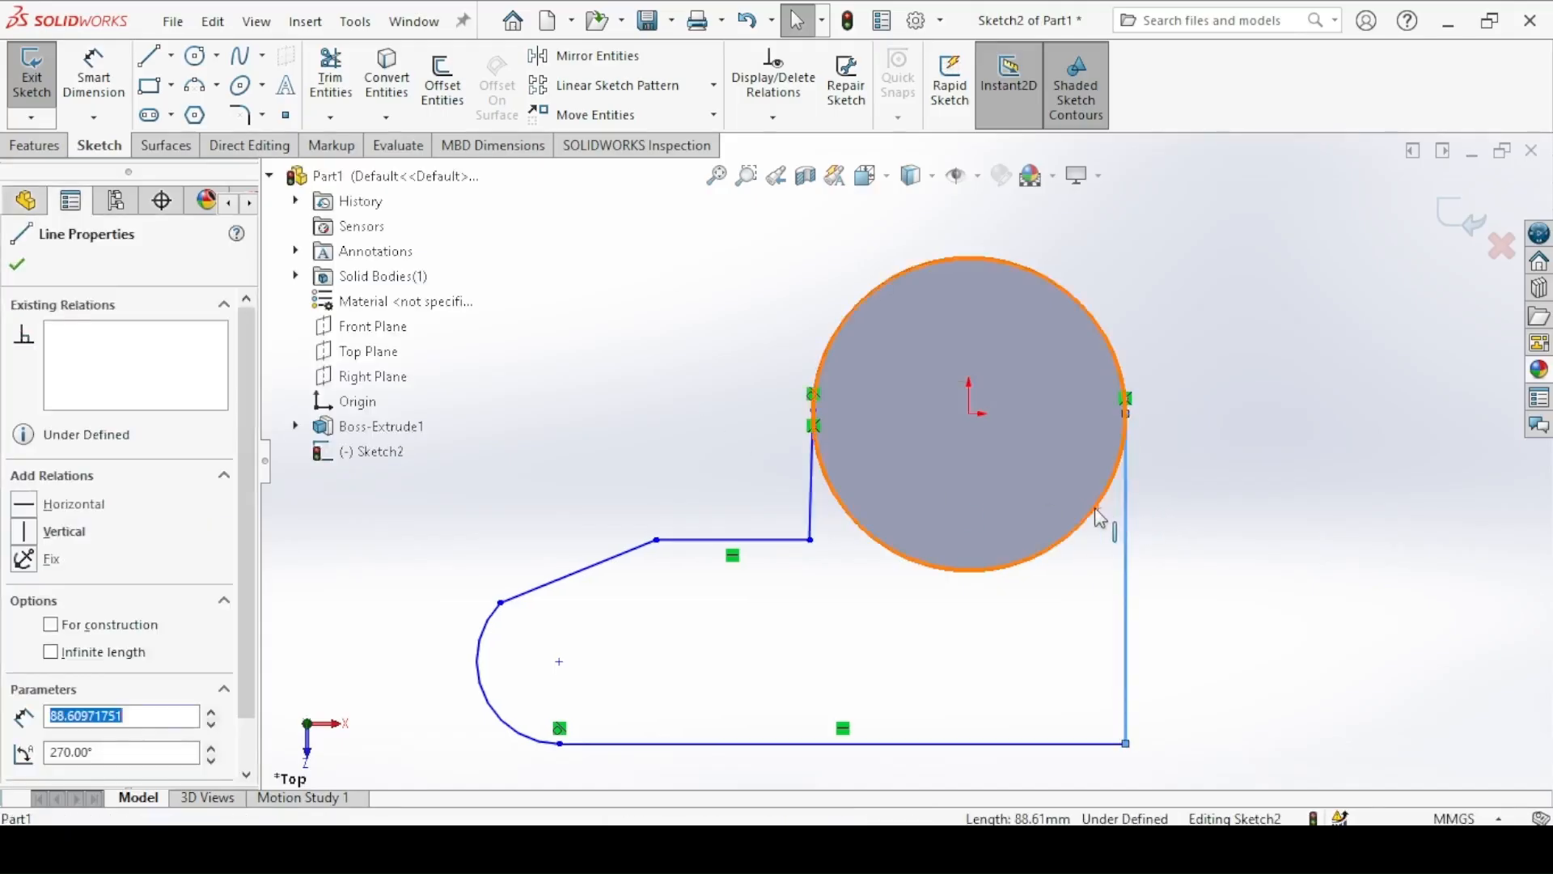
{"action": "left_click", "coordinate": [1102, 508], "text": "ctrl"}
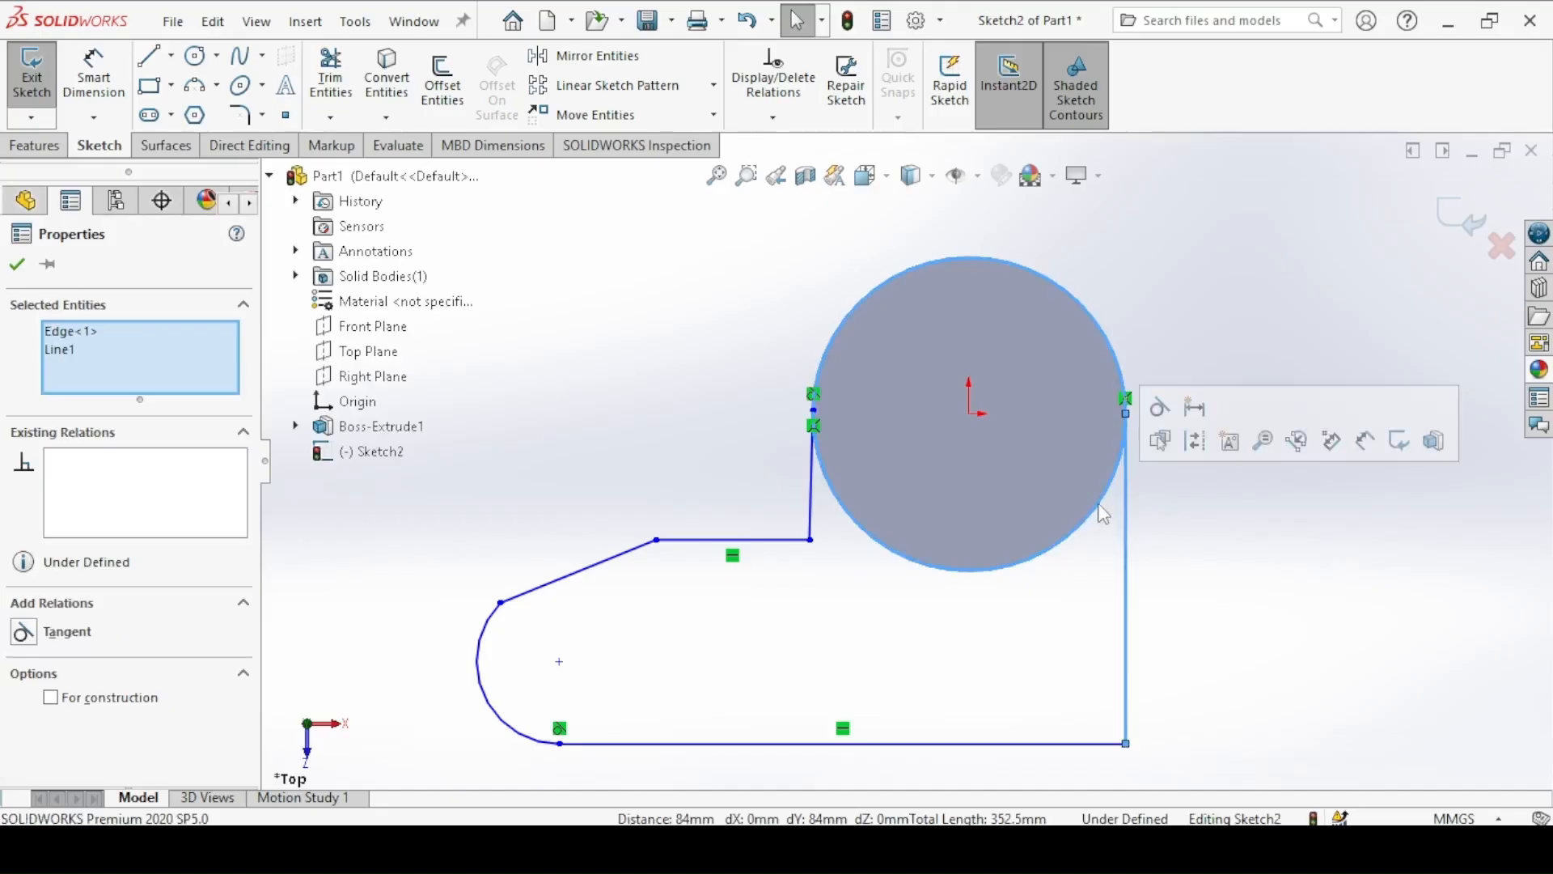
{"action": "left_click", "coordinate": [1160, 407]}
Step: Make the short near-vertical line below the cylinder's left side vertical and check the relations of the long right-hand line
{"action": "left_click", "coordinate": [804, 502]}
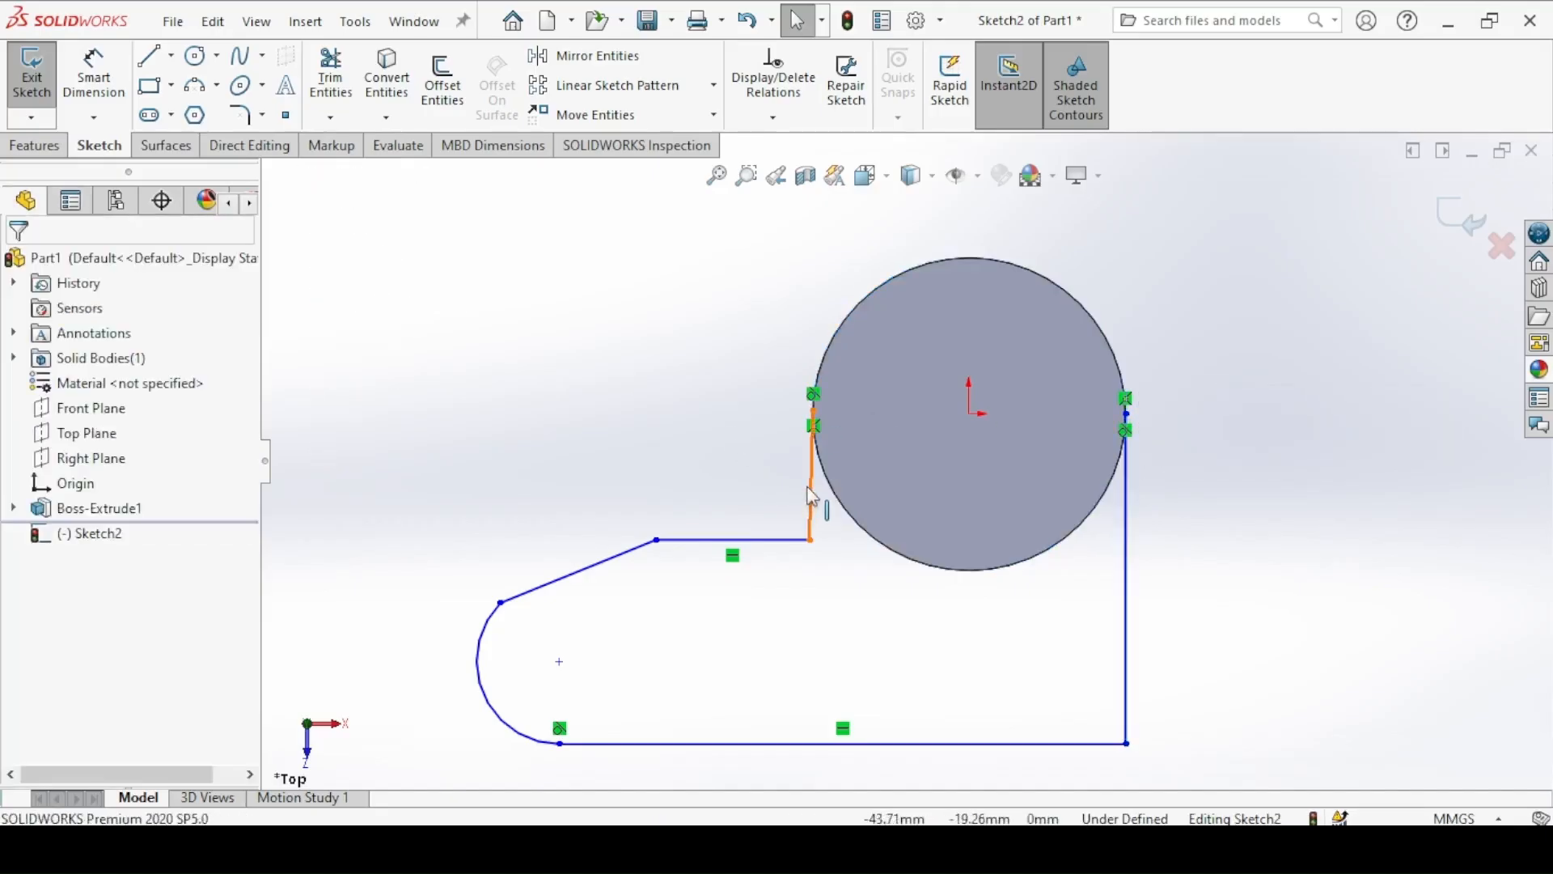
{"action": "left_click", "coordinate": [813, 506]}
{"action": "left_click", "coordinate": [1092, 576]}
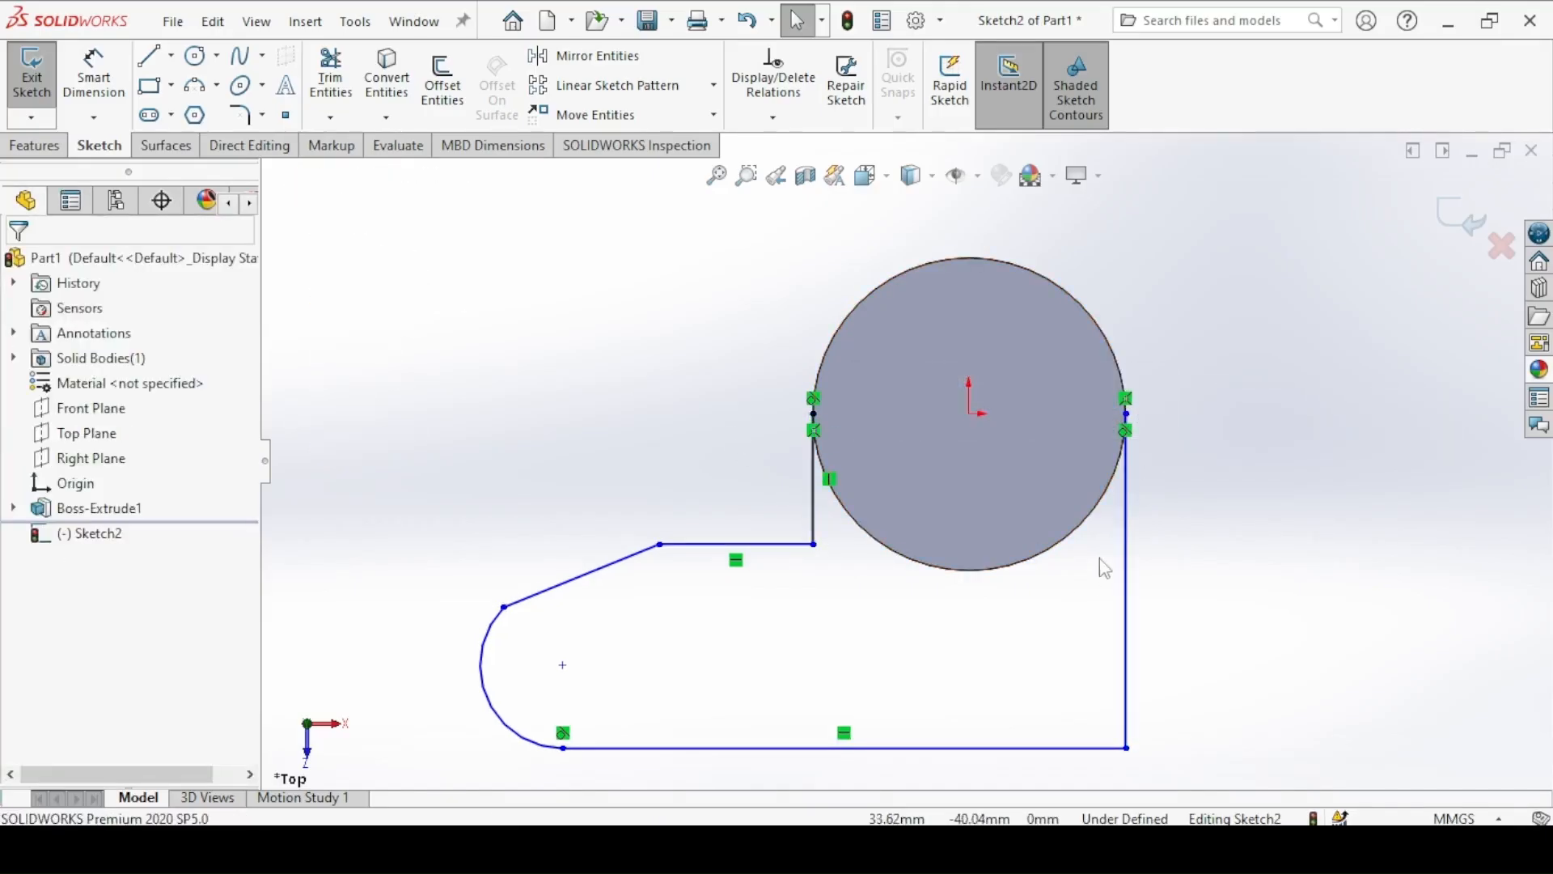
{"action": "left_click", "coordinate": [1127, 558]}
{"action": "left_click", "coordinate": [1222, 440]}
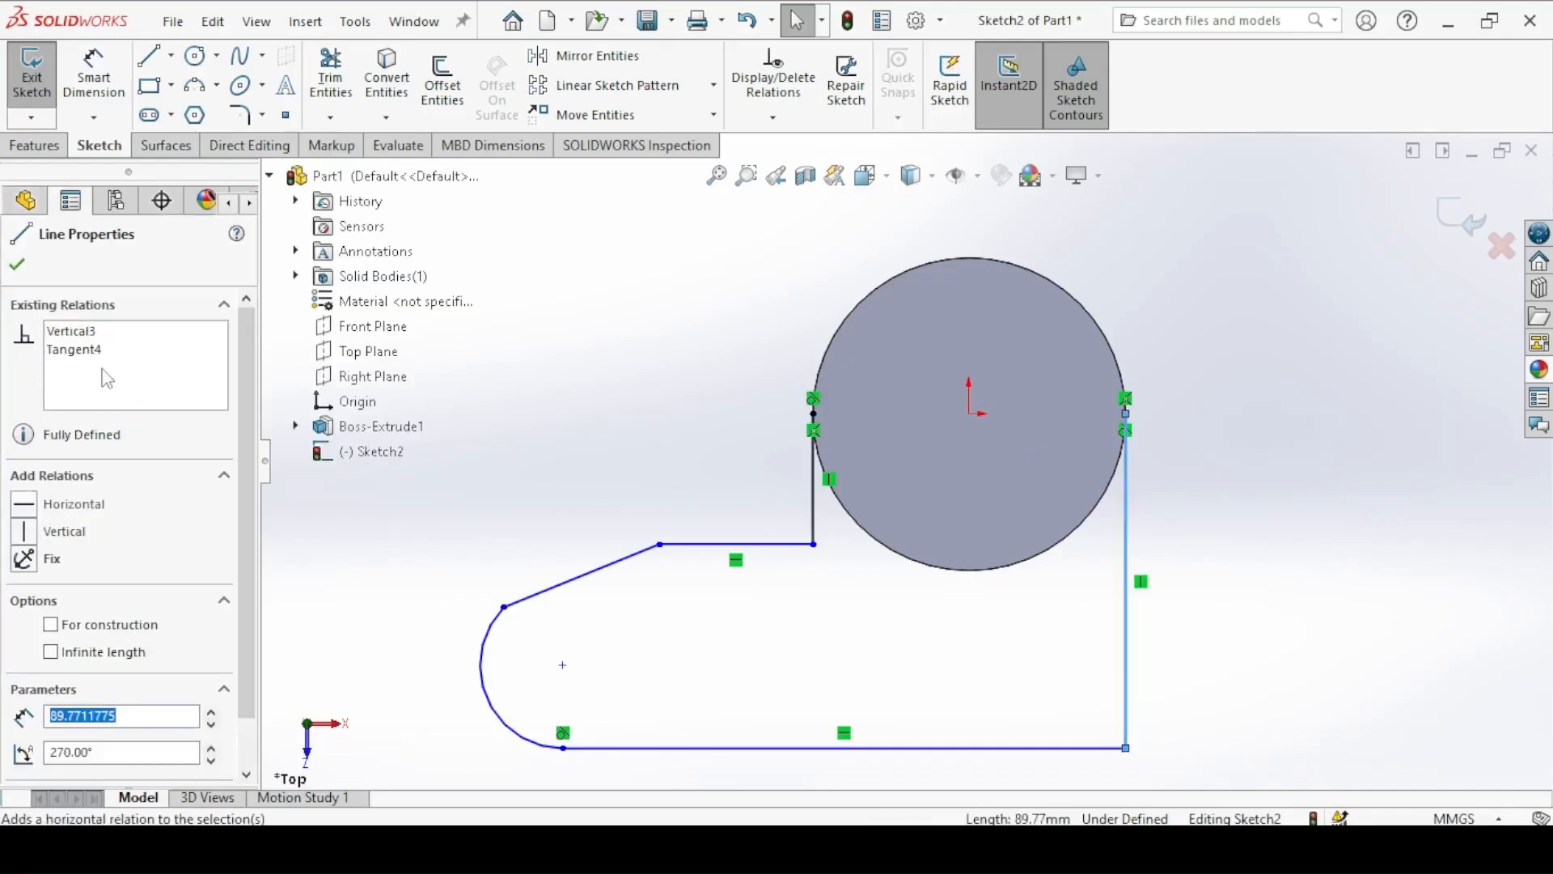
Step: Dimension the long right-hand vertical line of the base profile to 152 mm
{"action": "left_click", "coordinate": [94, 77]}
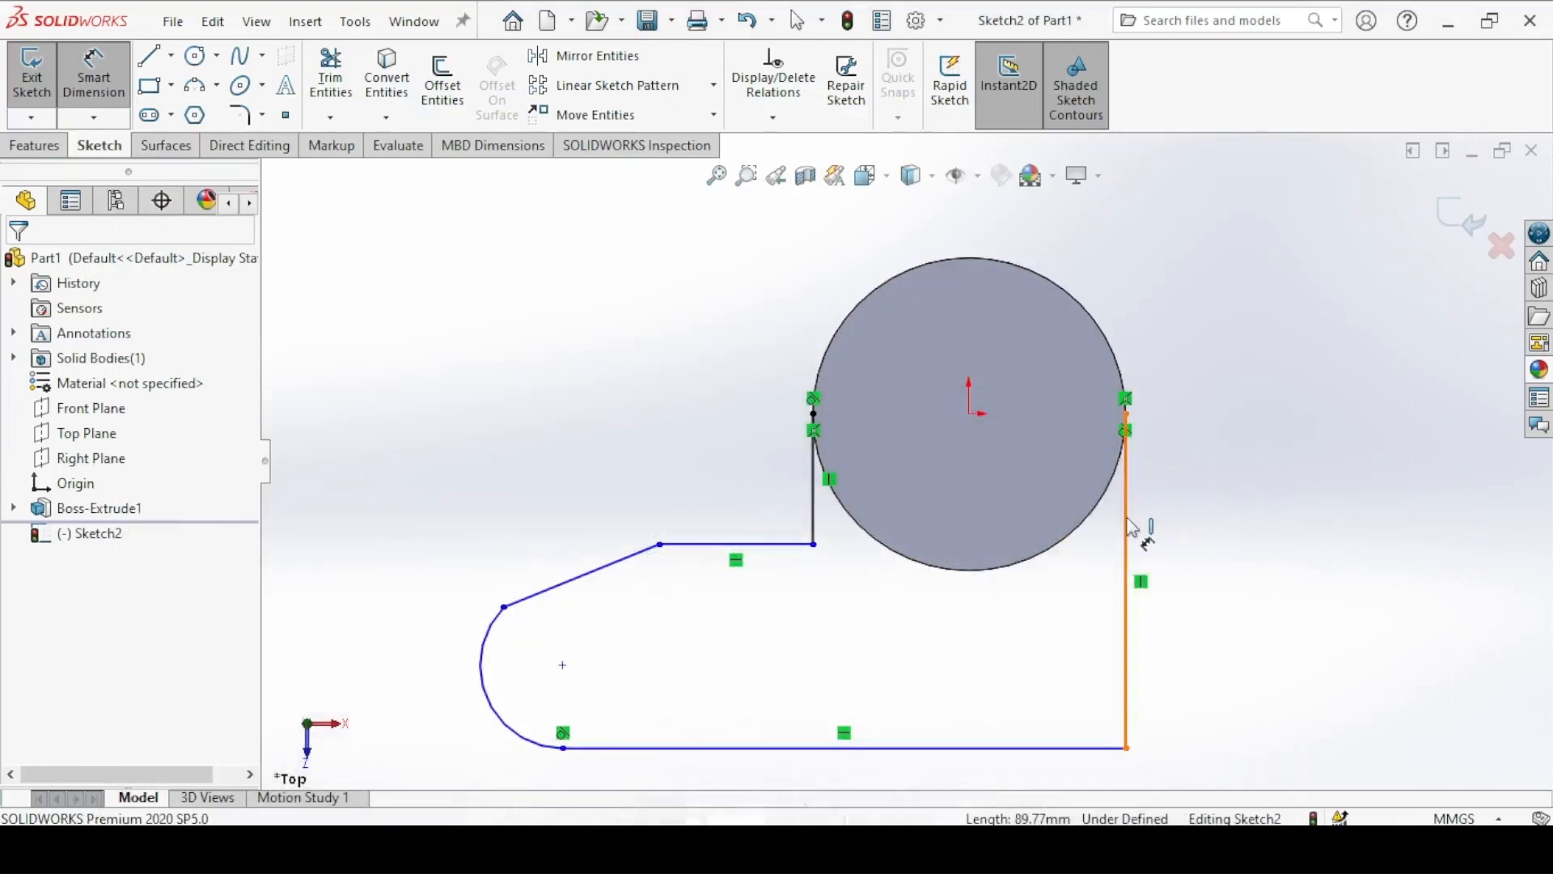
{"action": "left_click", "coordinate": [1136, 527]}
{"action": "left_click", "coordinate": [1230, 589]}
{"action": "type", "text": "1"}
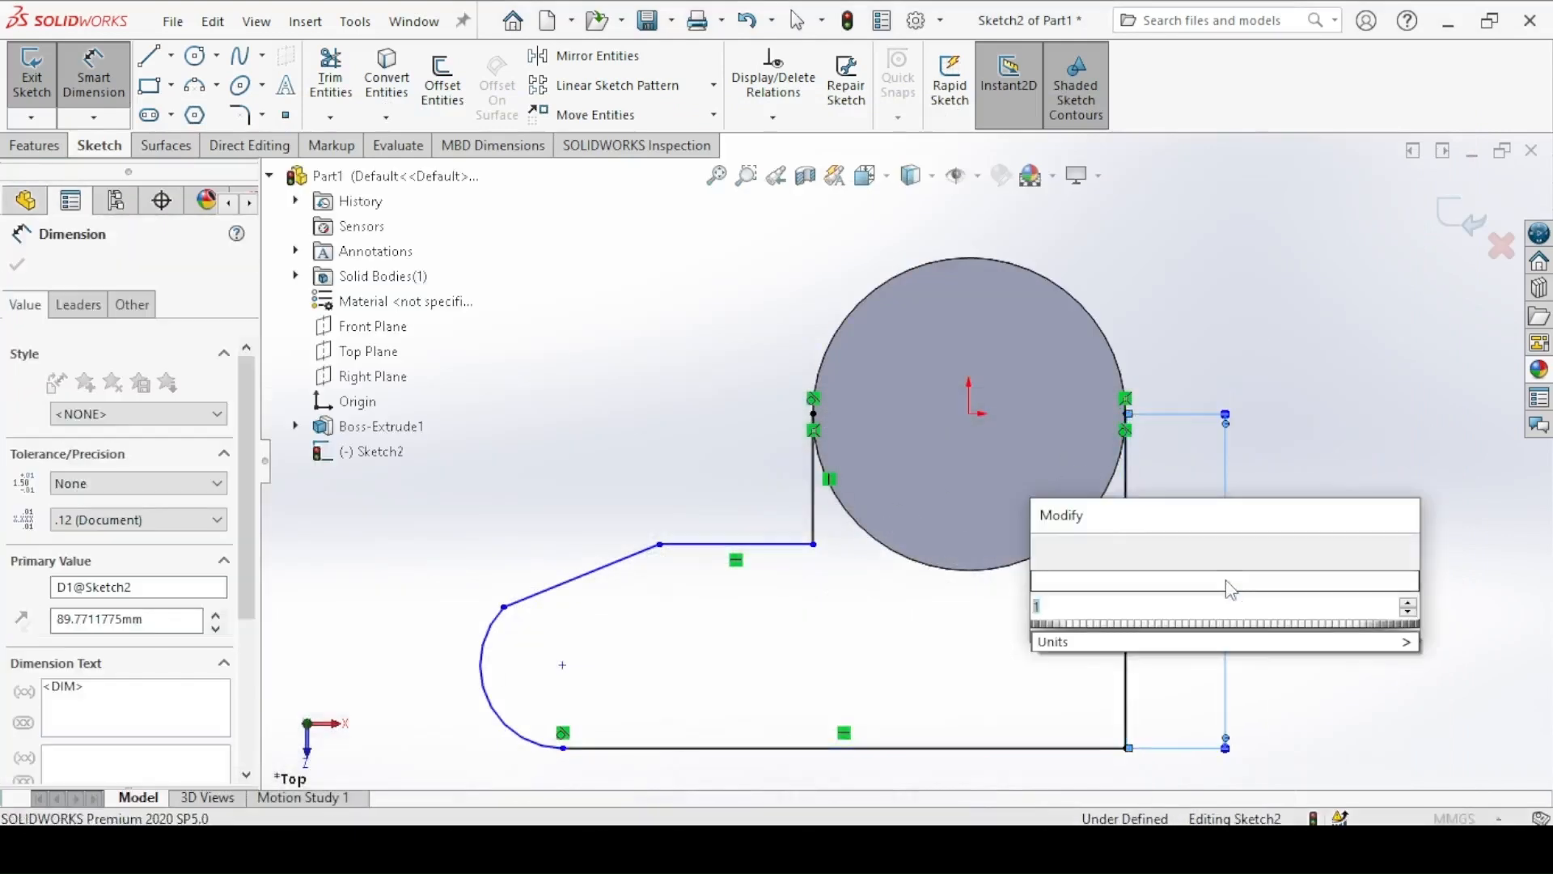
{"action": "type", "text": "52"}
{"action": "key", "text": "Return"}
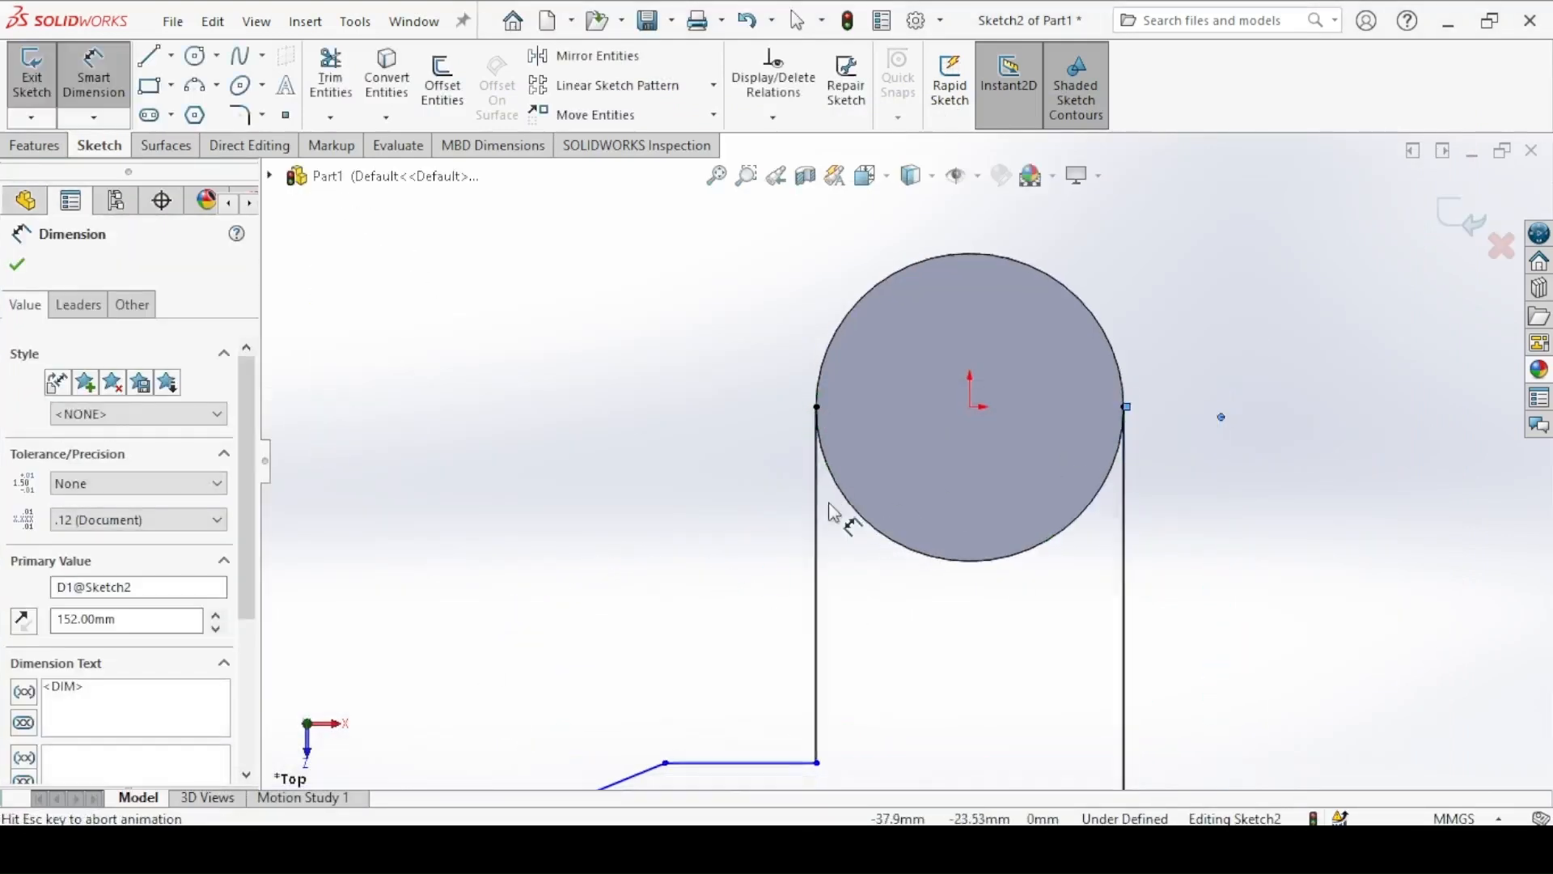
Step: Dimension the distance between the bottom line and the short upper horizontal line to 84 mm
{"action": "left_click", "coordinate": [793, 732]}
{"action": "left_click", "coordinate": [801, 579]}
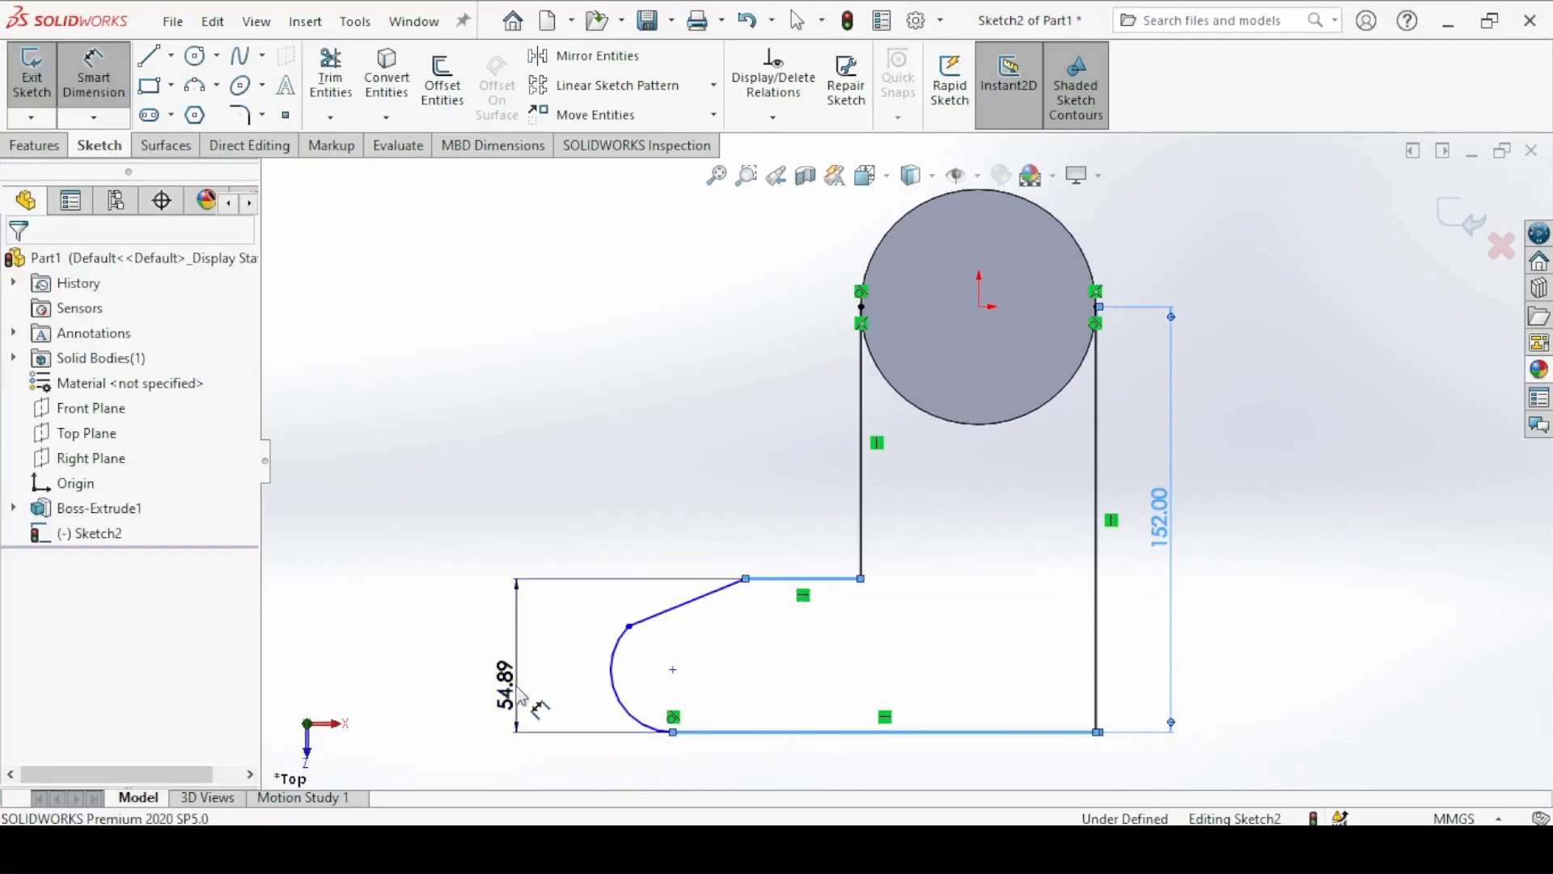
{"action": "left_click", "coordinate": [522, 697]}
{"action": "type", "text": "84"}
{"action": "key", "text": "Return"}
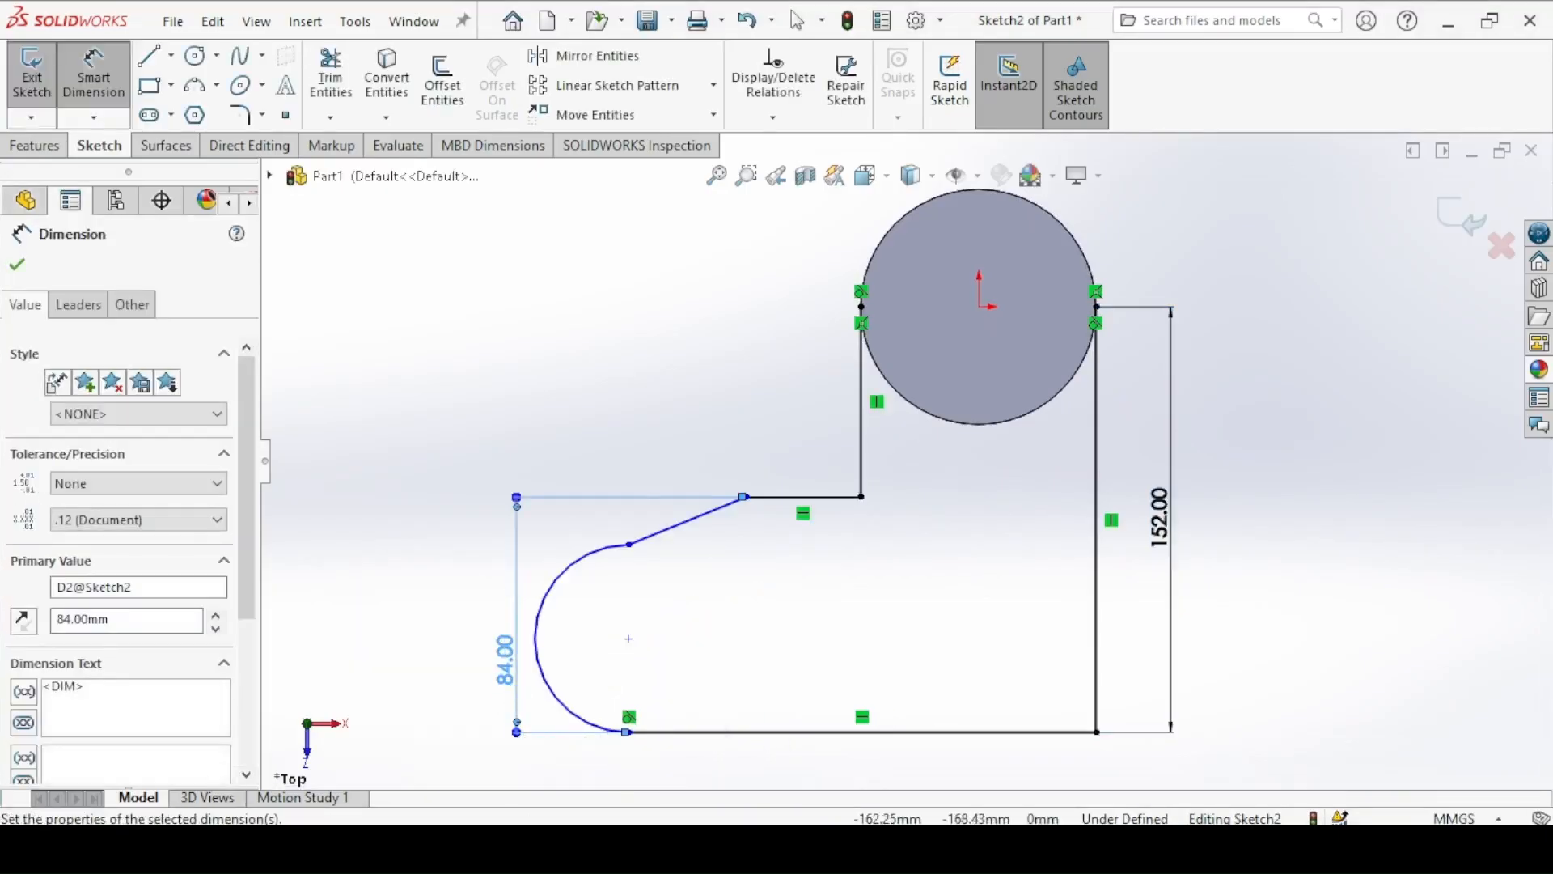
Step: Check the part 4 draft drawing and dimension the profile's bottom horizontal line to 200 mm
{"action": "key", "text": "alt+Tab"}
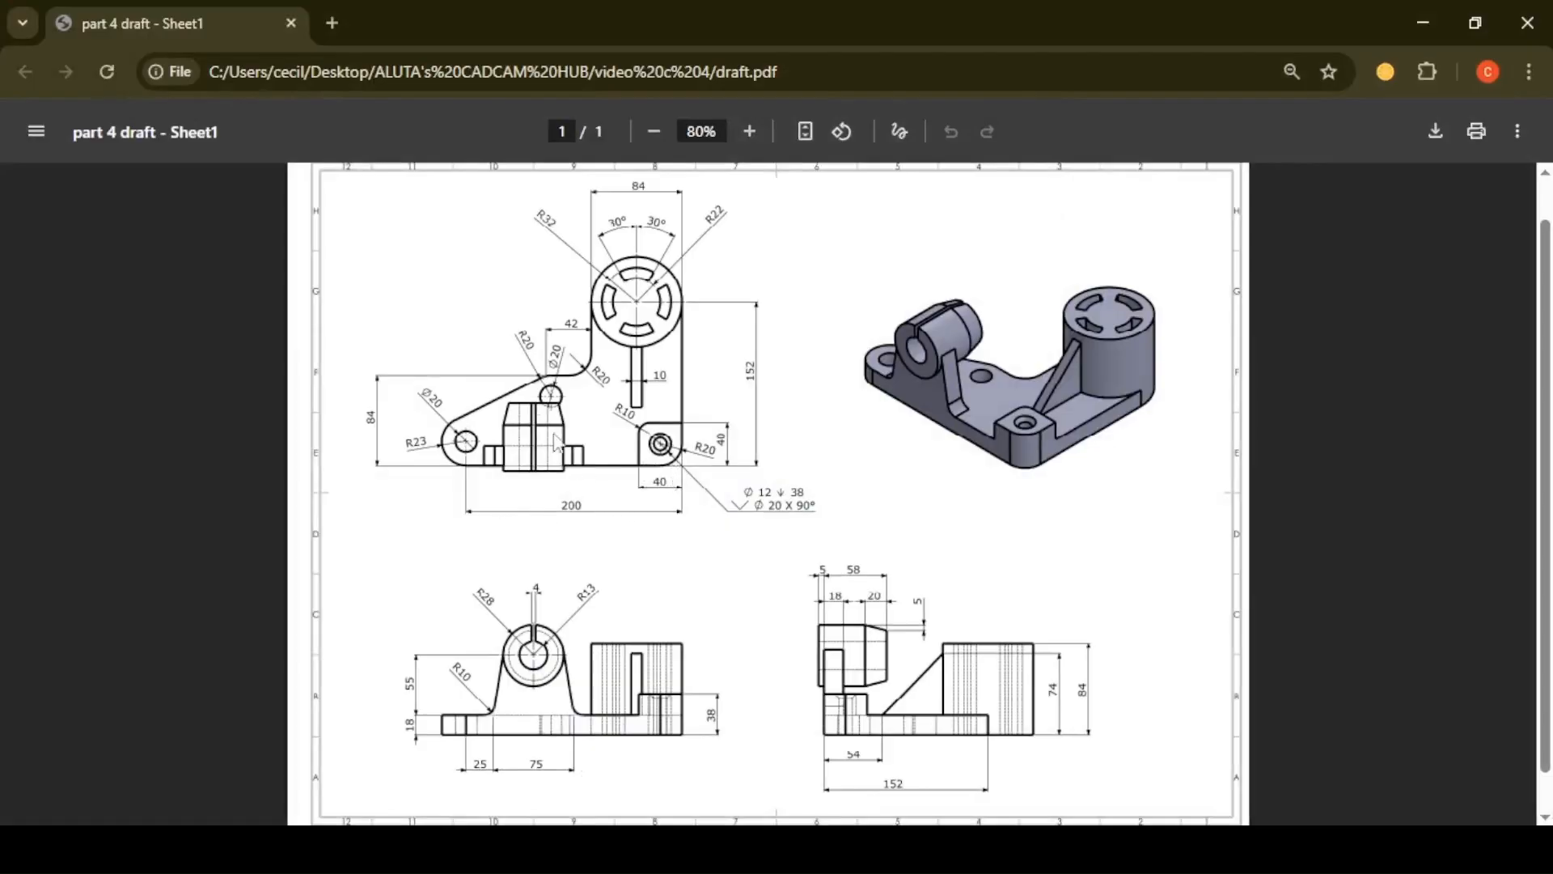
{"action": "key", "text": "alt+Tab"}
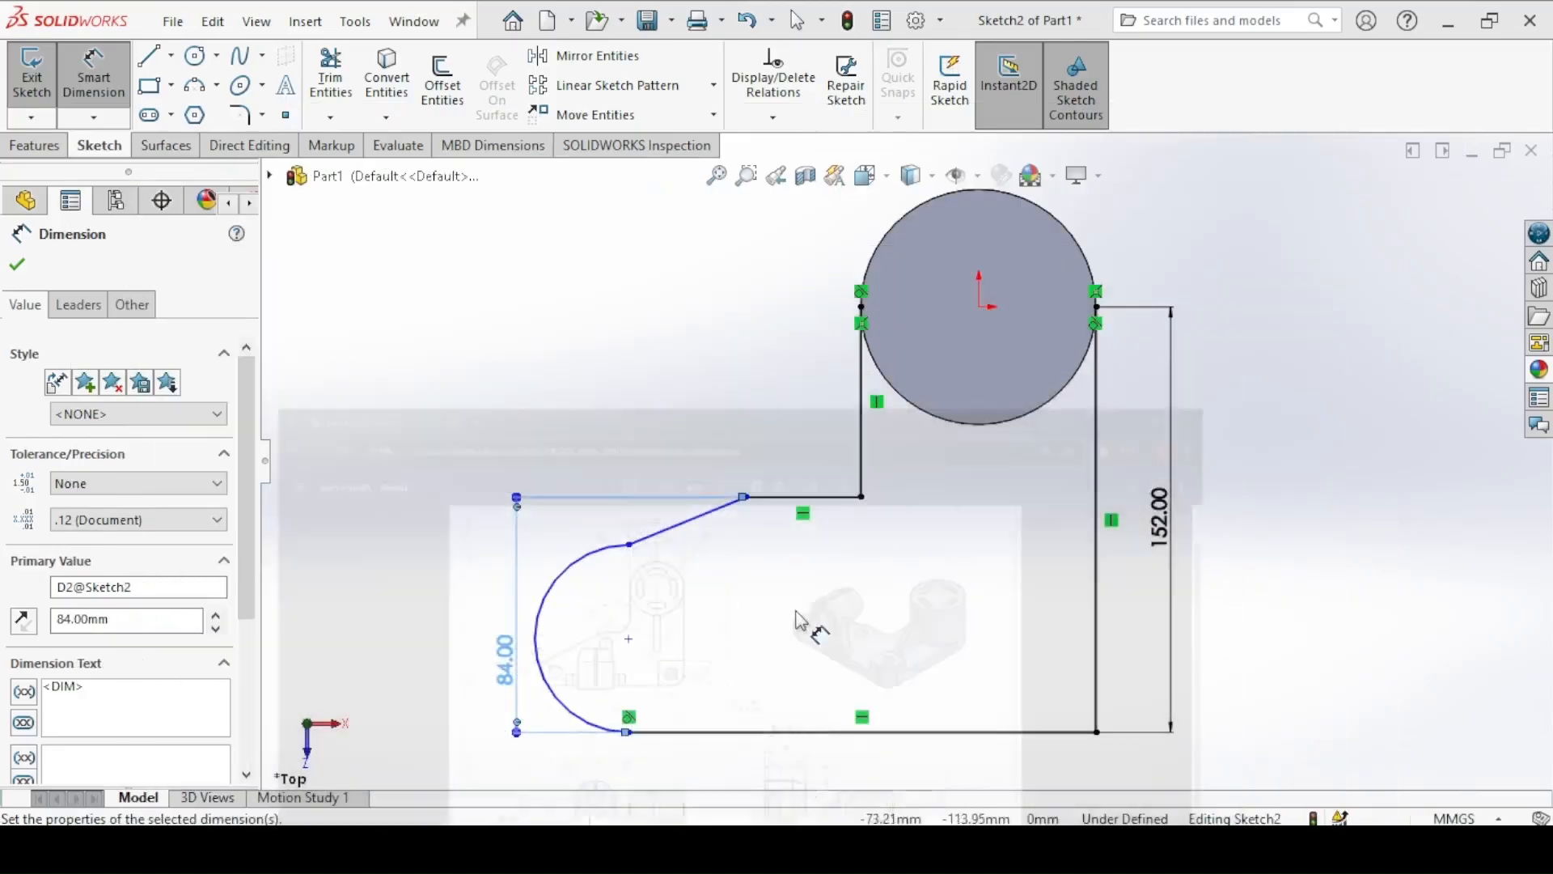
{"action": "left_click", "coordinate": [790, 733]}
{"action": "left_click", "coordinate": [789, 779]}
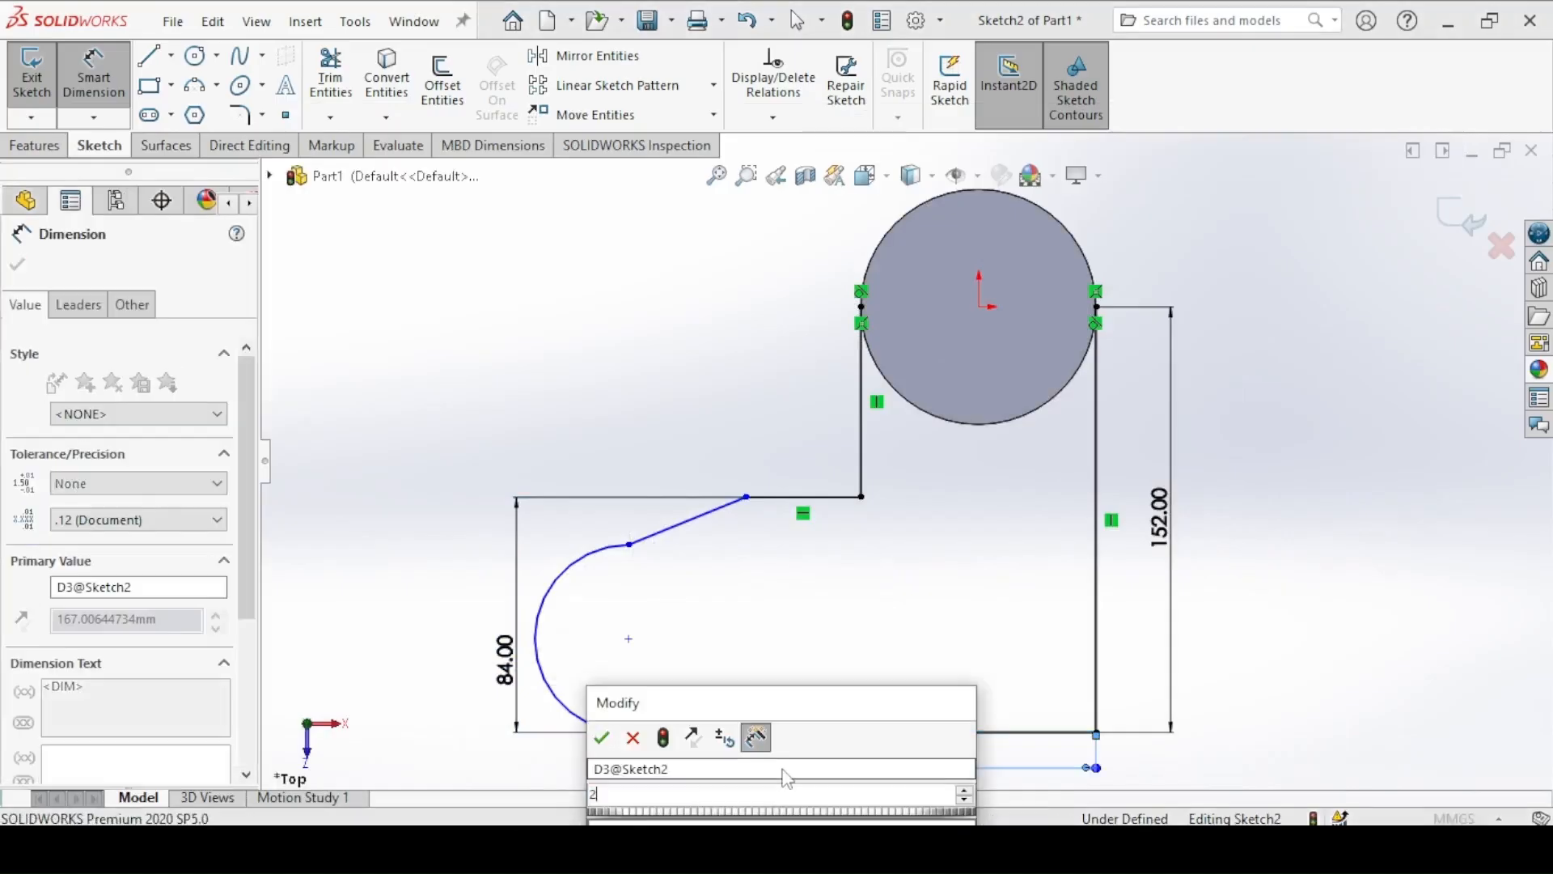
{"action": "type", "text": "200"}
{"action": "key", "text": "Return"}
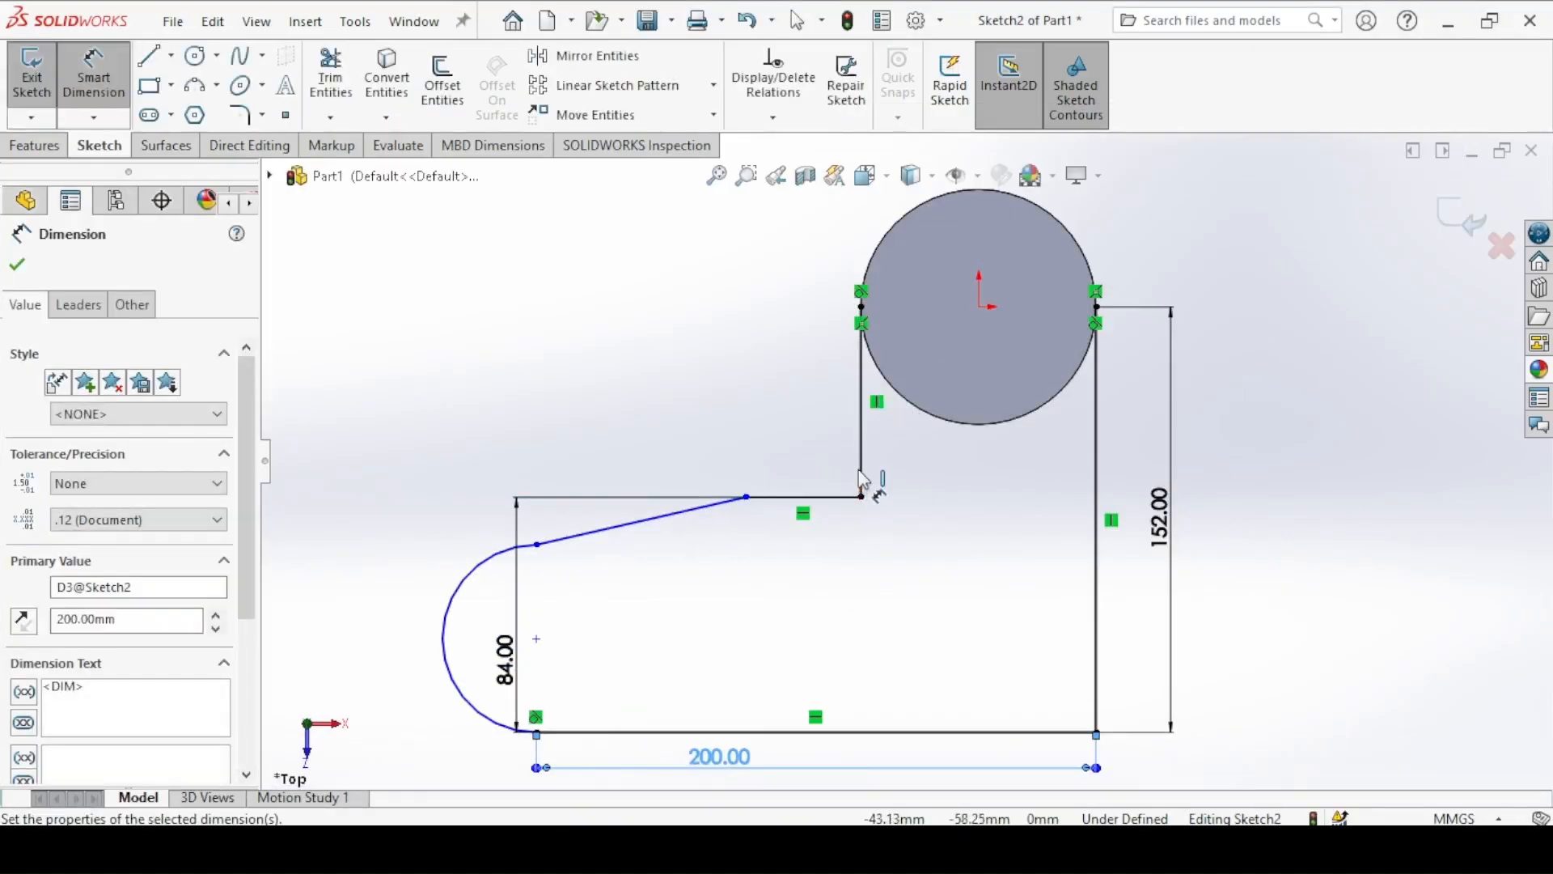
Step: Dimension the short upper horizontal line of the base profile to 42 mm
{"action": "left_click", "coordinate": [809, 496]}
{"action": "left_click", "coordinate": [805, 417]}
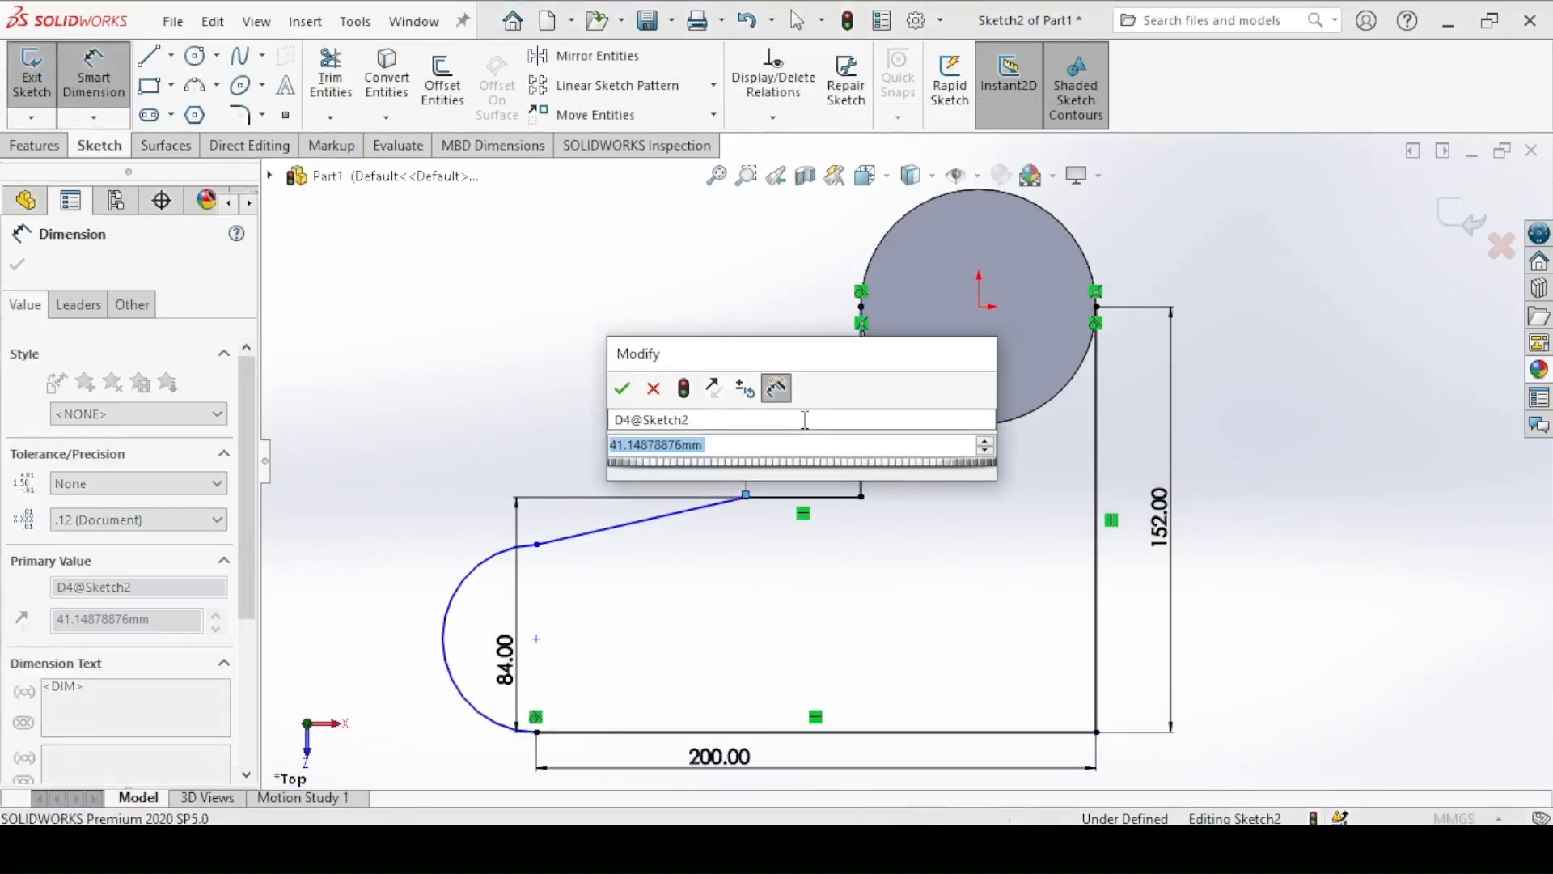
{"action": "type", "text": "42"}
{"action": "key", "text": "Return"}
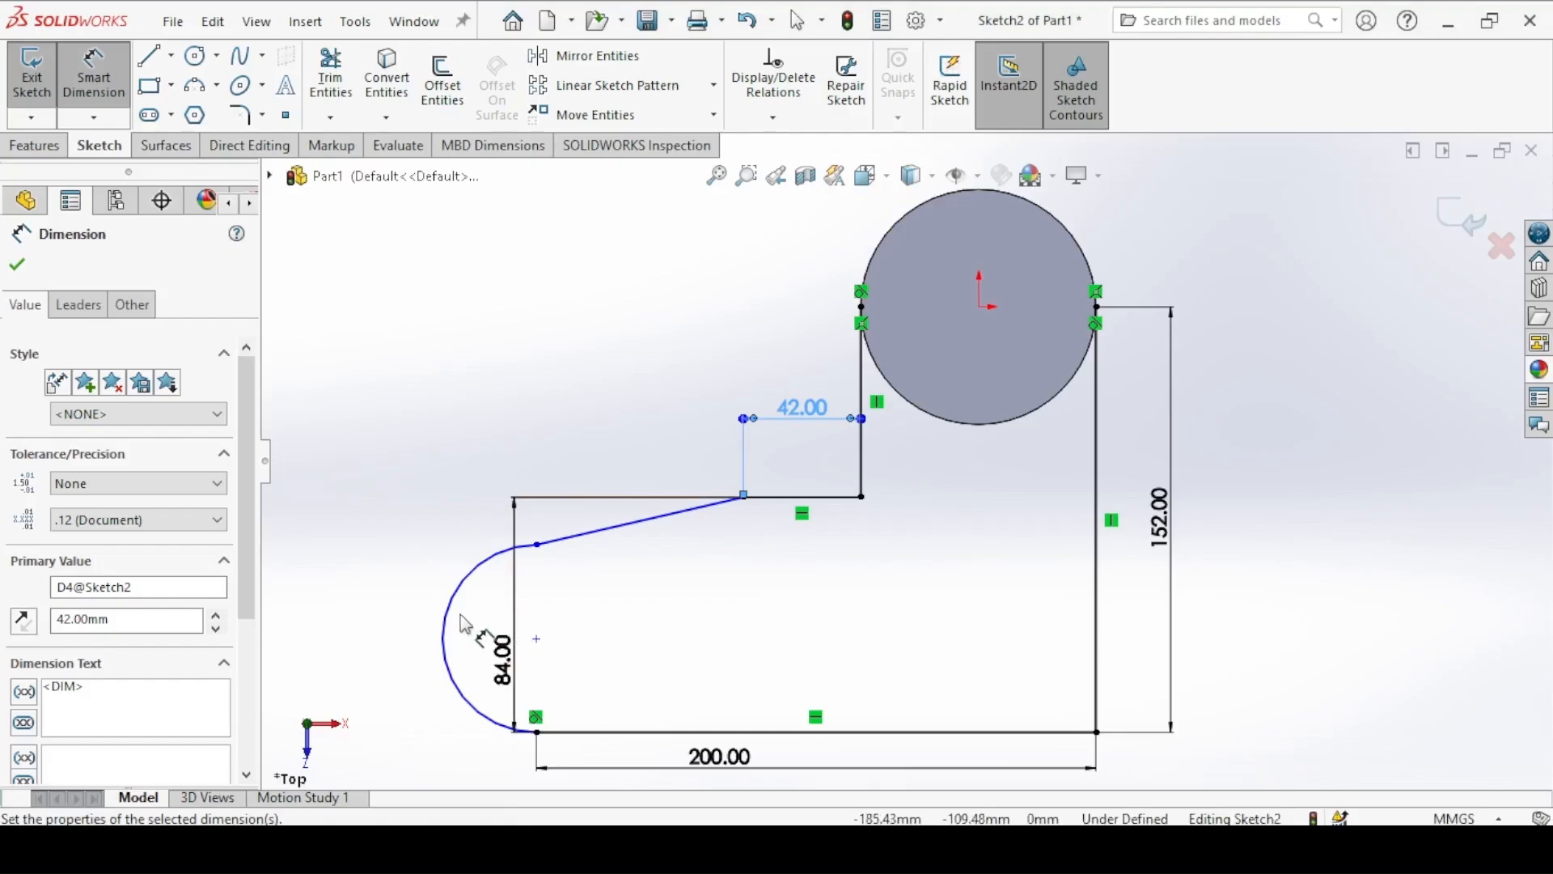
Step: Set the radius of the arc at the profile's left end to 23 mm
{"action": "left_click", "coordinate": [447, 621]}
{"action": "left_click", "coordinate": [363, 638]}
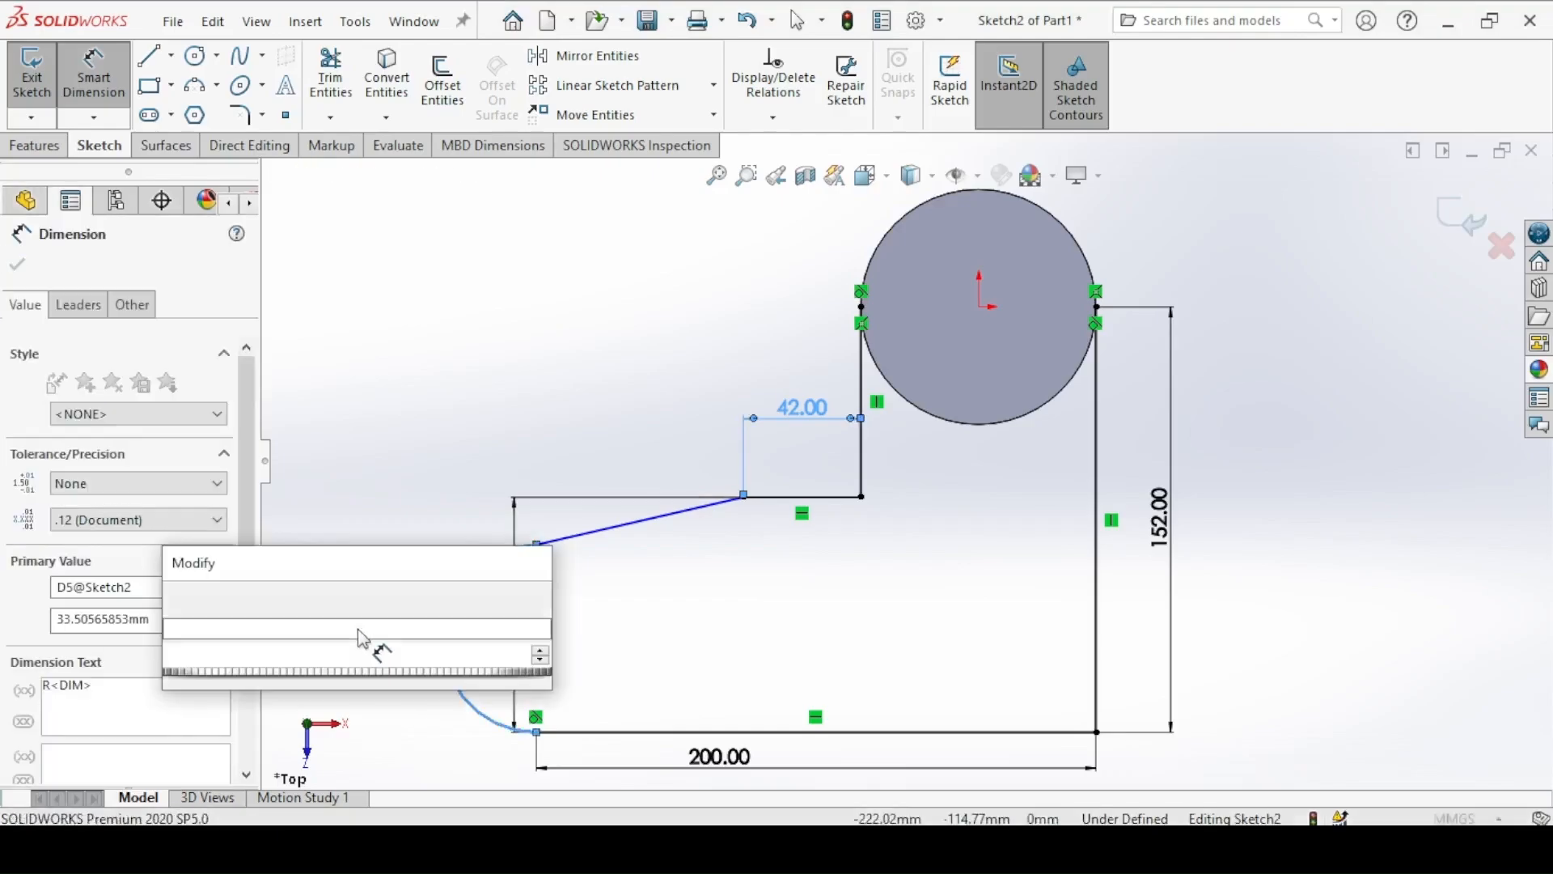
{"action": "type", "text": "23"}
{"action": "key", "text": "Return"}
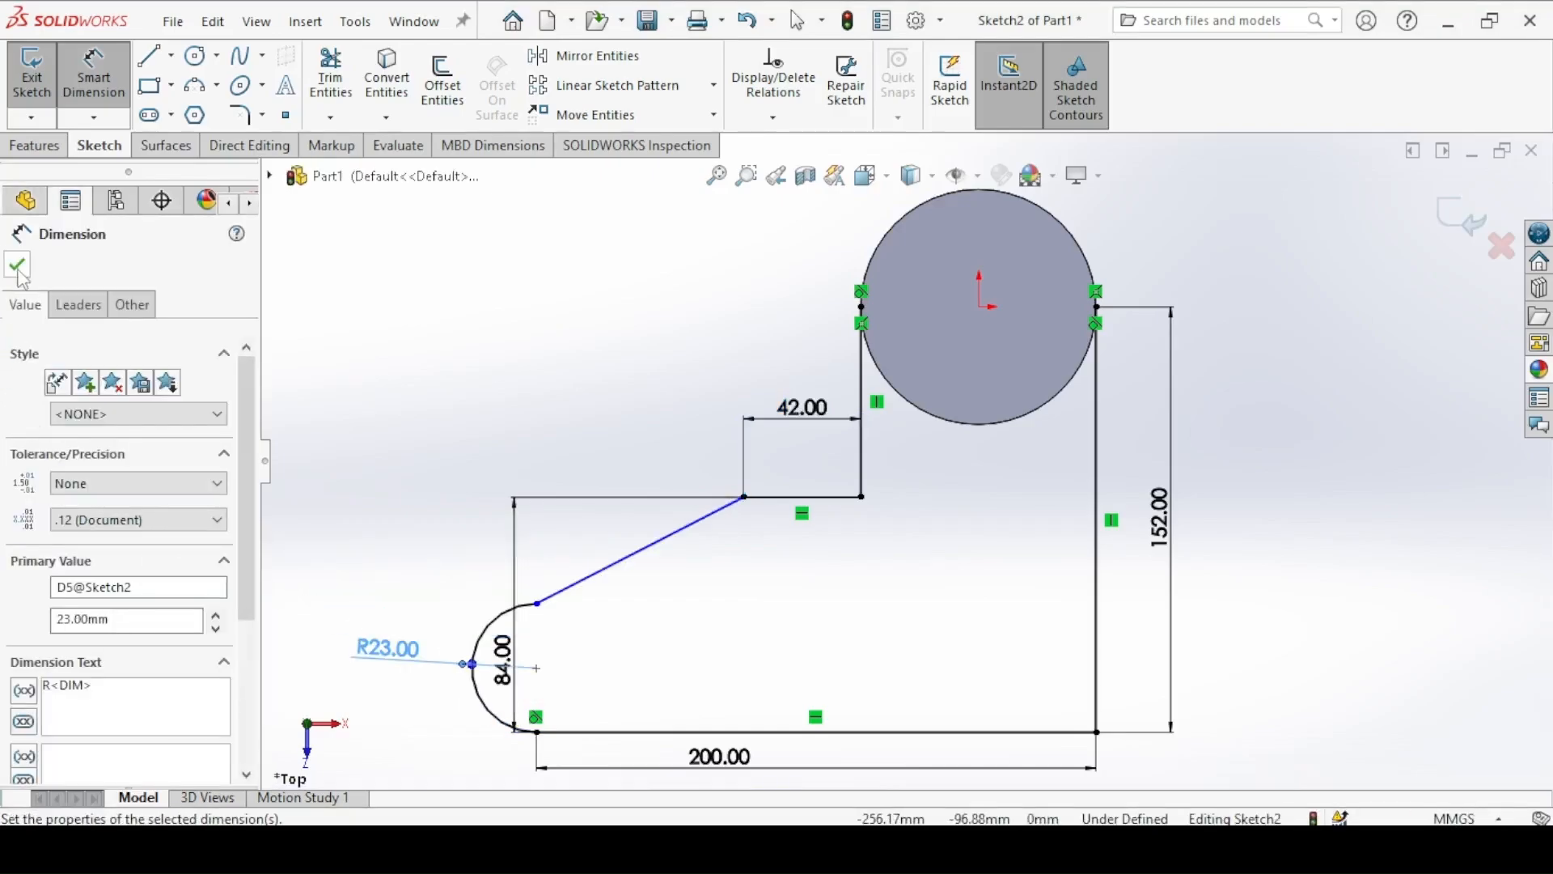
{"action": "key", "text": "Escape"}
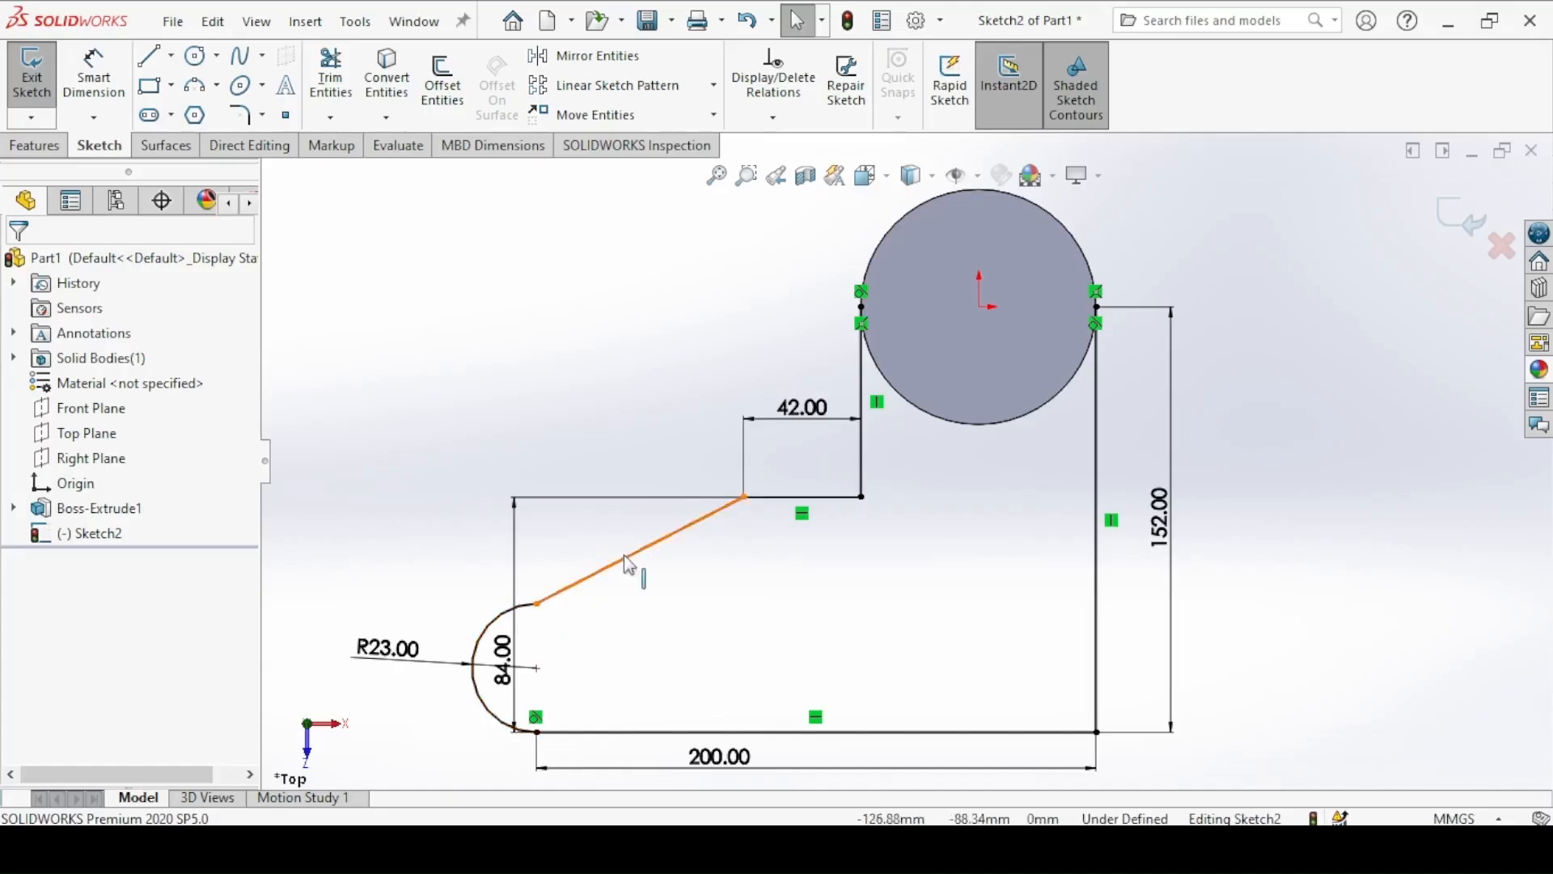
Step: Make the sloped line and the left-end arc tangent at their shared endpoint
{"action": "left_click", "coordinate": [538, 604]}
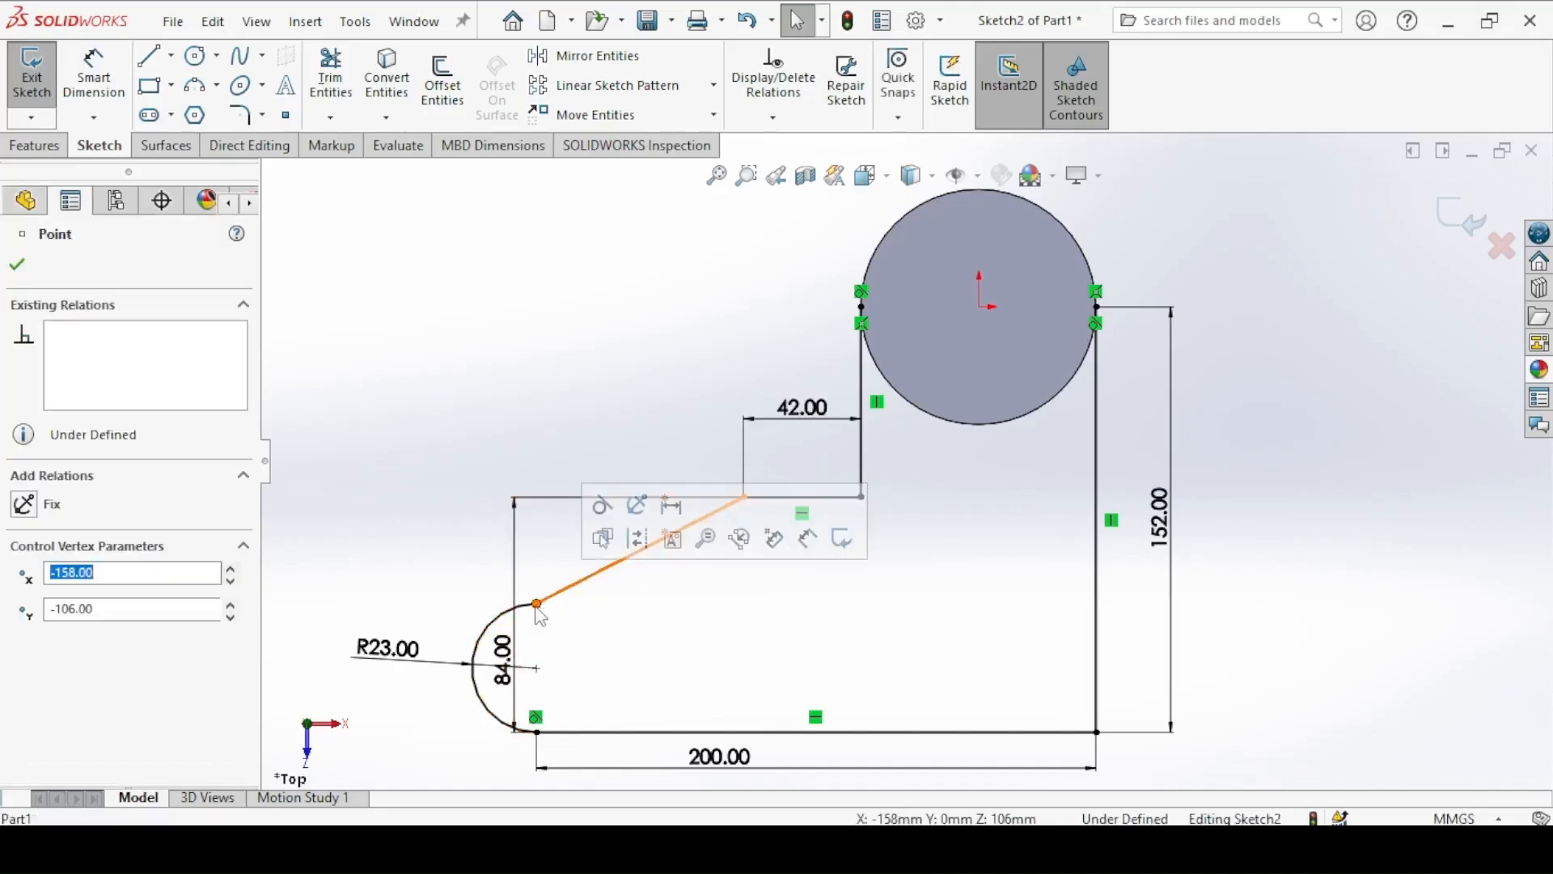
{"action": "left_click", "coordinate": [602, 507]}
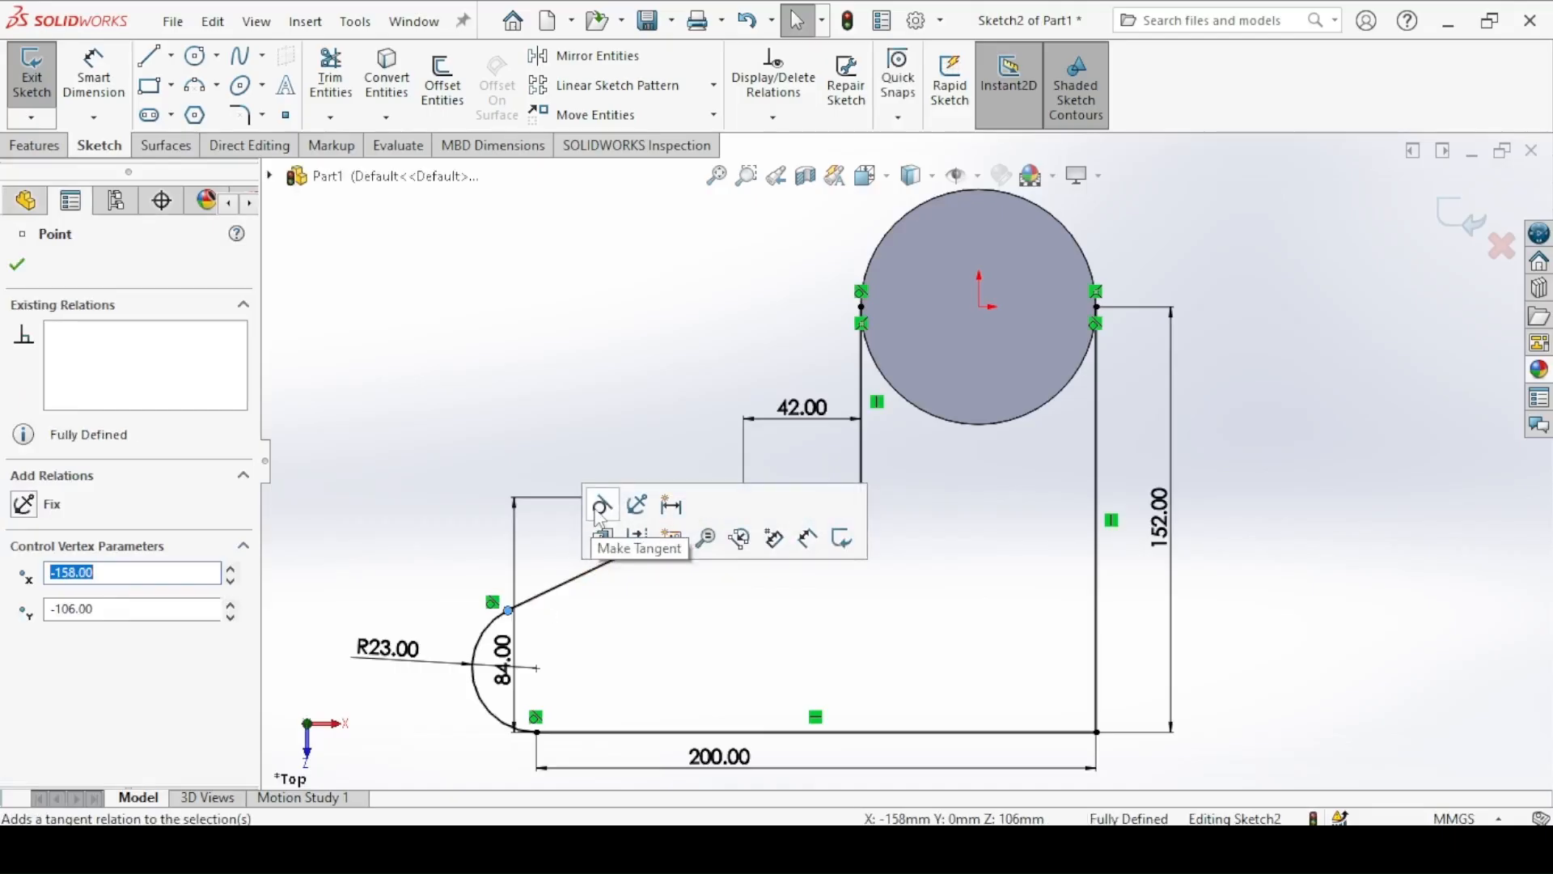
{"action": "left_click", "coordinate": [463, 530]}
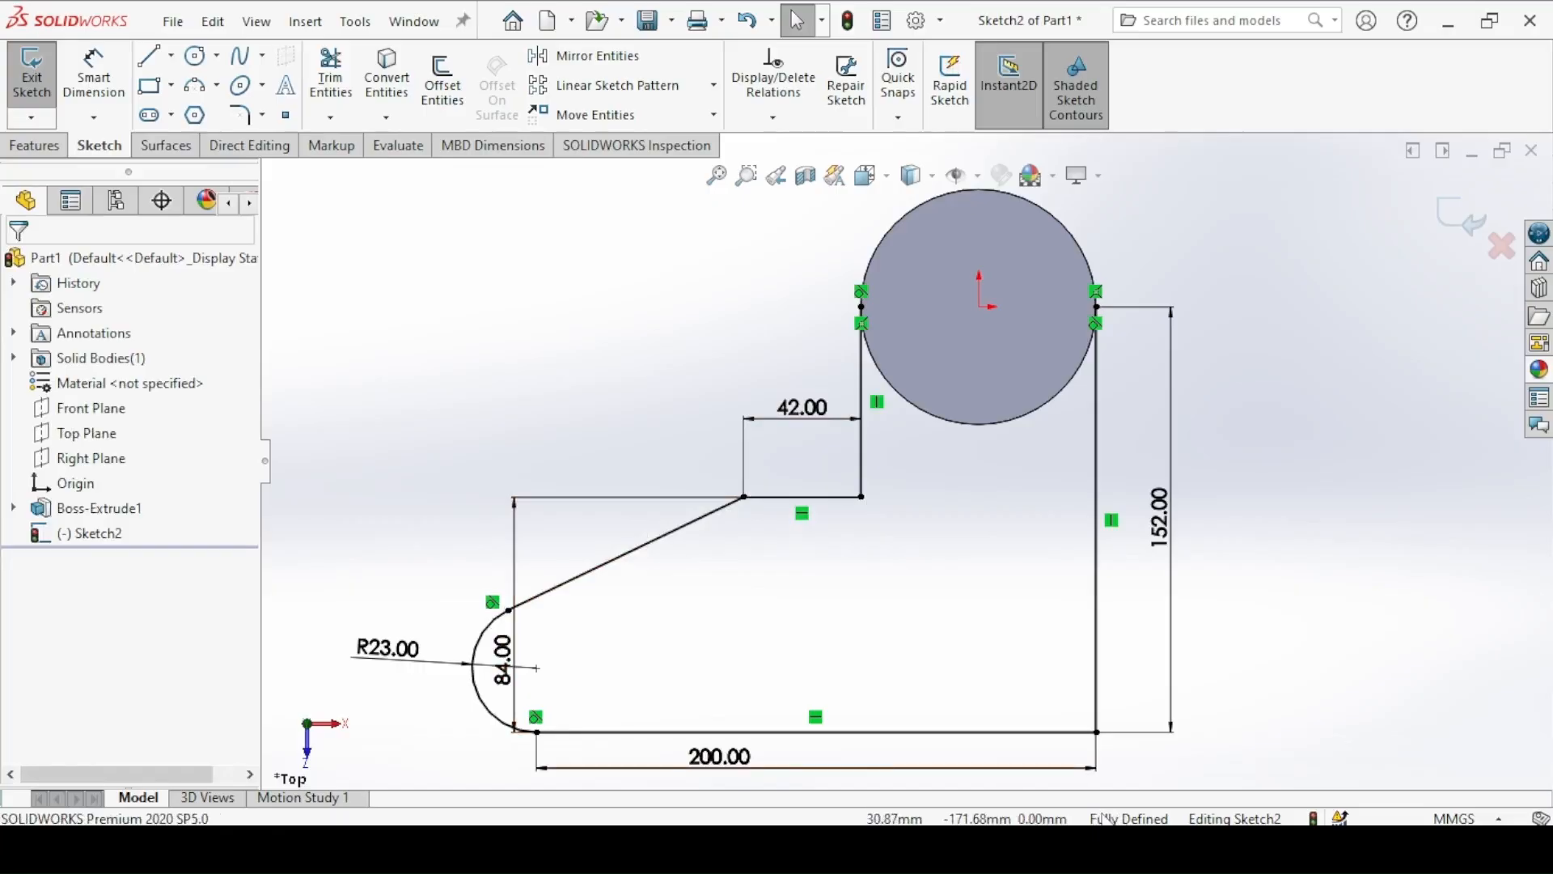
Step: Check the draft drawing for corner radii and apply 20 mm sketch fillets to the lower-right corner and both ends of the 42 mm line
{"action": "key", "text": "alt+Tab"}
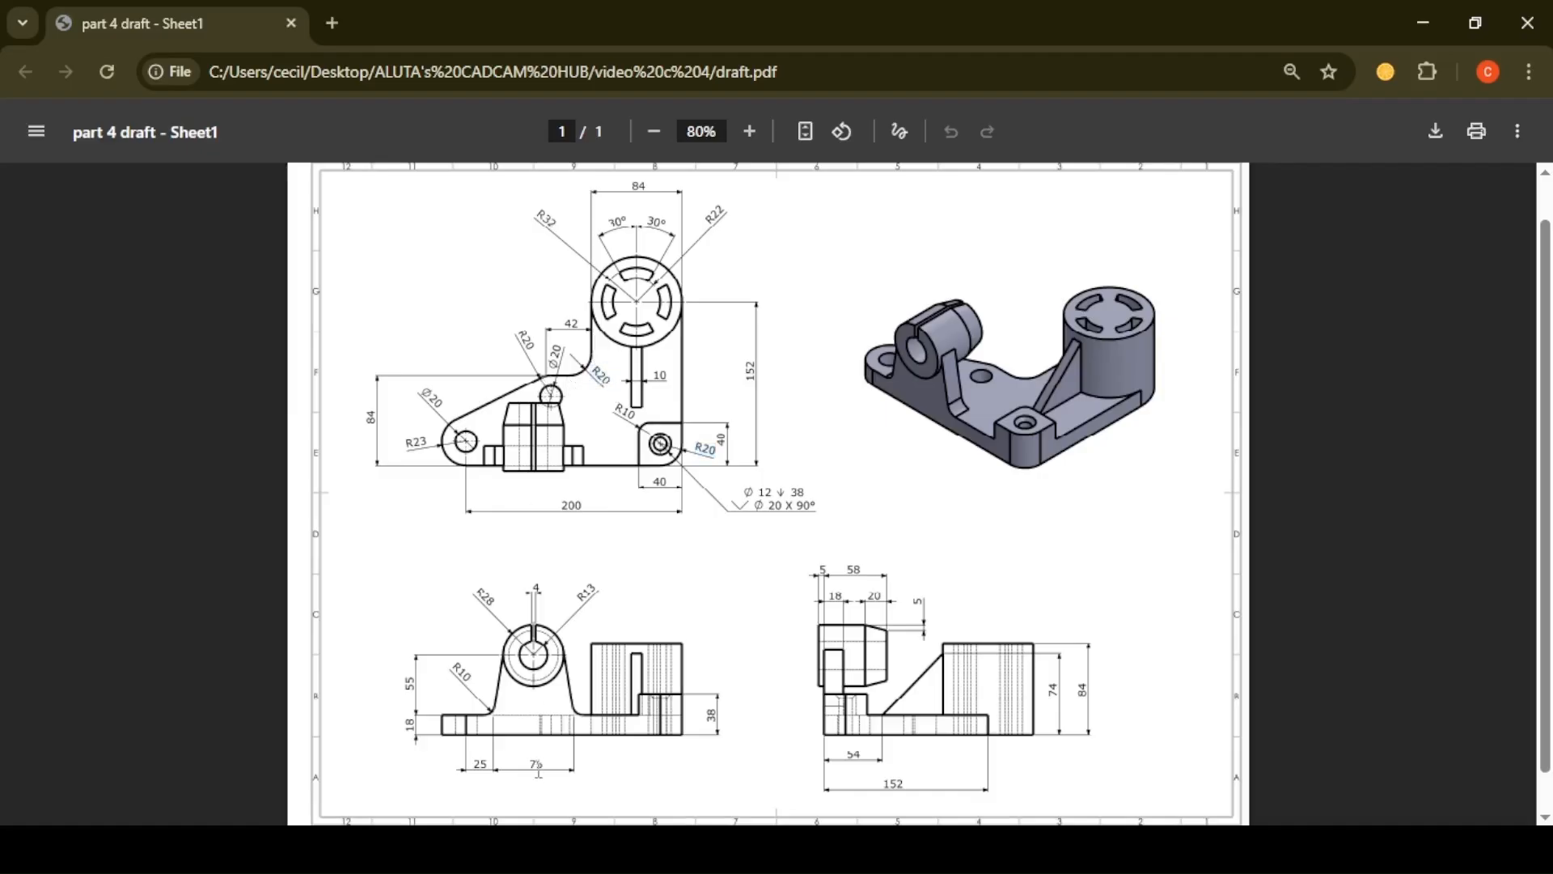
{"action": "key", "text": "alt+Tab"}
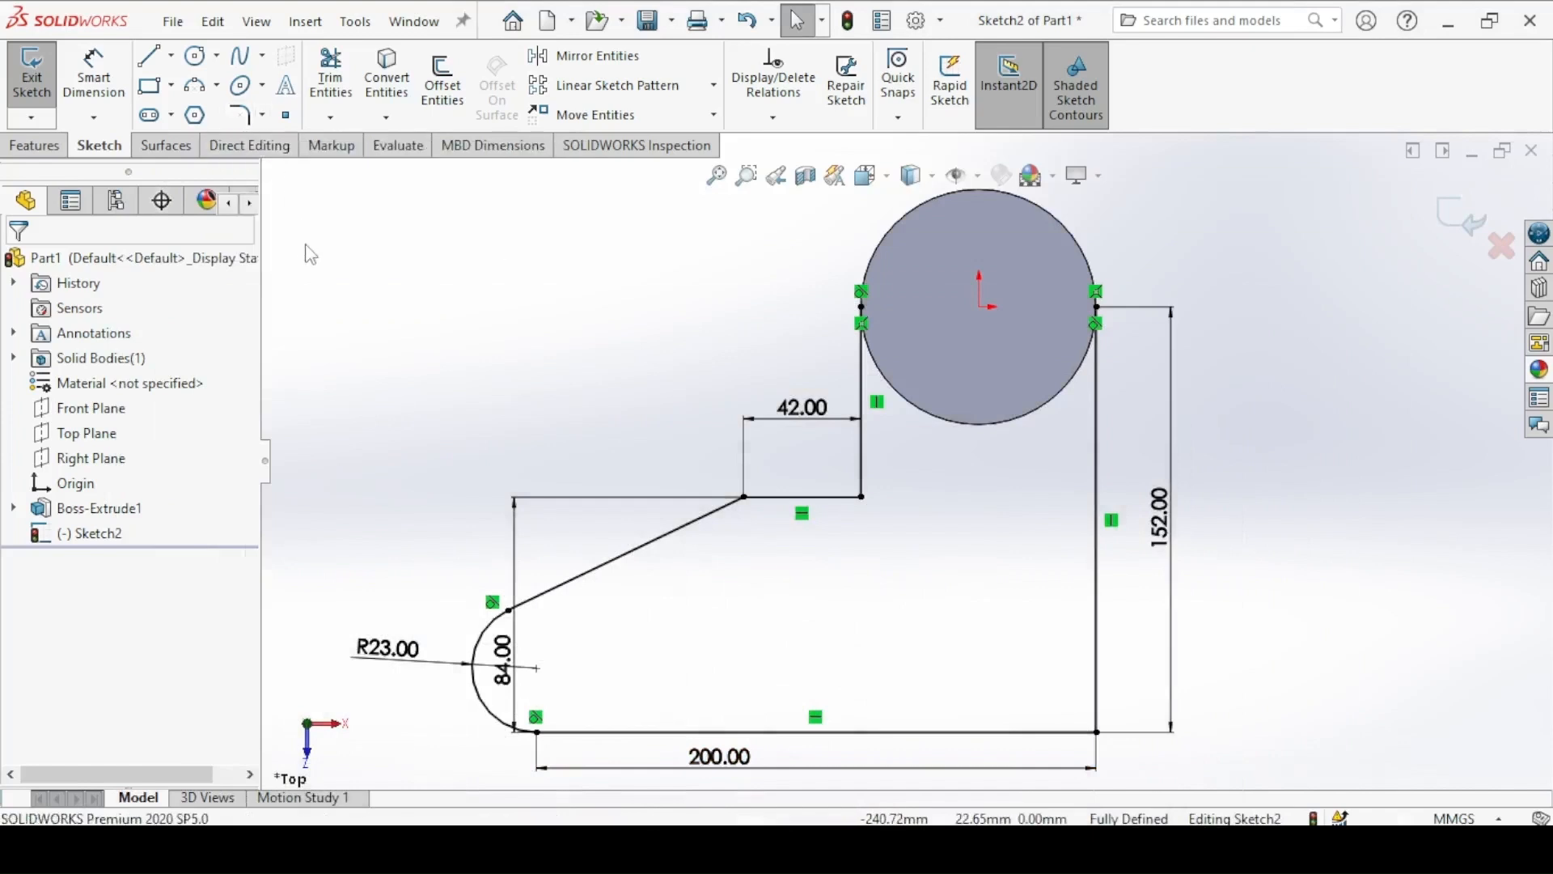
{"action": "left_click", "coordinate": [243, 120]}
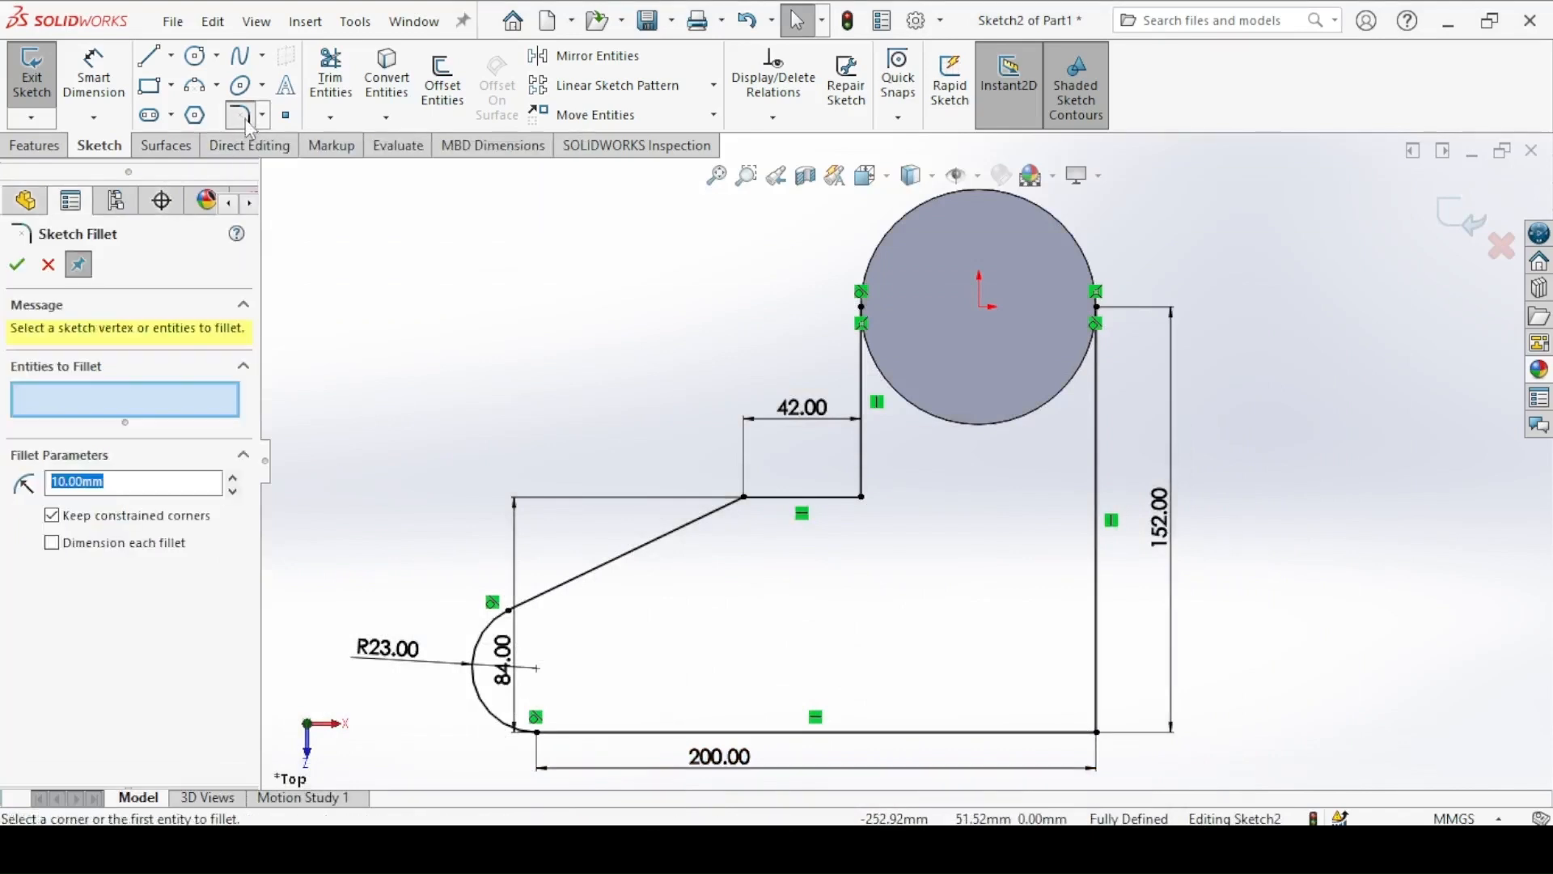
{"action": "type", "text": "2"}
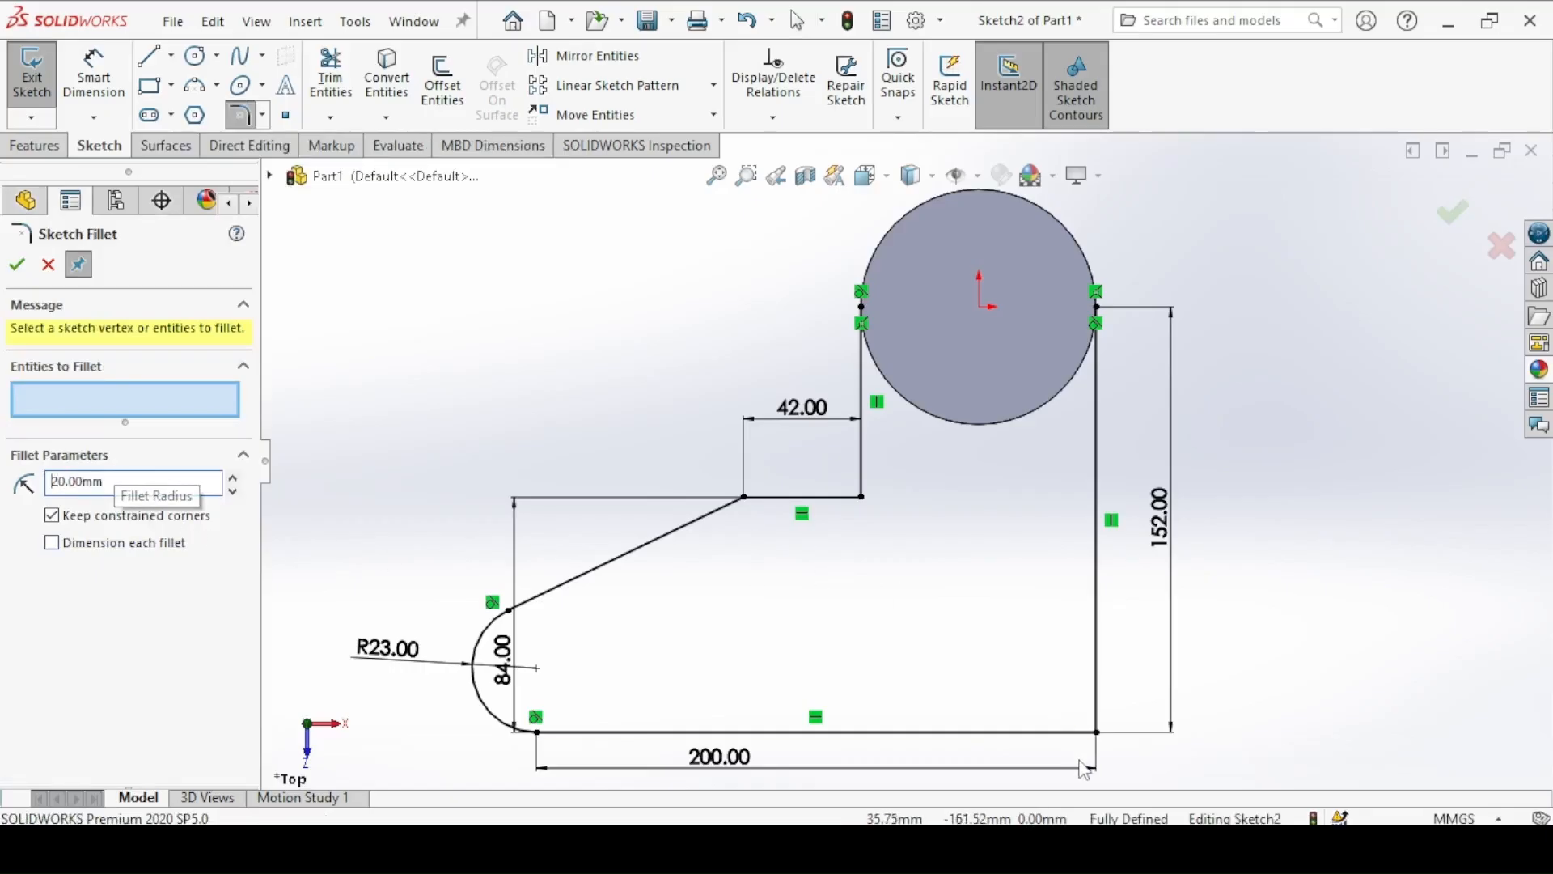
{"action": "left_click", "coordinate": [1097, 732]}
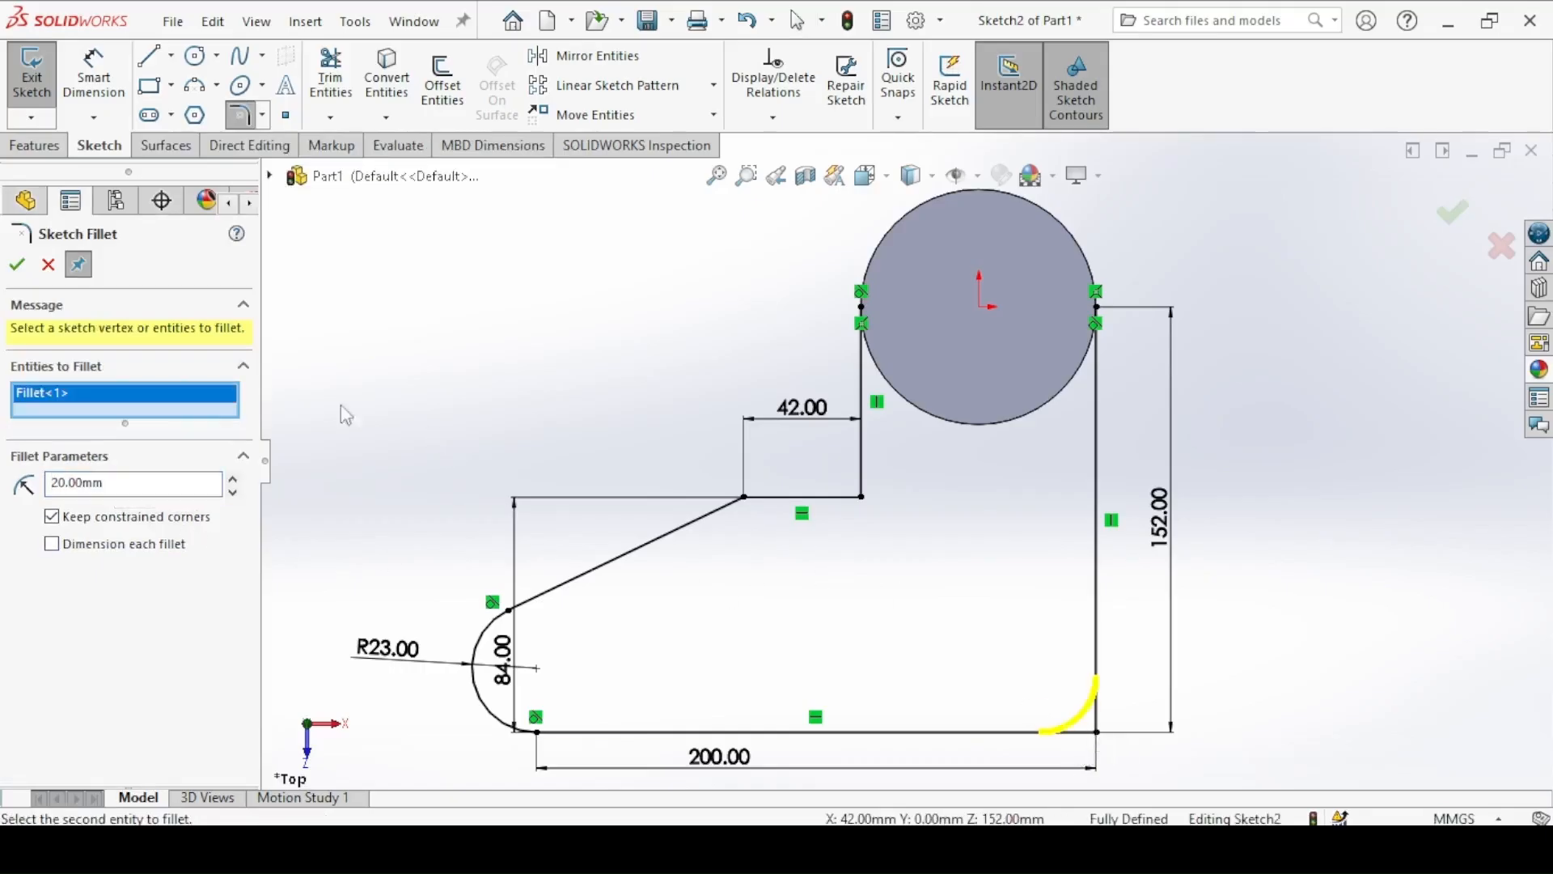
{"action": "left_click", "coordinate": [864, 498]}
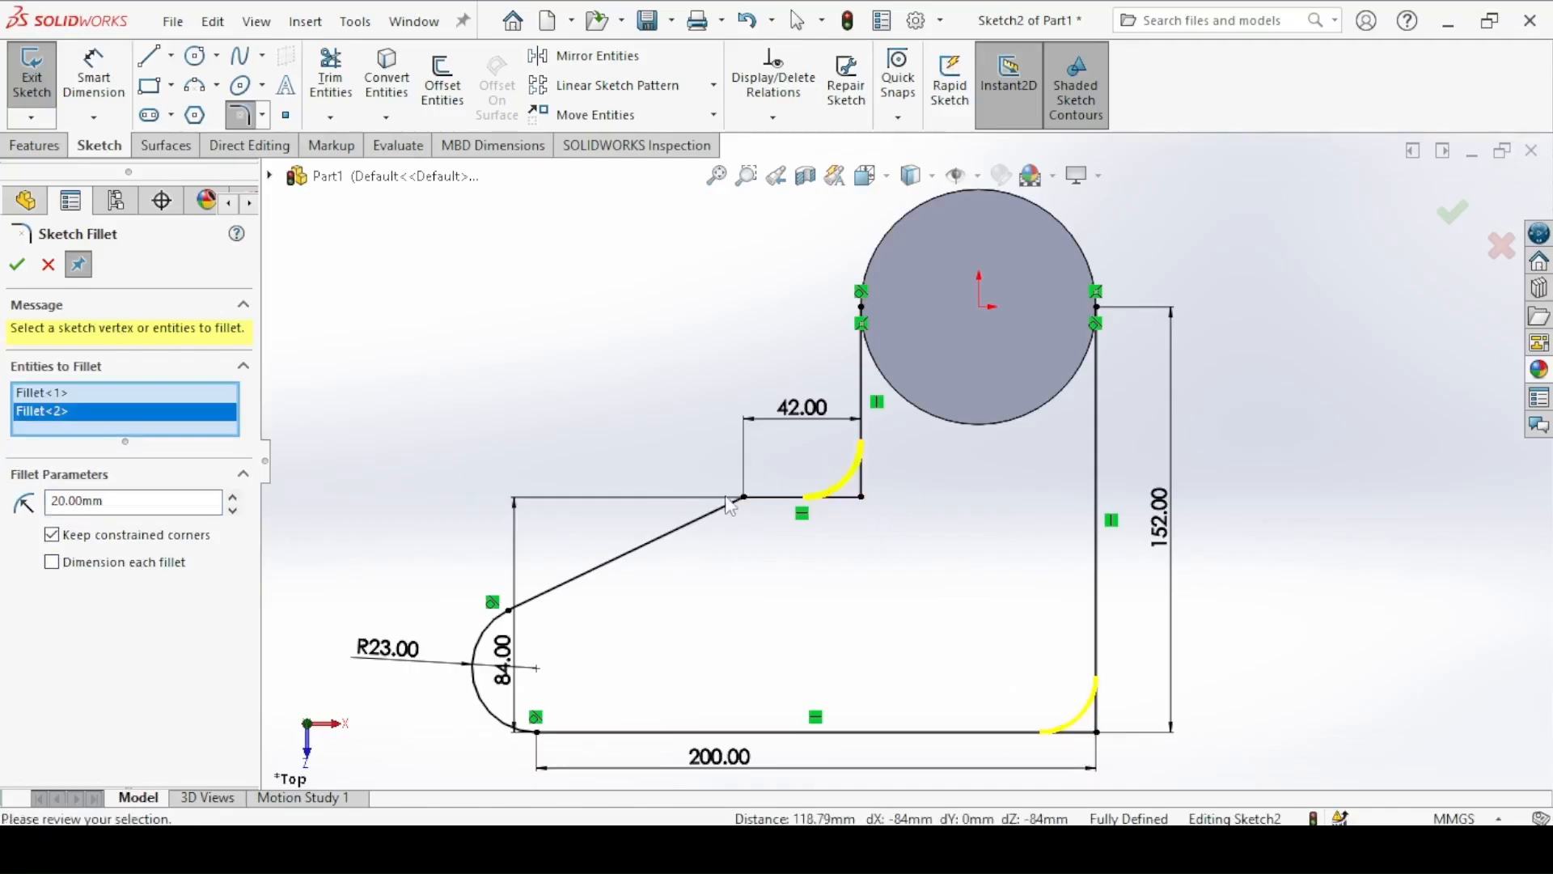
{"action": "left_click", "coordinate": [744, 498]}
{"action": "left_click", "coordinate": [17, 265]}
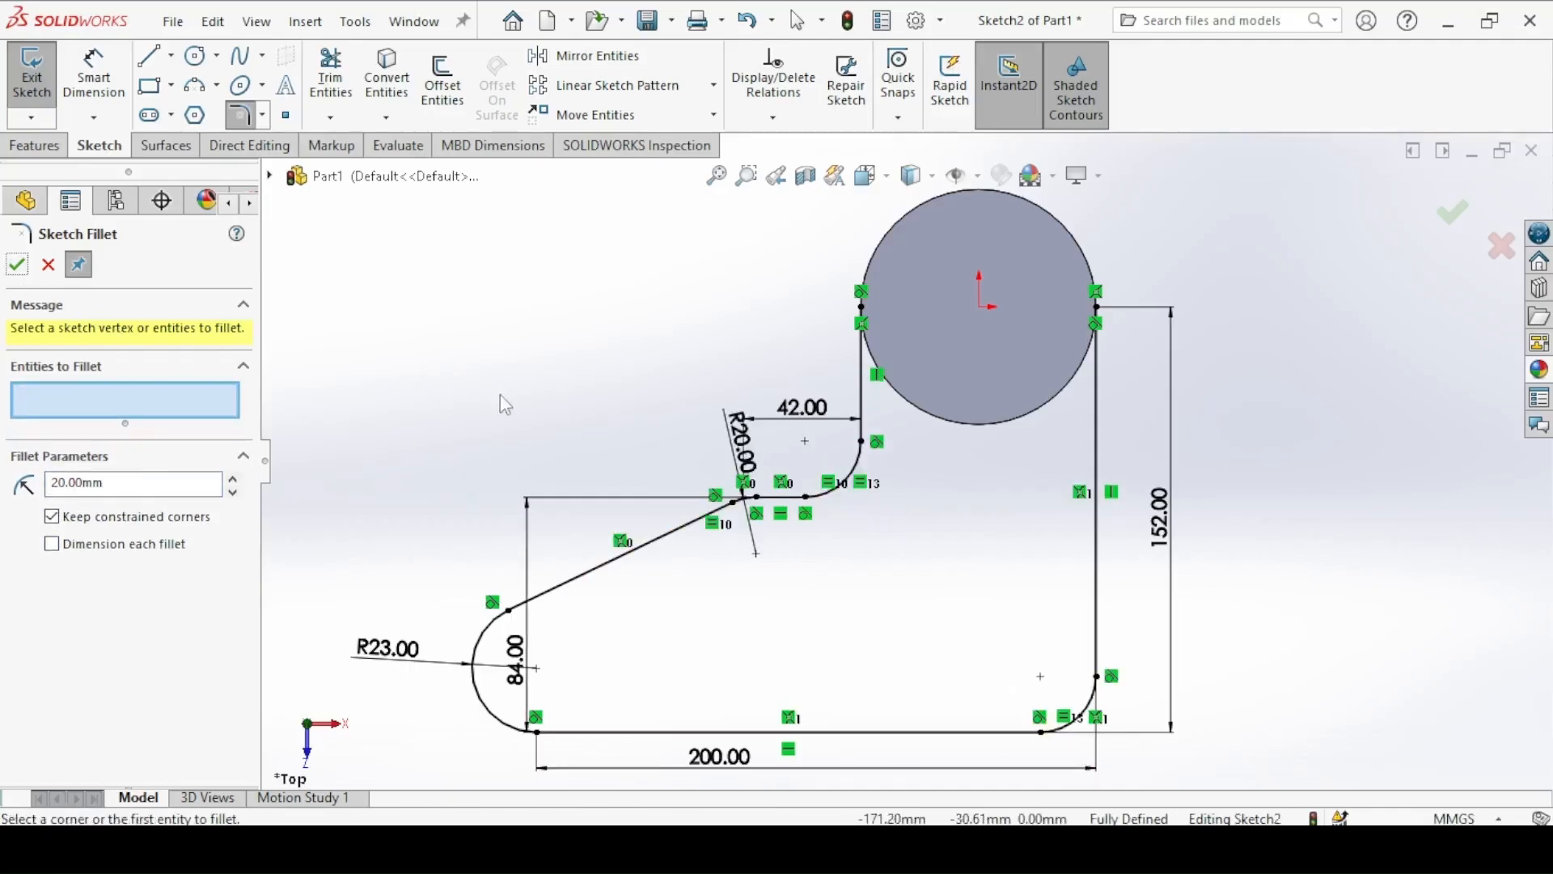
{"action": "left_click", "coordinate": [17, 265]}
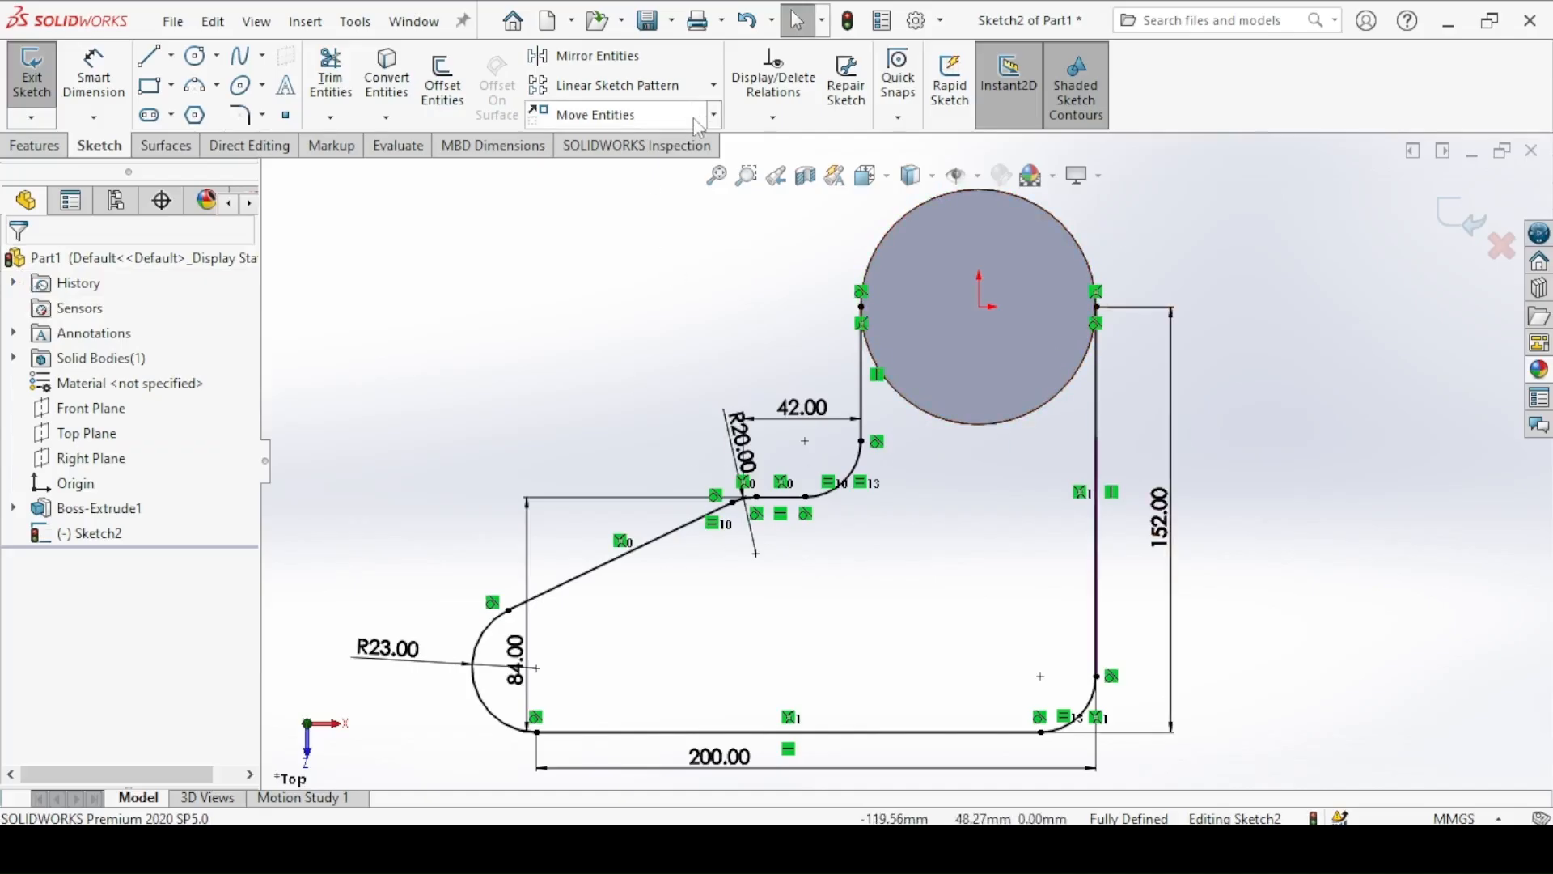
Step: Convert the cylinder's circular edge into a sketch entity of the base profile
{"action": "left_click", "coordinate": [386, 81]}
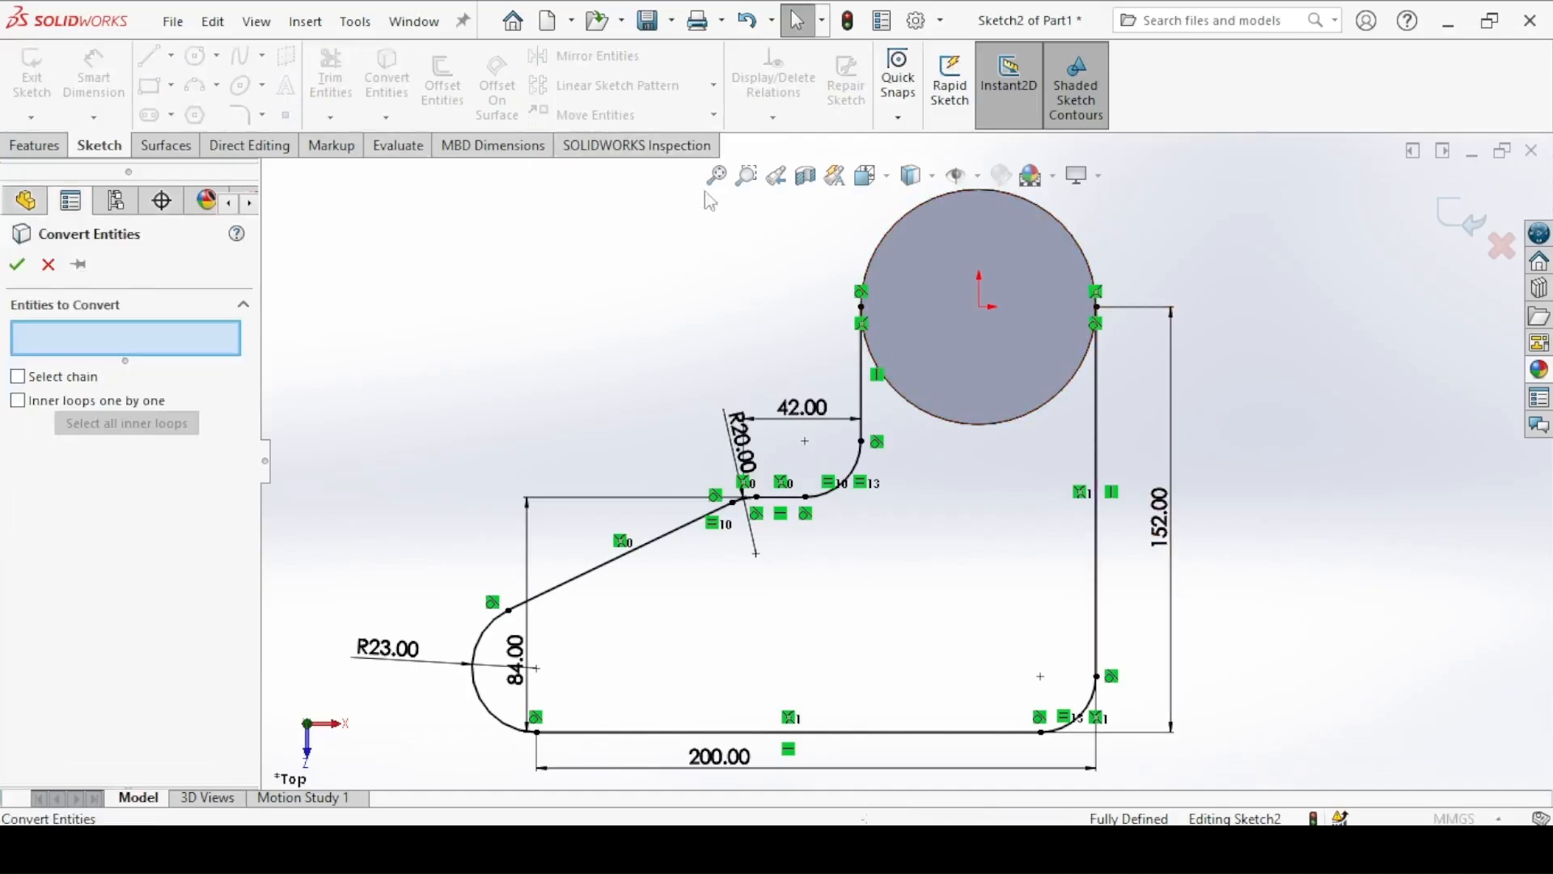
{"action": "left_click", "coordinate": [911, 216]}
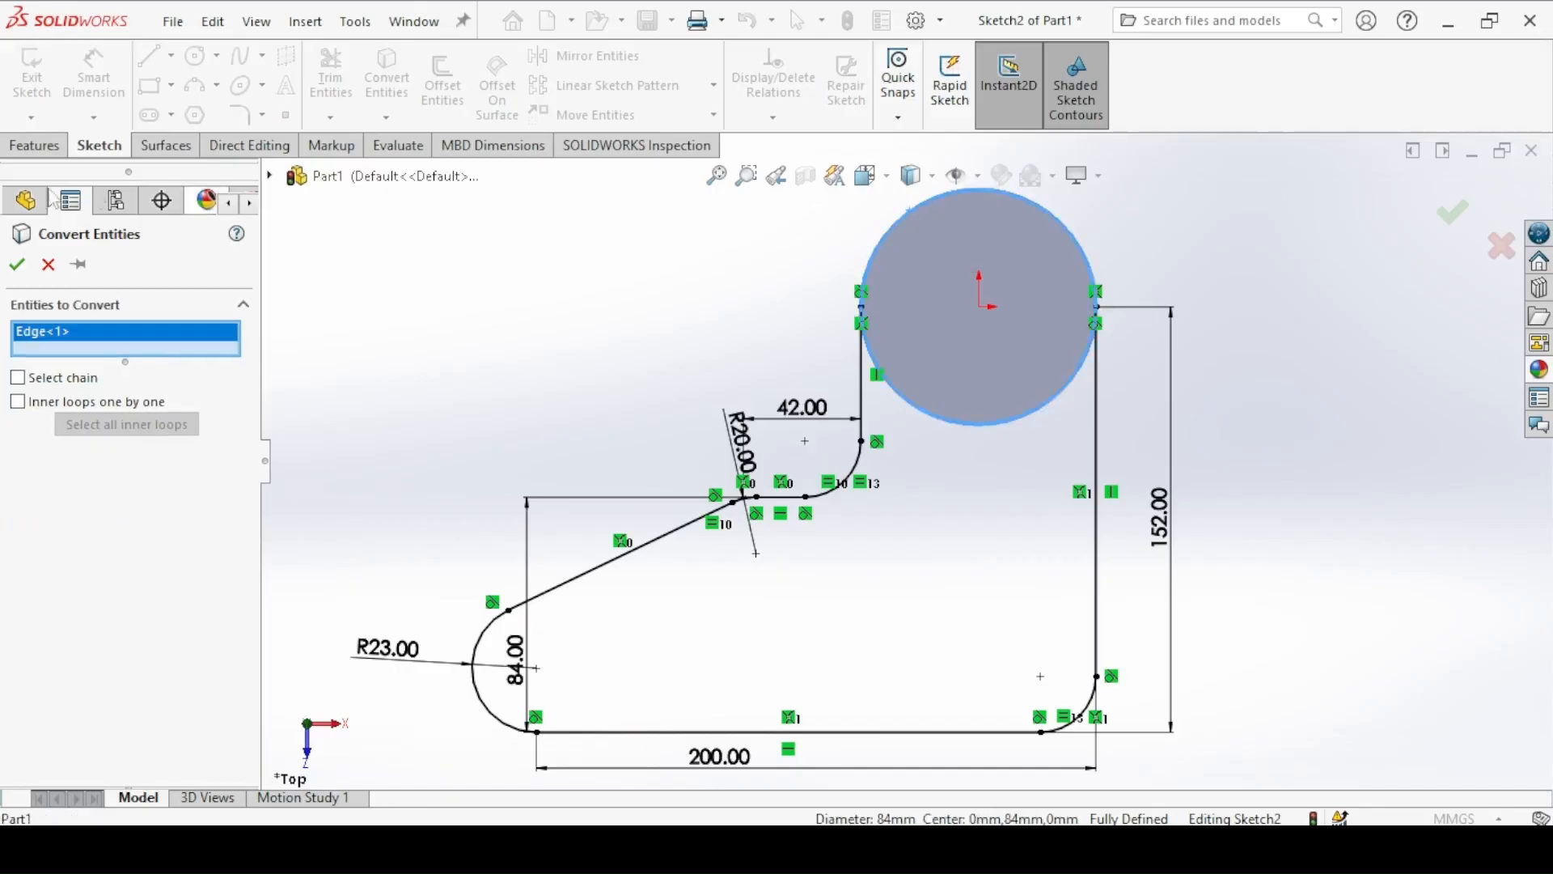
{"action": "left_click", "coordinate": [18, 264]}
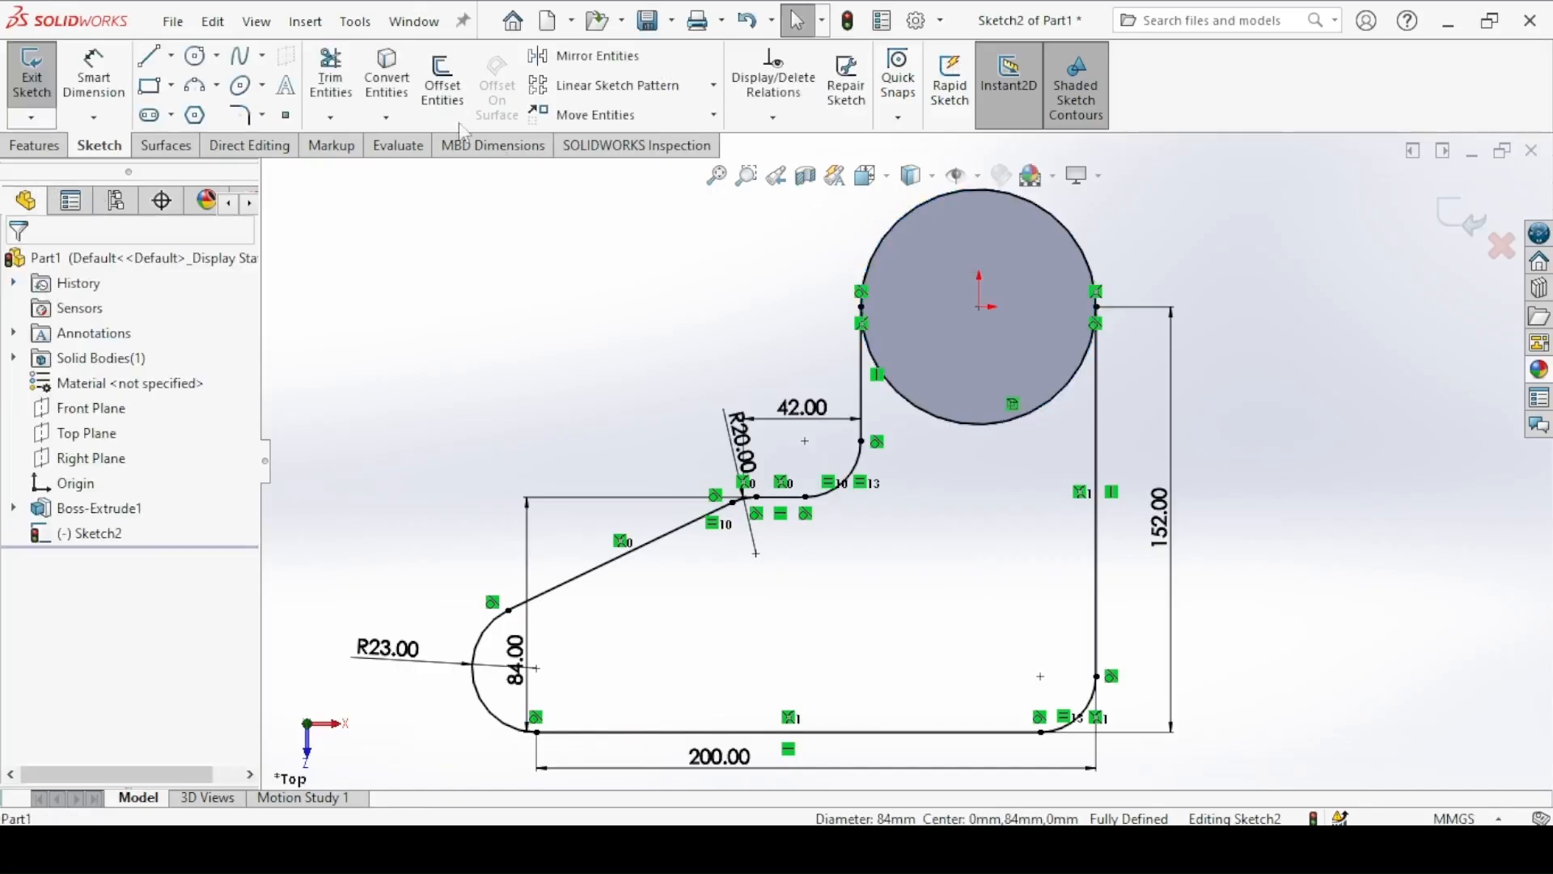
Step: Trim away the upper half of the converted circle, leaving the lower arc to close the base profile
{"action": "left_click", "coordinate": [331, 77]}
{"action": "left_click", "coordinate": [904, 228]}
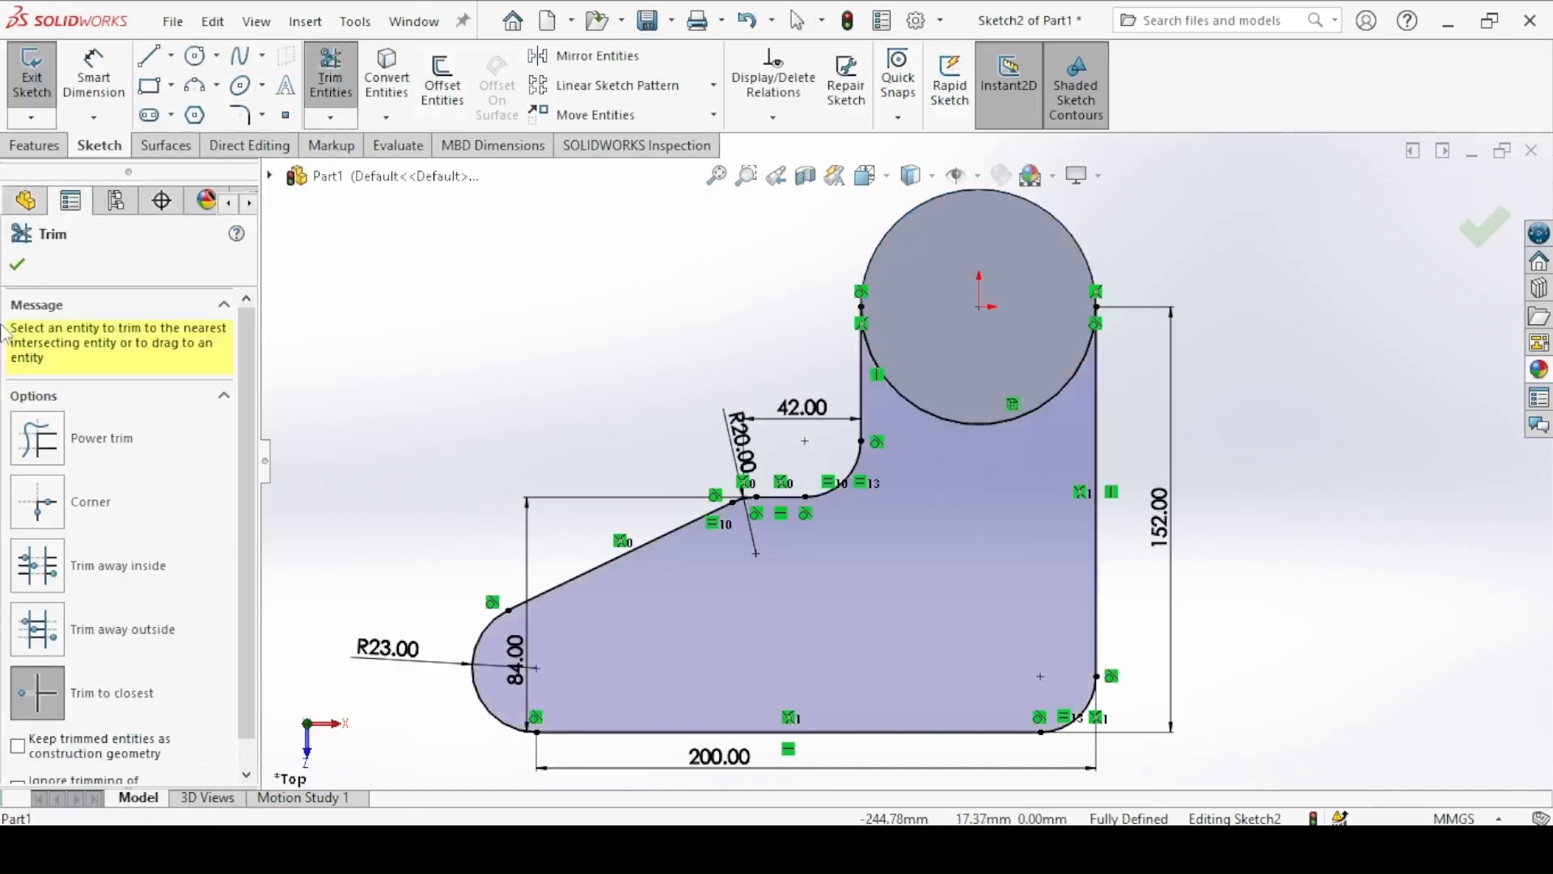
{"action": "left_click", "coordinate": [20, 267]}
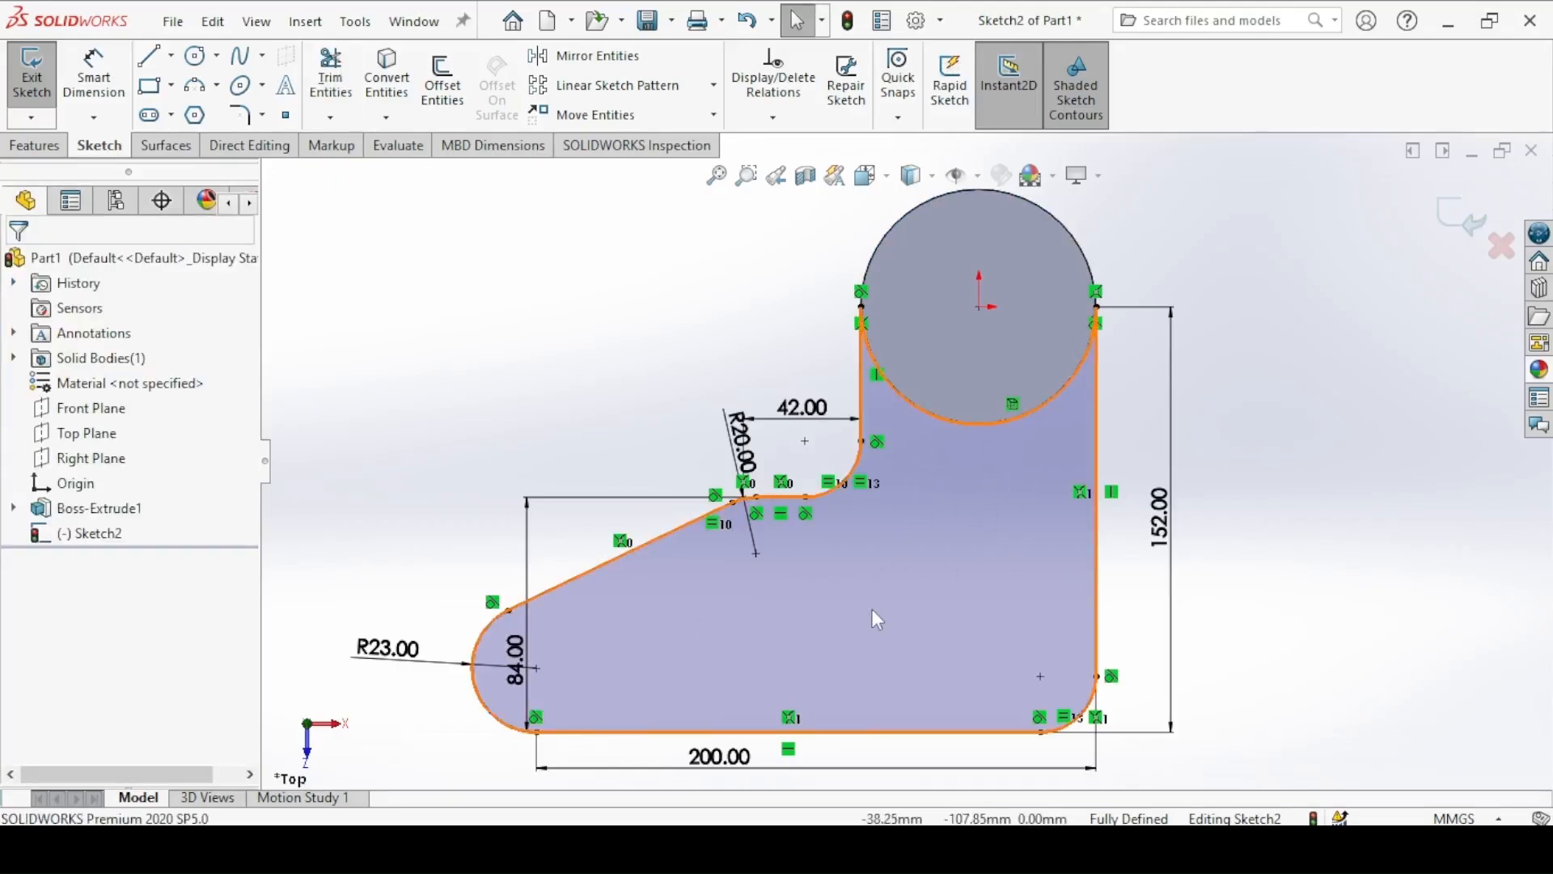
Step: Extrude the base profile 18 mm upward, merged with the cylinder
{"action": "left_click", "coordinate": [31, 88]}
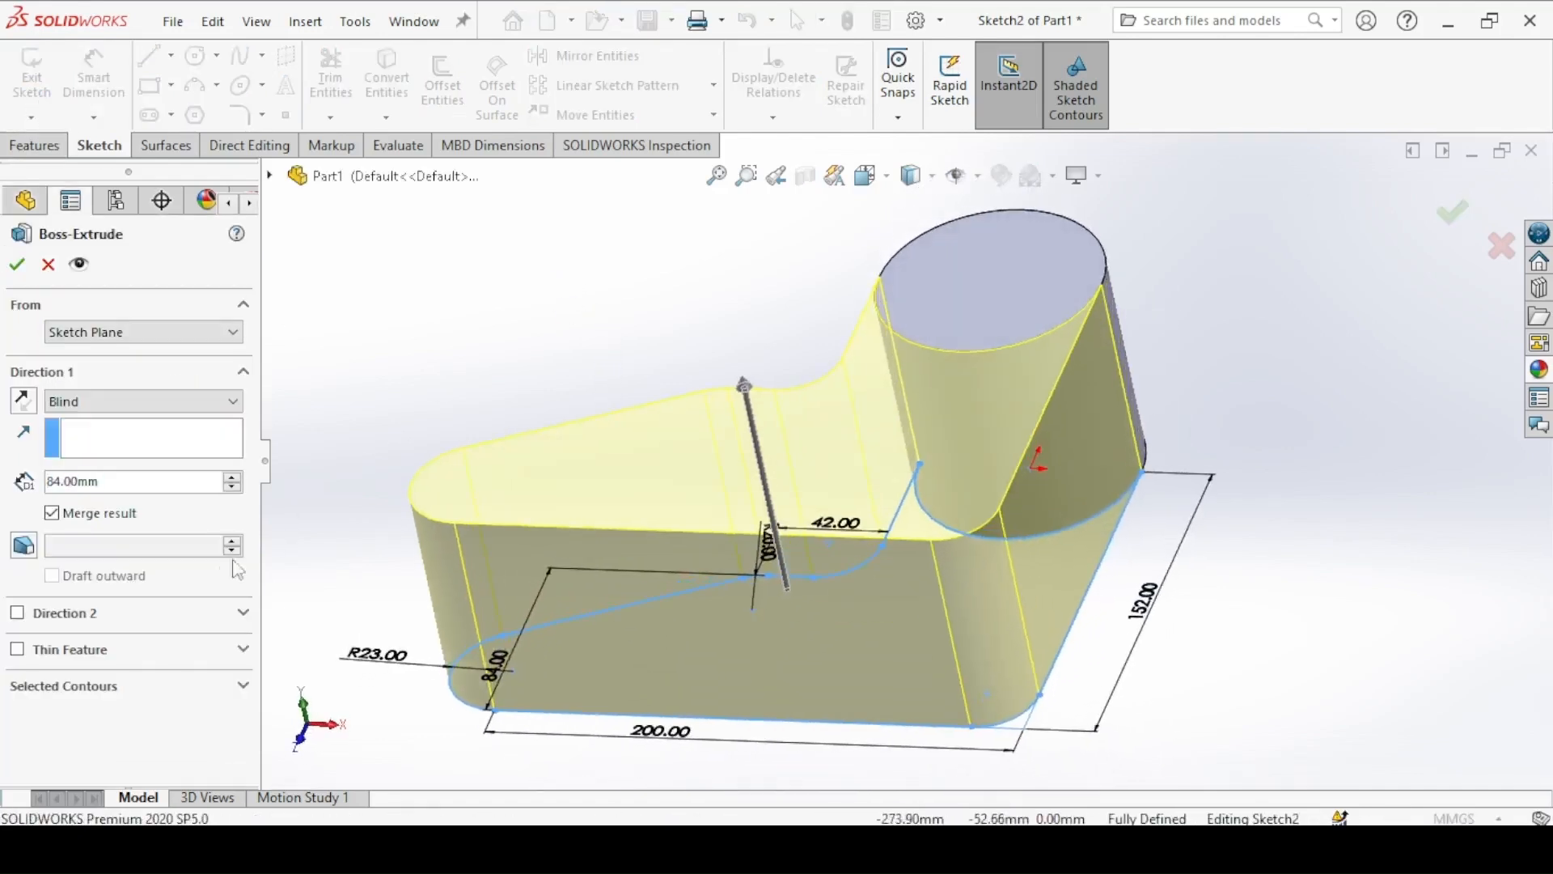
{"action": "left_click", "coordinate": [75, 482]}
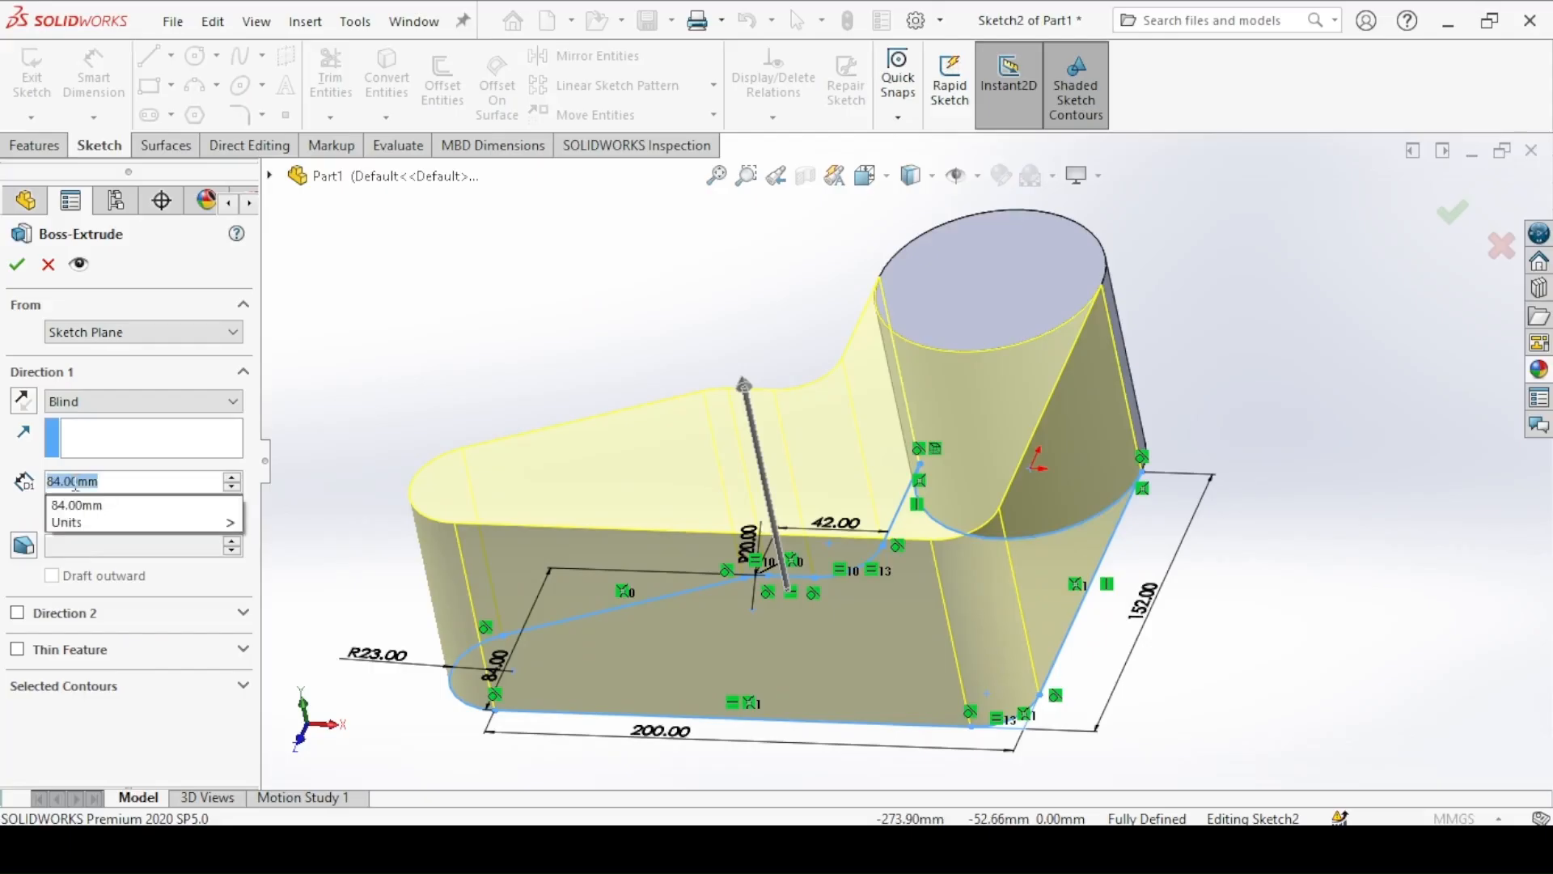
{"action": "type", "text": "18"}
{"action": "key", "text": "Return"}
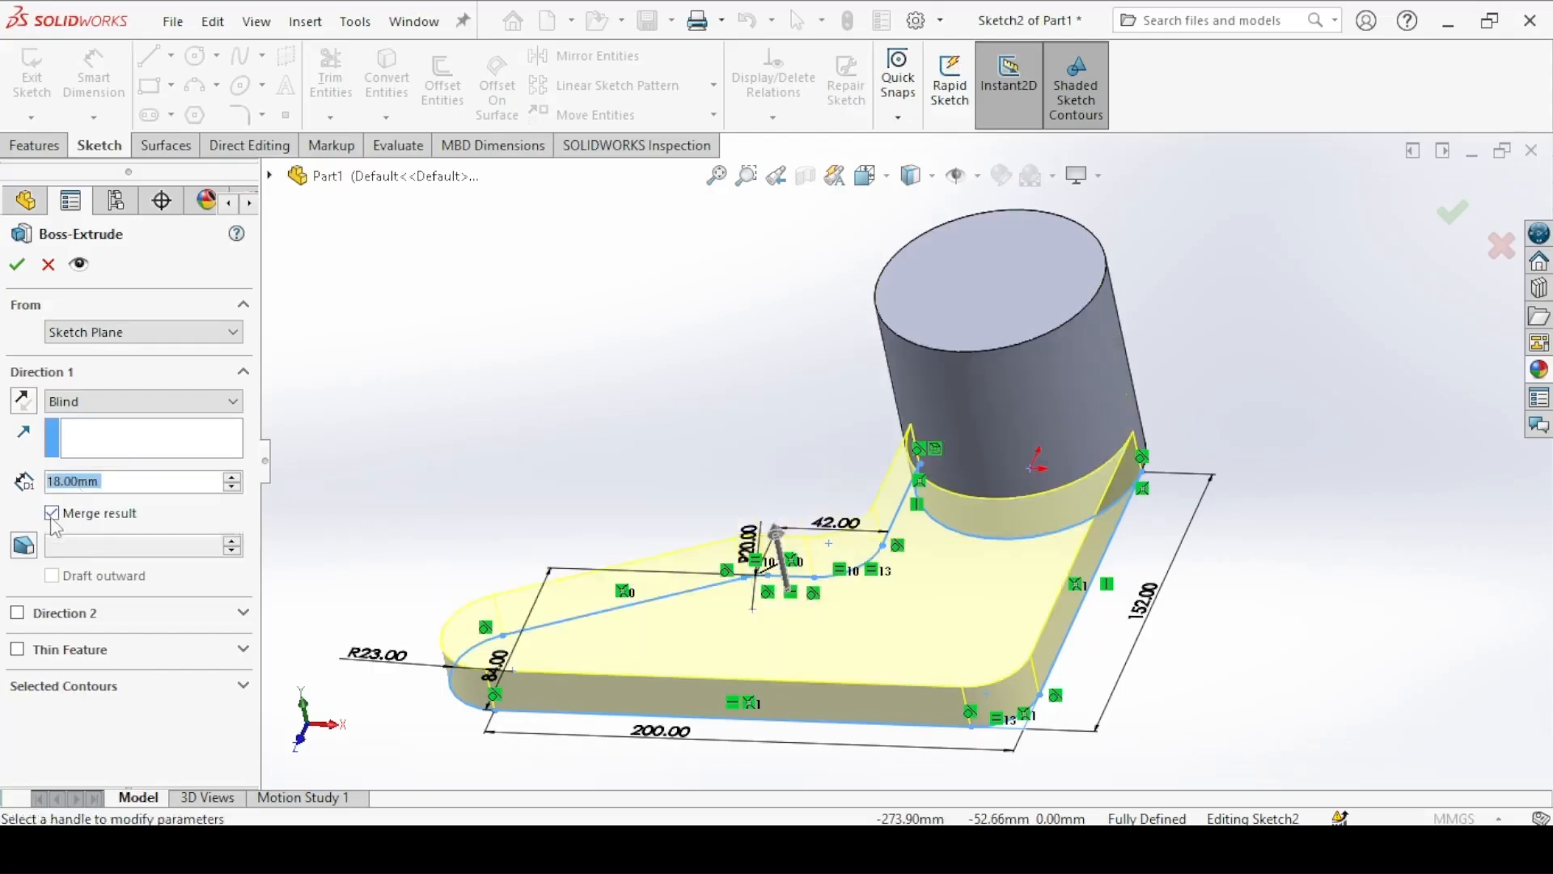
{"action": "left_click", "coordinate": [16, 265]}
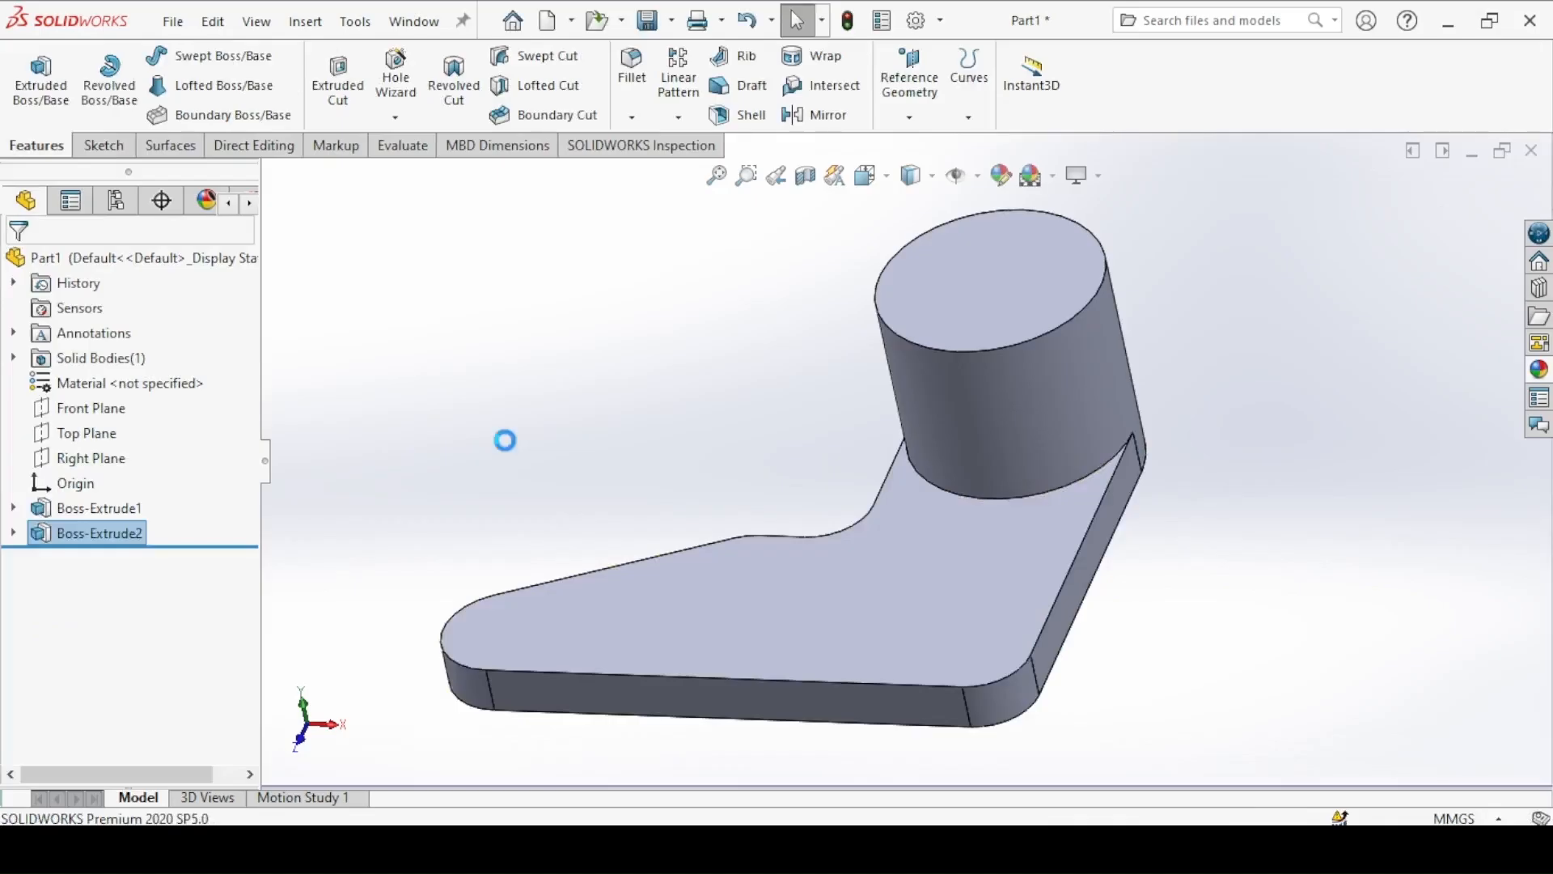
Step: Check the draft drawing and start a sketch on the base plate's long straight front face, viewed face-on
{"action": "key", "text": "ctrl+7"}
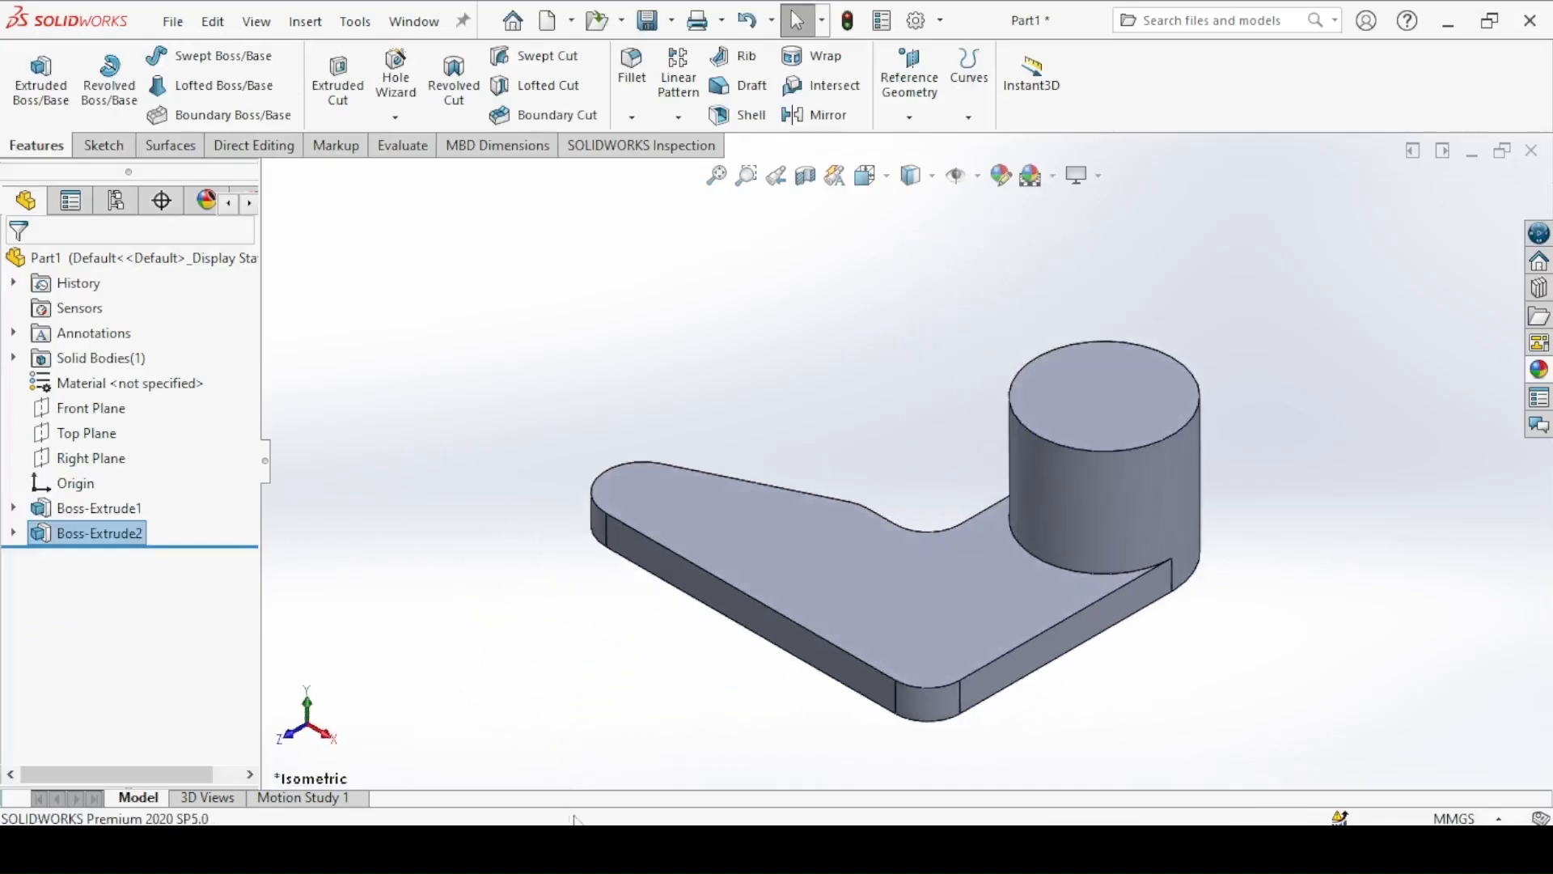
{"action": "key", "text": "alt+Tab"}
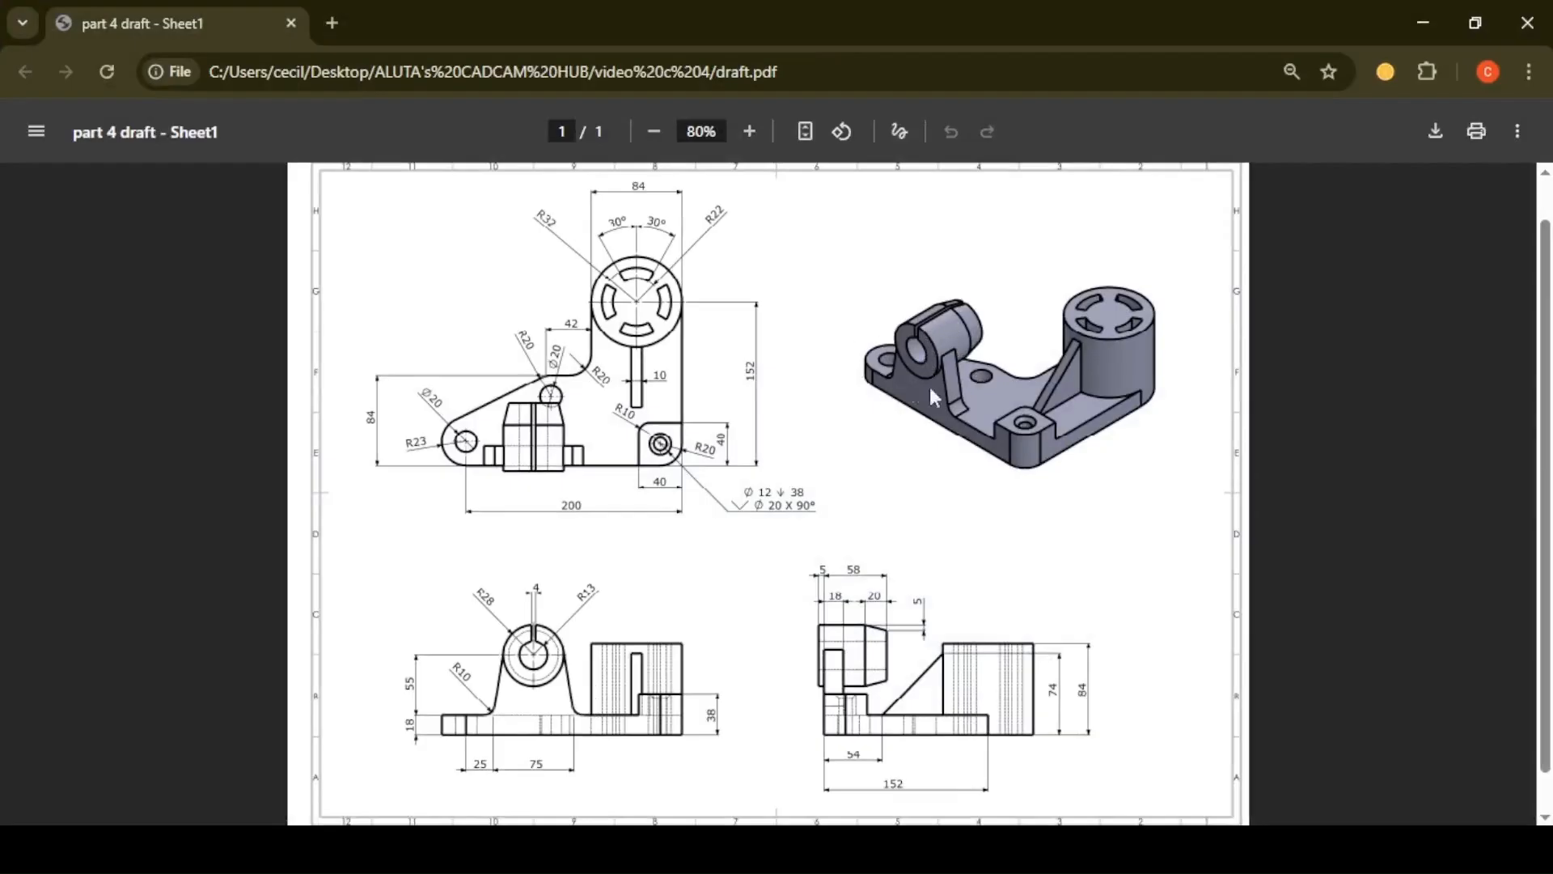
{"action": "key", "text": "alt+Tab"}
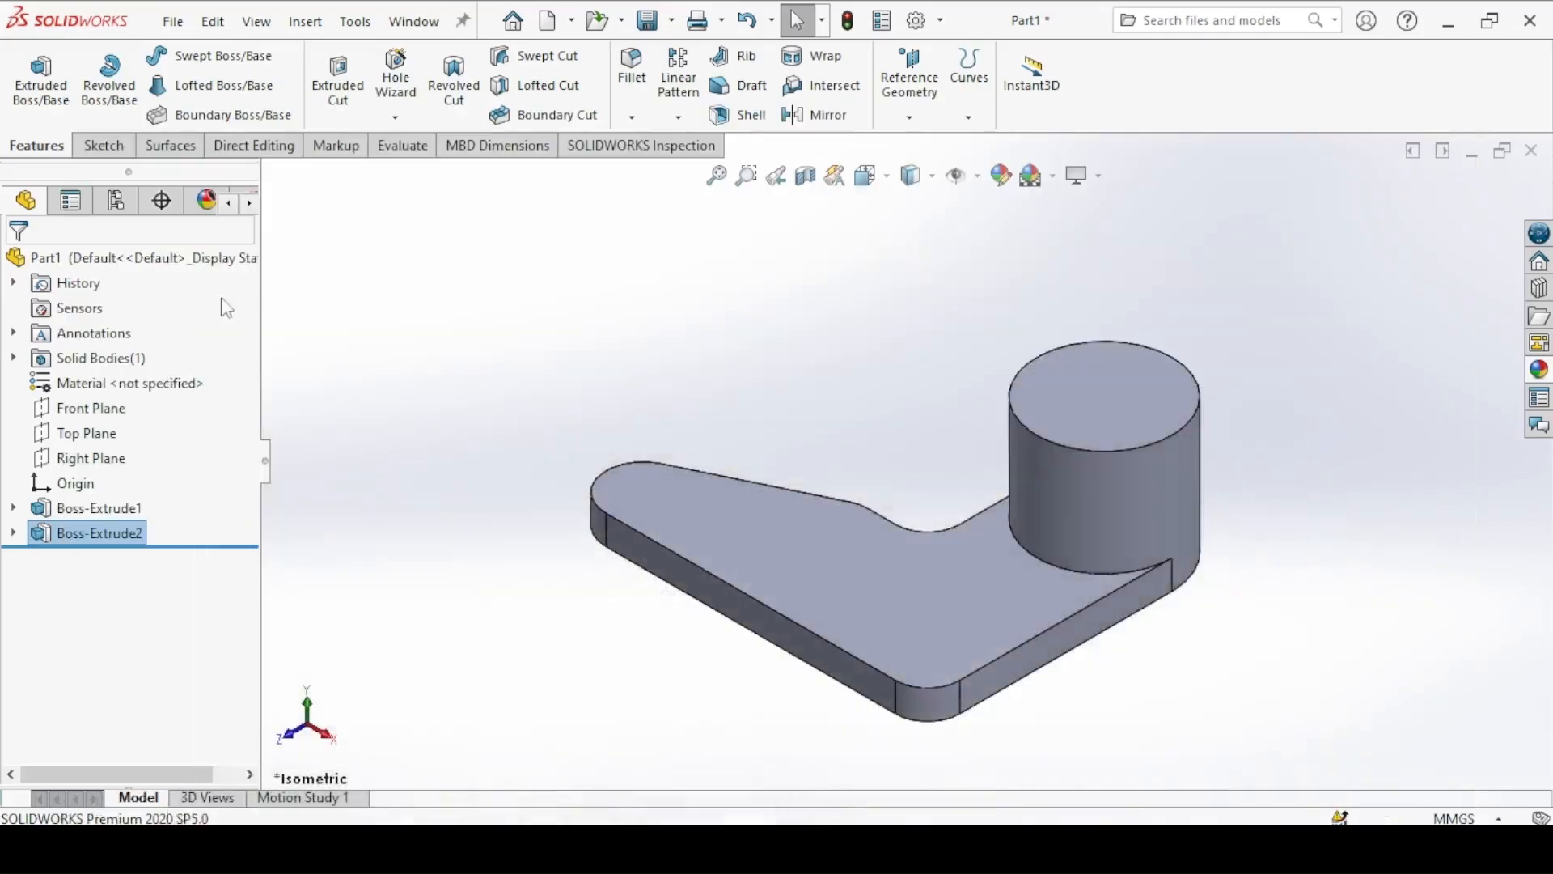
{"action": "left_click", "coordinate": [31, 69]}
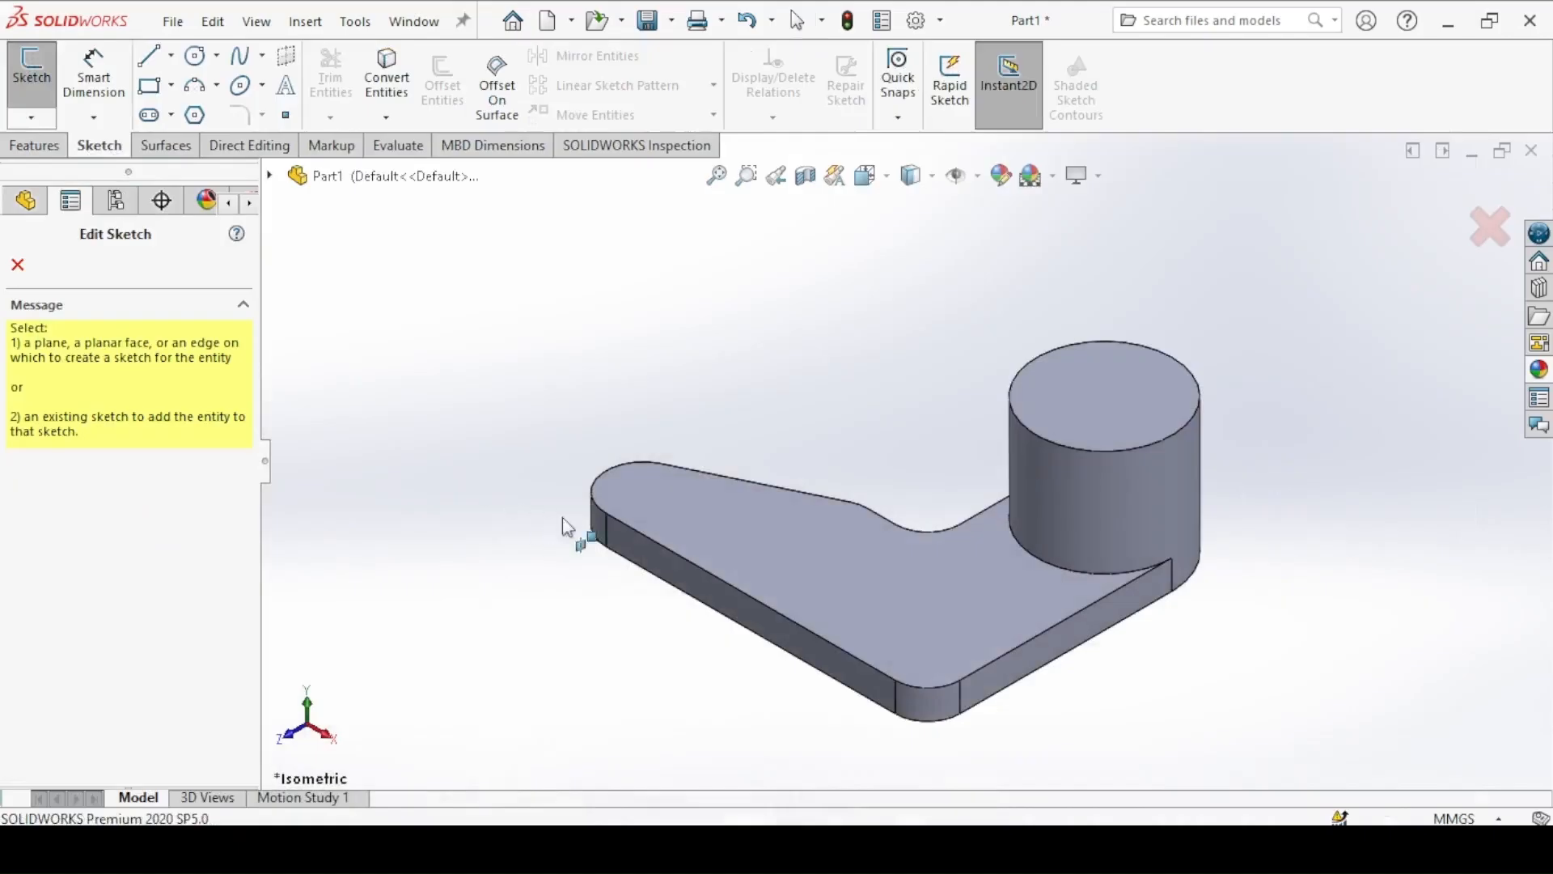
{"action": "left_click", "coordinate": [630, 550]}
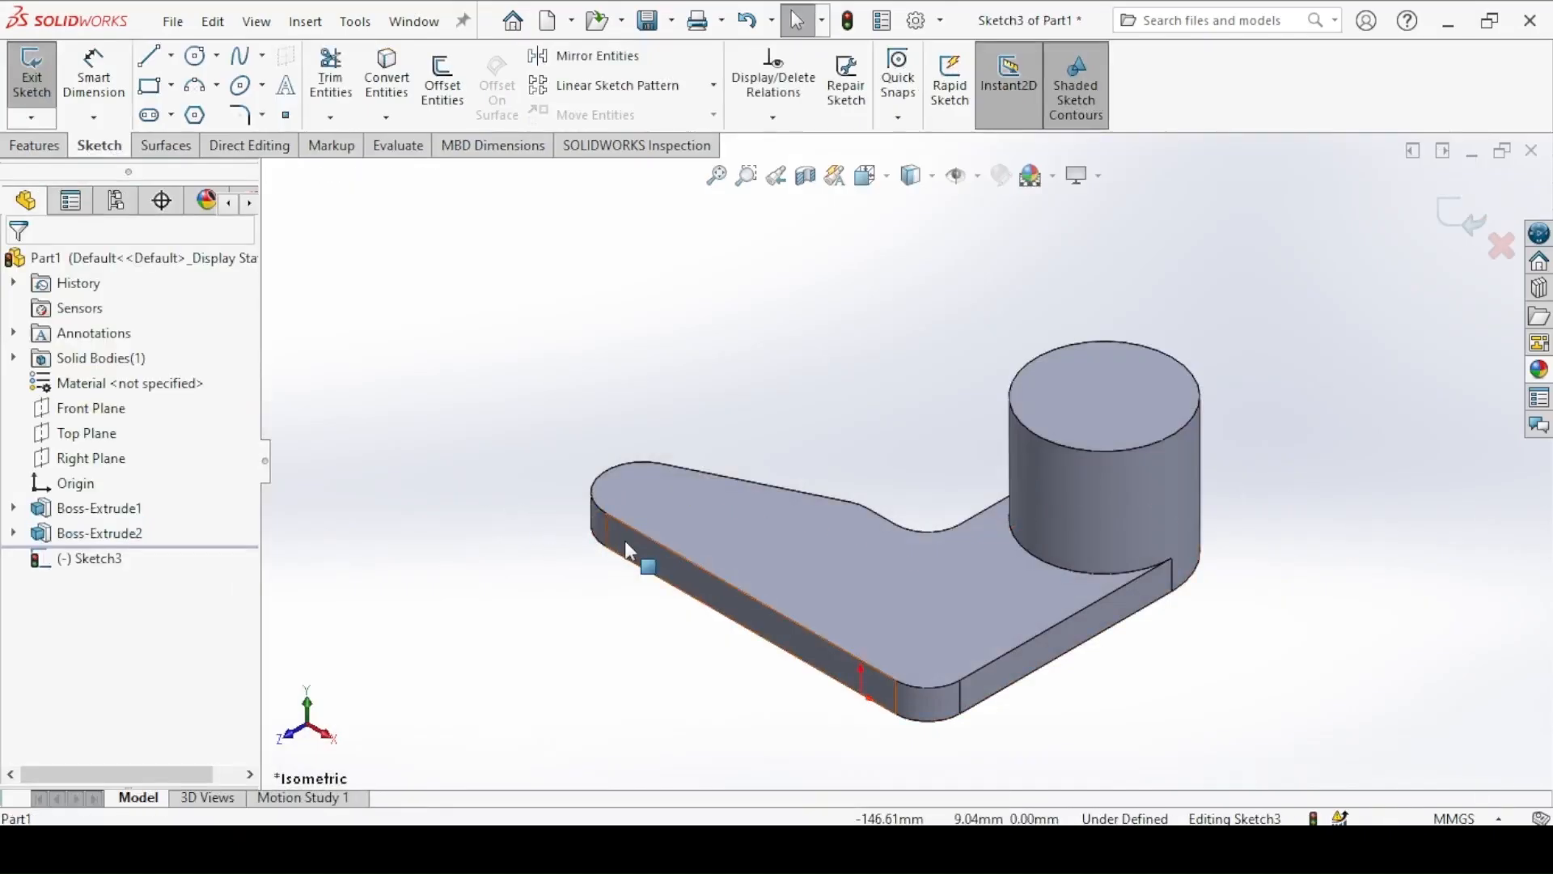
{"action": "key", "text": "ctrl+8"}
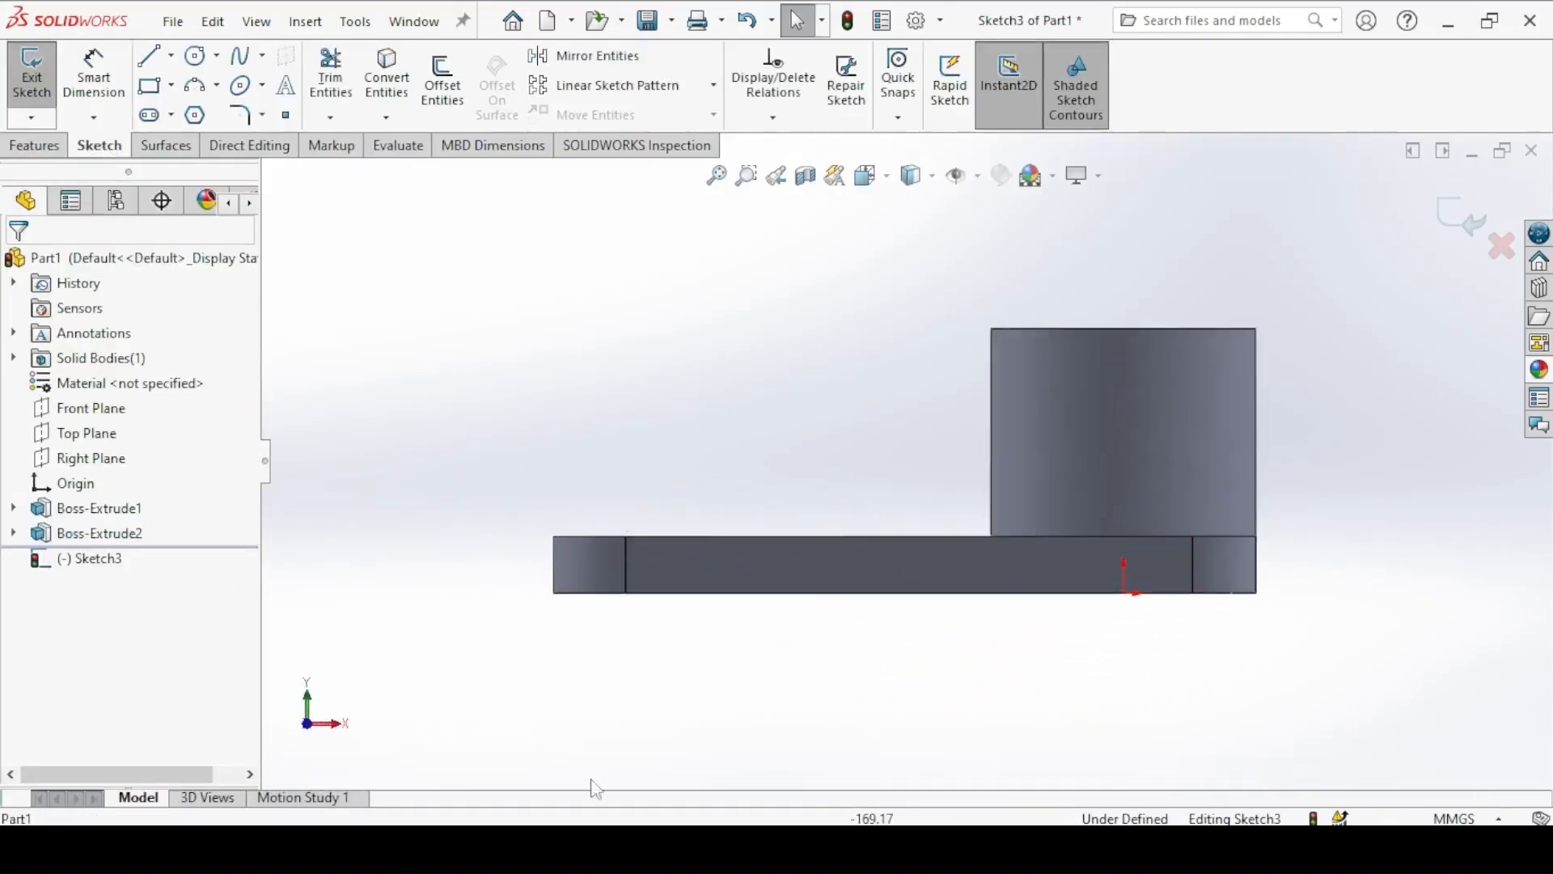
Step: Look up the clamp boss radii in the draft drawing and calculate their diameters as 28 × 2 and 13 × 2
{"action": "key", "text": "alt+Tab"}
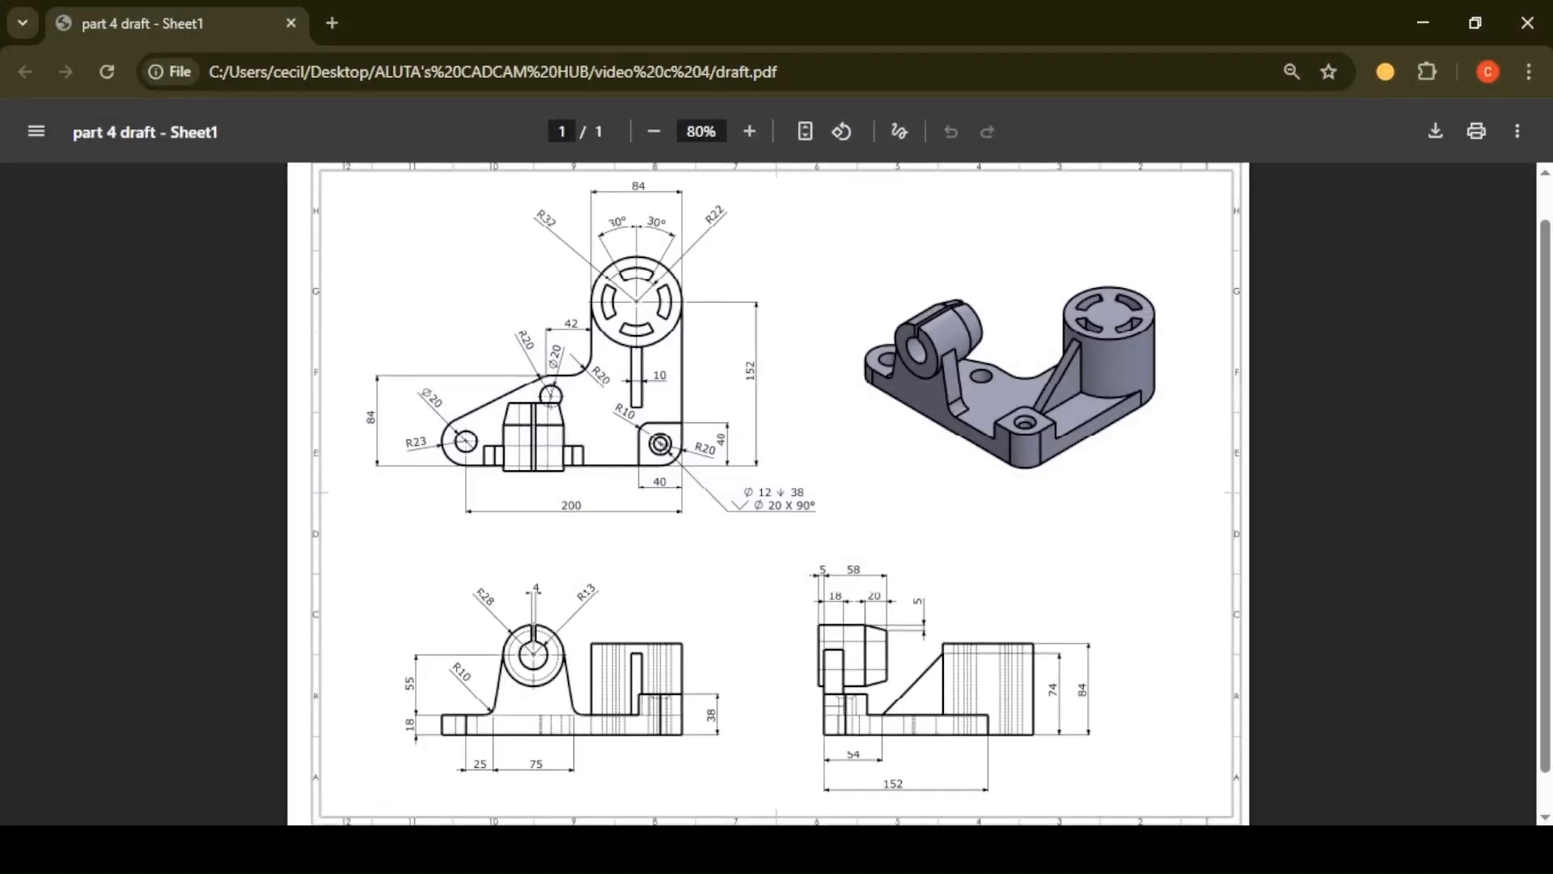
{"action": "left_click", "coordinate": [638, 850]}
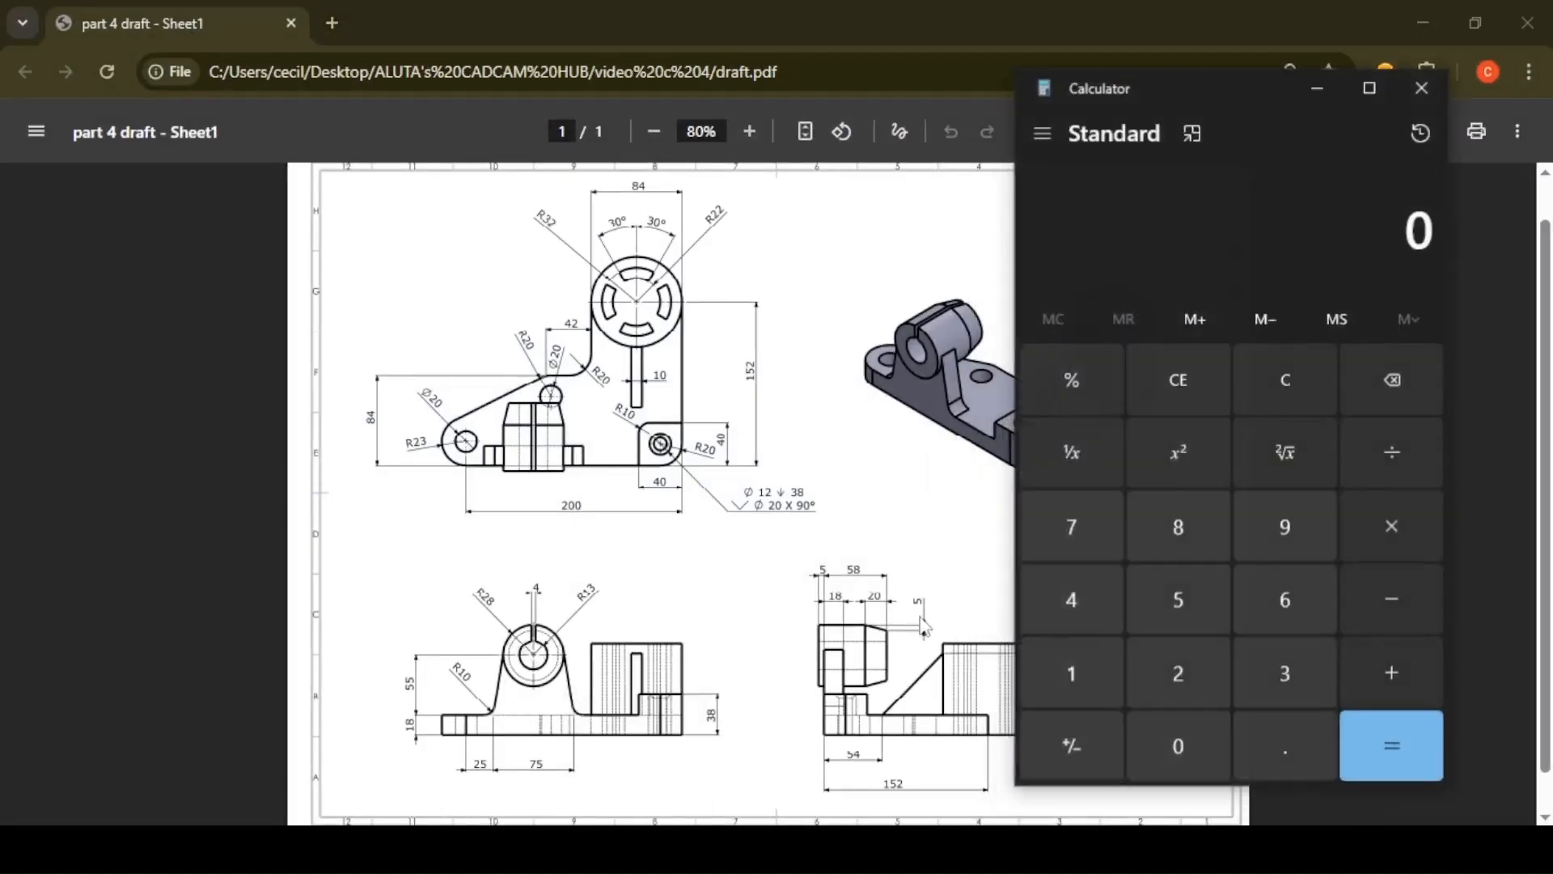
{"action": "left_click", "coordinate": [1165, 681]}
{"action": "left_click", "coordinate": [1214, 511]}
{"action": "left_click", "coordinate": [1385, 520]}
{"action": "left_click", "coordinate": [1147, 688]}
{"action": "left_click", "coordinate": [1407, 744]}
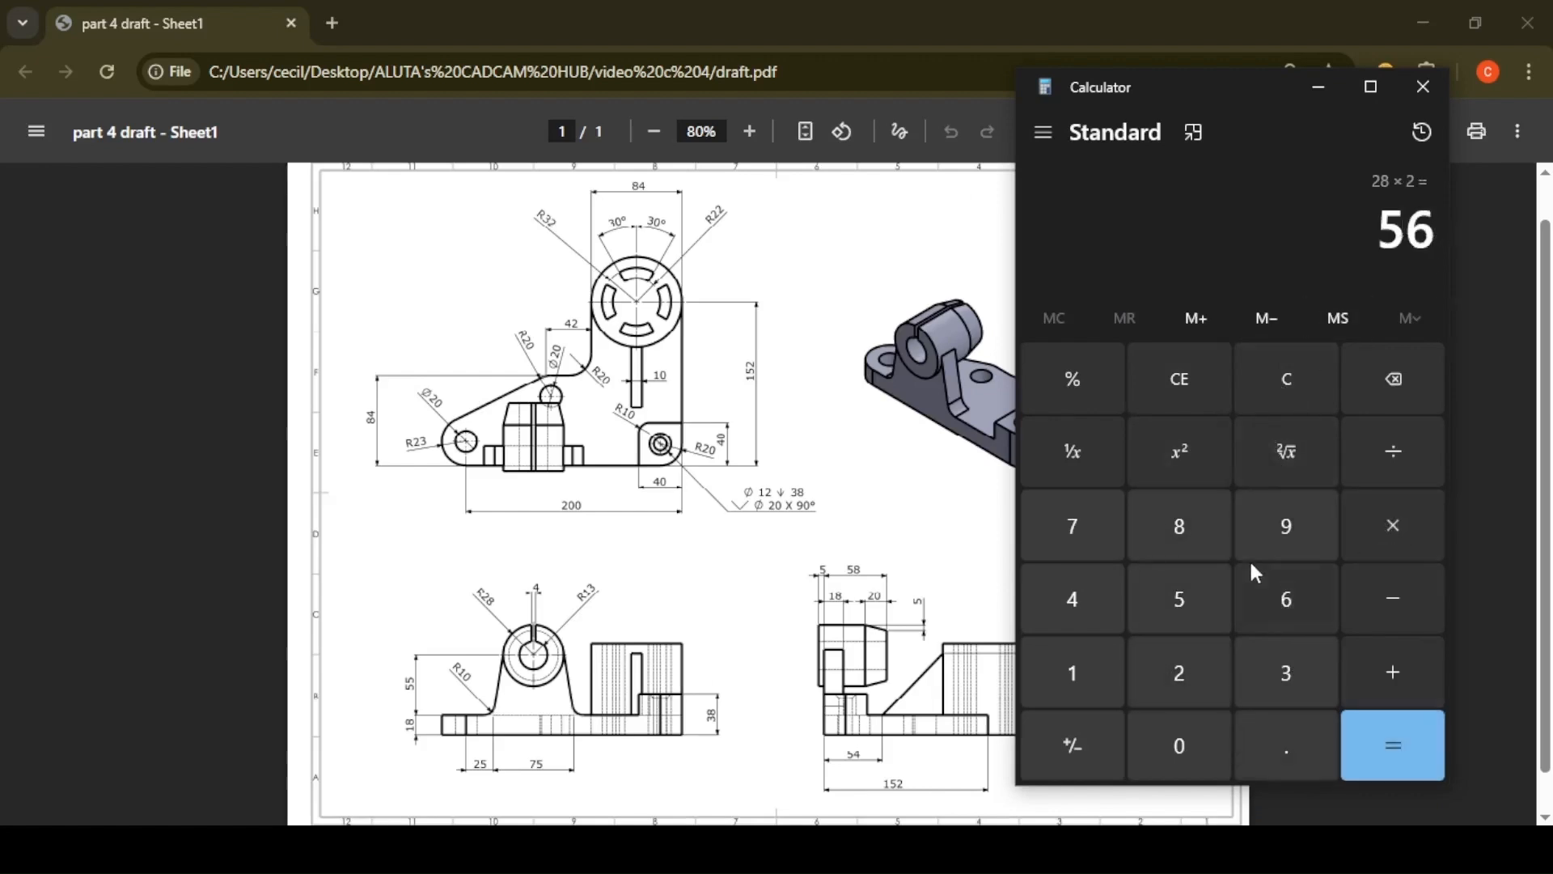
{"action": "left_click", "coordinate": [1282, 376]}
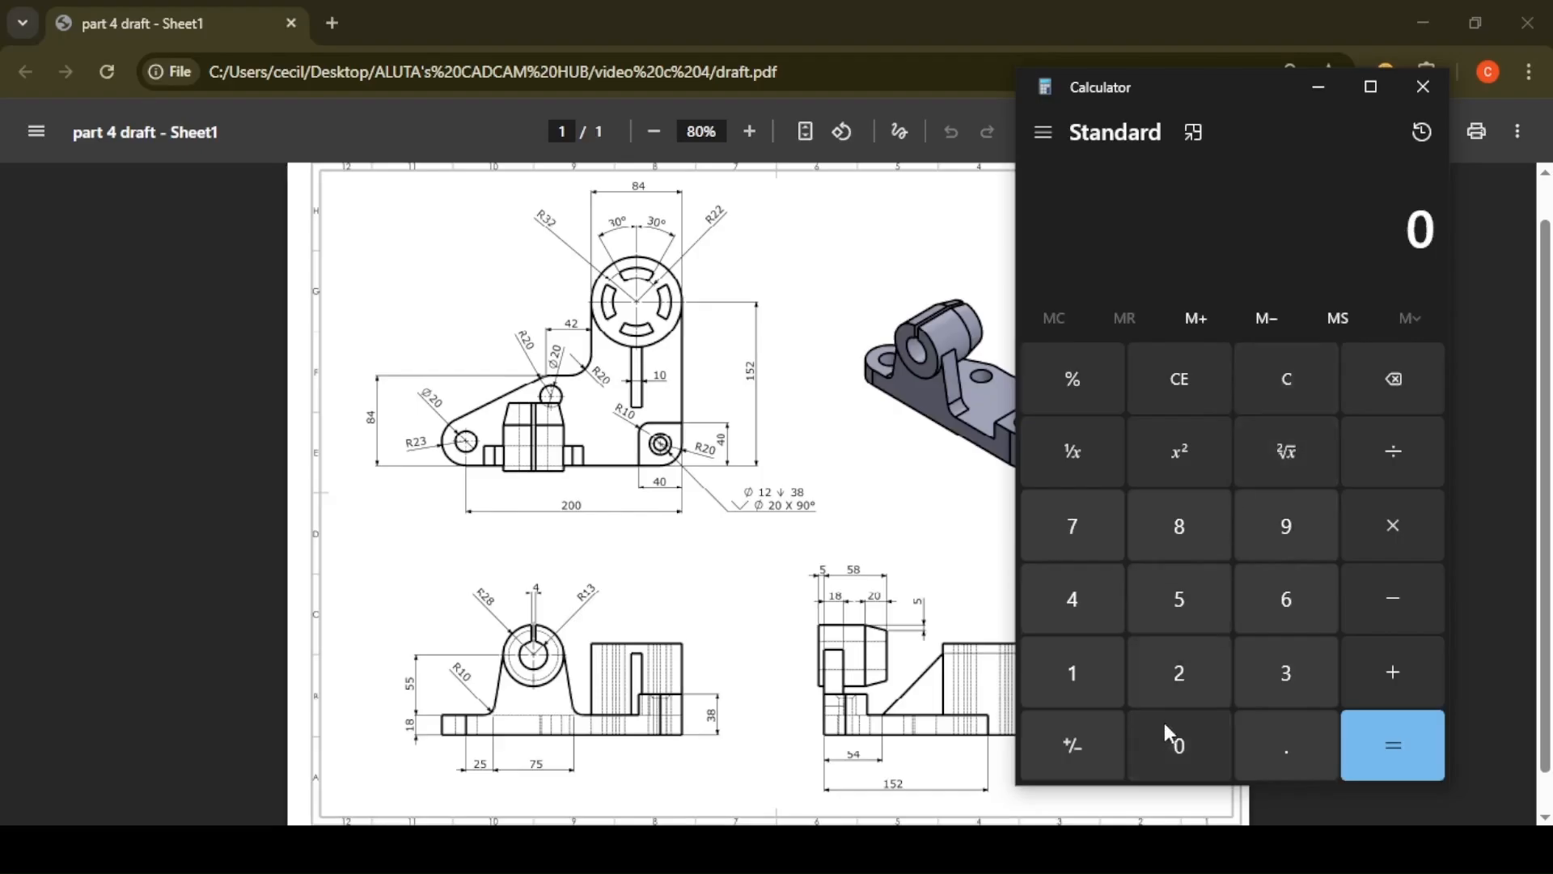
{"action": "left_click", "coordinate": [1102, 680]}
{"action": "left_click", "coordinate": [1290, 683]}
{"action": "left_click", "coordinate": [1393, 530]}
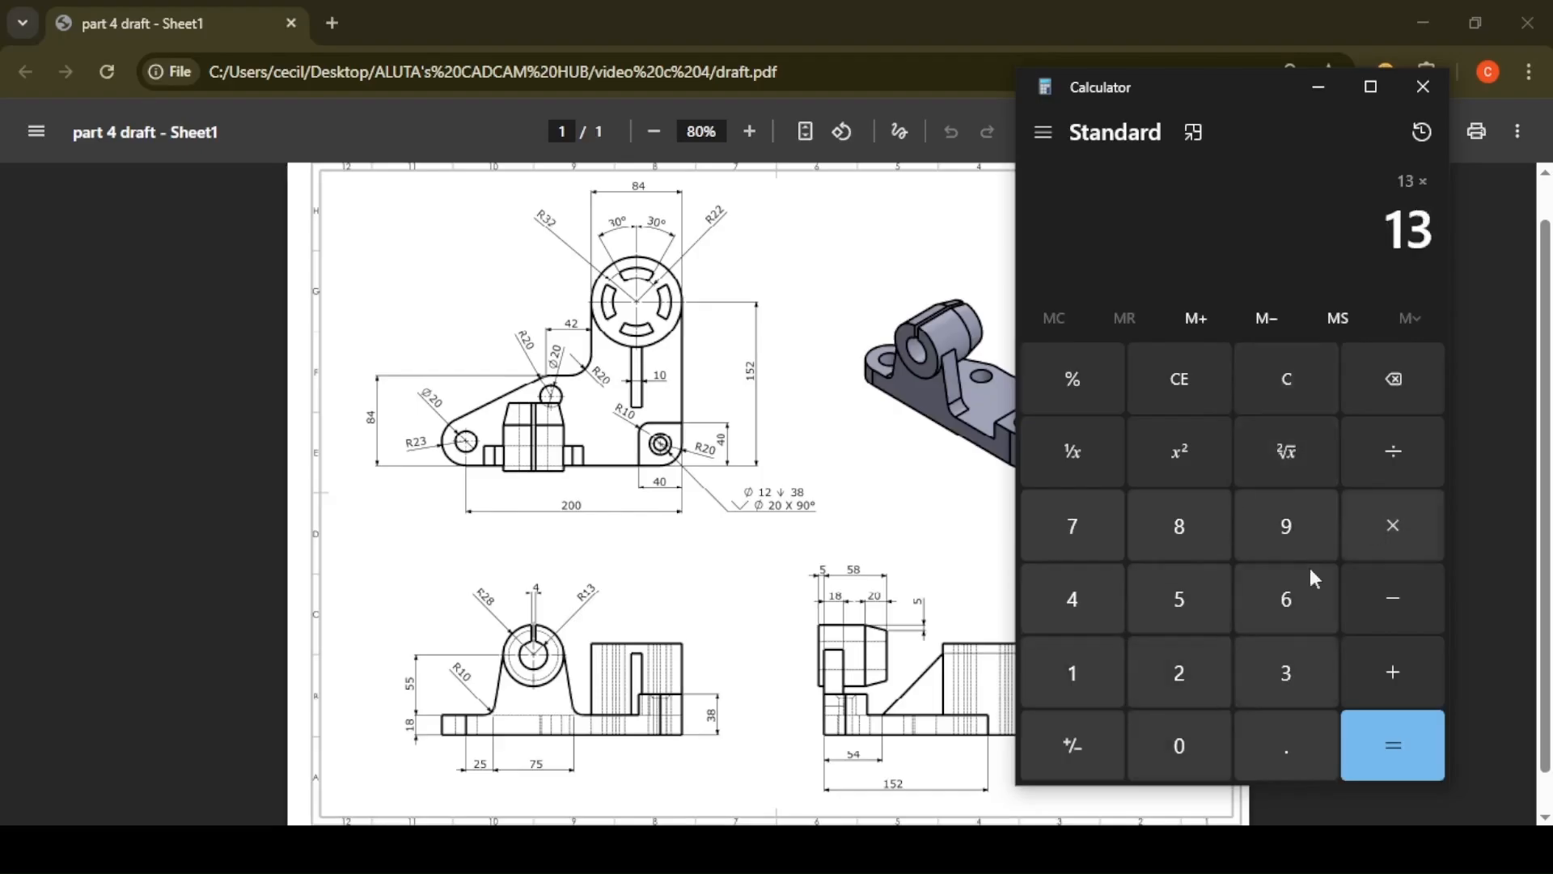
{"action": "left_click", "coordinate": [1197, 674]}
{"action": "left_click", "coordinate": [1377, 728]}
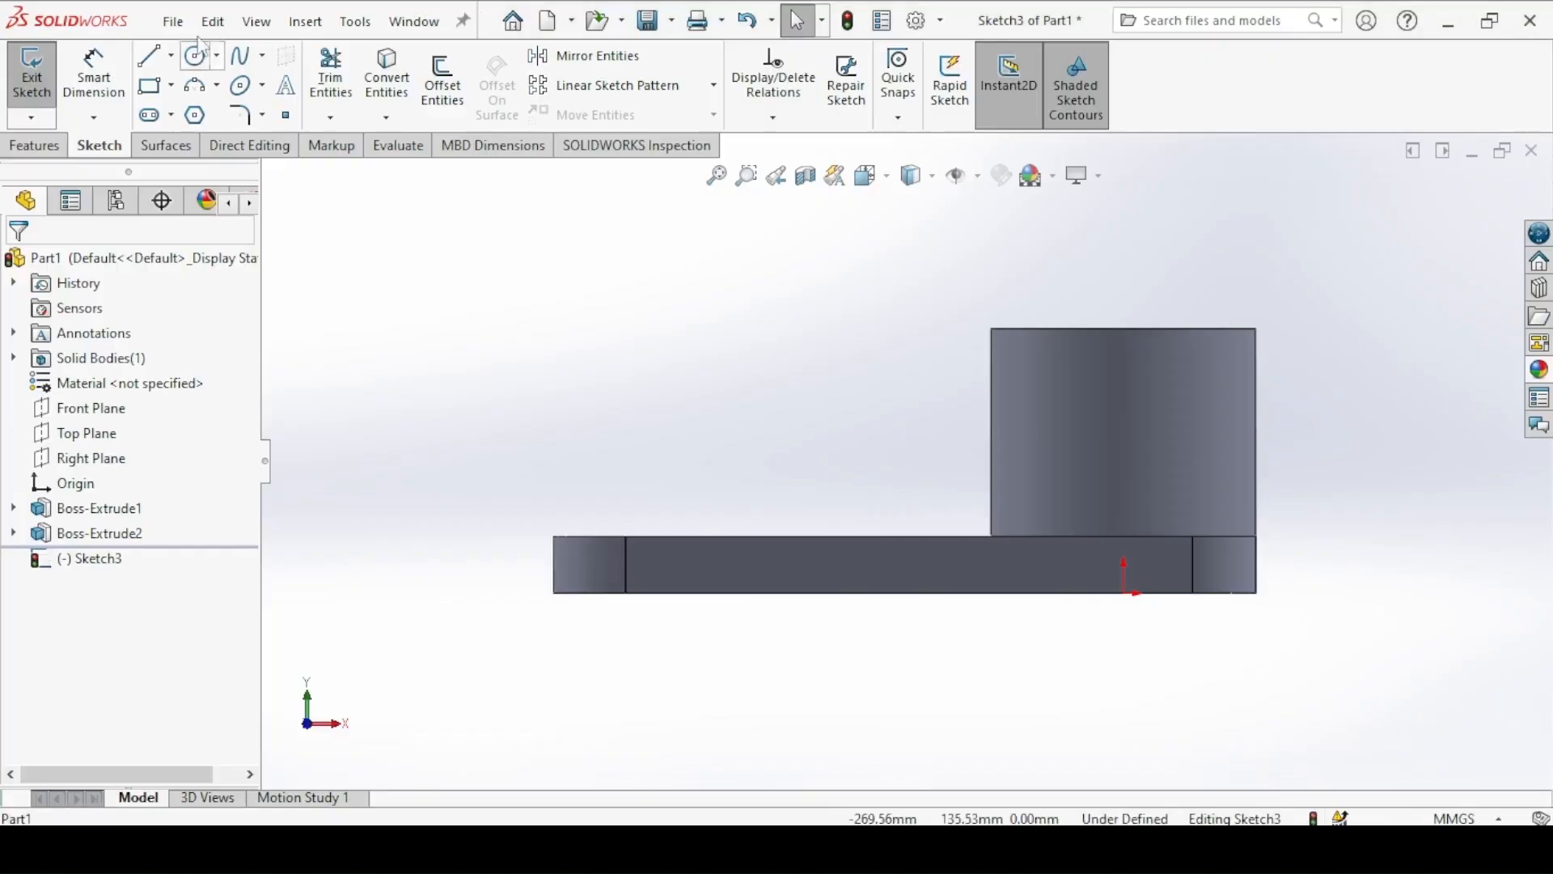
Step: Sketch two concentric circles about 37 mm and 72 mm in diameter above the plate, clear of the cylinder
{"action": "left_click", "coordinate": [195, 56]}
{"action": "left_click", "coordinate": [706, 365]}
{"action": "left_click", "coordinate": [665, 324]}
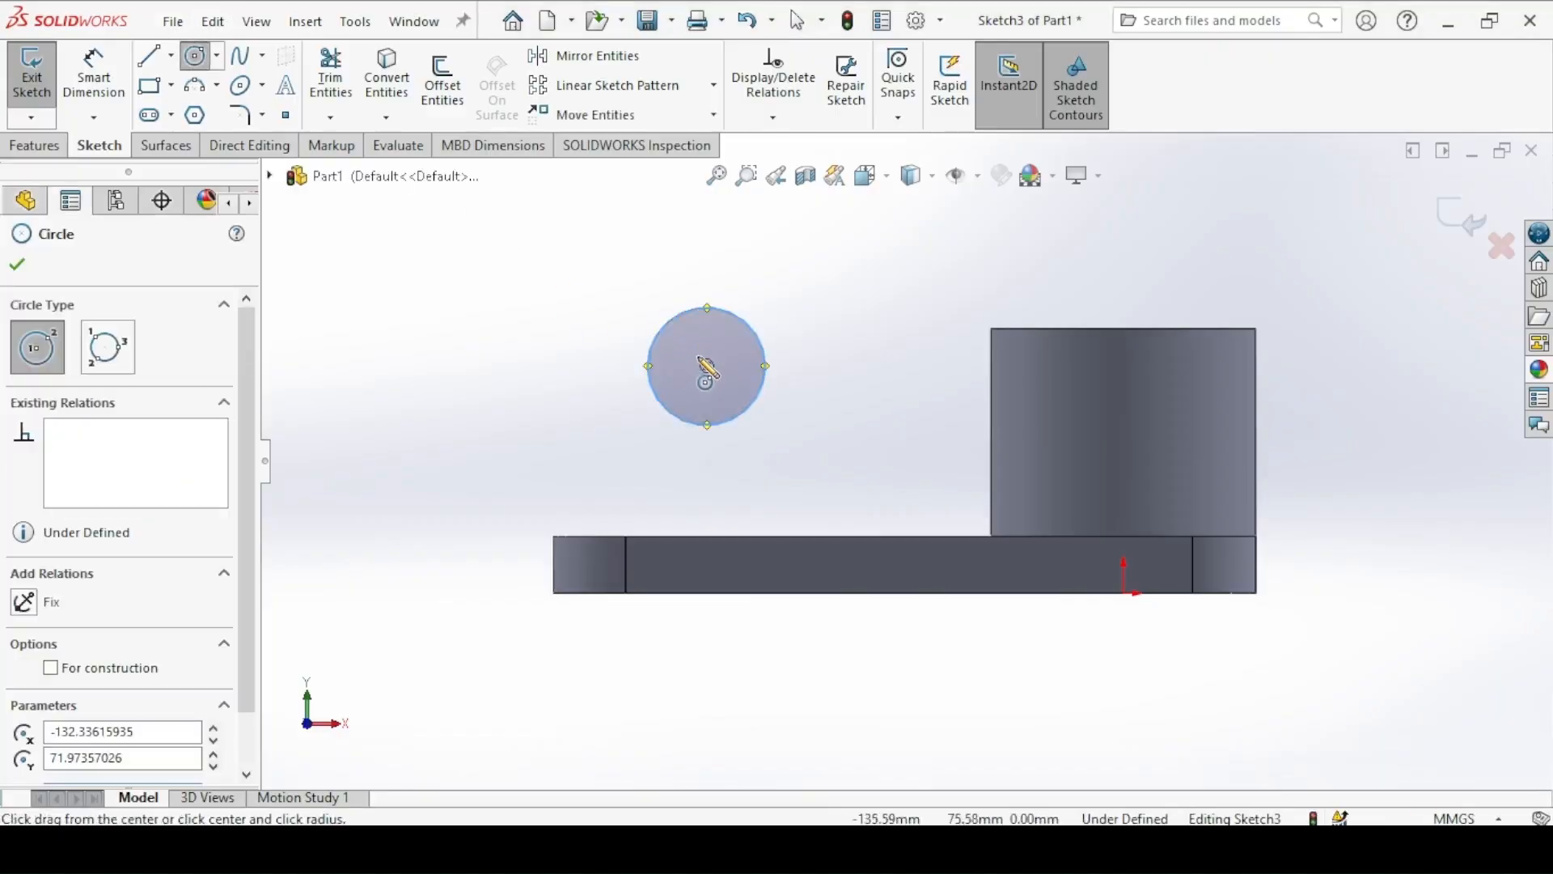
{"action": "left_click", "coordinate": [707, 366]}
{"action": "left_click", "coordinate": [621, 291]}
Step: Set the inner circle's diameter to 26 mm and the outer circle's diameter to 56 mm
{"action": "left_click", "coordinate": [94, 75]}
{"action": "left_click", "coordinate": [666, 321]}
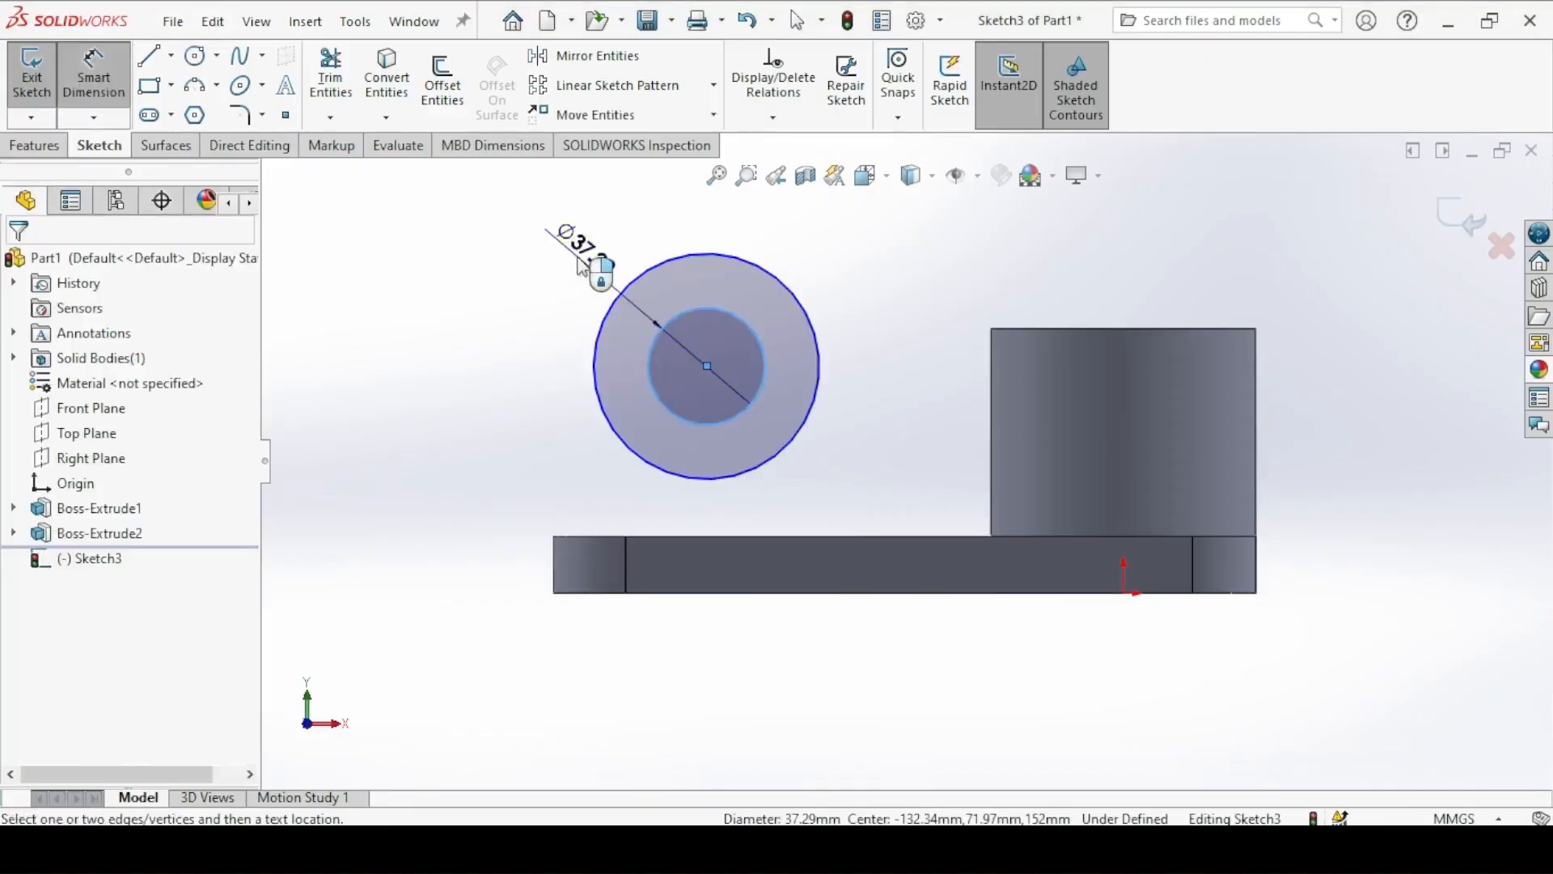
{"action": "left_click", "coordinate": [583, 260]}
{"action": "type", "text": "26"}
{"action": "key", "text": "Return"}
{"action": "left_click", "coordinate": [721, 258]}
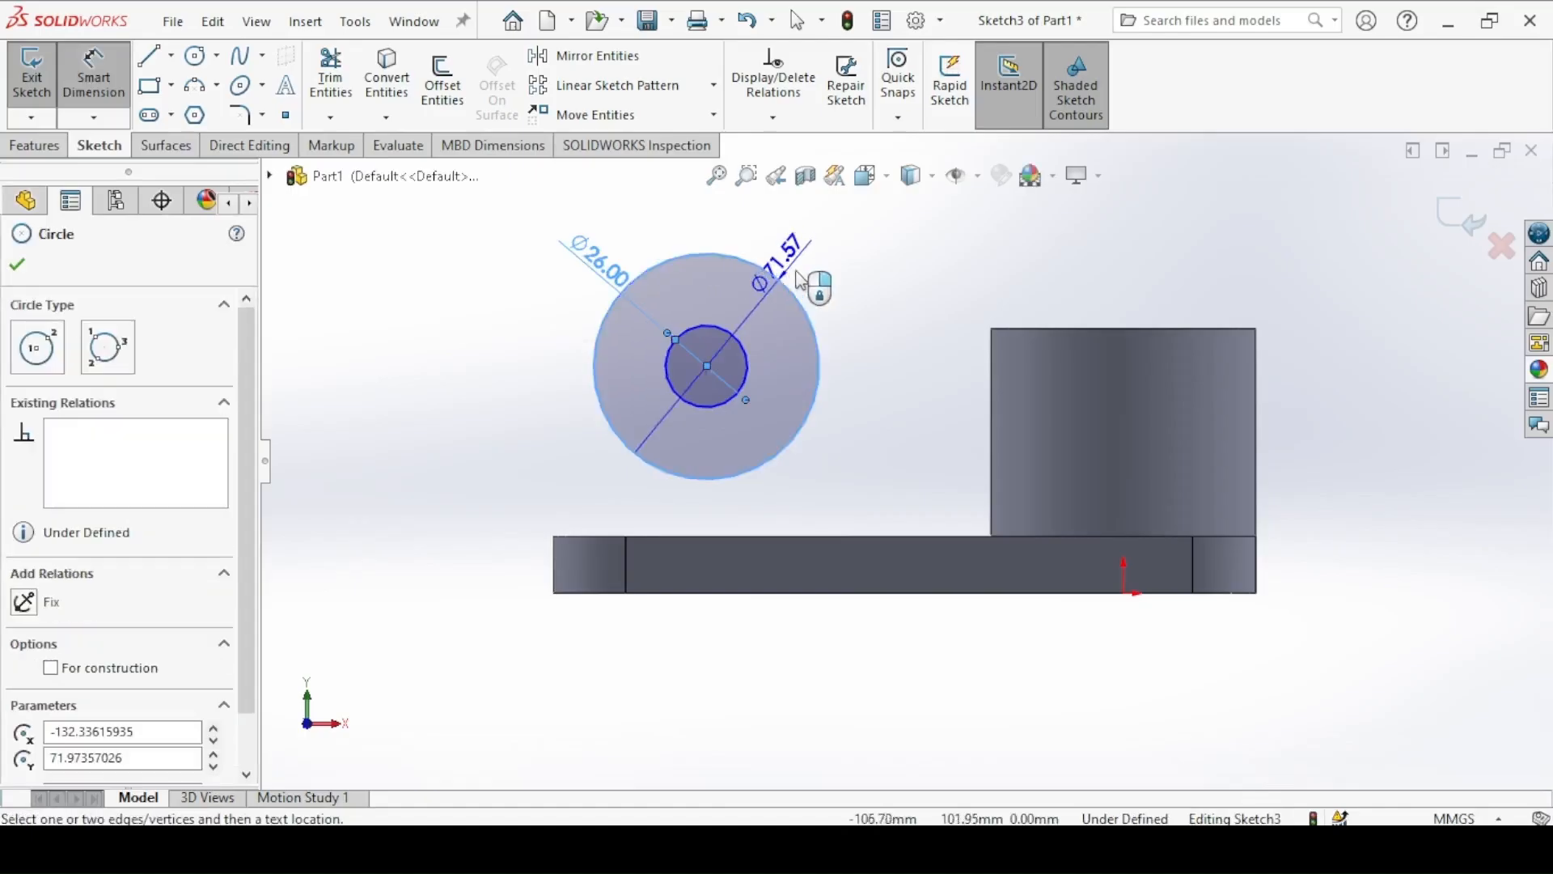
{"action": "left_click", "coordinate": [804, 269]}
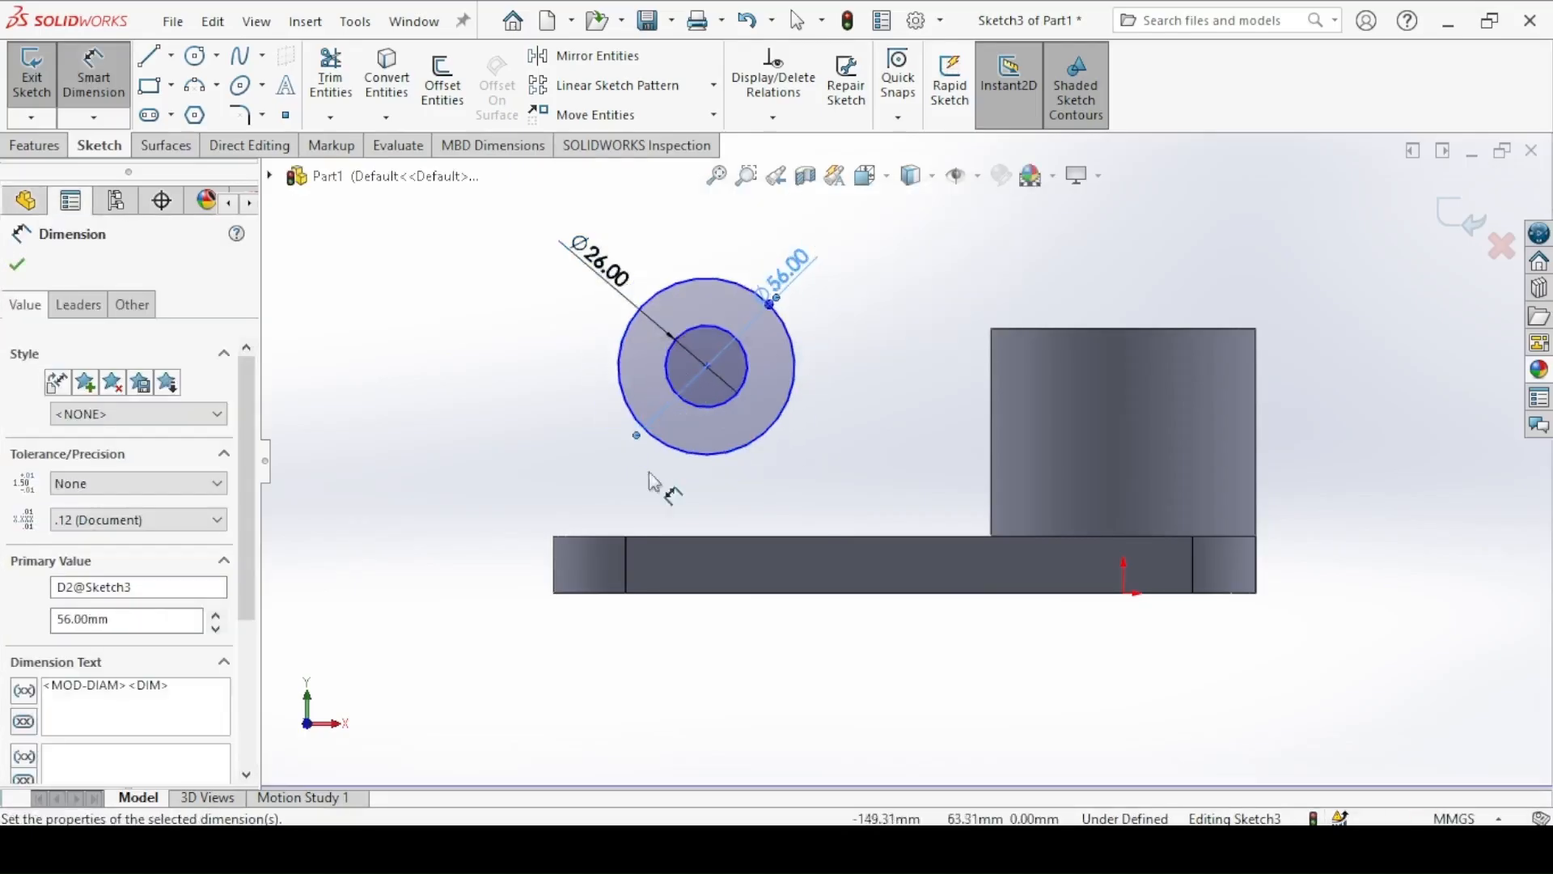
Step: Dimension the circles' centre 55 mm above the plate's top edge, per the draft drawing, and shift the circles horizontally towards the cylinder
{"action": "key", "text": "alt+Tab"}
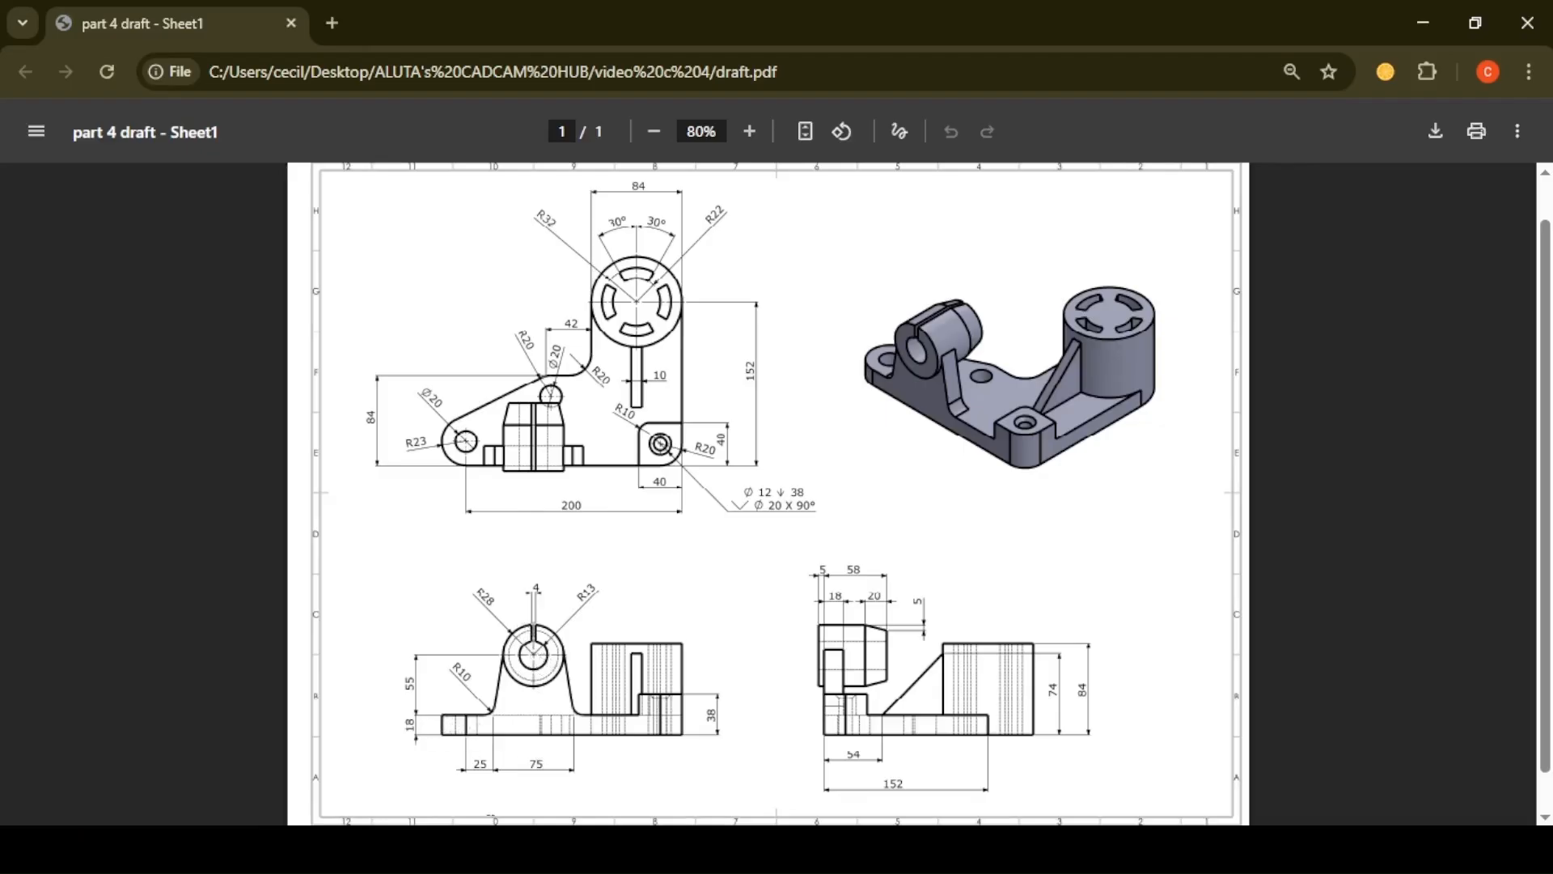
{"action": "key", "text": "alt+Tab"}
{"action": "left_click", "coordinate": [704, 371]}
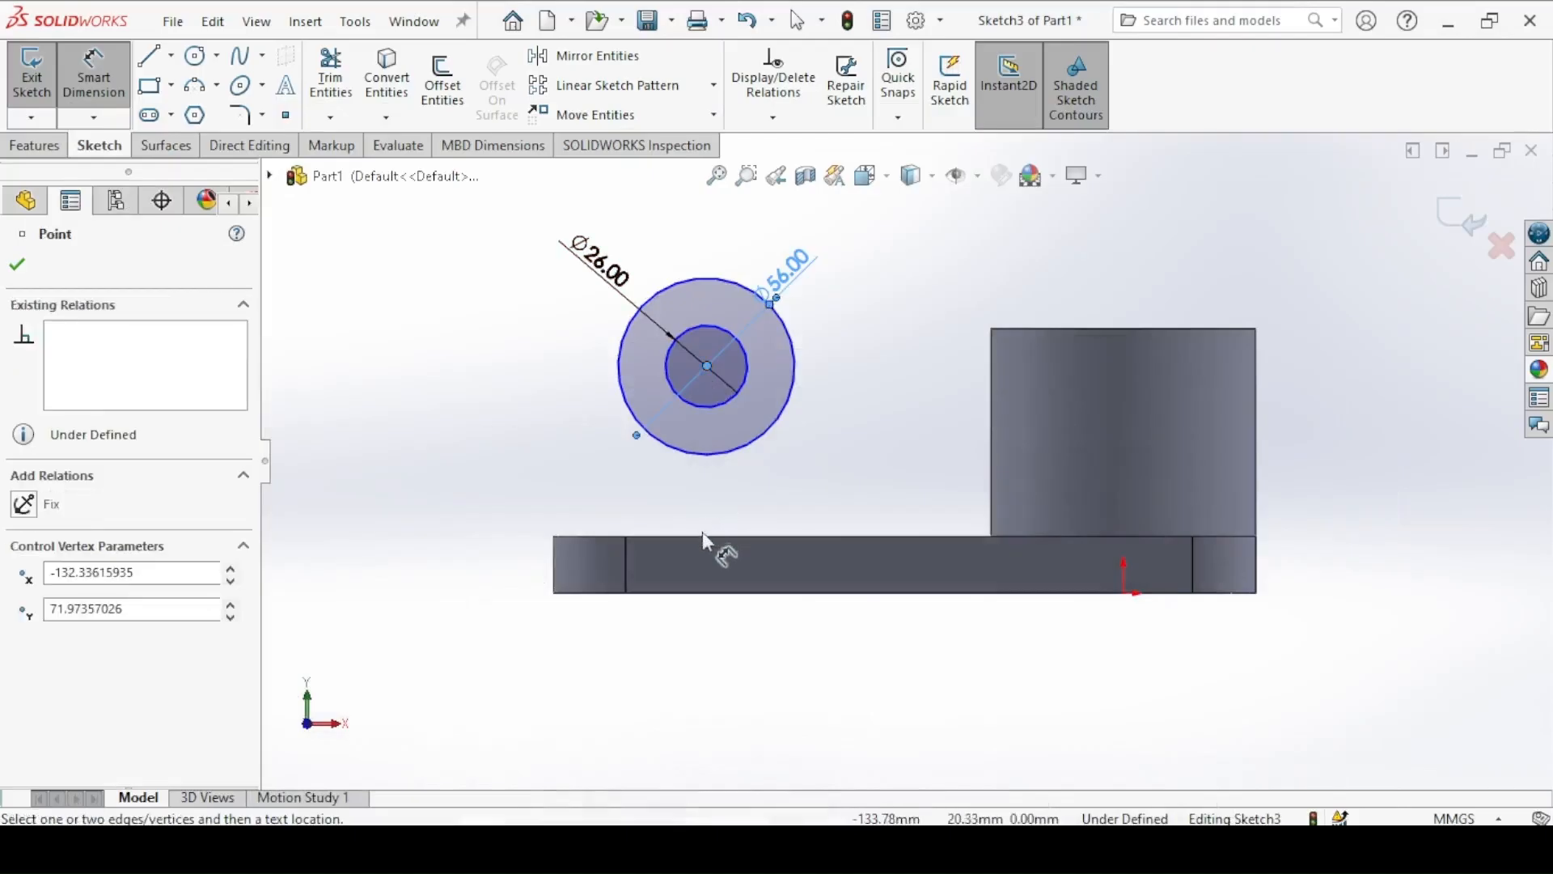
{"action": "left_click", "coordinate": [702, 536]}
{"action": "left_click", "coordinate": [495, 437]}
{"action": "type", "text": "5"}
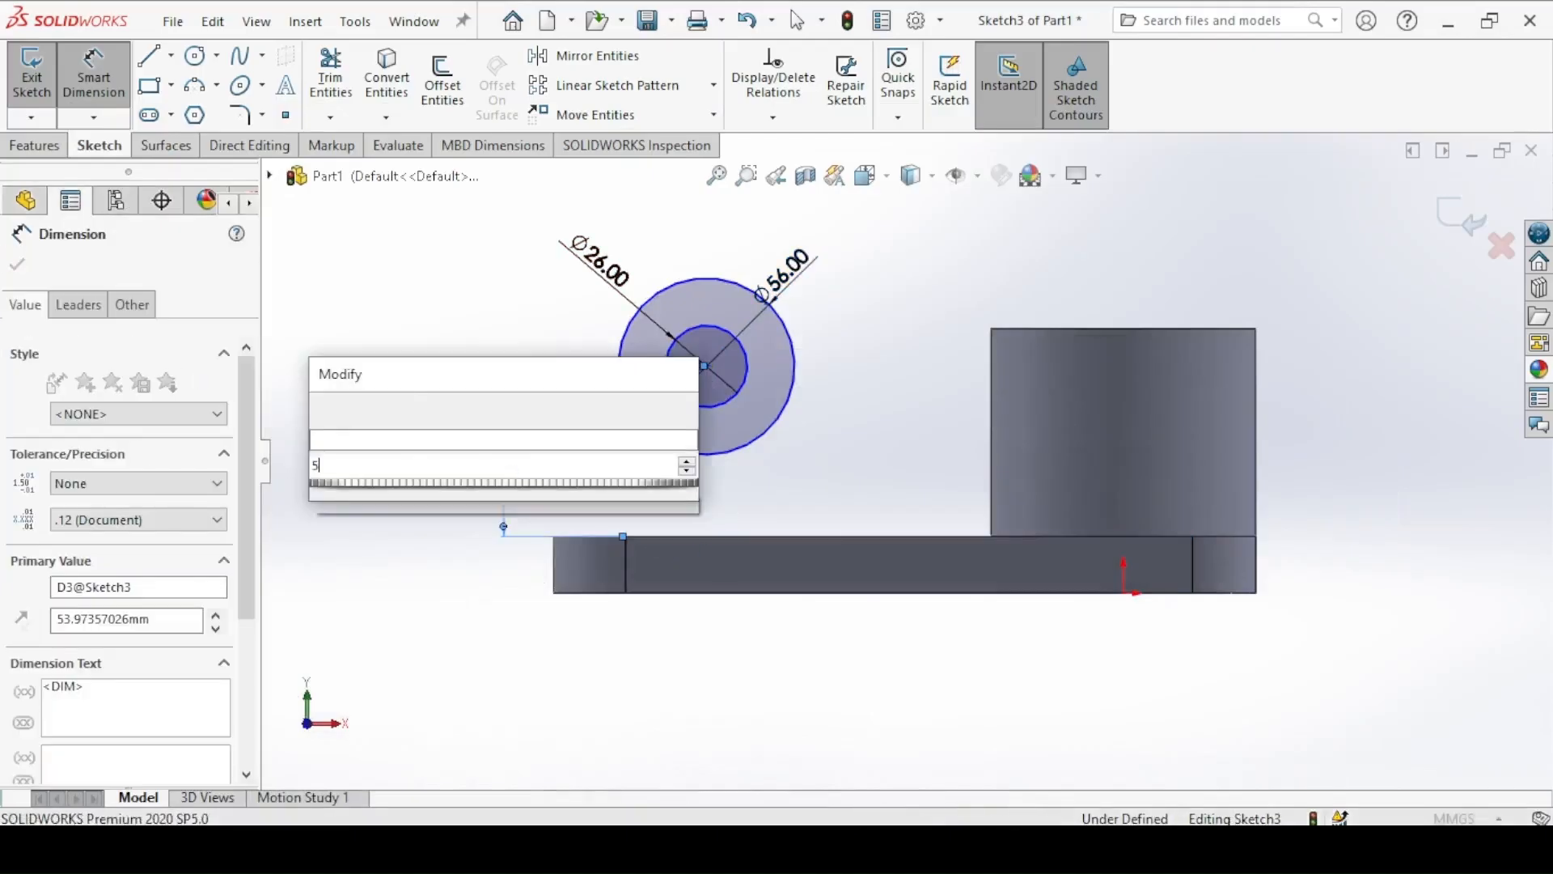
{"action": "type", "text": "5"}
{"action": "key", "text": "Return"}
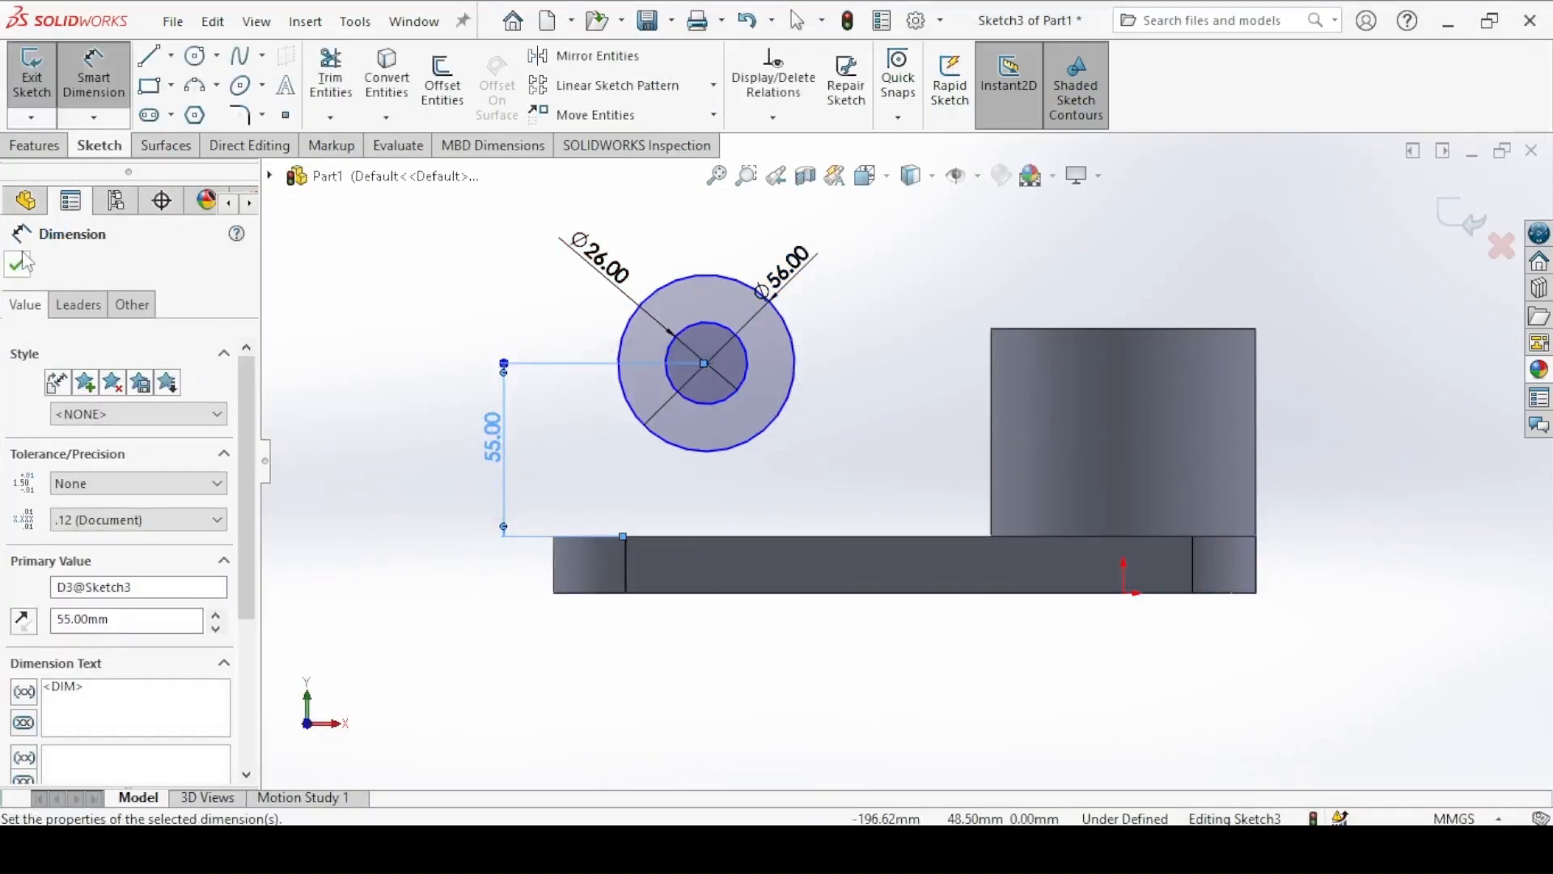
{"action": "left_click", "coordinate": [23, 263]}
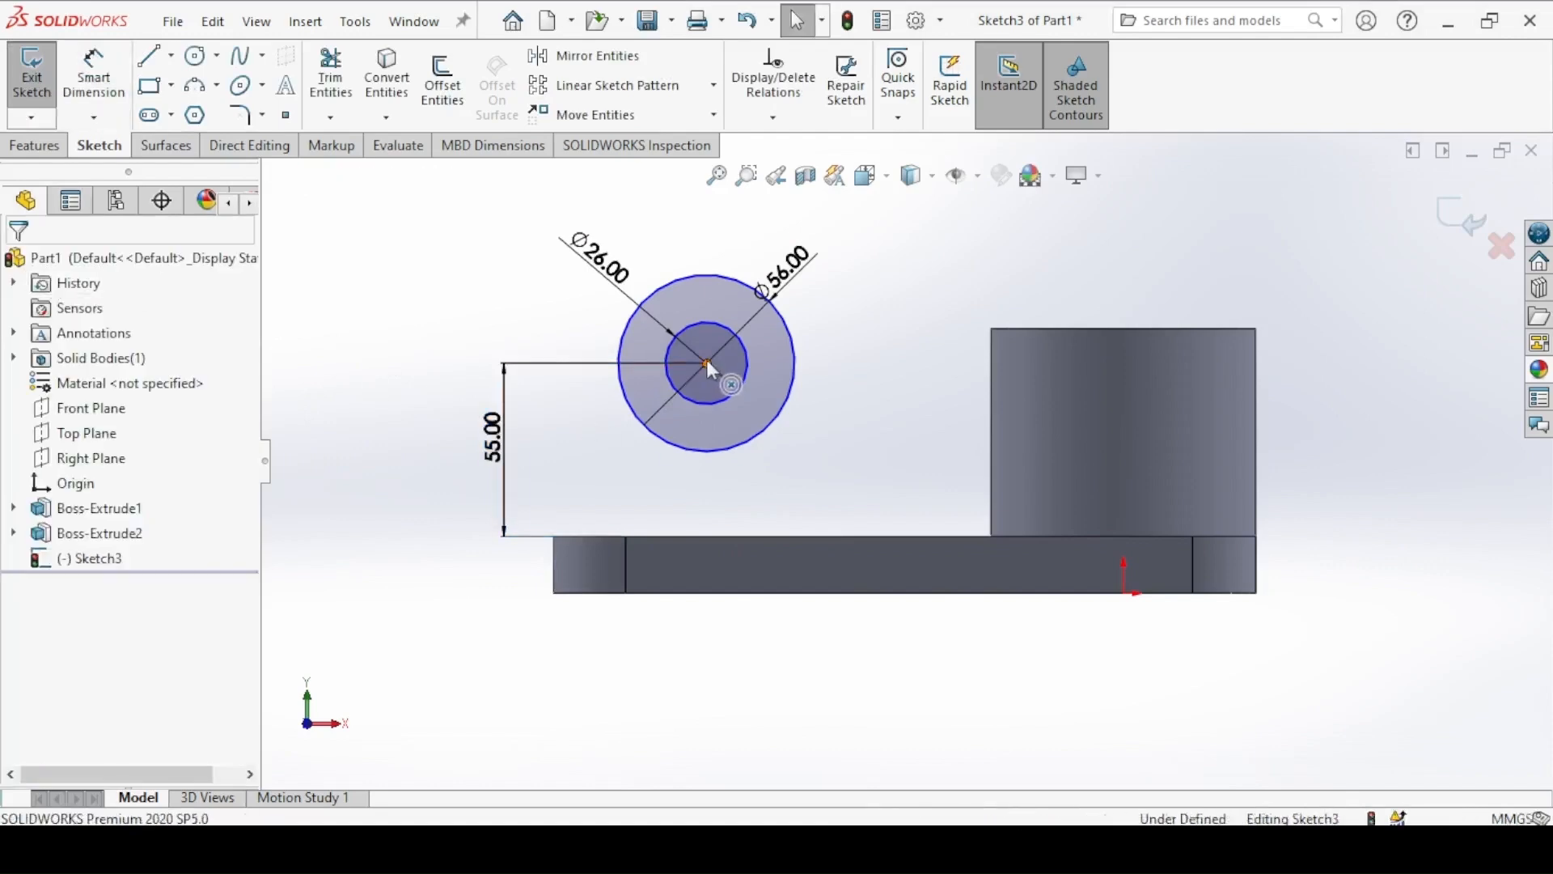
{"action": "left_click_drag", "start_coordinate": [709, 365], "coordinate": [774, 364]}
{"action": "left_click", "coordinate": [373, 422]}
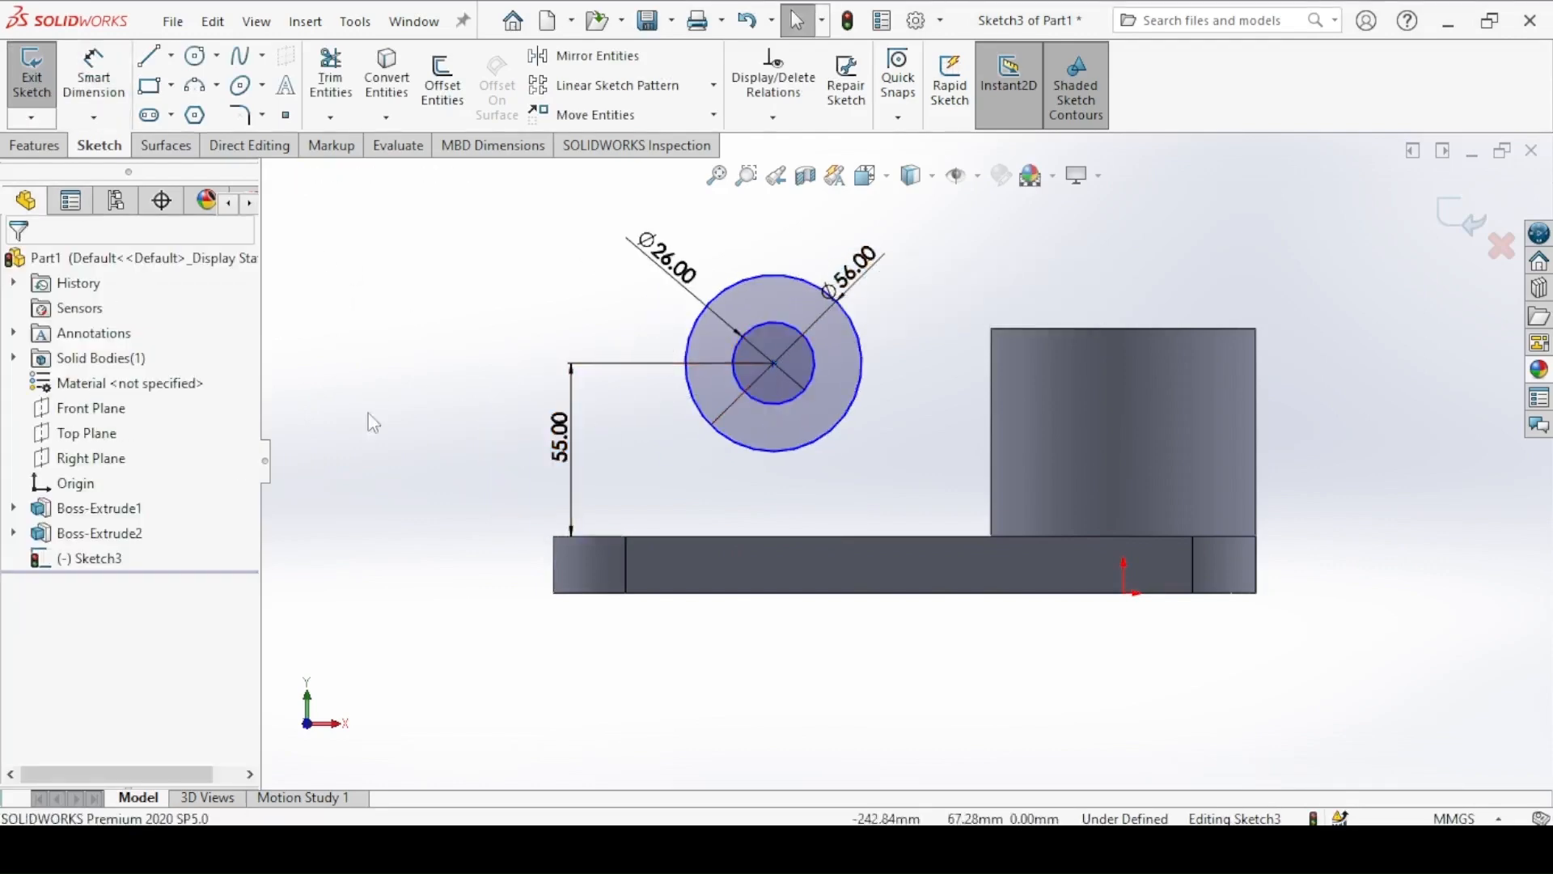
Step: Draw a sloped line from each side of the outer circle to the plate's top edge and join their lower ends with a horizontal line
{"action": "left_click", "coordinate": [570, 849]}
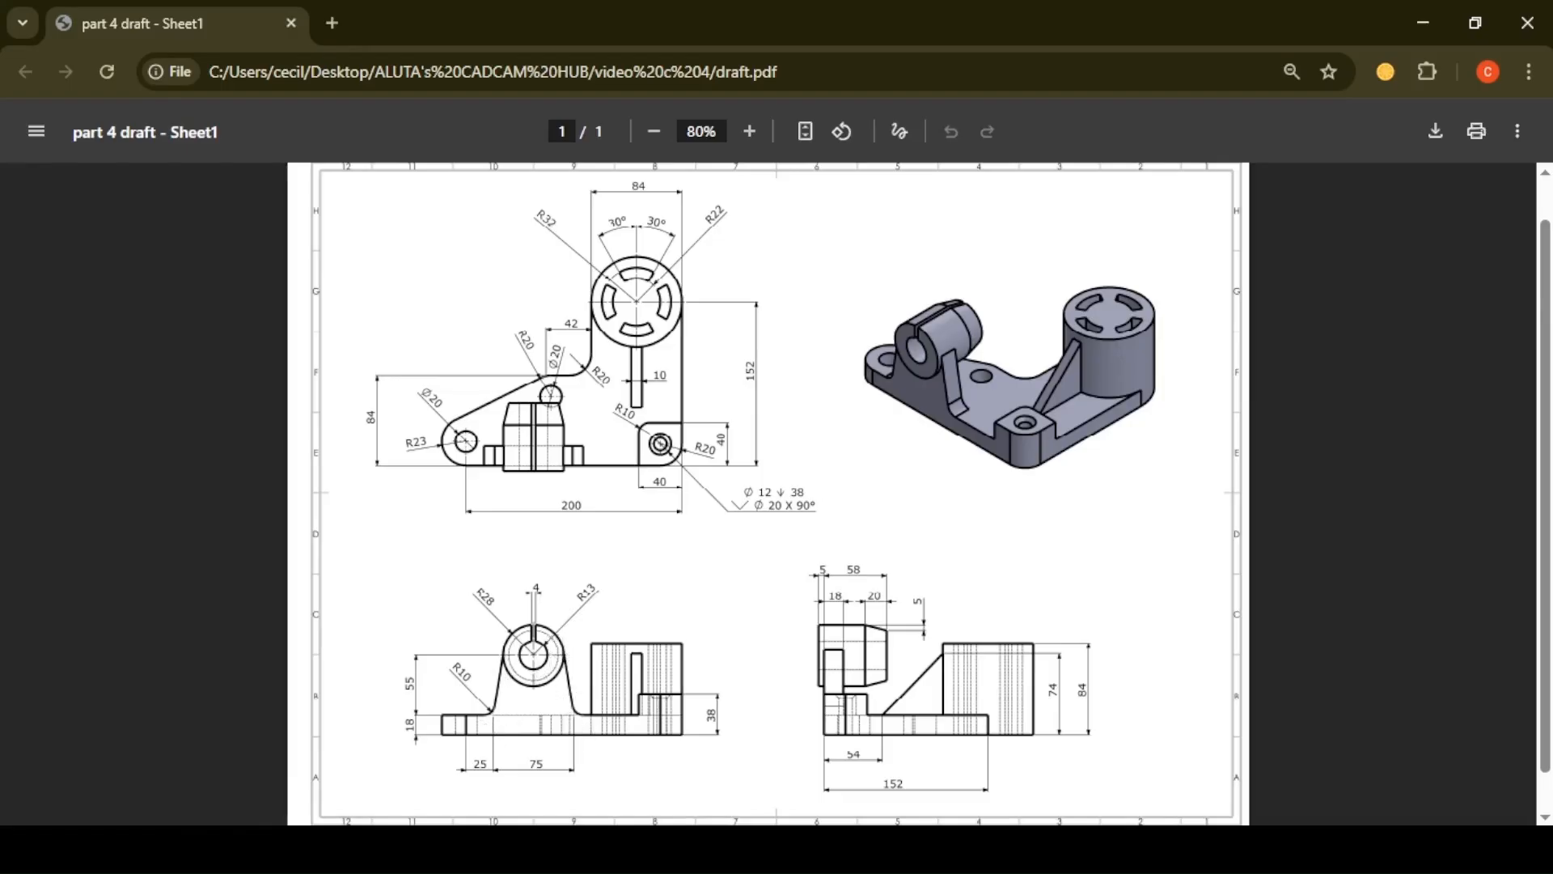
{"action": "left_click", "coordinate": [570, 849]}
{"action": "left_click", "coordinate": [150, 58]}
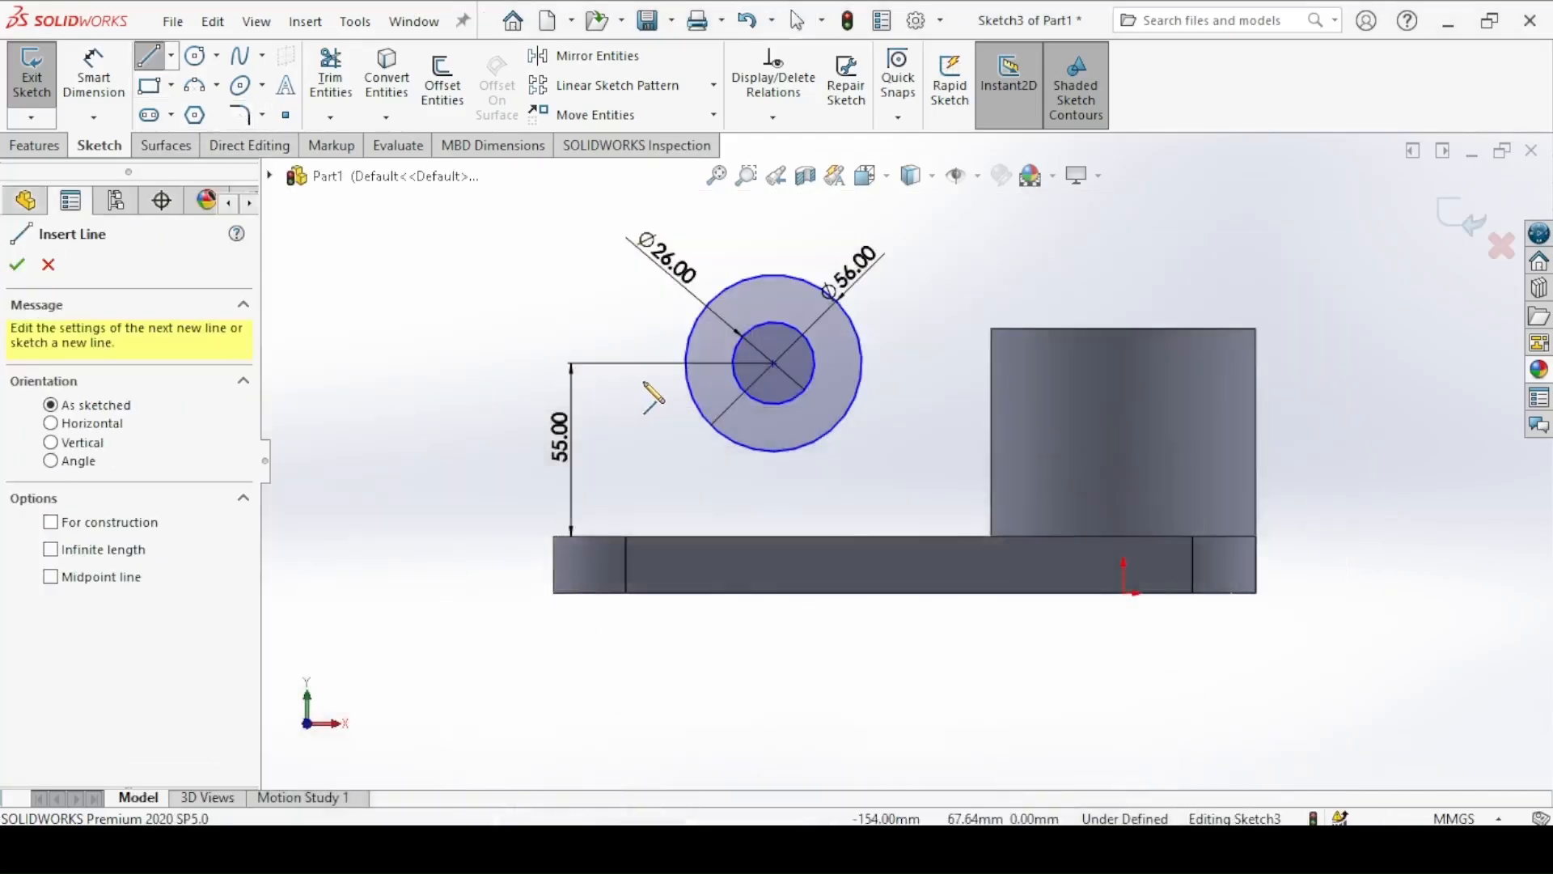
{"action": "left_click", "coordinate": [686, 364]}
{"action": "left_click", "coordinate": [650, 537]}
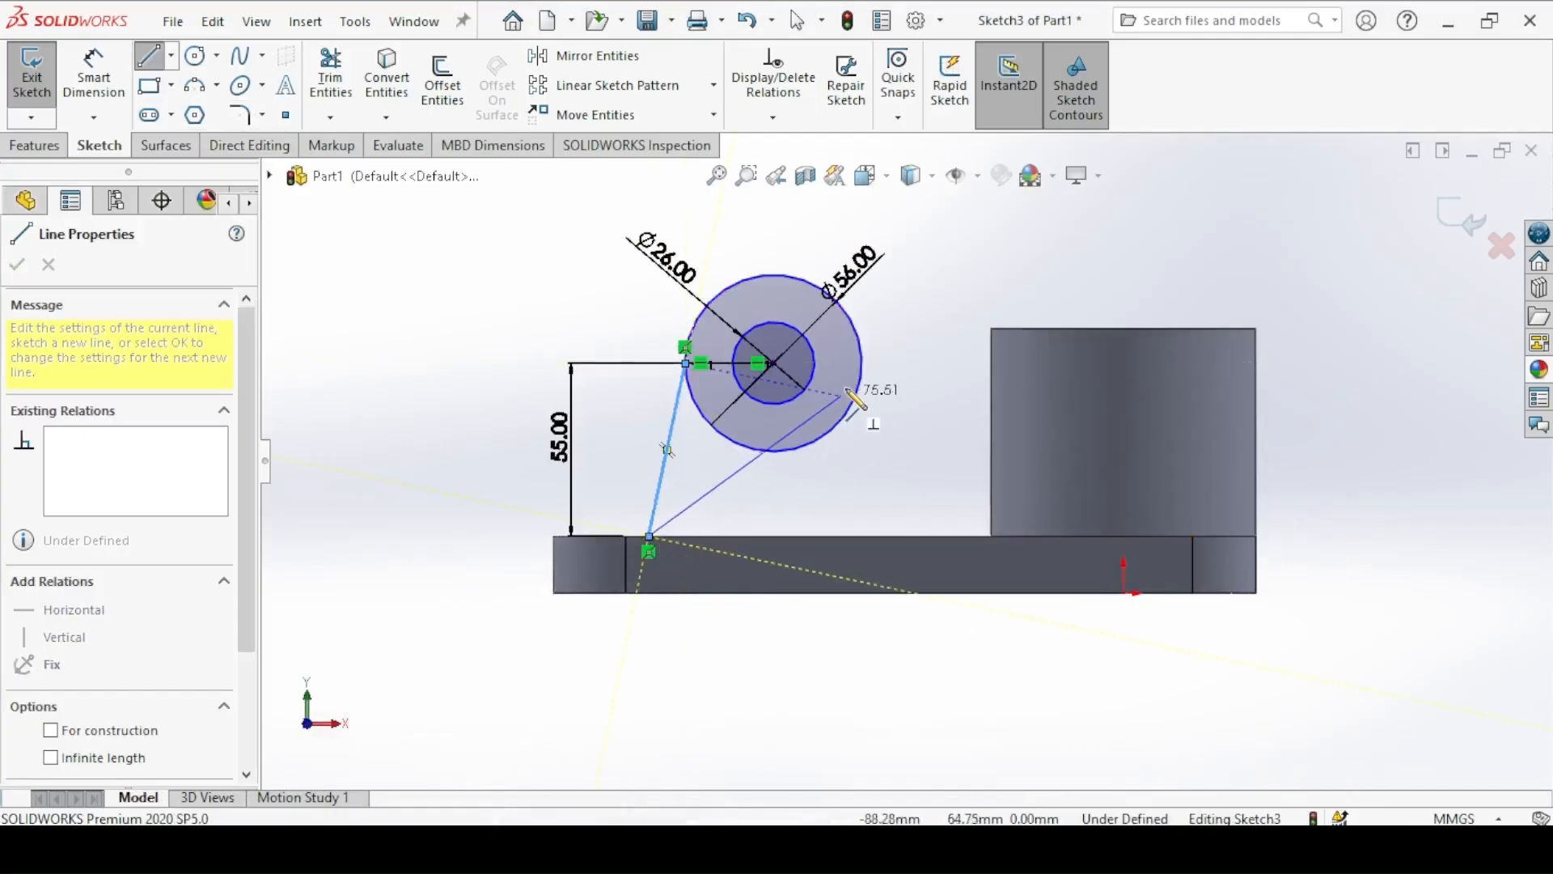
{"action": "key", "text": "Escape"}
{"action": "left_click", "coordinate": [862, 364]}
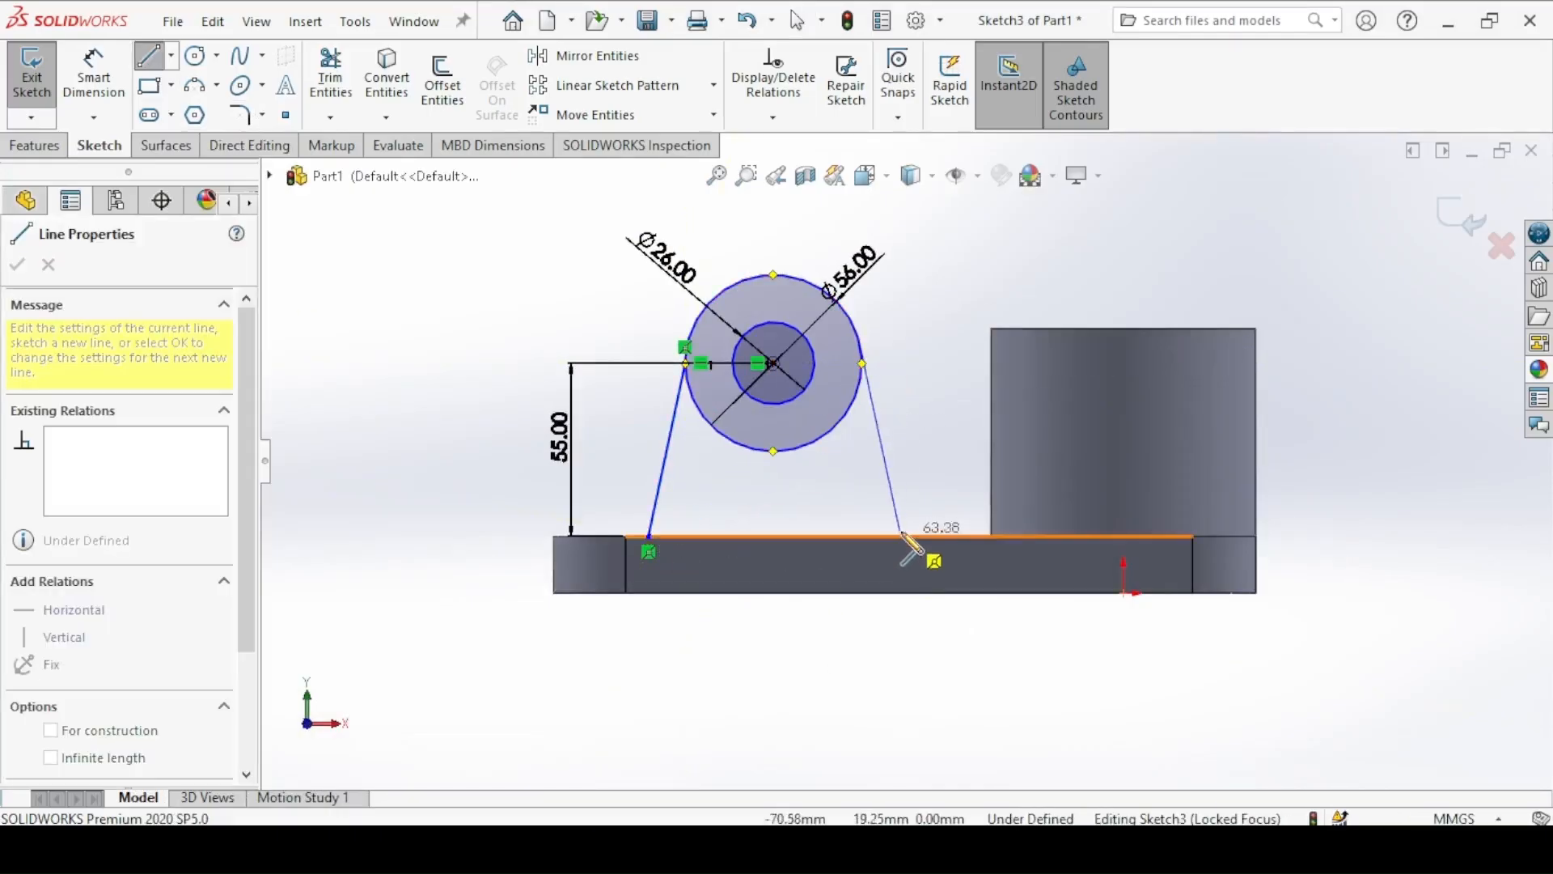
{"action": "left_click", "coordinate": [902, 536]}
{"action": "left_click", "coordinate": [649, 536]}
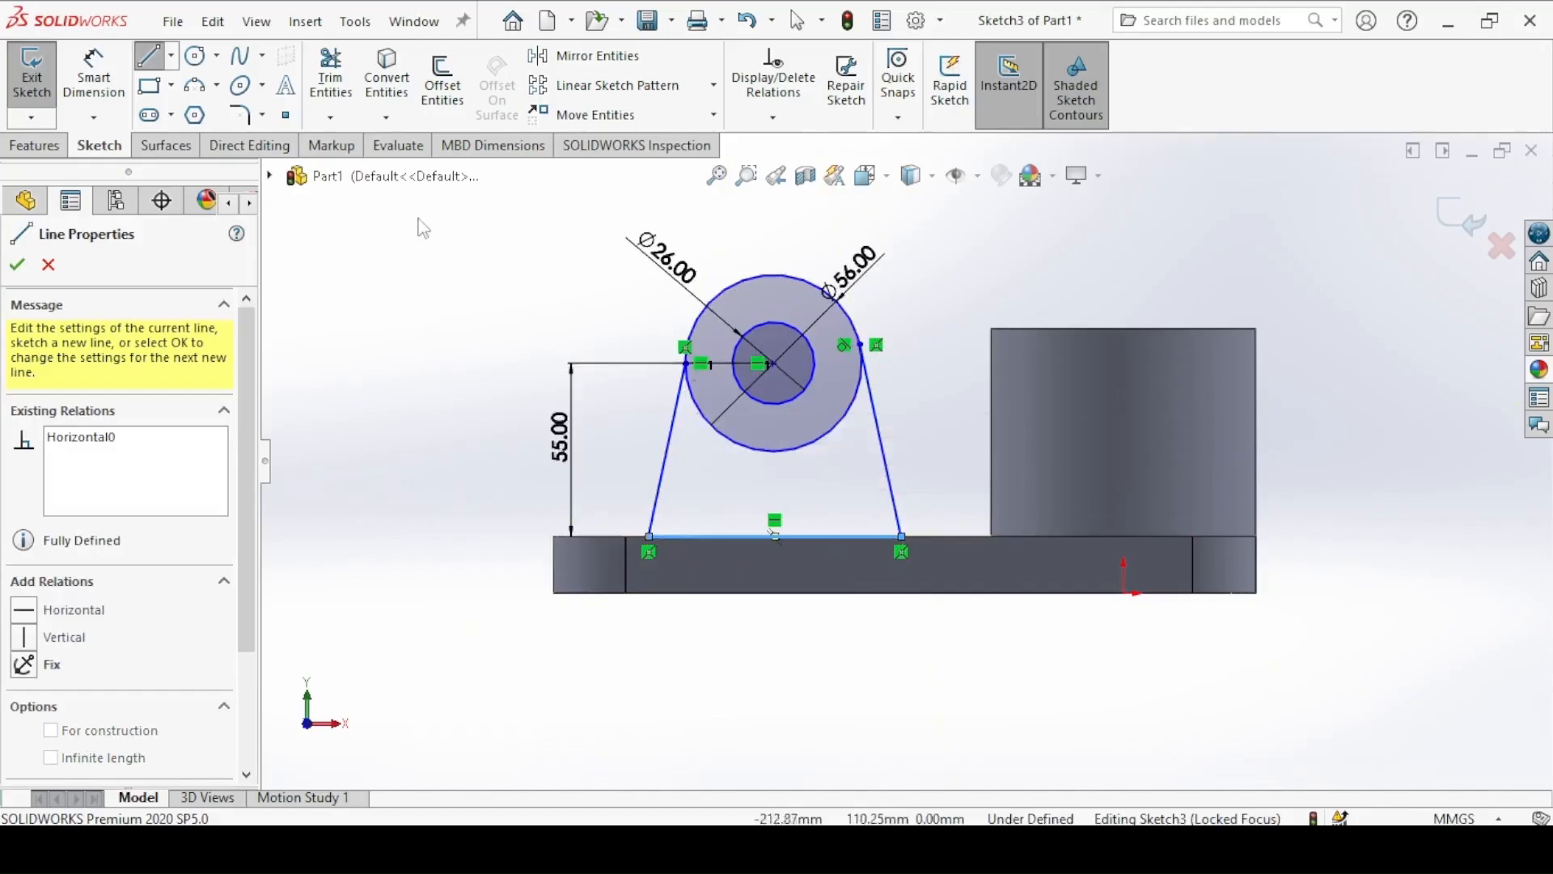
Step: Dimension the lower end of the sloped line farthest from the cylinder 25 mm from the vertical edge at the plate's rounded end, per the draft drawing
{"action": "left_click", "coordinate": [94, 77]}
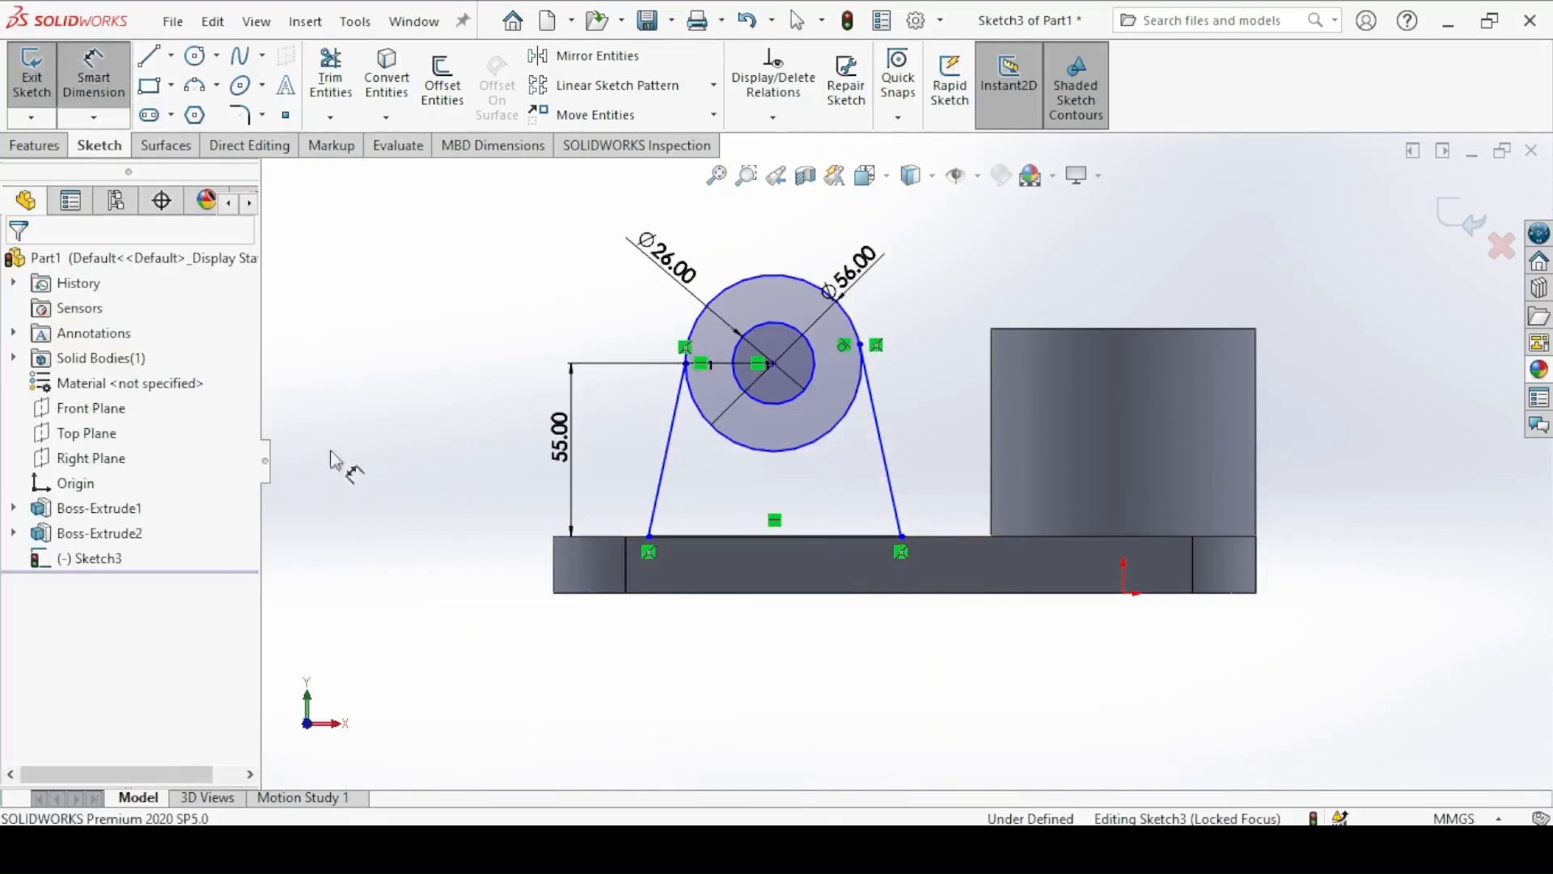
{"action": "left_click", "coordinate": [558, 848]}
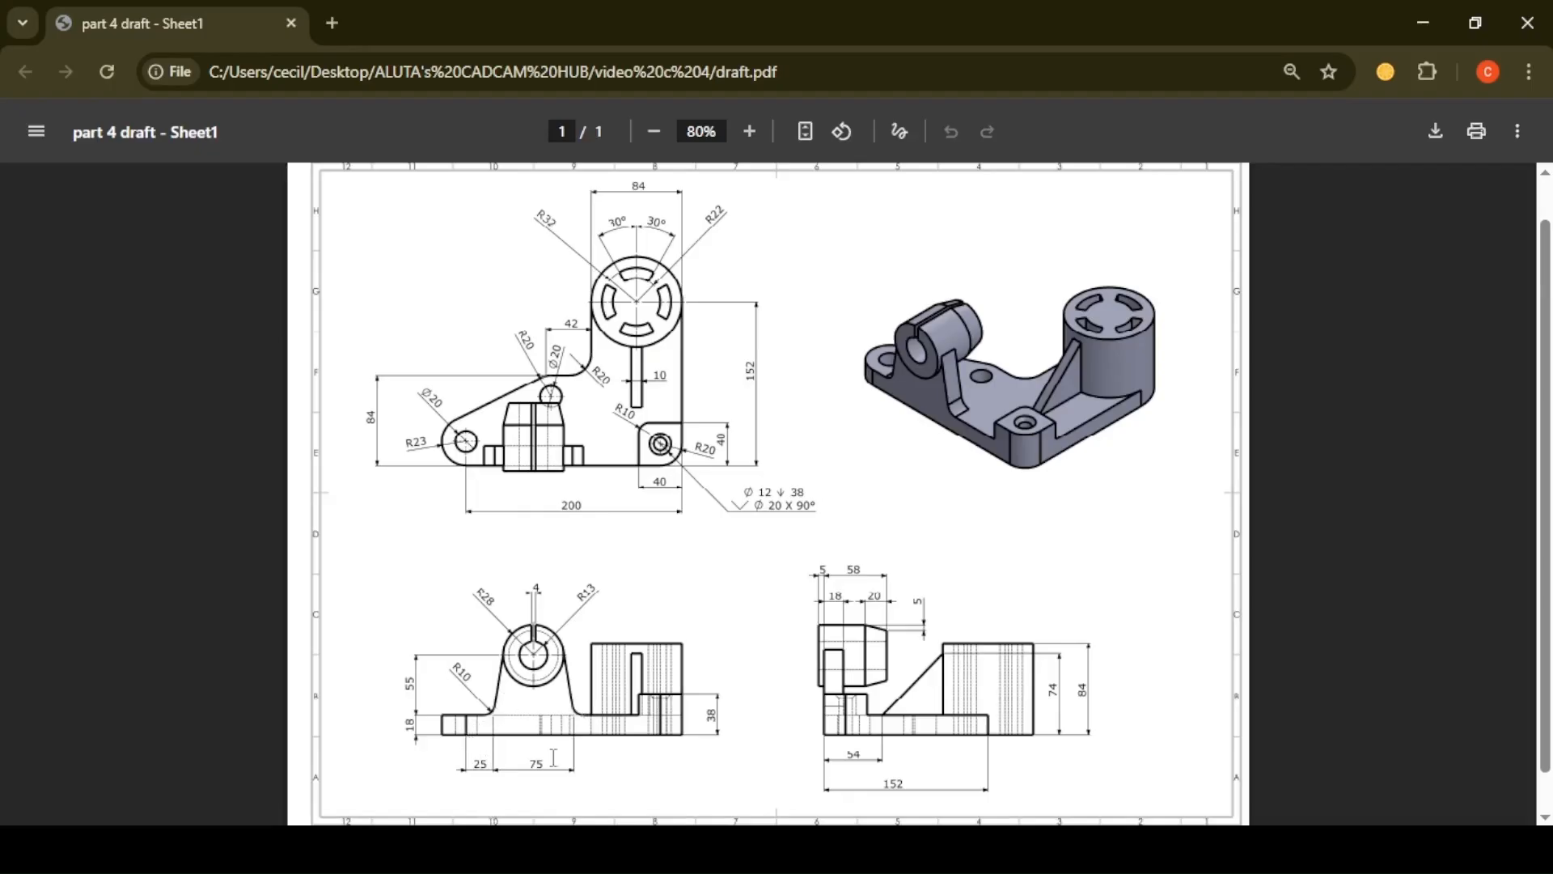
{"action": "left_click", "coordinate": [559, 848]}
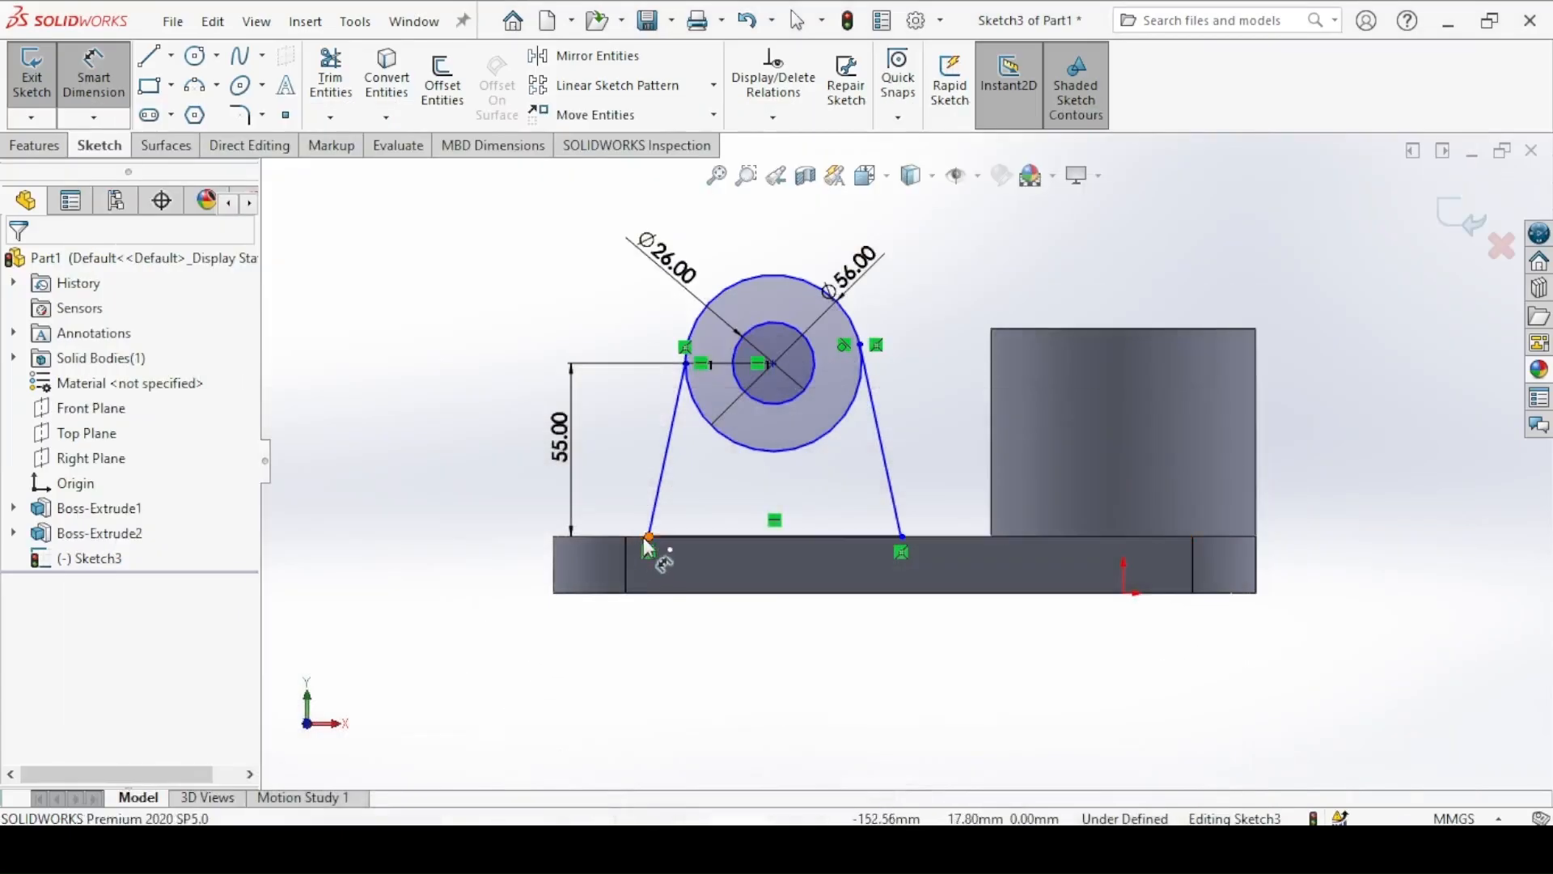
{"action": "left_click", "coordinate": [650, 538]}
{"action": "left_click", "coordinate": [628, 563]}
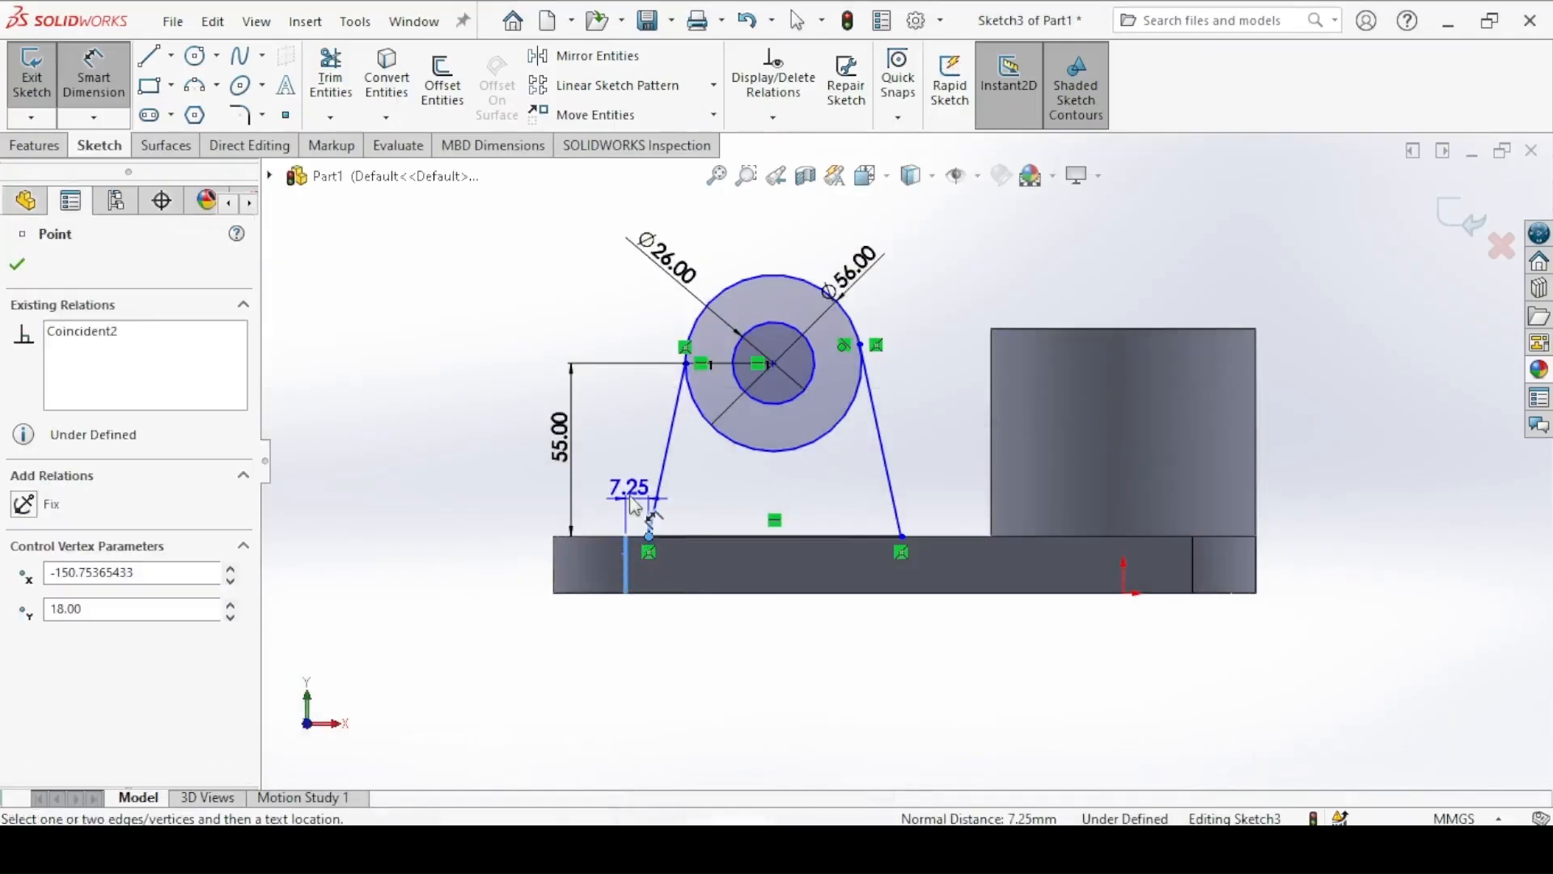
{"action": "left_click", "coordinate": [629, 486]}
{"action": "type", "text": "25"}
{"action": "key", "text": "Return"}
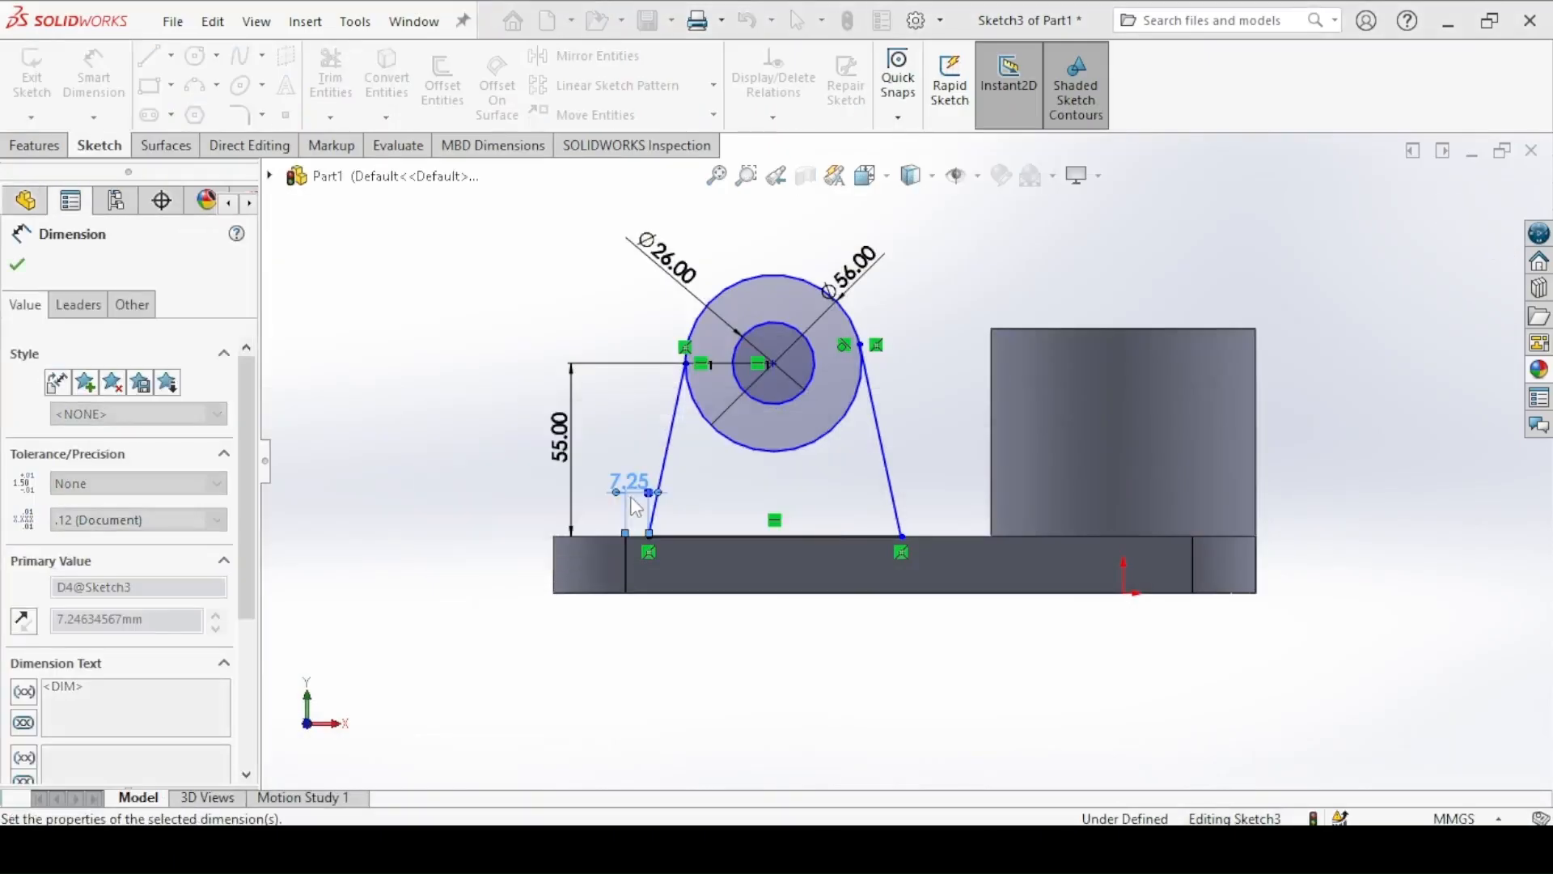
Step: Dimension the distance between the lower ends of the two sloped lines as 75 mm
{"action": "left_click", "coordinate": [706, 536]}
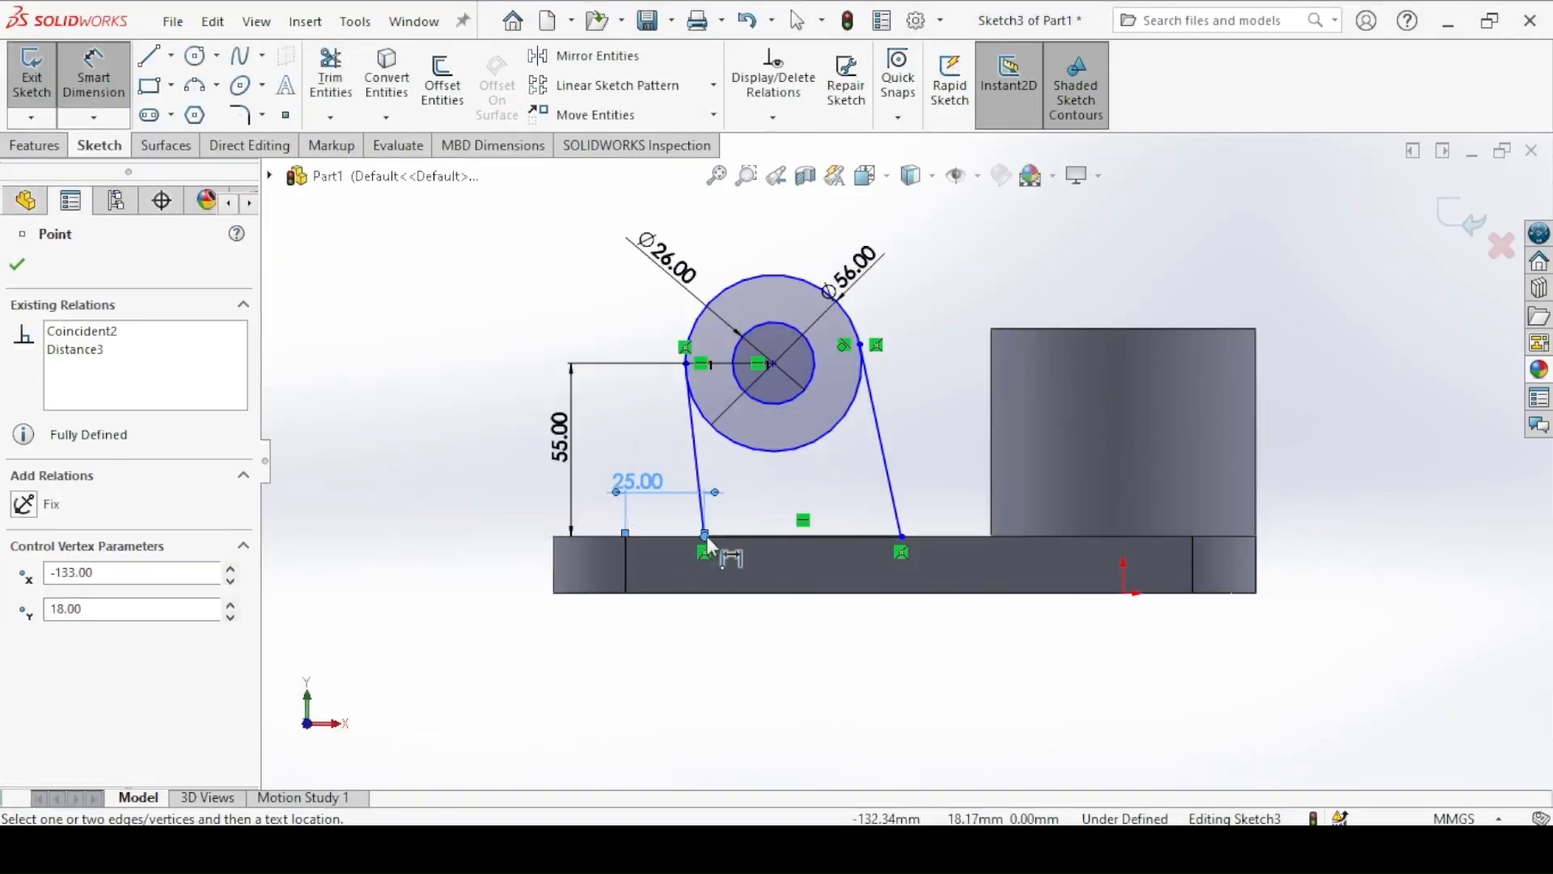
{"action": "left_click", "coordinate": [902, 537]}
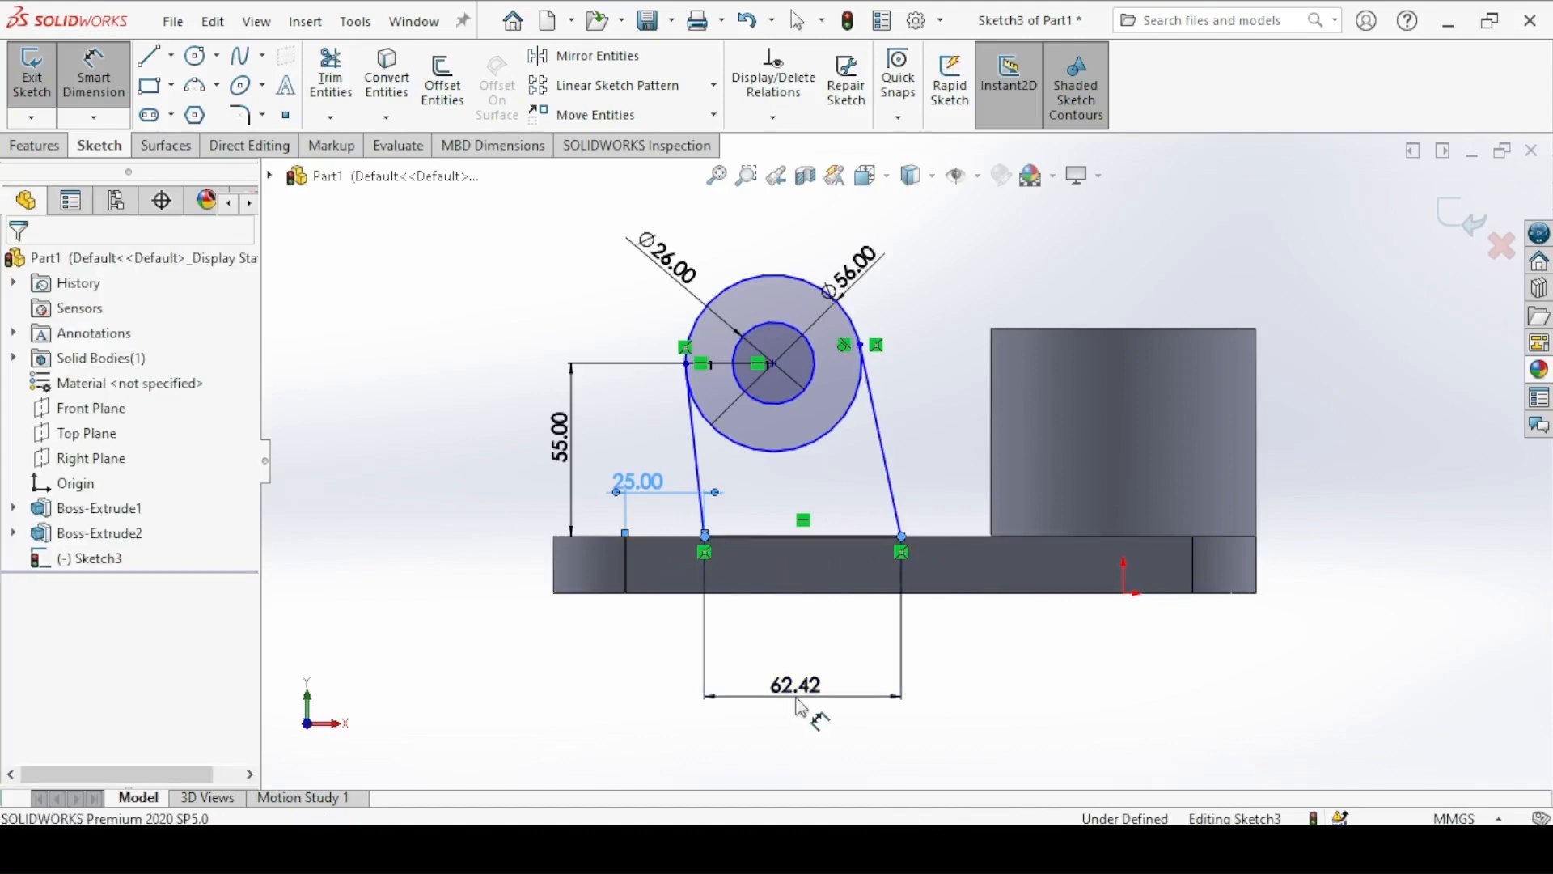
{"action": "left_click", "coordinate": [801, 708]}
{"action": "type", "text": "75"}
{"action": "key", "text": "Return"}
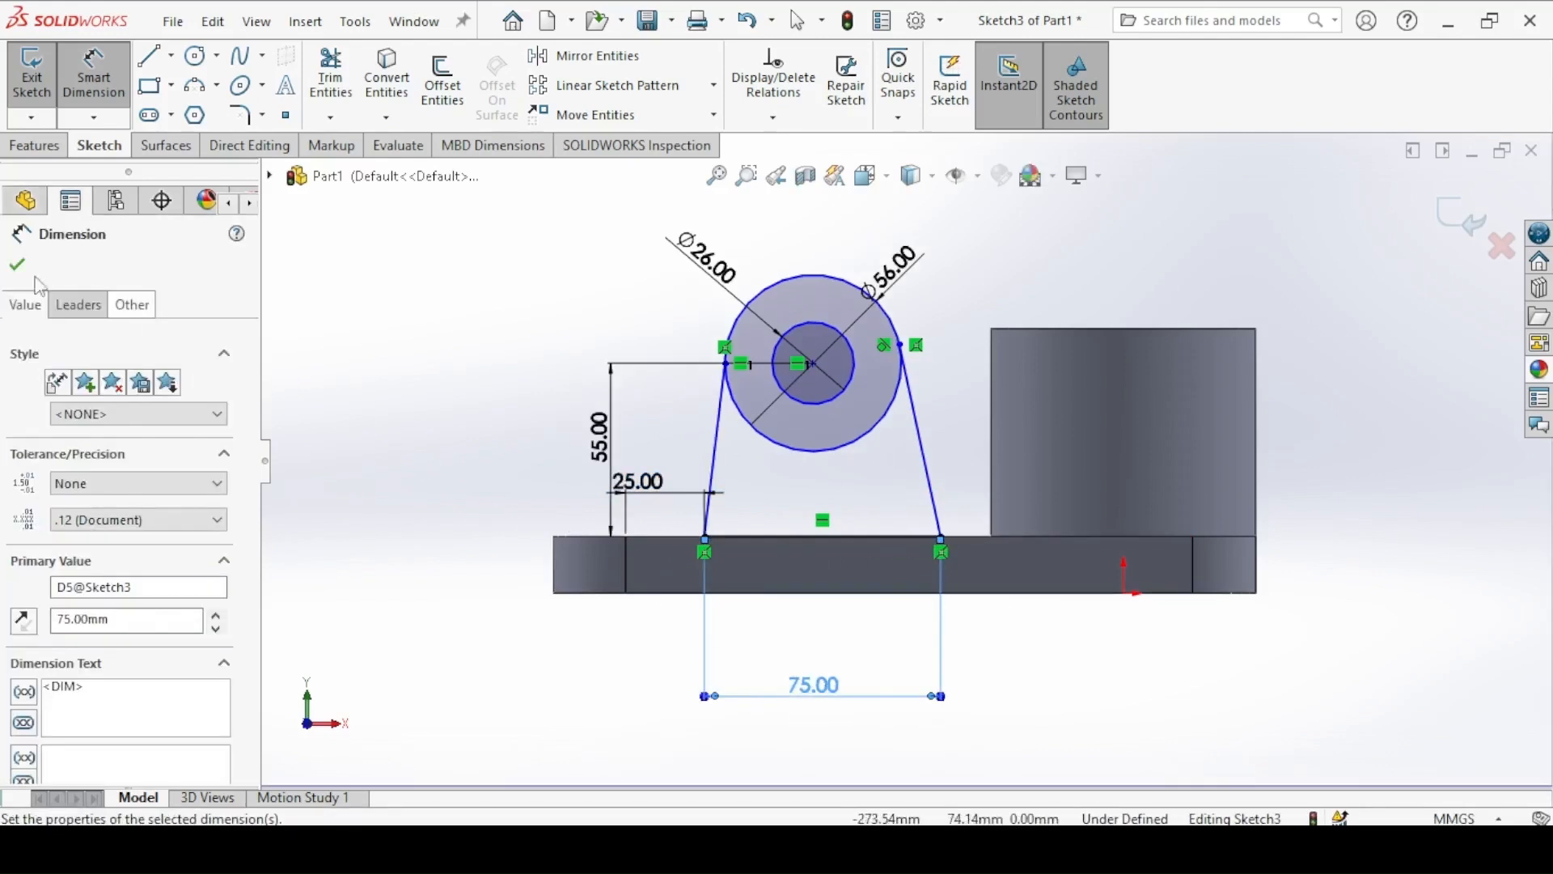
{"action": "key", "text": "Escape"}
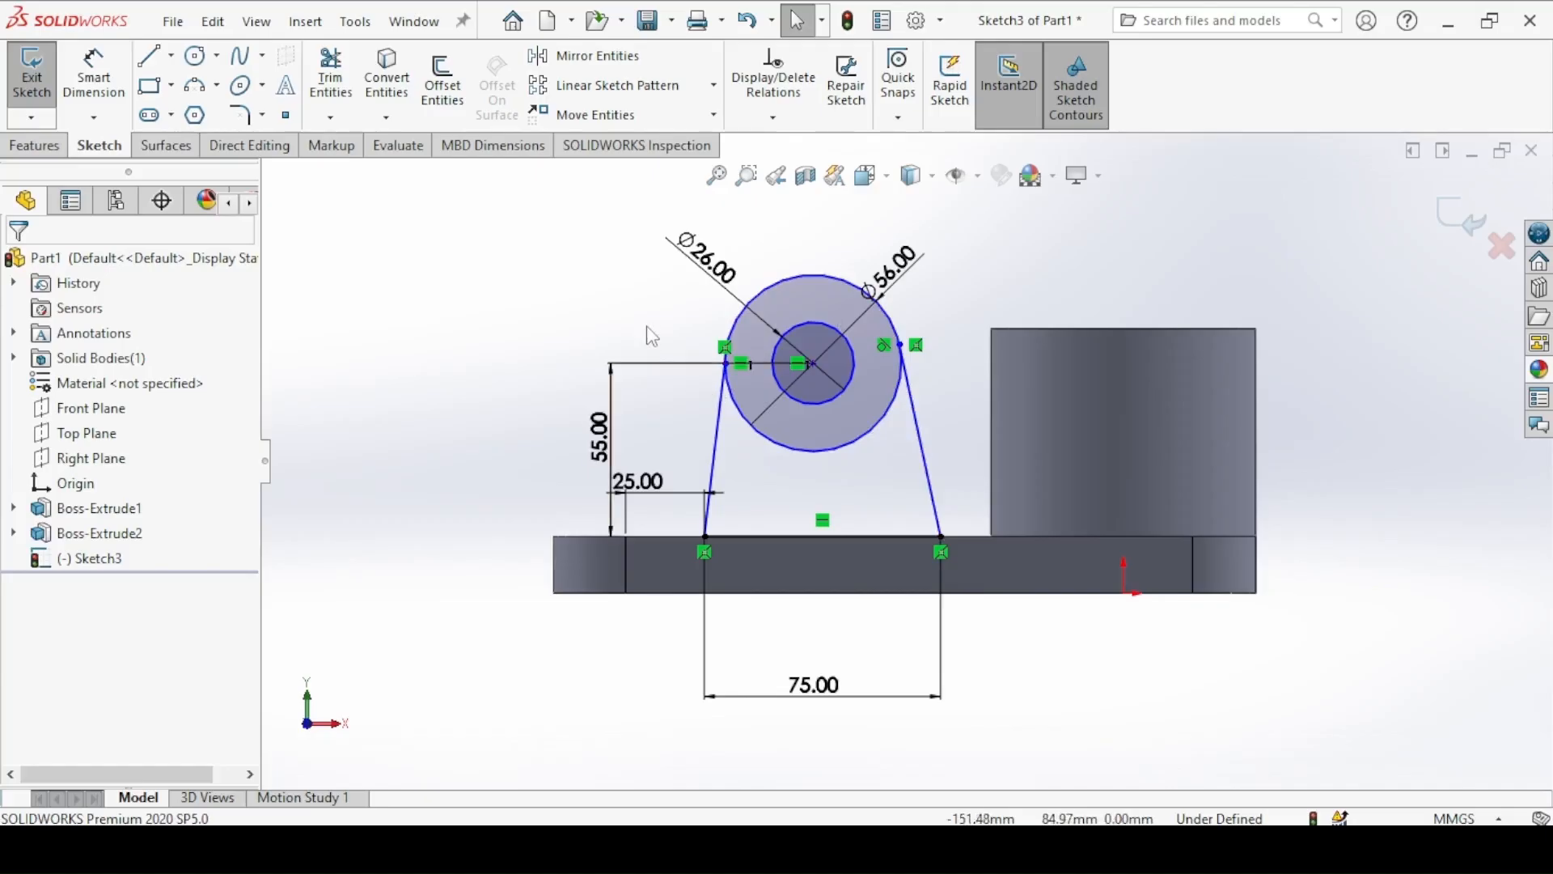
Step: Make the sloped line farthest from the cylinder tangent to the 56 mm circle
{"action": "left_click", "coordinate": [719, 421]}
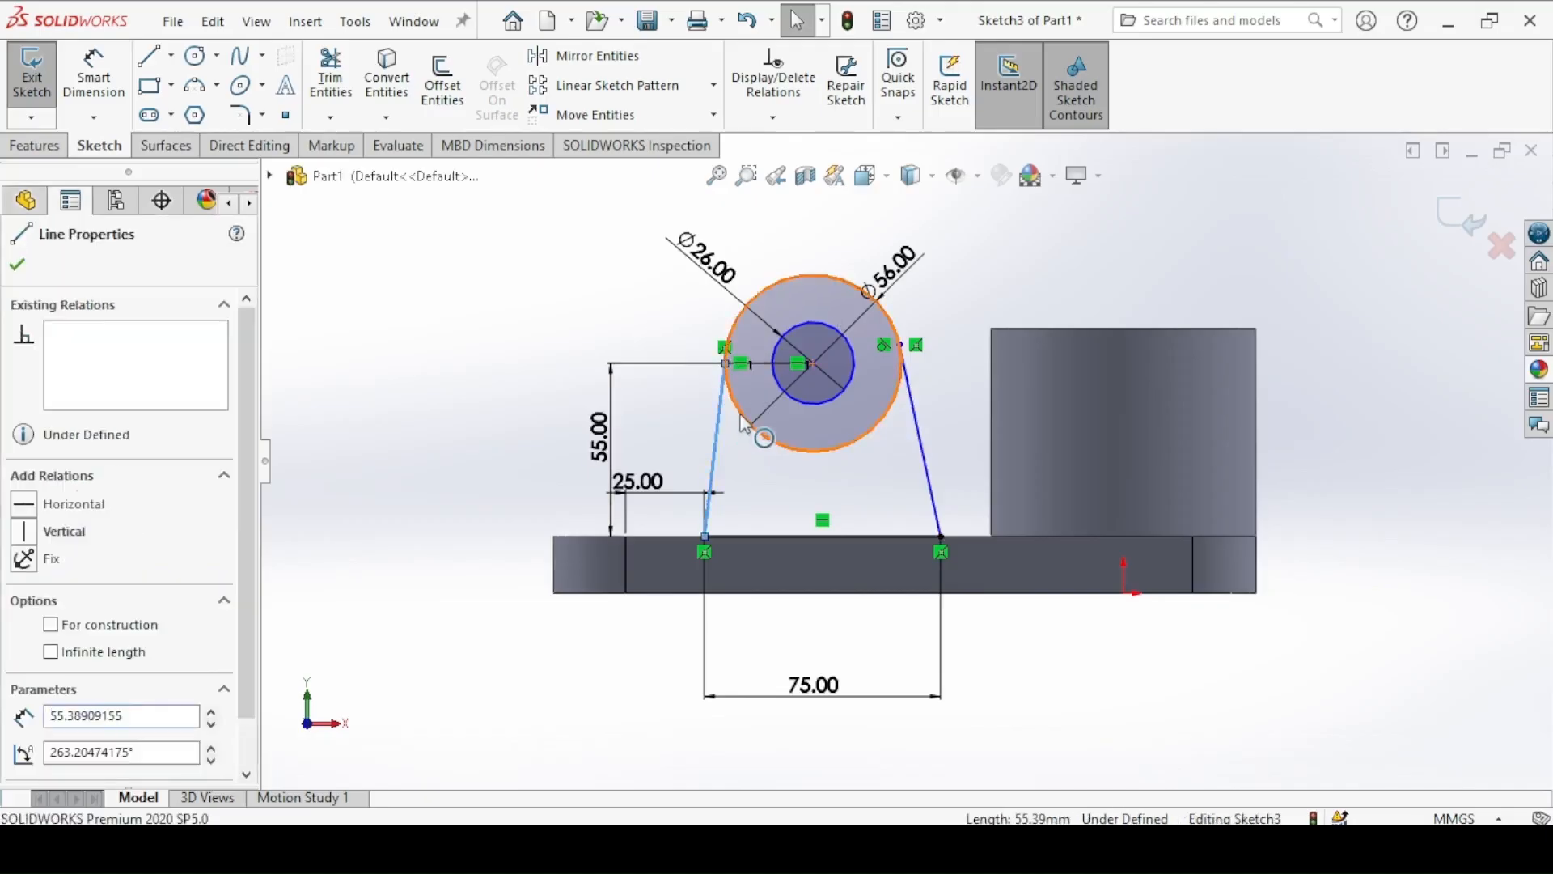
{"action": "left_click", "coordinate": [745, 425], "text": "ctrl"}
{"action": "left_click", "coordinate": [801, 311]}
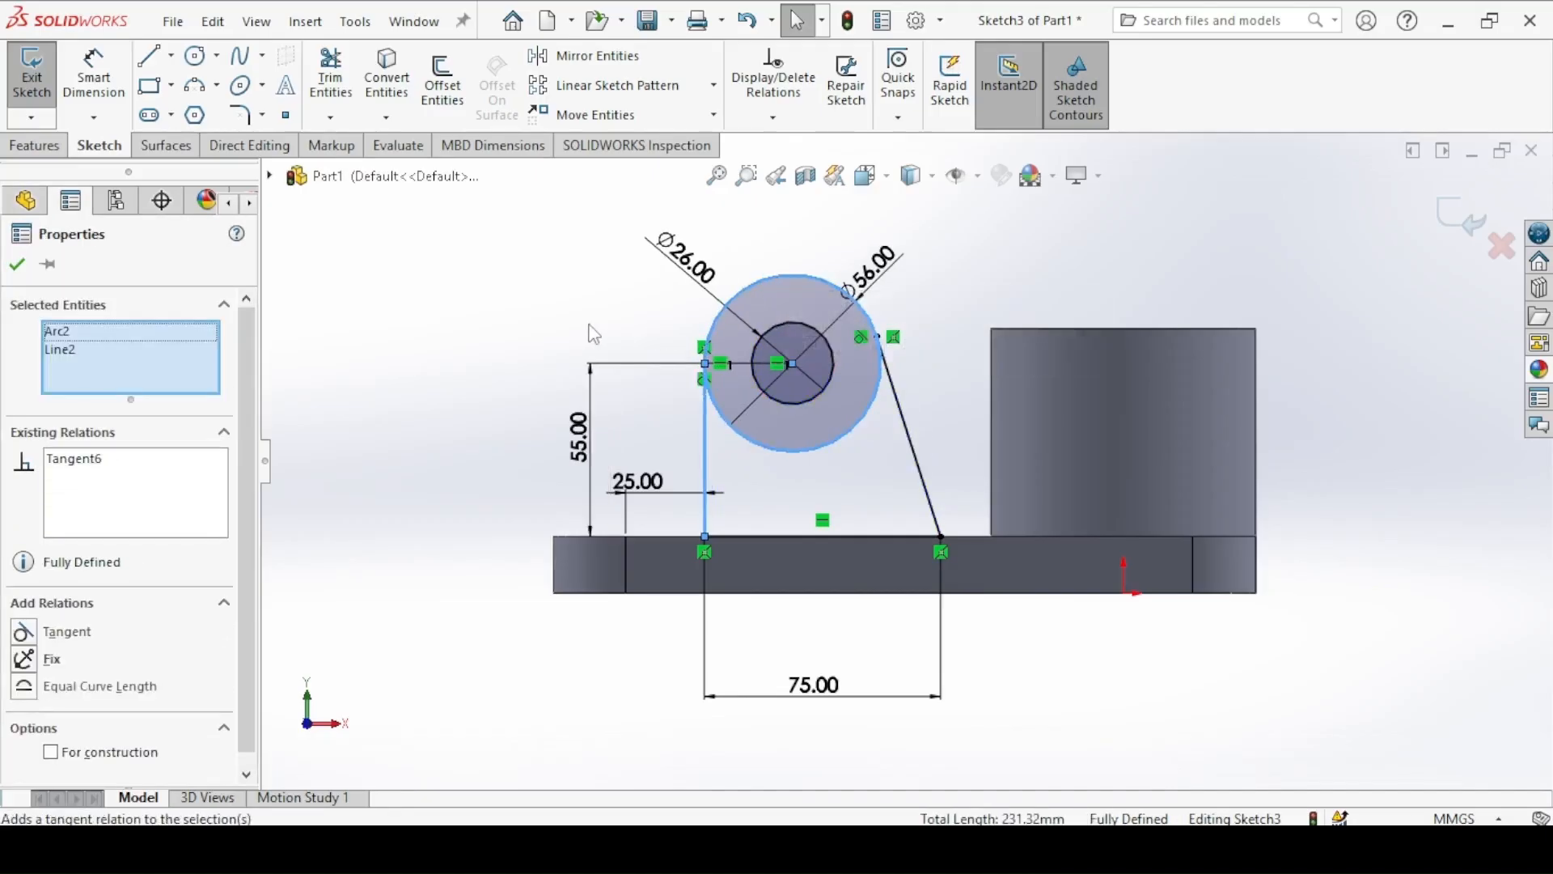
{"action": "left_click", "coordinate": [595, 334]}
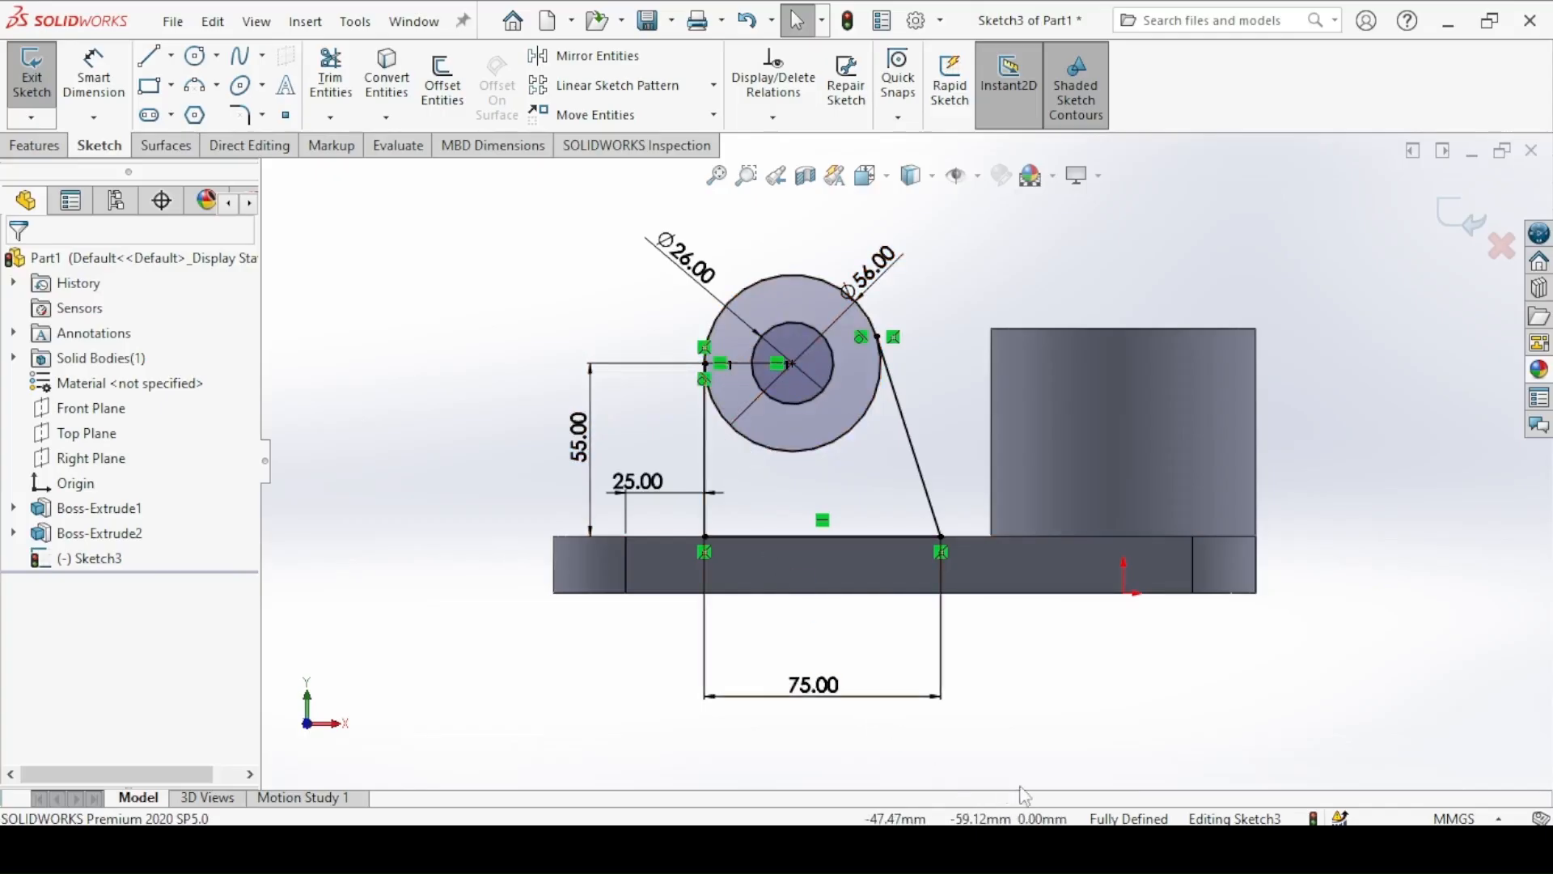
Step: Delete the horizontal relation between the circles' centre and the tangent line's upper end, and shift the circles towards the cylinder
{"action": "left_click", "coordinate": [720, 368]}
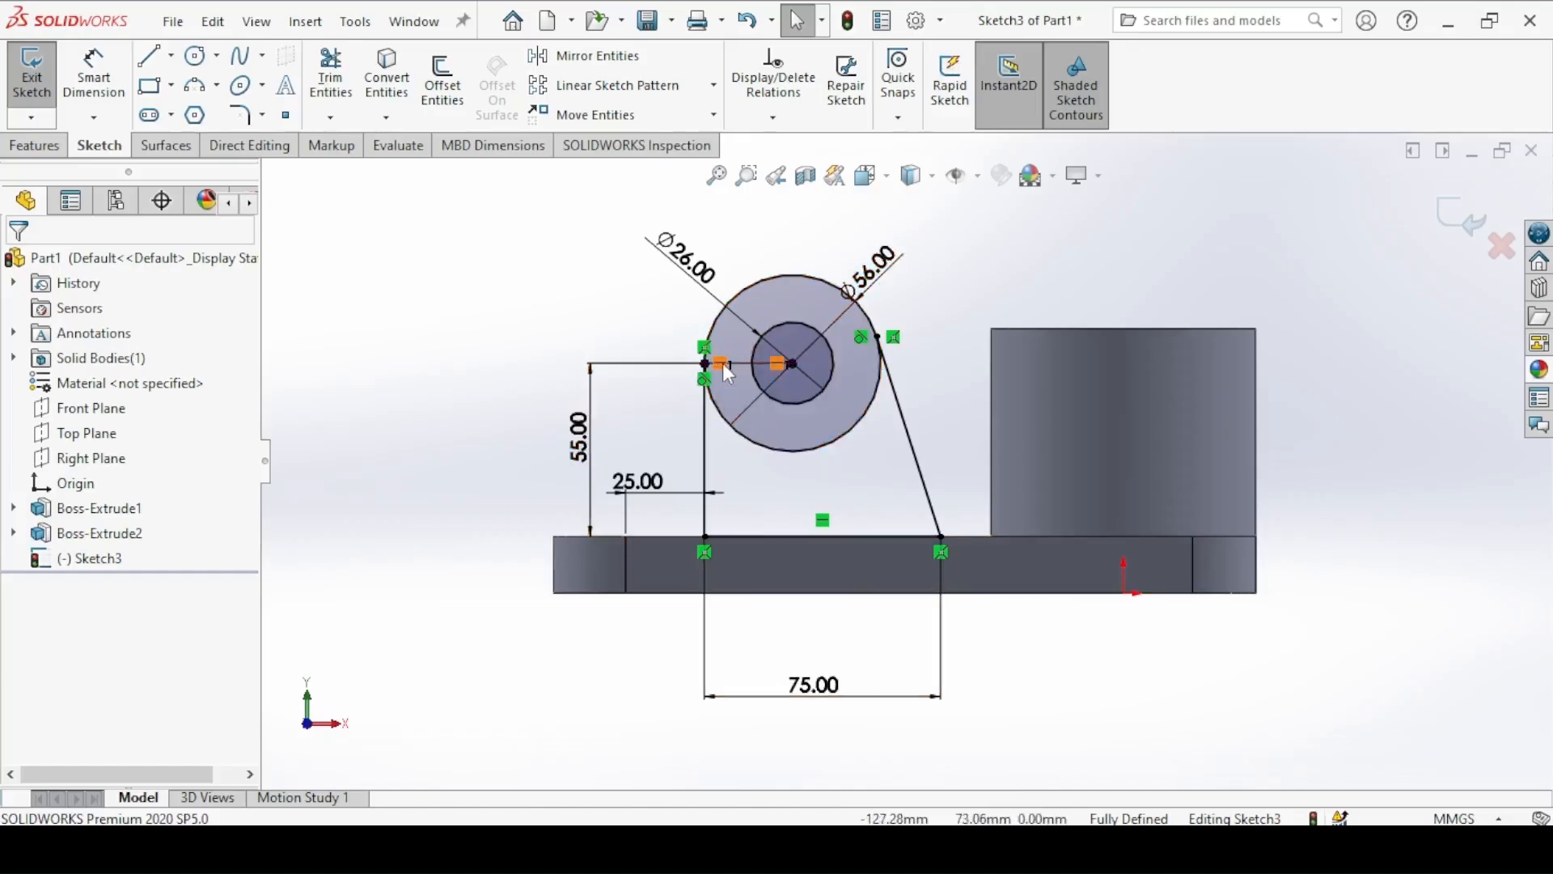
{"action": "key", "text": "Delete"}
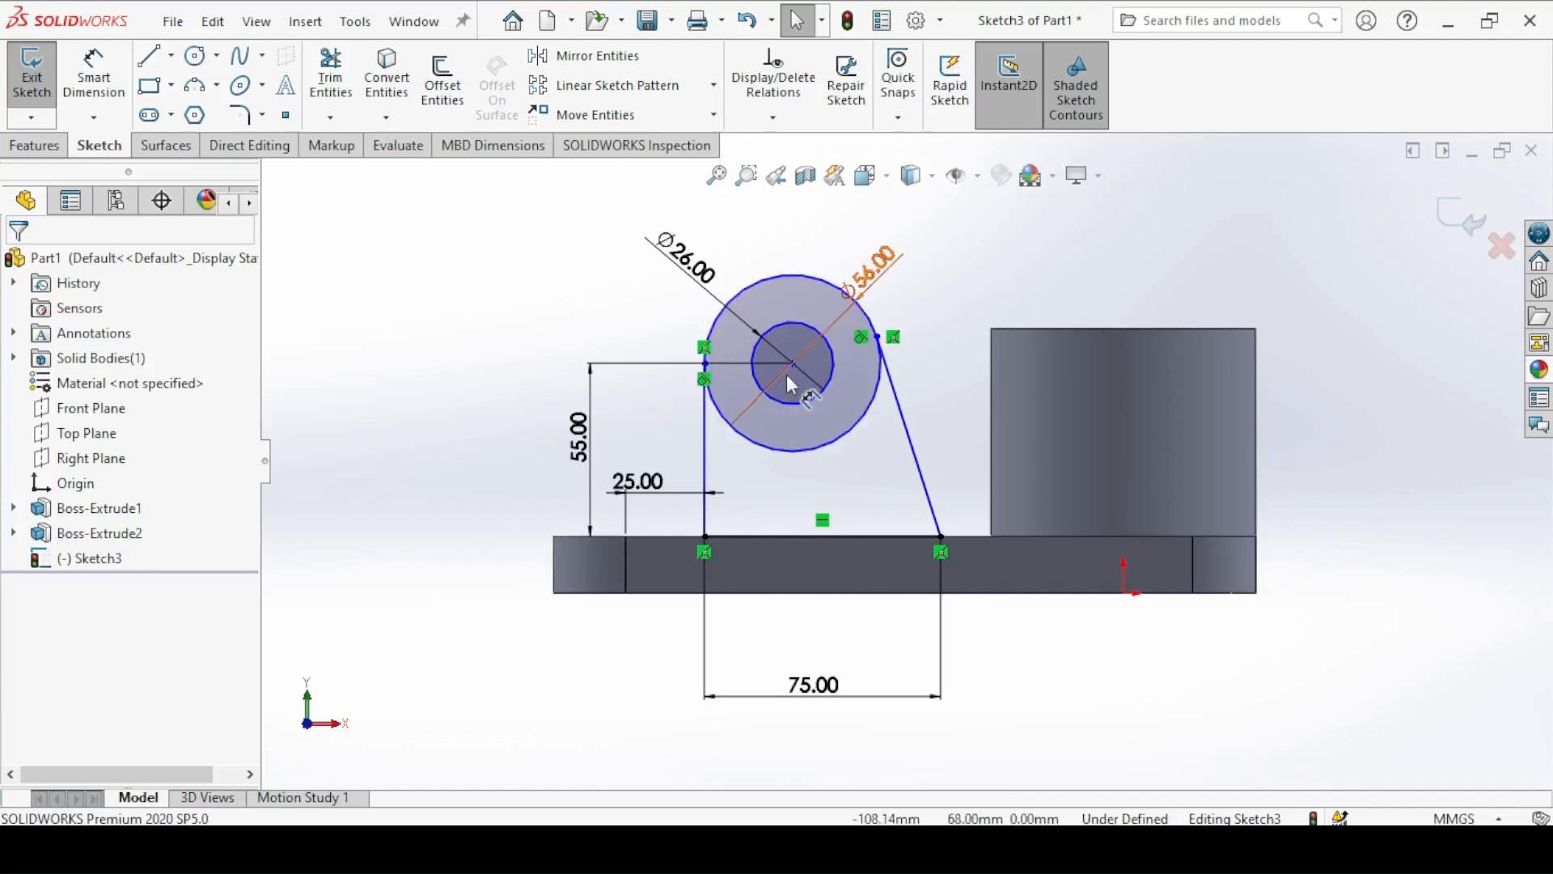
{"action": "left_click_drag", "start_coordinate": [793, 364], "coordinate": [813, 364]}
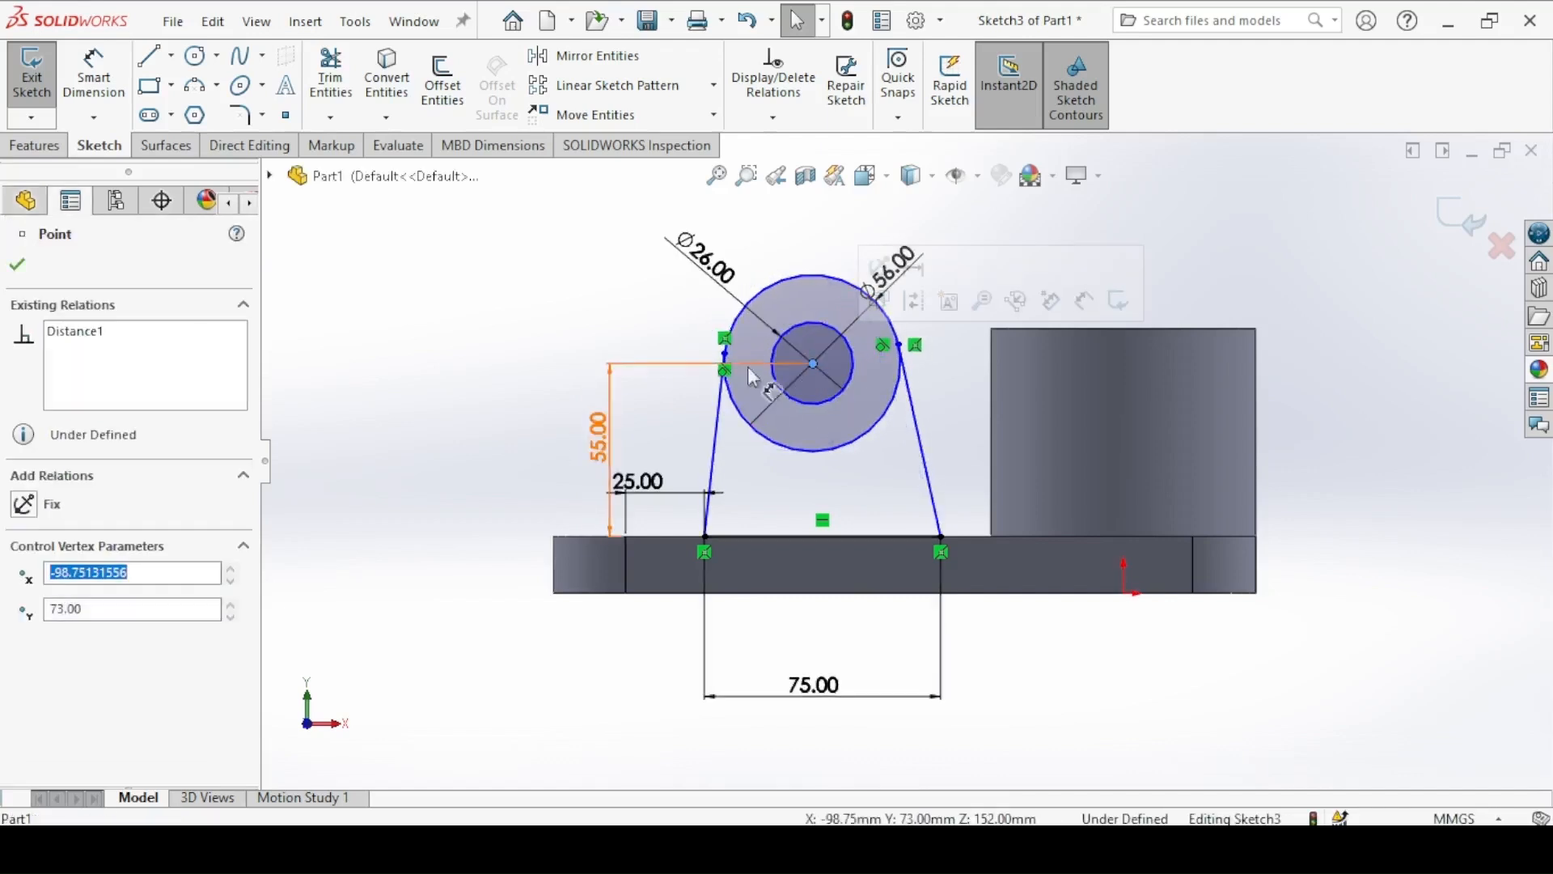
{"action": "left_click", "coordinate": [589, 347]}
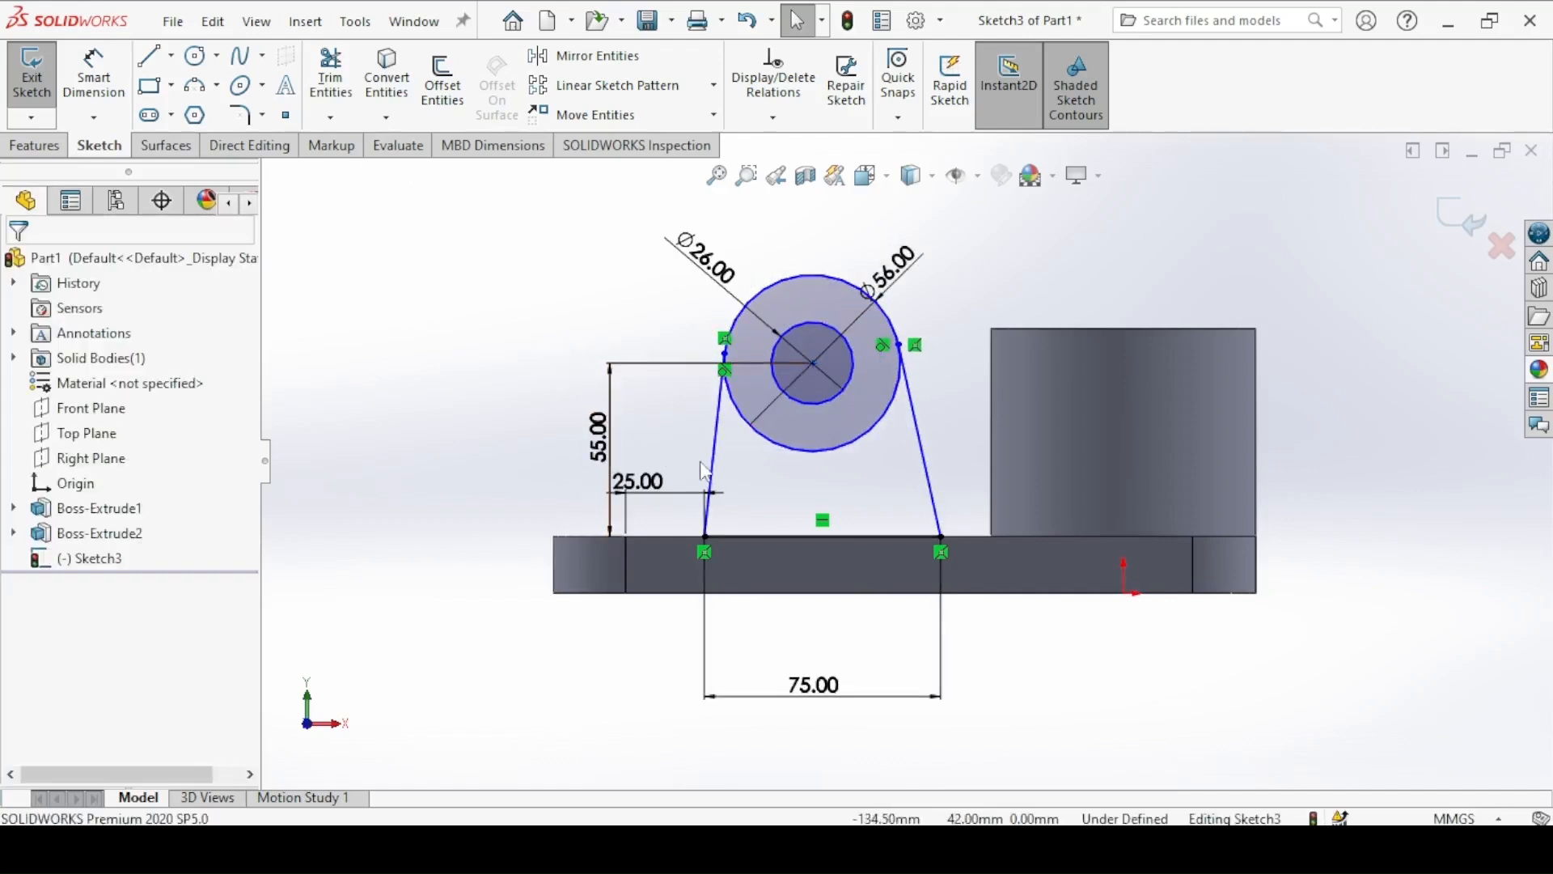
Step: Add an equal-length relation between the two sloped side lines
{"action": "left_click", "coordinate": [716, 437]}
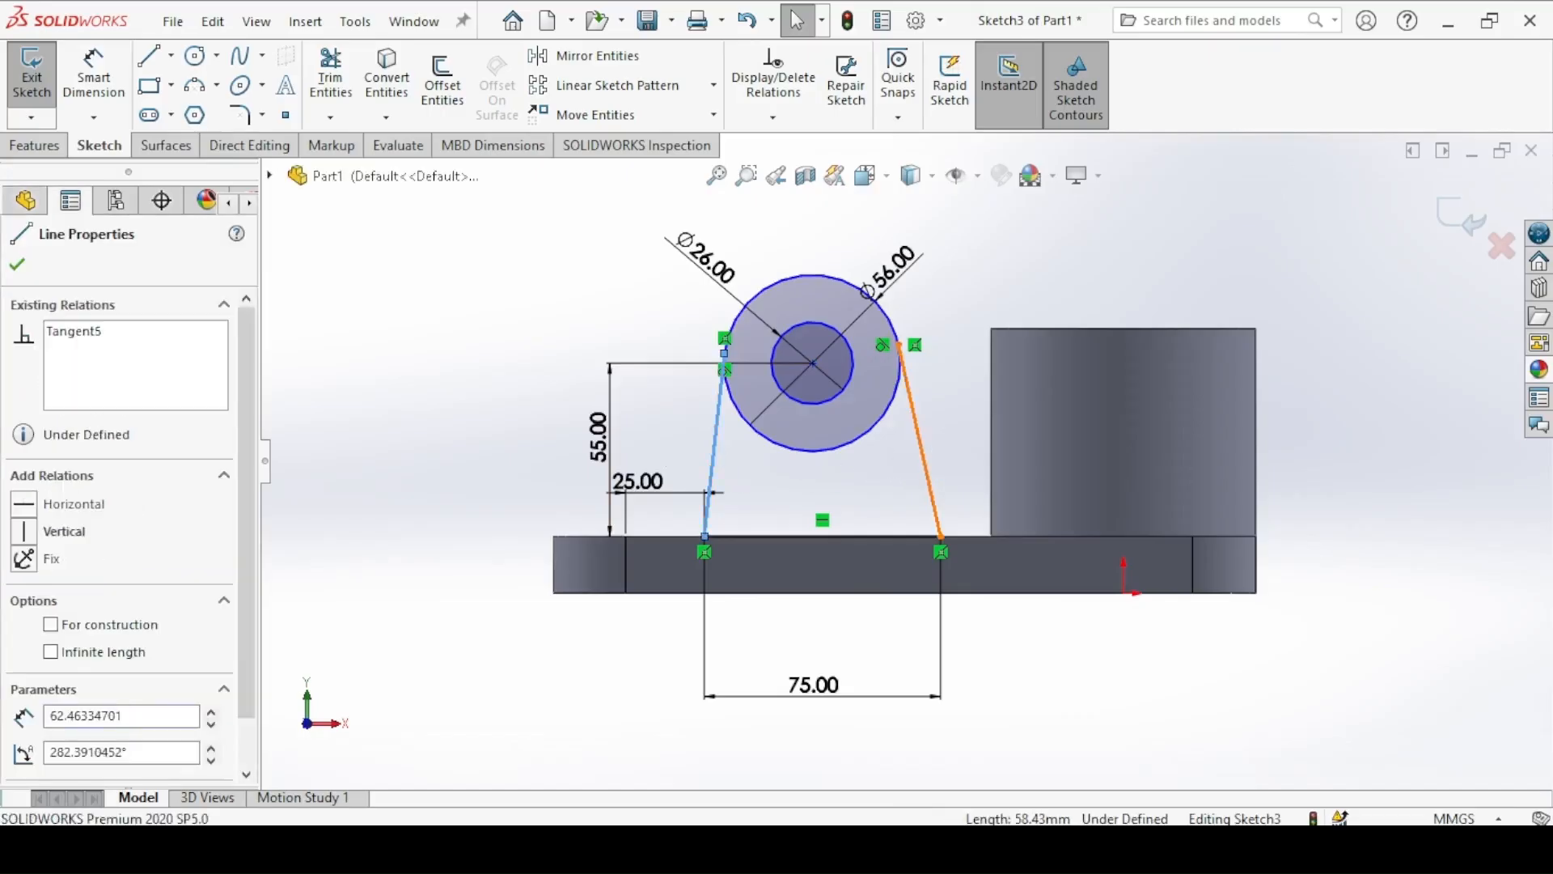
{"action": "left_click", "coordinate": [912, 396], "text": "ctrl"}
{"action": "left_click", "coordinate": [1174, 352]}
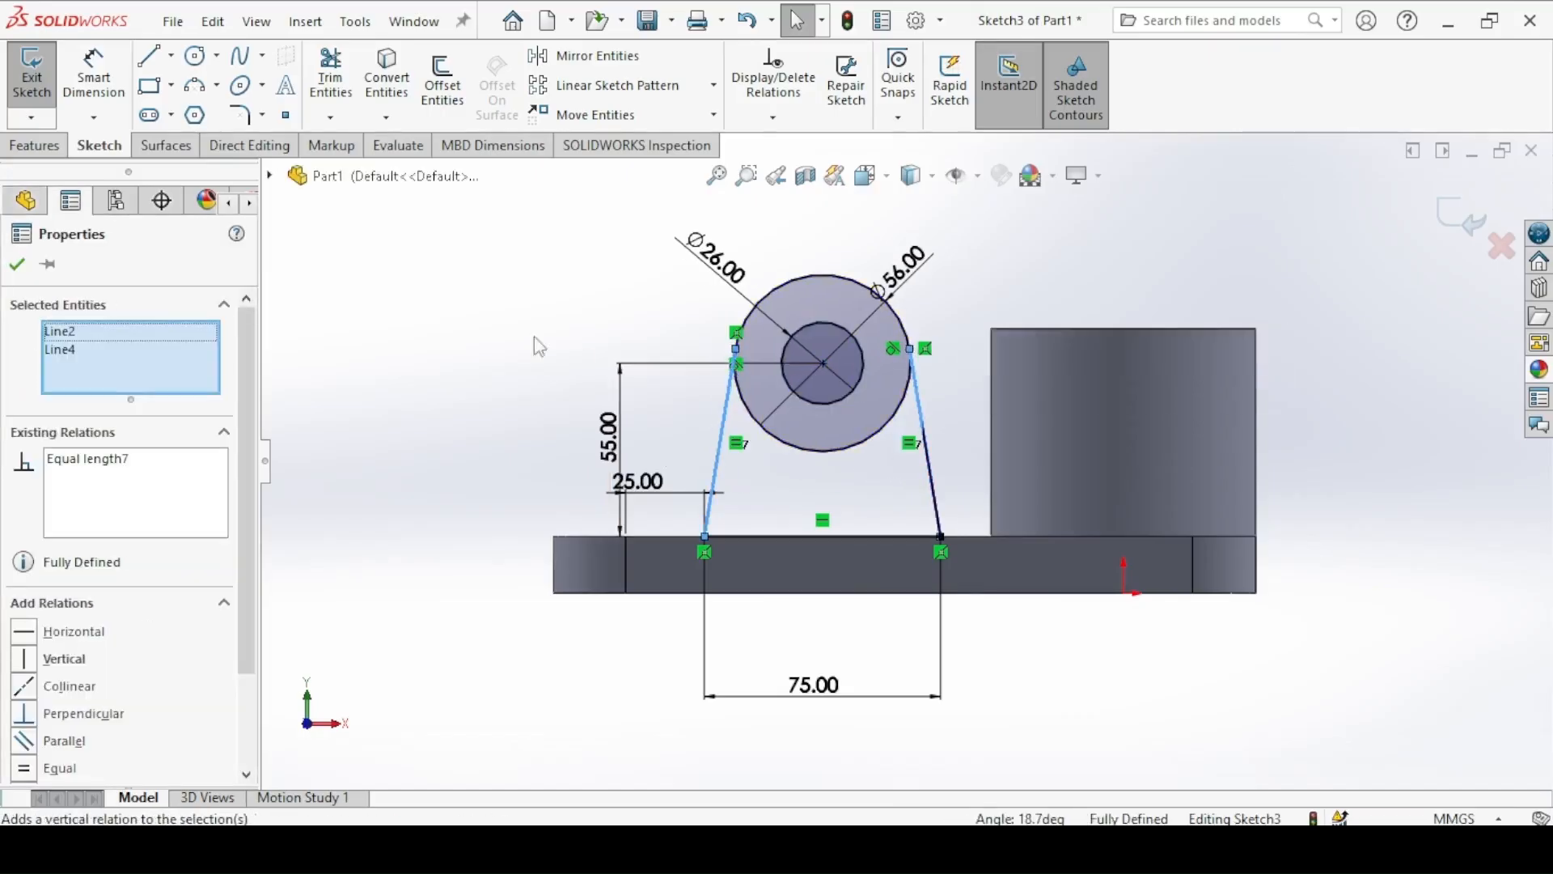
{"action": "left_click", "coordinate": [451, 337]}
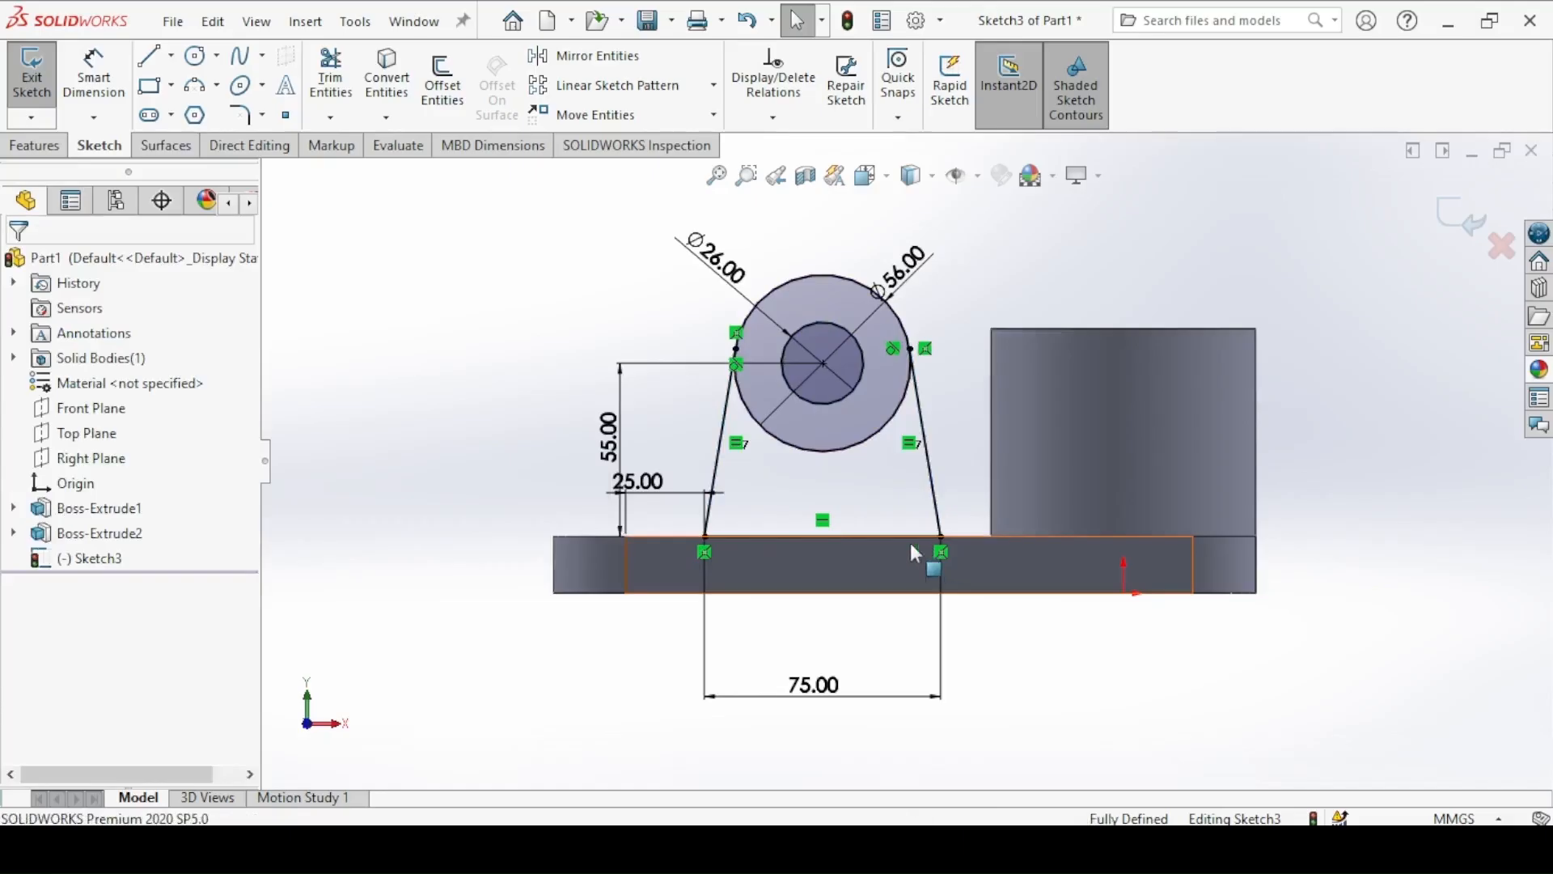
Step: Exit the sketch and extrude the region below the outer circle as a blind 18 mm boss, with the direction reversed over the plate
{"action": "left_click", "coordinate": [36, 87]}
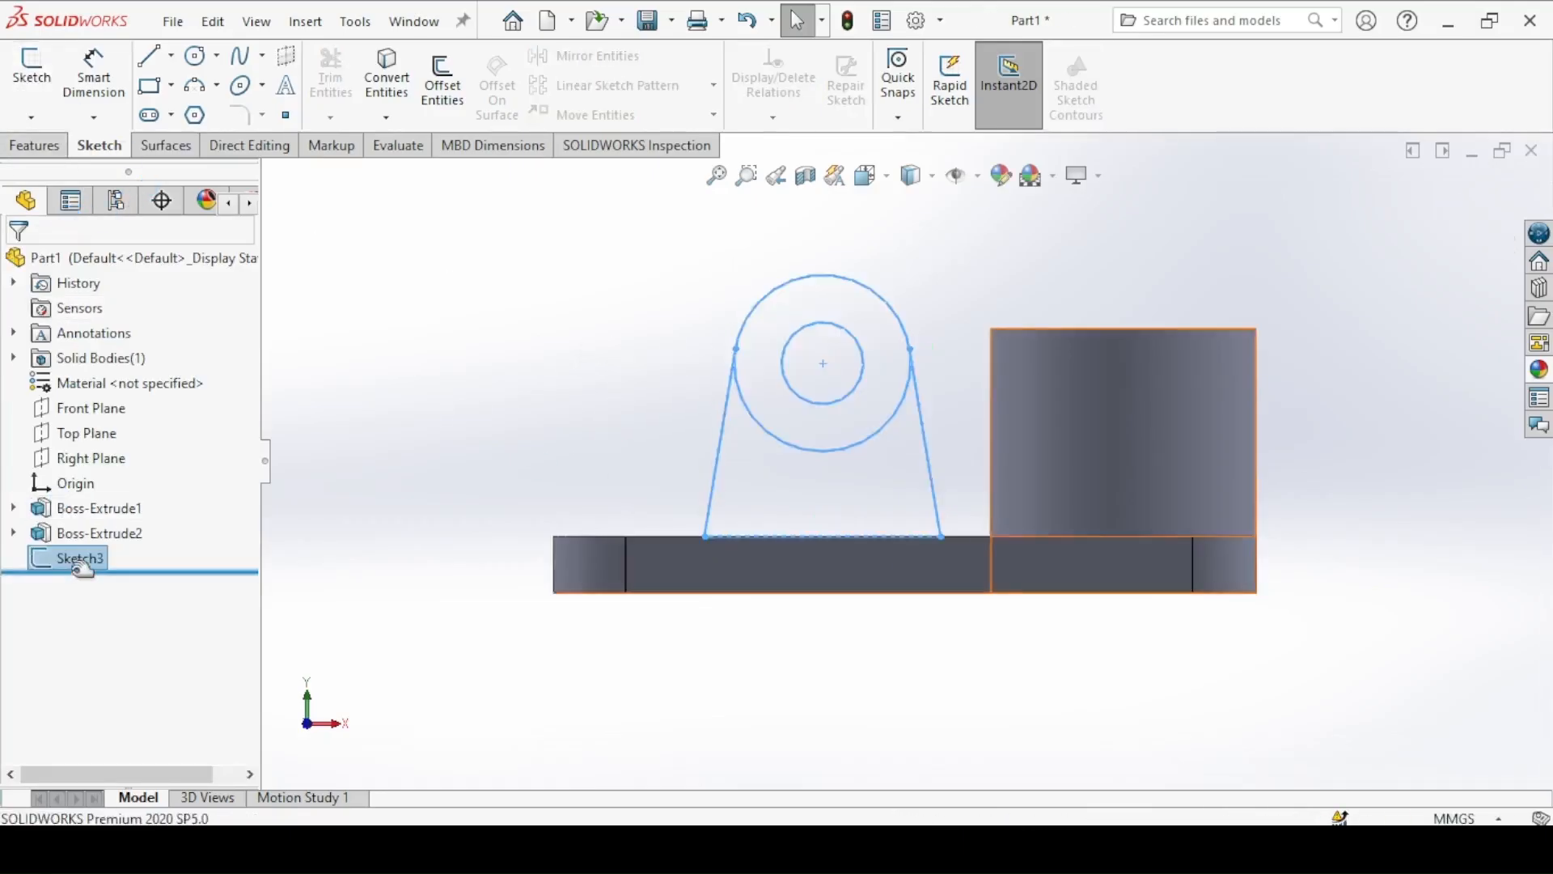
{"action": "left_click", "coordinate": [34, 145]}
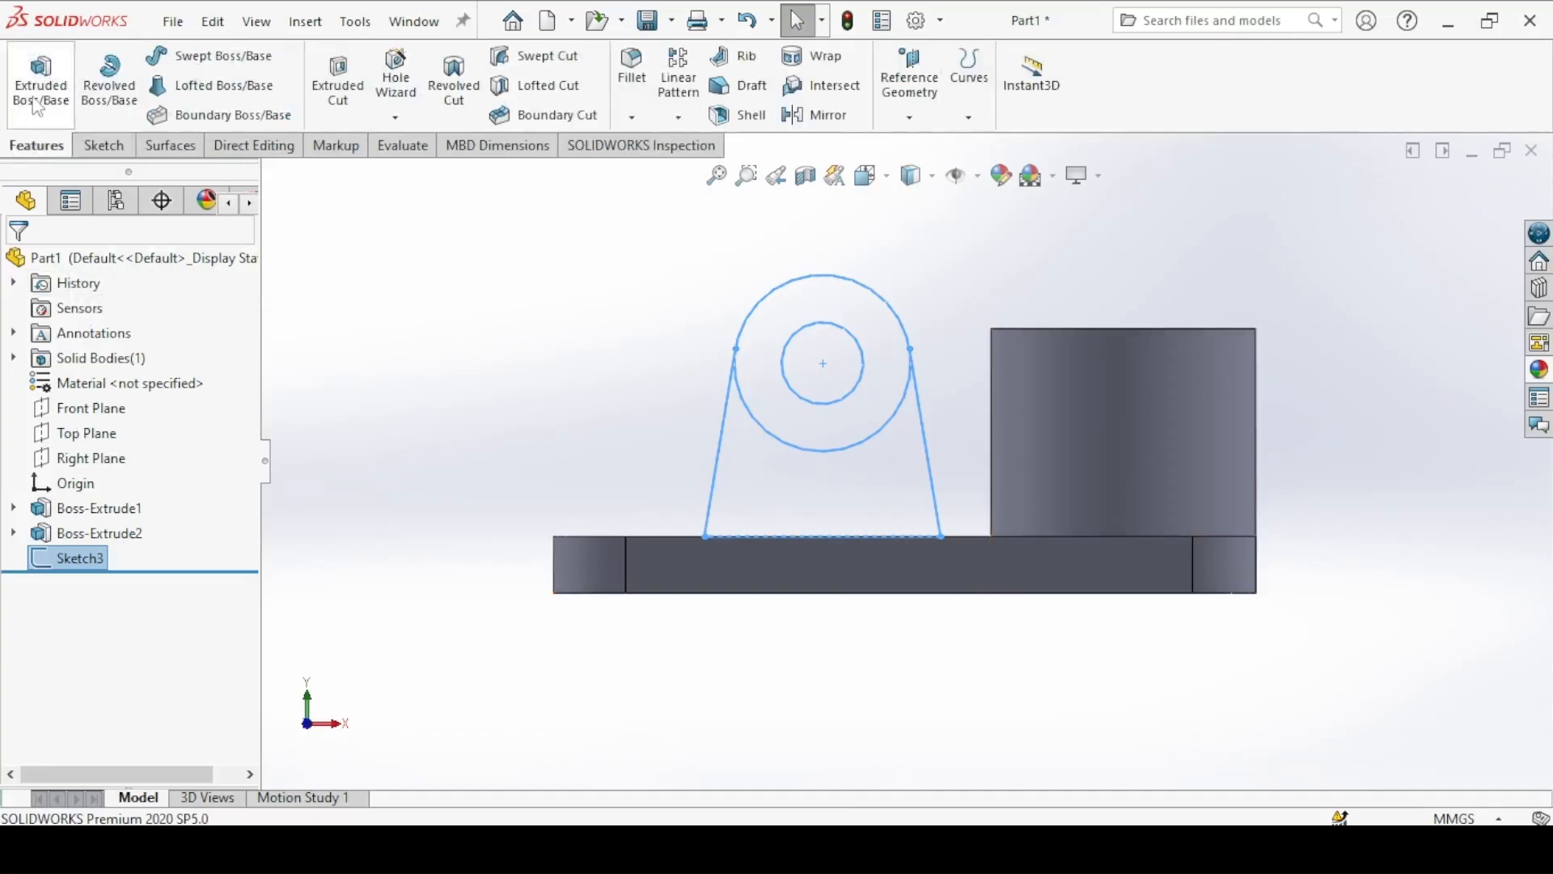
{"action": "left_click", "coordinate": [40, 81]}
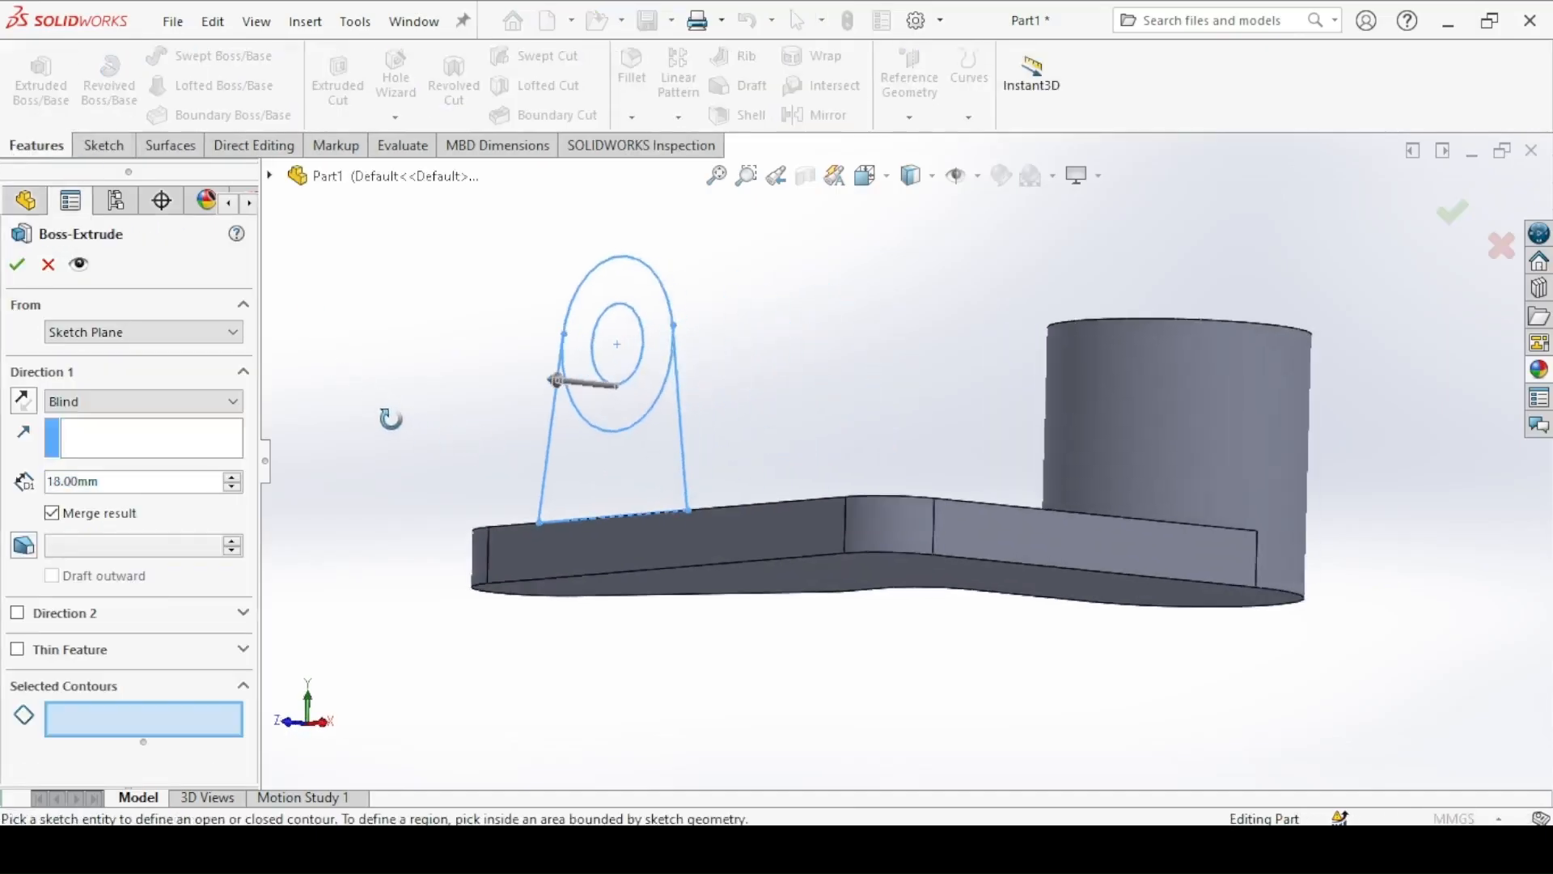
{"action": "left_click", "coordinate": [576, 457]}
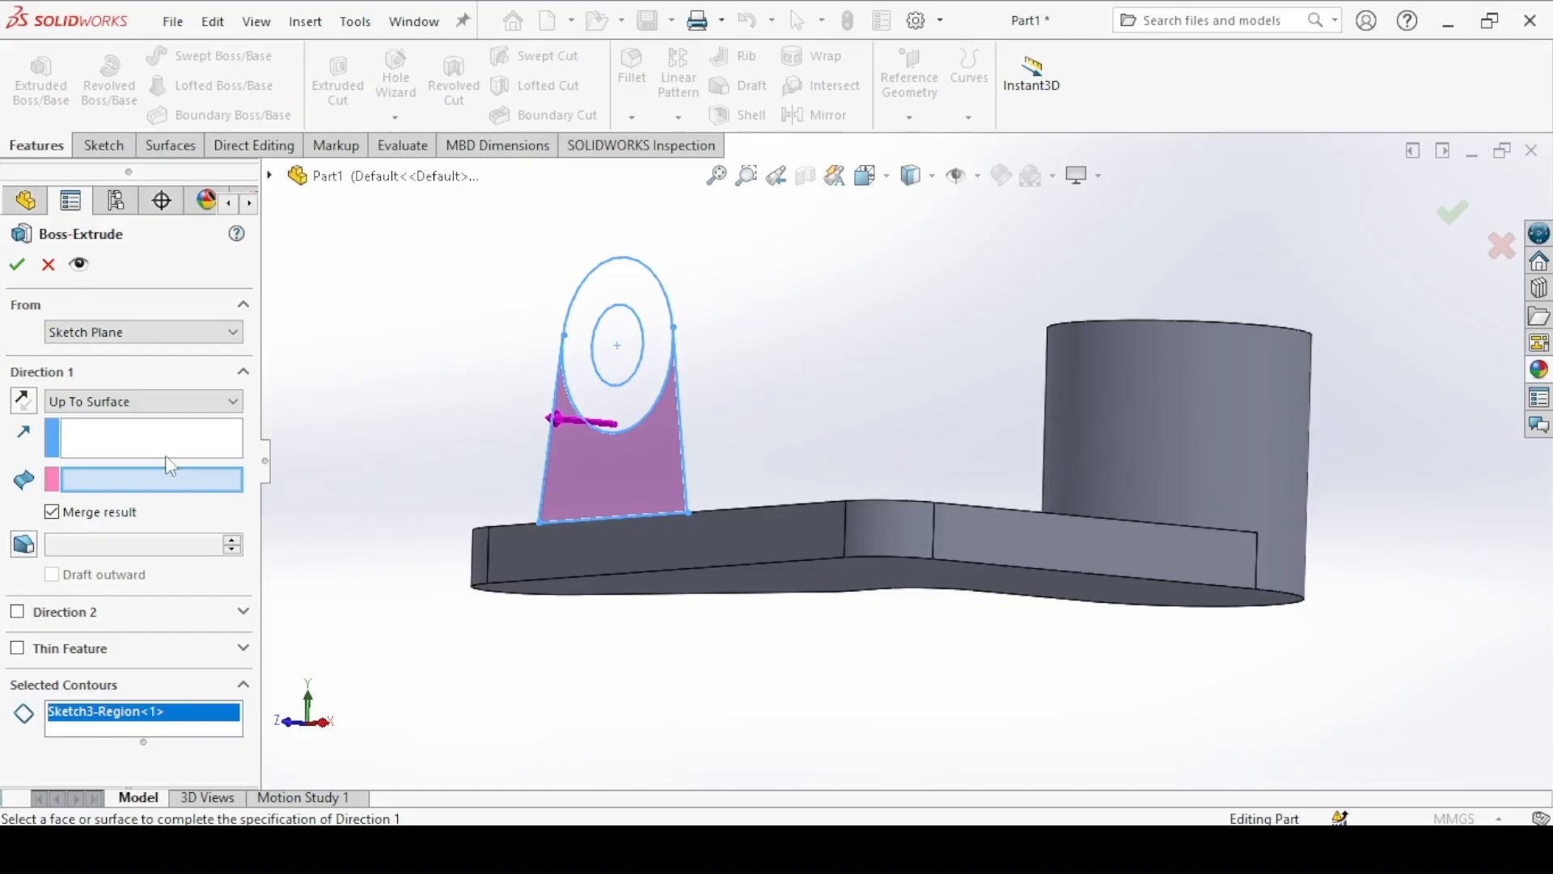
{"action": "left_click", "coordinate": [24, 414]}
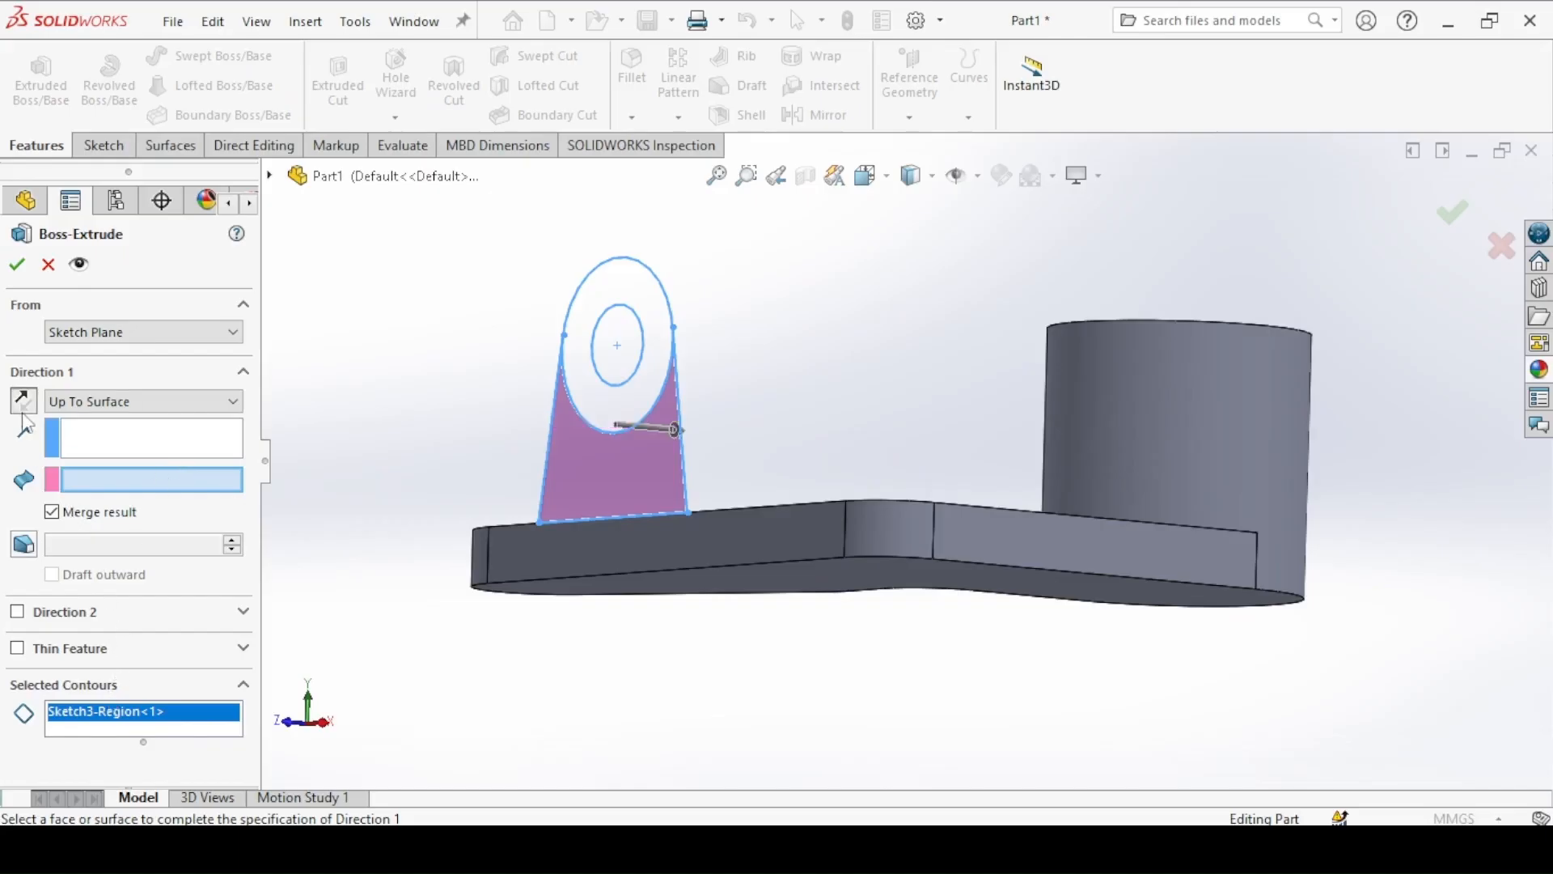
{"action": "left_click", "coordinate": [65, 404]}
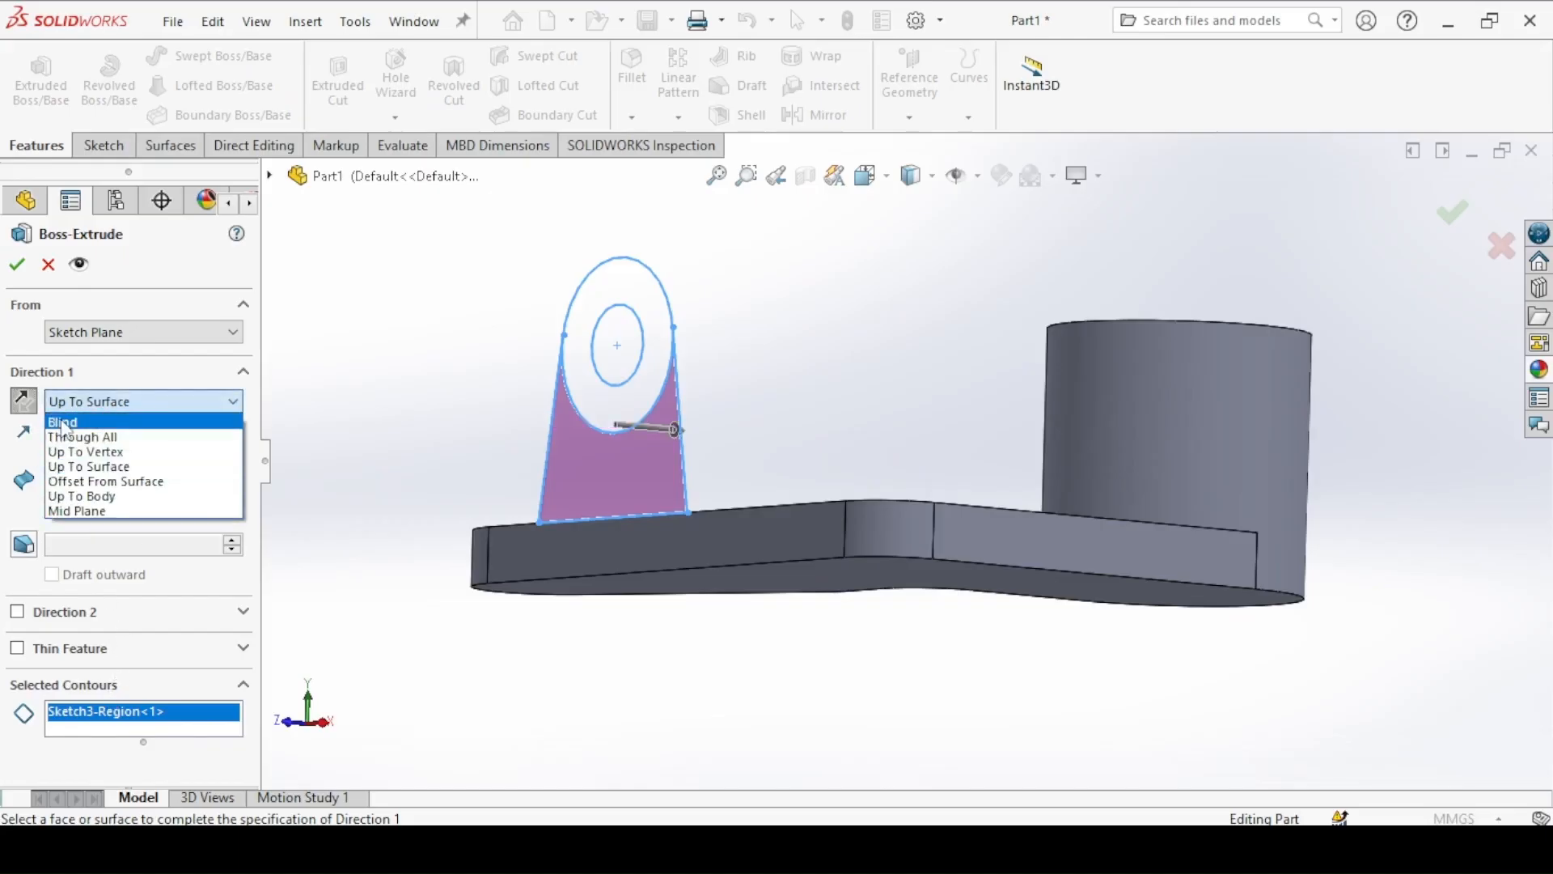
{"action": "left_click", "coordinate": [69, 422]}
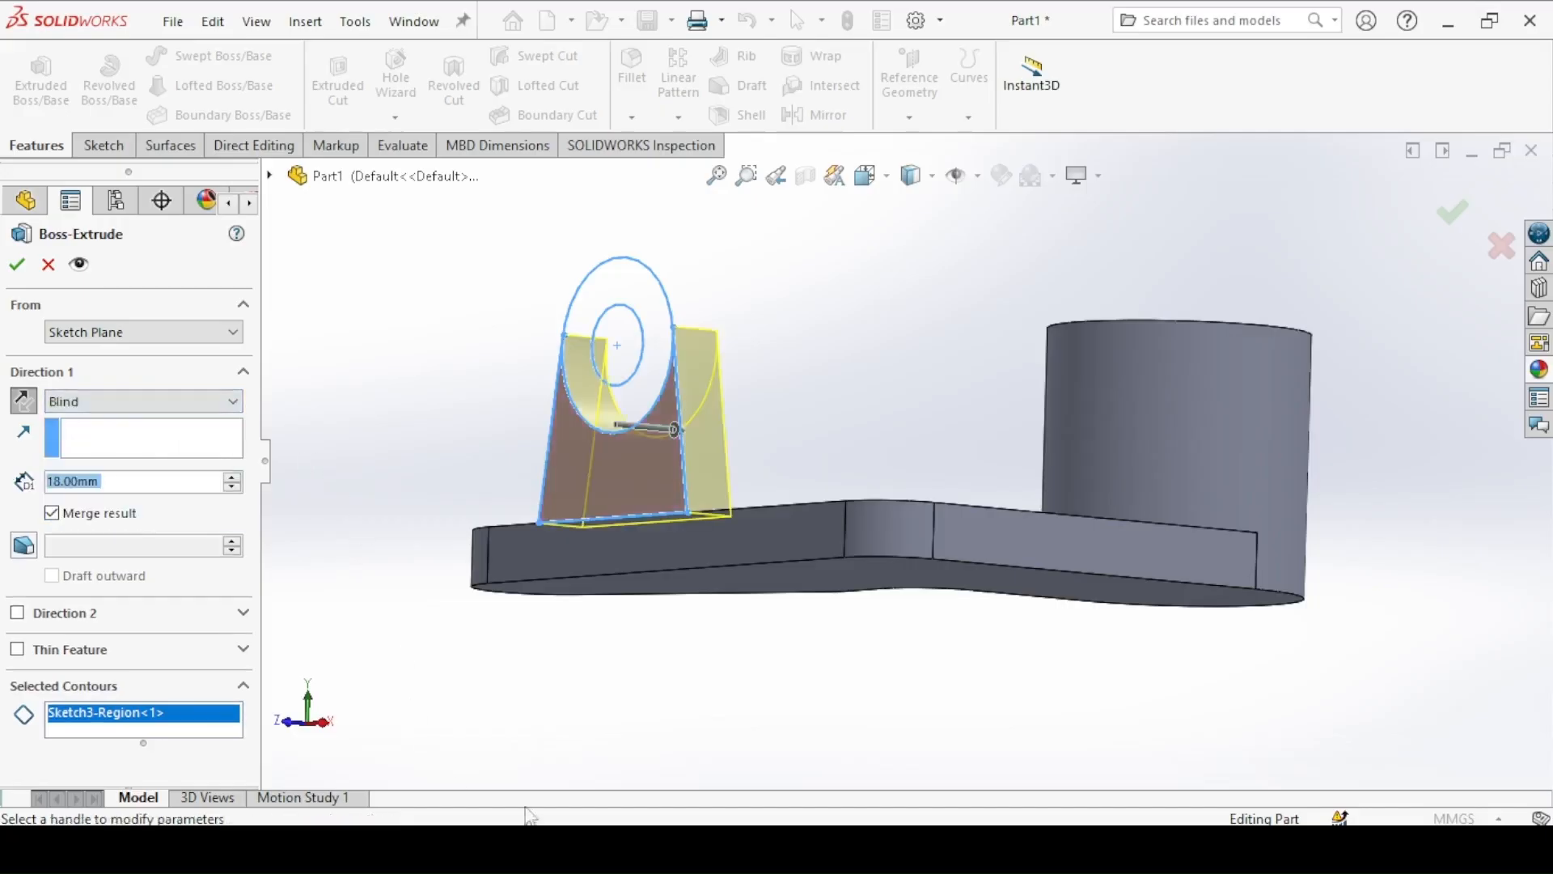
{"action": "left_click", "coordinate": [526, 845]}
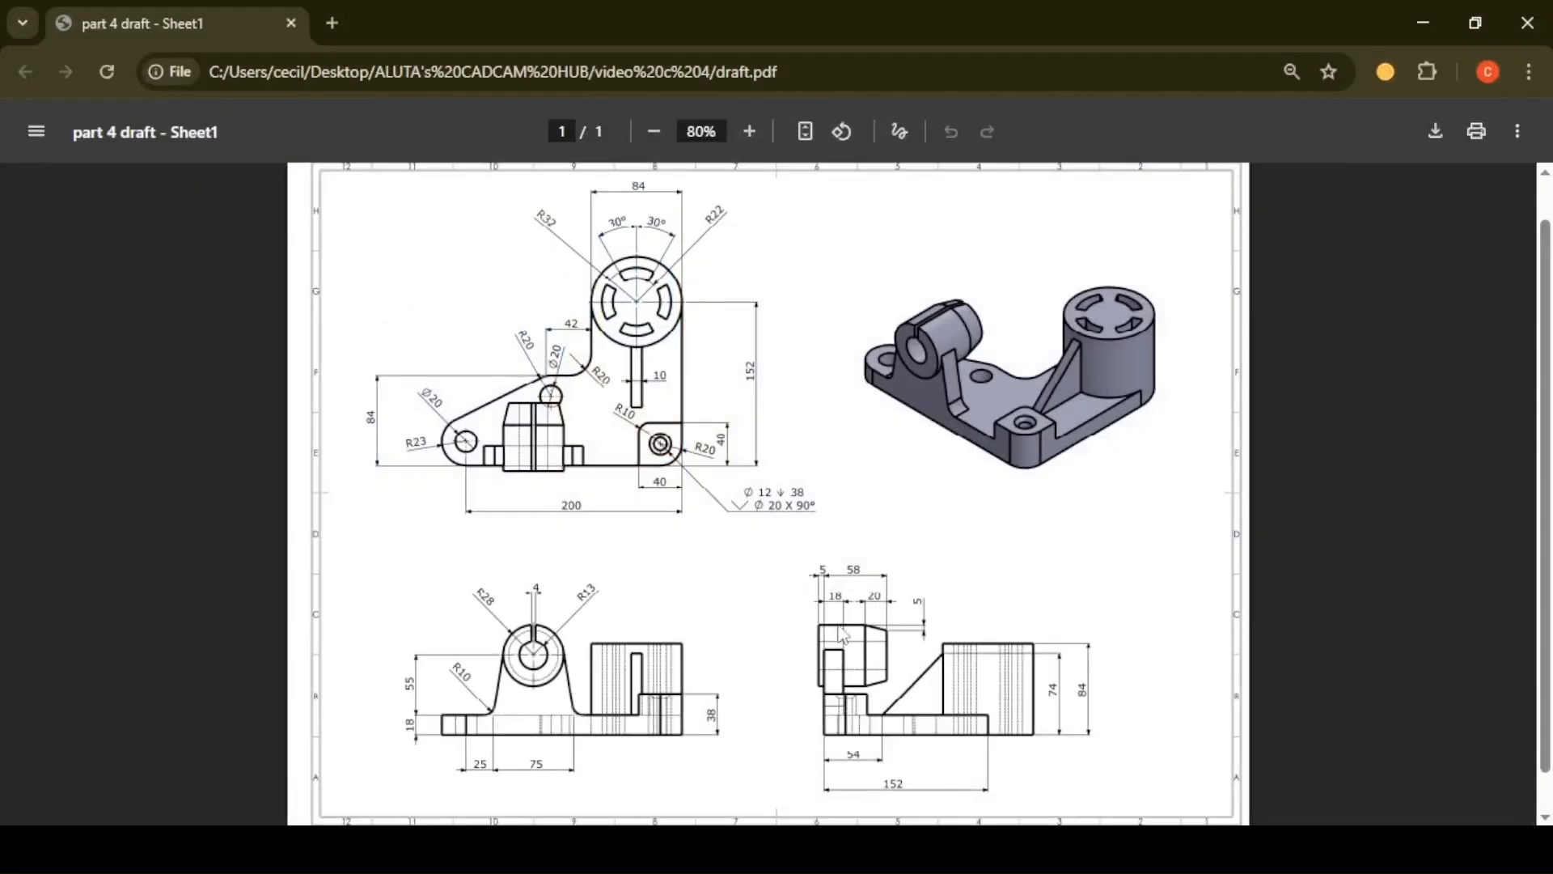
{"action": "key", "text": "alt+Tab"}
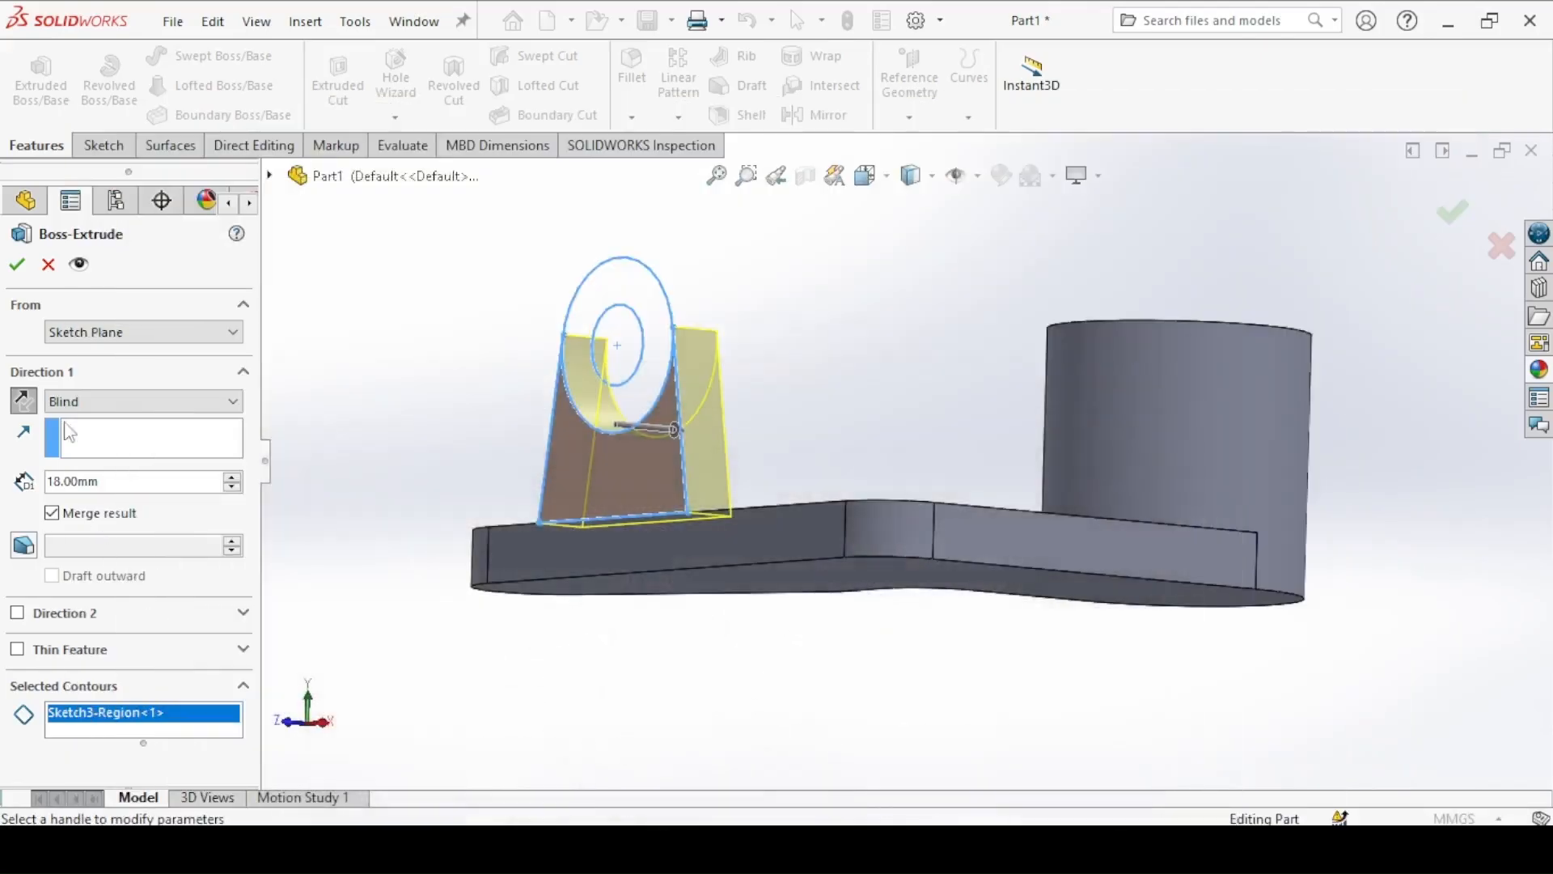
{"action": "key", "text": "Return"}
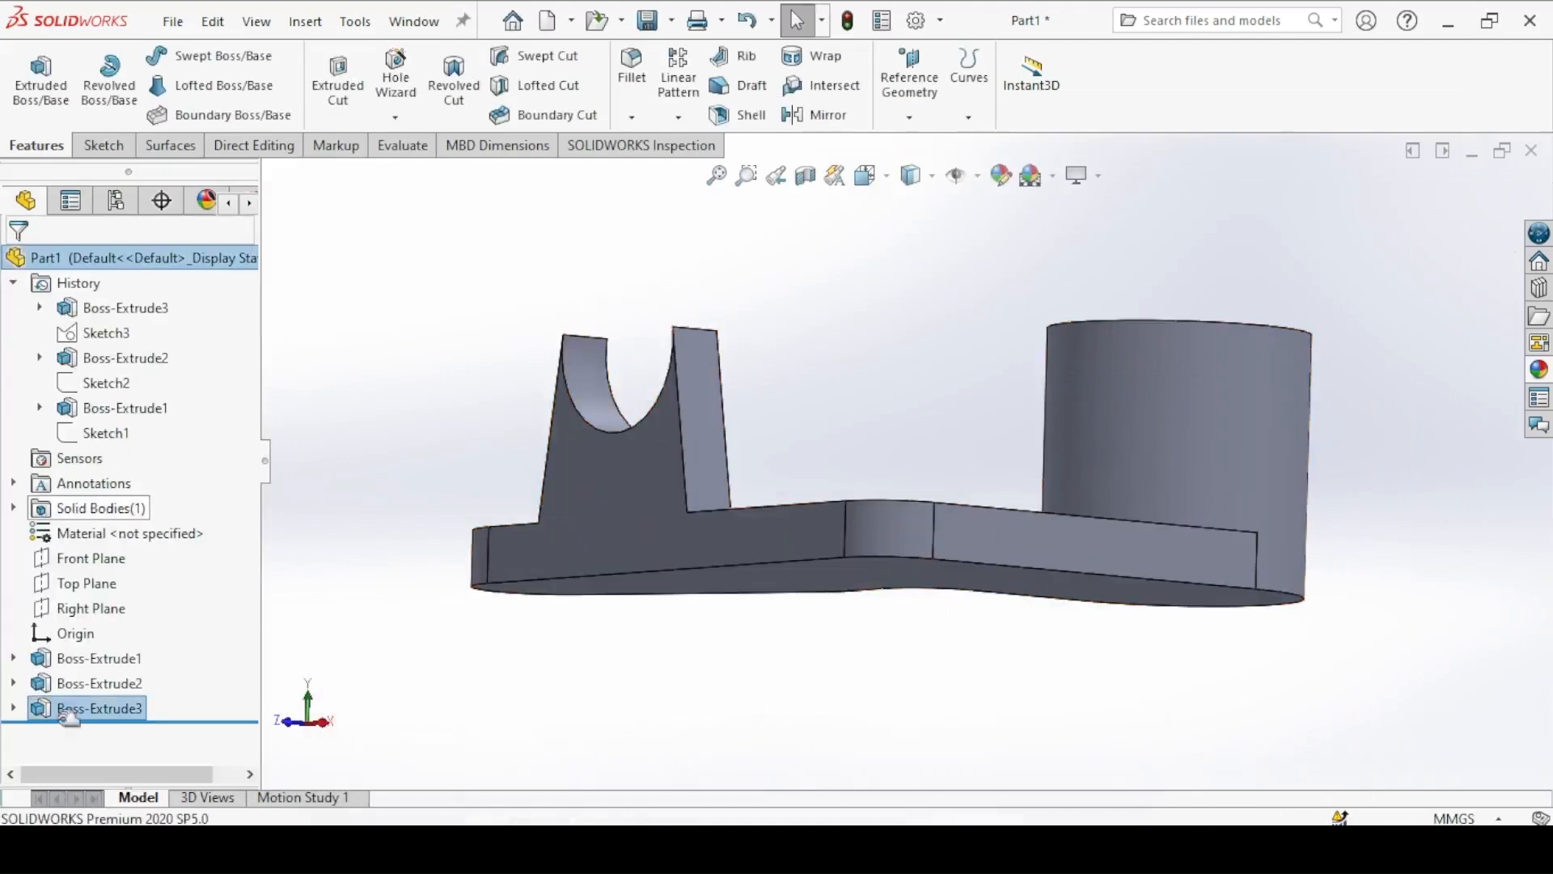
Step: Extrude the ring region between the support sketch's two circles as a blind boss, reversed over the plate, with a depth of 58 mm
{"action": "left_click", "coordinate": [89, 734]}
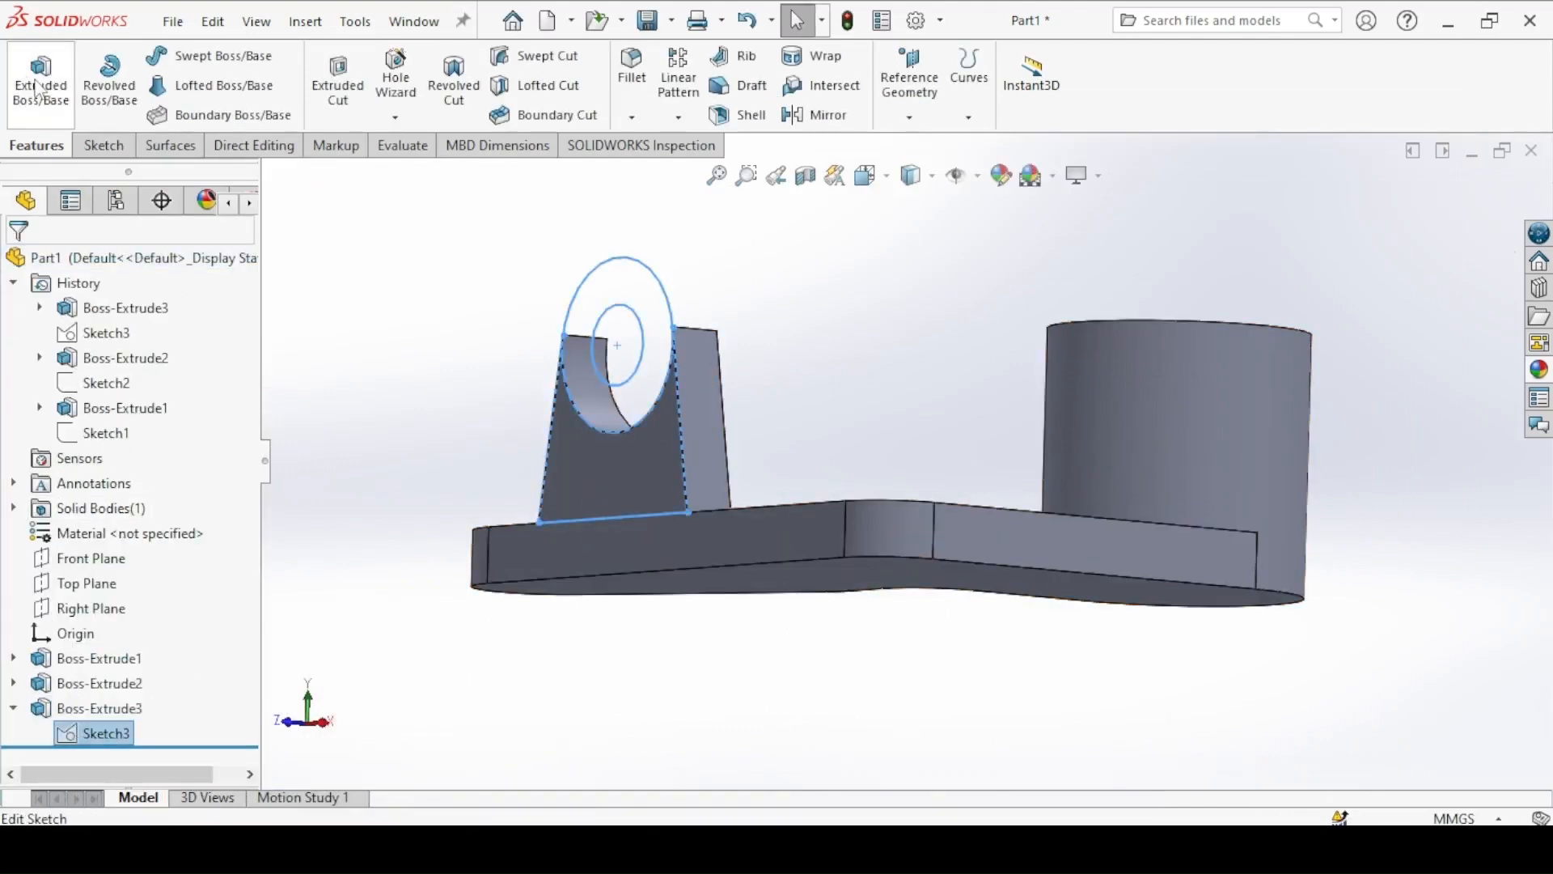
{"action": "left_click", "coordinate": [38, 88]}
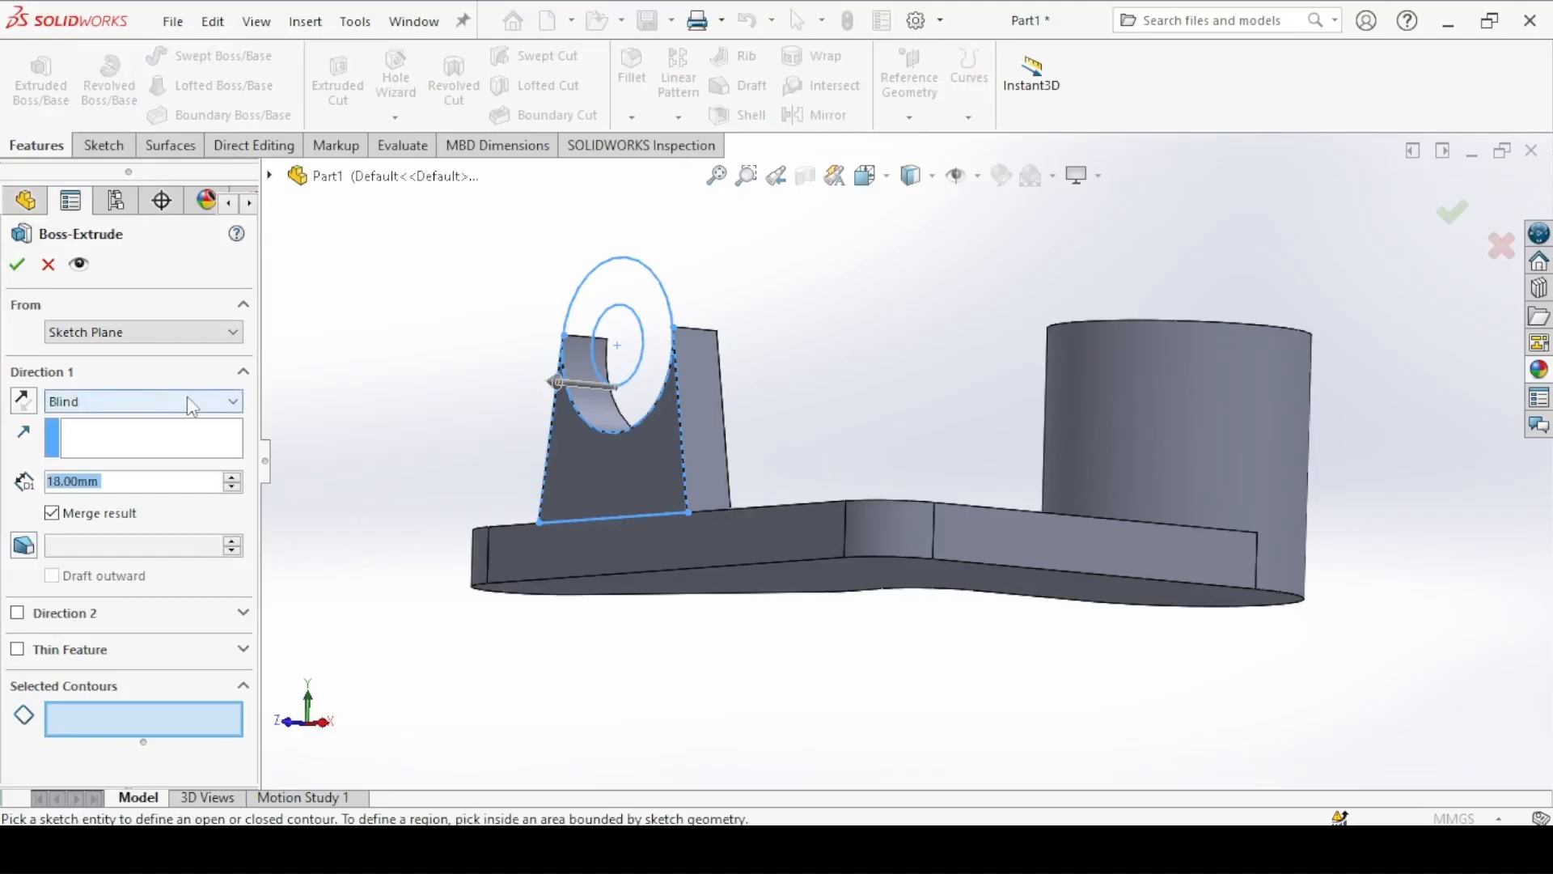
{"action": "left_click", "coordinate": [629, 296]}
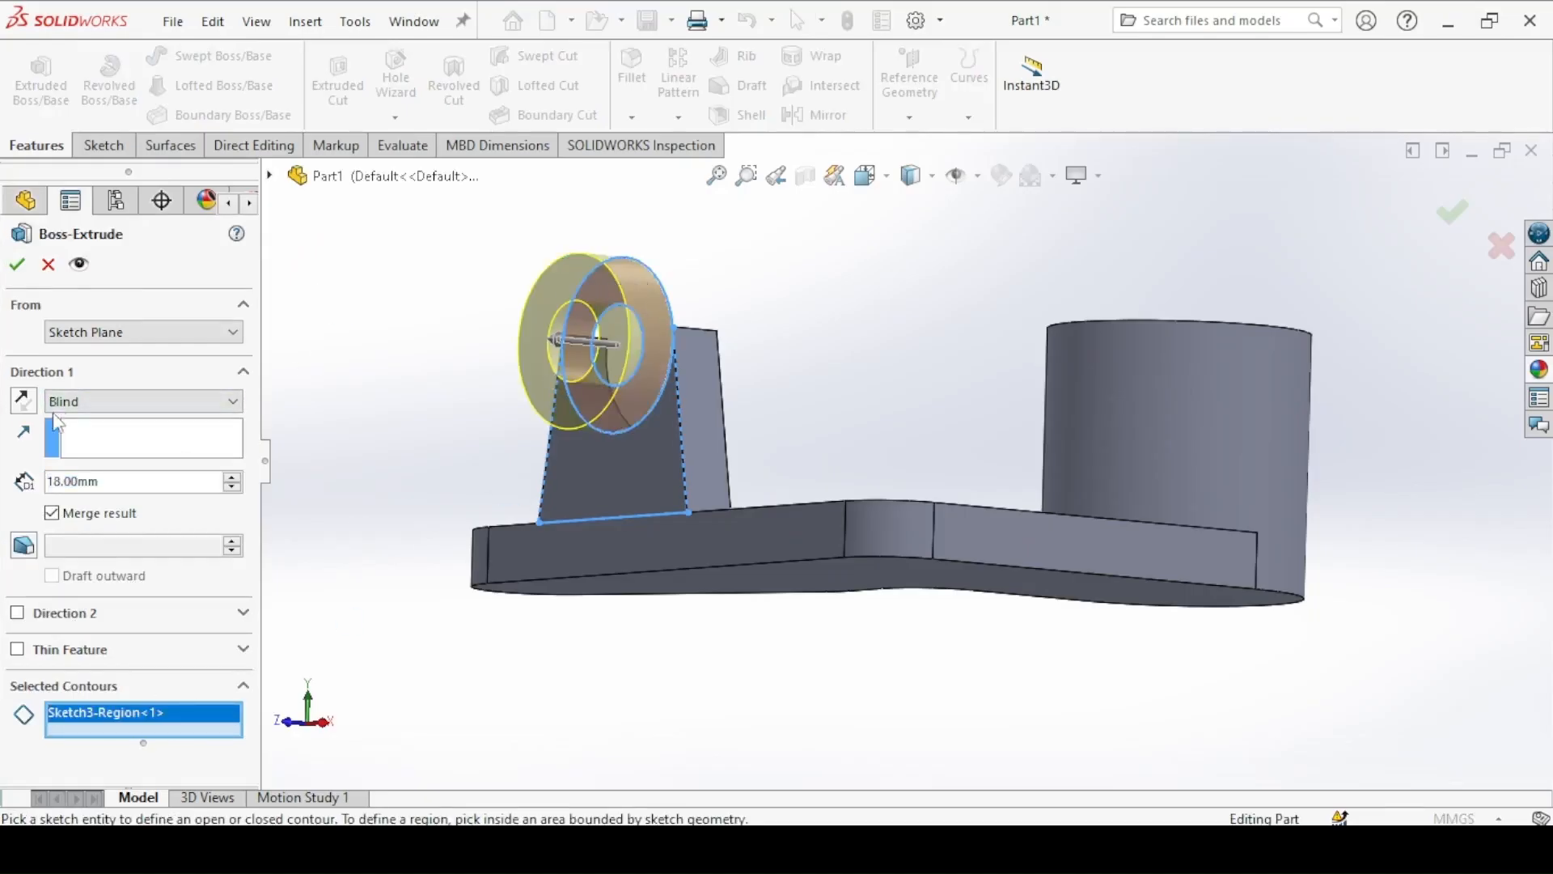
{"action": "left_click", "coordinate": [24, 402]}
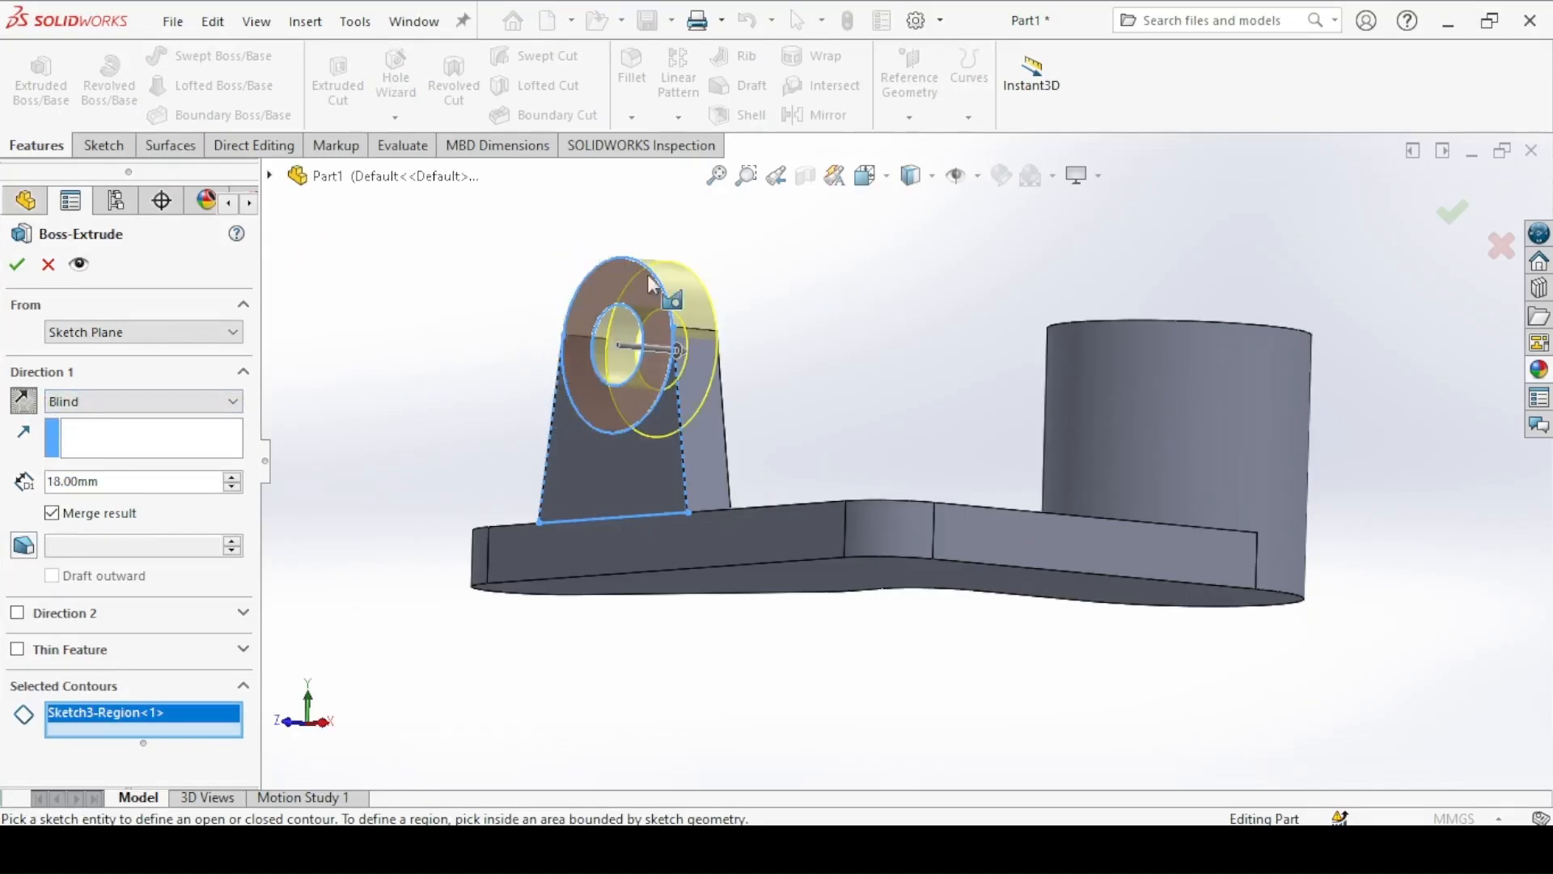
{"action": "middle_click_drag", "start_coordinate": [653, 285], "coordinate": [622, 370]}
{"action": "key", "text": "alt+Tab"}
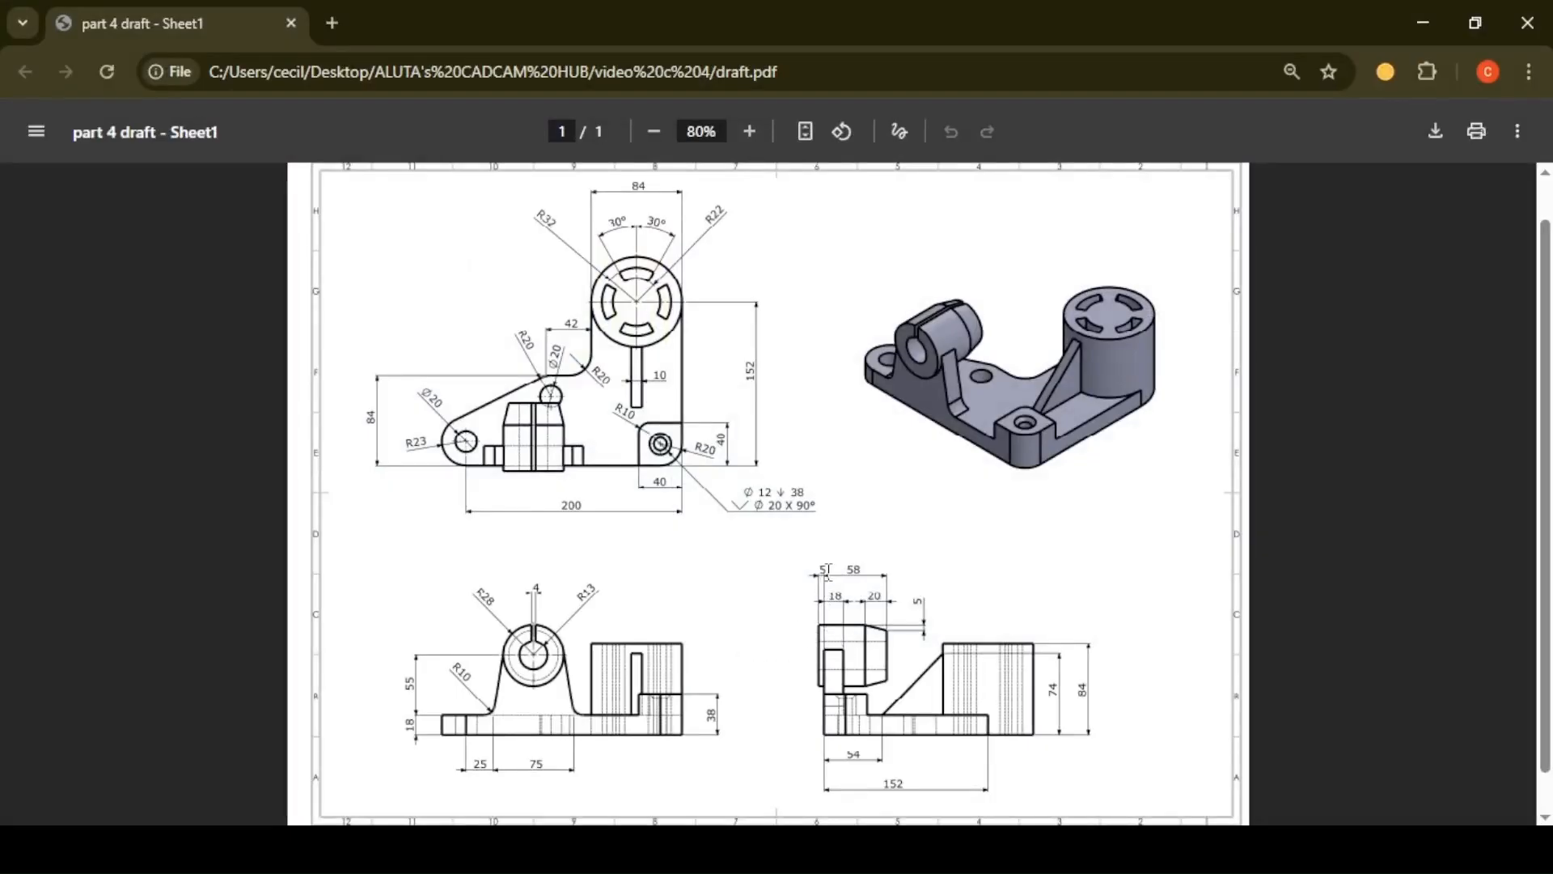
{"action": "key", "text": "alt+Tab"}
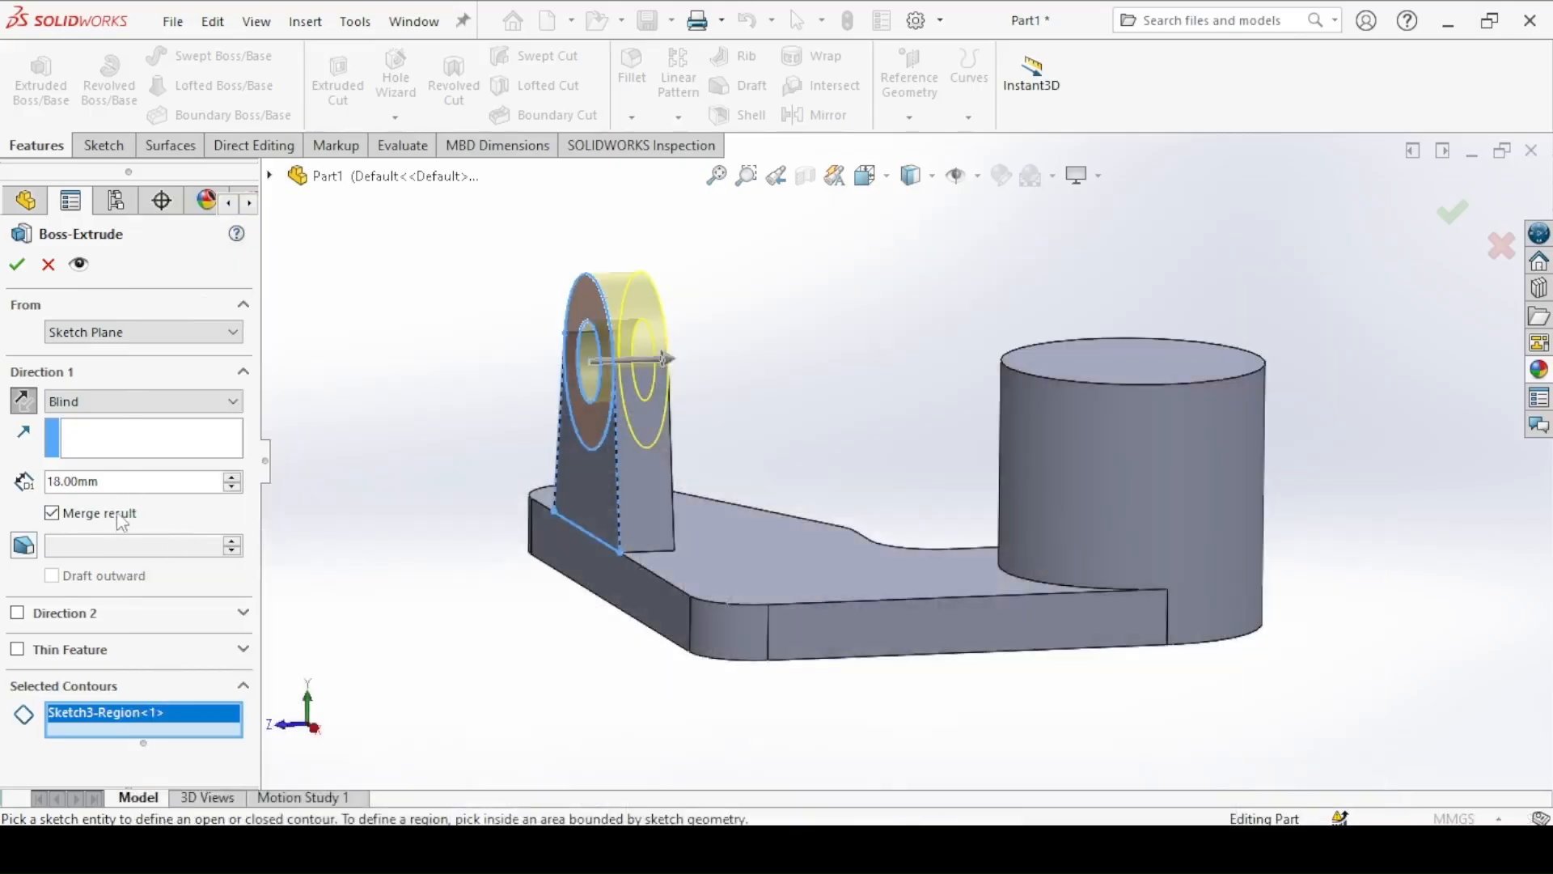
{"action": "double_click", "coordinate": [119, 486]}
{"action": "type", "text": "58"}
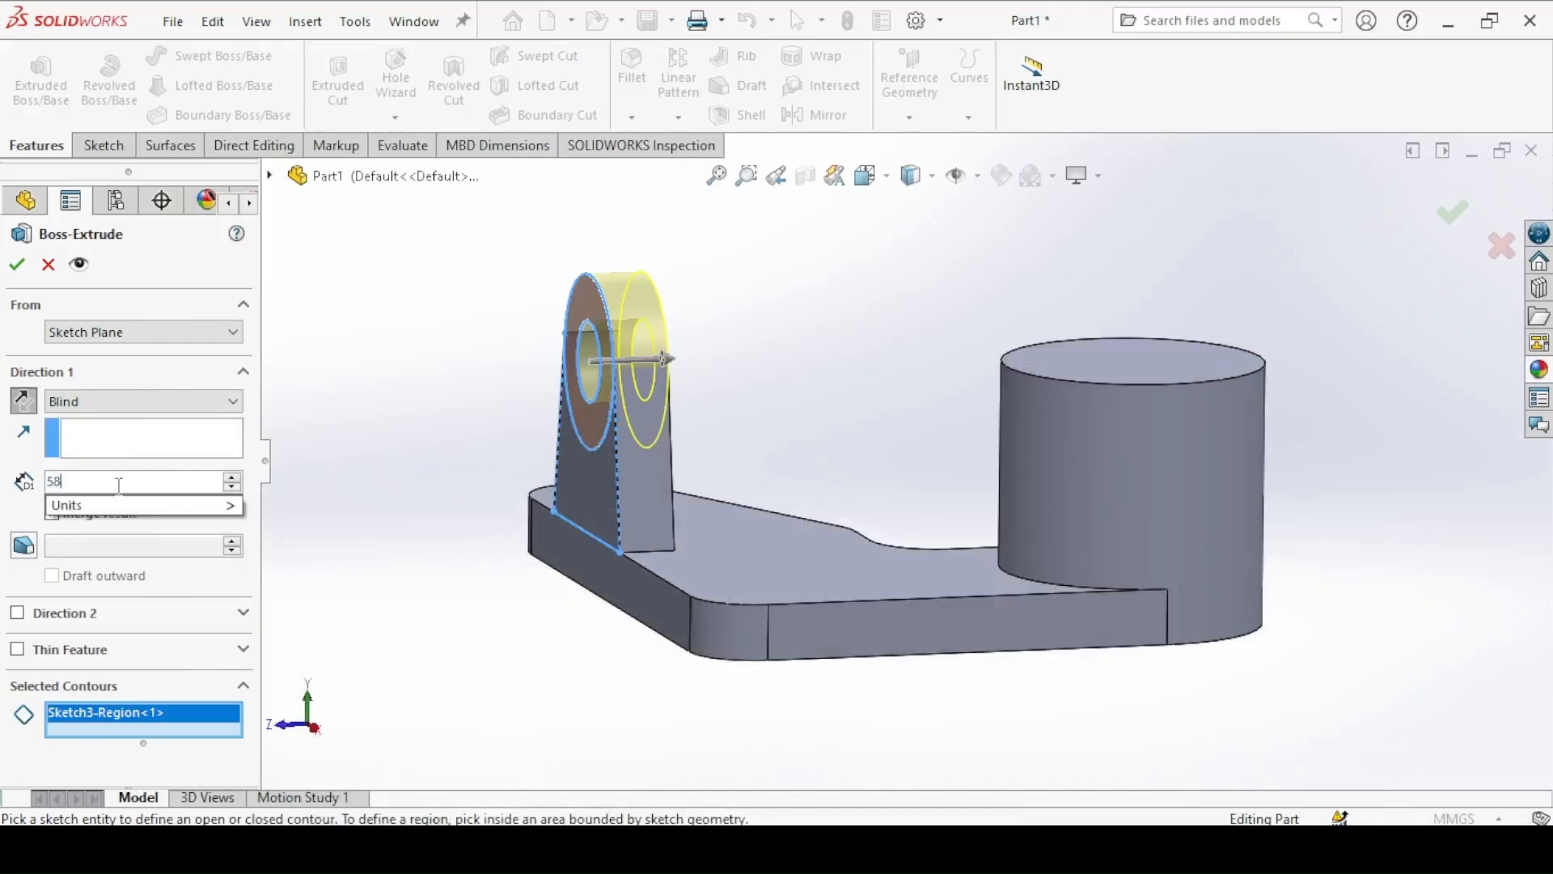
{"action": "key", "text": "Return"}
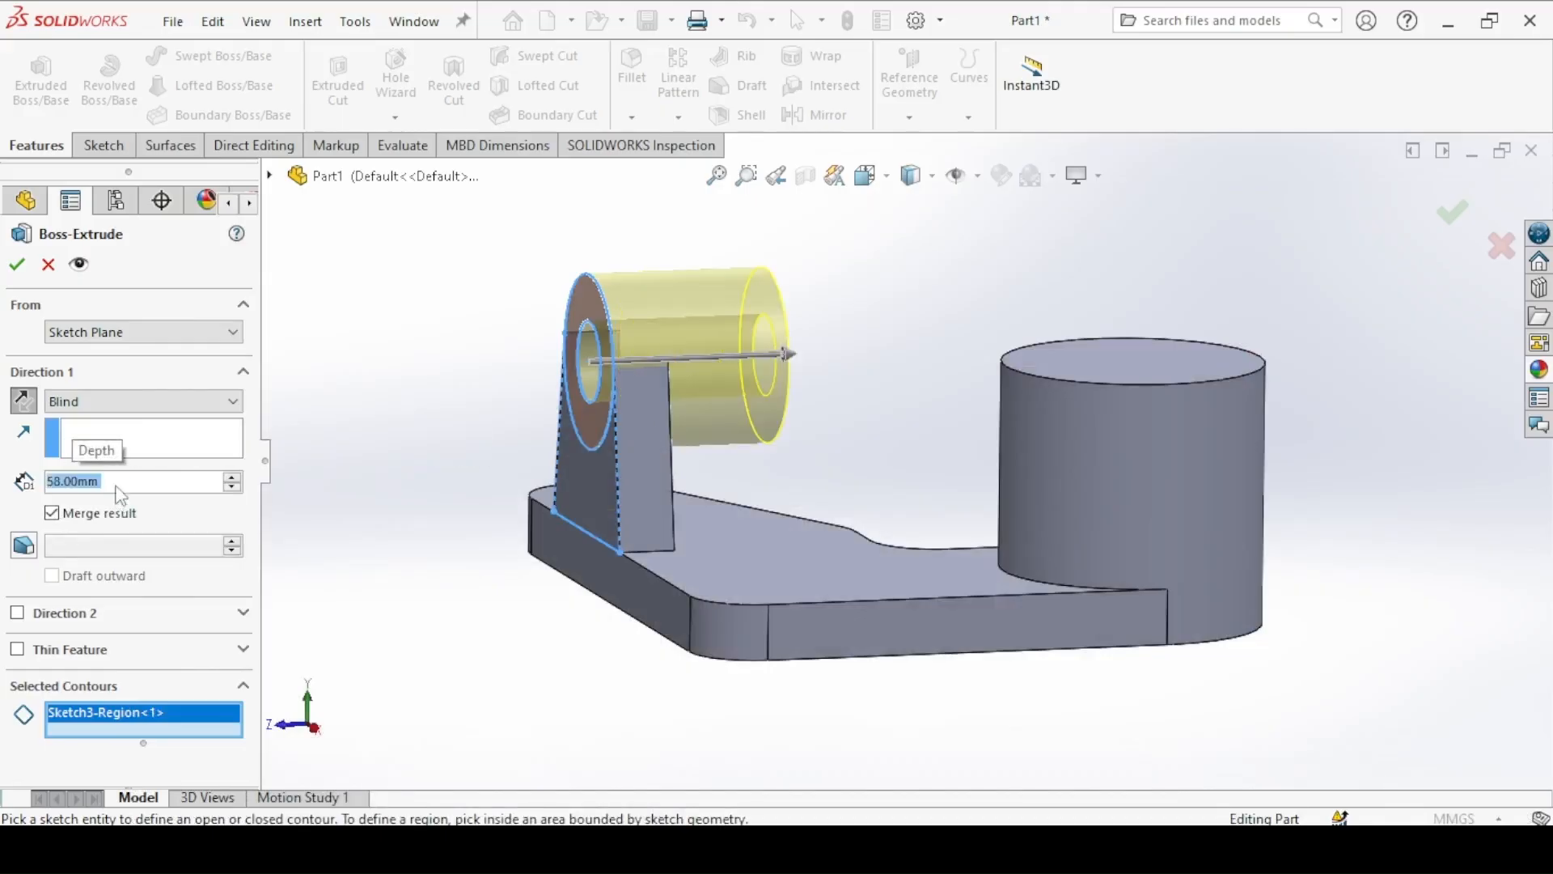
Step: Add a blind 5 mm second direction to the ring extrusion and finish the feature
{"action": "left_click", "coordinate": [18, 614]}
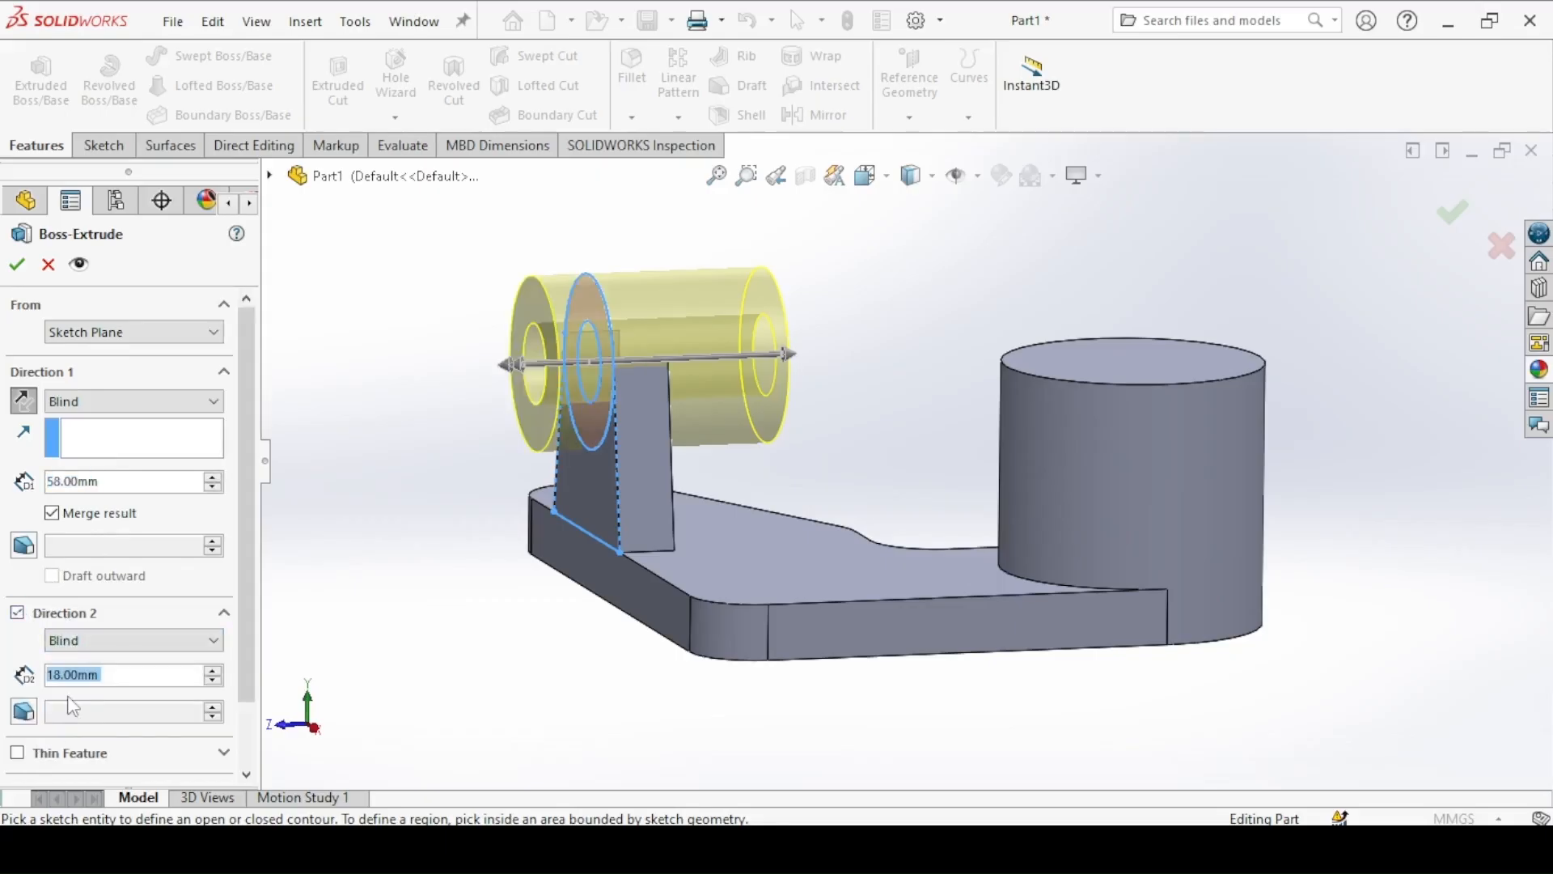
{"action": "type", "text": "5"}
{"action": "key", "text": "Return"}
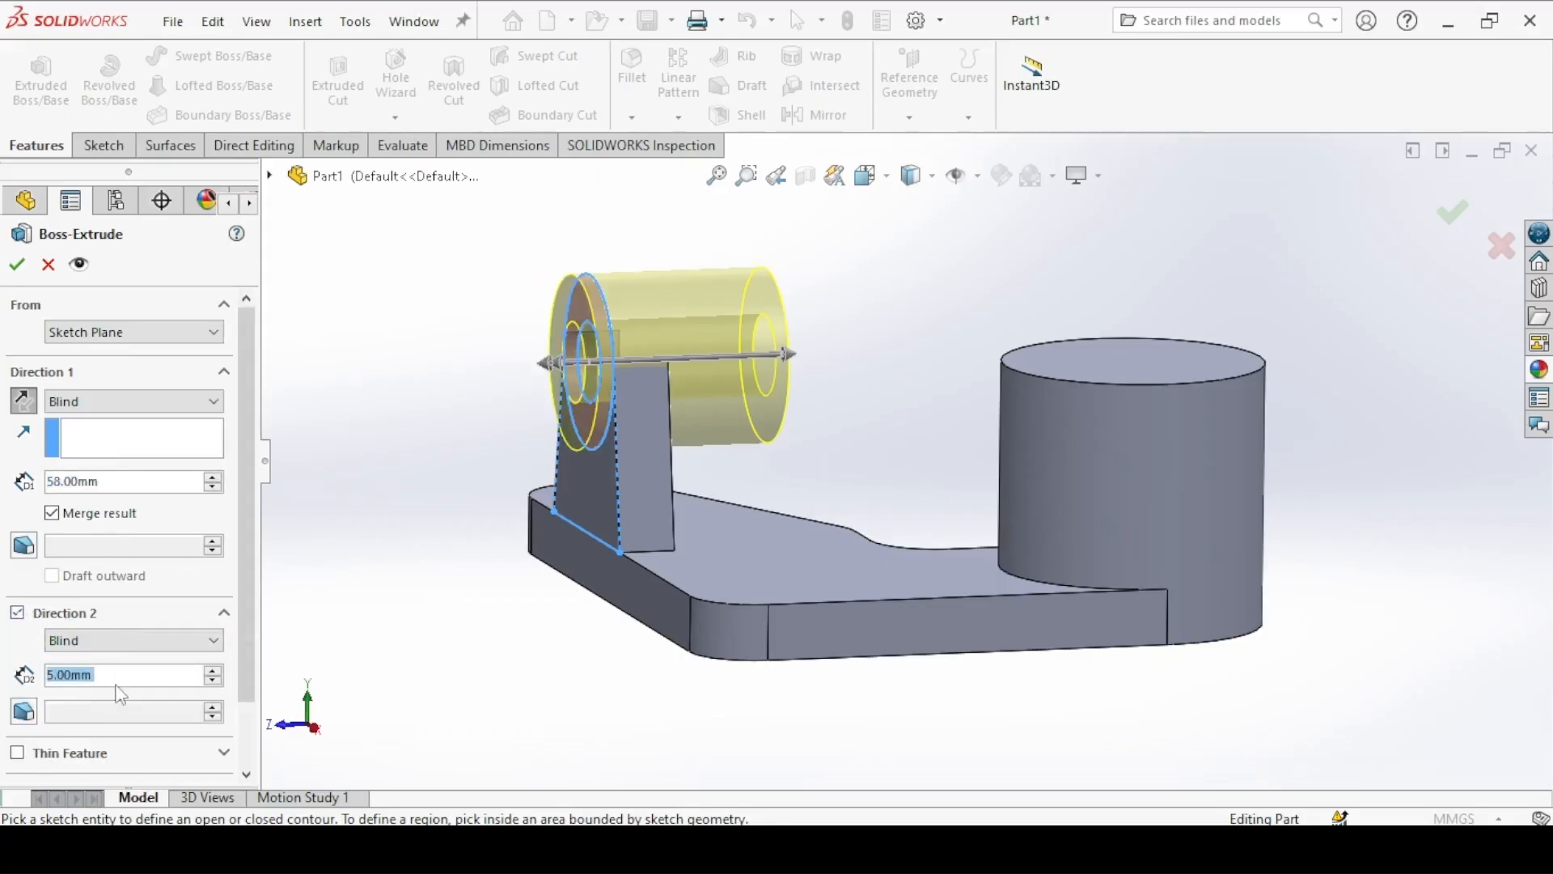
{"action": "left_click", "coordinate": [24, 260]}
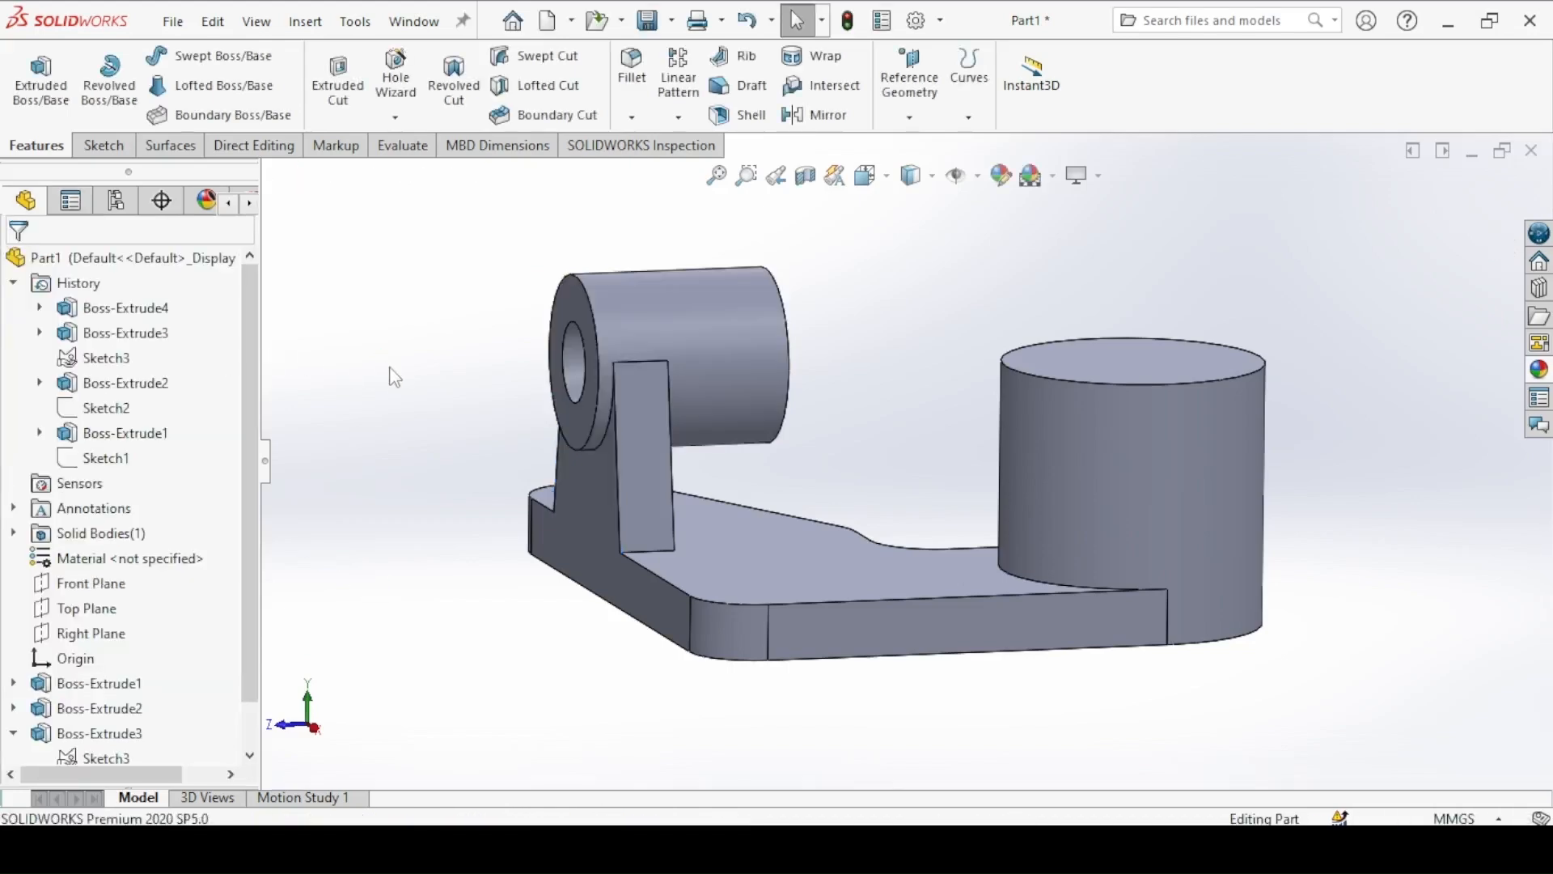
Step: Create a mid plane between the two sloped side faces of the upright support
{"action": "key", "text": "ctrl+7"}
{"action": "left_click", "coordinate": [581, 841]}
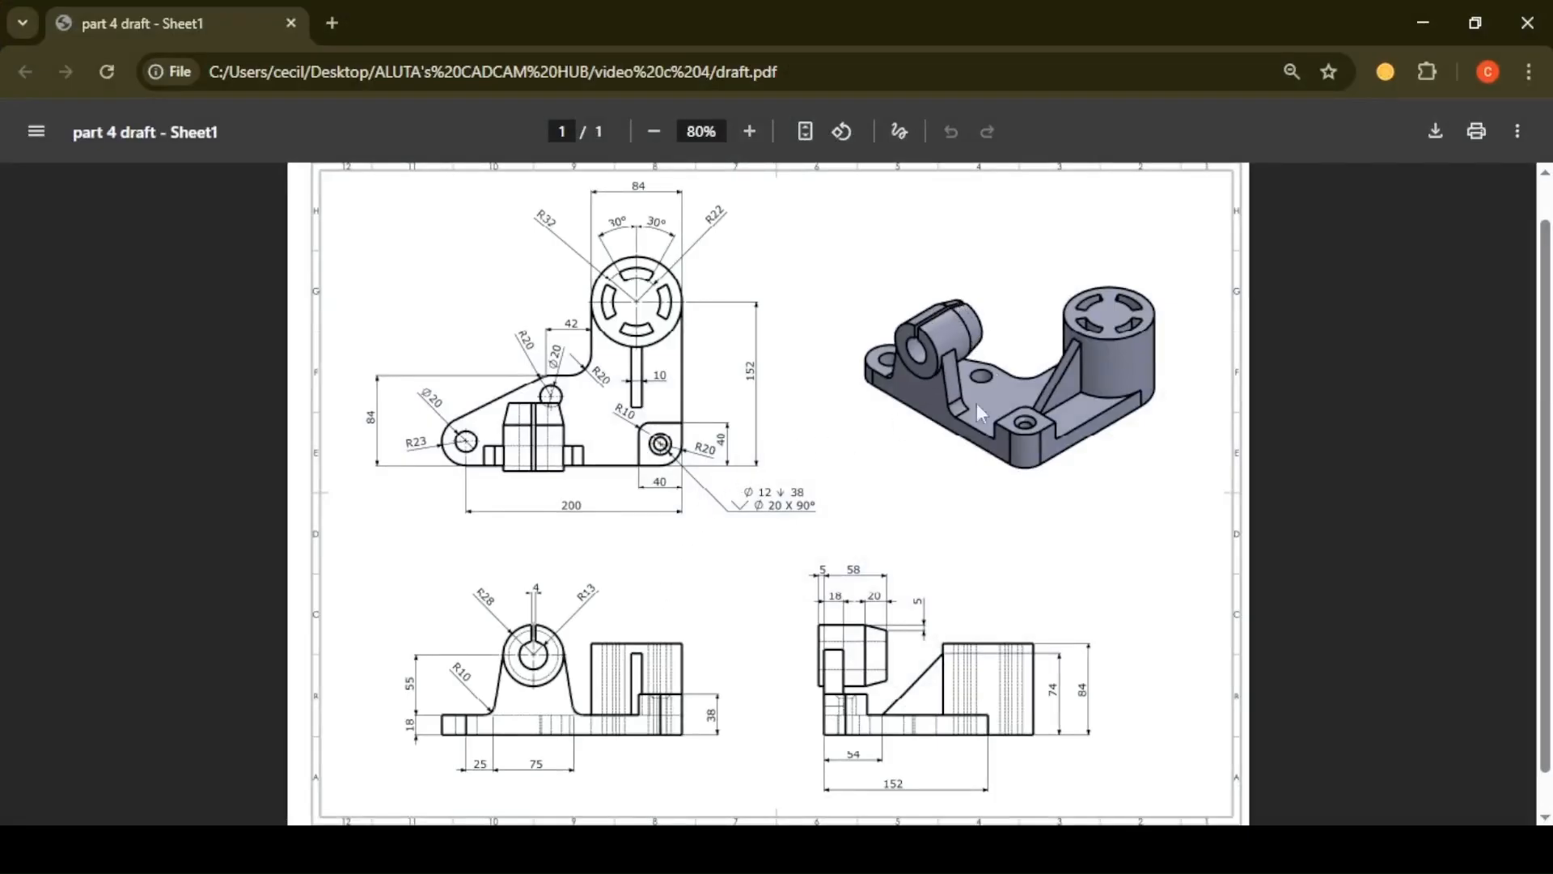
{"action": "left_click", "coordinate": [581, 842]}
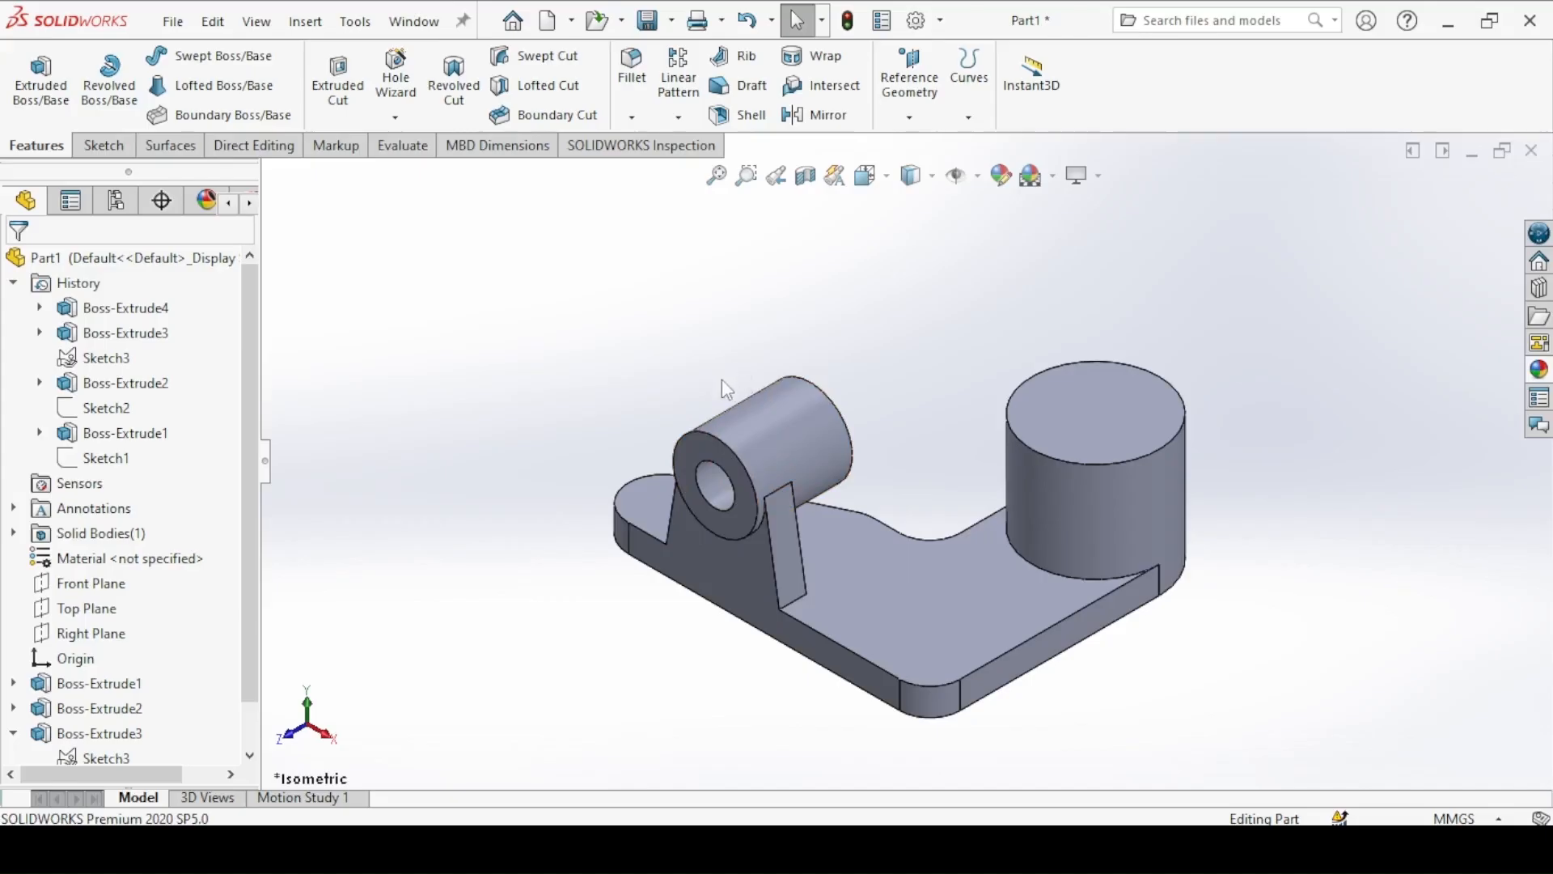
{"action": "left_click", "coordinate": [907, 119]}
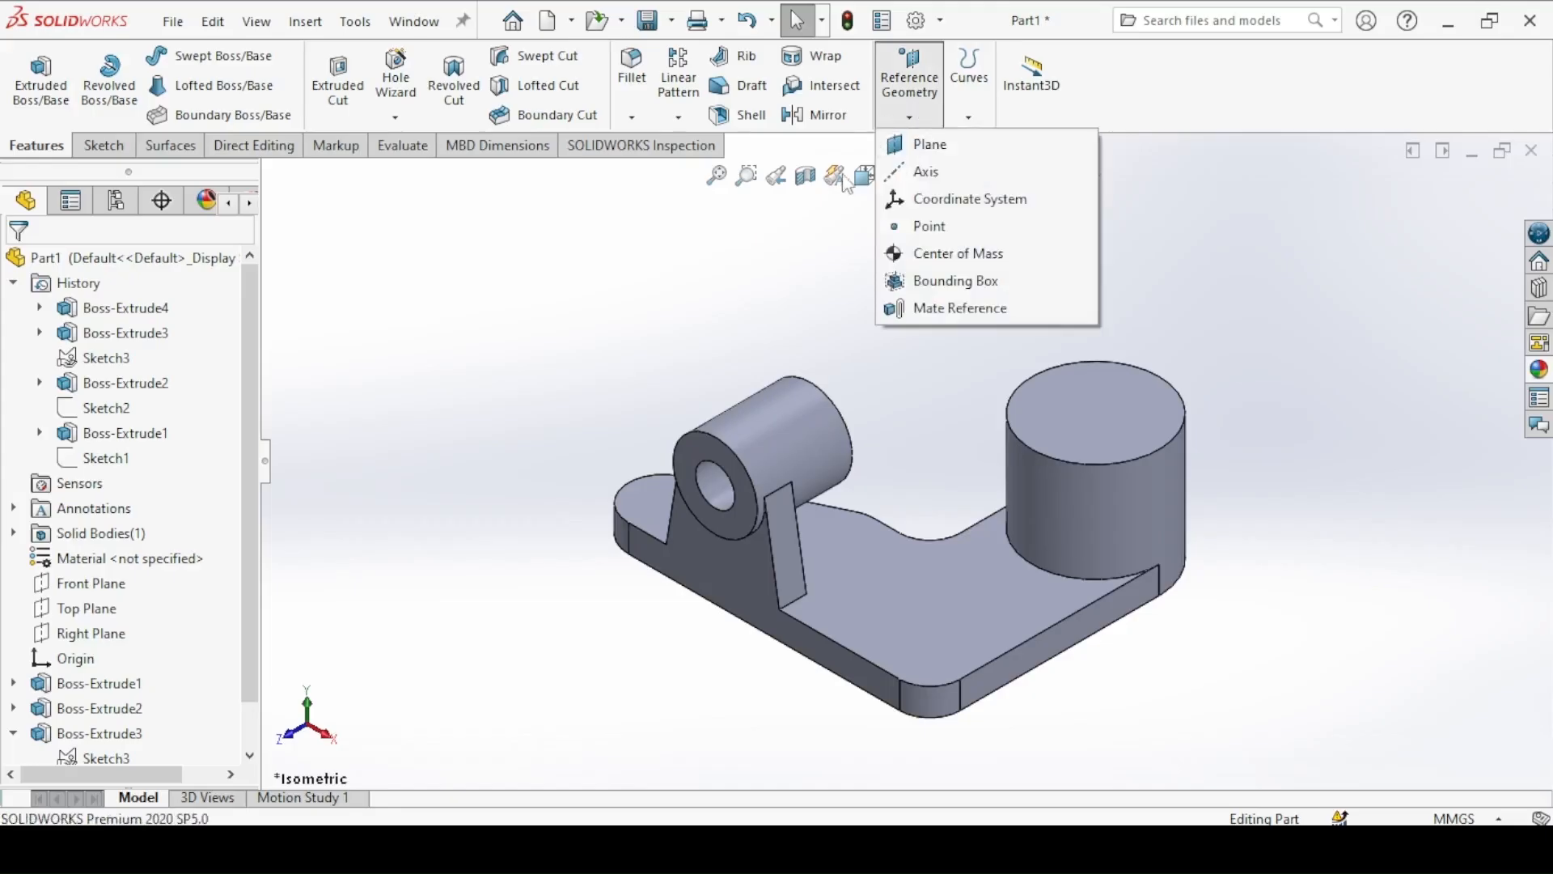
{"action": "left_click", "coordinate": [914, 114]}
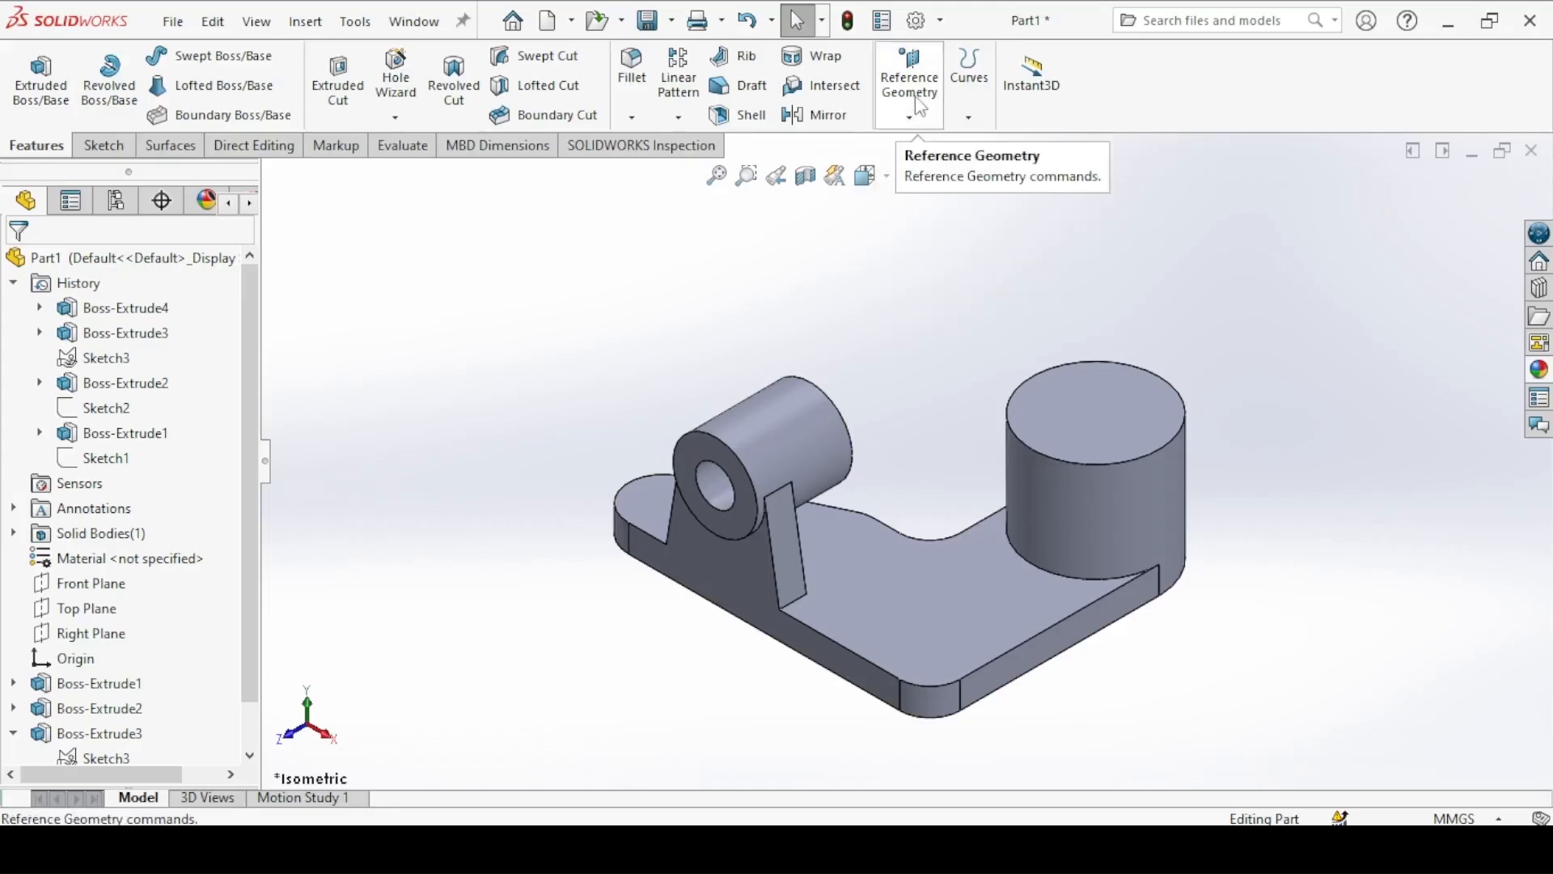
{"action": "left_click", "coordinate": [911, 118]}
{"action": "left_click", "coordinate": [915, 153]}
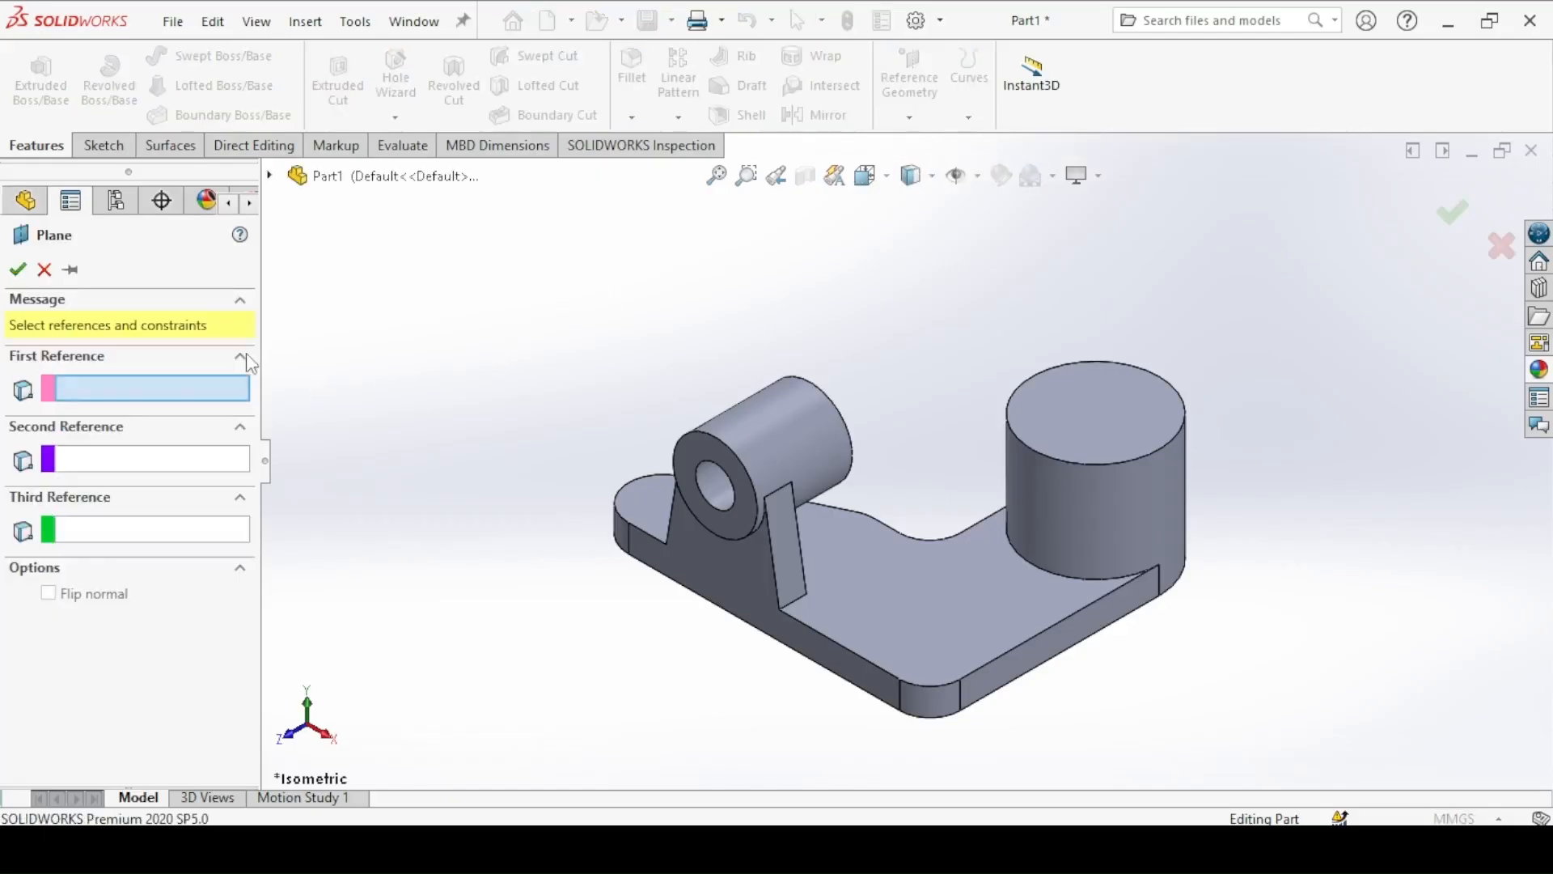
{"action": "left_click", "coordinate": [783, 525]}
{"action": "middle_click_drag", "start_coordinate": [652, 509], "coordinate": [804, 521]}
{"action": "left_click", "coordinate": [849, 541]}
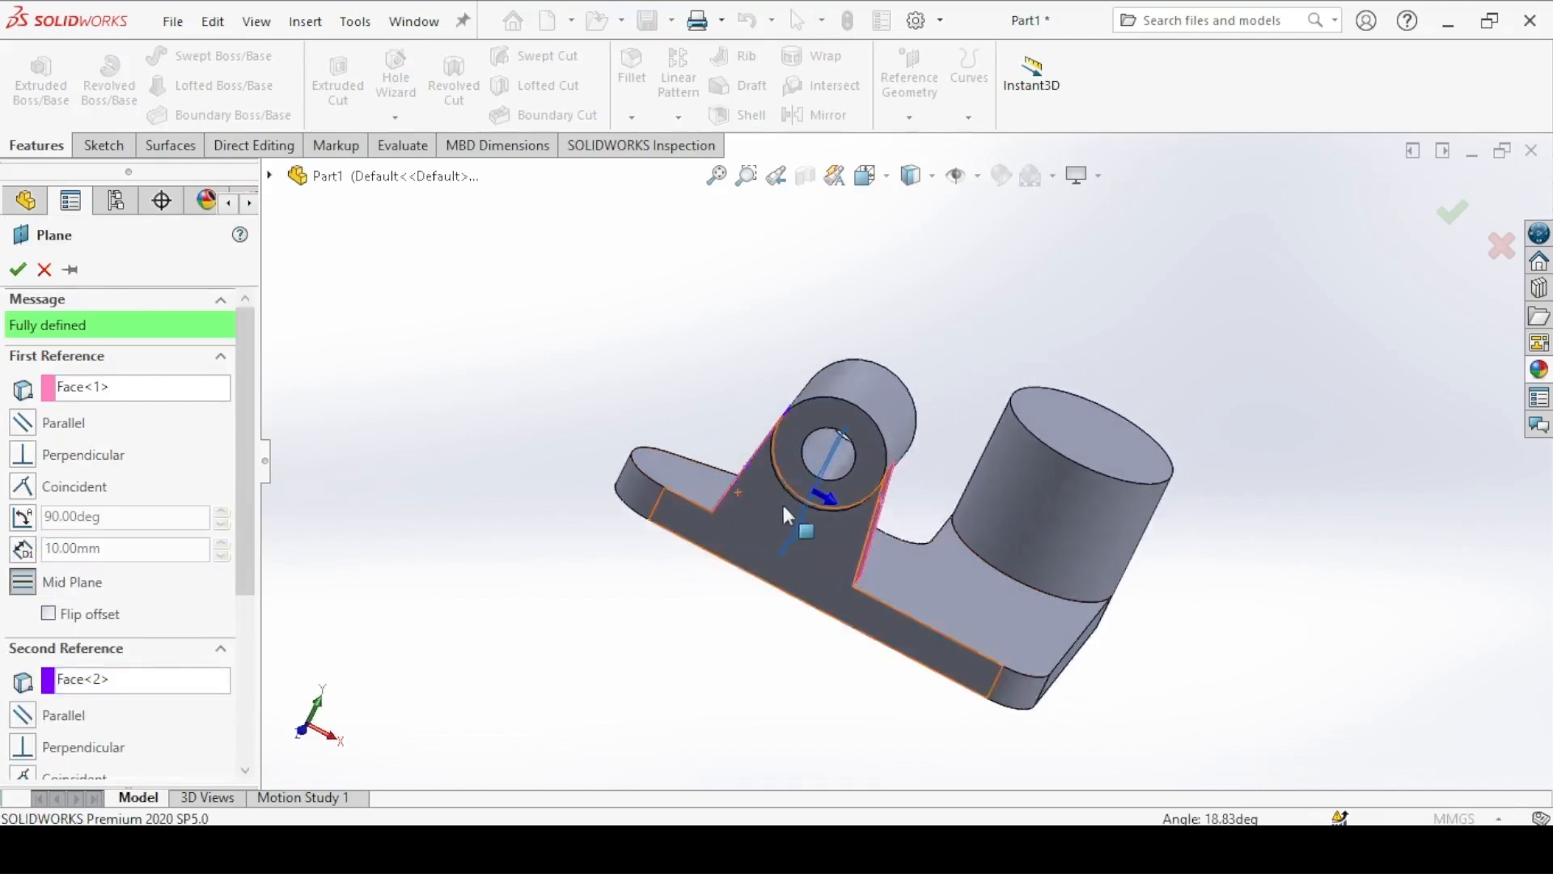
{"action": "left_click", "coordinate": [18, 270]}
Step: Start a sketch on the support's mid plane and draw a horizontal construction line along the ring's axis, spanning its full length
{"action": "middle_click_drag", "start_coordinate": [471, 466], "coordinate": [416, 403]}
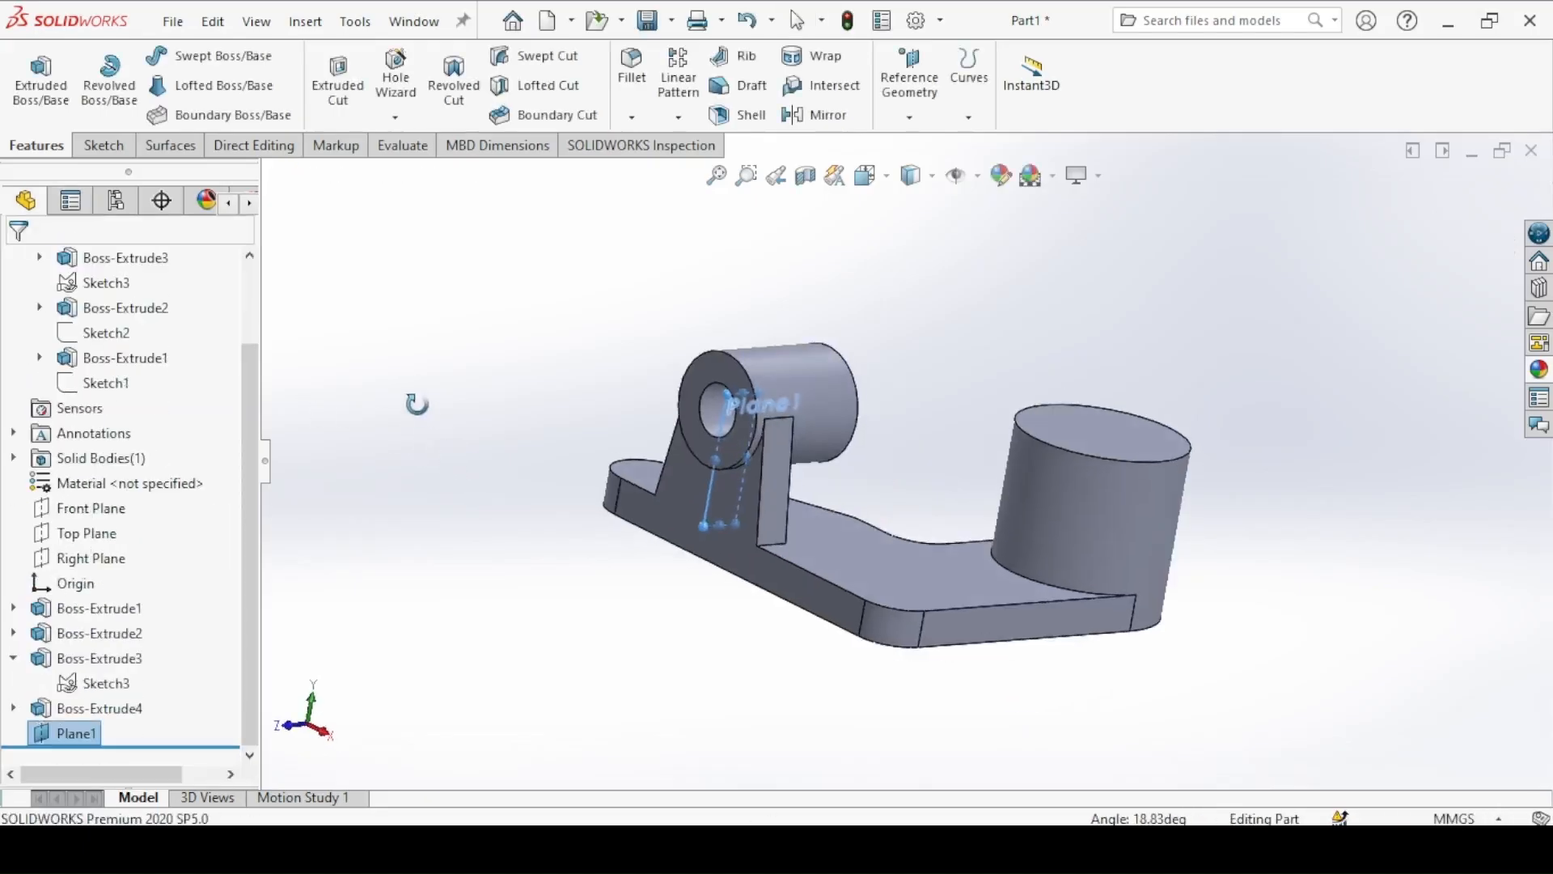
{"action": "left_click", "coordinate": [720, 424]}
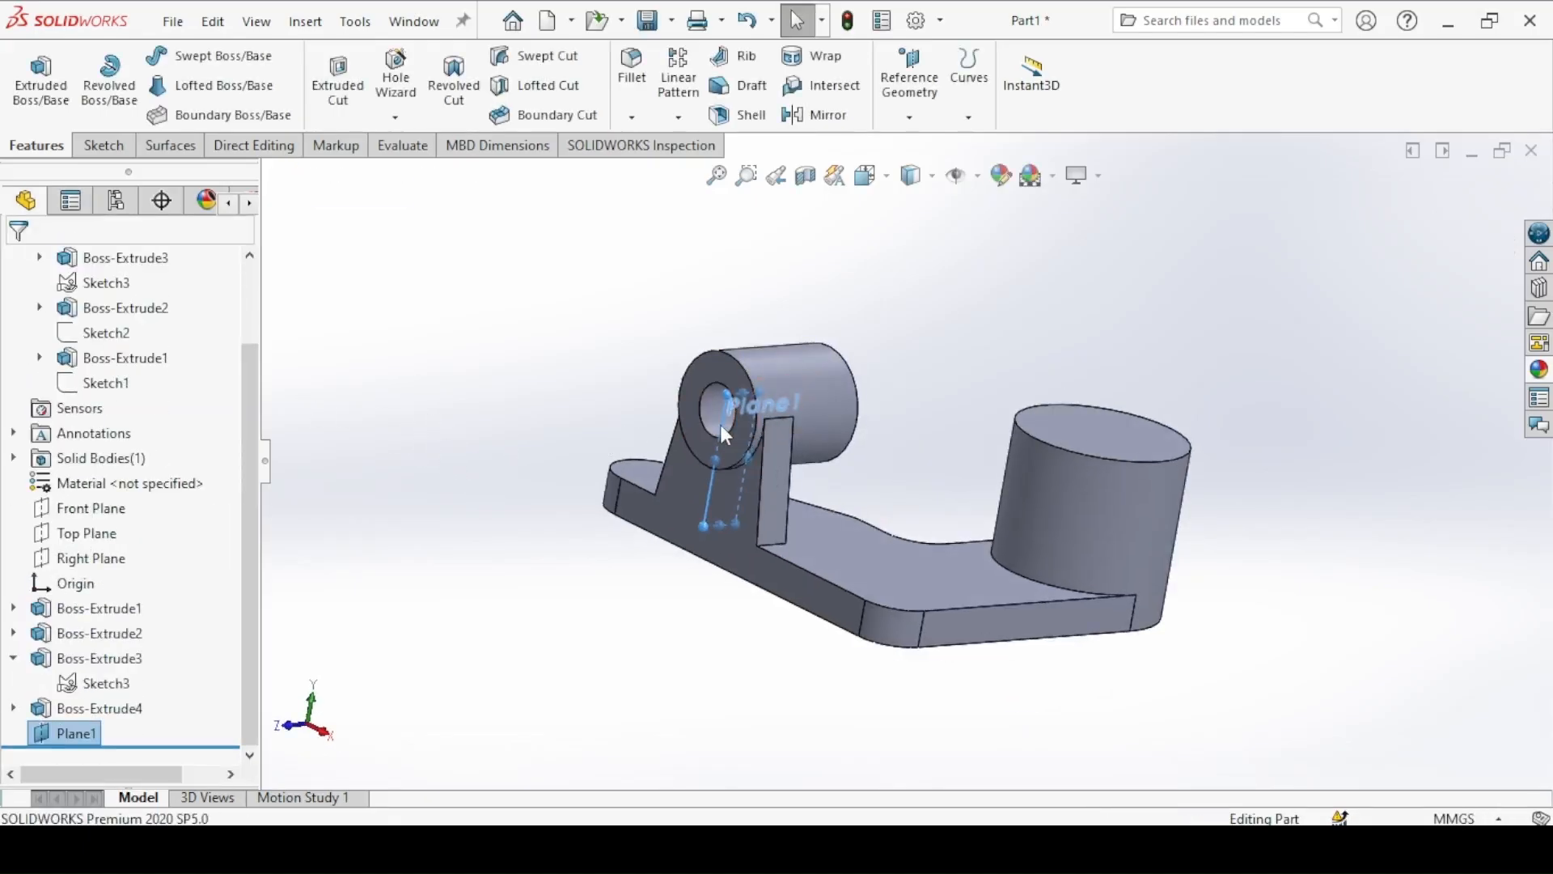
{"action": "left_click", "coordinate": [822, 357]}
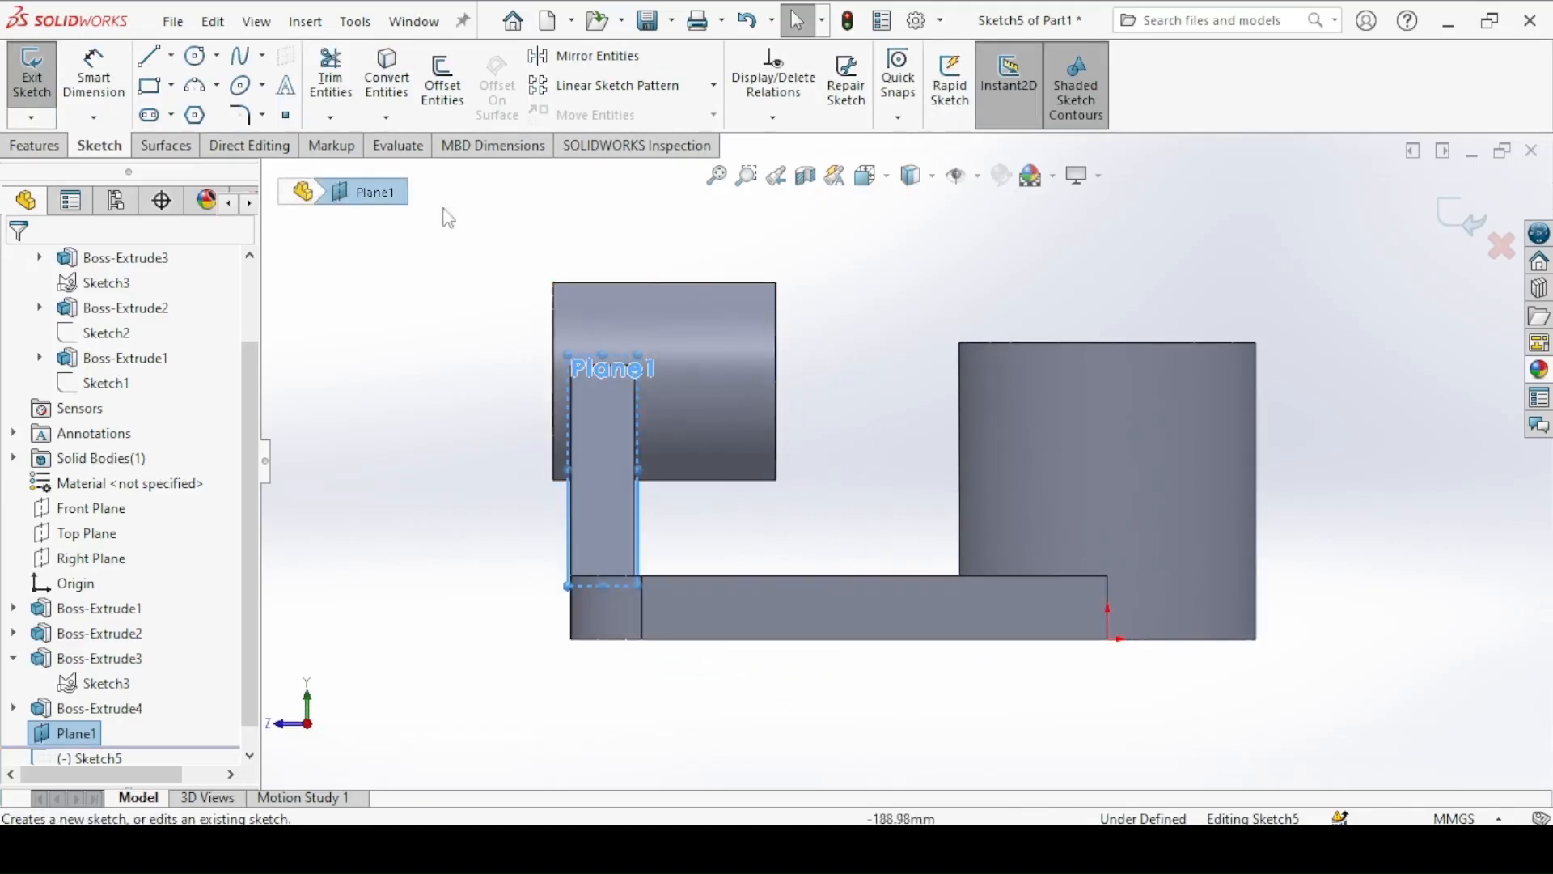
{"action": "left_click", "coordinate": [150, 60]}
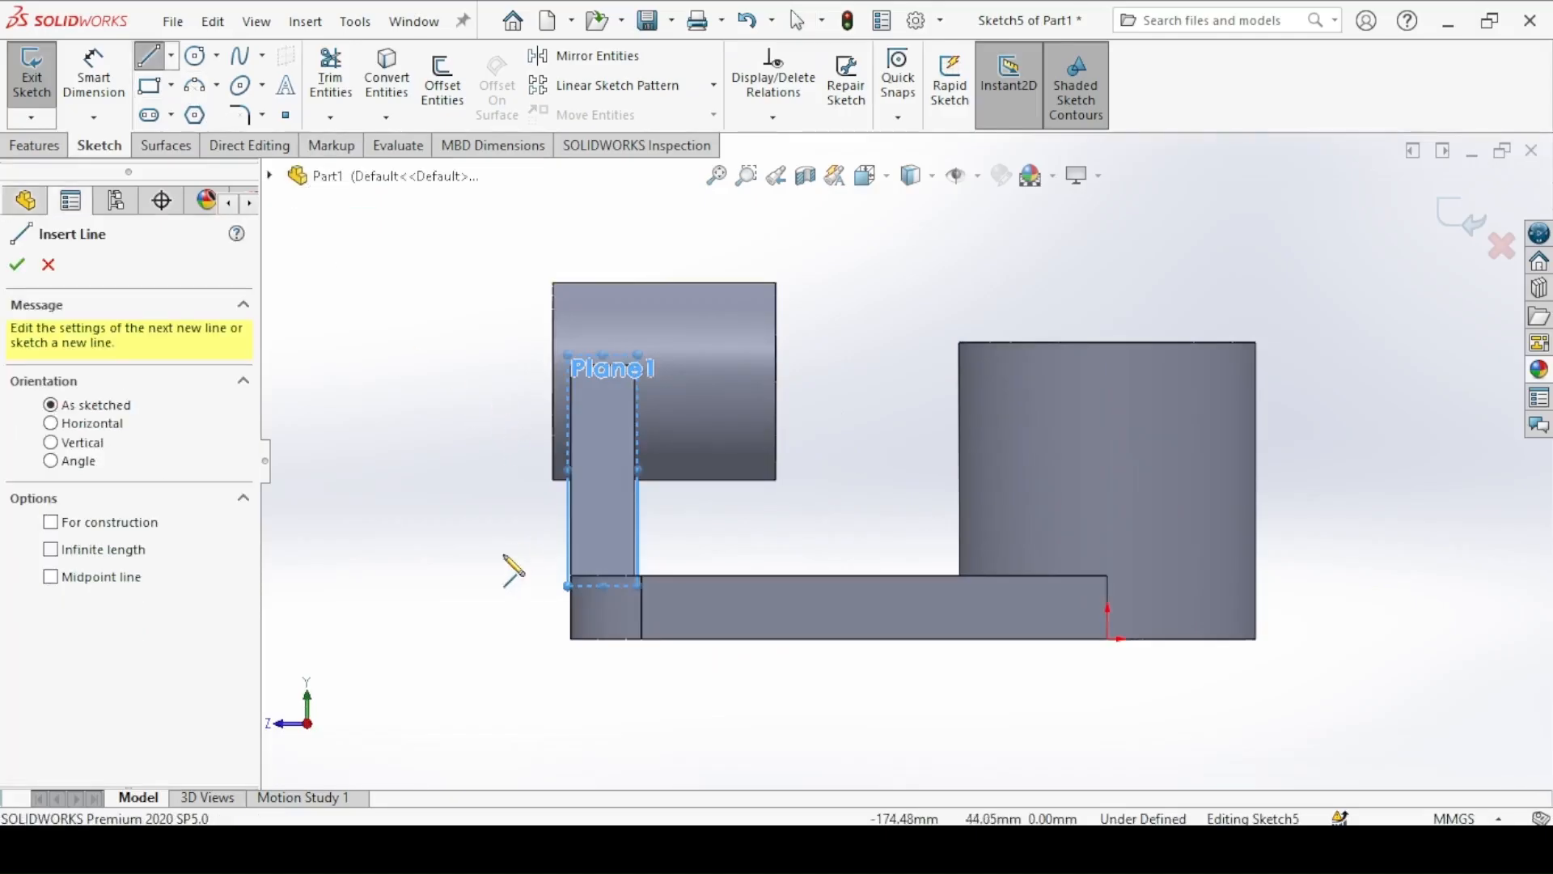
{"action": "left_click", "coordinate": [776, 380]}
{"action": "left_click", "coordinate": [566, 376]}
{"action": "right_click", "coordinate": [469, 242]}
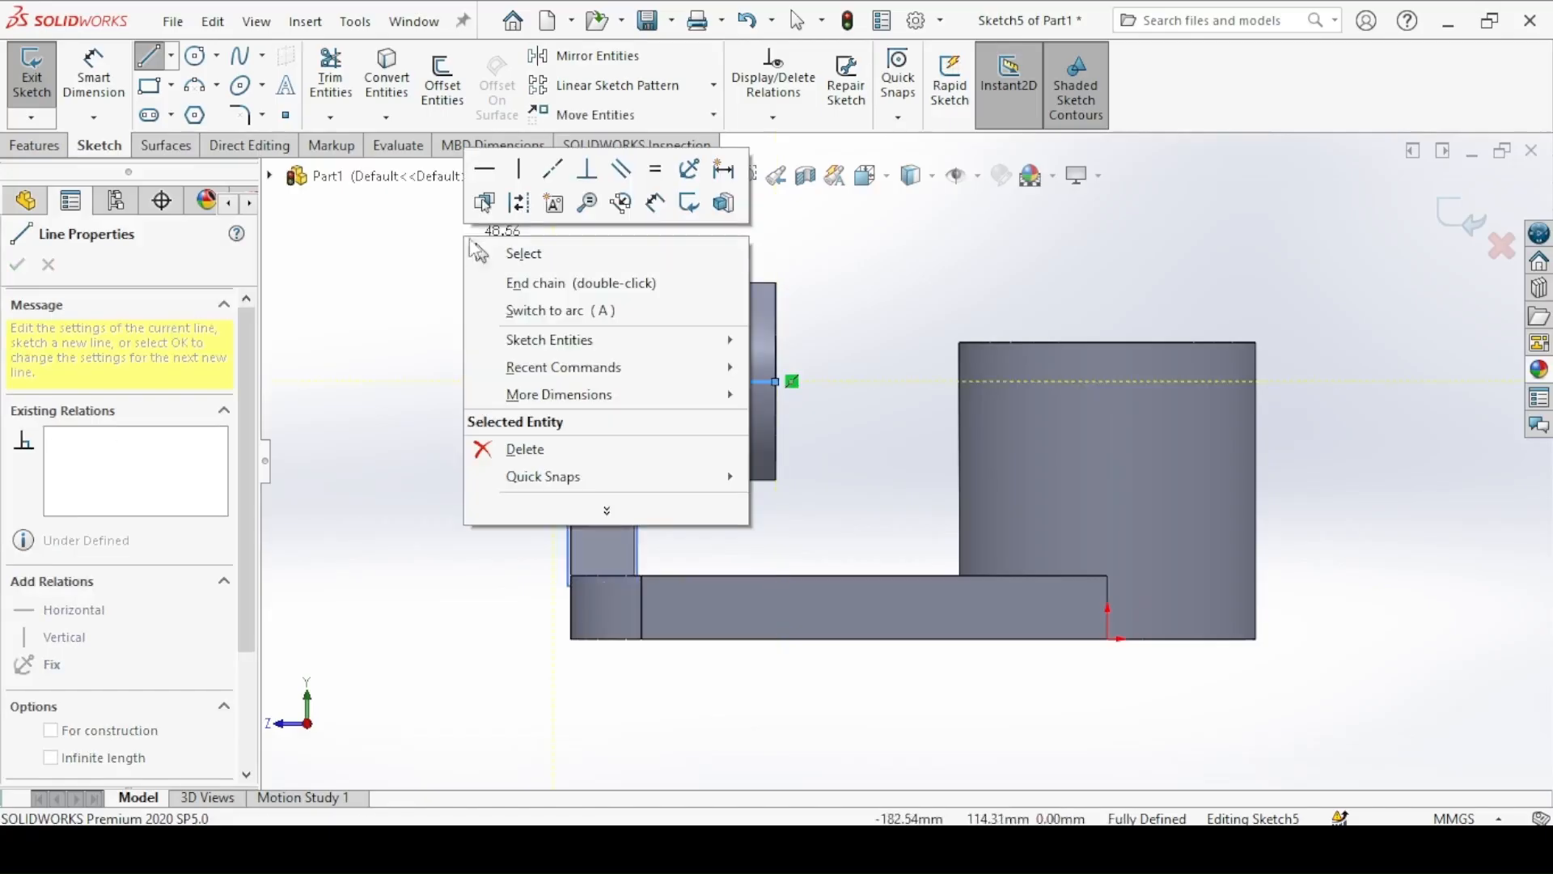
{"action": "left_click", "coordinate": [478, 252]}
{"action": "left_click", "coordinate": [706, 378]}
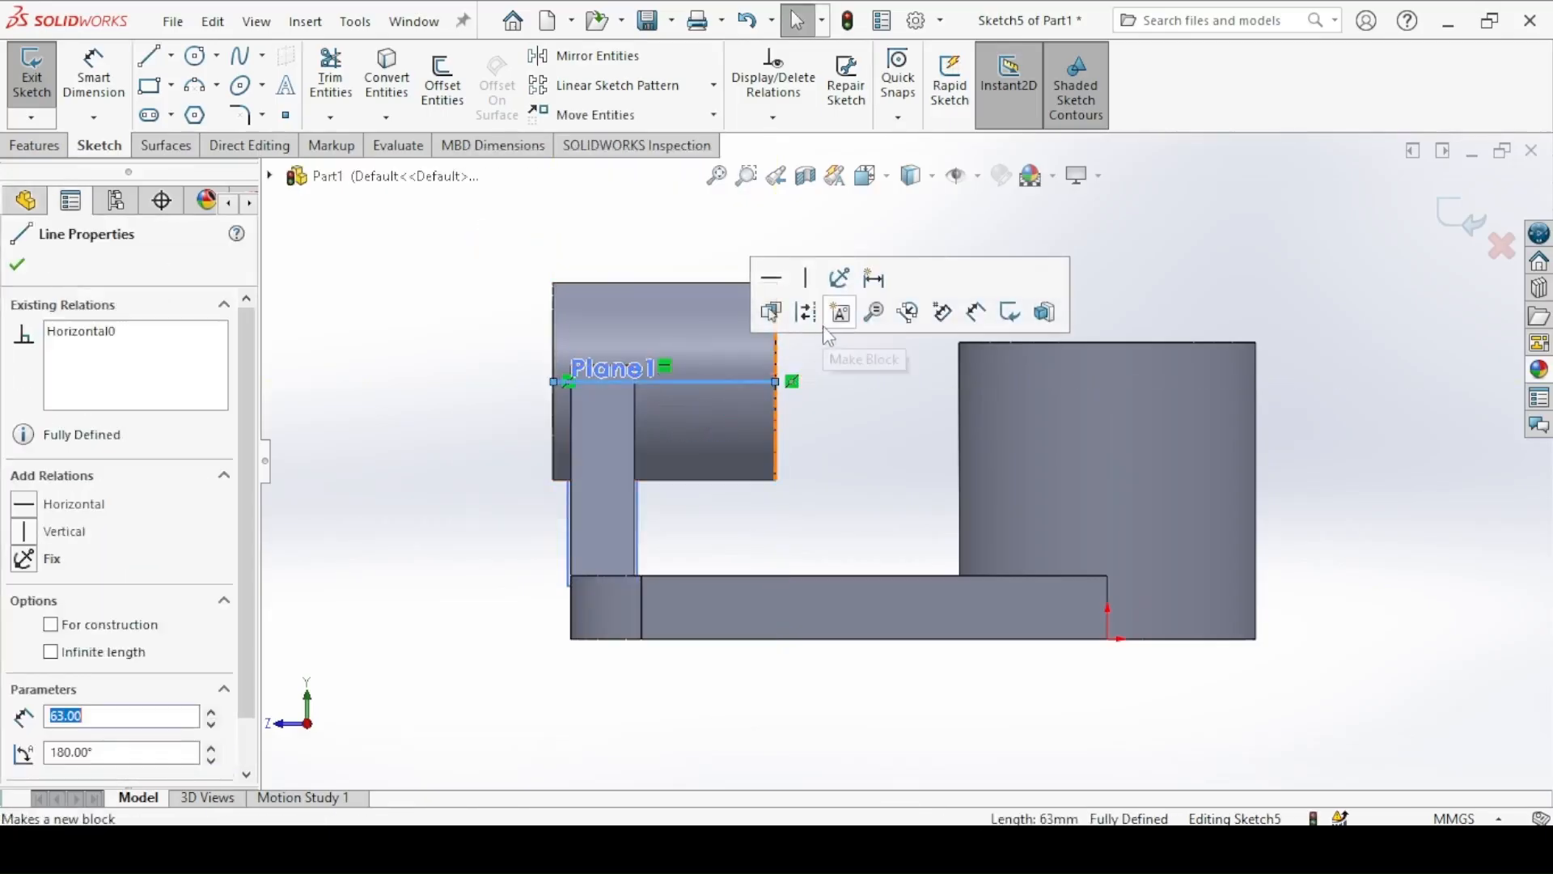
{"action": "left_click", "coordinate": [814, 318]}
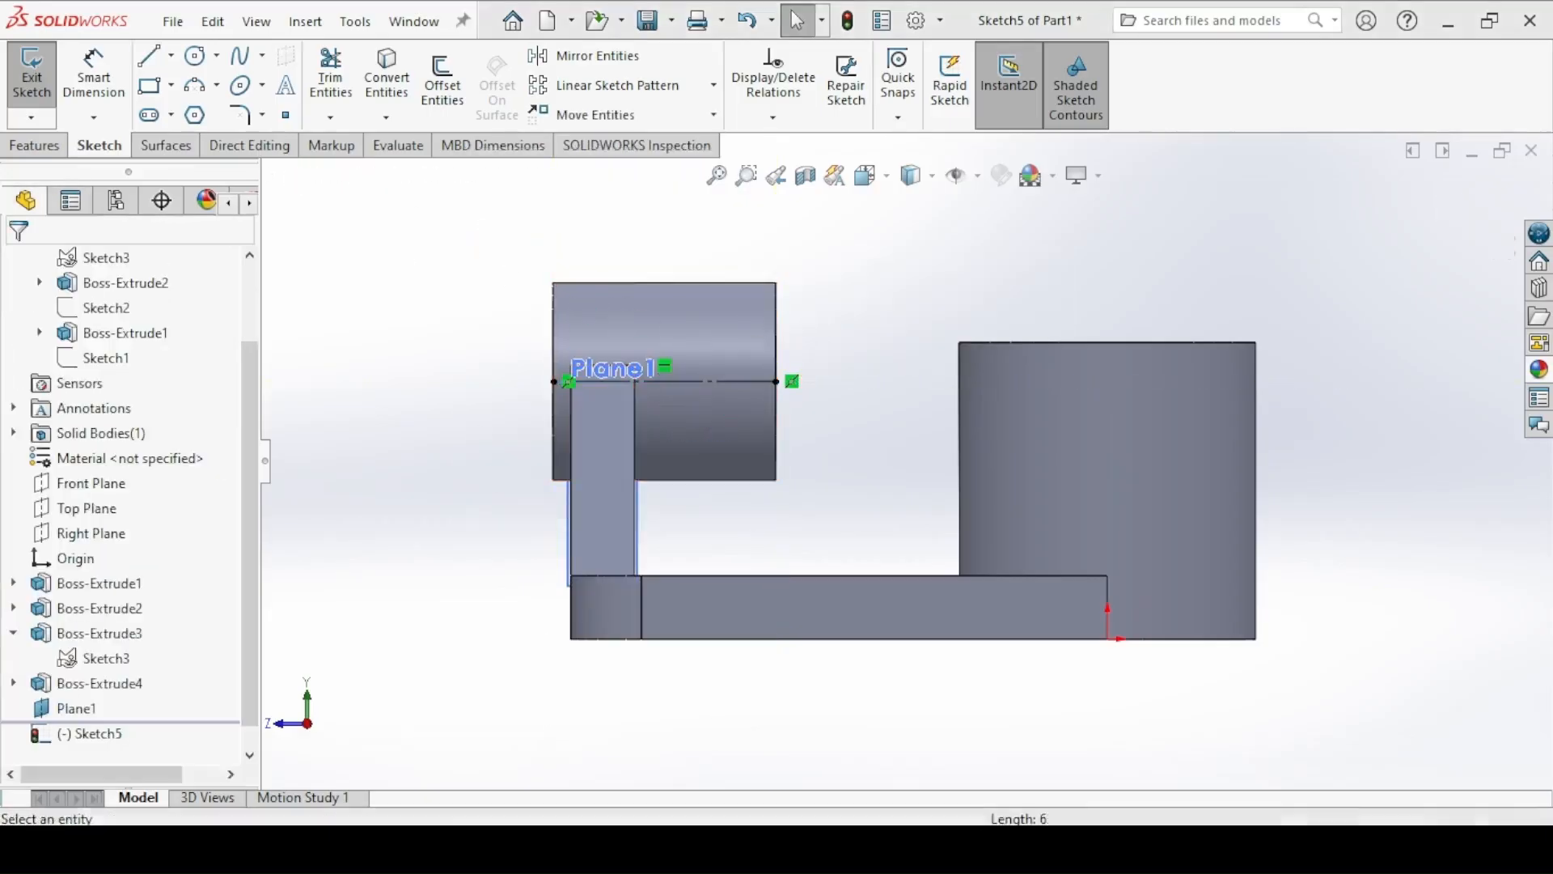
Step: Sketch a closed triangle at the ring's upper corner facing the cylinder, about 24 mm along the top edge and 19 mm down the end face
{"action": "left_click", "coordinate": [688, 849]}
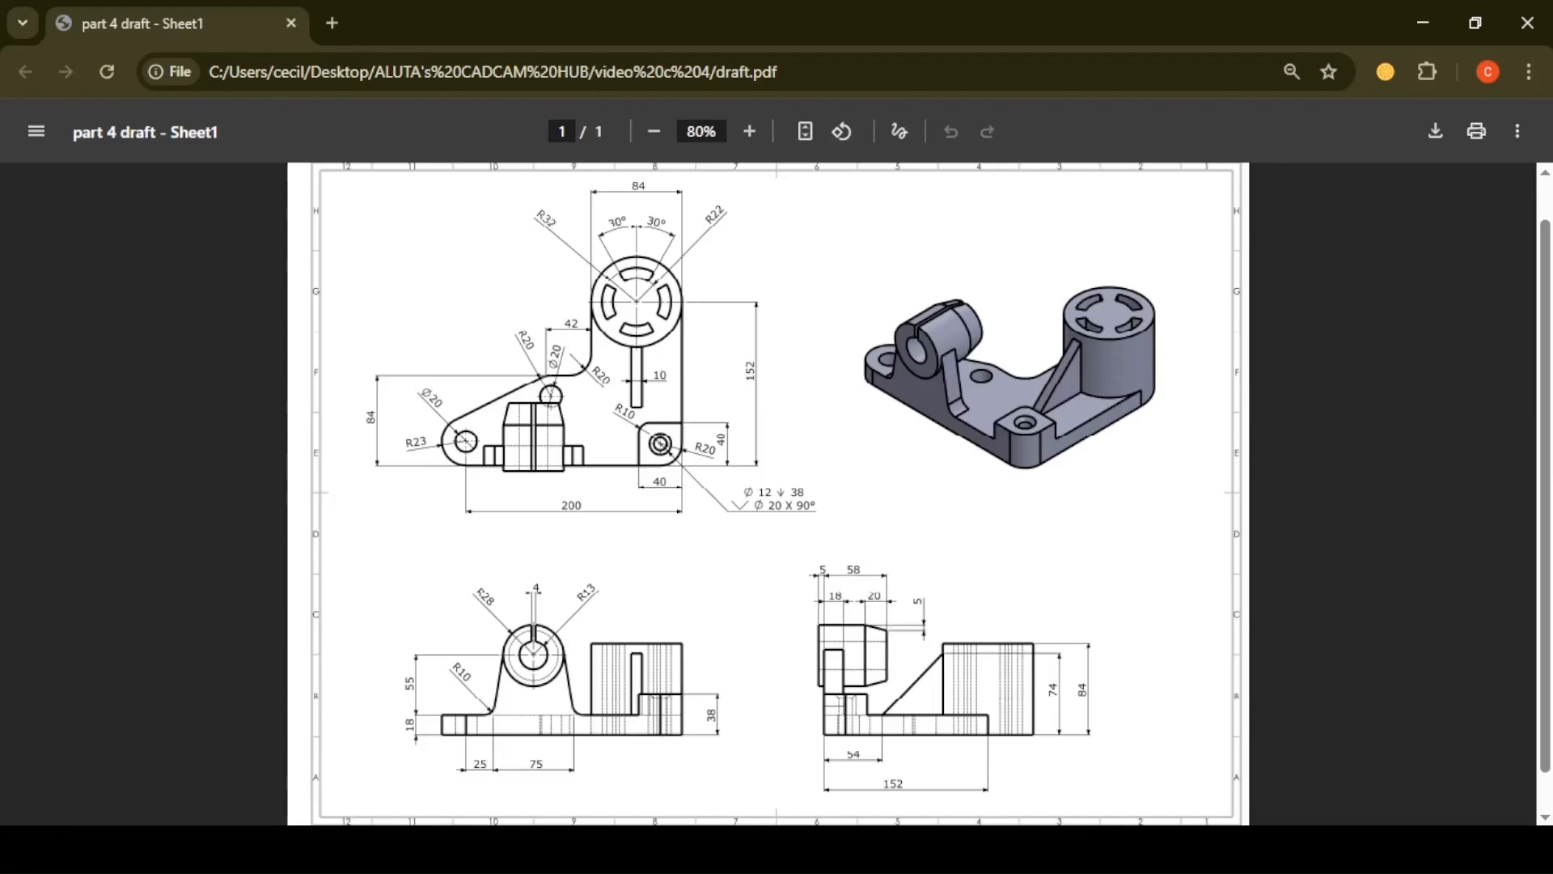
{"action": "left_click", "coordinate": [688, 850]}
{"action": "left_click", "coordinate": [157, 62]}
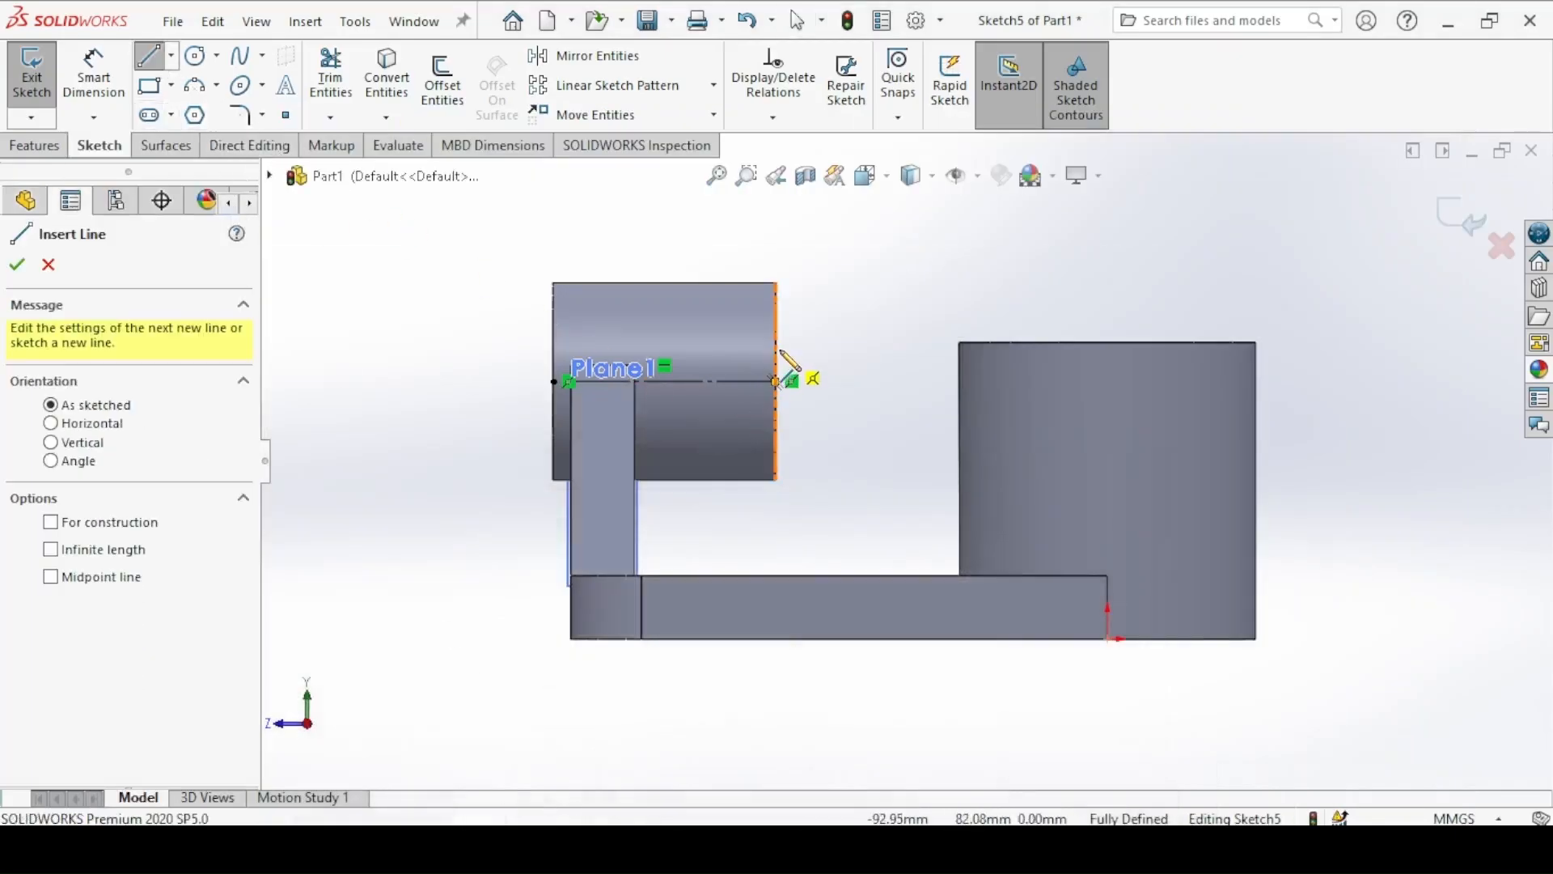
{"action": "left_click", "coordinate": [777, 350]}
{"action": "left_click", "coordinate": [692, 282]}
{"action": "left_click", "coordinate": [775, 282]}
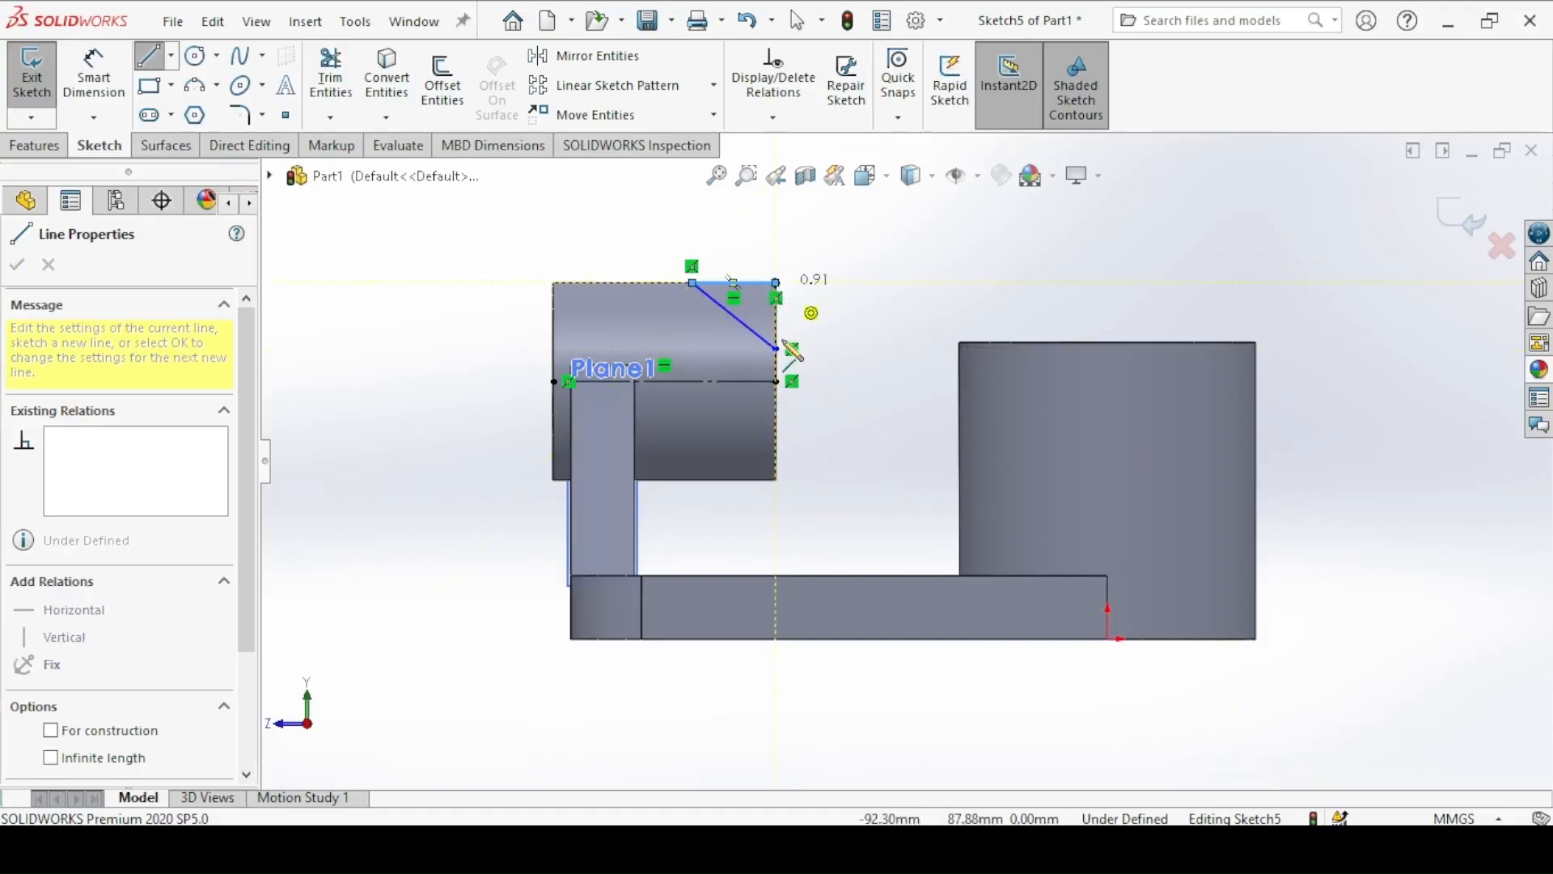
{"action": "left_click", "coordinate": [775, 349]}
Step: Dimension the triangle's horizontal side along the ring's top edge at 20 mm, as given in the drawing
{"action": "left_click", "coordinate": [94, 76]}
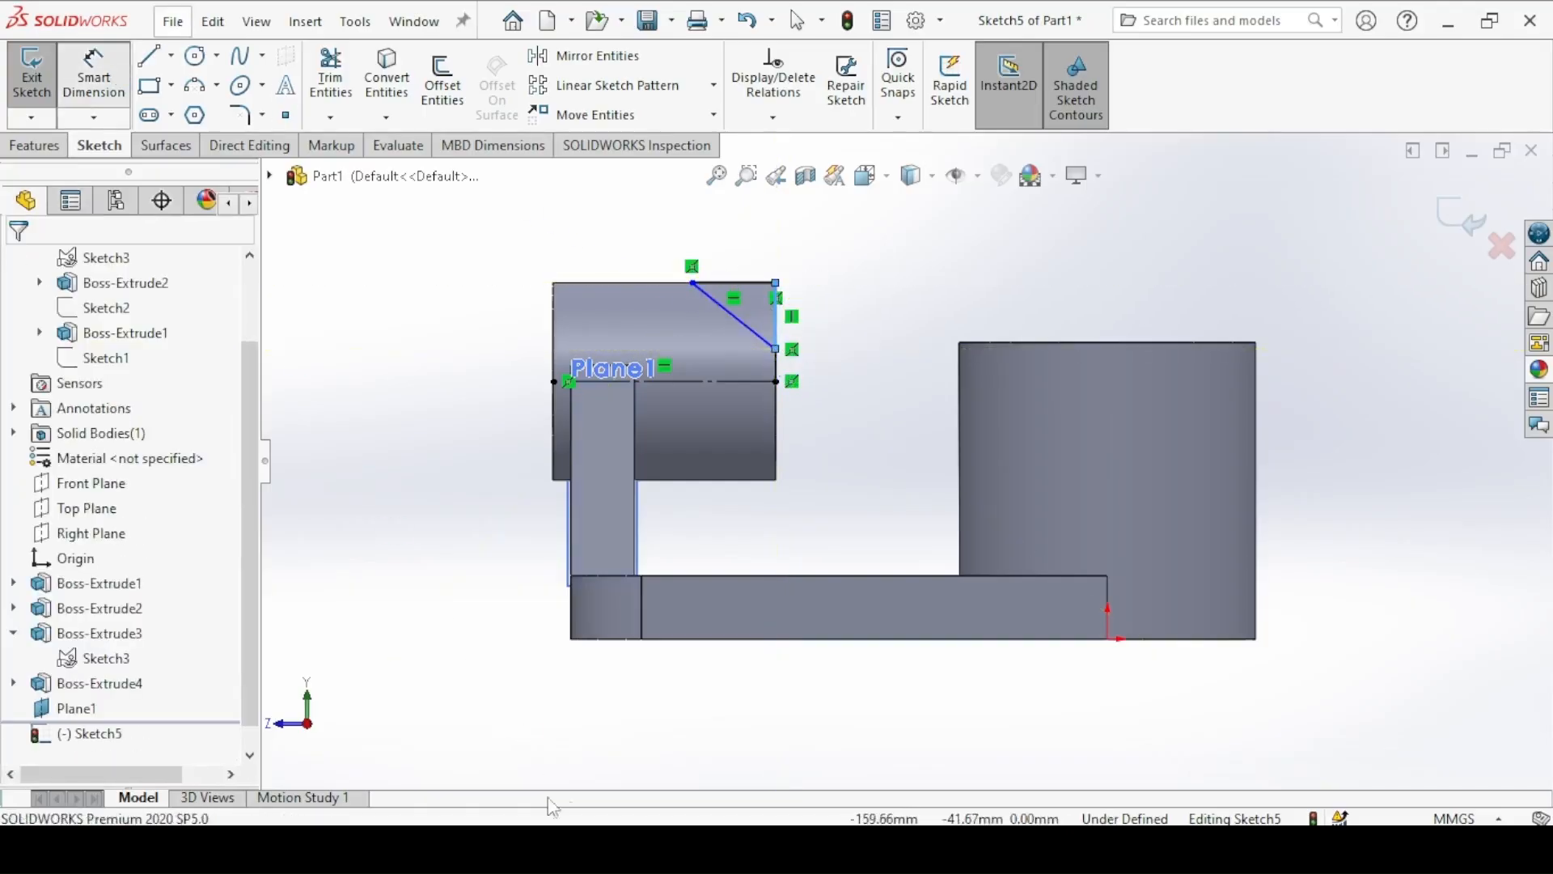
{"action": "left_click", "coordinate": [566, 848]}
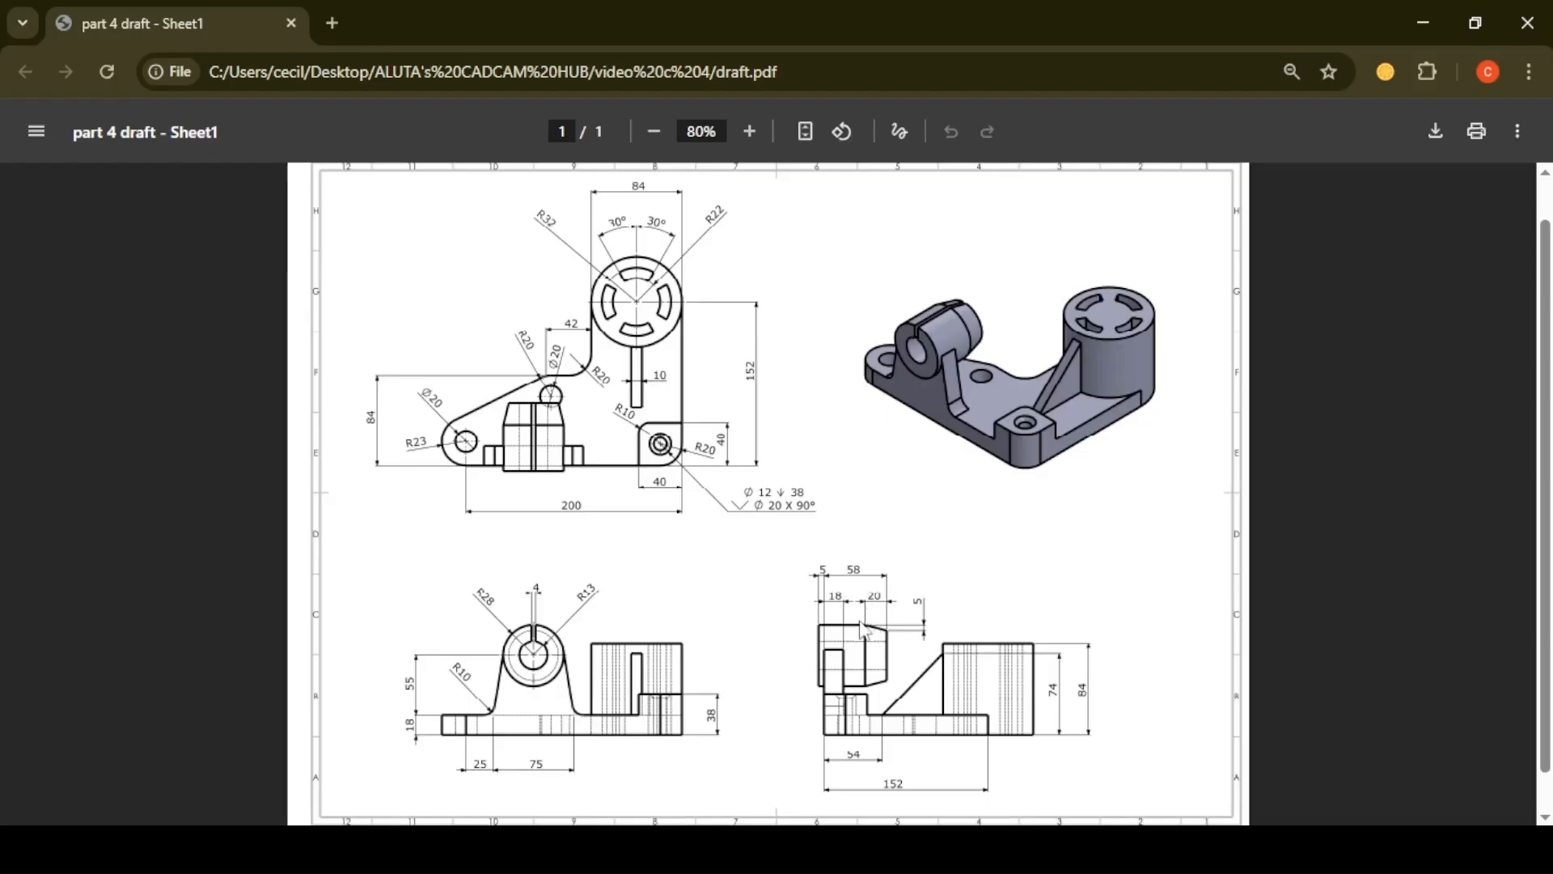
{"action": "key", "text": "alt+Tab"}
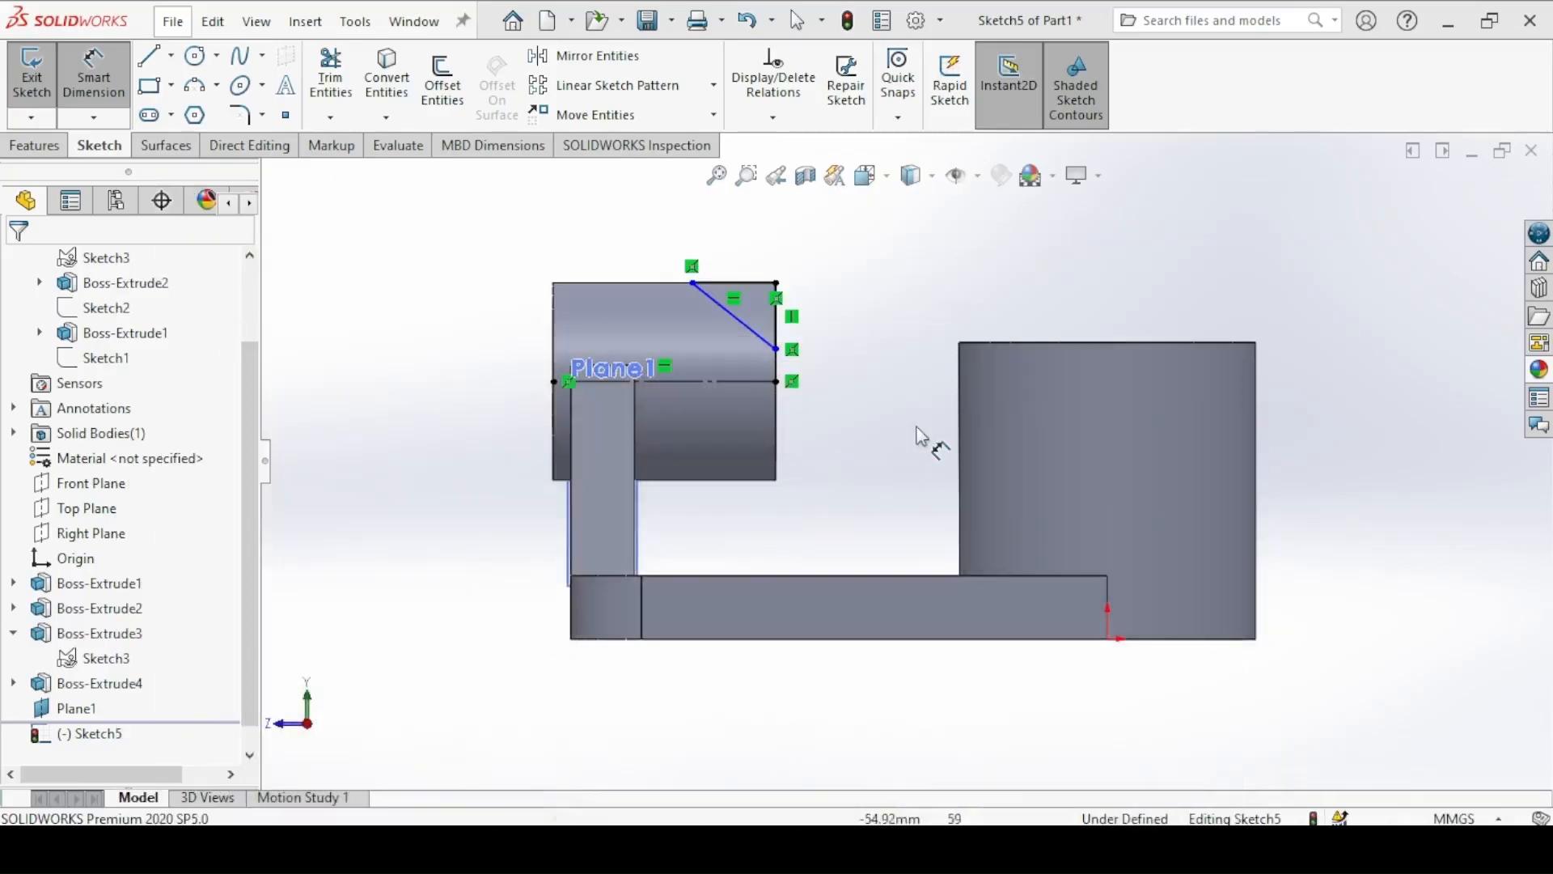
{"action": "left_click", "coordinate": [760, 284]}
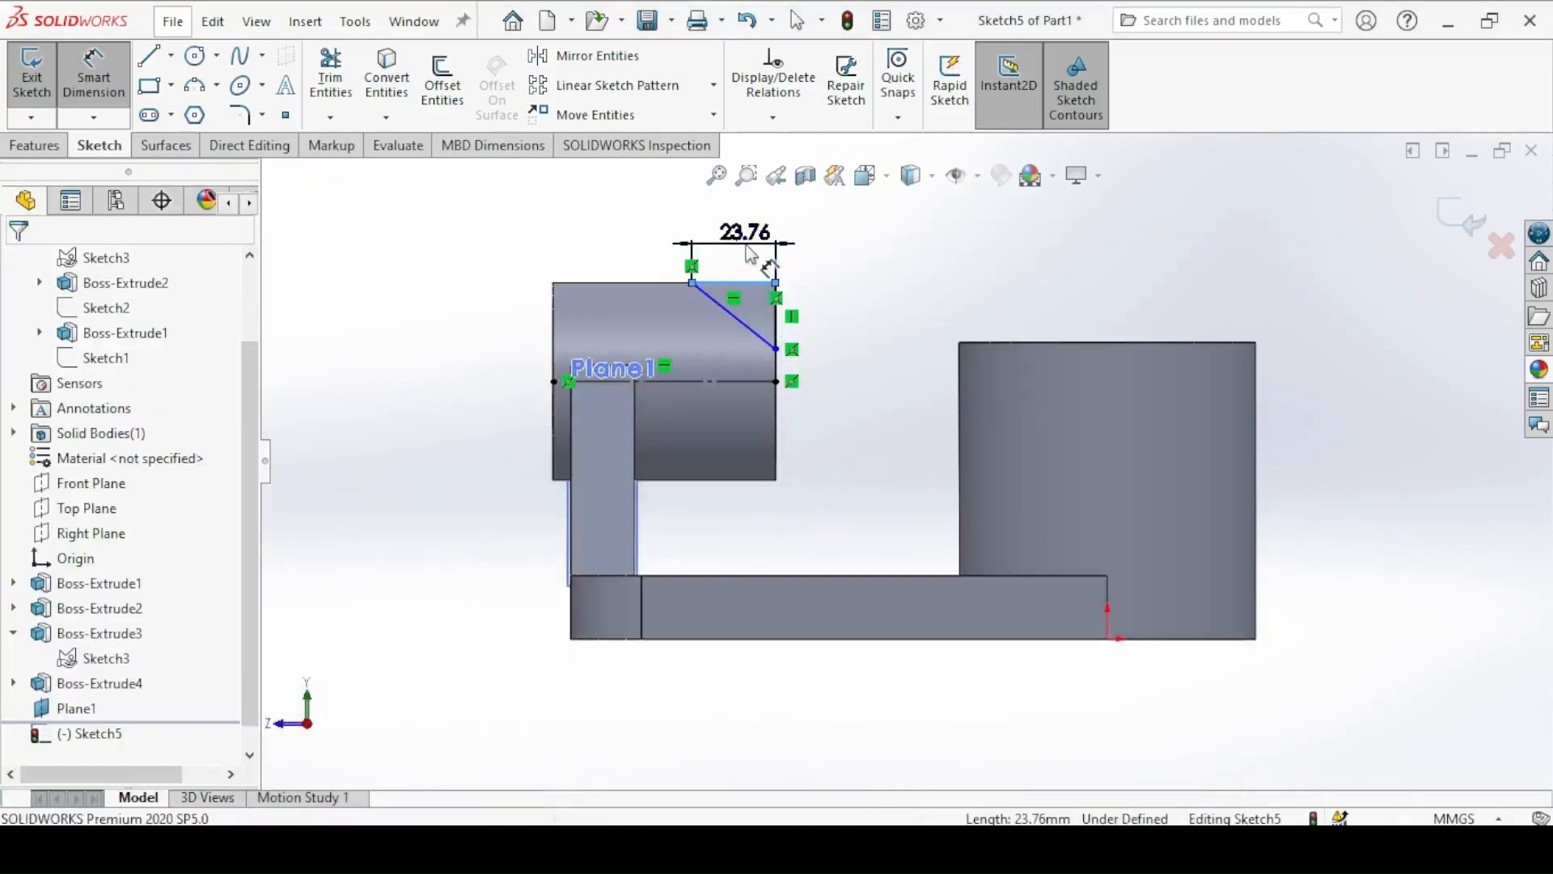
{"action": "left_click", "coordinate": [769, 260]}
{"action": "type", "text": "20"}
{"action": "key", "text": "Return"}
Step: Dimension the triangle's vertical side on the ring's end face at 5 mm and exit the sketch
{"action": "left_click", "coordinate": [779, 331]}
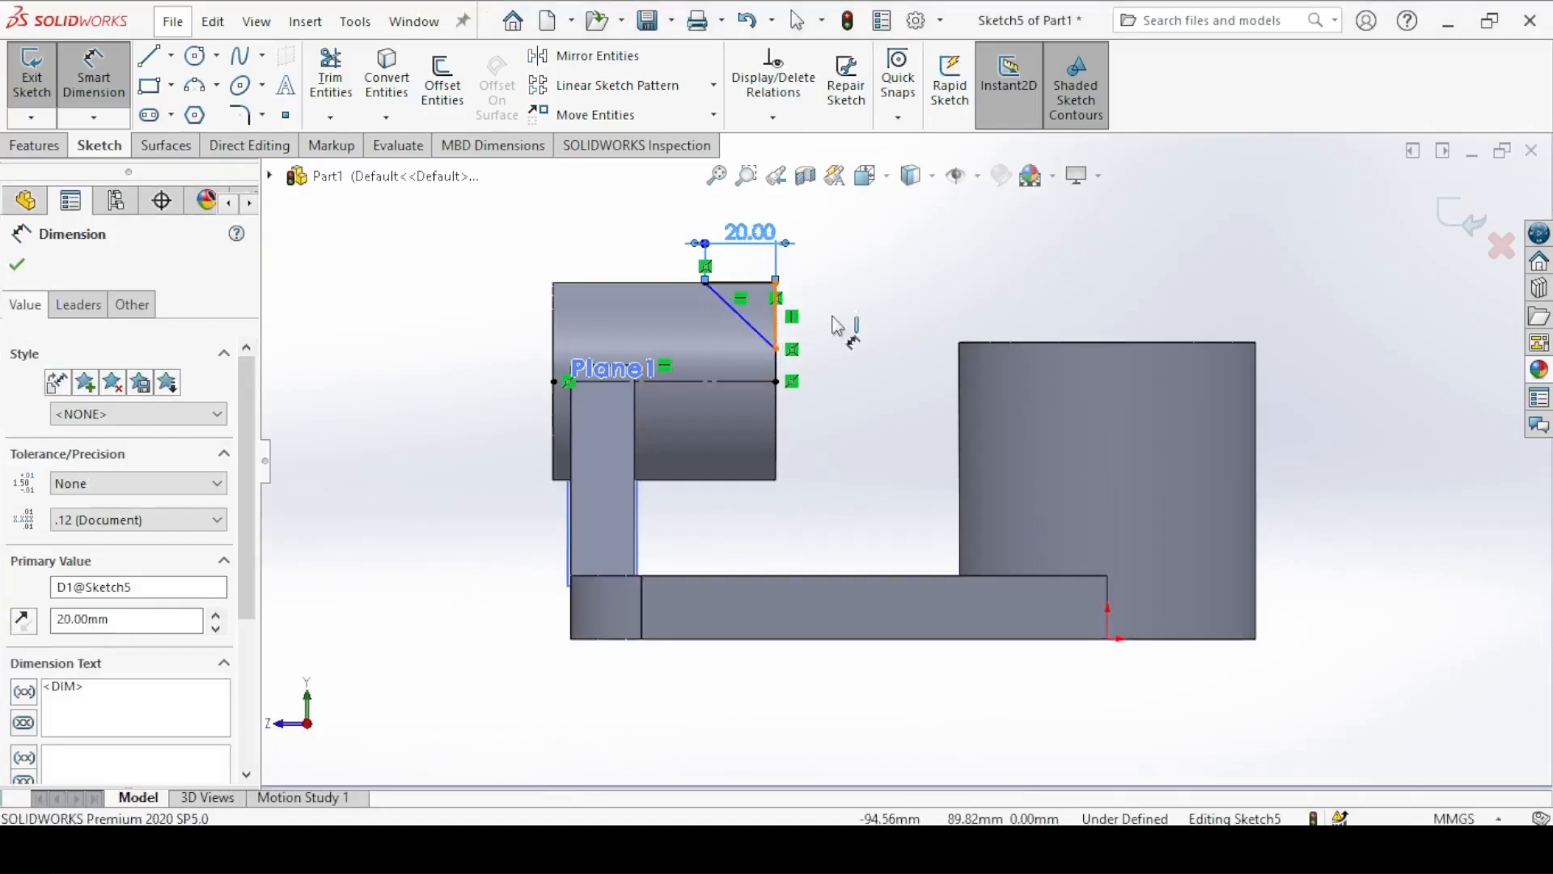
{"action": "left_click", "coordinate": [882, 328]}
{"action": "type", "text": "5"}
{"action": "key", "text": "Return"}
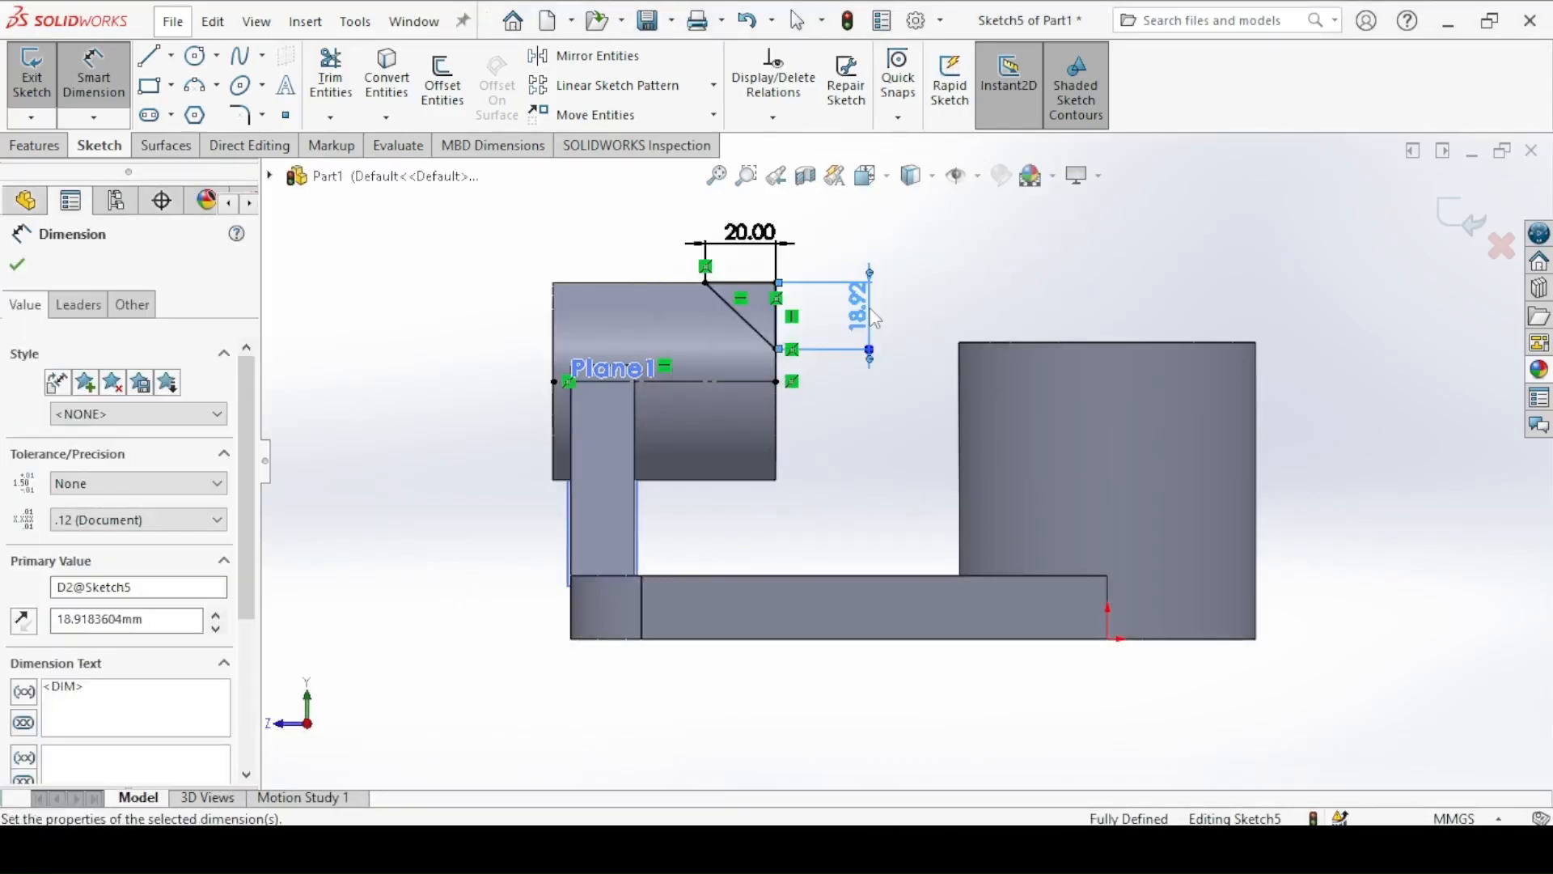
{"action": "left_click", "coordinate": [18, 265]}
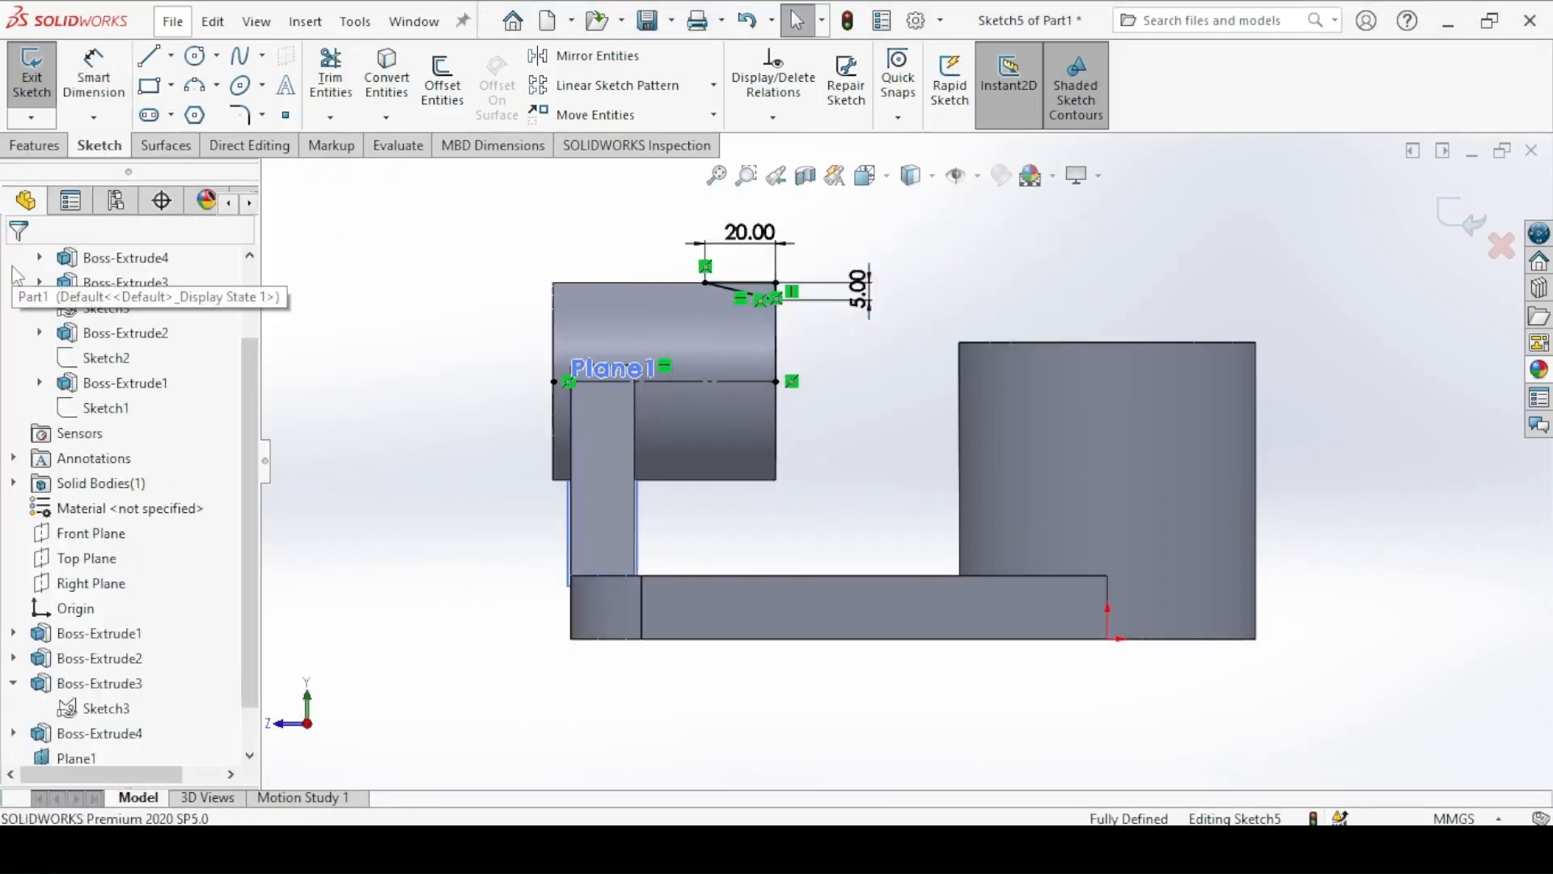
{"action": "left_click", "coordinate": [31, 77]}
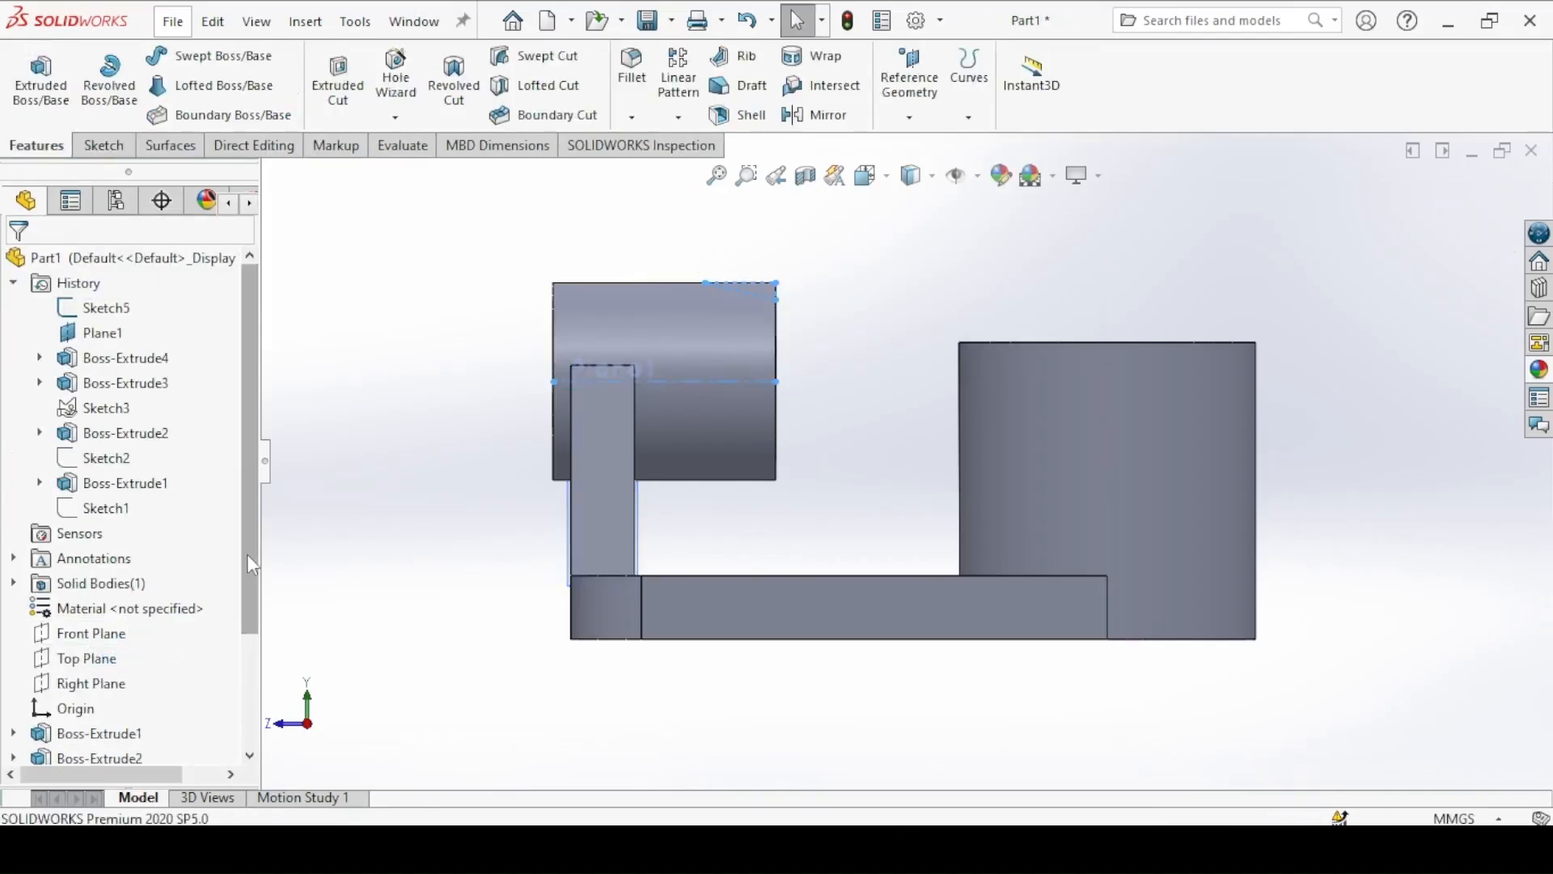
Step: Revolve-cut the triangular profile 360 degrees about the ring's axis line, and hide the support's mid plane
{"action": "left_click", "coordinate": [454, 81]}
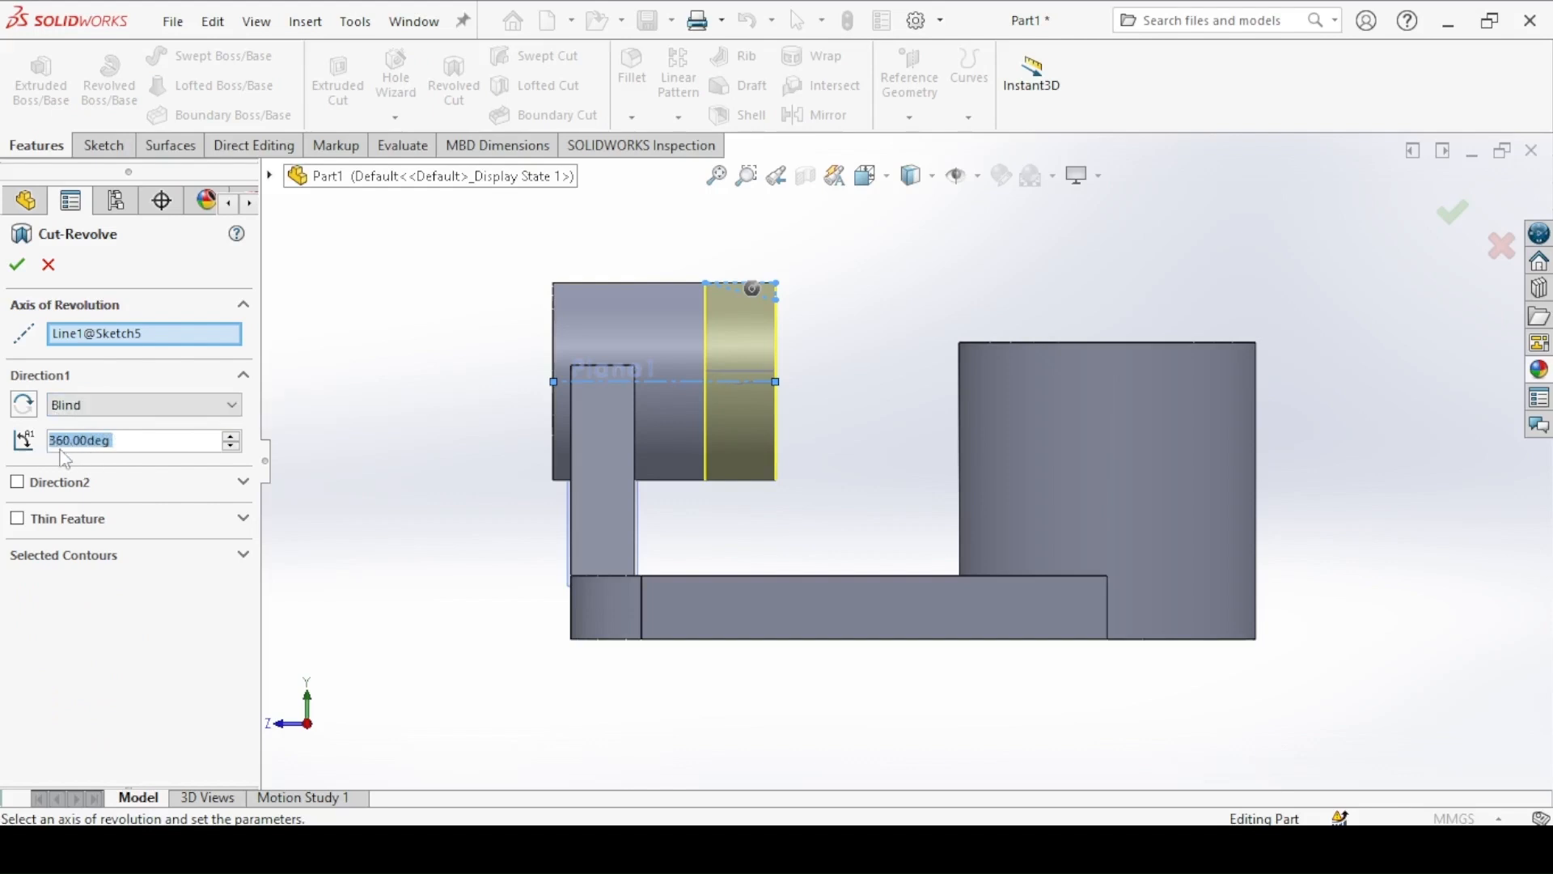
{"action": "left_click", "coordinate": [17, 265]}
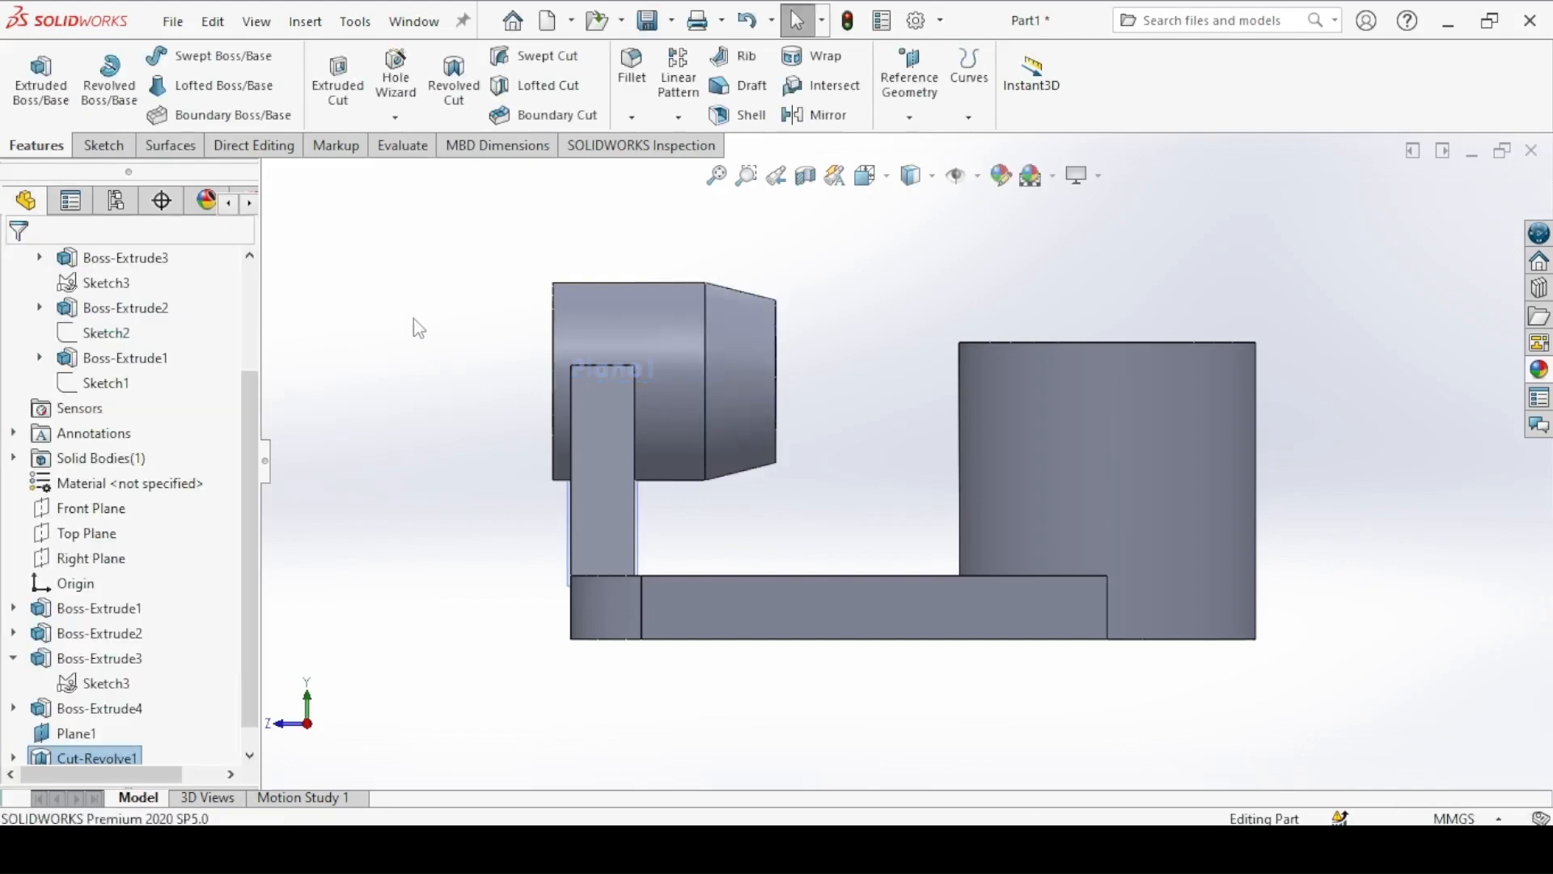
{"action": "middle_click_drag", "start_coordinate": [414, 318], "coordinate": [448, 343]}
{"action": "key", "text": "ctrl+7"}
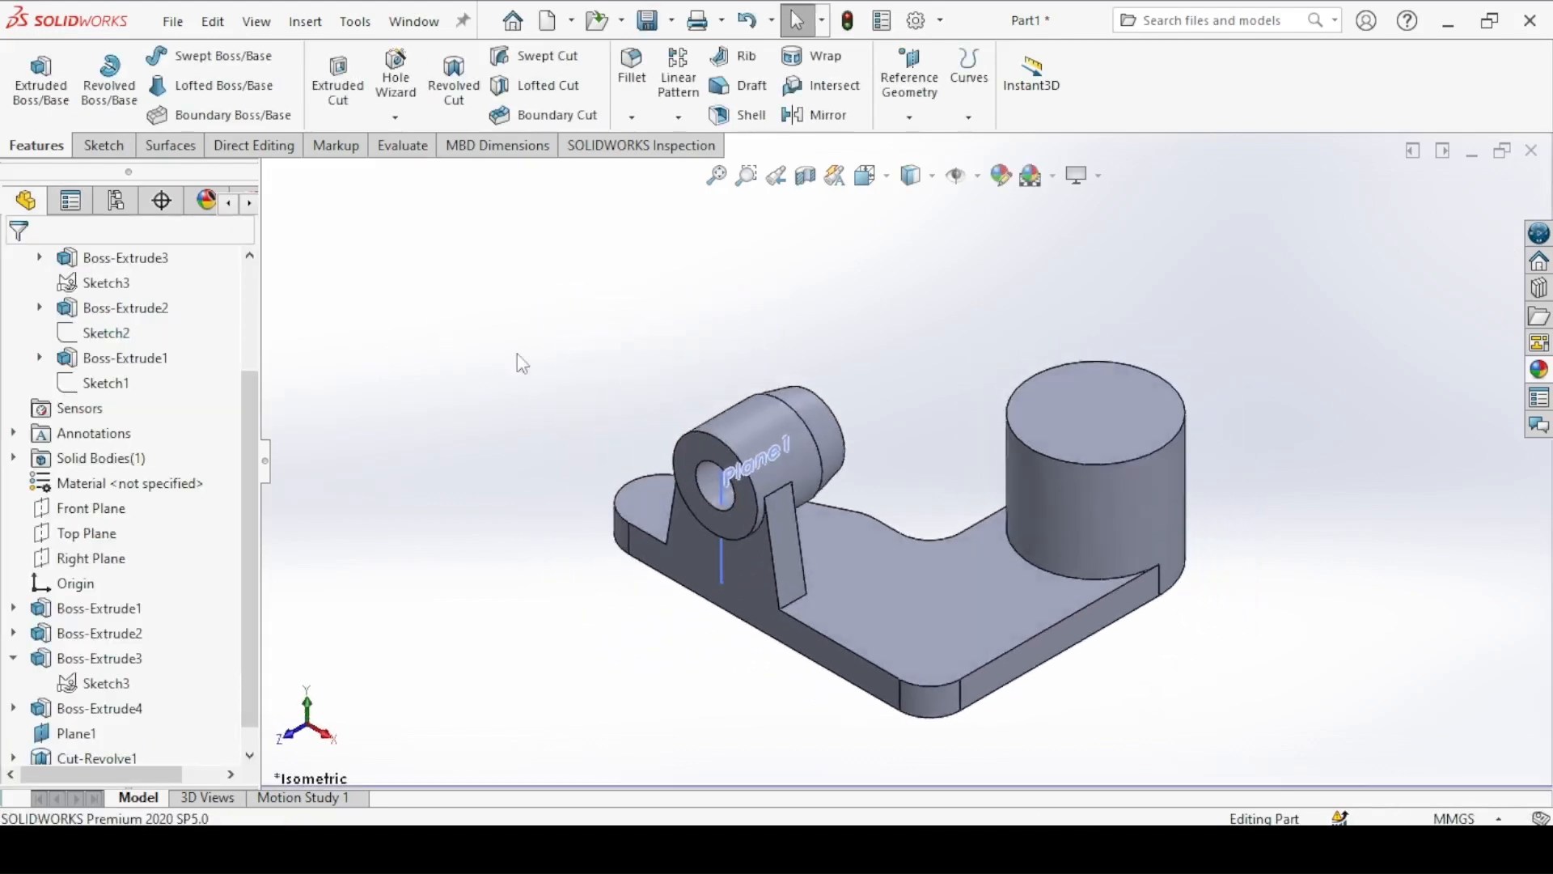
{"action": "left_click", "coordinate": [724, 581]}
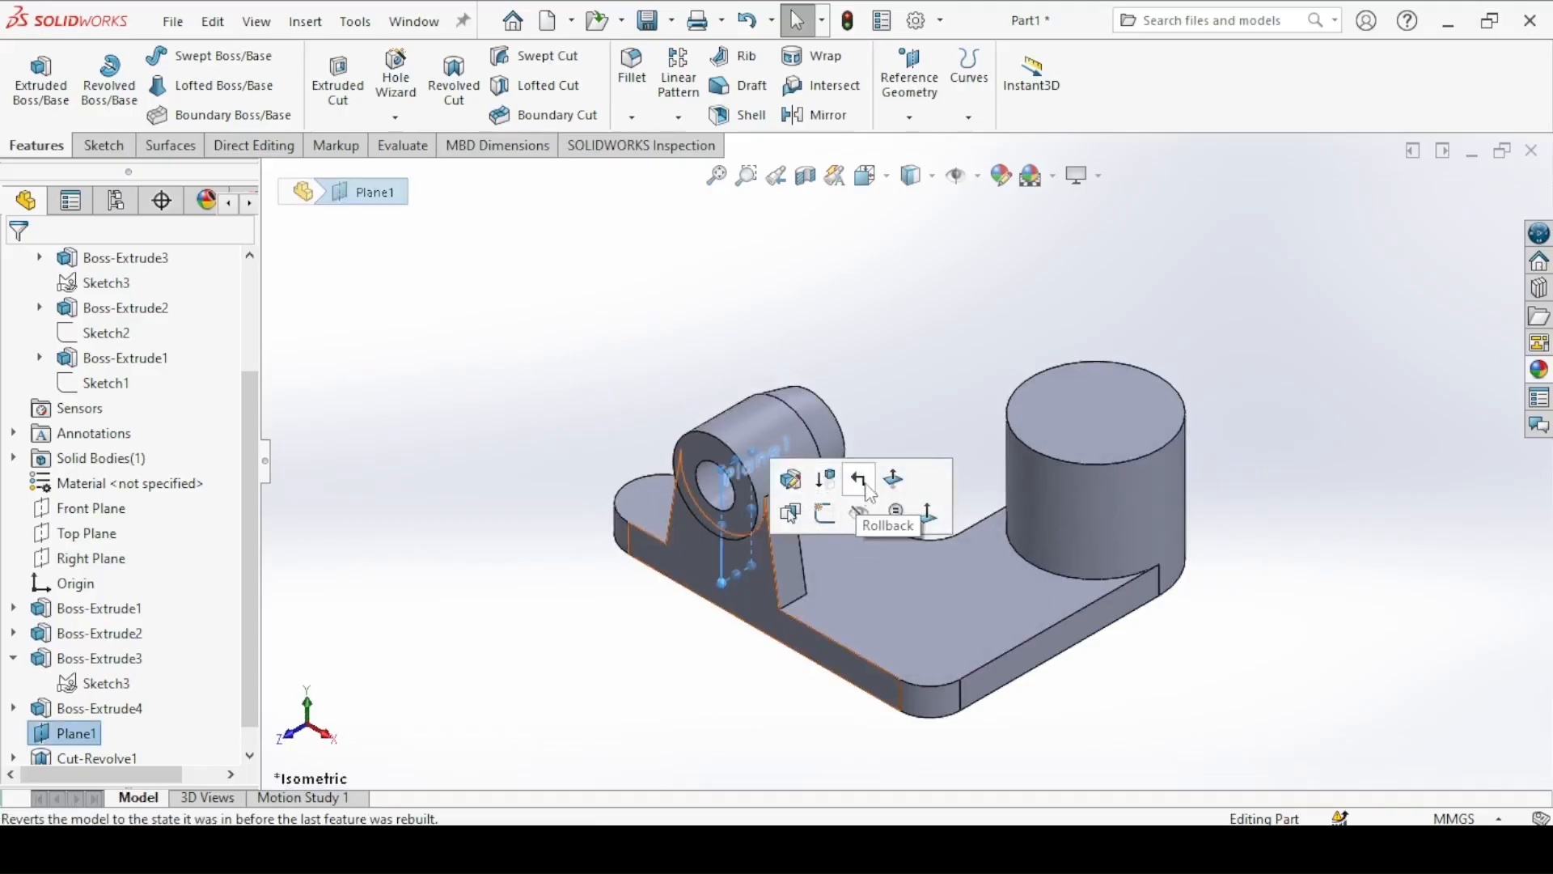
{"action": "left_click", "coordinate": [528, 458]}
Step: Check the part 4 draft drawing, then start a cut sketch on the ring's front face with a rectangle about 35 mm tall from above the ring into the bore
{"action": "left_click", "coordinate": [589, 844]}
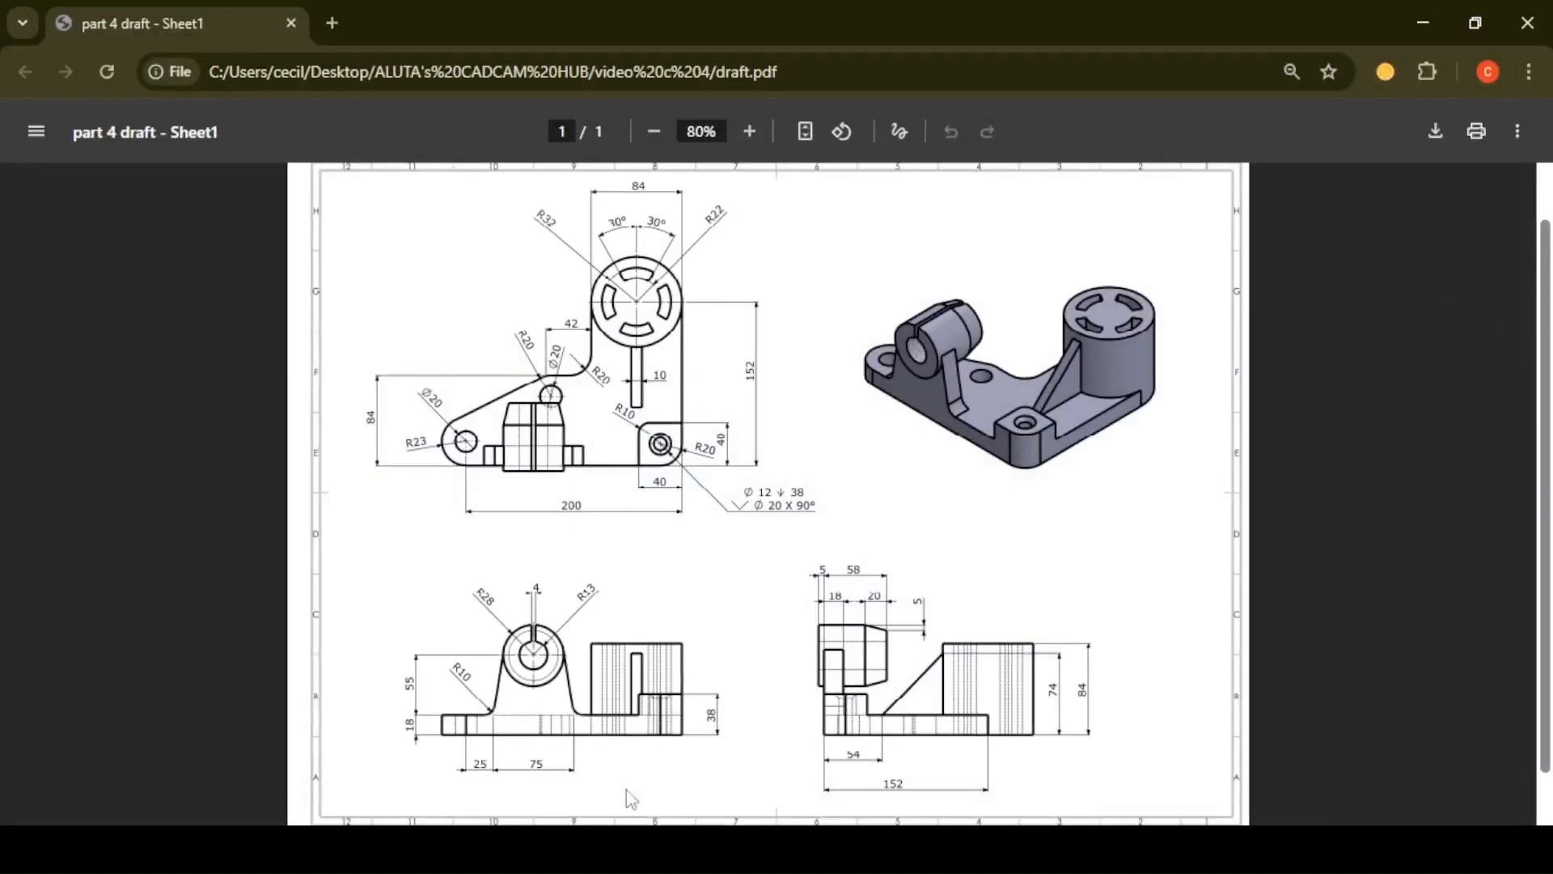
{"action": "left_click", "coordinate": [590, 844]}
{"action": "left_click", "coordinate": [335, 99]}
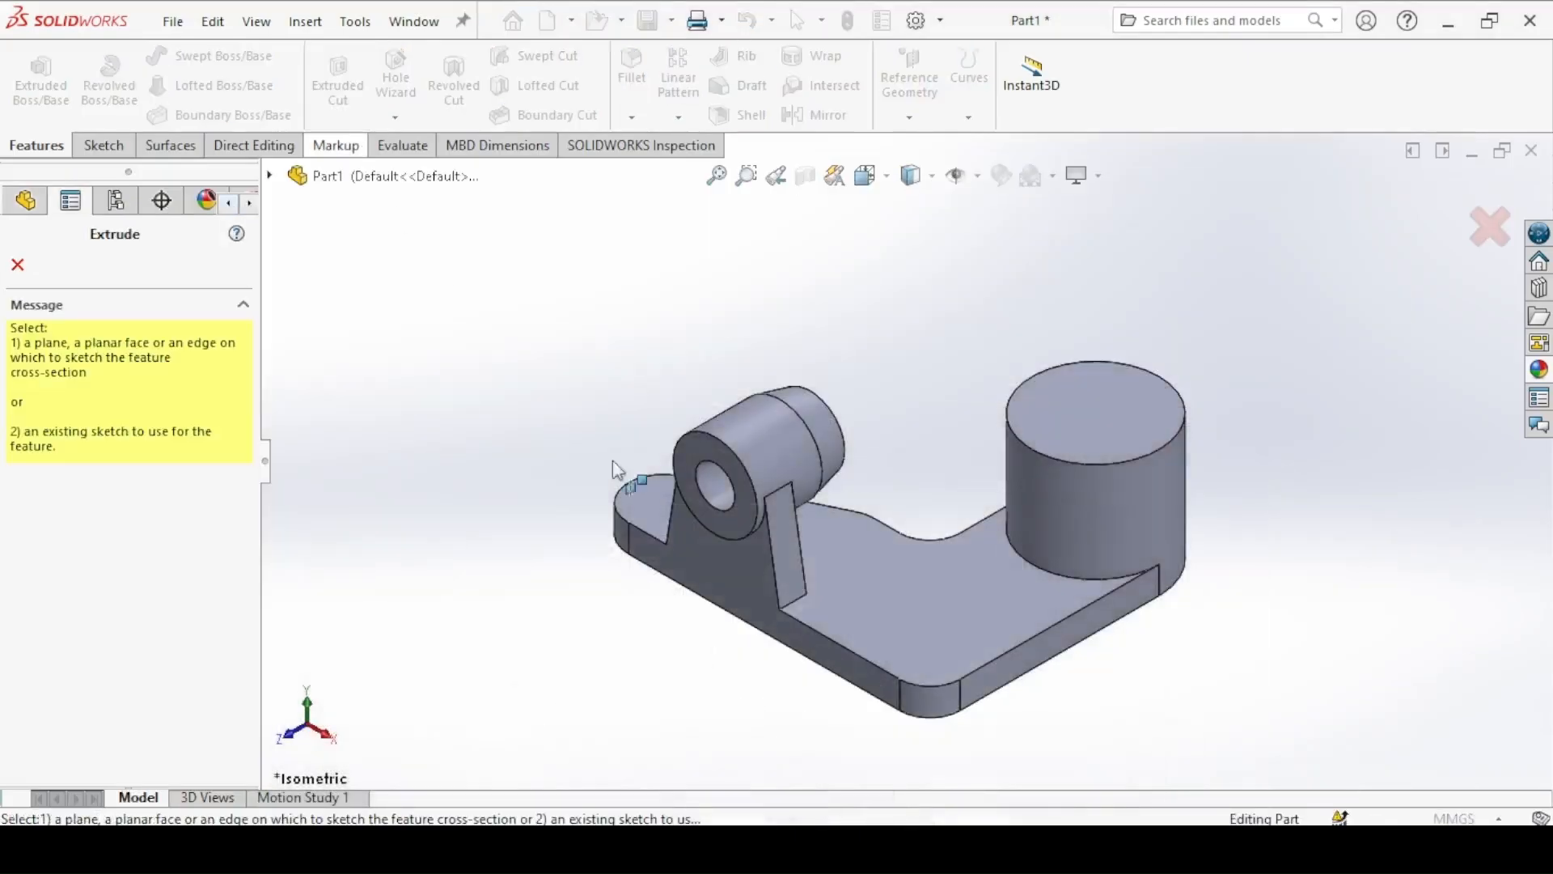
{"action": "left_click", "coordinate": [688, 455]}
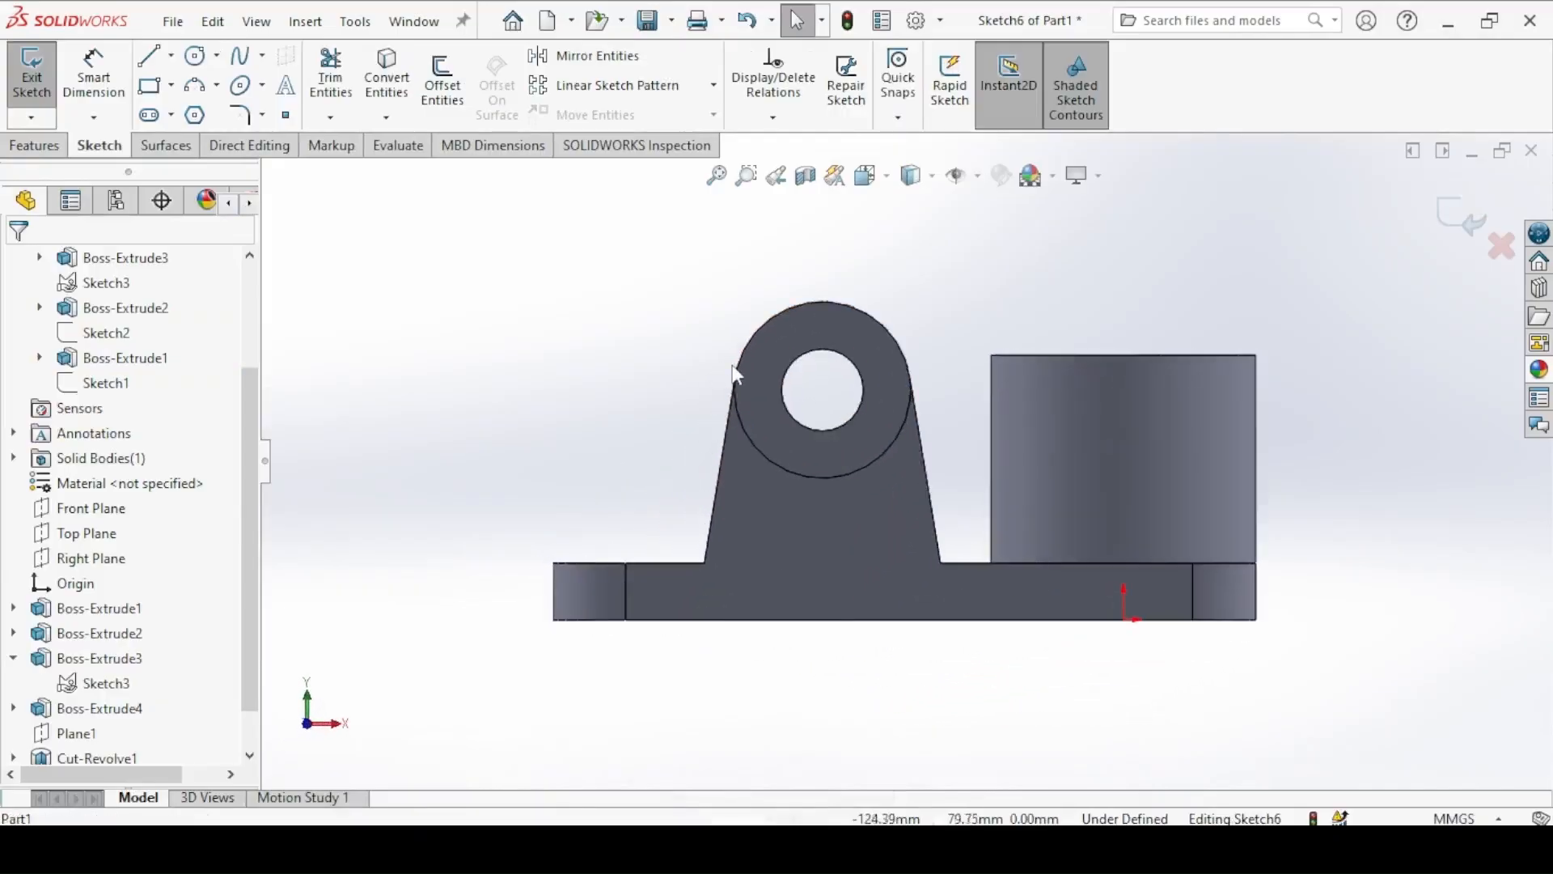
{"action": "scroll", "coordinate": [639, 261], "scroll_direction": "down", "scroll_amount": 5}
{"action": "middle_click_drag", "start_coordinate": [656, 274], "coordinate": [703, 594], "text": "ctrl"}
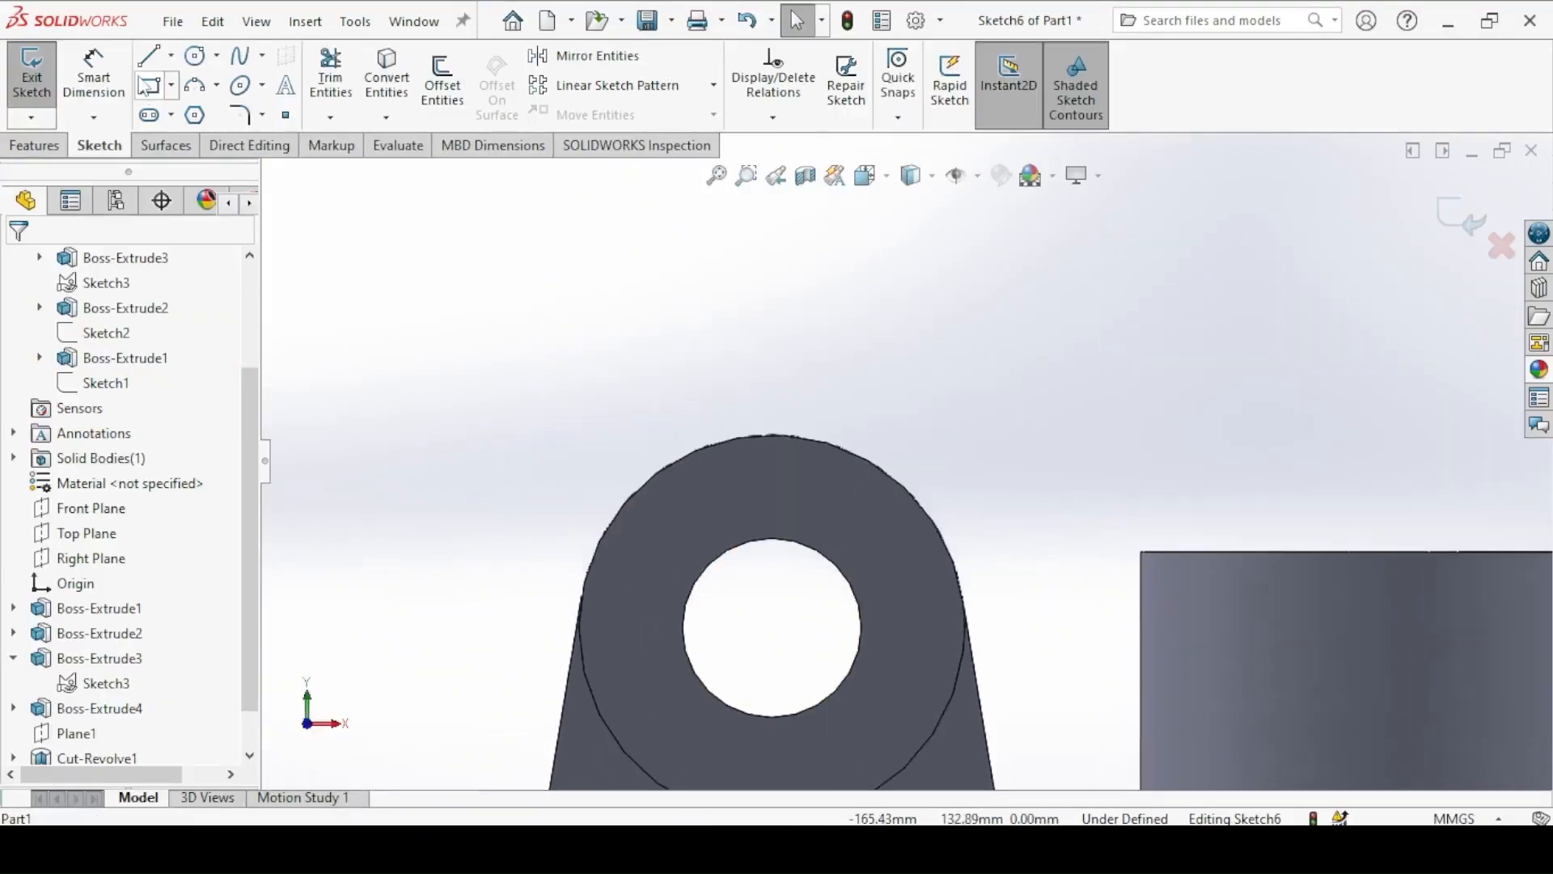
{"action": "left_click", "coordinate": [150, 87]}
{"action": "left_click", "coordinate": [680, 366]}
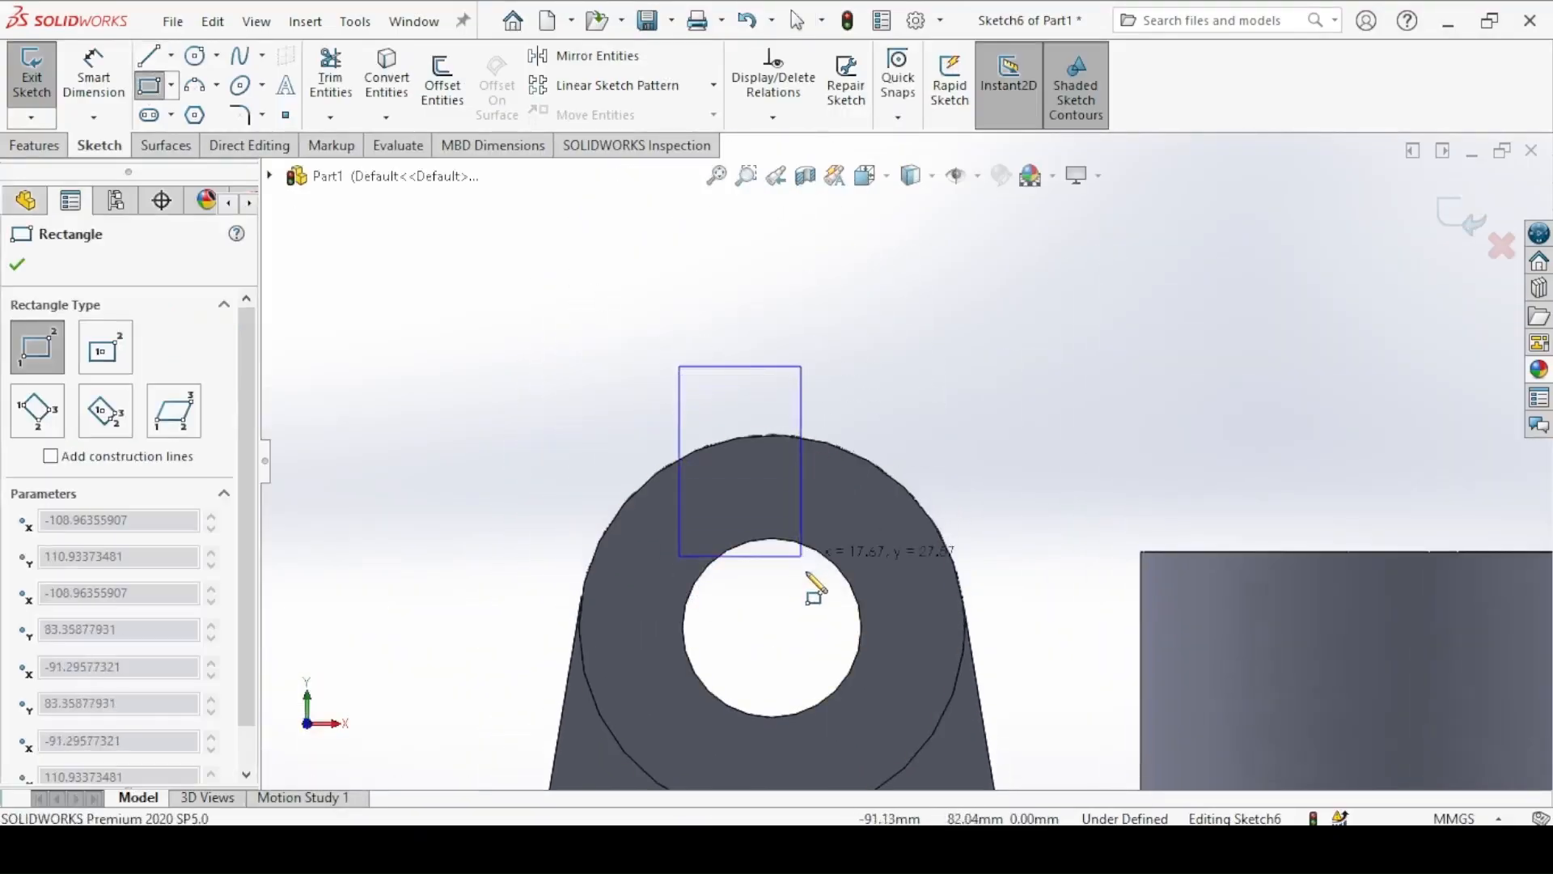
{"action": "left_click", "coordinate": [829, 609]}
{"action": "left_click", "coordinate": [20, 266]}
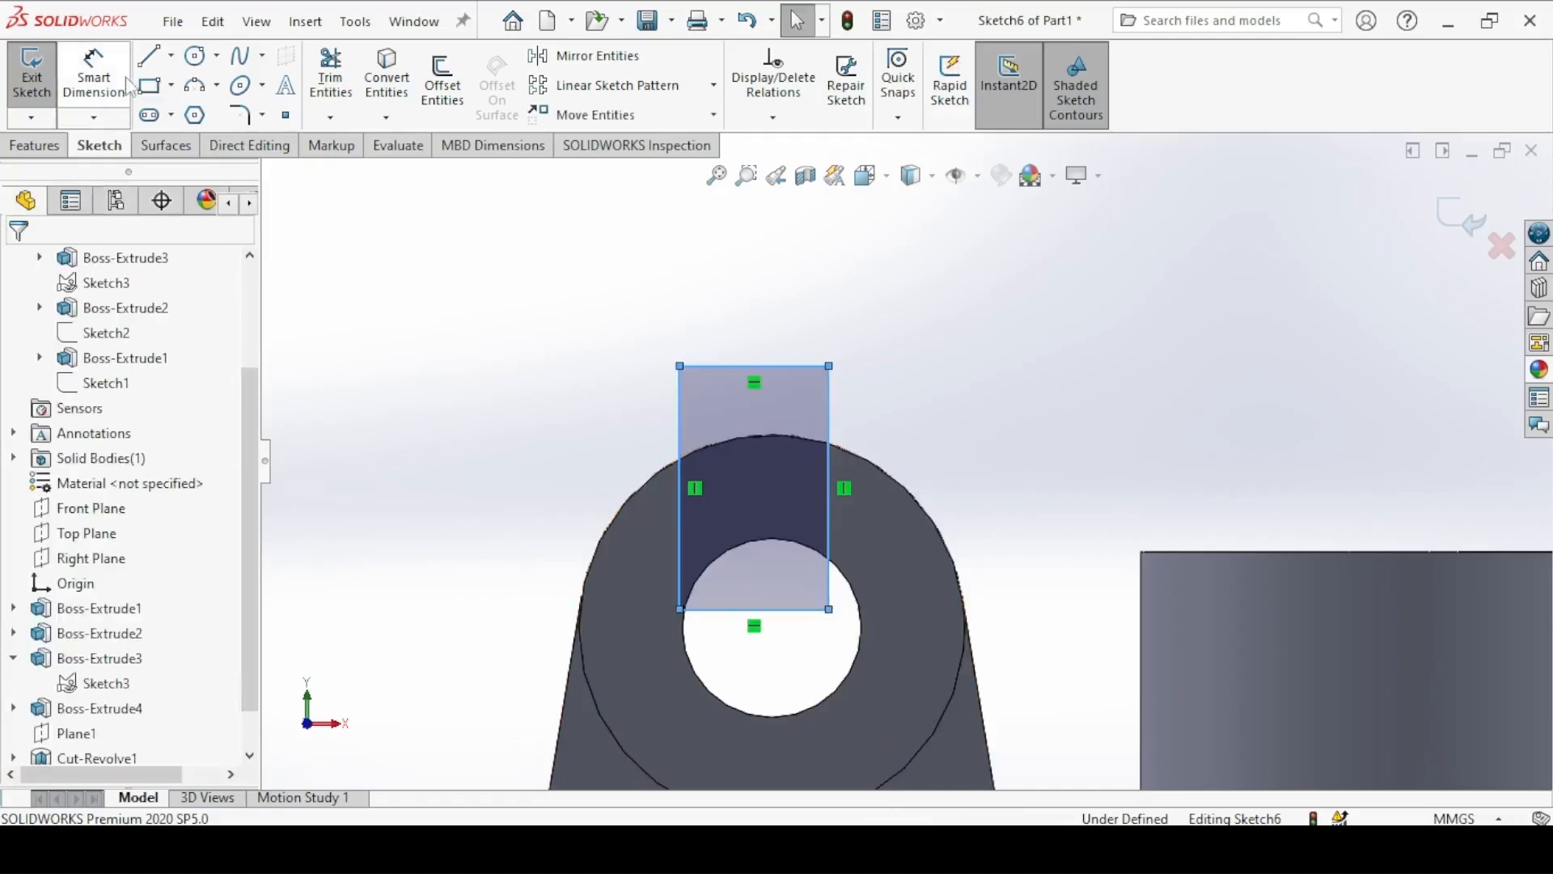
Step: Draw a vertical construction line from the topmost point of the bore to the topmost point of the ring's outer edge
{"action": "left_click", "coordinate": [149, 55]}
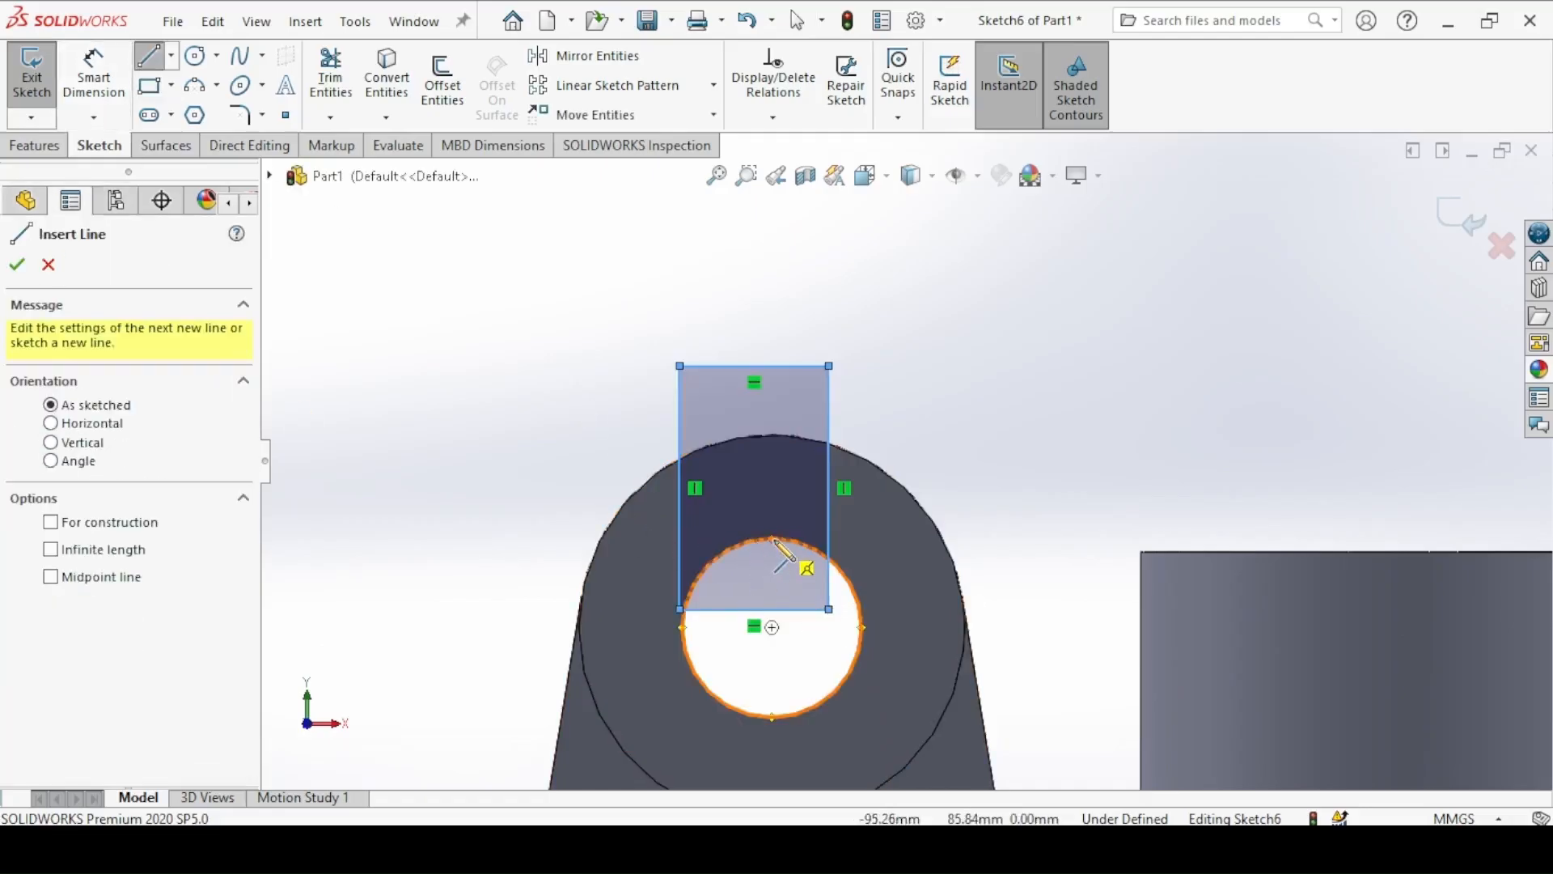
{"action": "left_click", "coordinate": [774, 540]}
{"action": "left_click", "coordinate": [772, 437]}
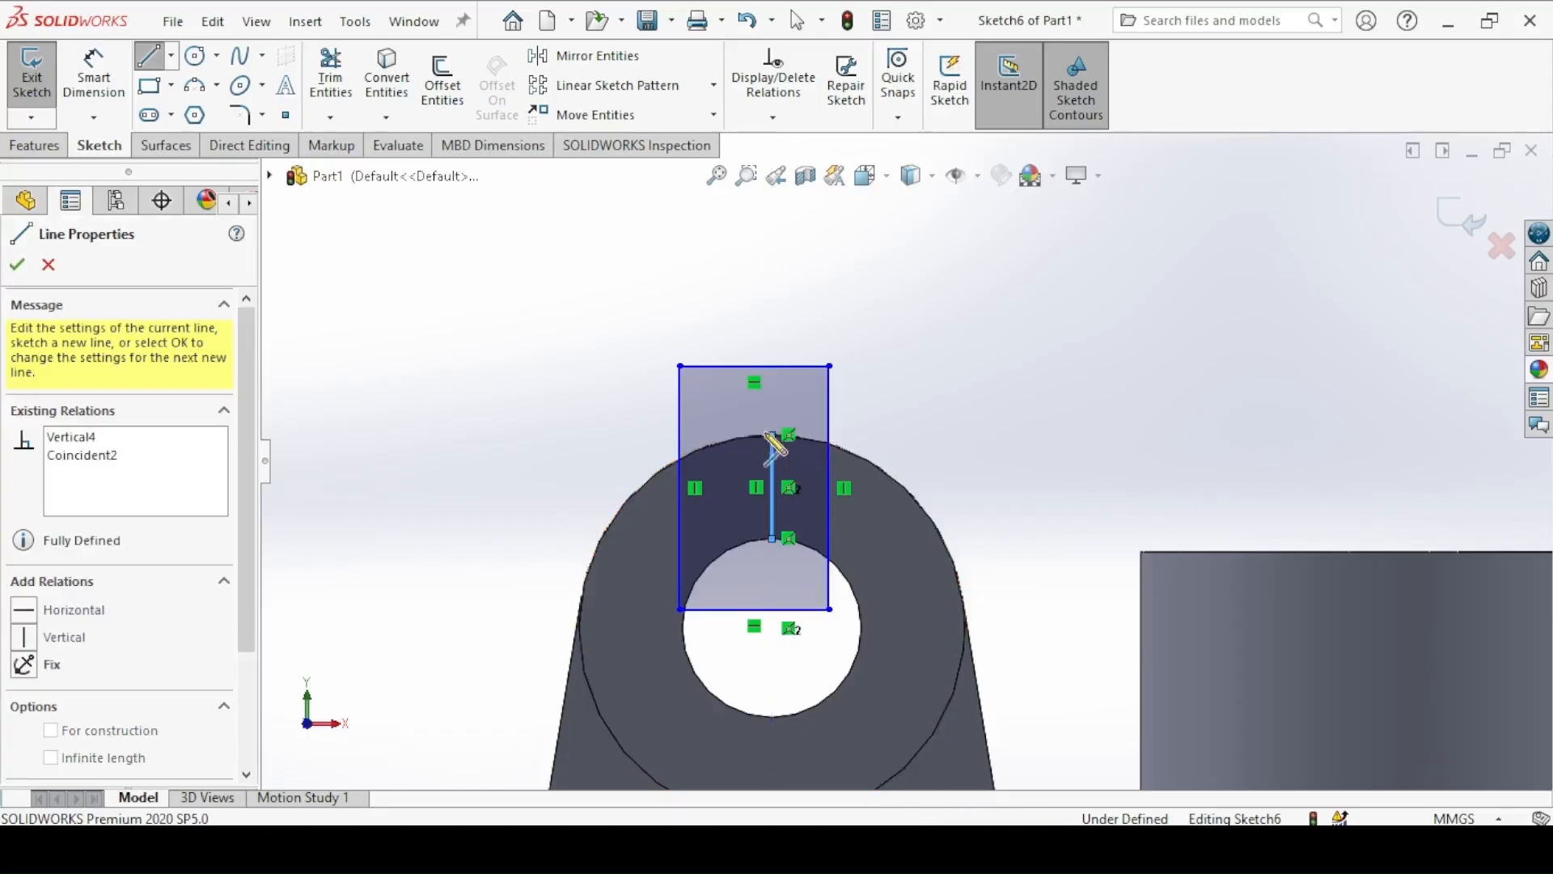
{"action": "key", "text": "Escape"}
{"action": "left_click", "coordinate": [771, 465]}
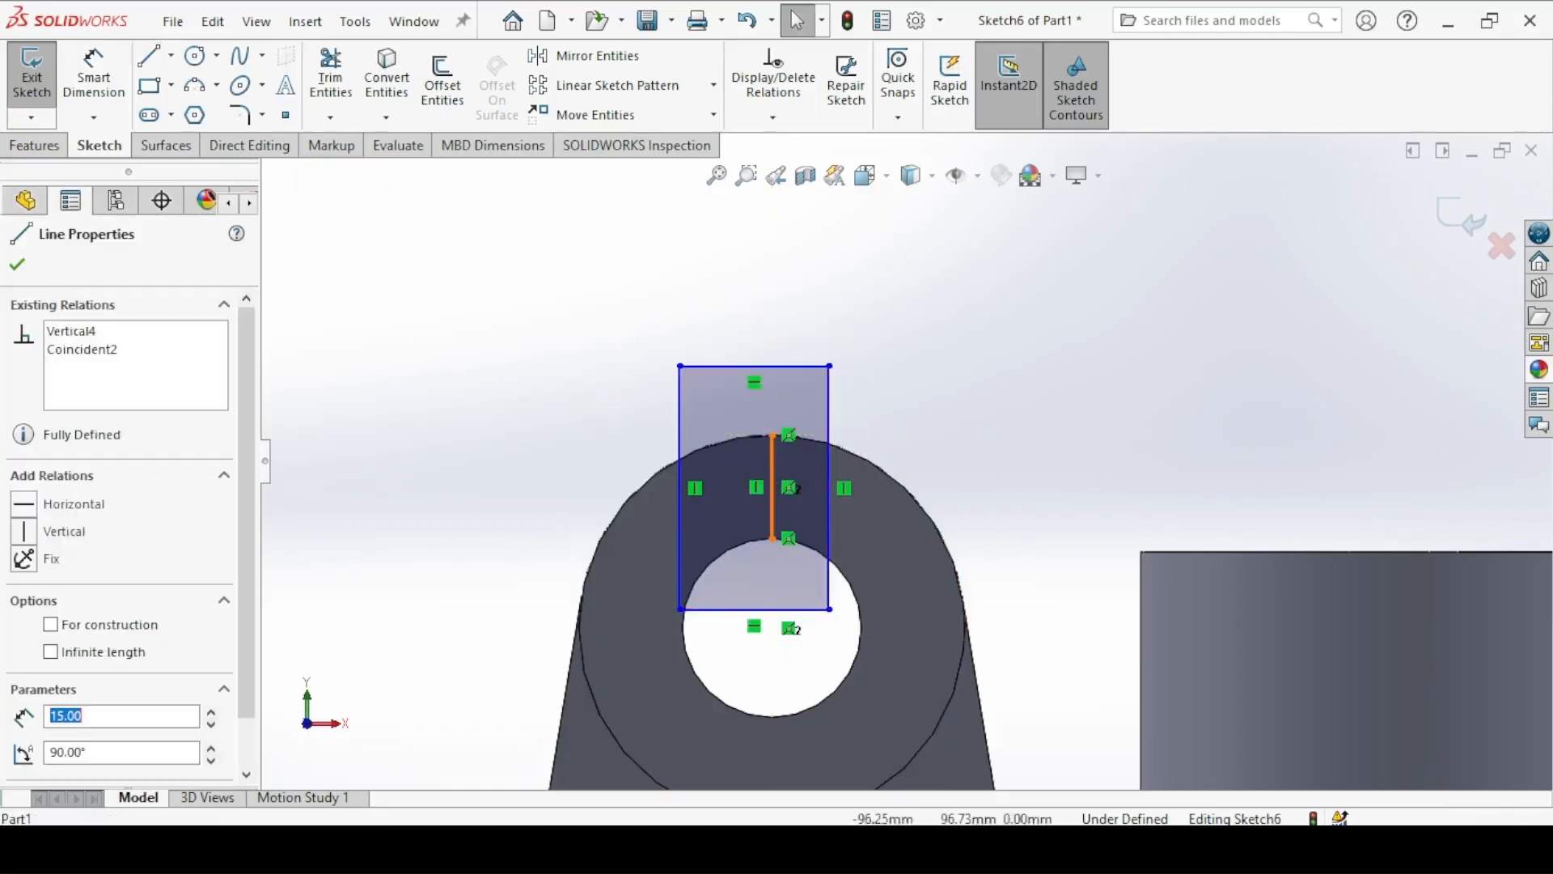
{"action": "left_click", "coordinate": [856, 395]}
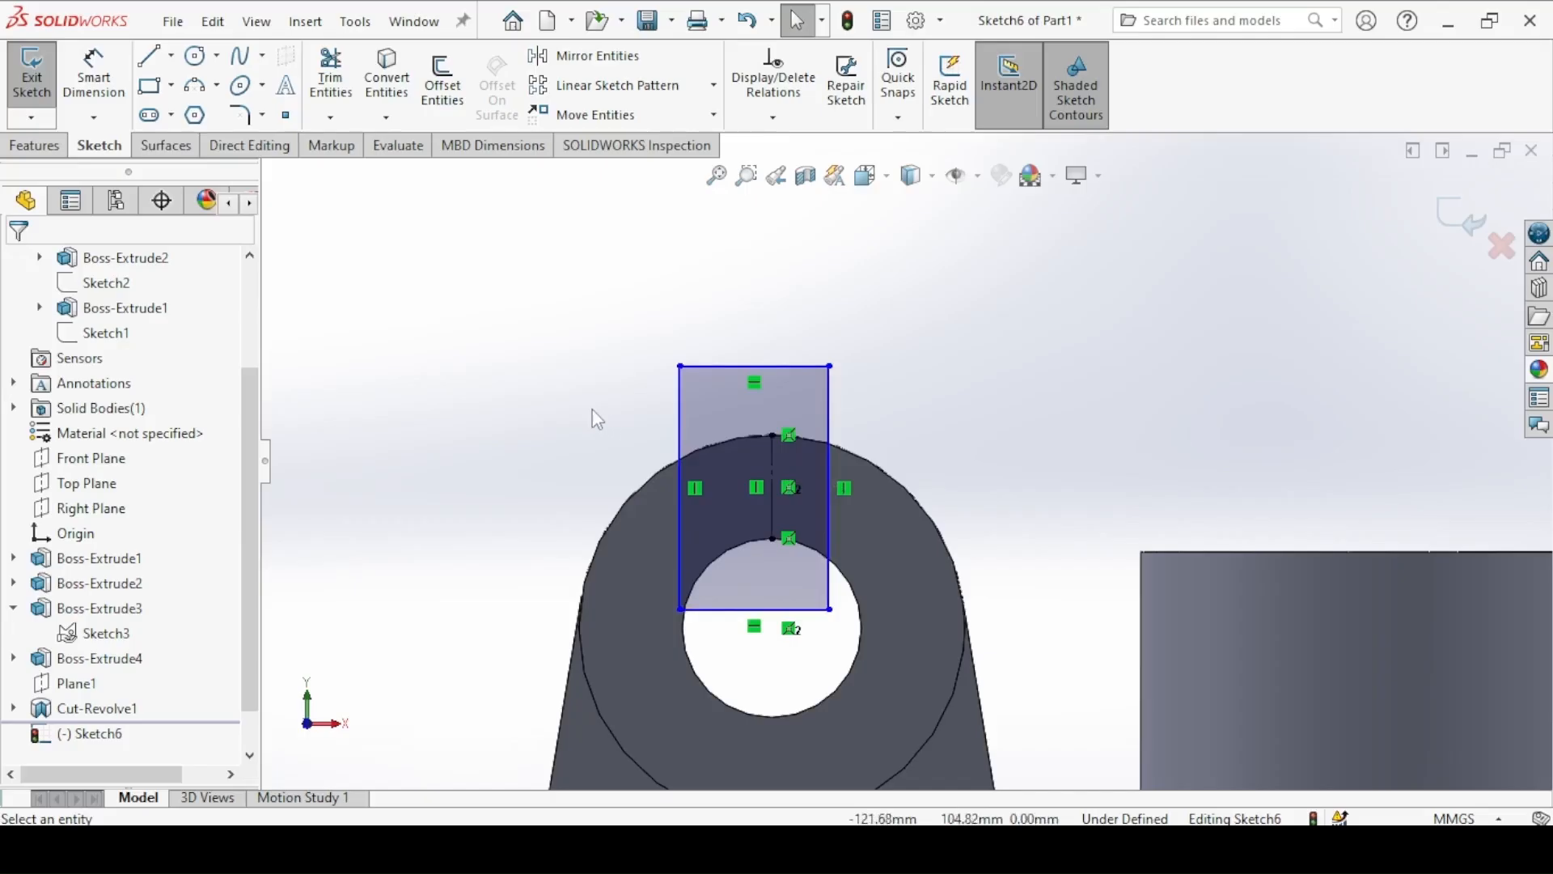
Step: Make the rectangle's two vertical sides symmetric about the construction line
{"action": "left_click", "coordinate": [680, 415]}
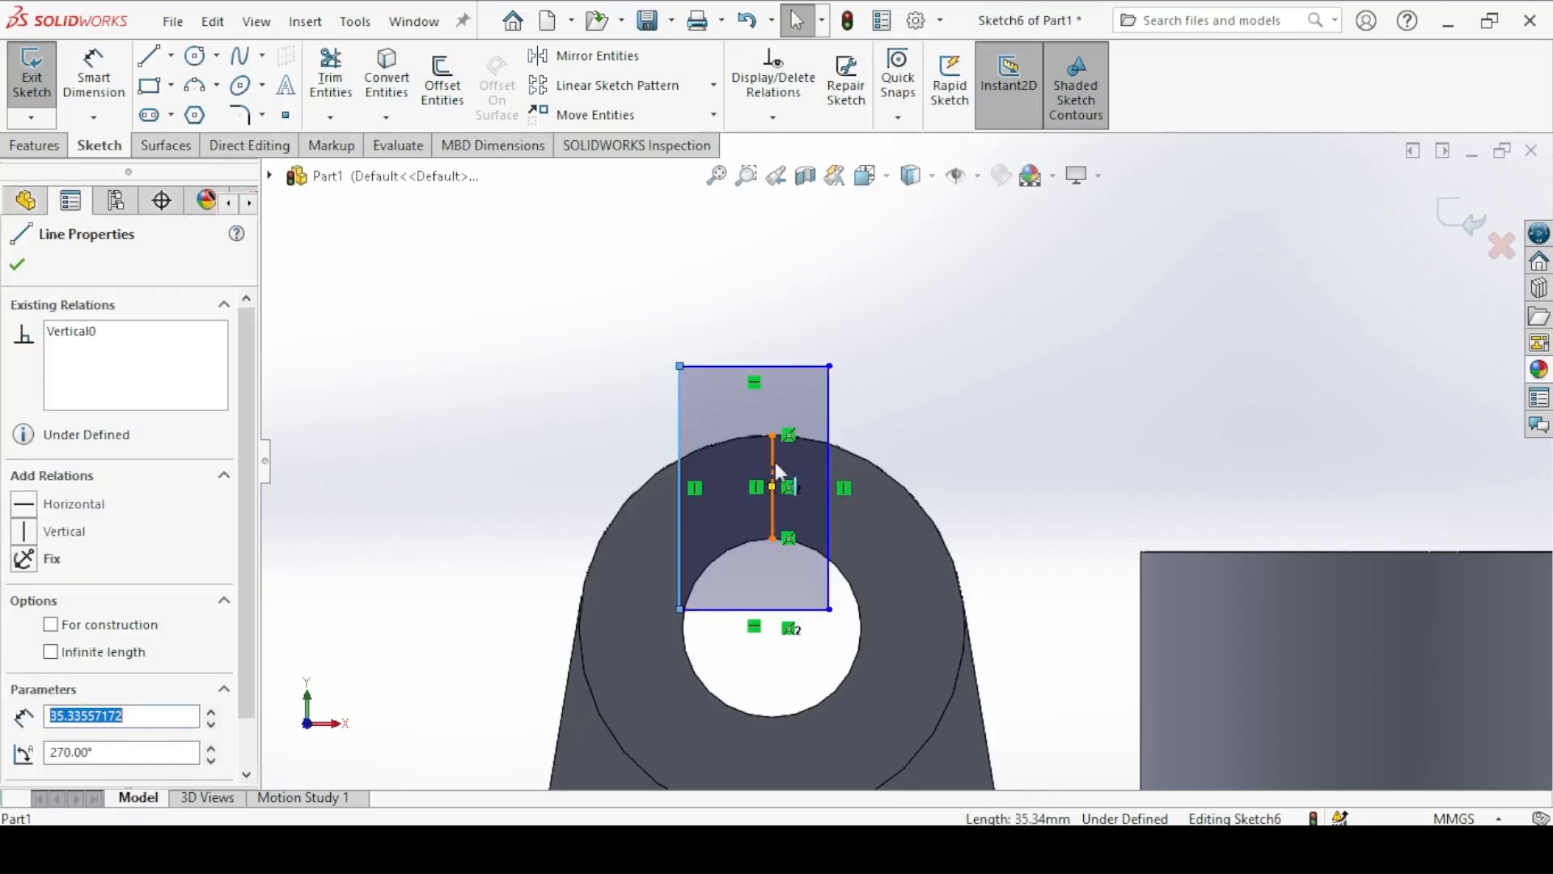
{"action": "left_click", "coordinate": [773, 463], "text": "ctrl"}
{"action": "left_click", "coordinate": [831, 462], "text": "ctrl"}
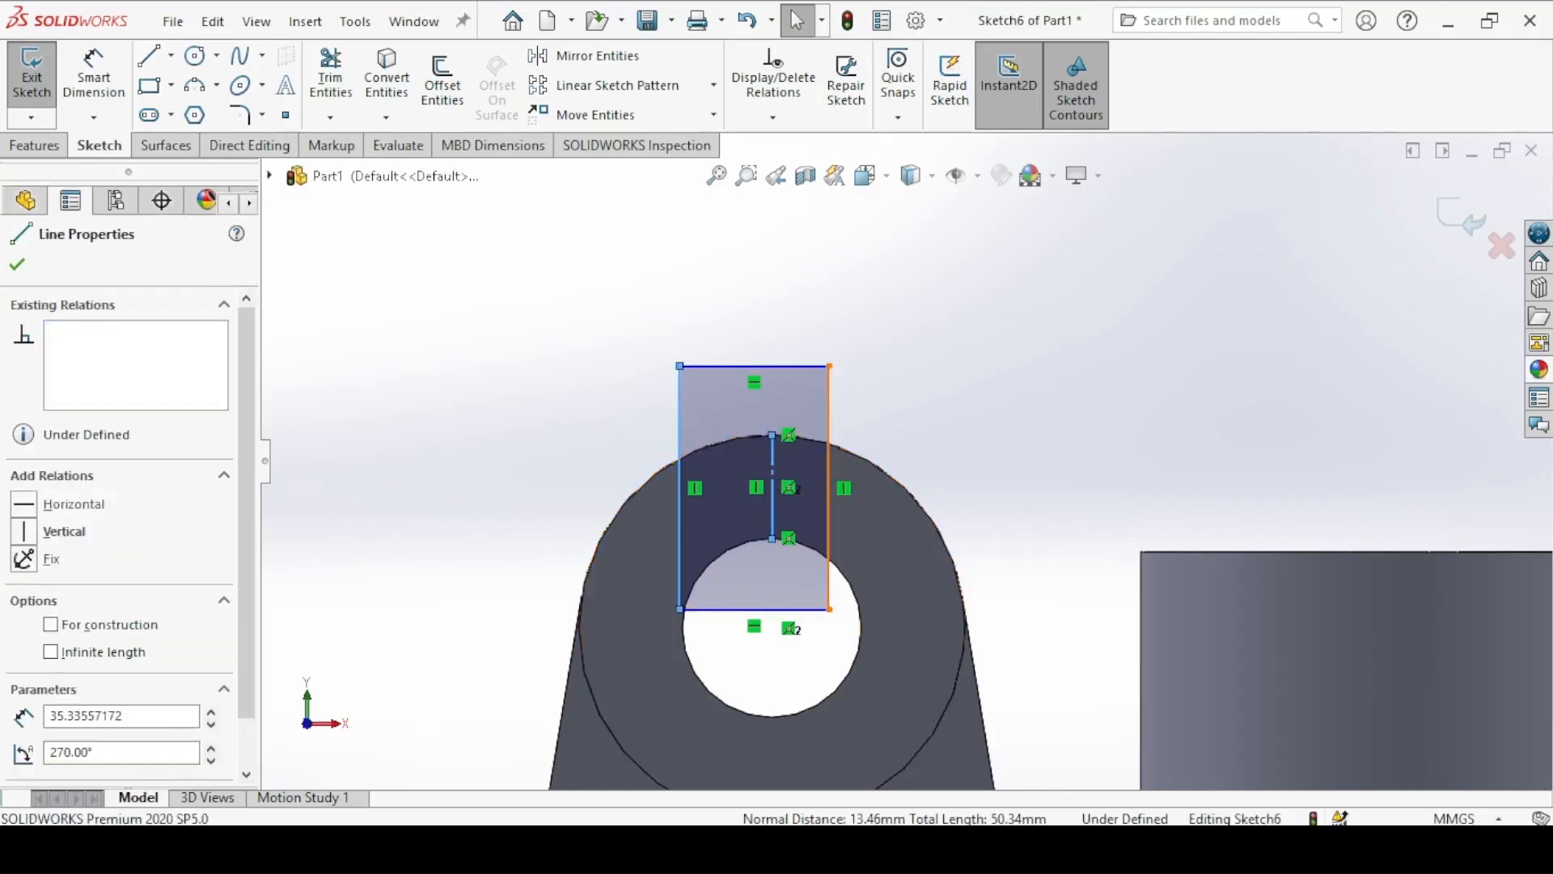
{"action": "left_click", "coordinate": [1066, 362]}
{"action": "left_click", "coordinate": [594, 345]}
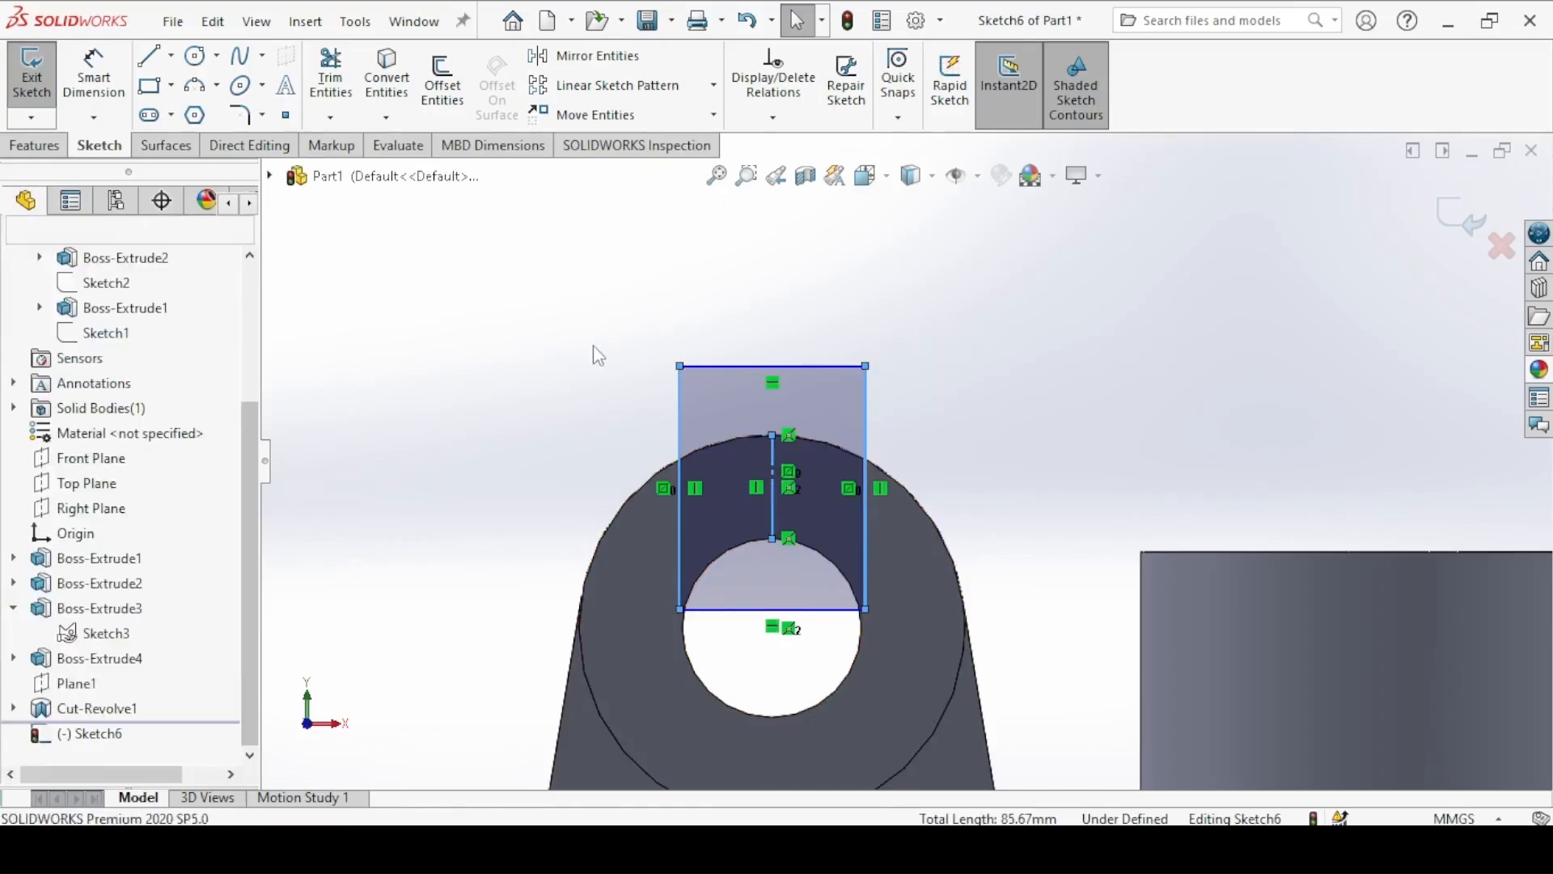
Step: Check the slot width in the drawing and dimension the rectangle's width at 4 mm
{"action": "left_click", "coordinate": [94, 77]}
{"action": "left_click", "coordinate": [568, 848]}
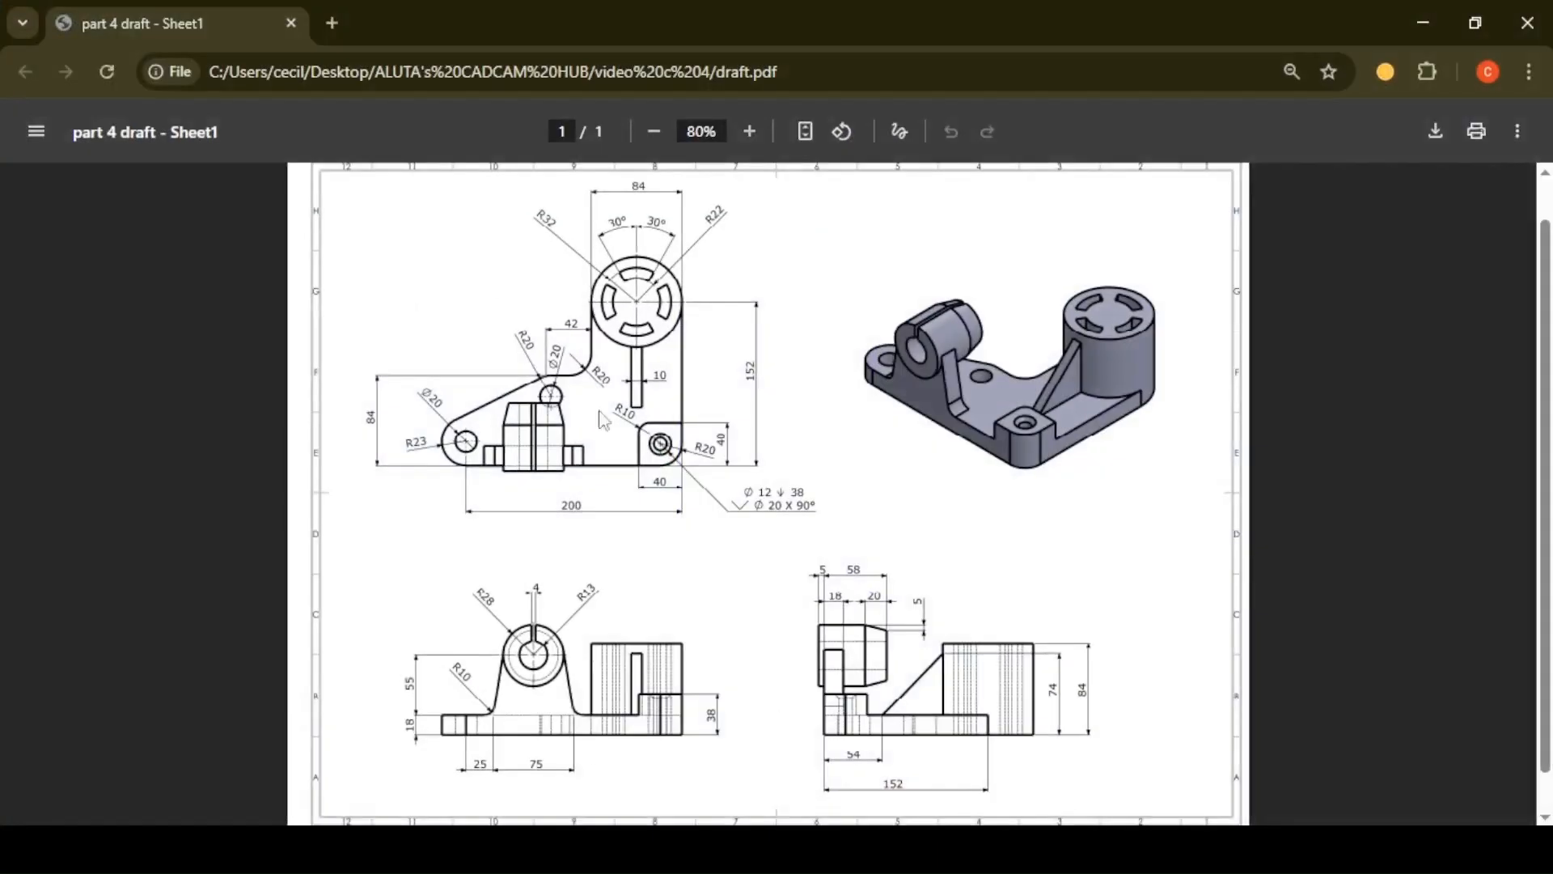
{"action": "key", "text": "alt+Tab"}
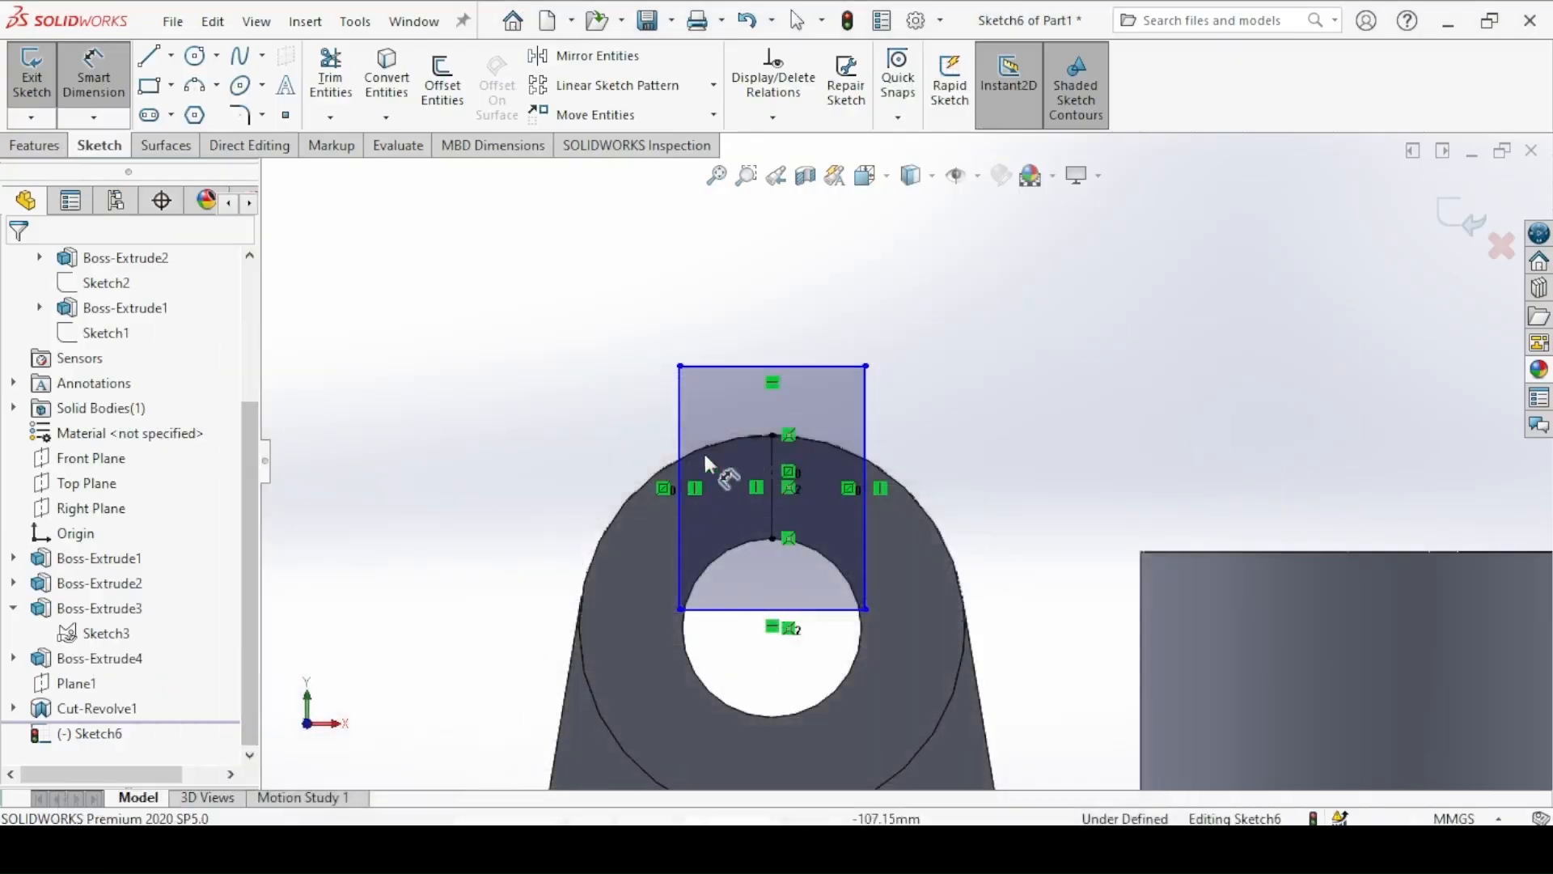
{"action": "left_click", "coordinate": [746, 366]}
{"action": "left_click", "coordinate": [770, 324]}
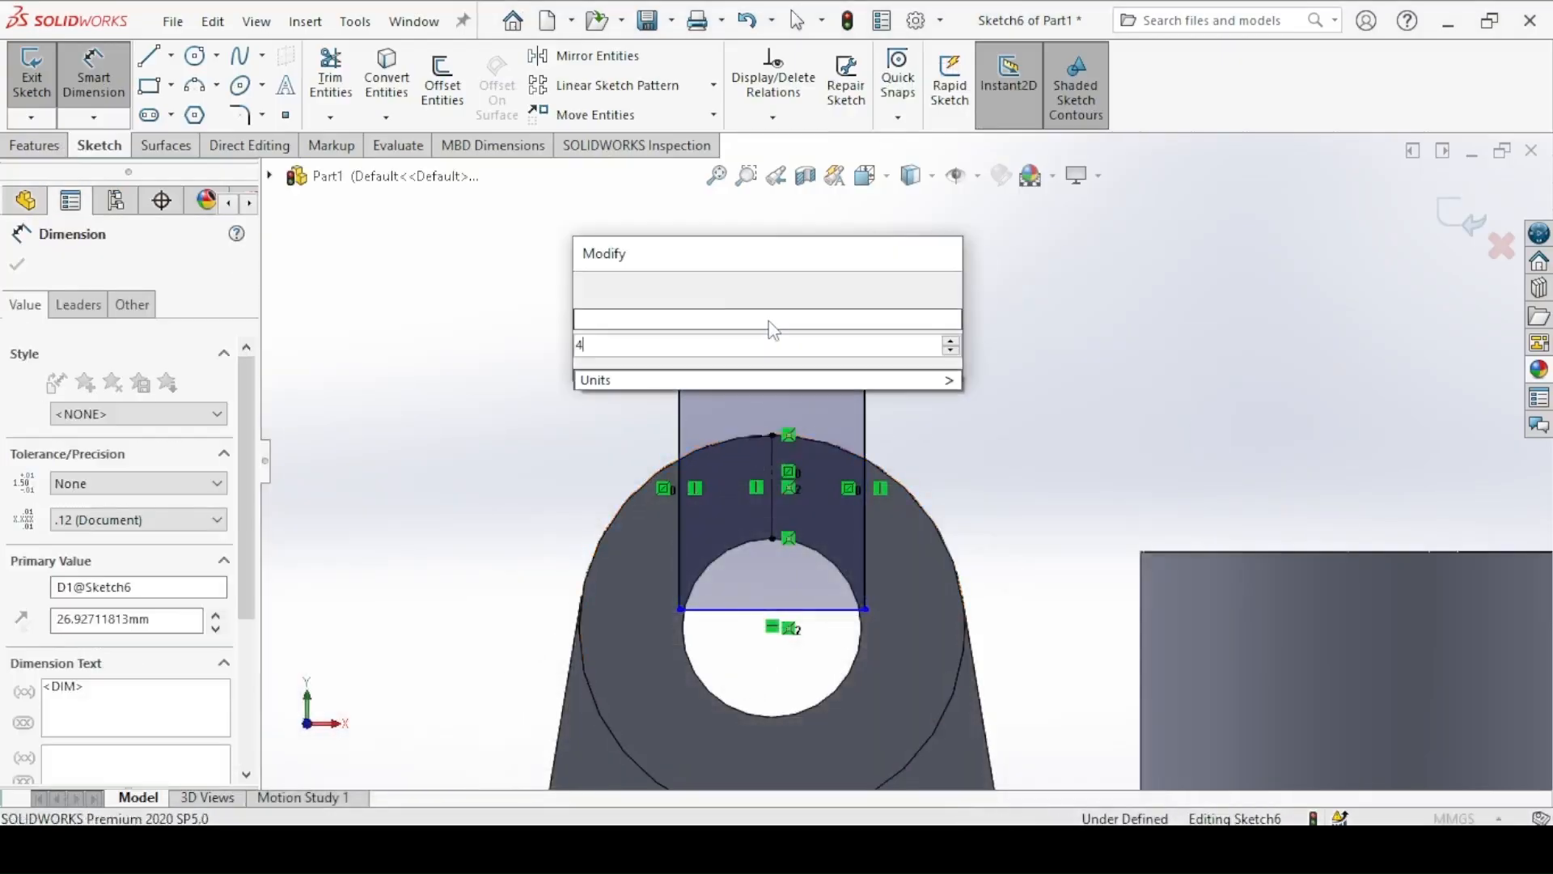
{"action": "key", "text": "Return"}
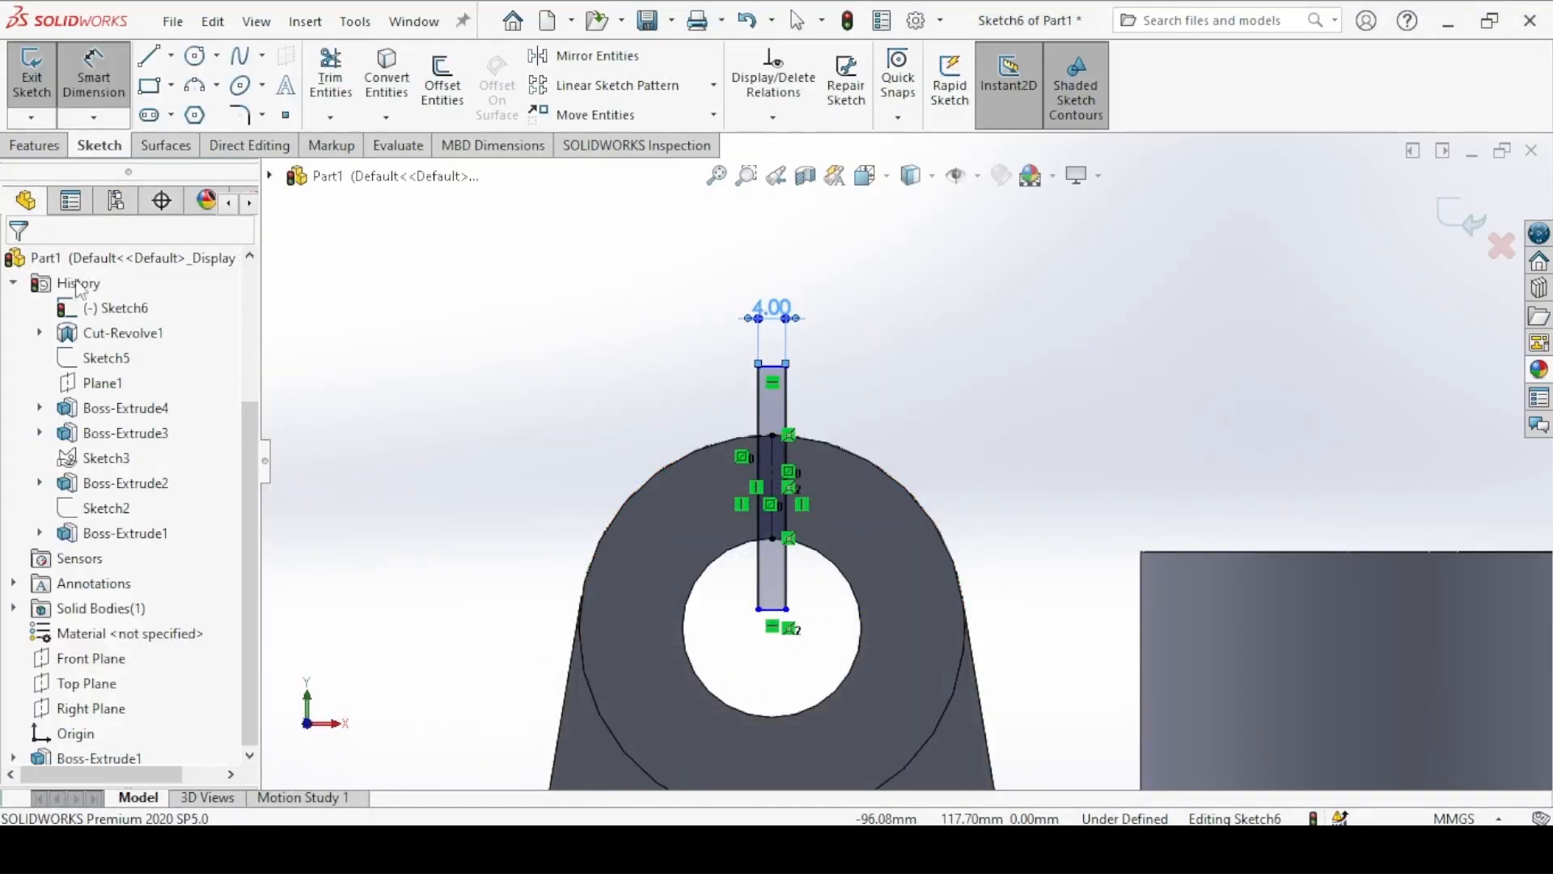
Step: Extend the slot rectangle's lower edge down to the level of the bore's centre and finish the sketch
{"action": "key", "text": "Escape"}
{"action": "mouse_move", "coordinate": [767, 613]}
{"action": "left_mouse_down"}
{"action": "mouse_move", "coordinate": [746, 594]}
{"action": "mouse_move", "coordinate": [712, 776]}
{"action": "mouse_move", "coordinate": [520, 711]}
{"action": "mouse_move", "coordinate": [658, 614]}
{"action": "mouse_move", "coordinate": [656, 627]}
{"action": "left_mouse_up"}
{"action": "left_click", "coordinate": [11, 272]}
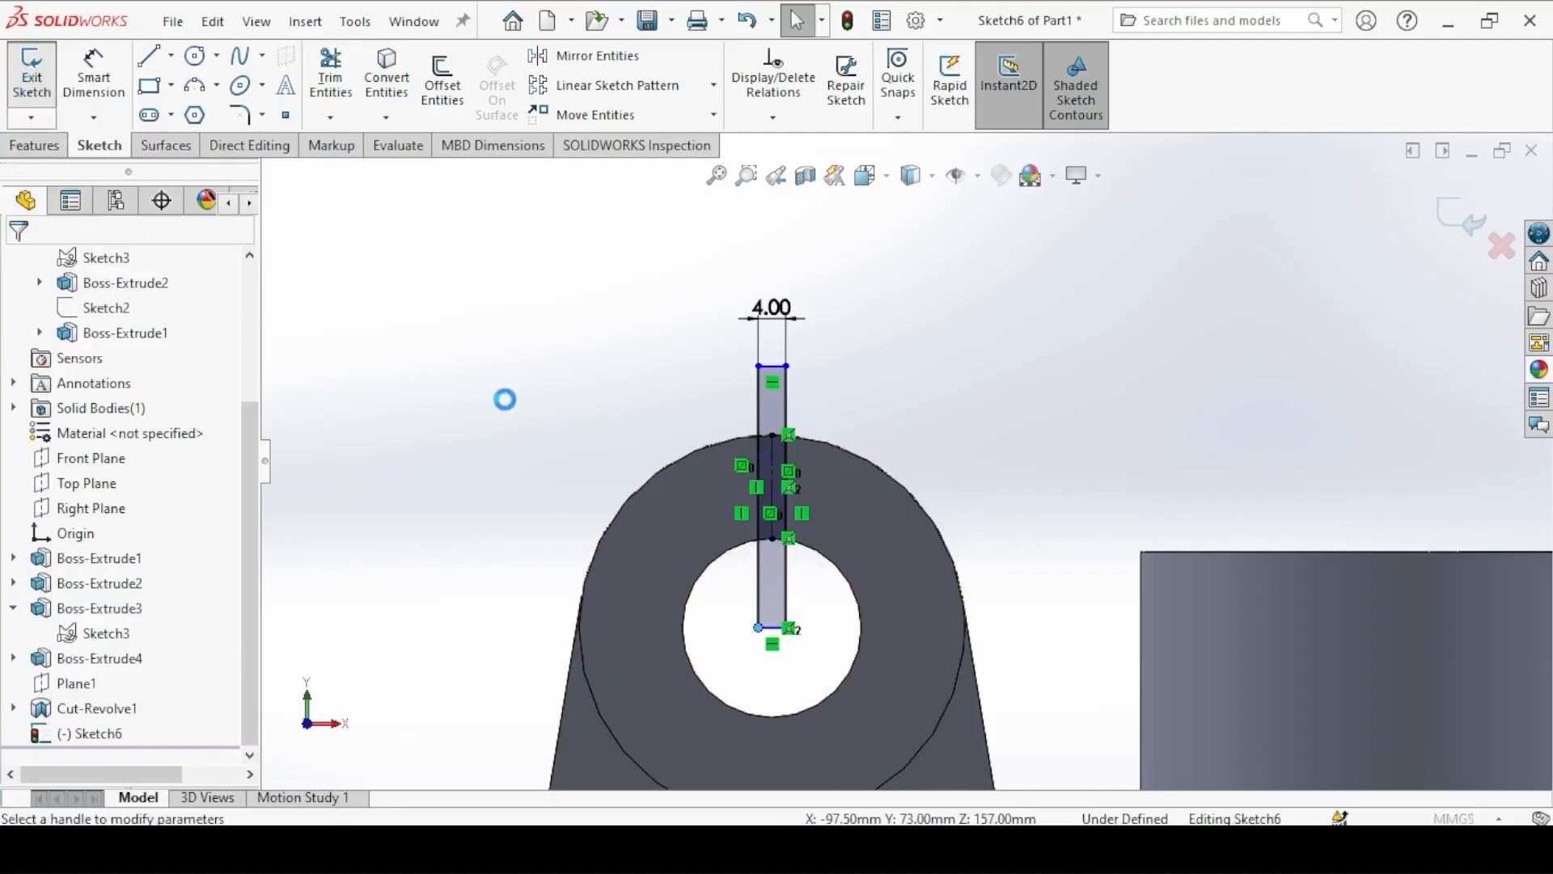
Step: Extrude-cut the slot profile along the ring's wall with the Up To Next end condition
{"action": "middle_click_drag", "start_coordinate": [610, 385], "coordinate": [453, 409]}
{"action": "left_click", "coordinate": [106, 402]}
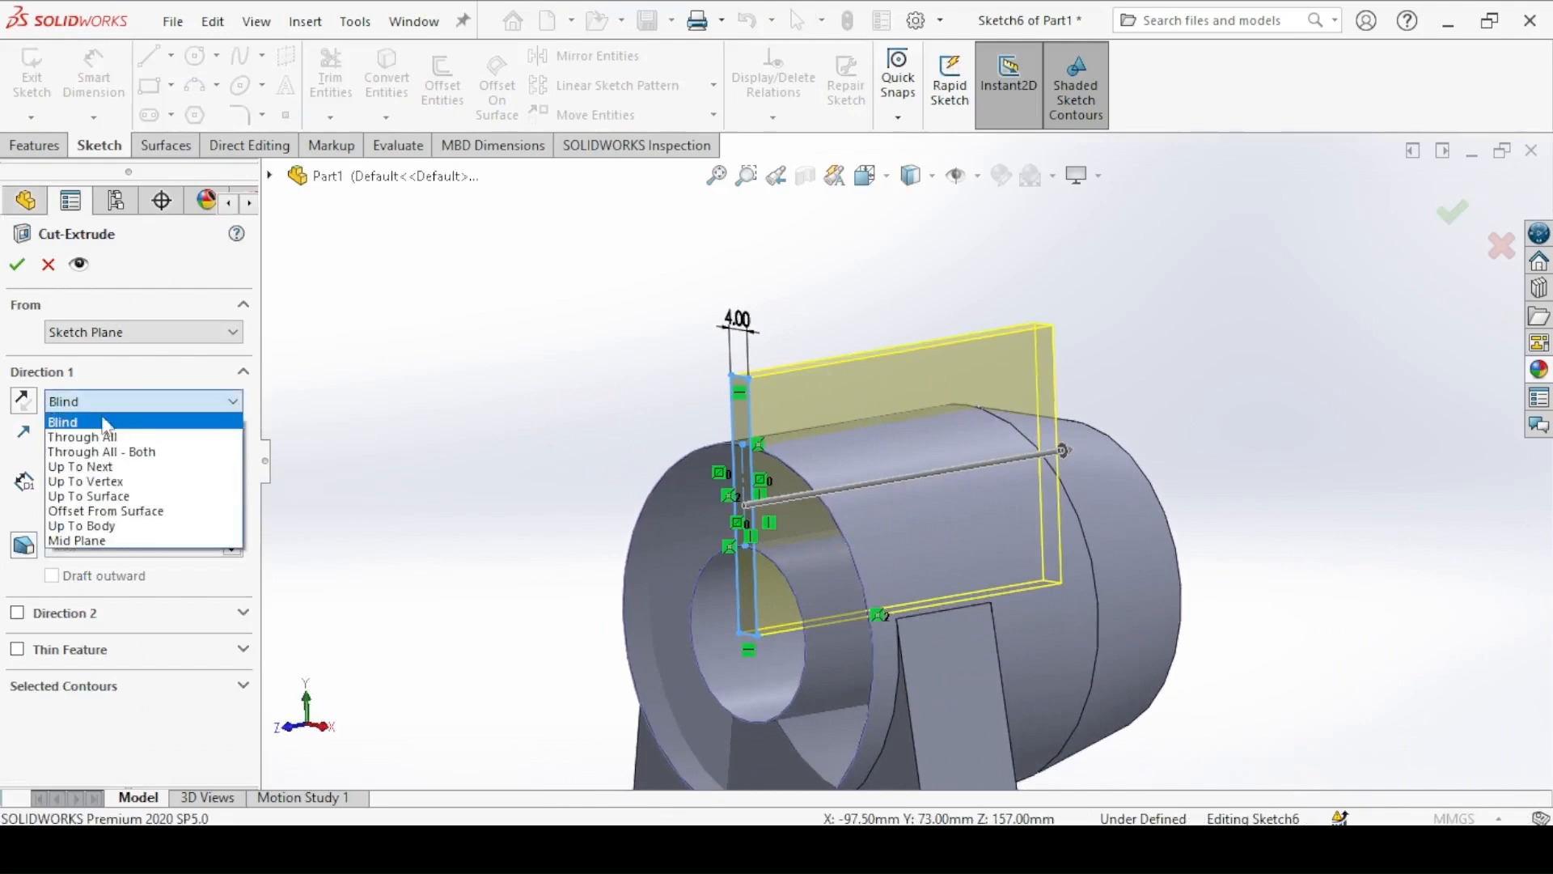
{"action": "left_click", "coordinate": [91, 468]}
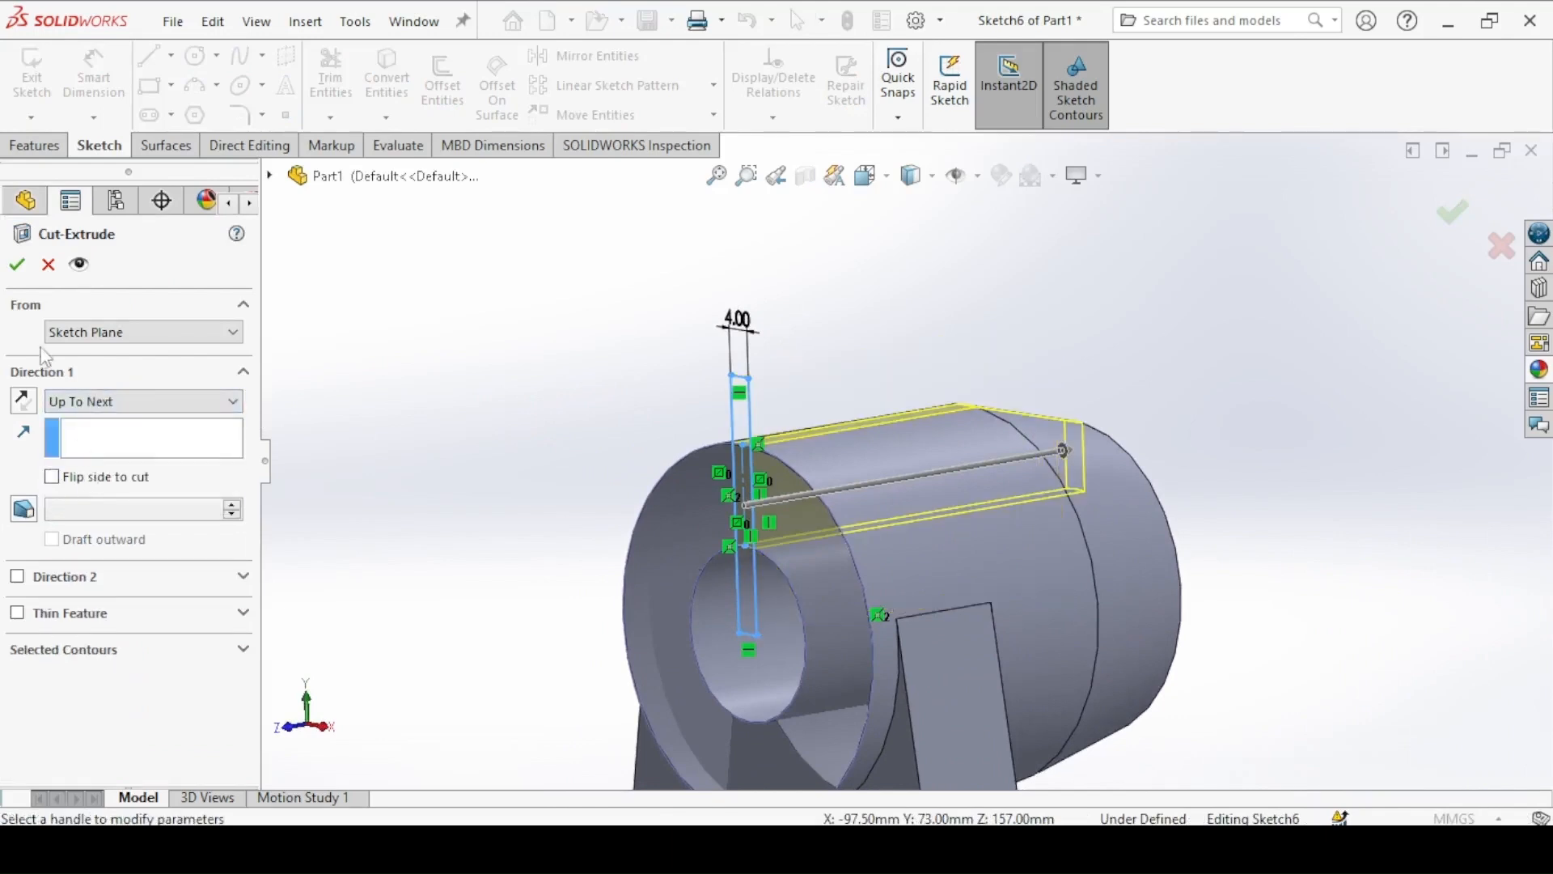
{"action": "mouse_move", "coordinate": [388, 389]}
{"action": "middle_mouse_down"}
{"action": "mouse_move", "coordinate": [553, 434]}
{"action": "mouse_move", "coordinate": [475, 419]}
{"action": "mouse_move", "coordinate": [450, 484]}
{"action": "mouse_move", "coordinate": [482, 450]}
{"action": "mouse_move", "coordinate": [486, 416]}
{"action": "middle_mouse_up"}
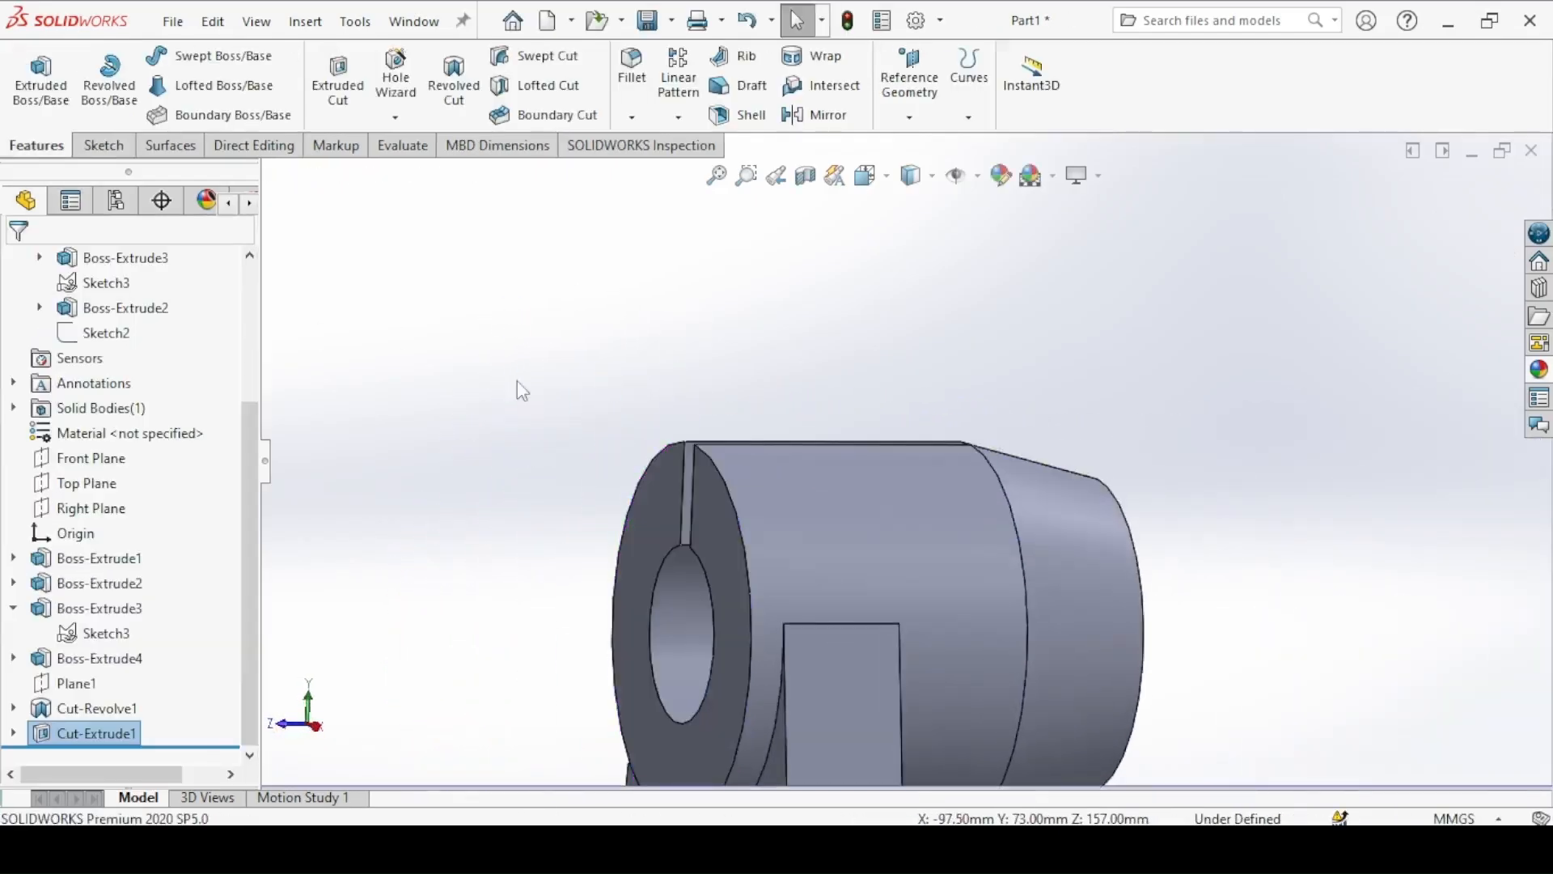
{"action": "scroll", "coordinate": [517, 381], "scroll_direction": "up", "scroll_amount": 2}
{"action": "middle_click_drag", "start_coordinate": [517, 382], "coordinate": [517, 398]}
{"action": "key", "text": "ctrl+7"}
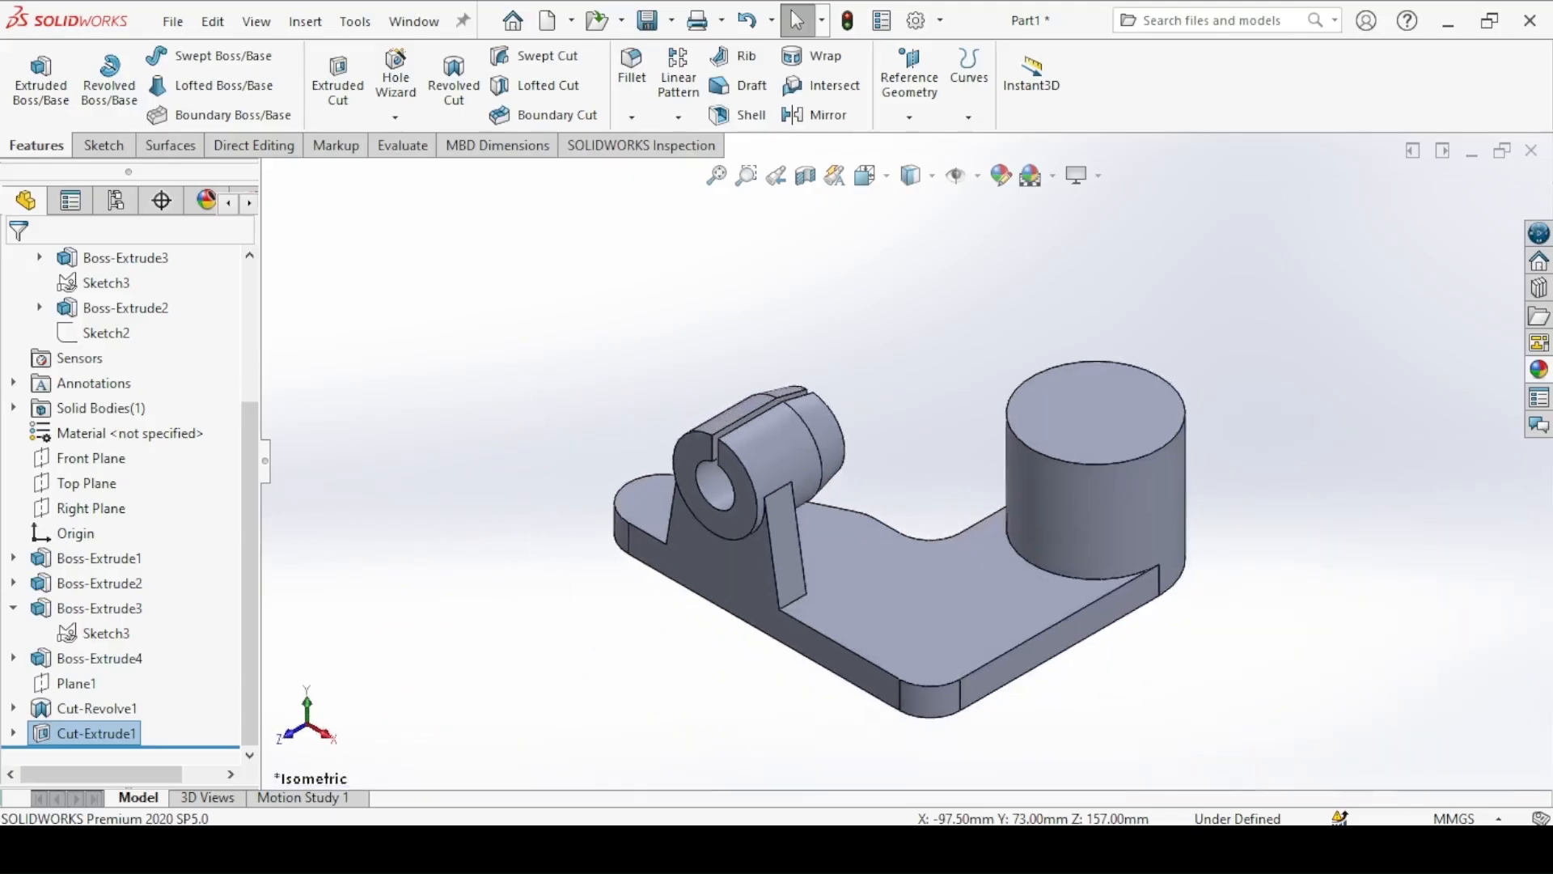
Step: Start a cut sketch on the base plate's upper face and draw circles centred on its rounded narrow end and on the fillet behind the ring
{"action": "left_click", "coordinate": [576, 846]}
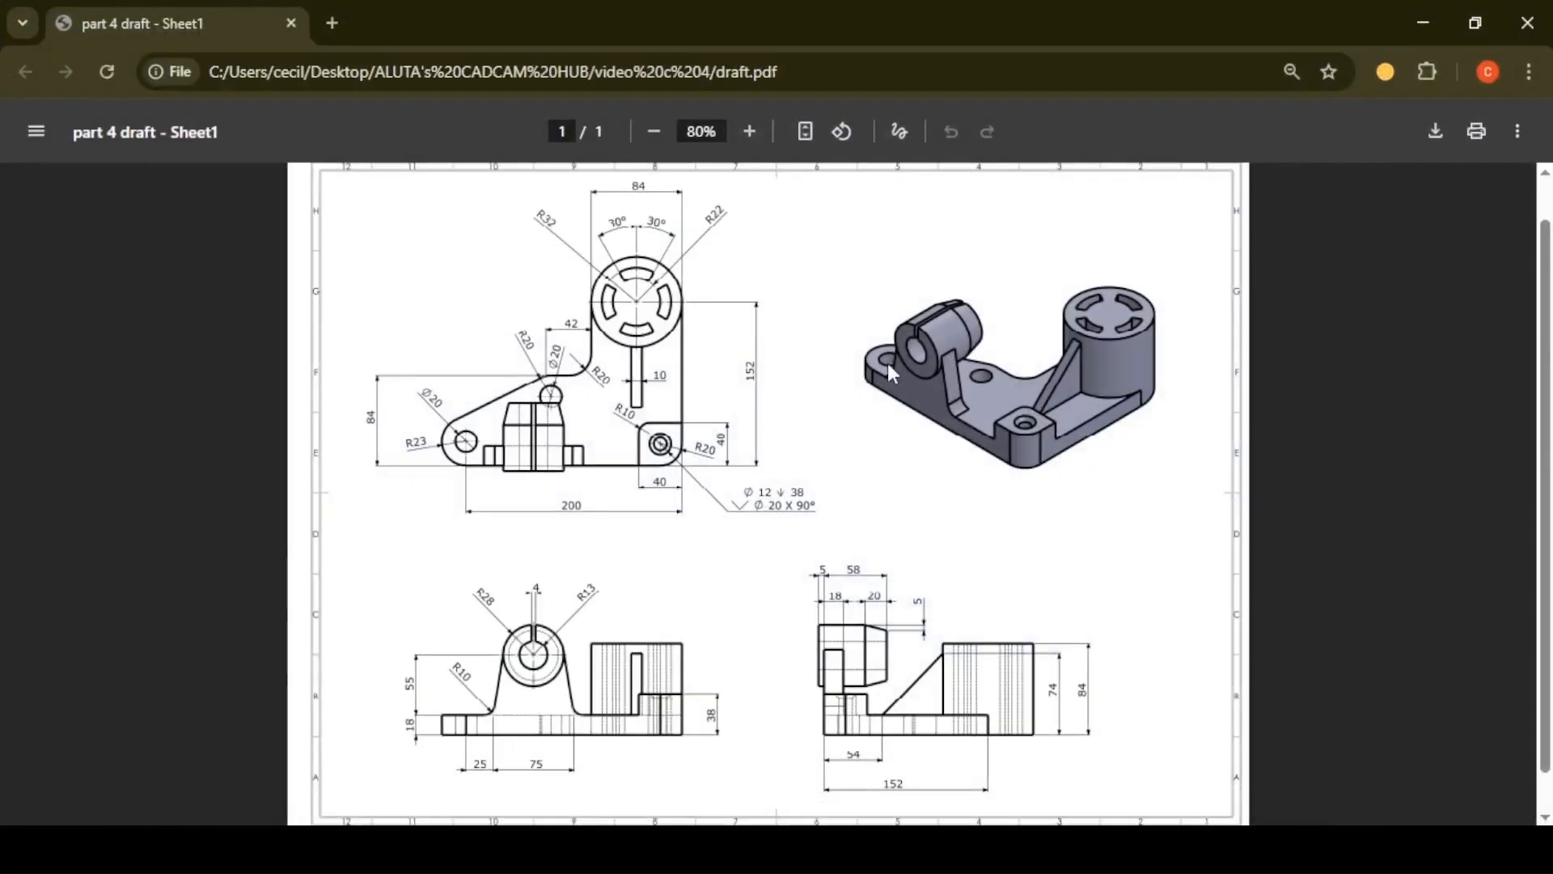
{"action": "left_click", "coordinate": [576, 846]}
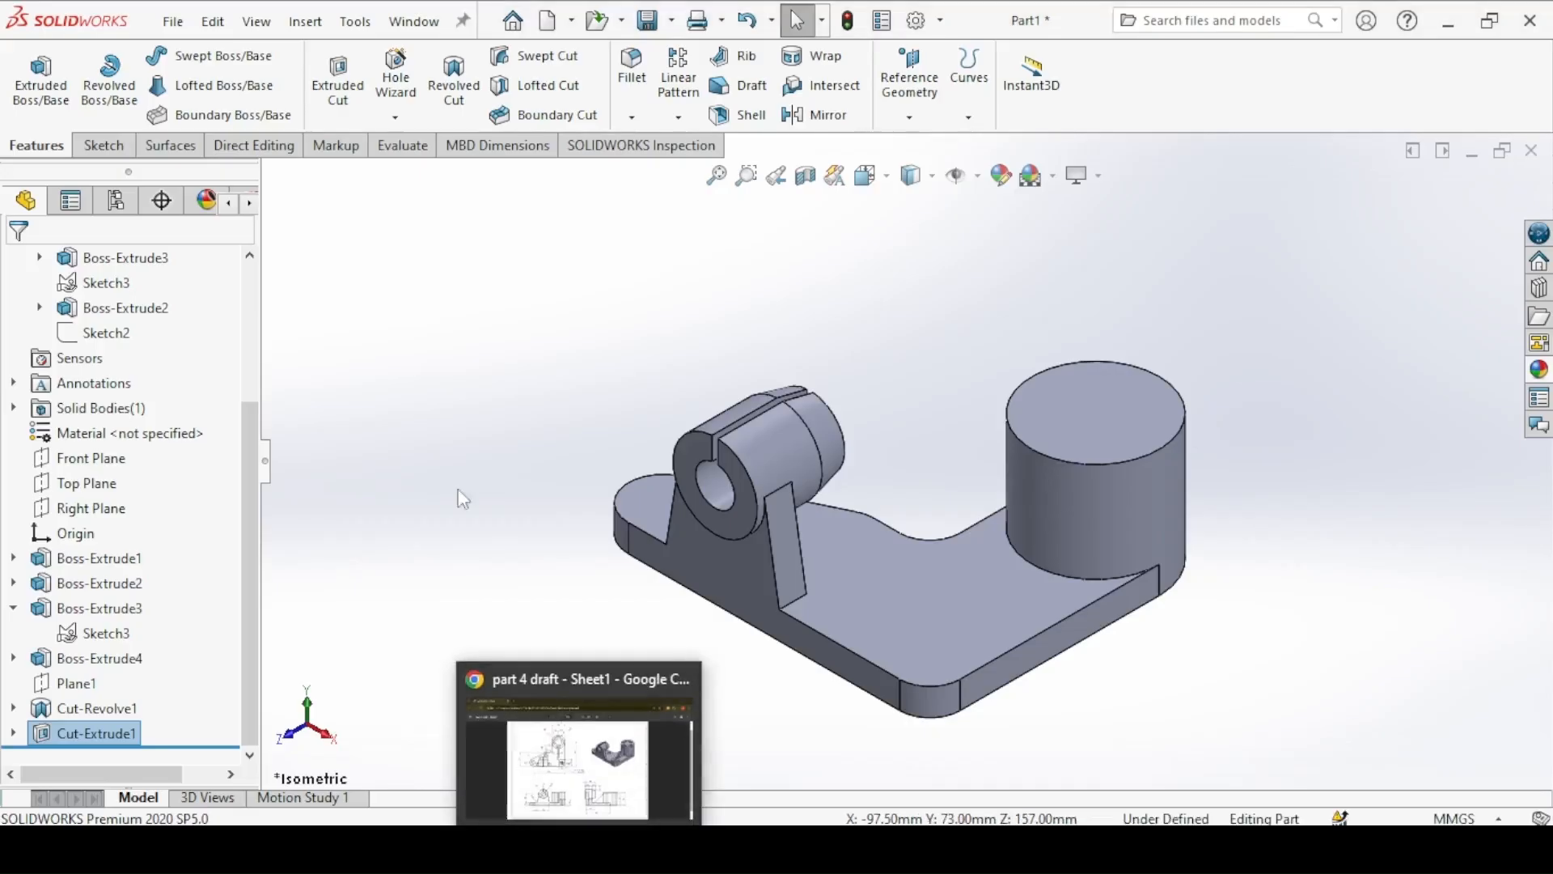
{"action": "left_click", "coordinate": [338, 81]}
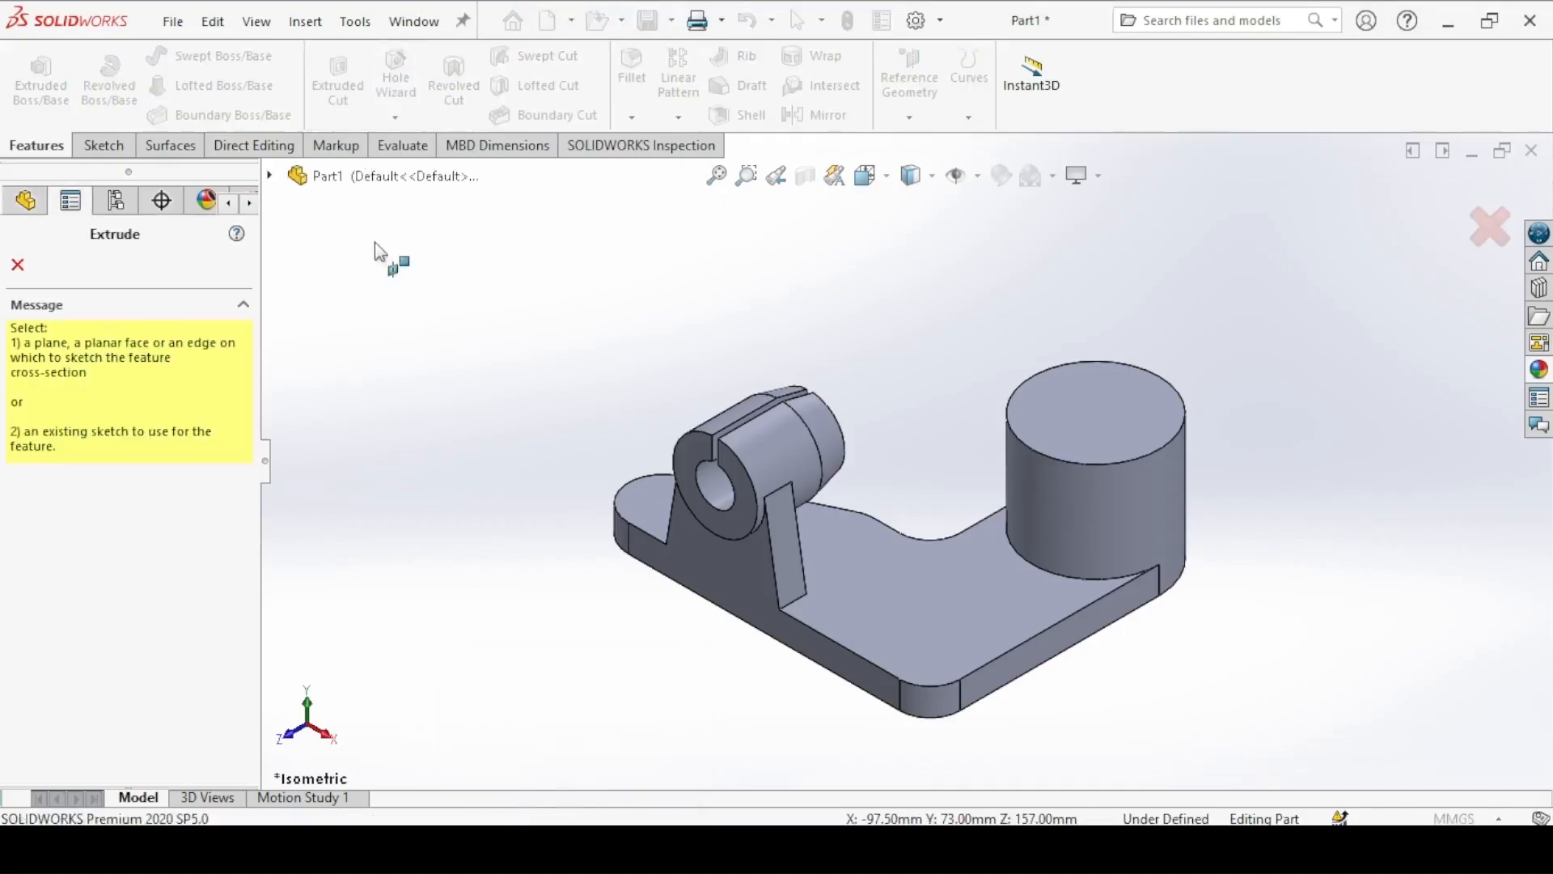
{"action": "left_click", "coordinate": [828, 538]}
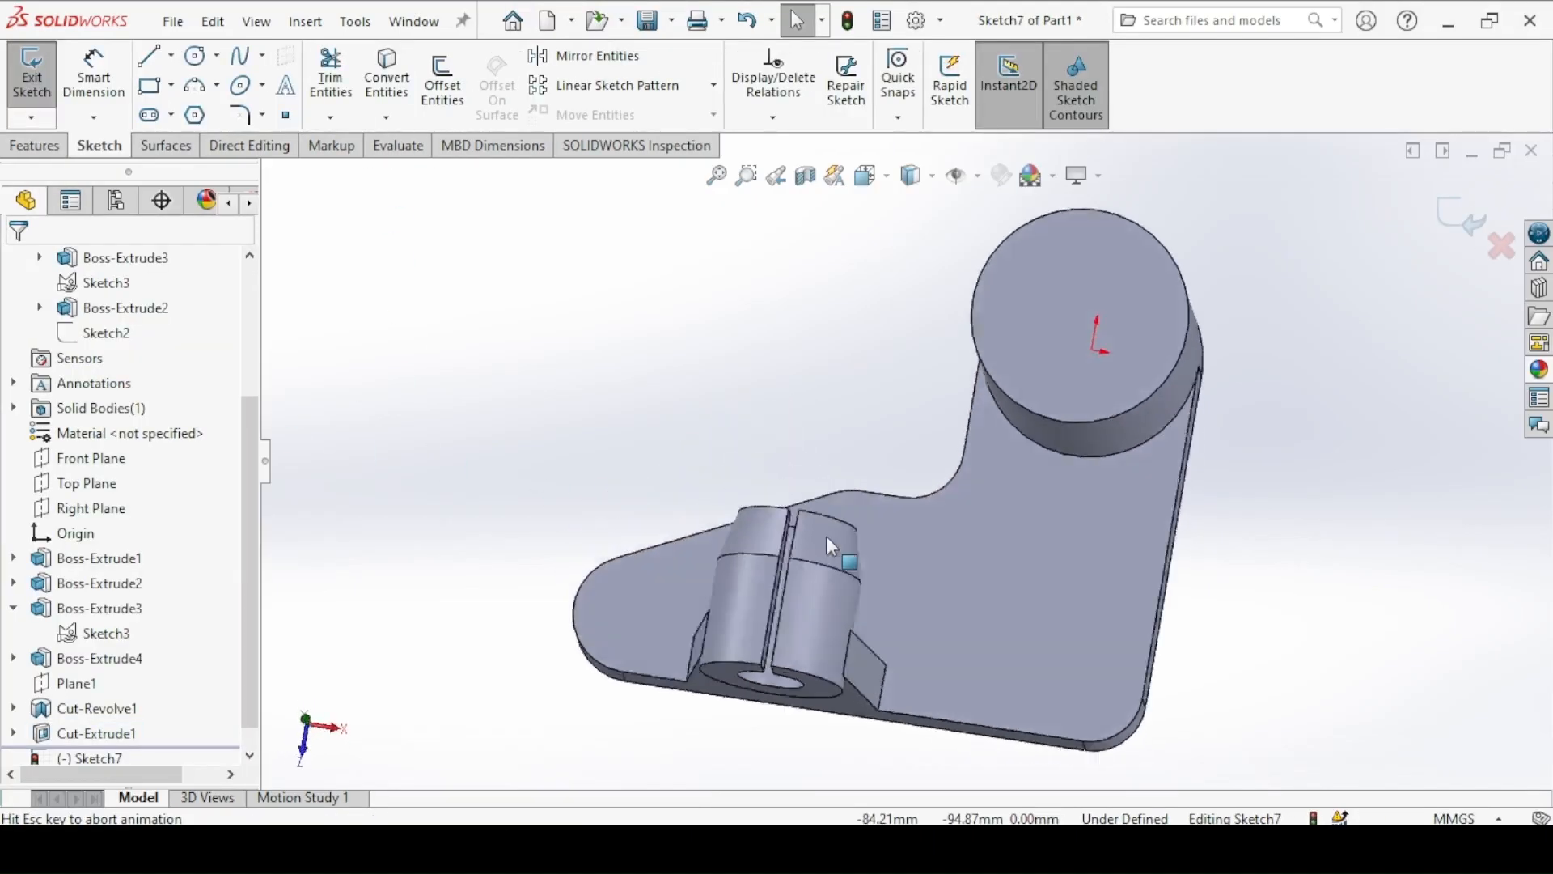
{"action": "left_click", "coordinate": [195, 55]}
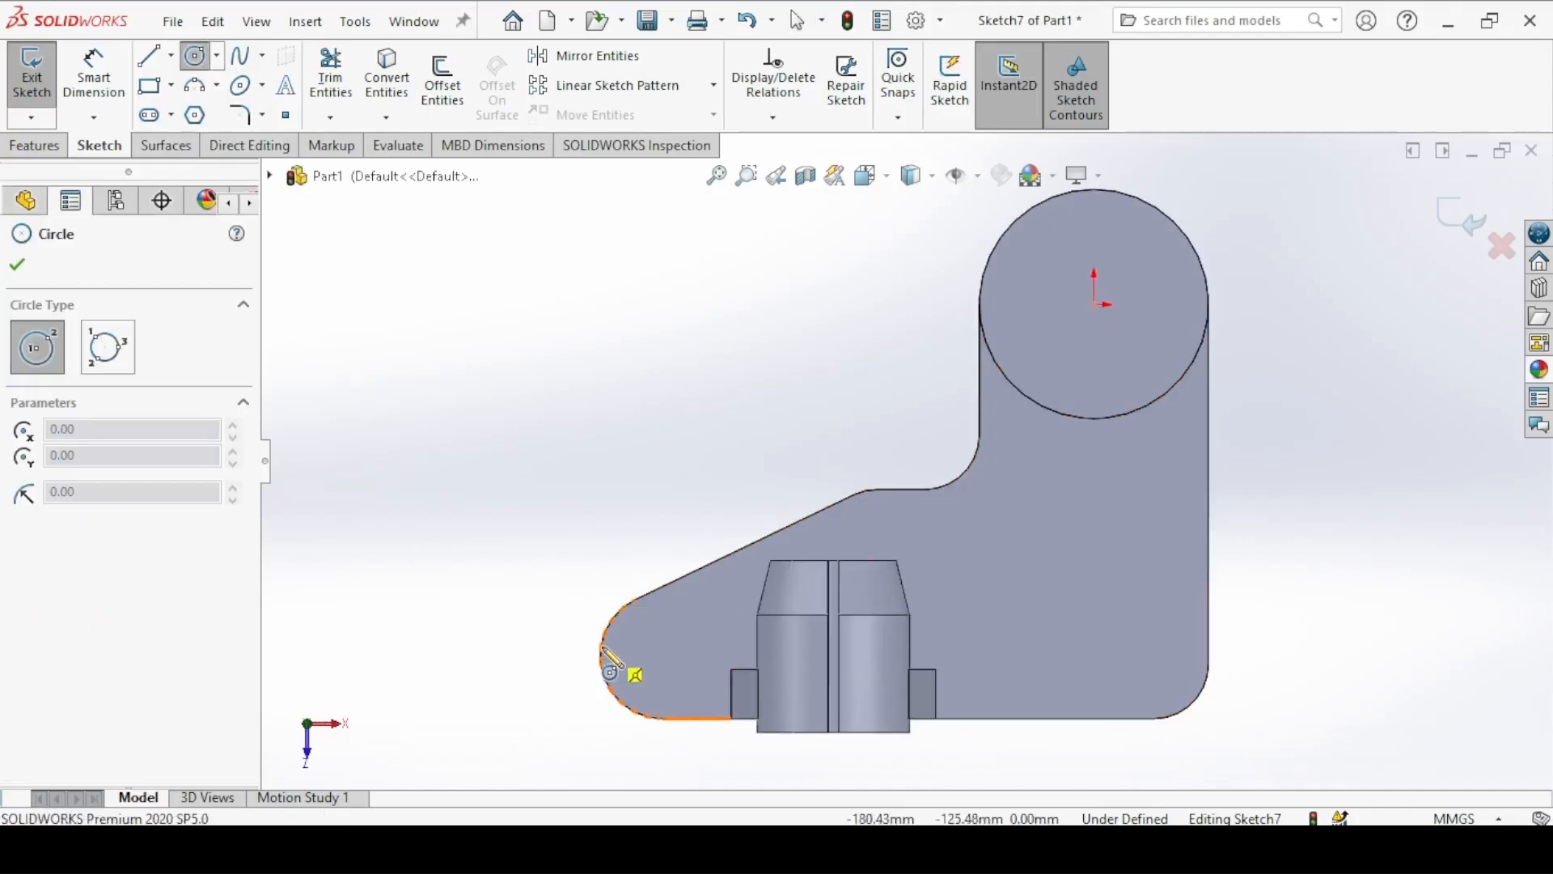
{"action": "left_click_drag", "start_coordinate": [663, 656], "coordinate": [700, 656]}
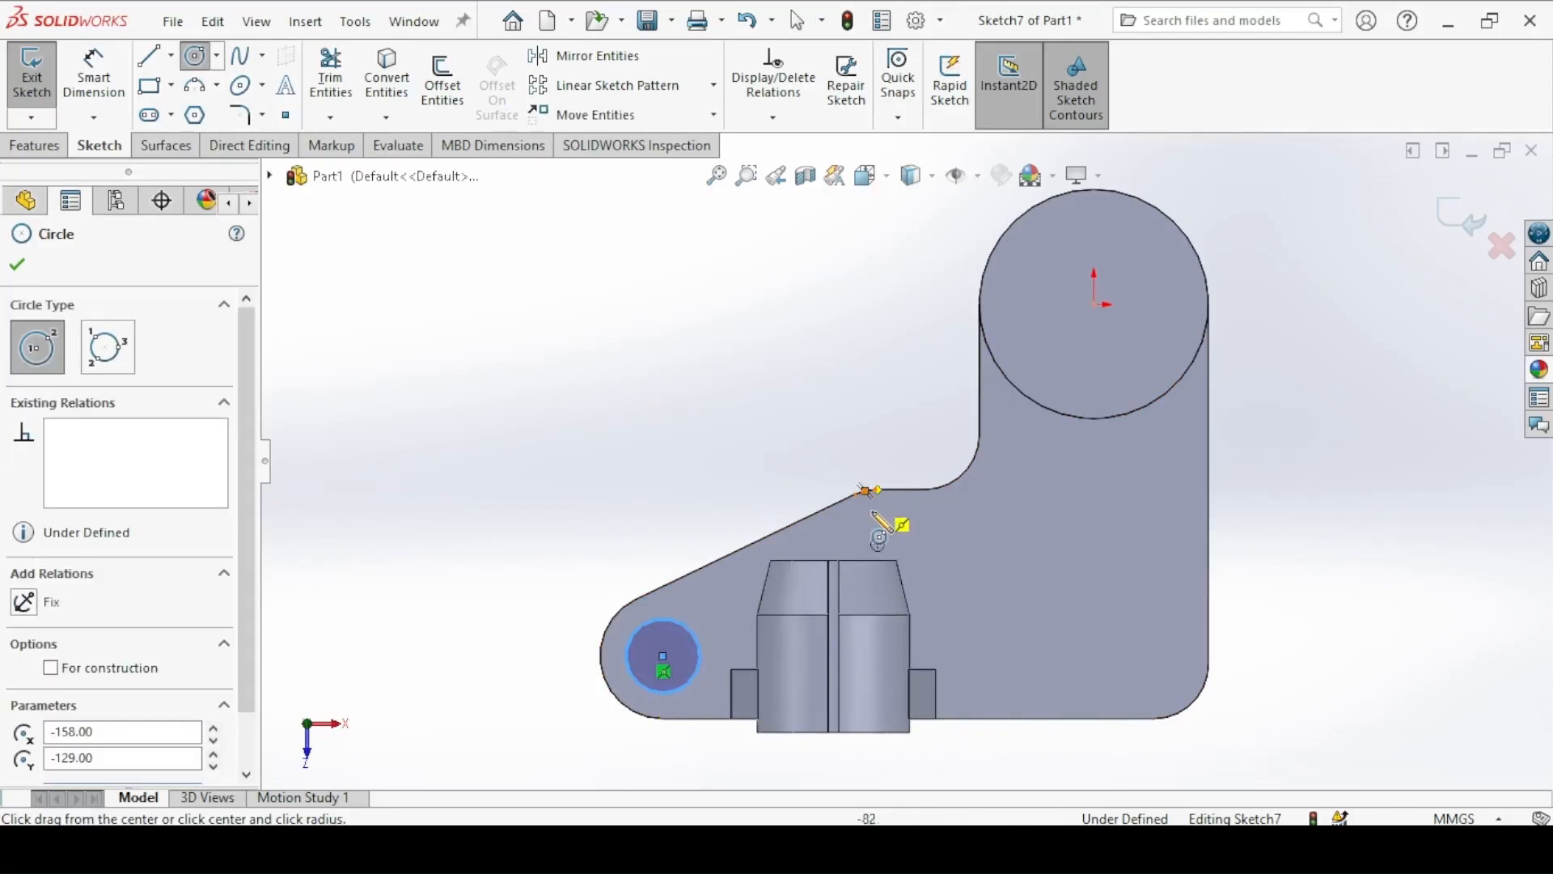
{"action": "left_click_drag", "start_coordinate": [878, 545], "coordinate": [906, 544]}
Step: Check the hole sizes in the drawing and dimension both sketch circles at 20 mm diameter
{"action": "left_click", "coordinate": [94, 75]}
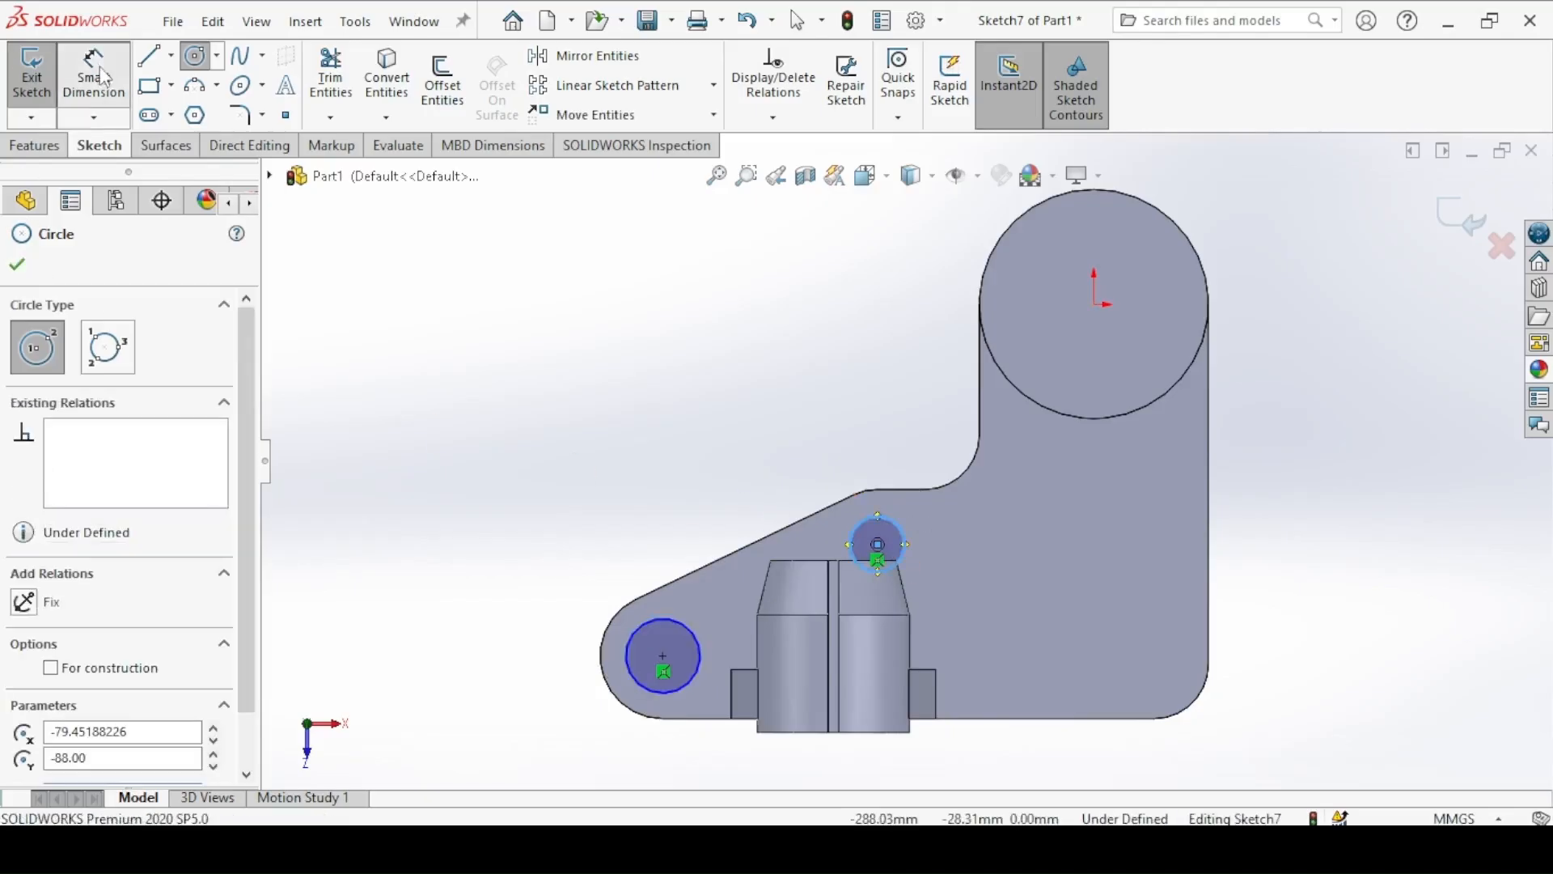
{"action": "left_click", "coordinate": [566, 849]}
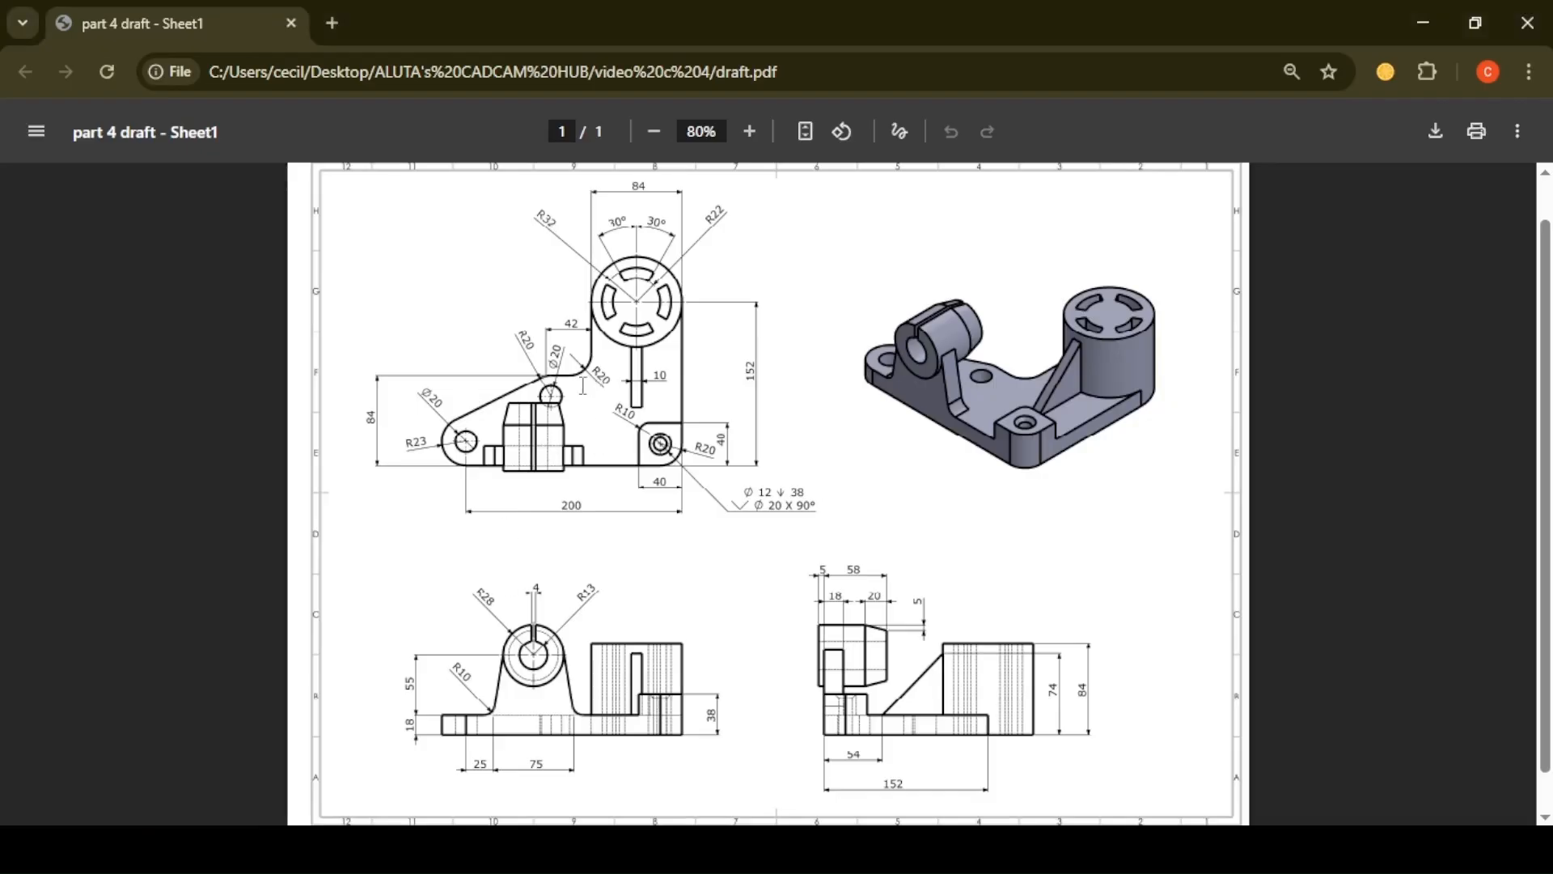
{"action": "left_click", "coordinate": [574, 850]}
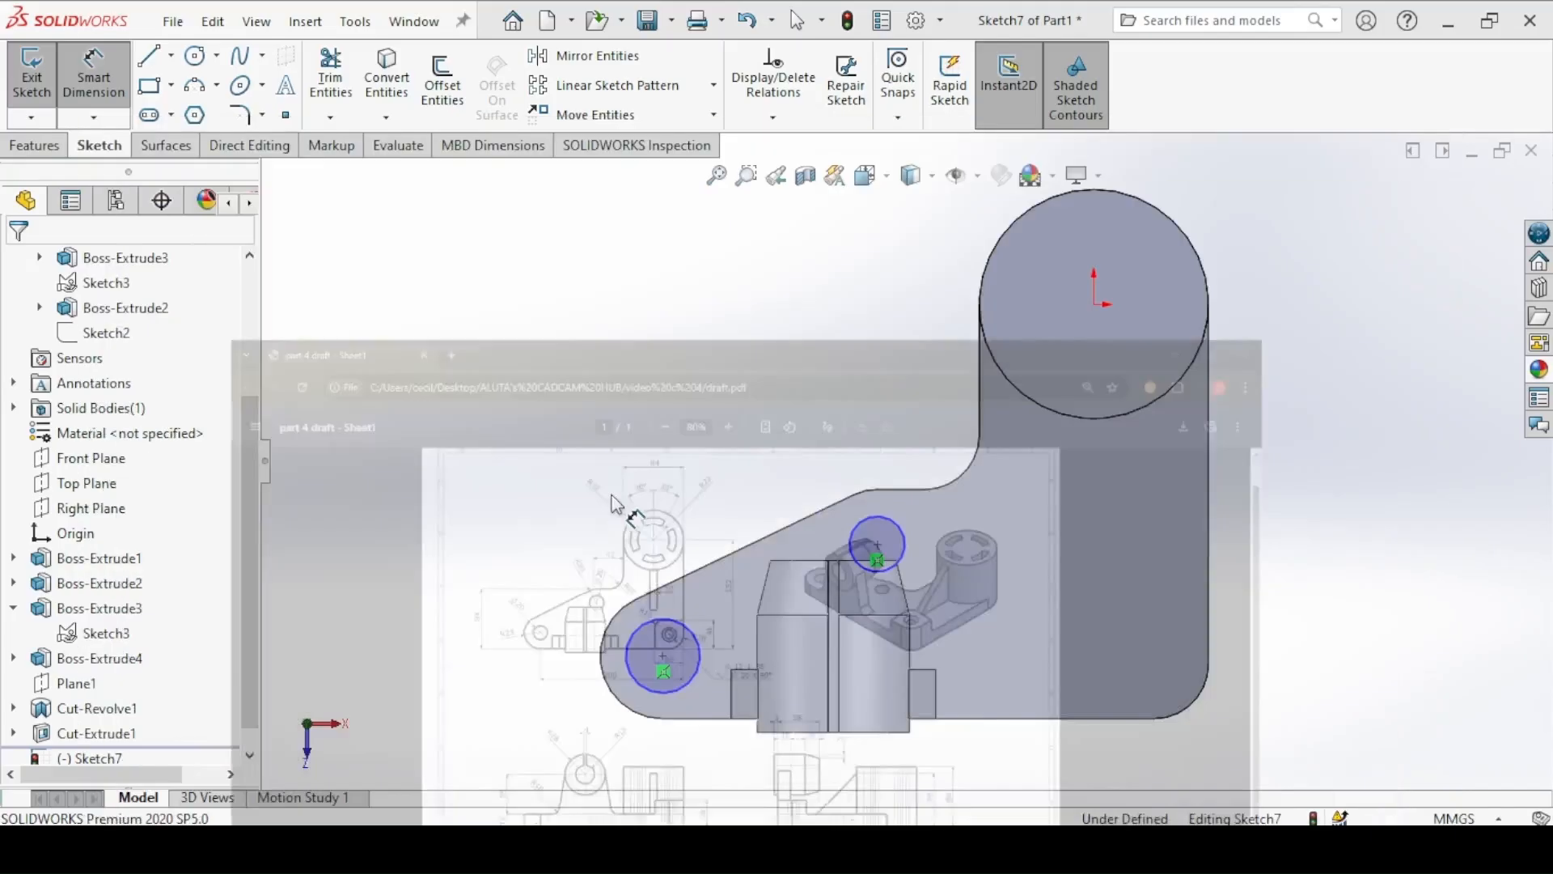
{"action": "left_click", "coordinate": [577, 518]}
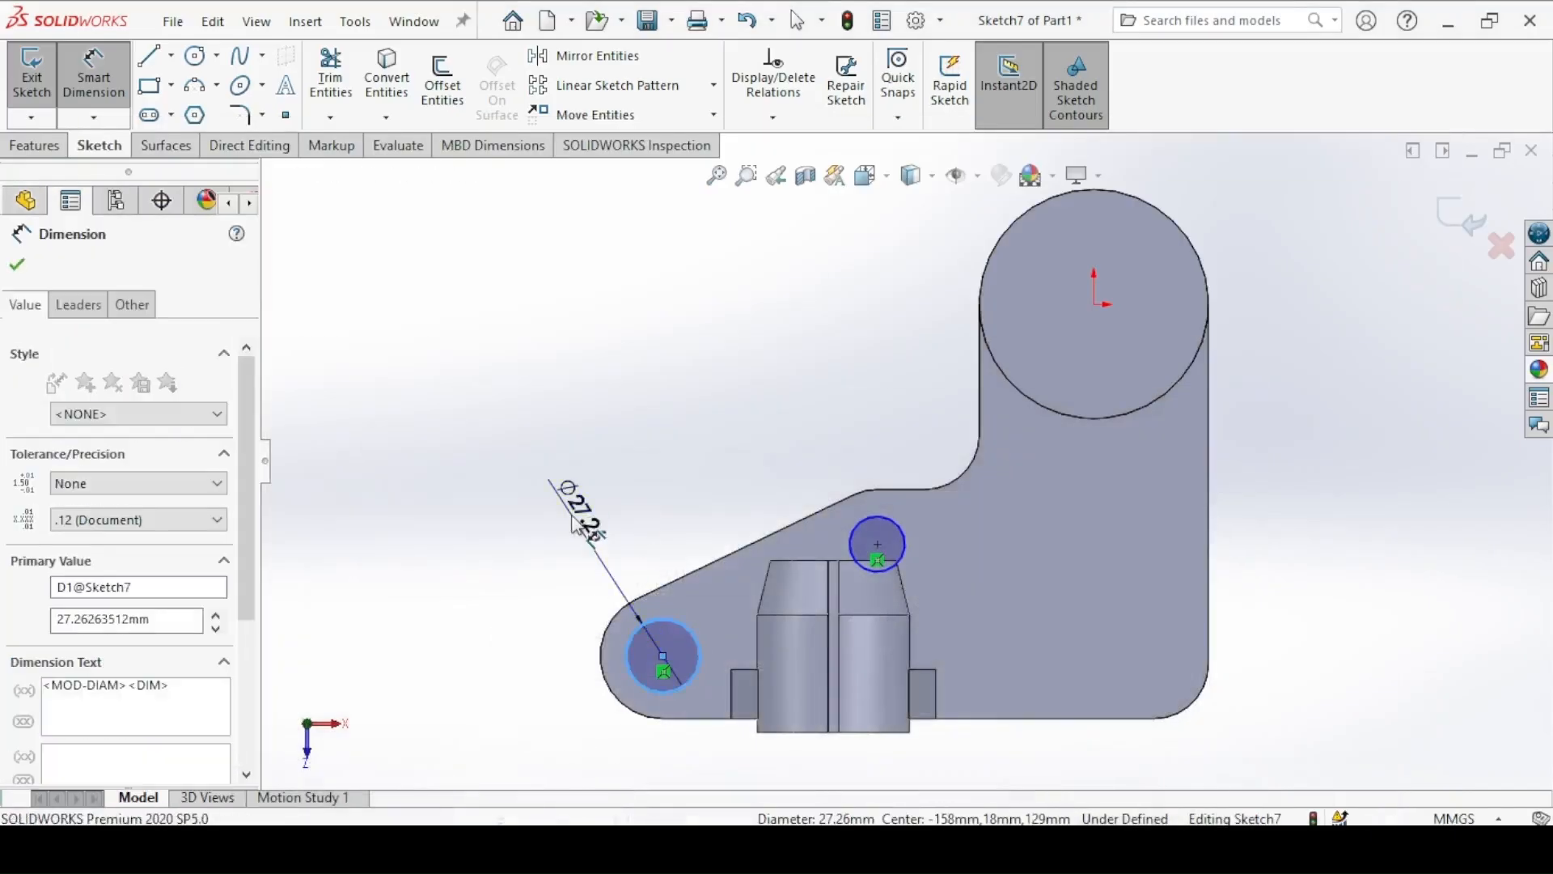
{"action": "key", "text": "Return"}
{"action": "left_click", "coordinate": [901, 524]}
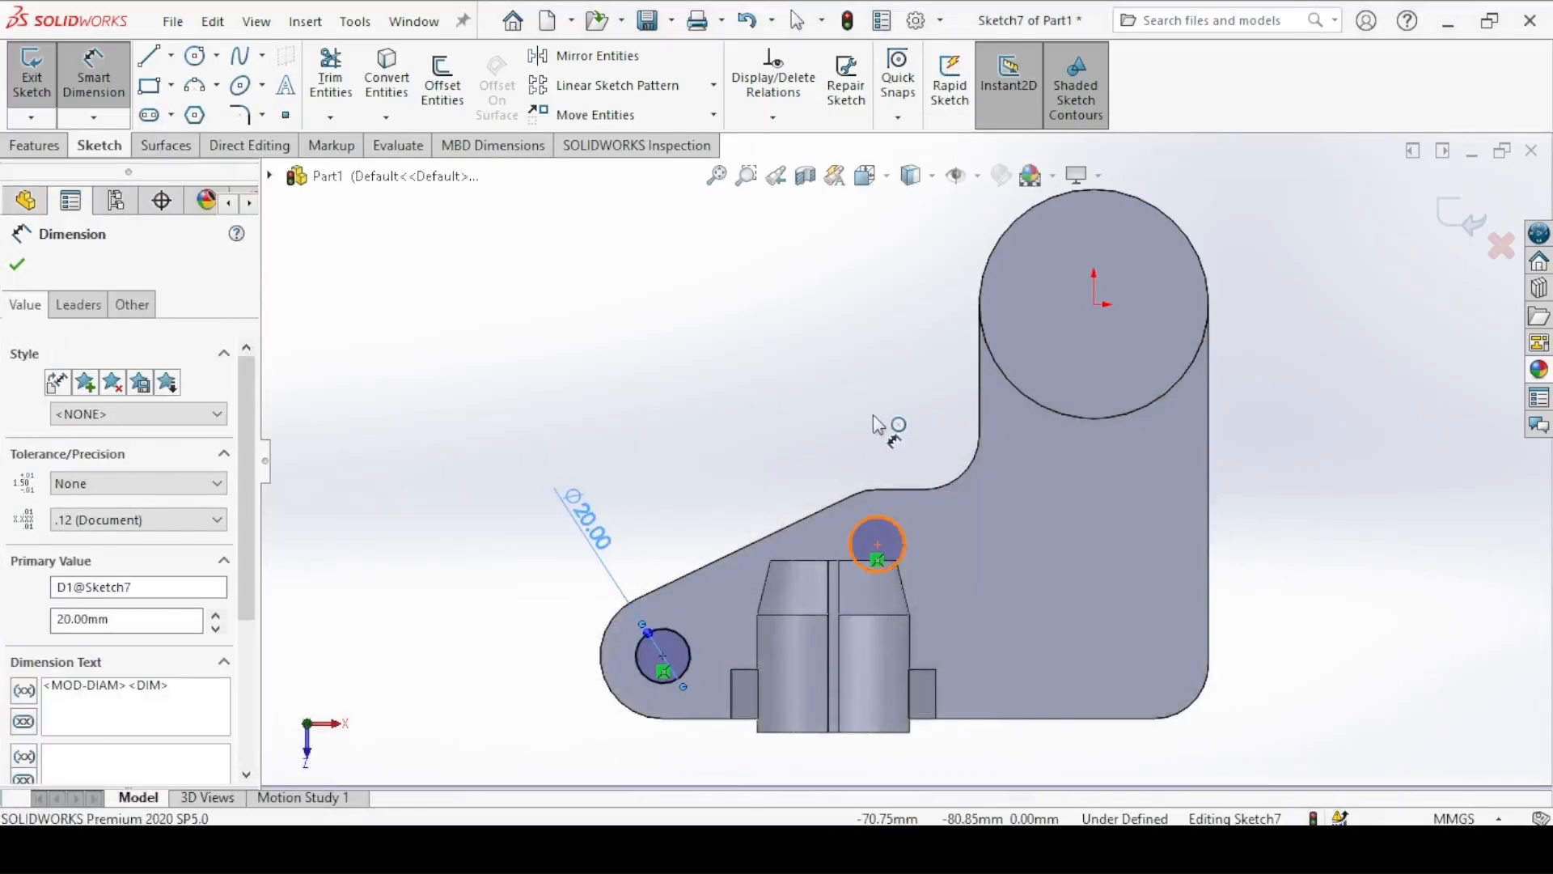
{"action": "left_click", "coordinate": [886, 412]}
{"action": "type", "text": "20"}
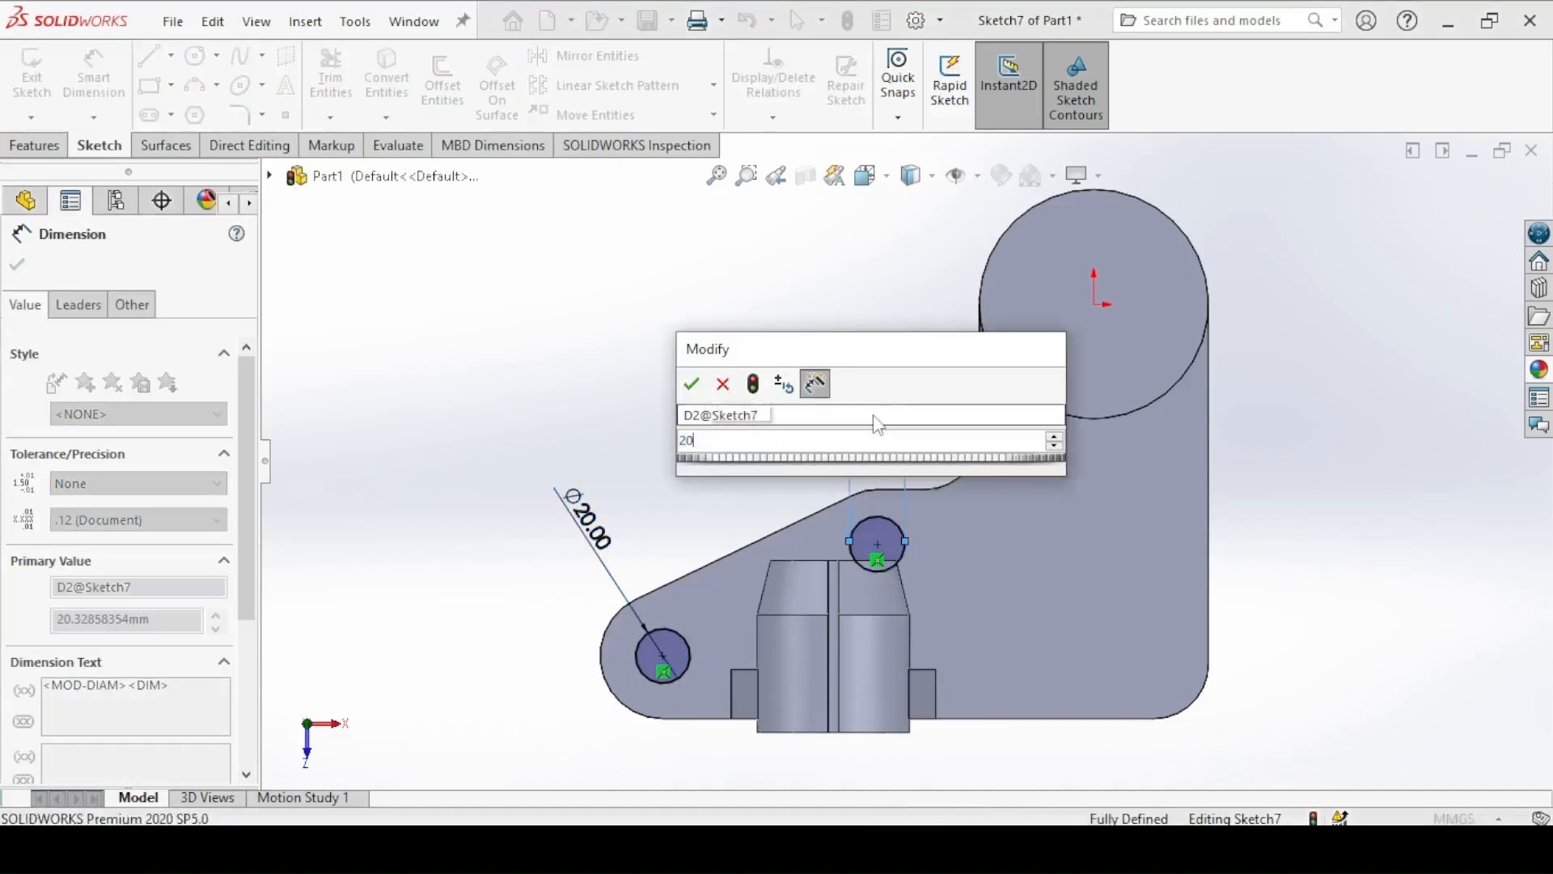
{"action": "key", "text": "Return"}
{"action": "left_click", "coordinate": [25, 267]}
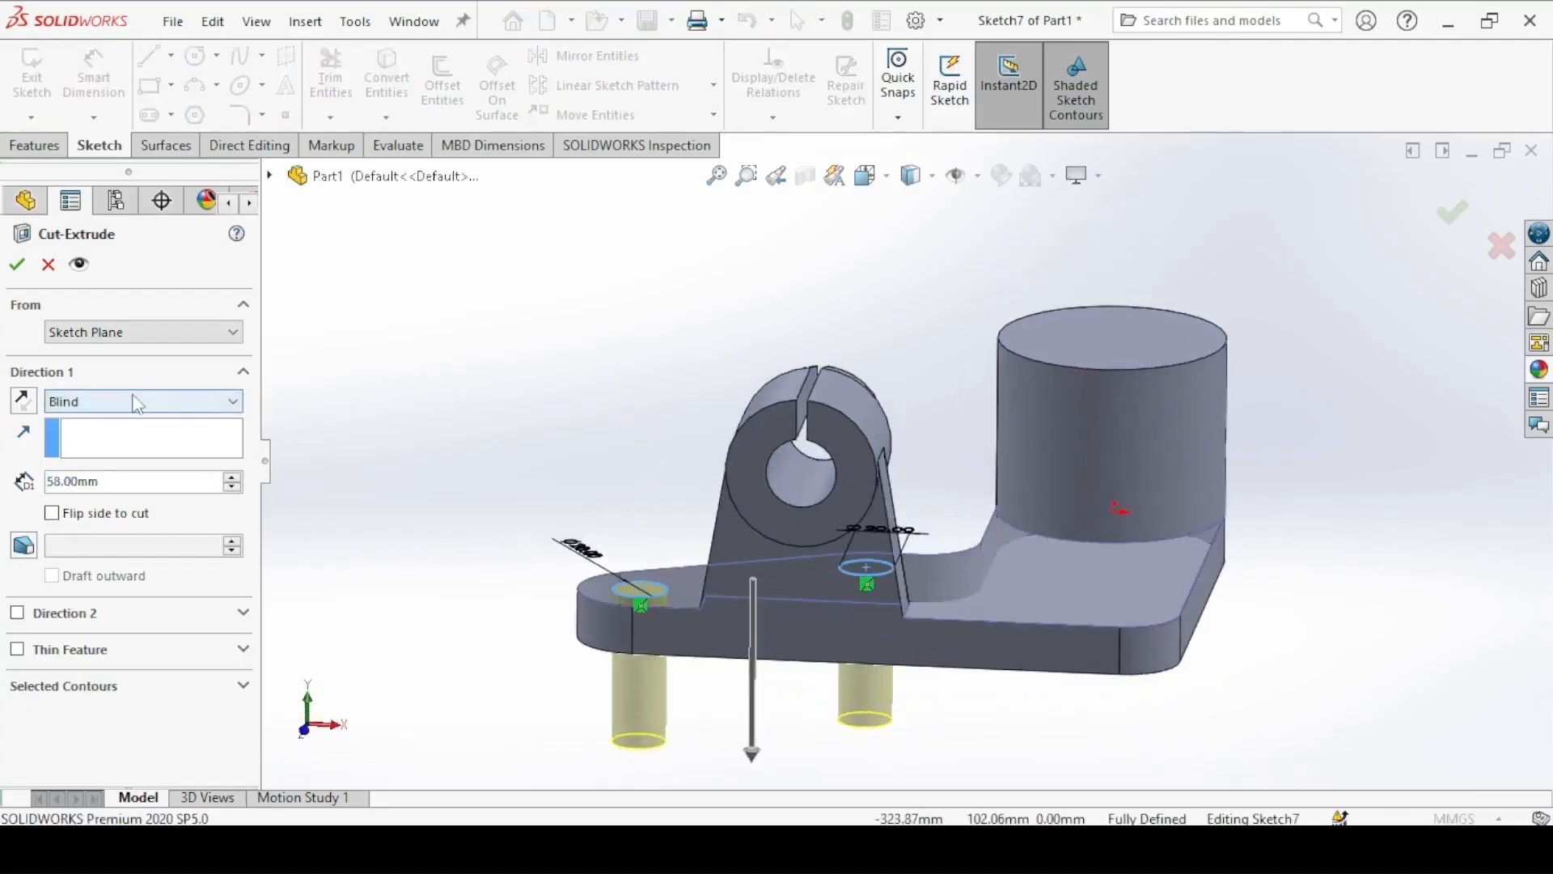
Step: Extrude-cut both circles through the base plate with the Up To Next end condition and return to the isometric view
{"action": "left_click", "coordinate": [137, 402]}
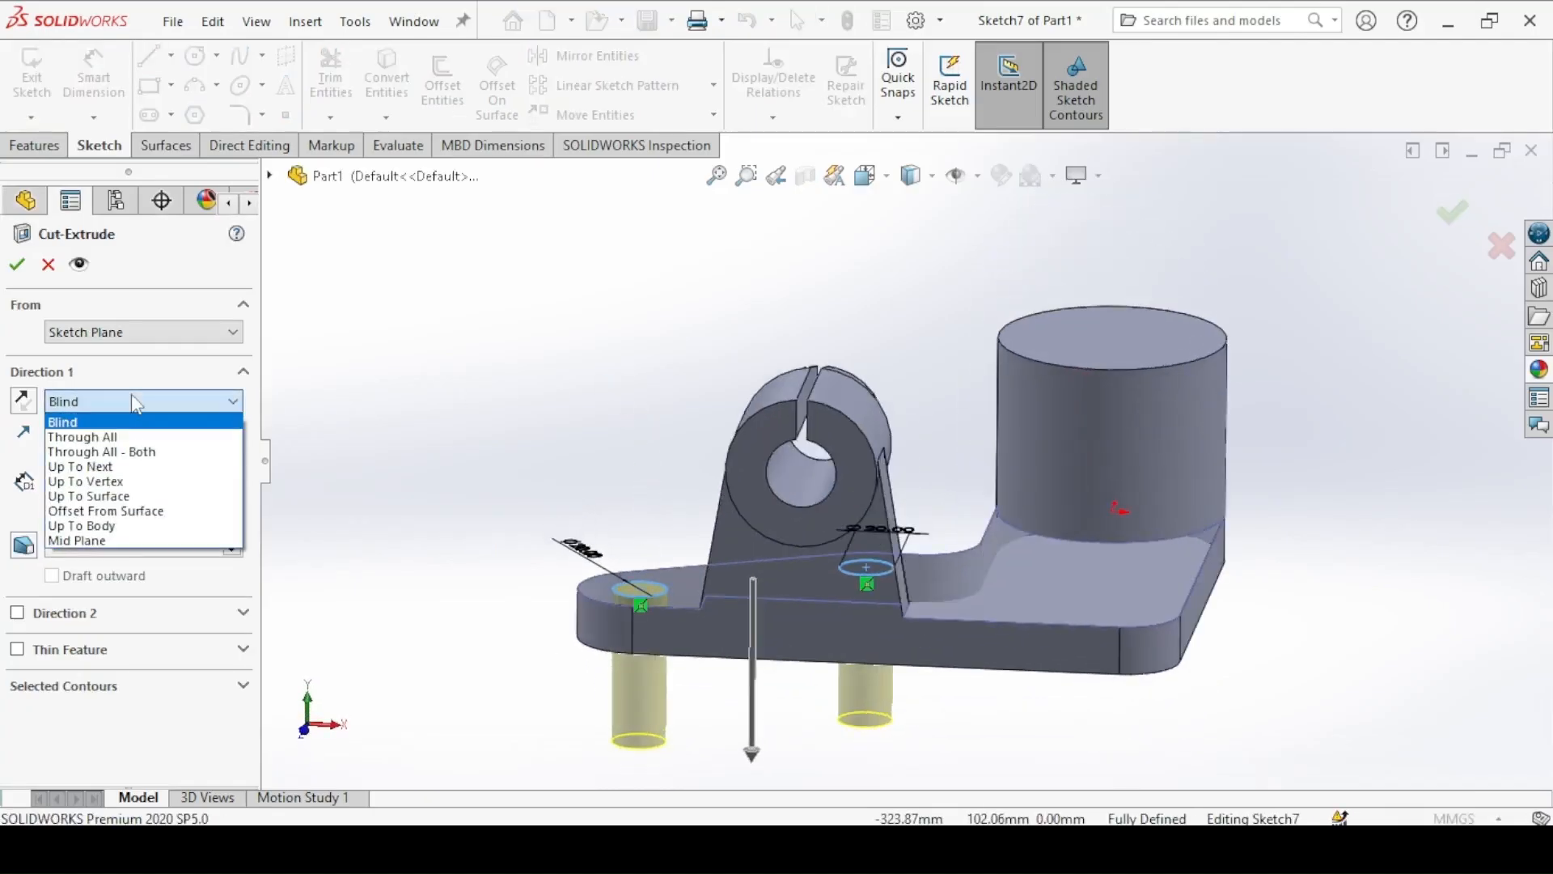
{"action": "left_click", "coordinate": [89, 467]}
{"action": "left_click", "coordinate": [21, 264]}
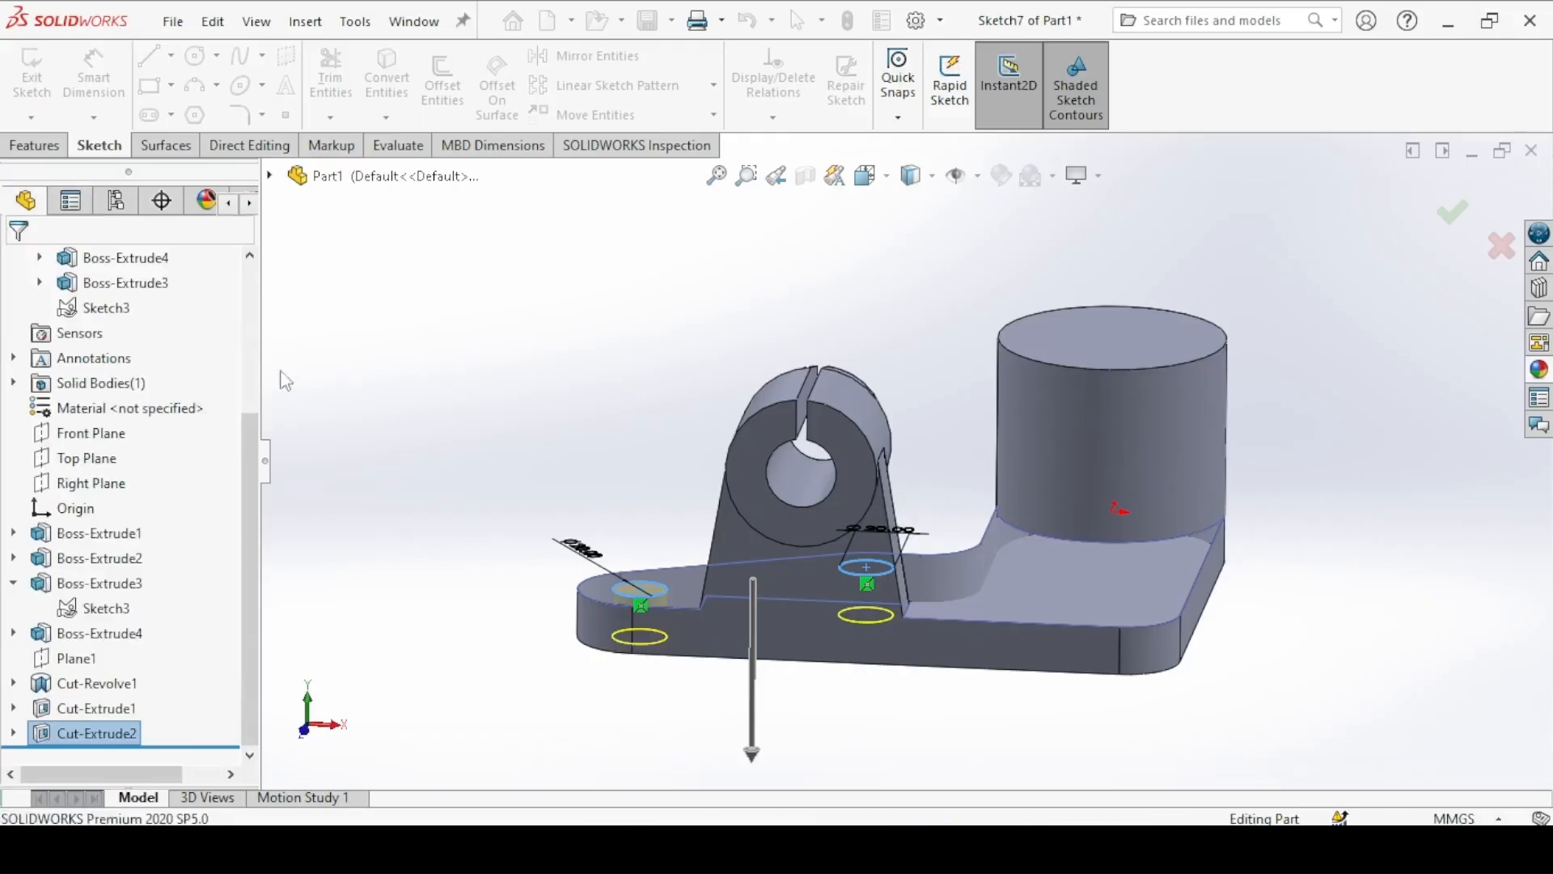
{"action": "middle_click_drag", "start_coordinate": [542, 448], "coordinate": [590, 731]}
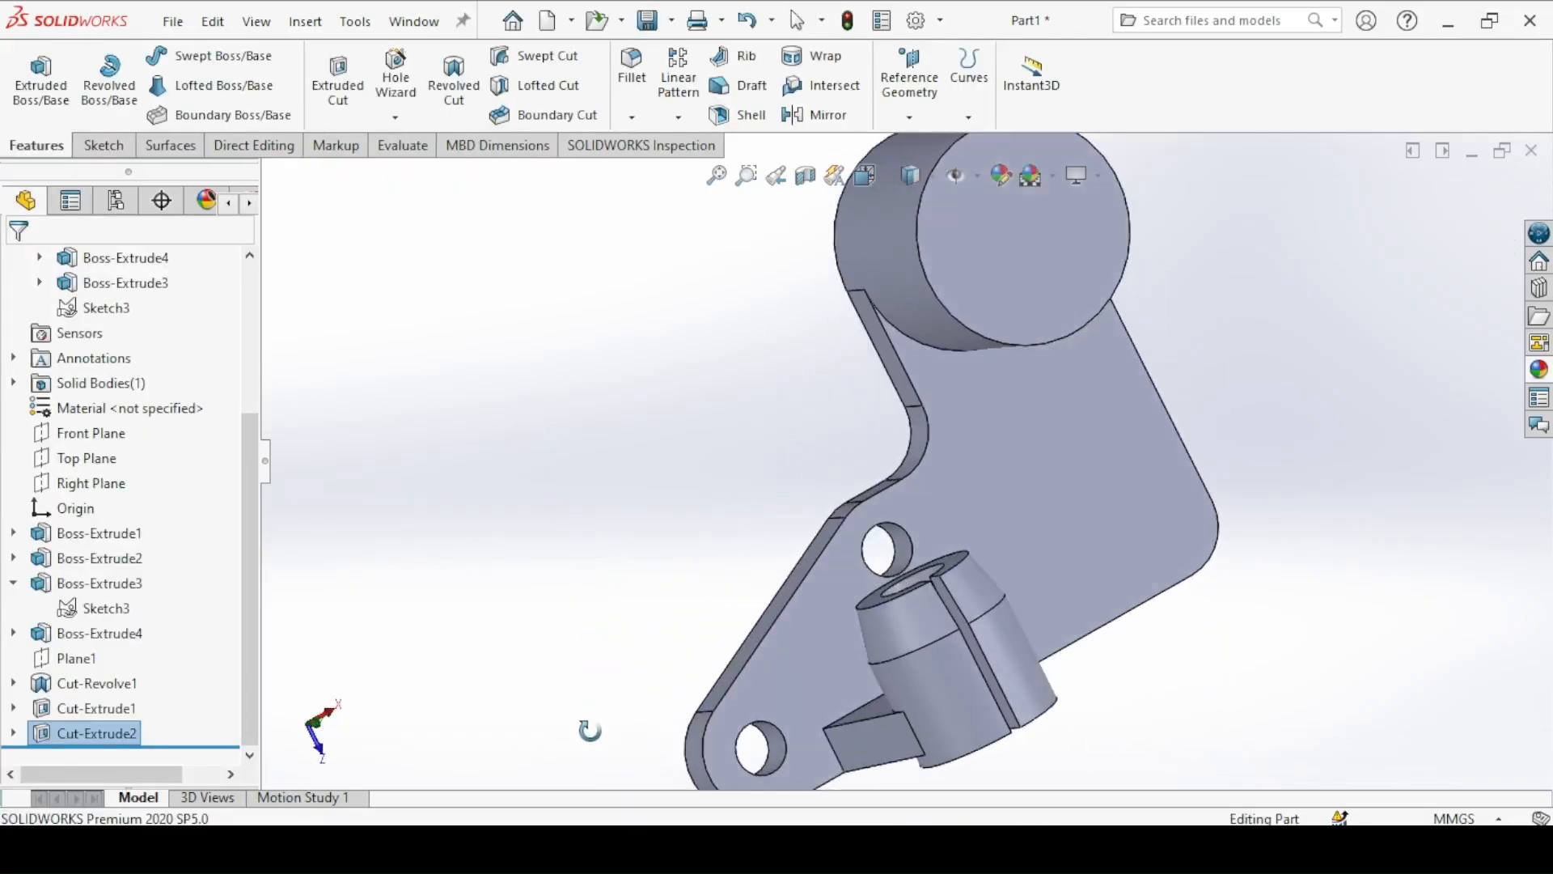
{"action": "key", "text": "ctrl+7"}
Step: Consult the drawing for the corner block and start a boss-extrude sketch on the Top Plane
{"action": "left_click", "coordinate": [633, 846]}
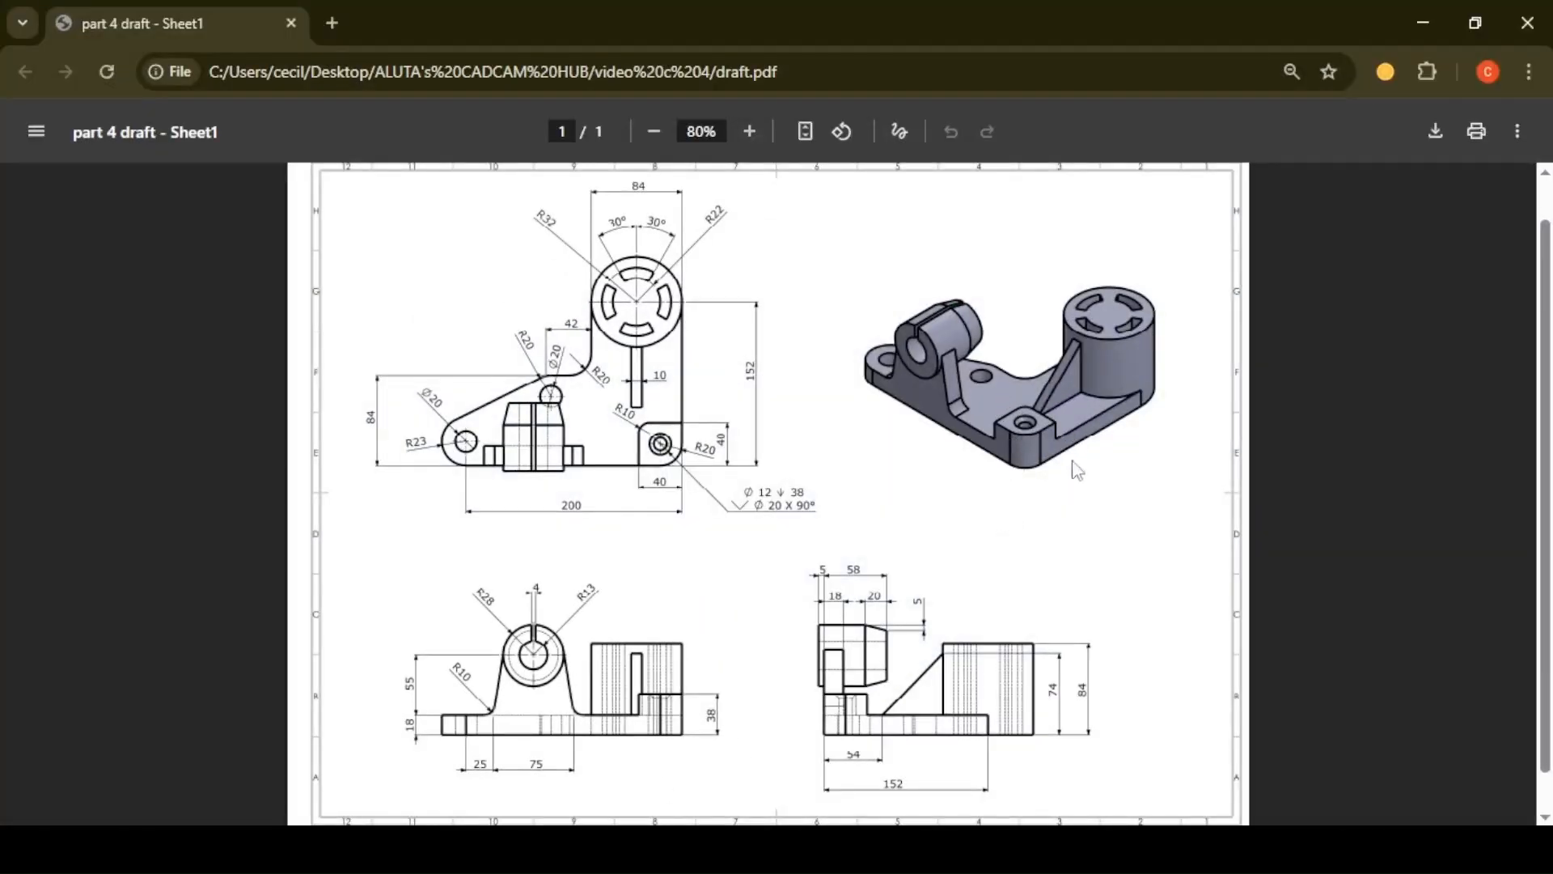
{"action": "left_click", "coordinate": [583, 847]}
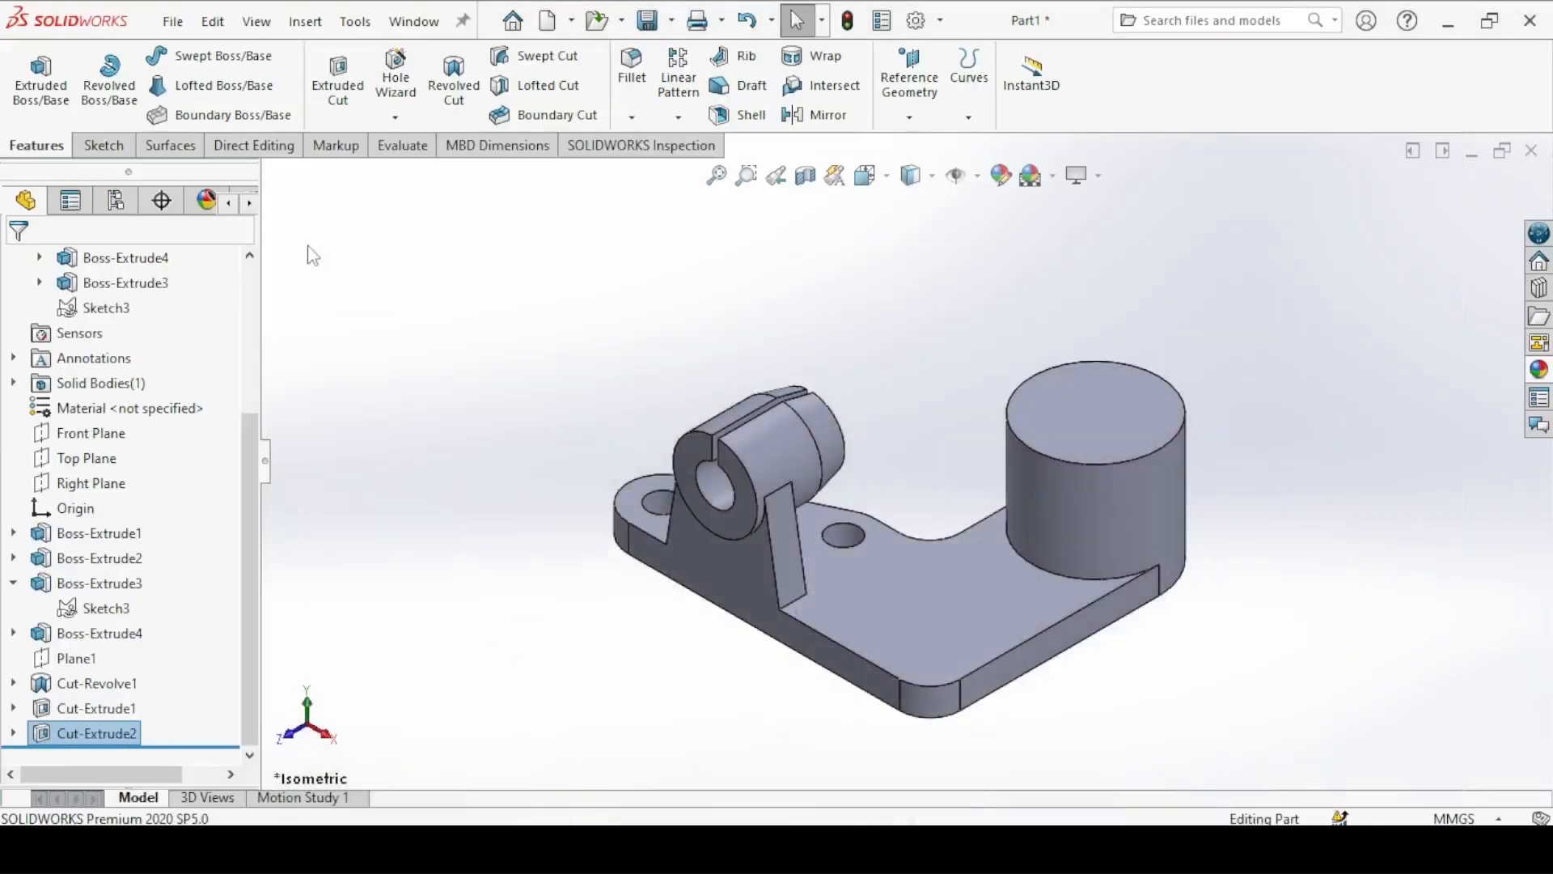
{"action": "left_click", "coordinate": [50, 98]}
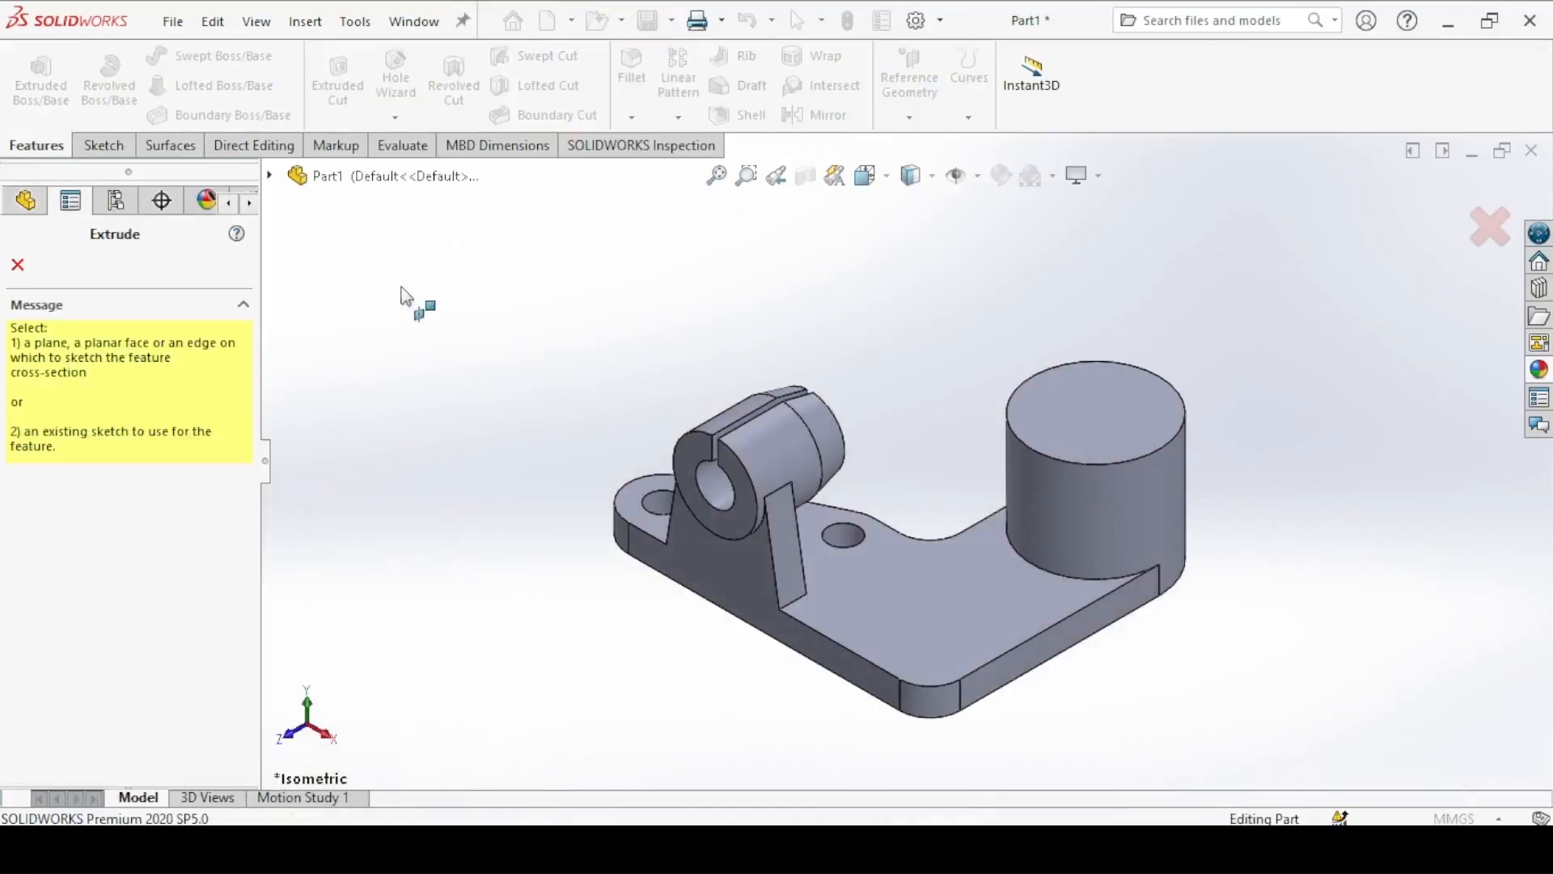
{"action": "left_click", "coordinate": [271, 177]}
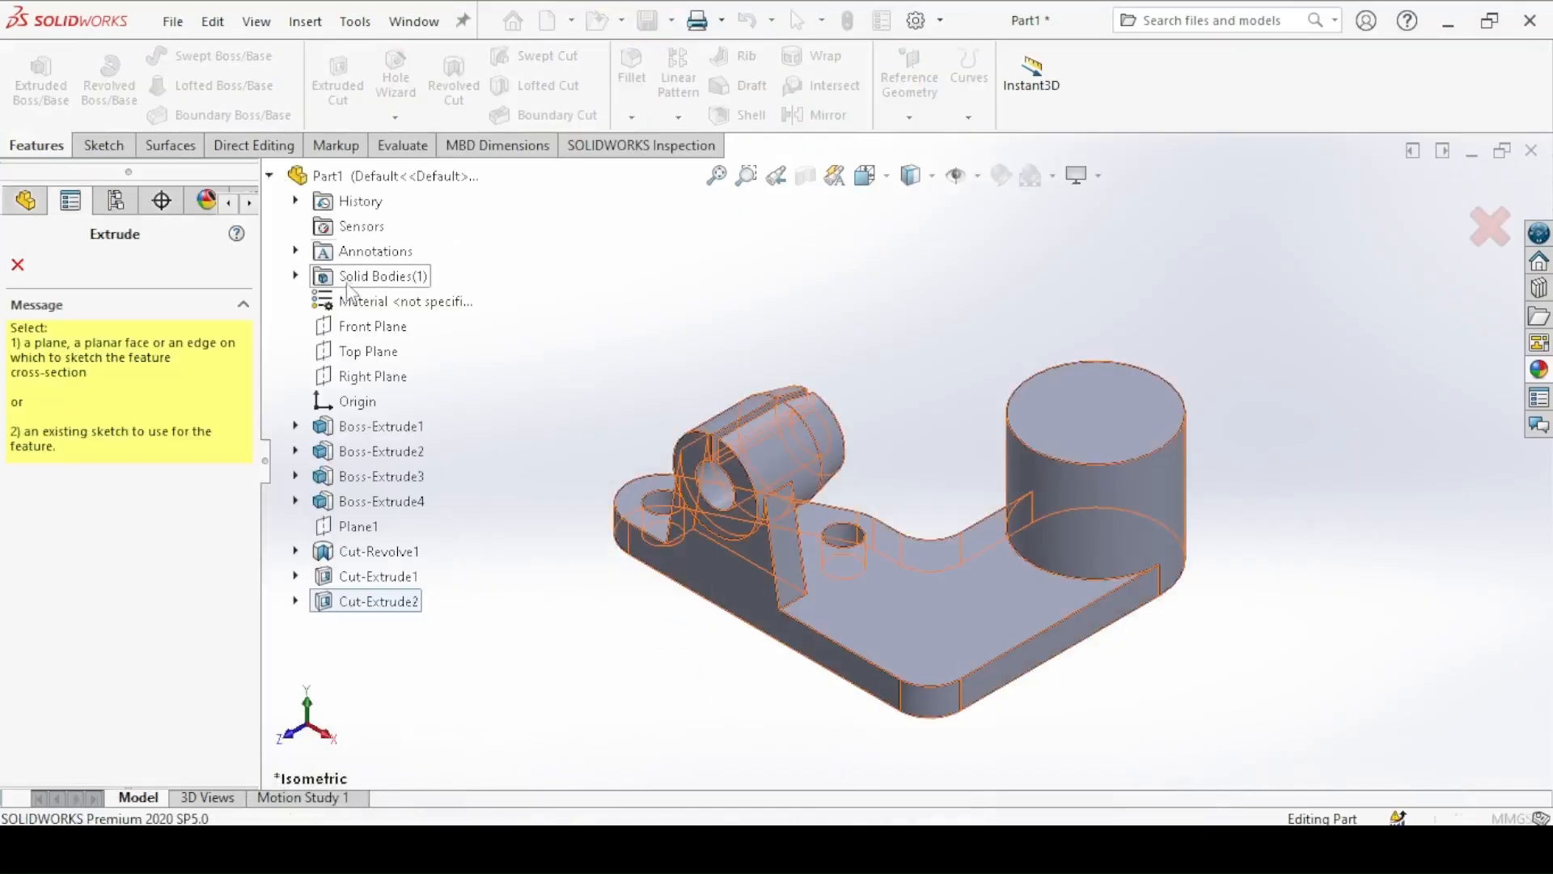
{"action": "left_click", "coordinate": [354, 351]}
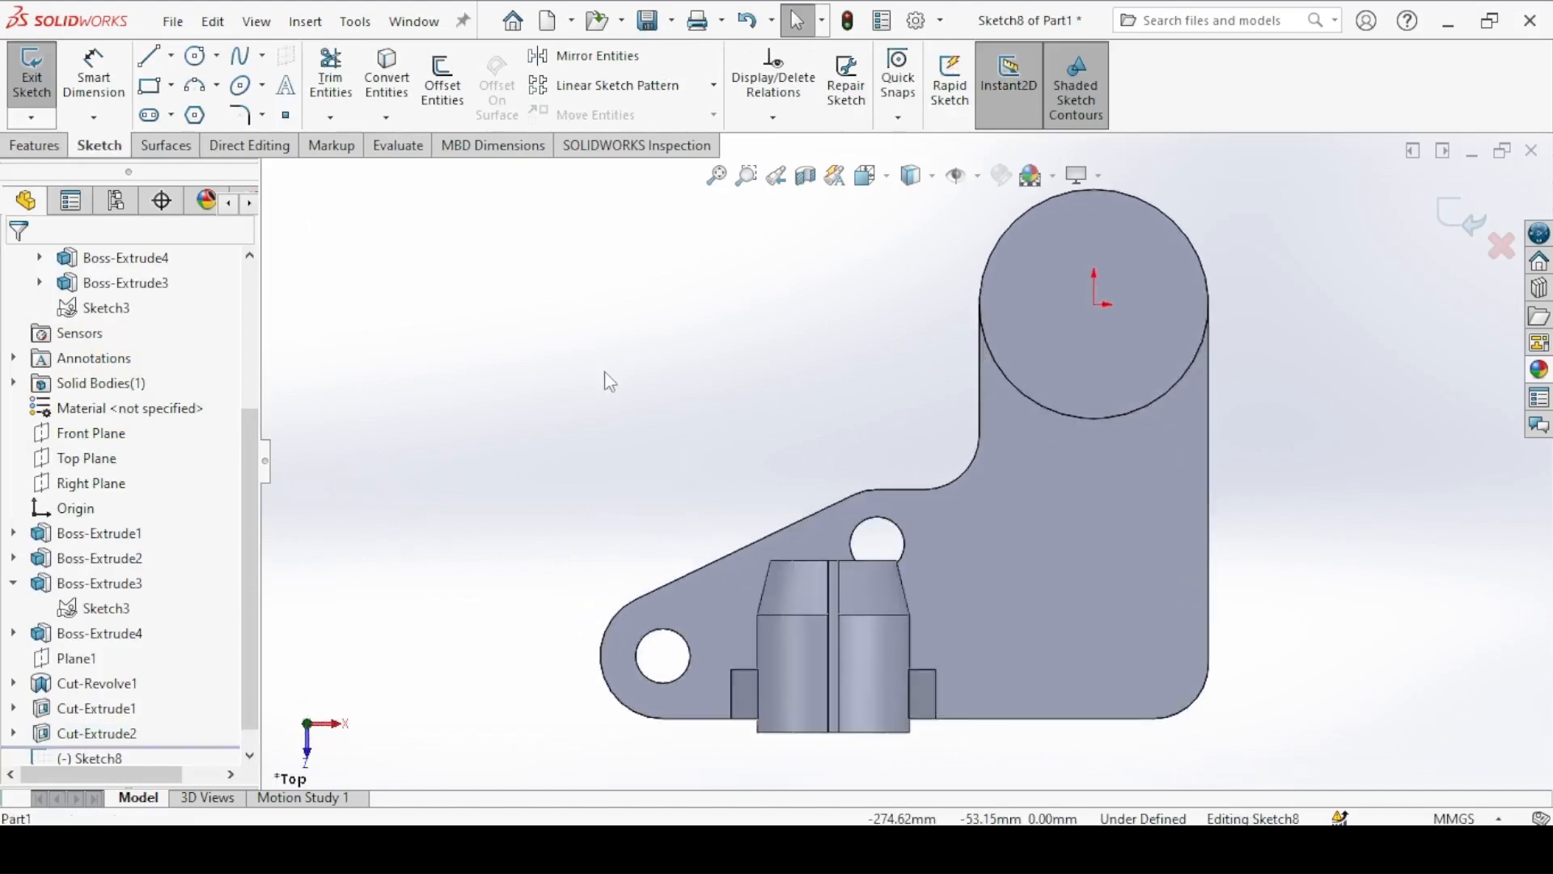
Step: Convert the base plate's long straight side edge, its rounded corner opposite the narrow end and the adjoining front edge into sketch entities
{"action": "mouse_move", "coordinate": [813, 479]}
{"action": "middle_mouse_down", "text": "shift"}
{"action": "mouse_move", "coordinate": [809, 429]}
{"action": "mouse_move", "coordinate": [818, 464]}
{"action": "middle_mouse_up", "text": "shift"}
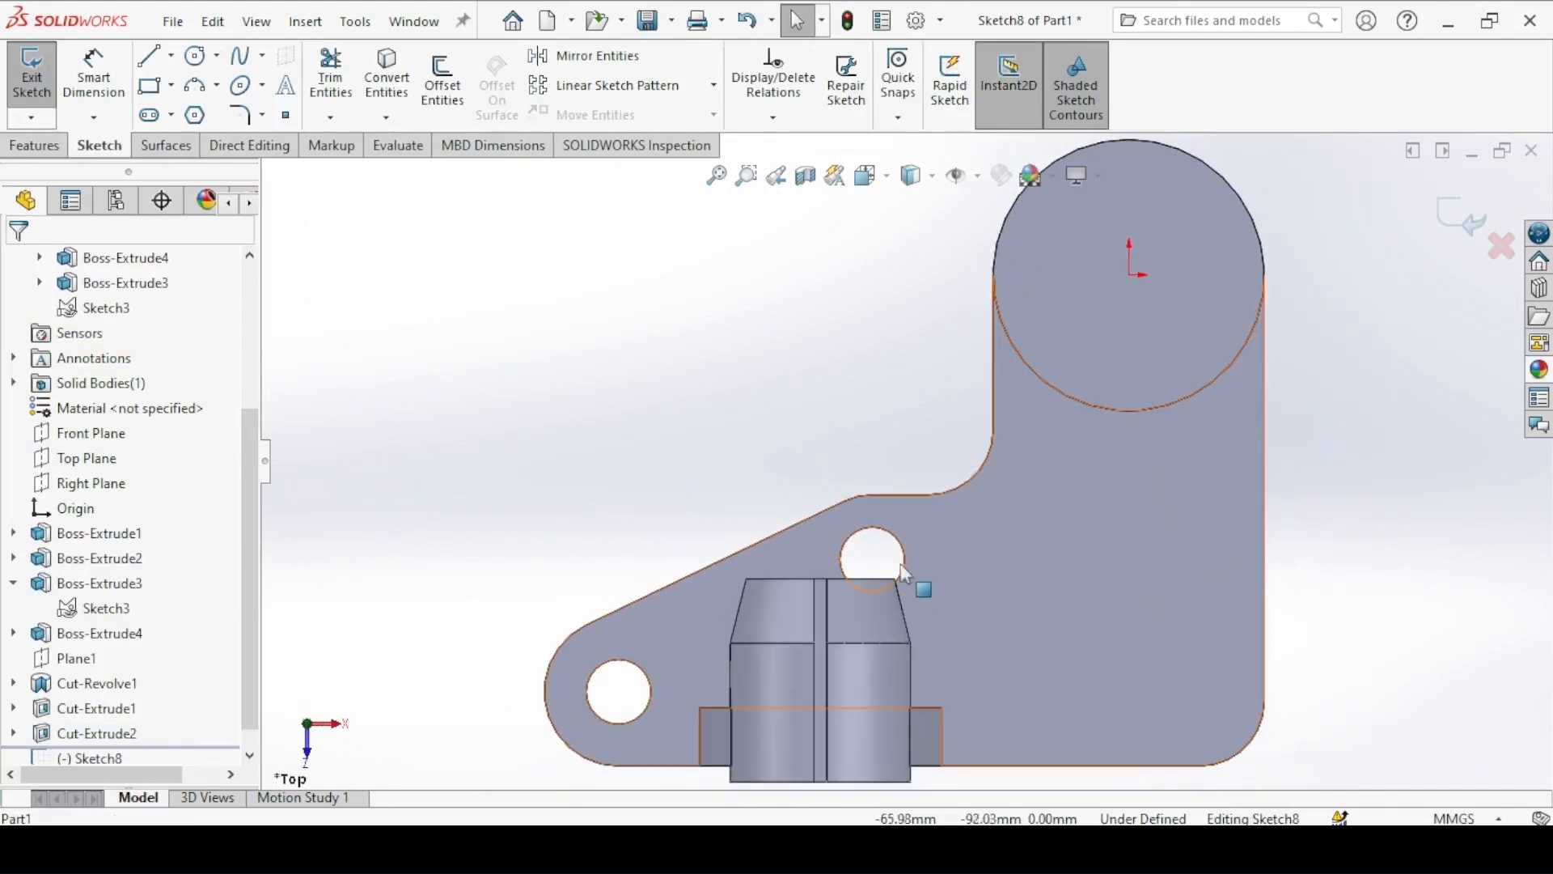
{"action": "middle_click_drag", "start_coordinate": [885, 550], "coordinate": [653, 406], "text": "ctrl"}
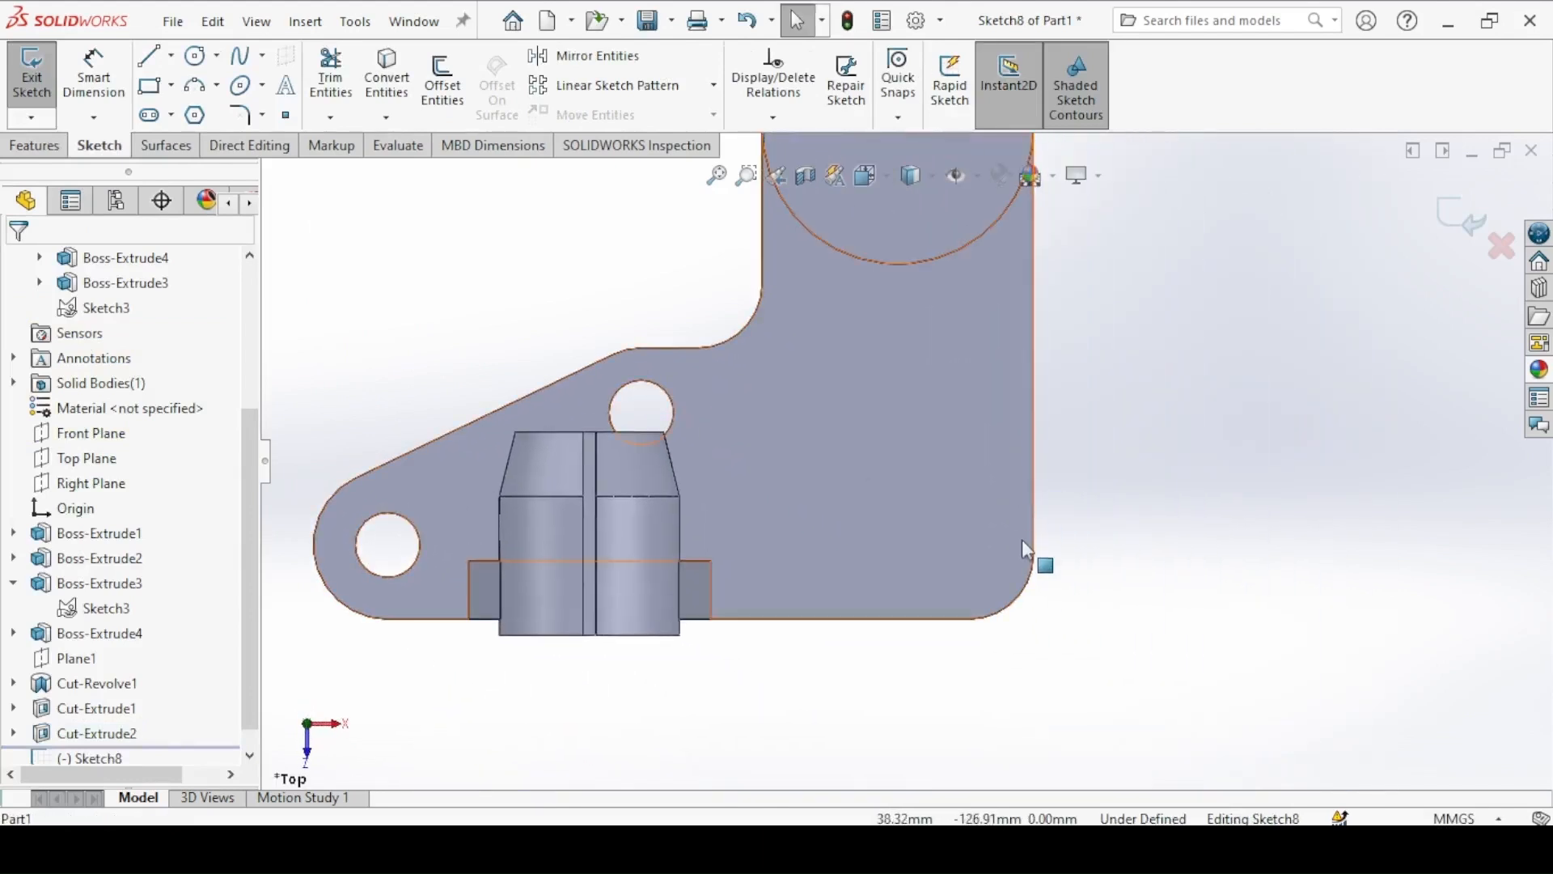
{"action": "left_click", "coordinate": [388, 81]}
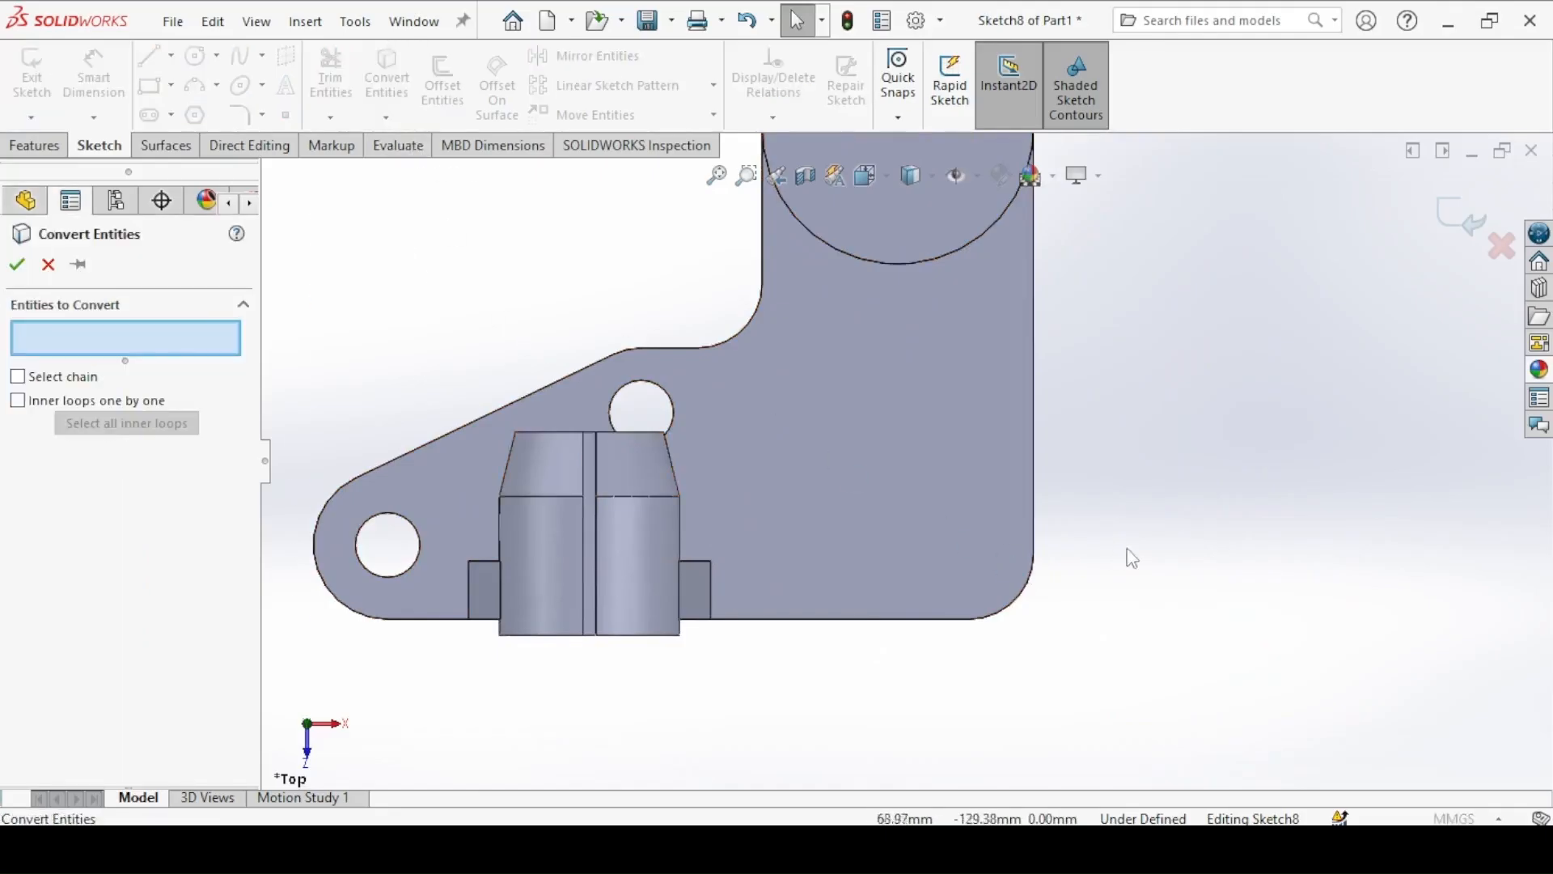
{"action": "left_click", "coordinate": [1046, 469]}
{"action": "left_click", "coordinate": [1037, 589]}
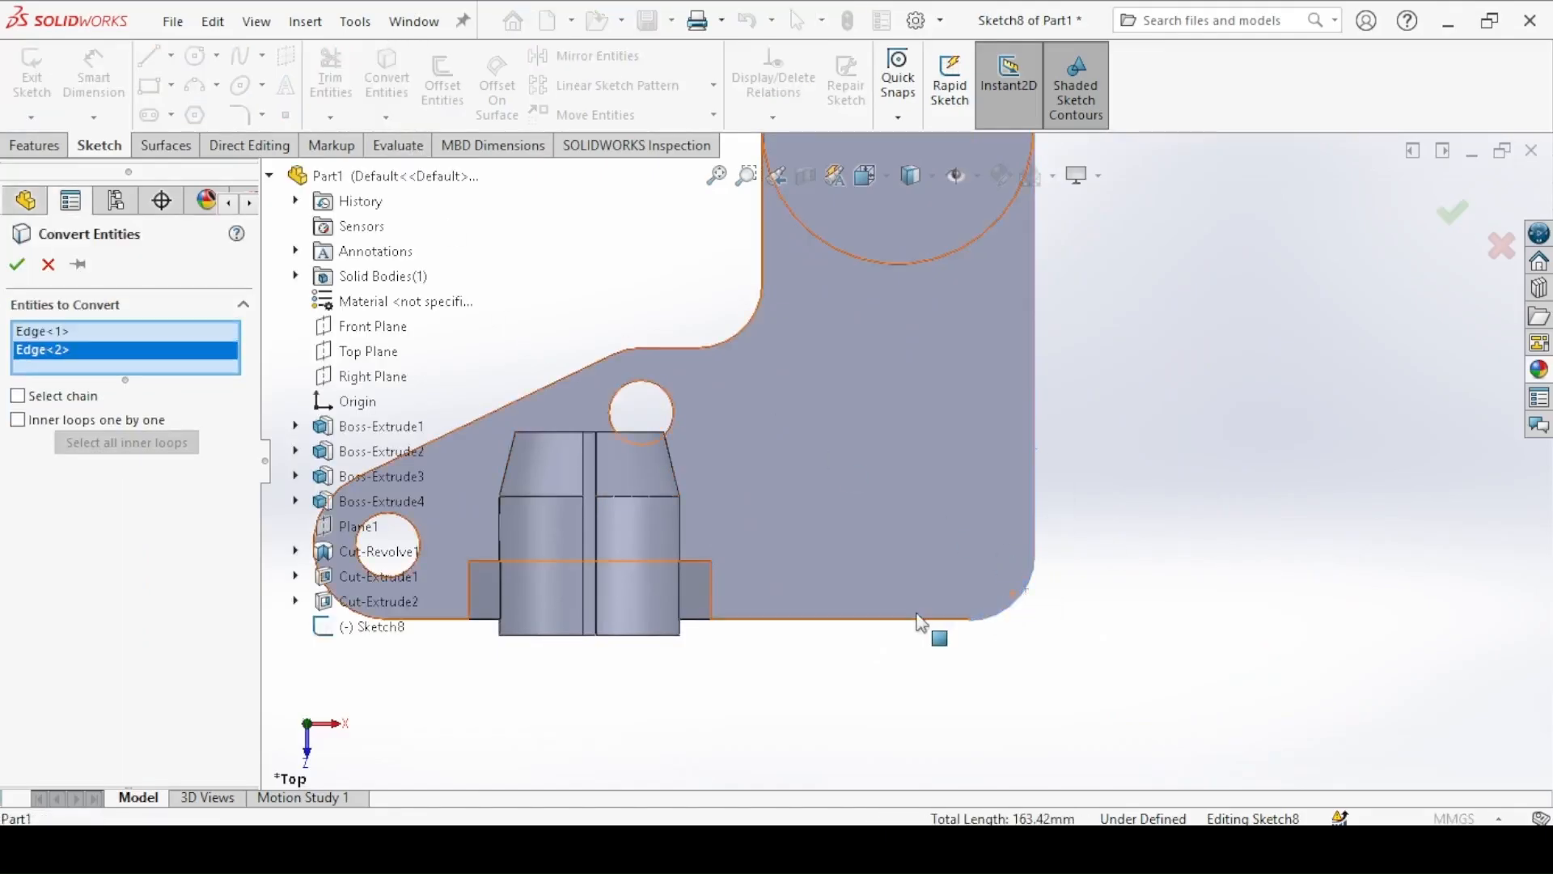
{"action": "left_click", "coordinate": [910, 623]}
{"action": "left_click", "coordinate": [17, 265]}
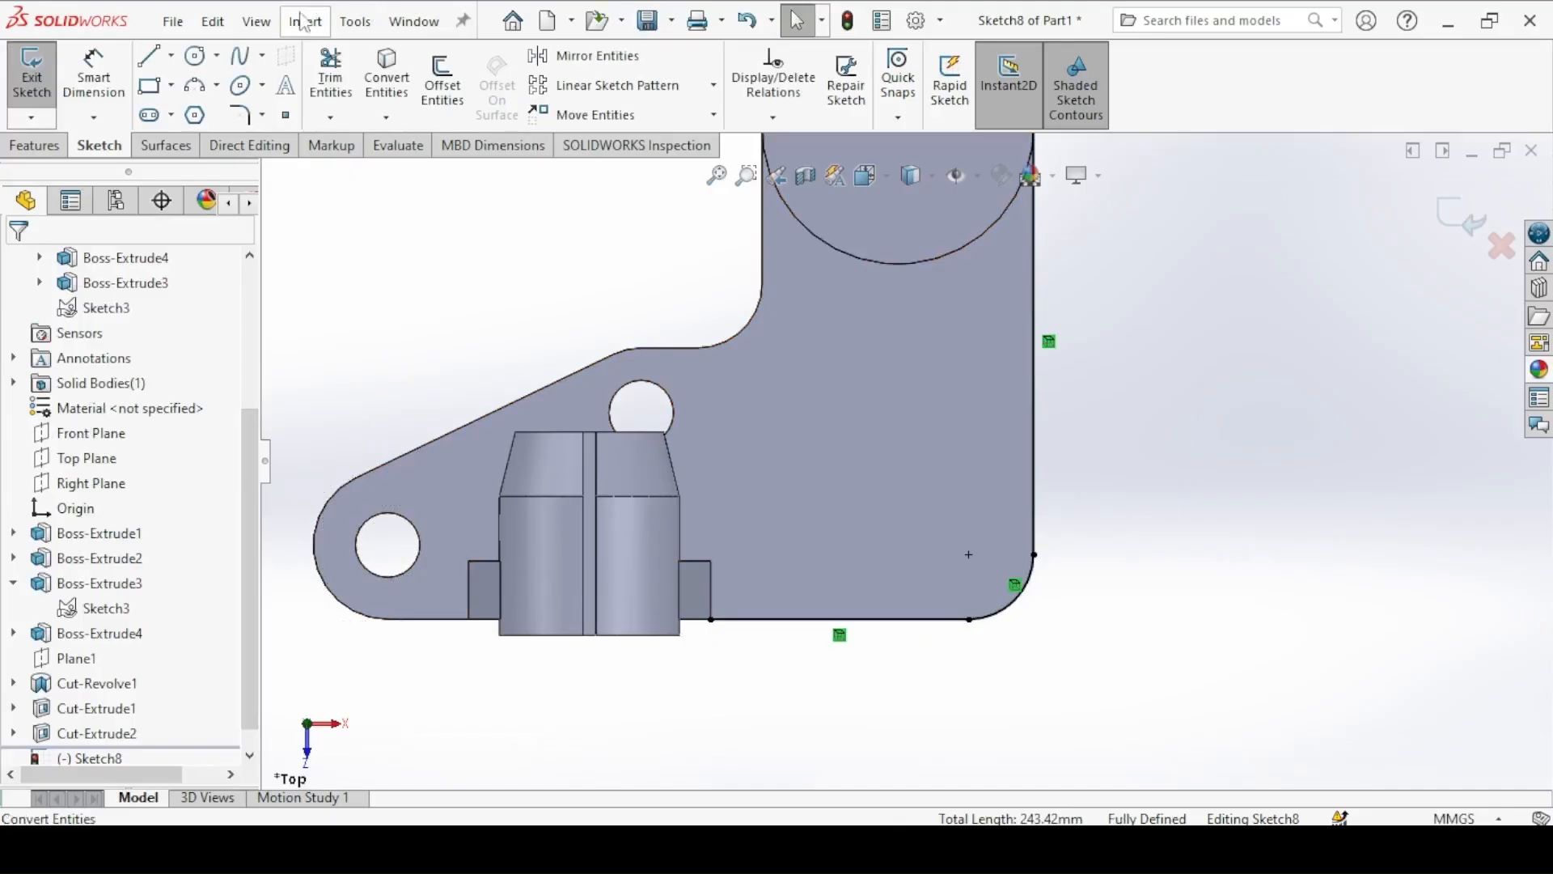
Step: Draw two connected lines enclosing the plate's rounded corner, the first about 42 mm inward from the side edge, the second down to the front edge
{"action": "key", "text": "l"}
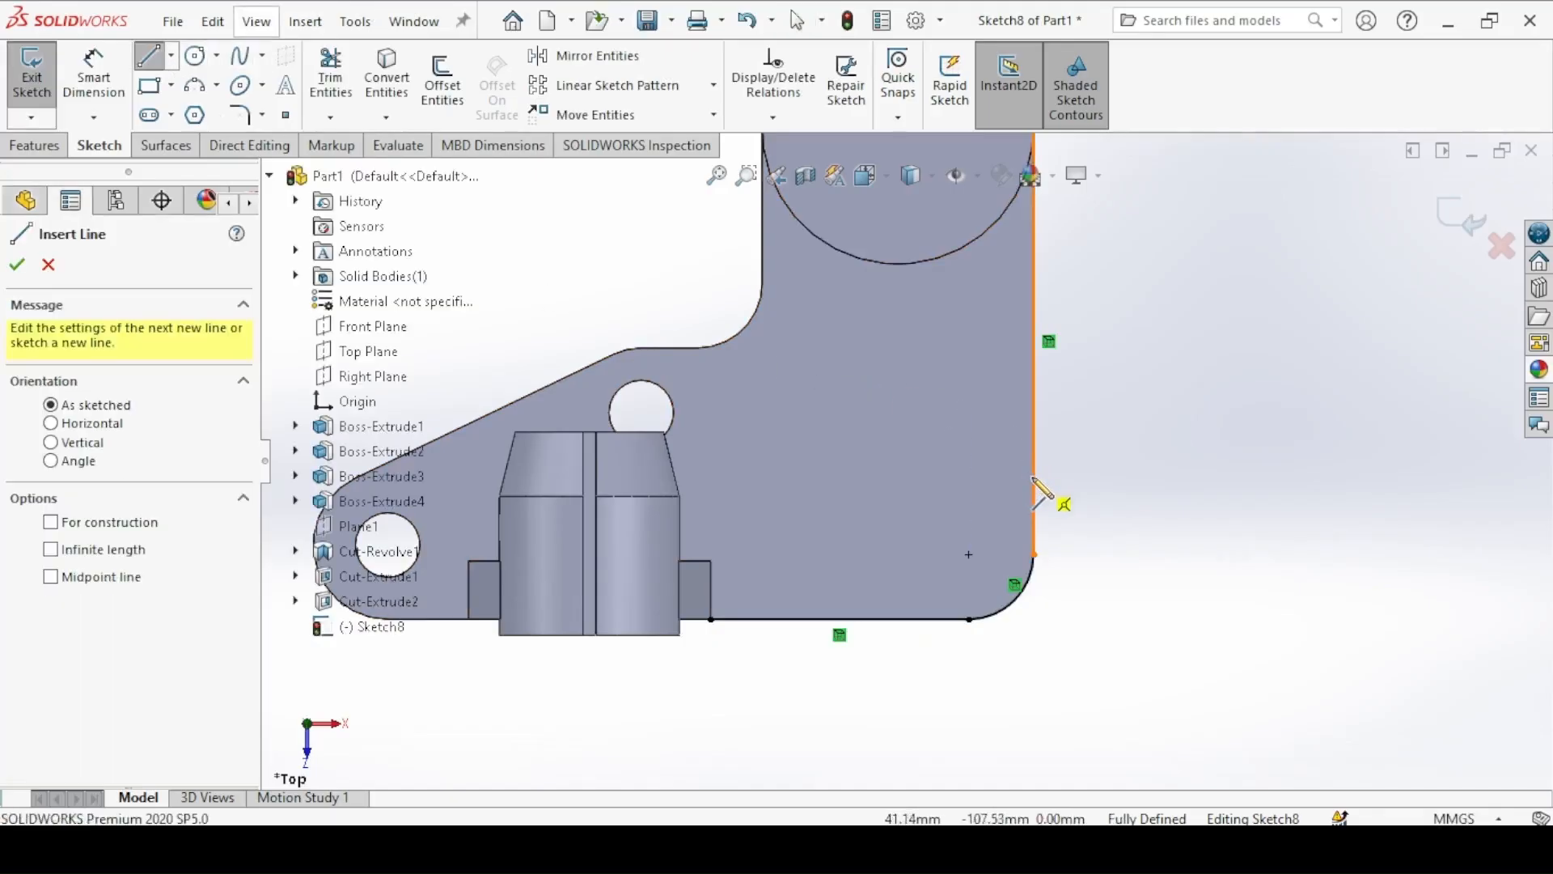
{"action": "left_click", "coordinate": [1032, 478]}
{"action": "left_click", "coordinate": [883, 488]}
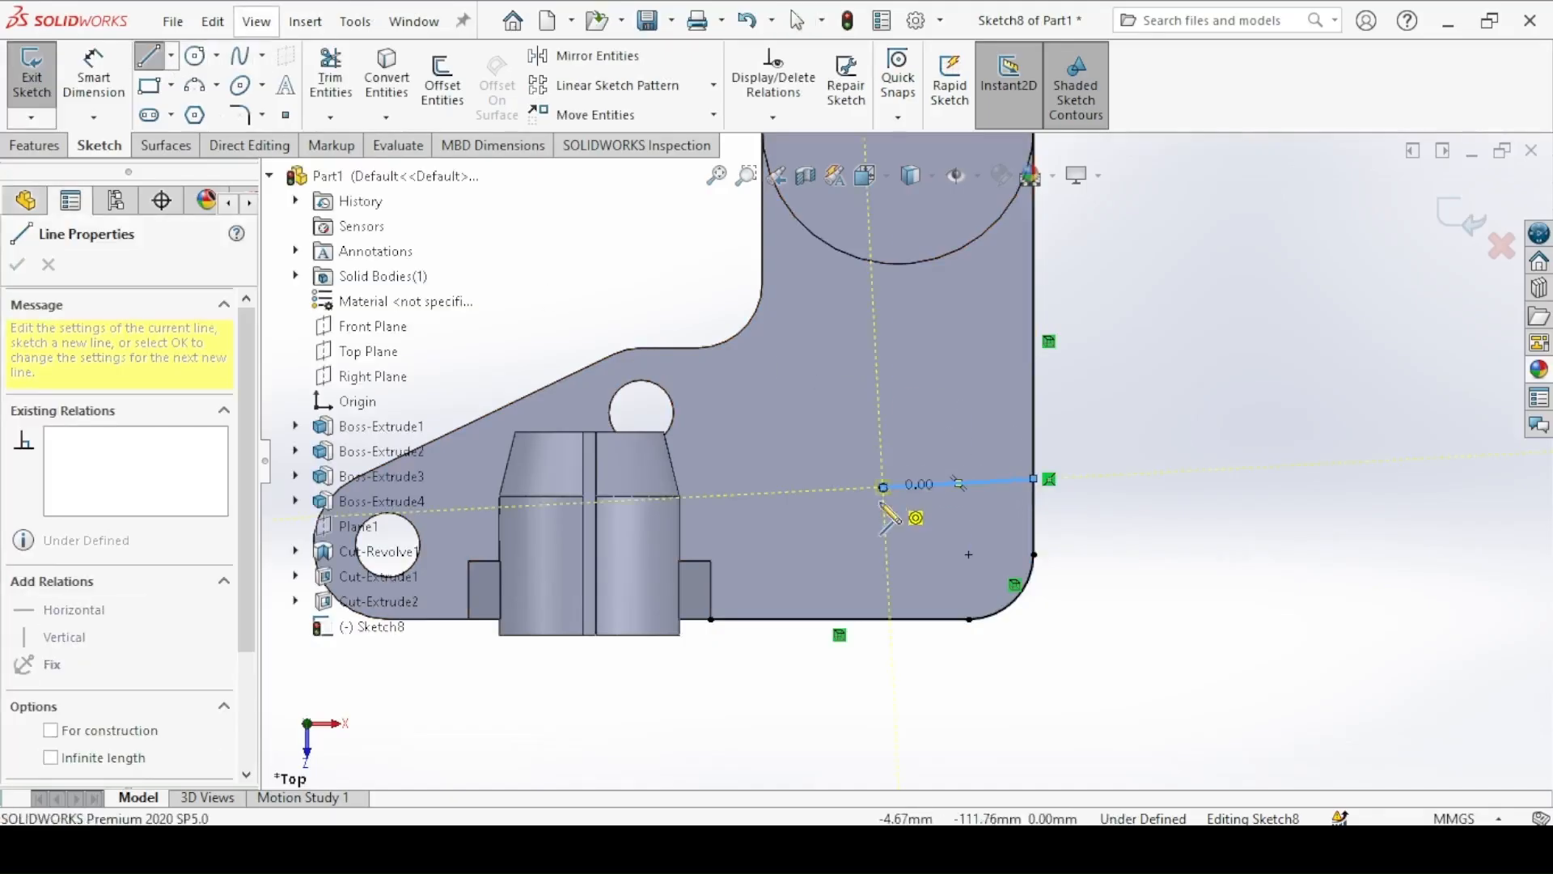
{"action": "left_click", "coordinate": [898, 619]}
{"action": "right_click", "coordinate": [565, 146]}
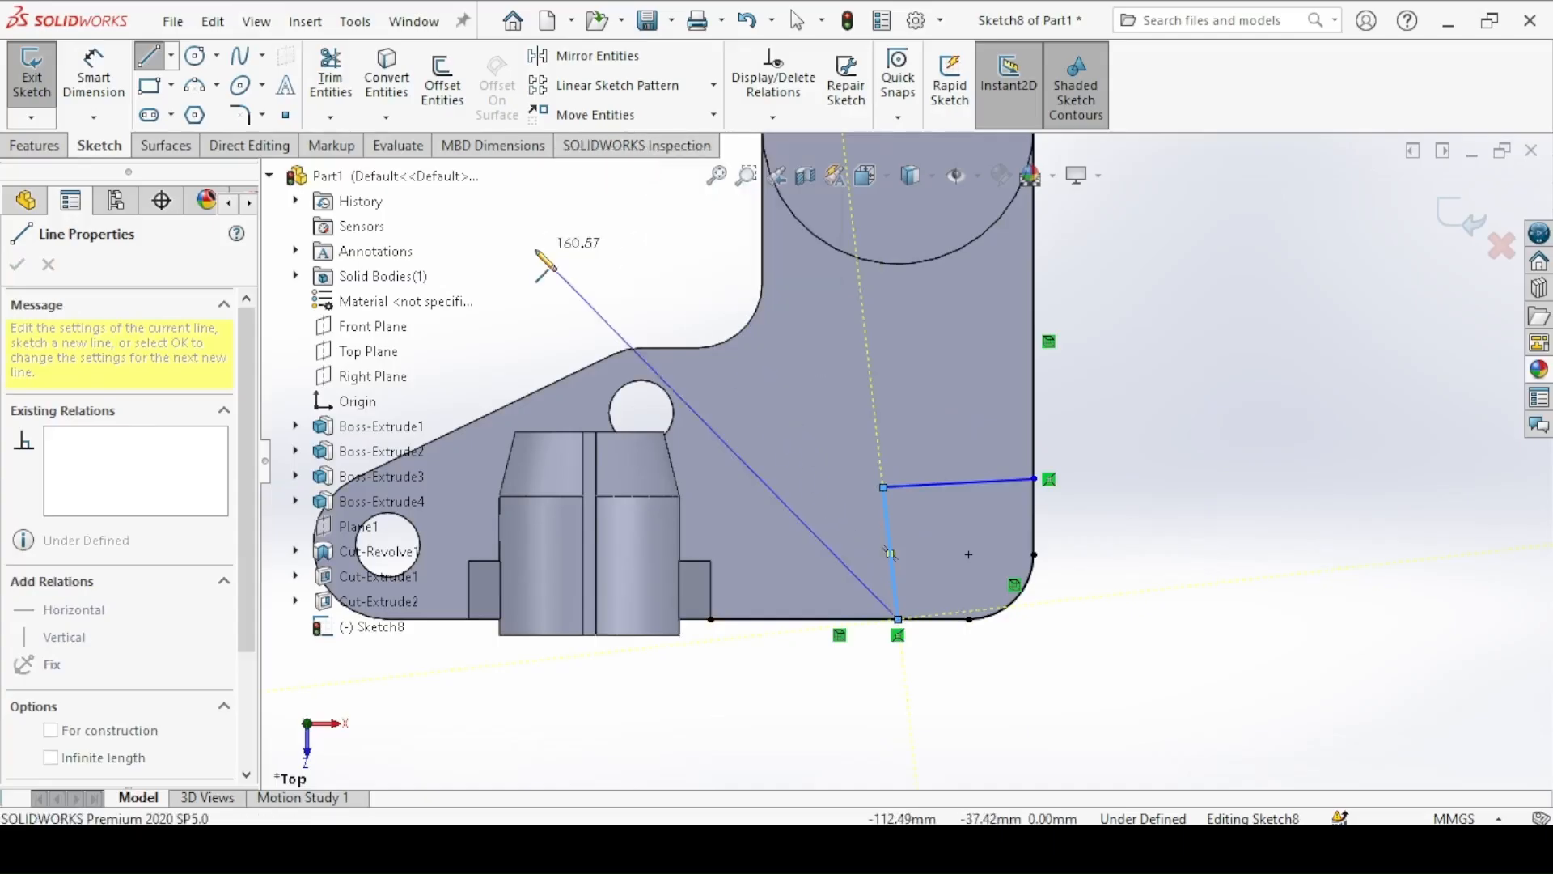
{"action": "right_click", "coordinate": [534, 247]}
{"action": "left_click", "coordinate": [558, 267]}
Step: Constrain the inner side line of the corner profile to vertical and its upper line to horizontal
{"action": "left_click", "coordinate": [889, 531]}
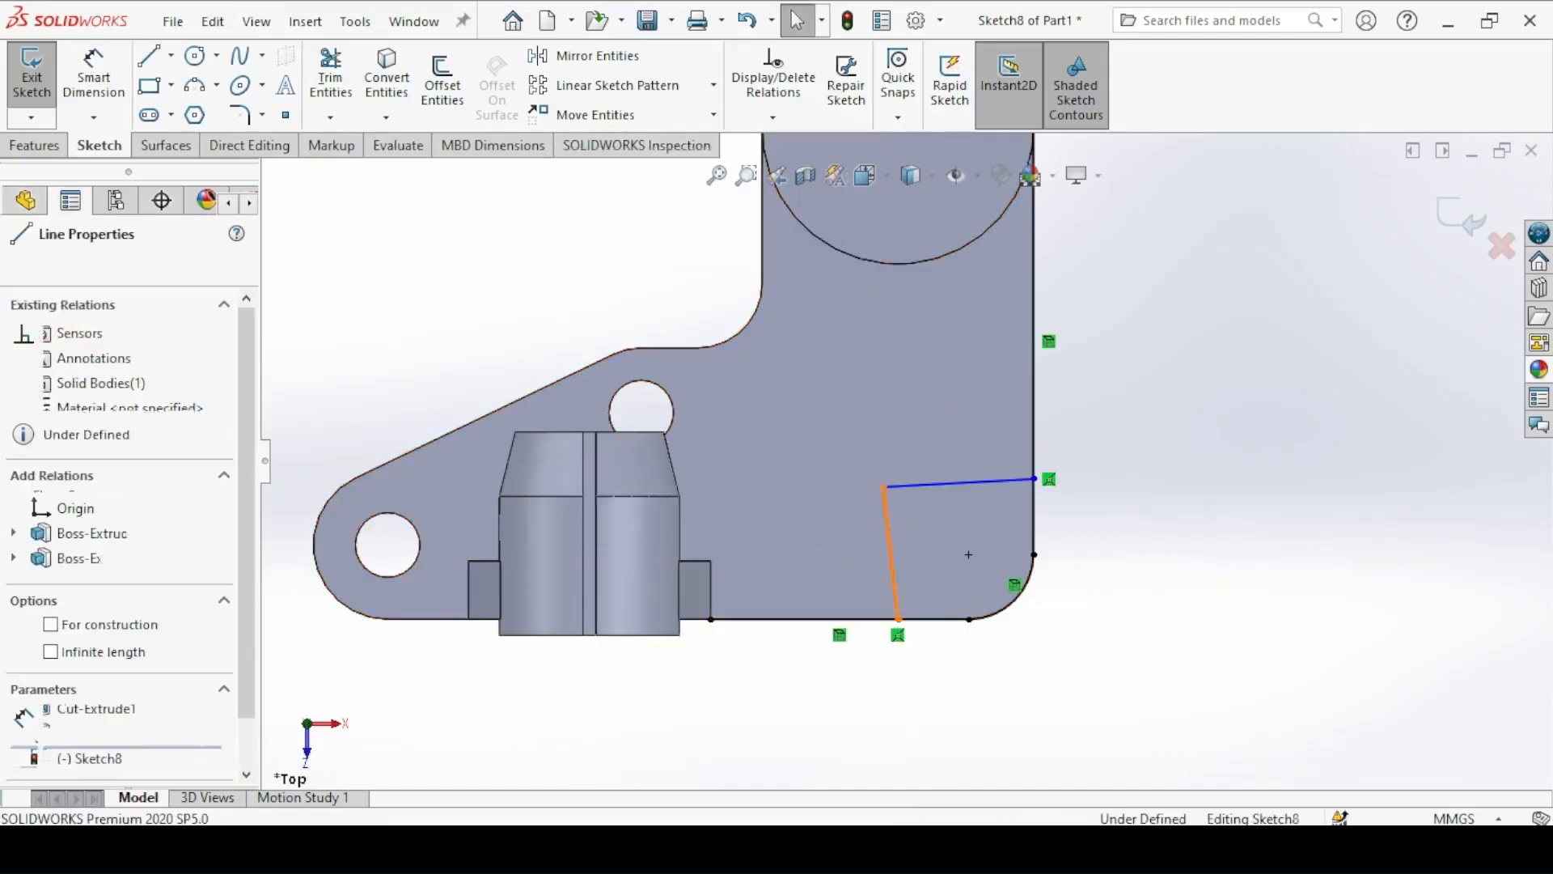
{"action": "left_click", "coordinate": [921, 487]}
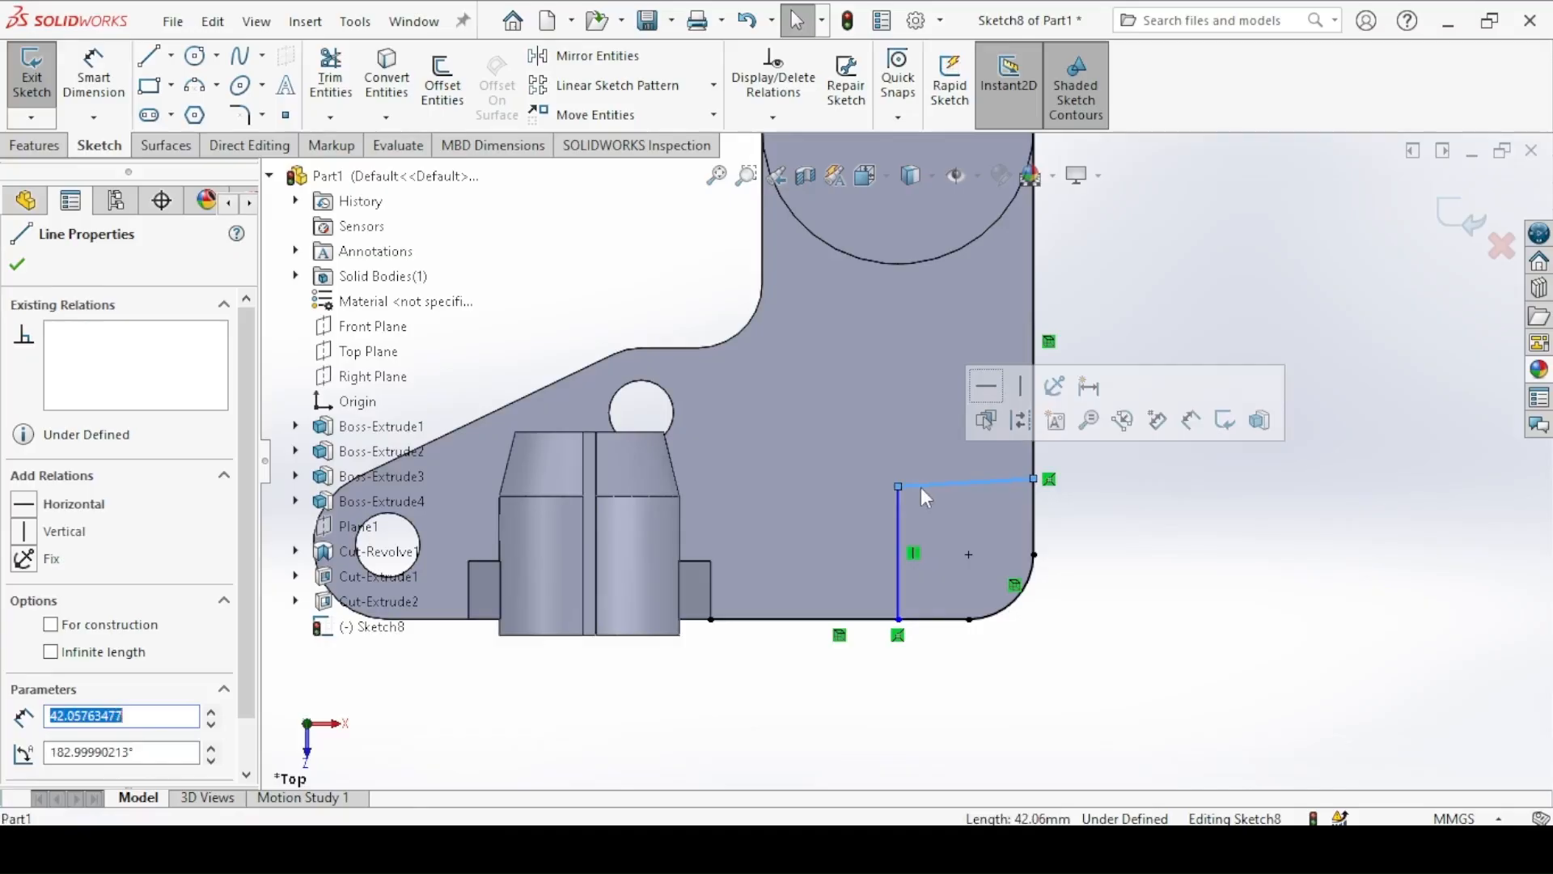
{"action": "left_click", "coordinate": [988, 386]}
Step: Check the corner block's size in the drawing and dimension the profile's upper line and inner side line at 40 mm each
{"action": "left_click", "coordinate": [86, 96]}
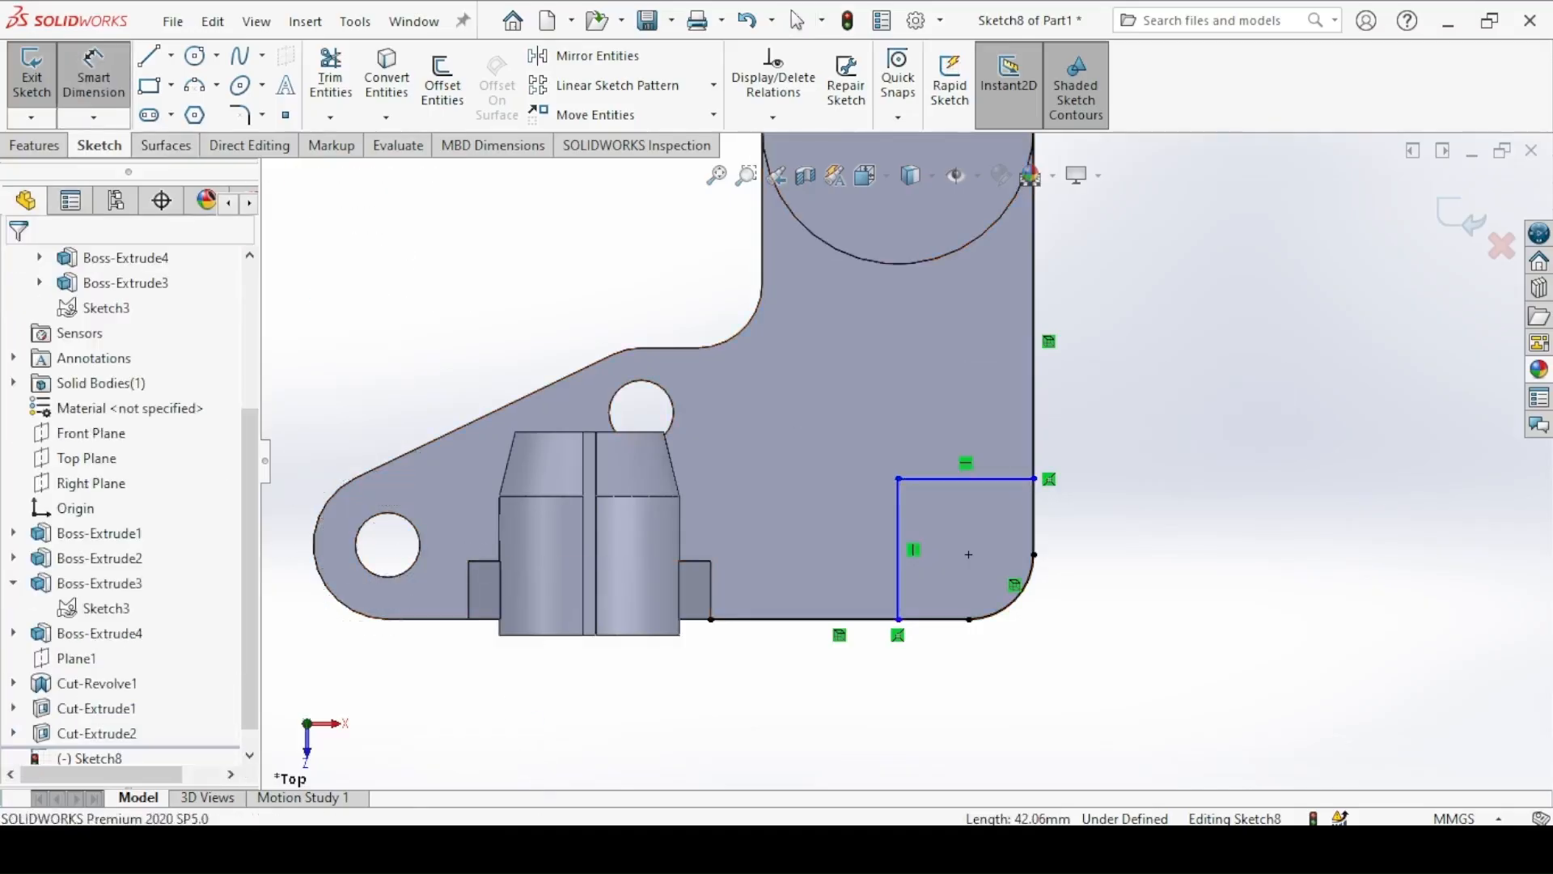
{"action": "key", "text": "alt+Tab"}
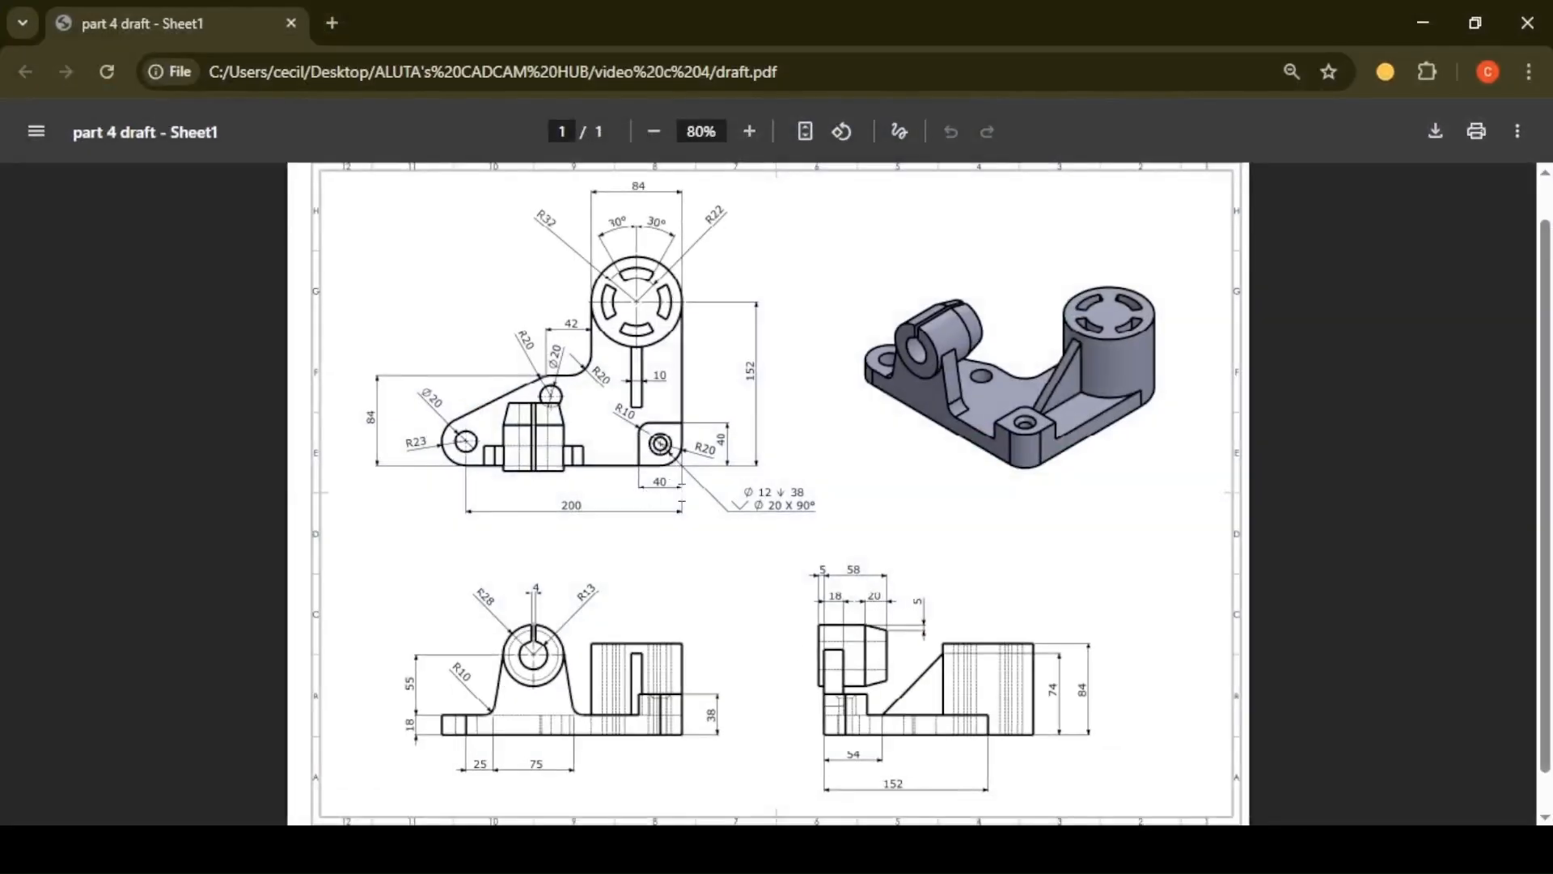
{"action": "key", "text": "alt+Tab"}
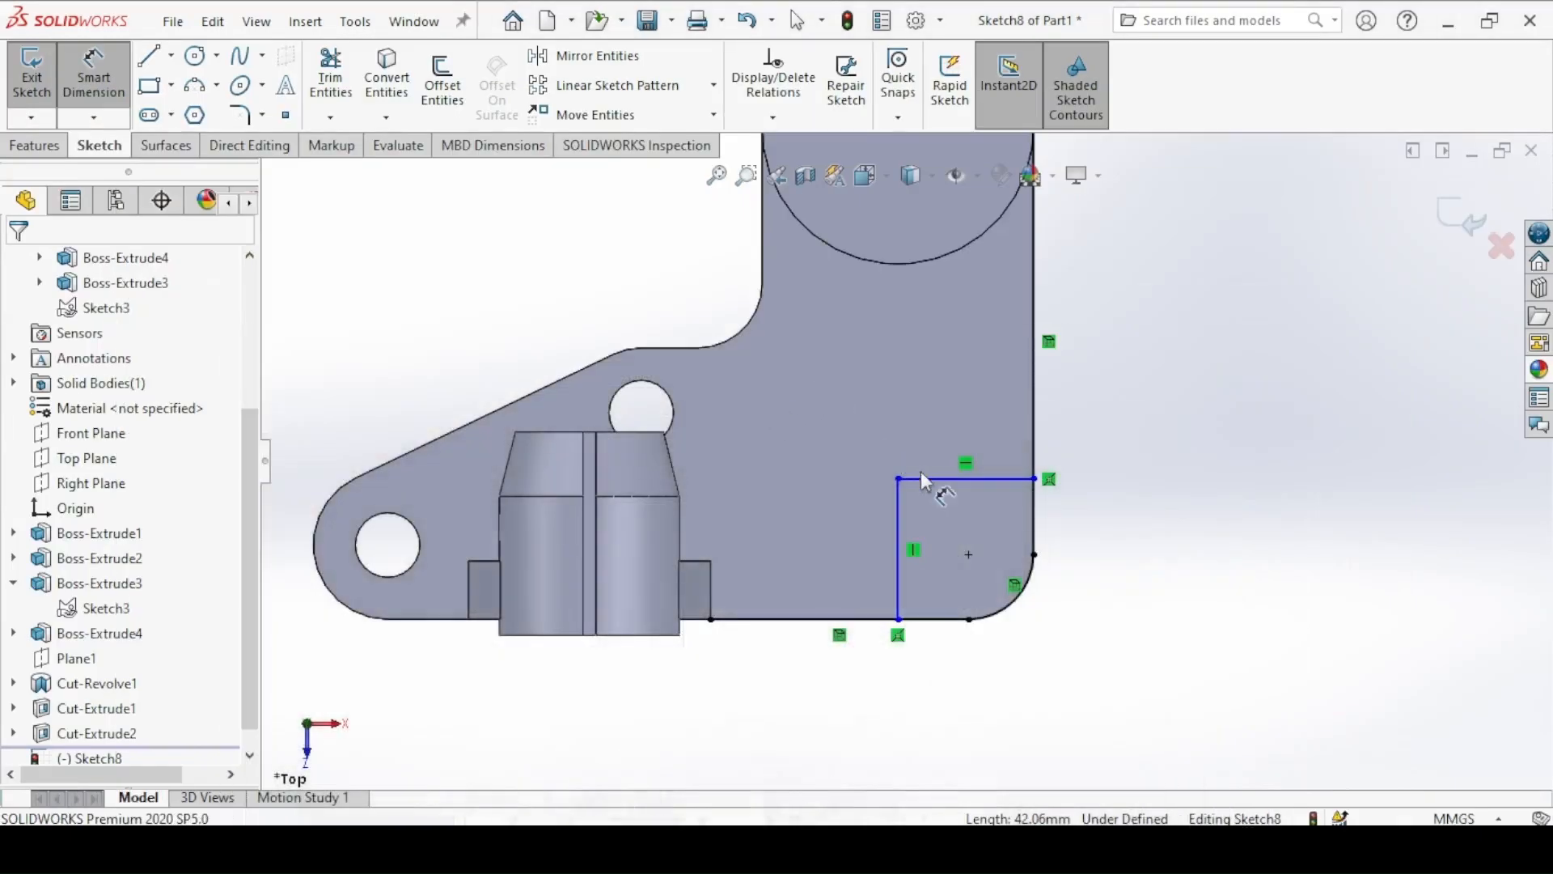
{"action": "left_click", "coordinate": [924, 478]}
{"action": "left_click", "coordinate": [930, 403]}
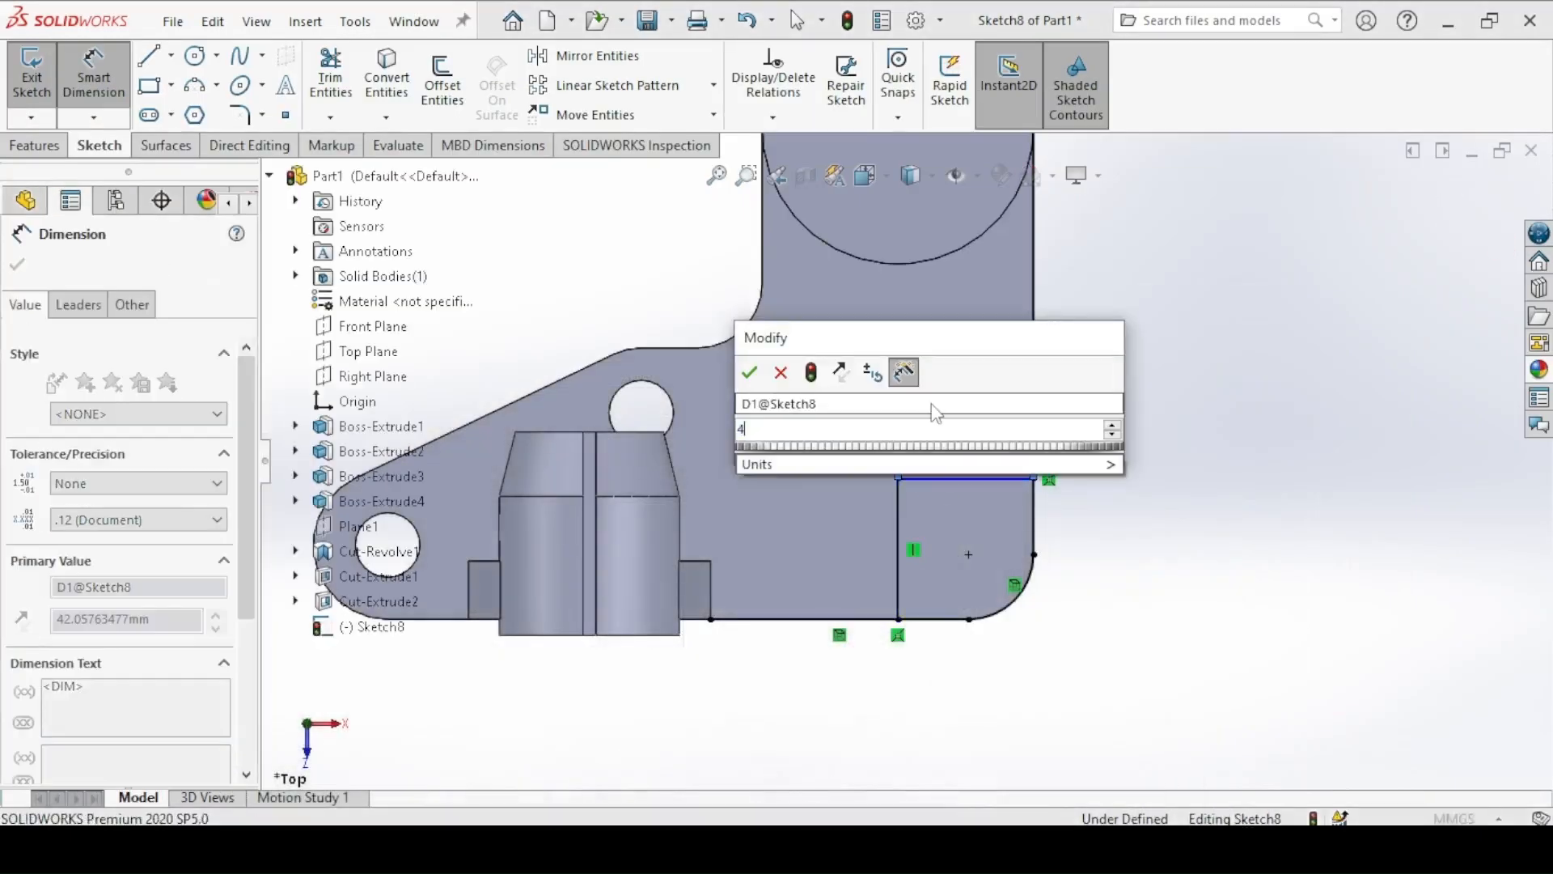
{"action": "type", "text": "40"}
{"action": "key", "text": "Return"}
{"action": "left_click", "coordinate": [904, 516]}
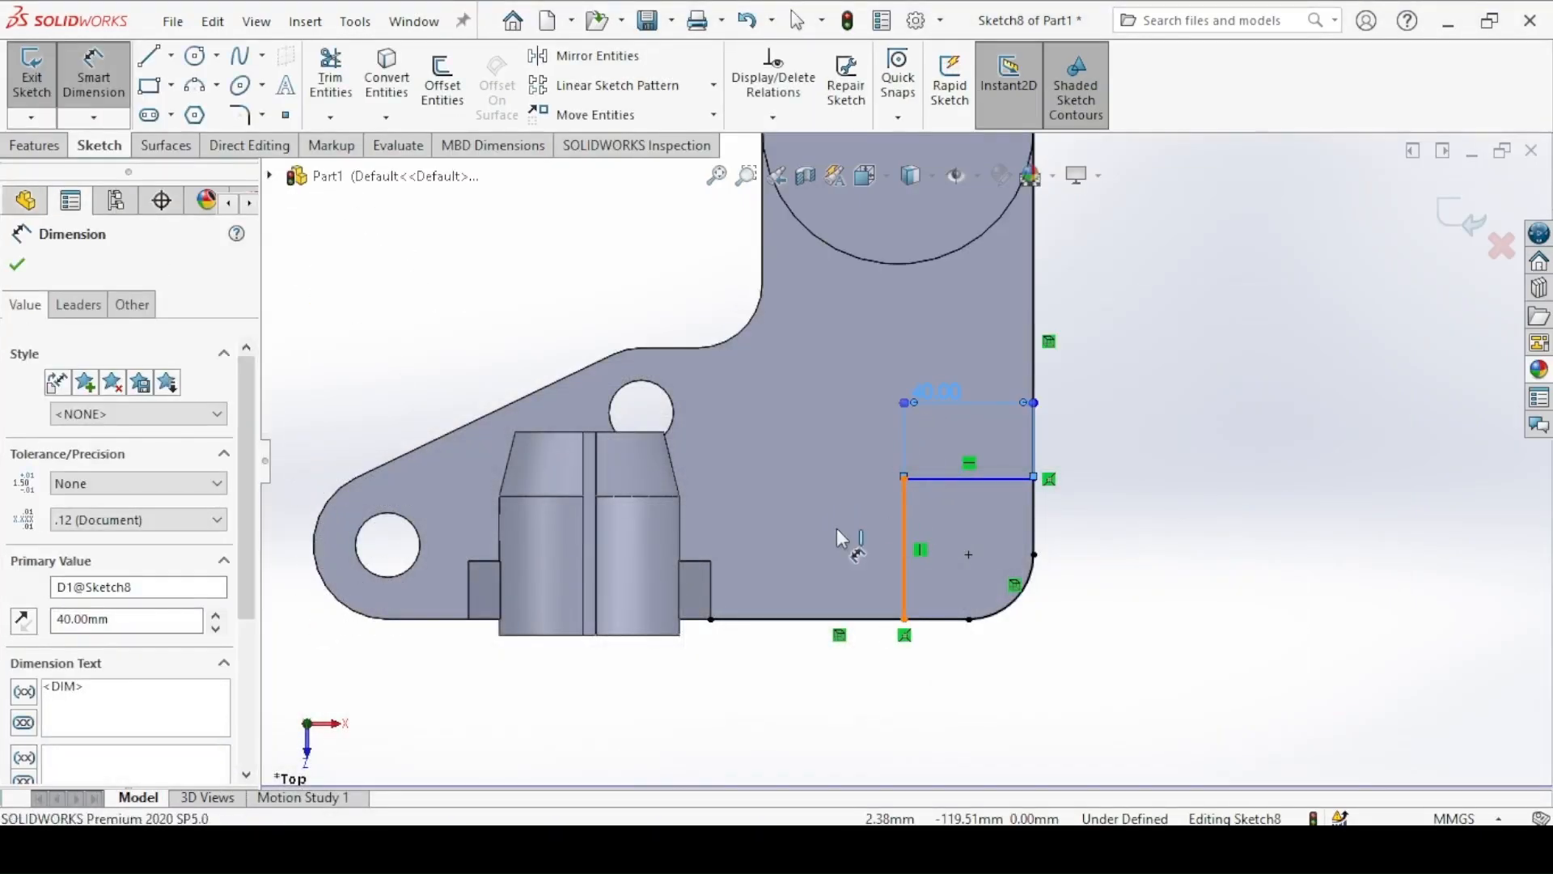
{"action": "left_click", "coordinate": [838, 528]}
{"action": "type", "text": "40"}
{"action": "key", "text": "Return"}
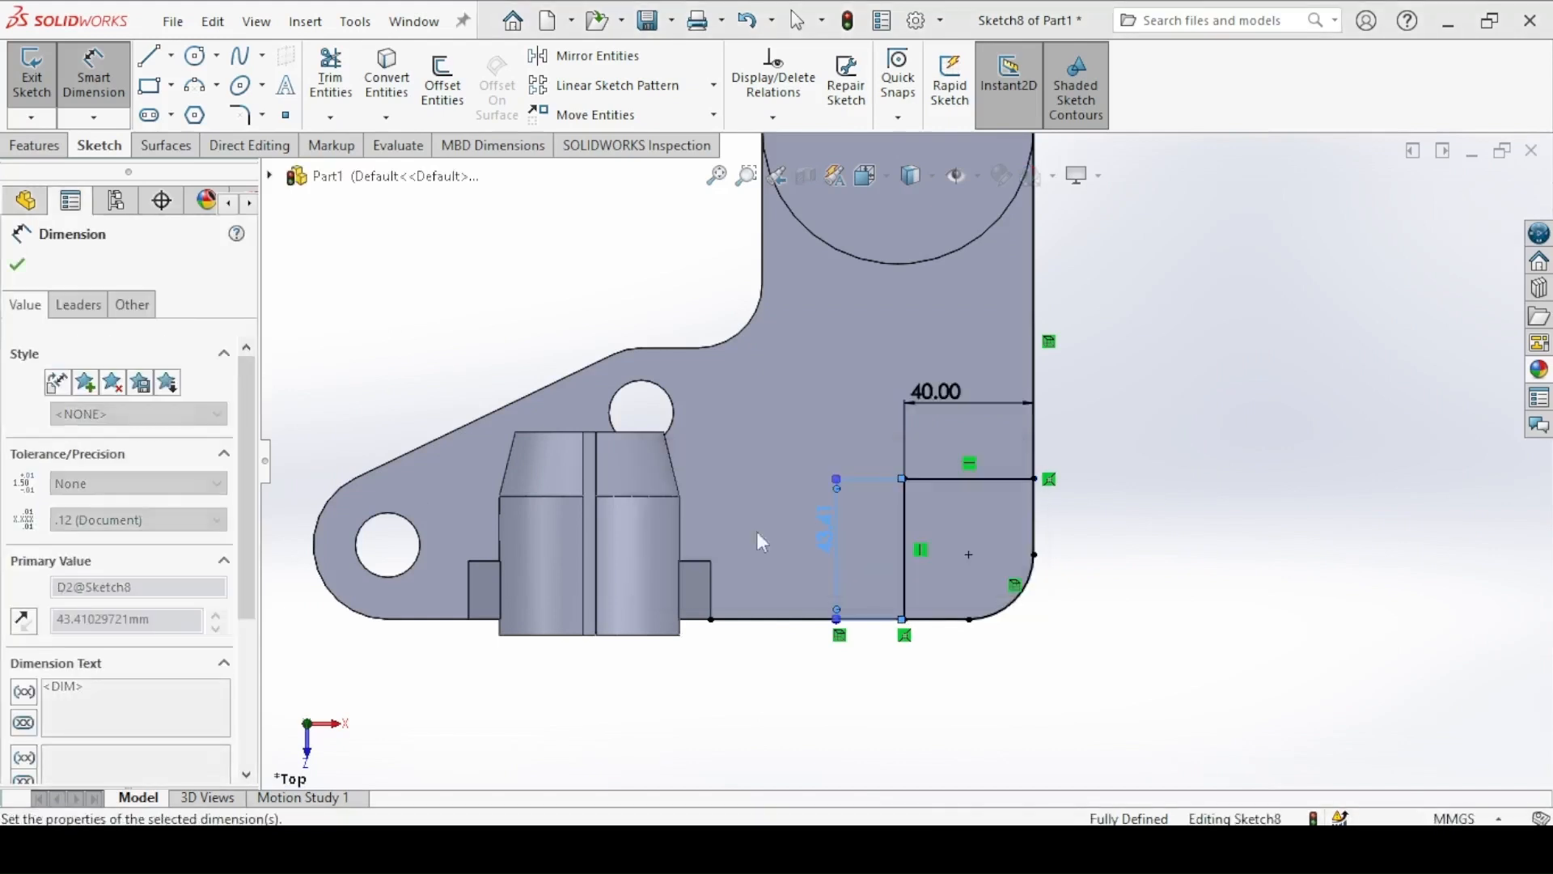
{"action": "left_click", "coordinate": [19, 268]}
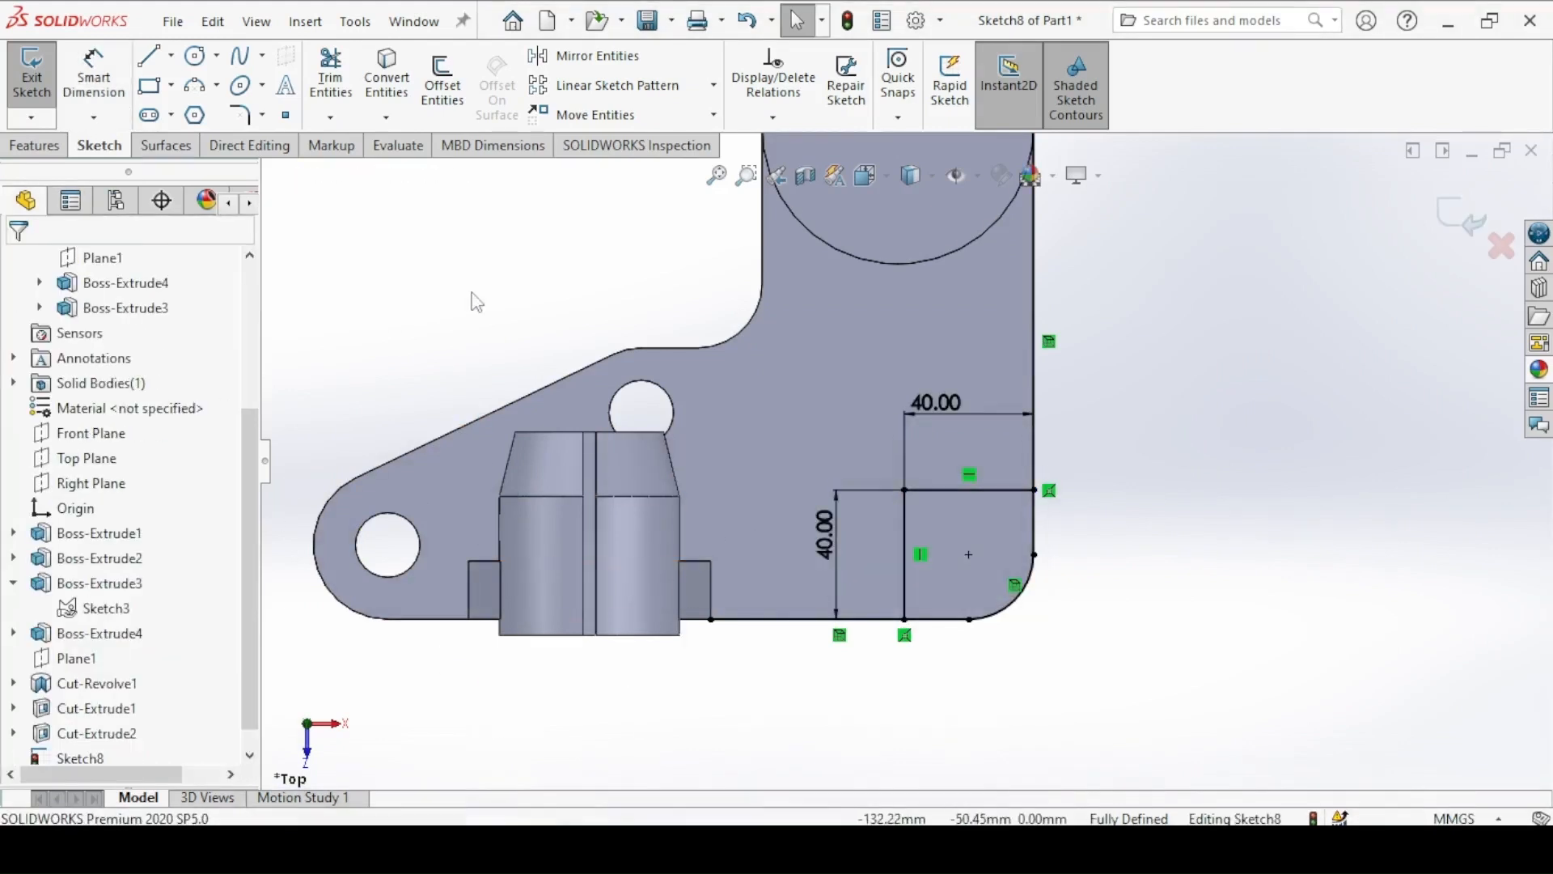
Step: Trim the converted edges extending beyond the 40 mm corner profile to leave a closed outline, and finish the sketch
{"action": "left_click", "coordinate": [331, 80]}
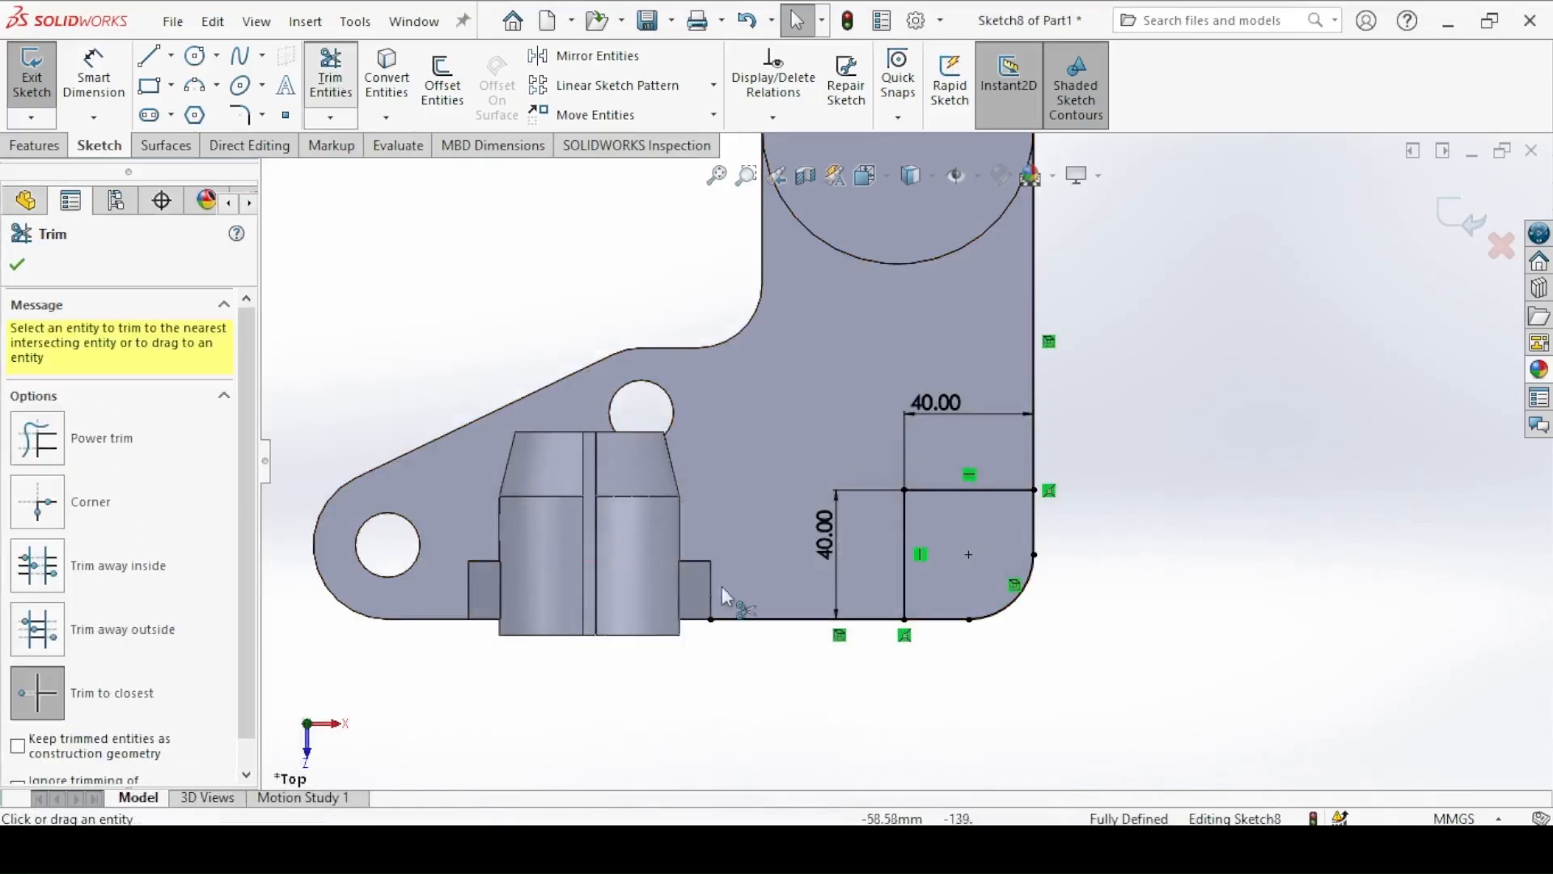
{"action": "left_click", "coordinate": [756, 620]}
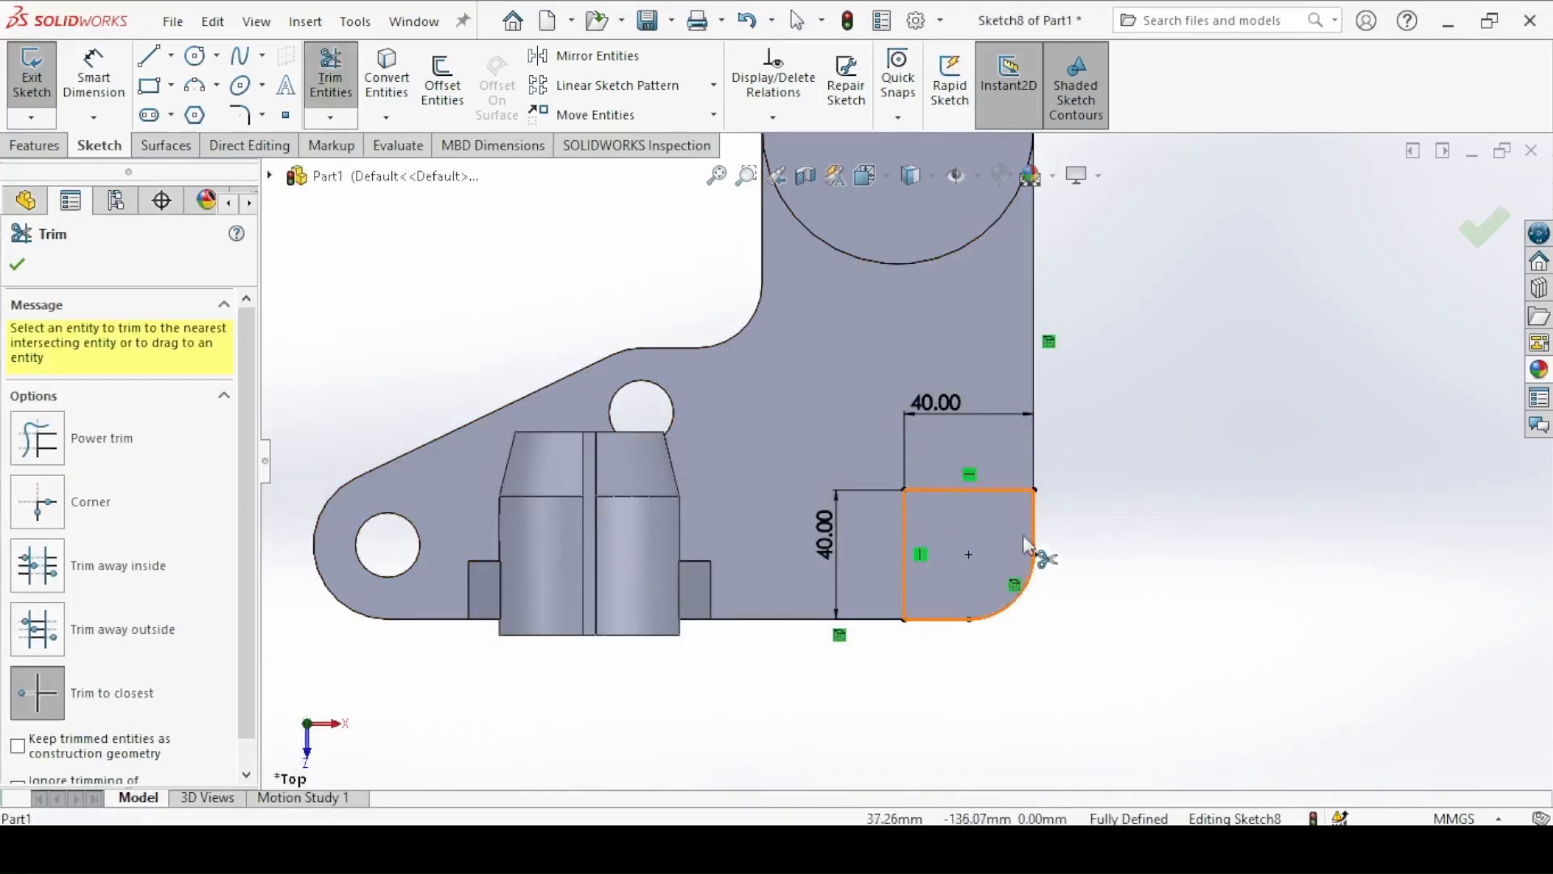
{"action": "left_click", "coordinate": [17, 263]}
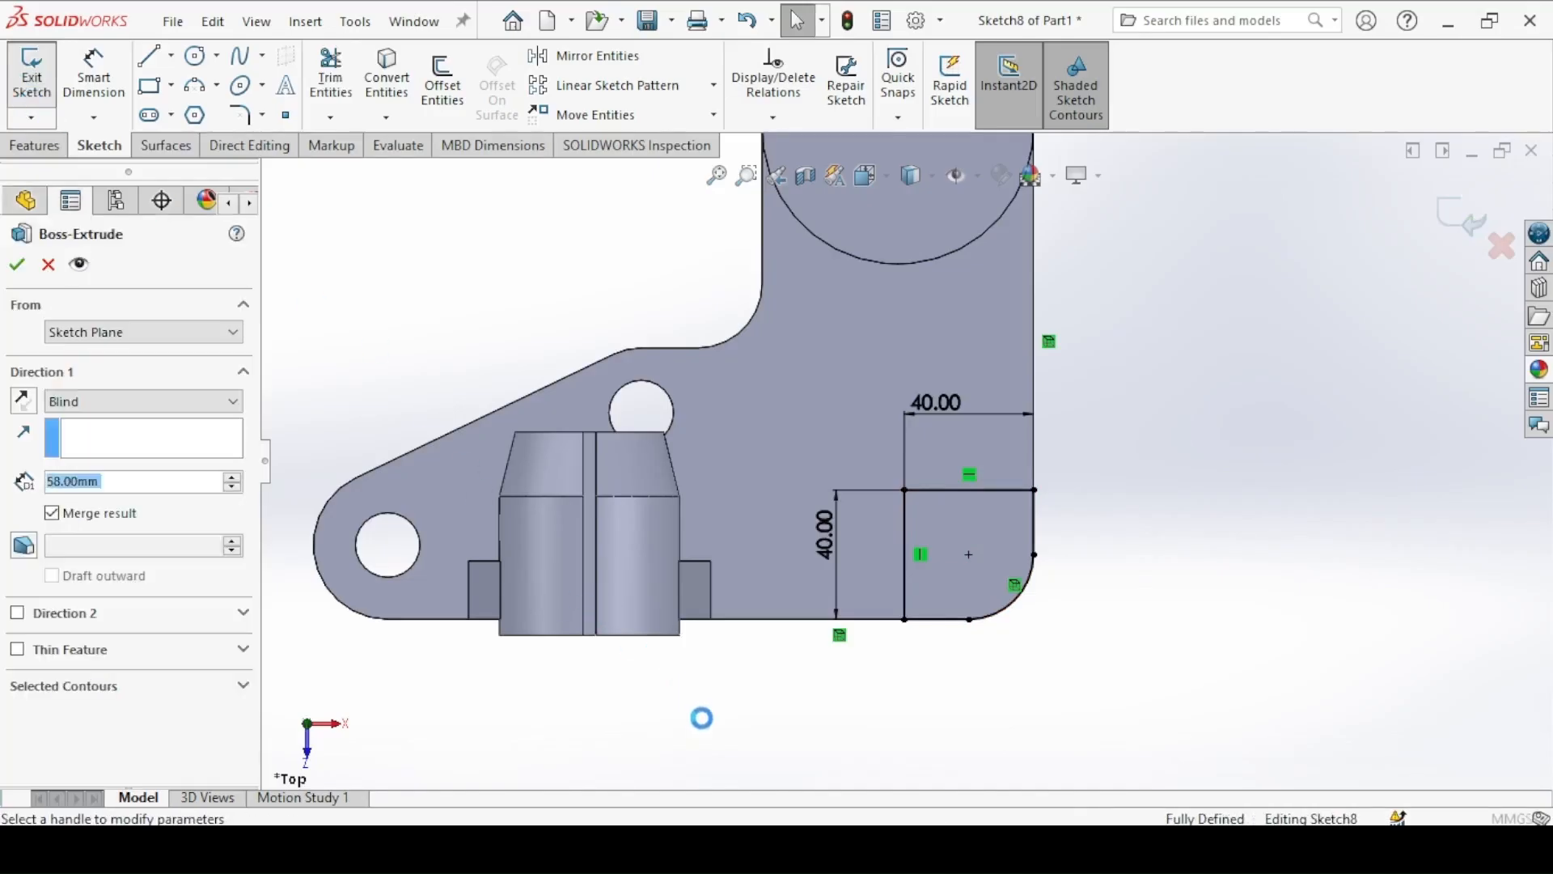
Step: Check the corner block's height in the drawing and extrude the 40 mm corner profile 38 mm upward
{"action": "mouse_move", "coordinate": [699, 717]}
{"action": "middle_mouse_down"}
{"action": "mouse_move", "coordinate": [684, 631]}
{"action": "mouse_move", "coordinate": [694, 388]}
{"action": "mouse_move", "coordinate": [716, 360]}
{"action": "middle_mouse_up"}
{"action": "key", "text": "alt+Tab"}
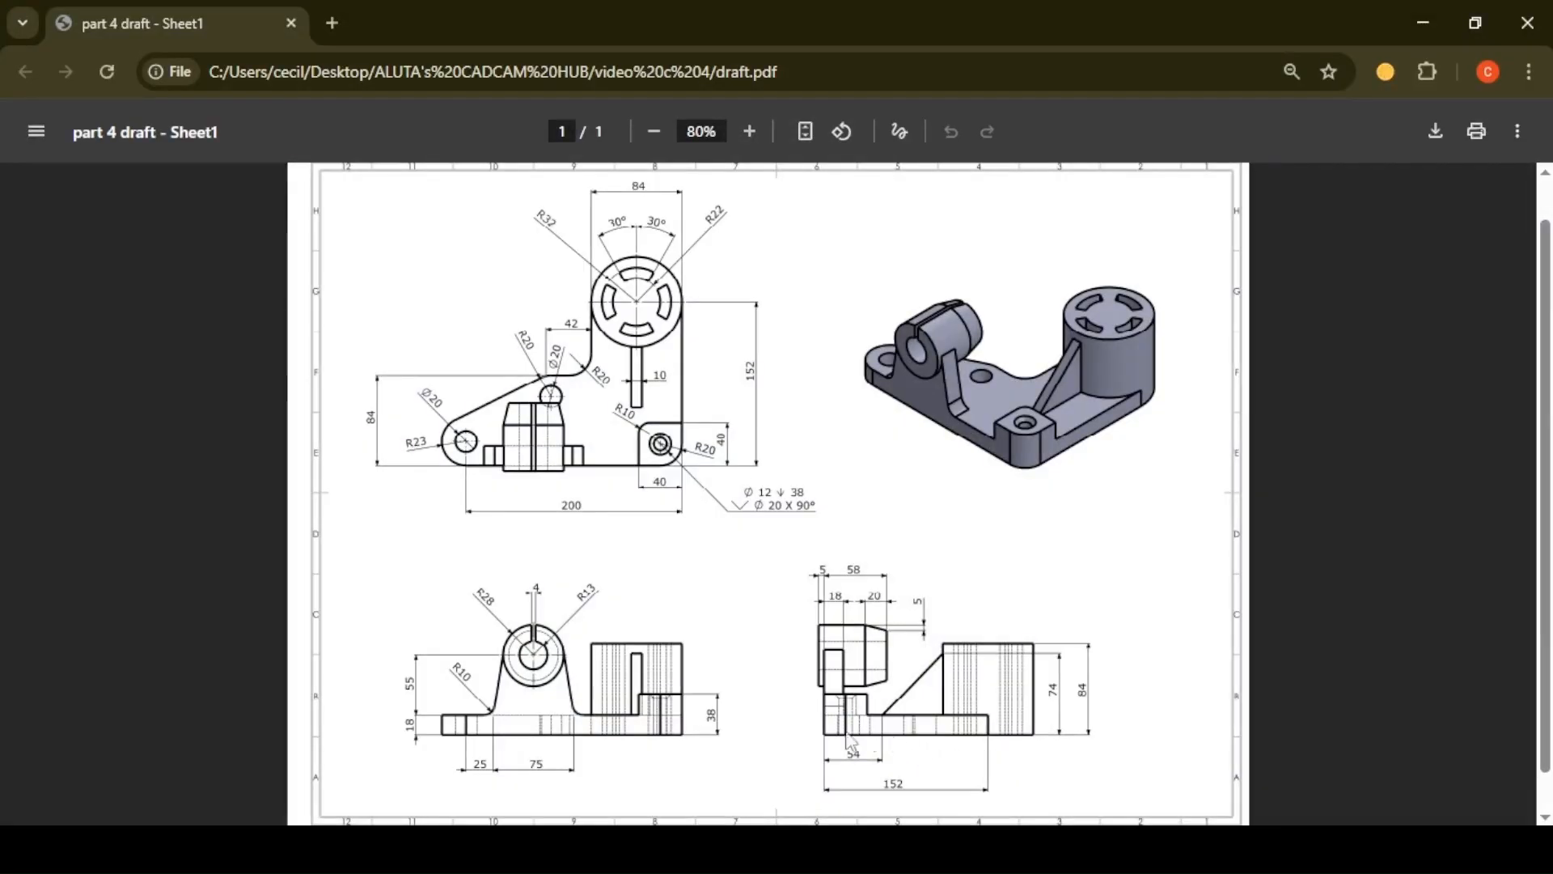
{"action": "key", "text": "alt+Tab"}
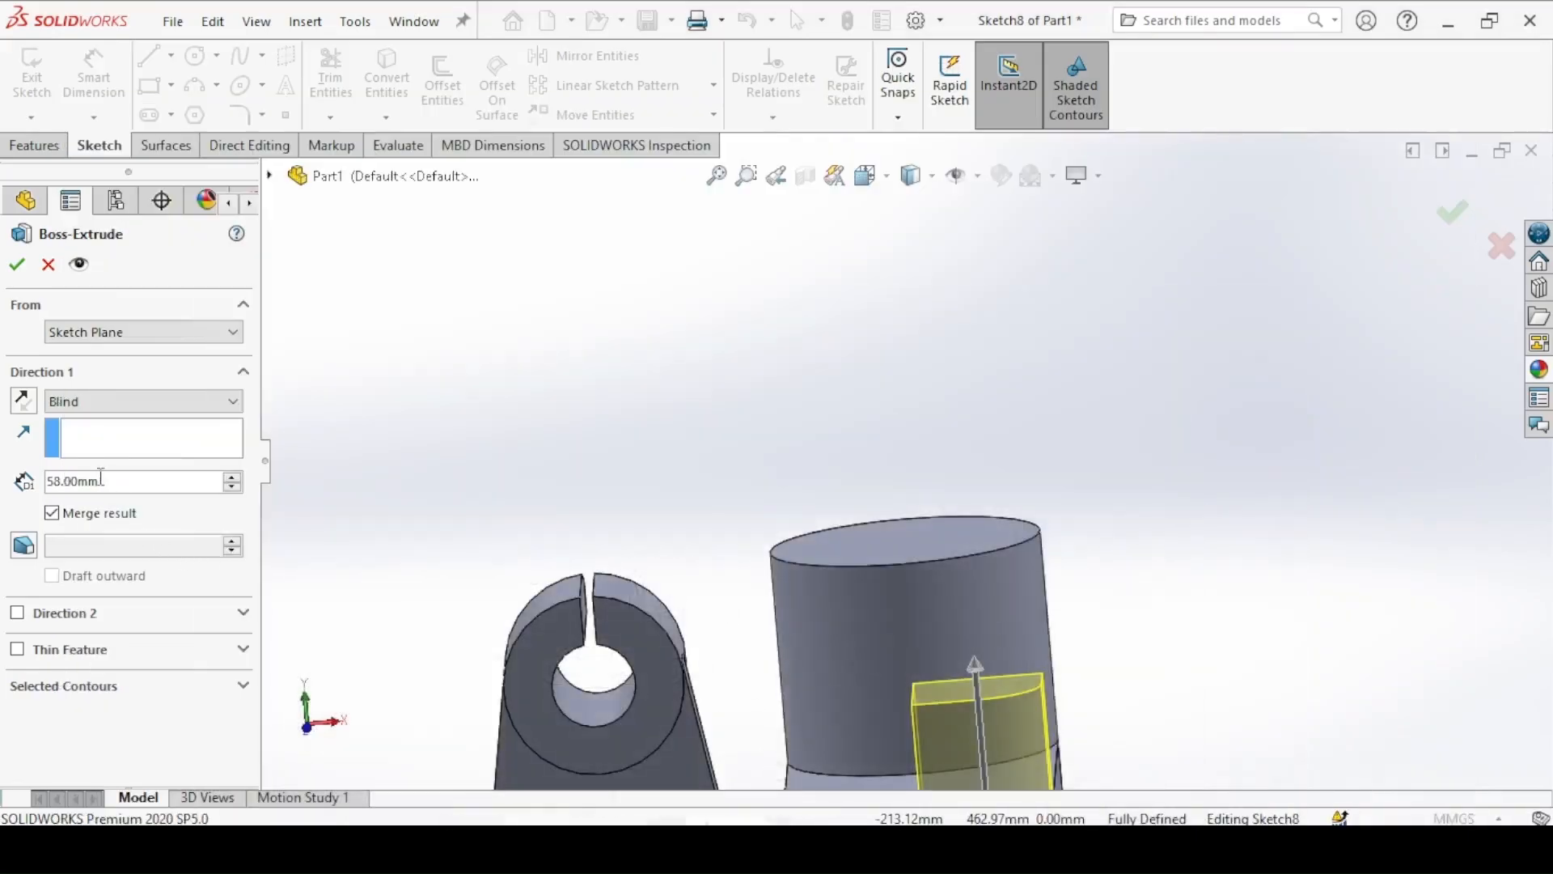
{"action": "type", "text": "38"}
{"action": "key", "text": "Return"}
{"action": "left_click", "coordinate": [16, 264]}
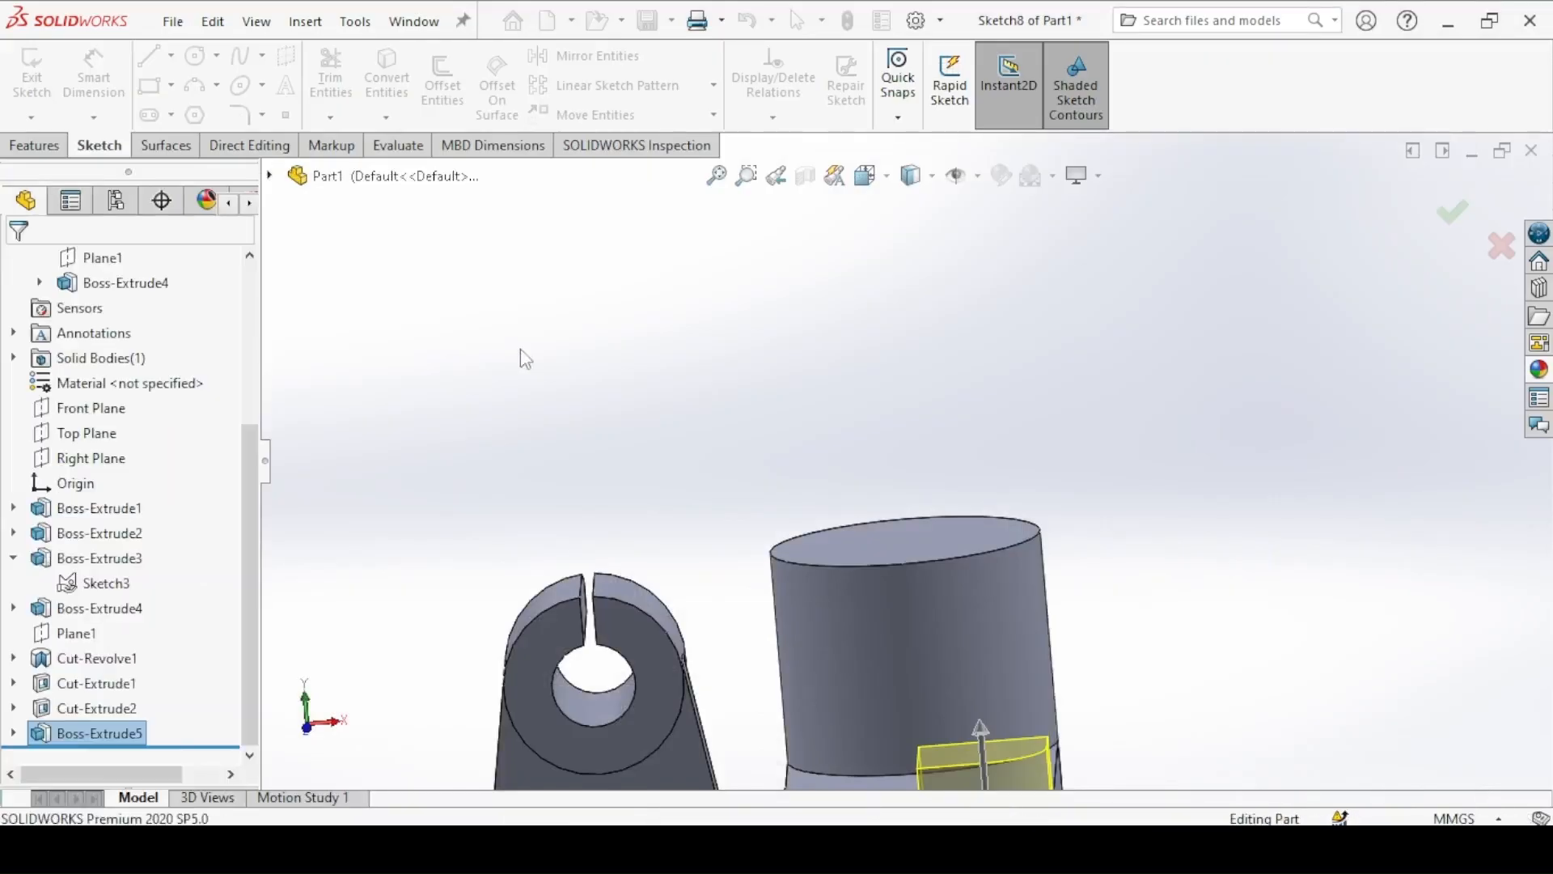
{"action": "key", "text": "ctrl+7"}
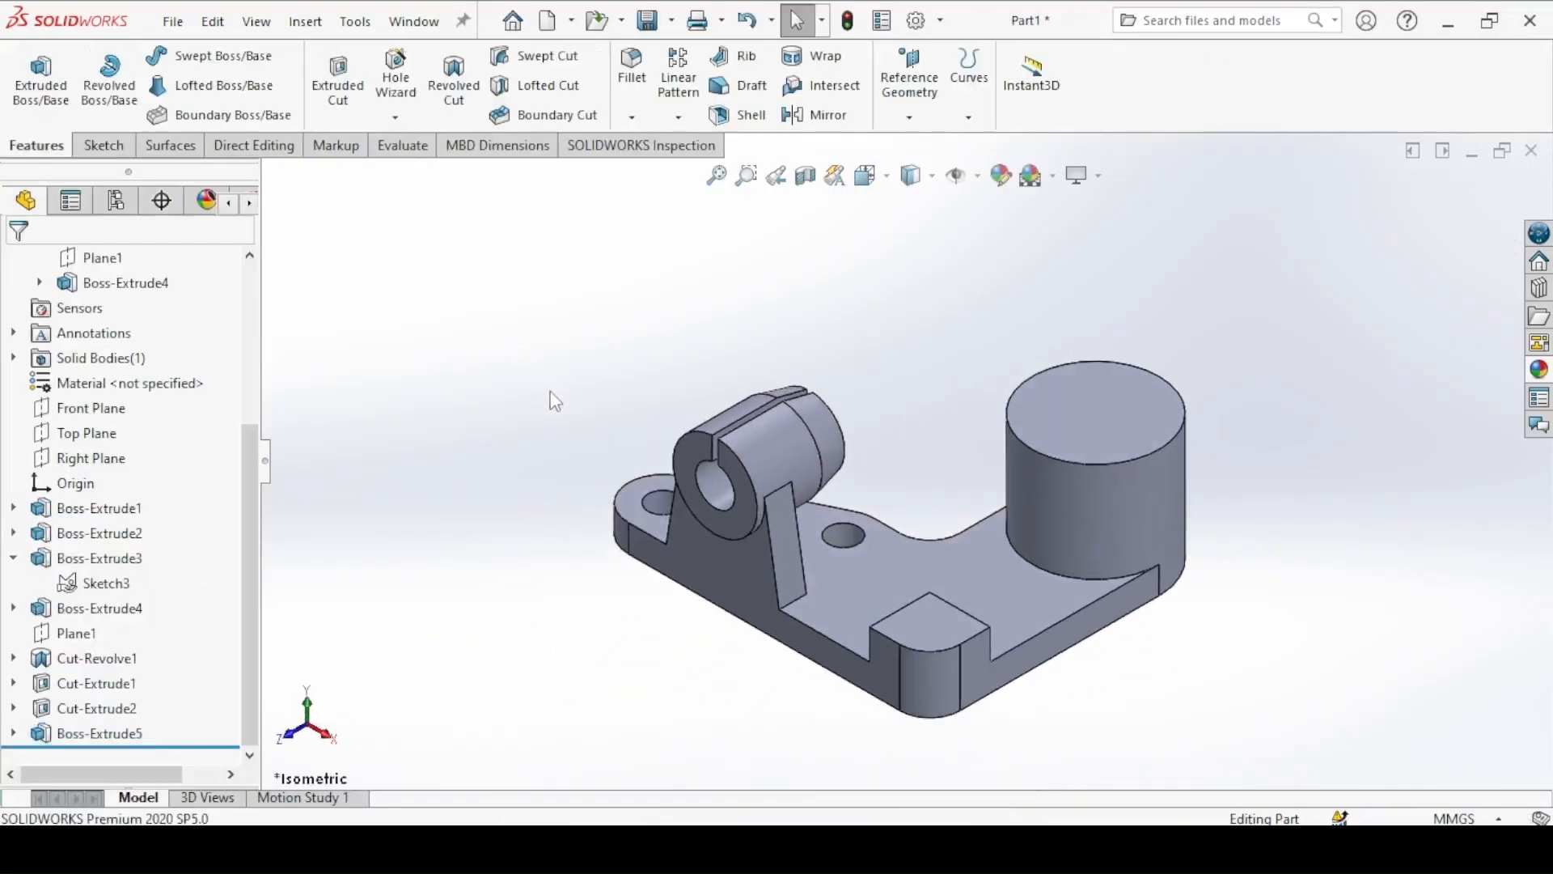
Step: Check the hole callout in the drawing and specify a Countersunk hole with 12 mm diameter, 90° countersink angle and 20 mm countersink diameter
{"action": "key", "text": "alt+Tab"}
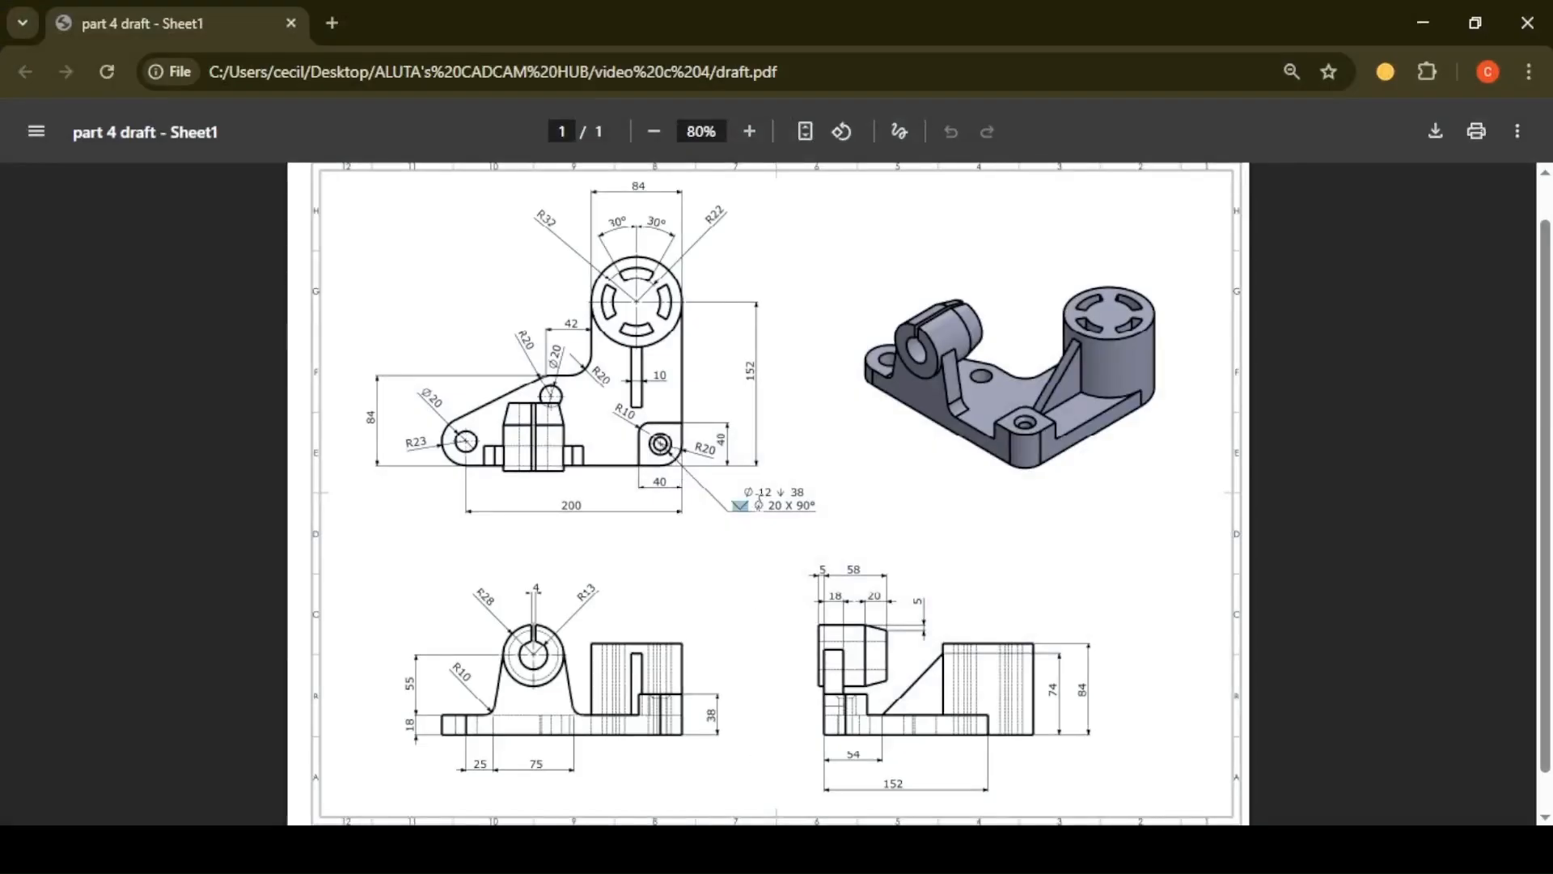
{"action": "key", "text": "alt+Tab"}
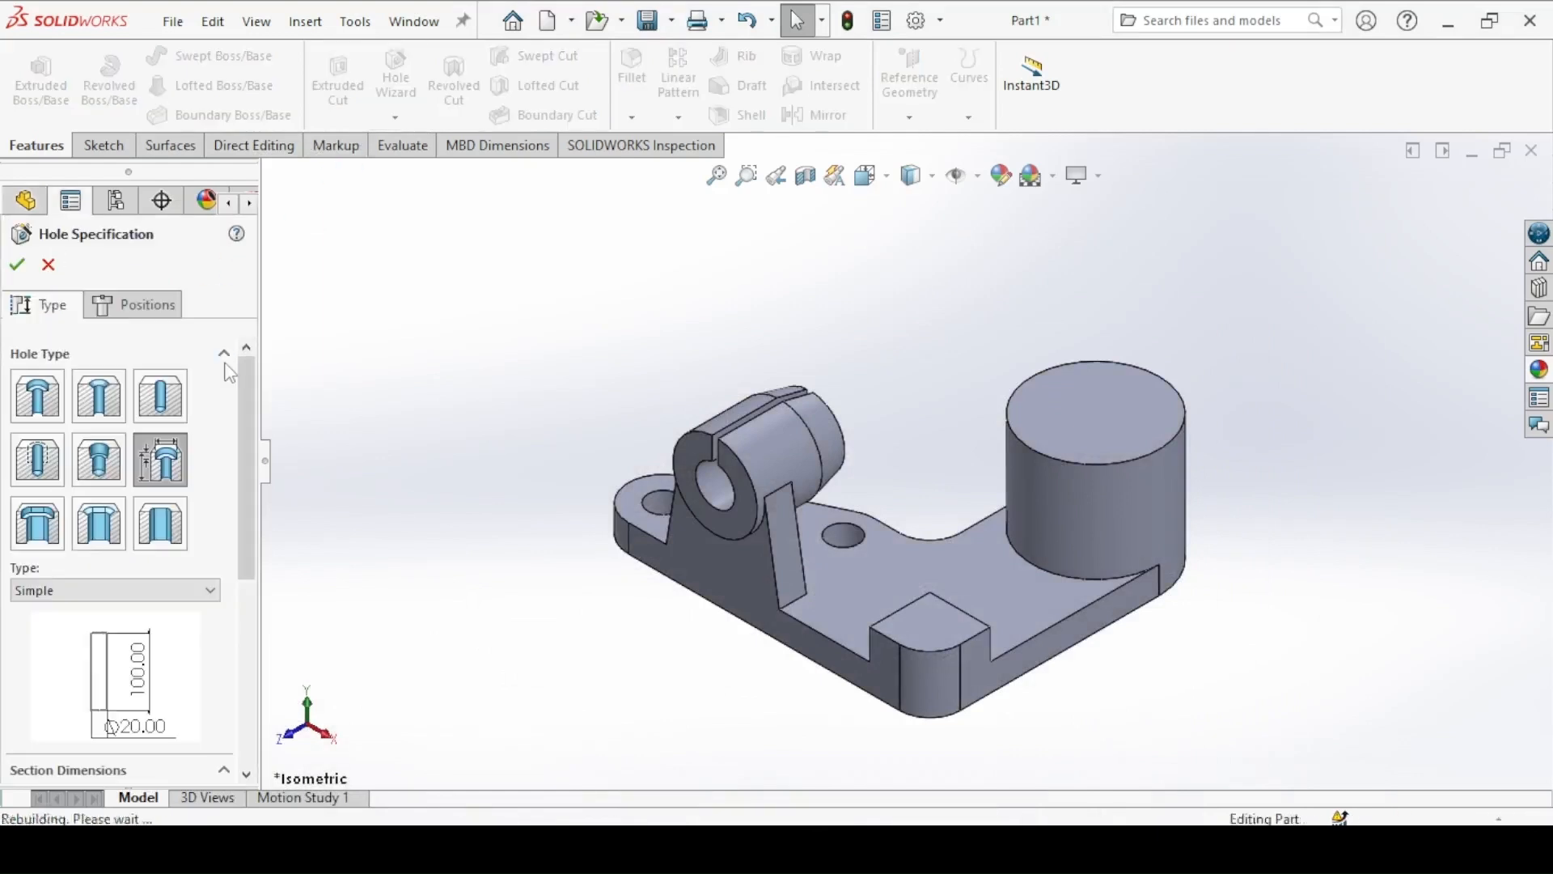
{"action": "scroll", "coordinate": [246, 495], "scroll_direction": "down", "scroll_amount": 3}
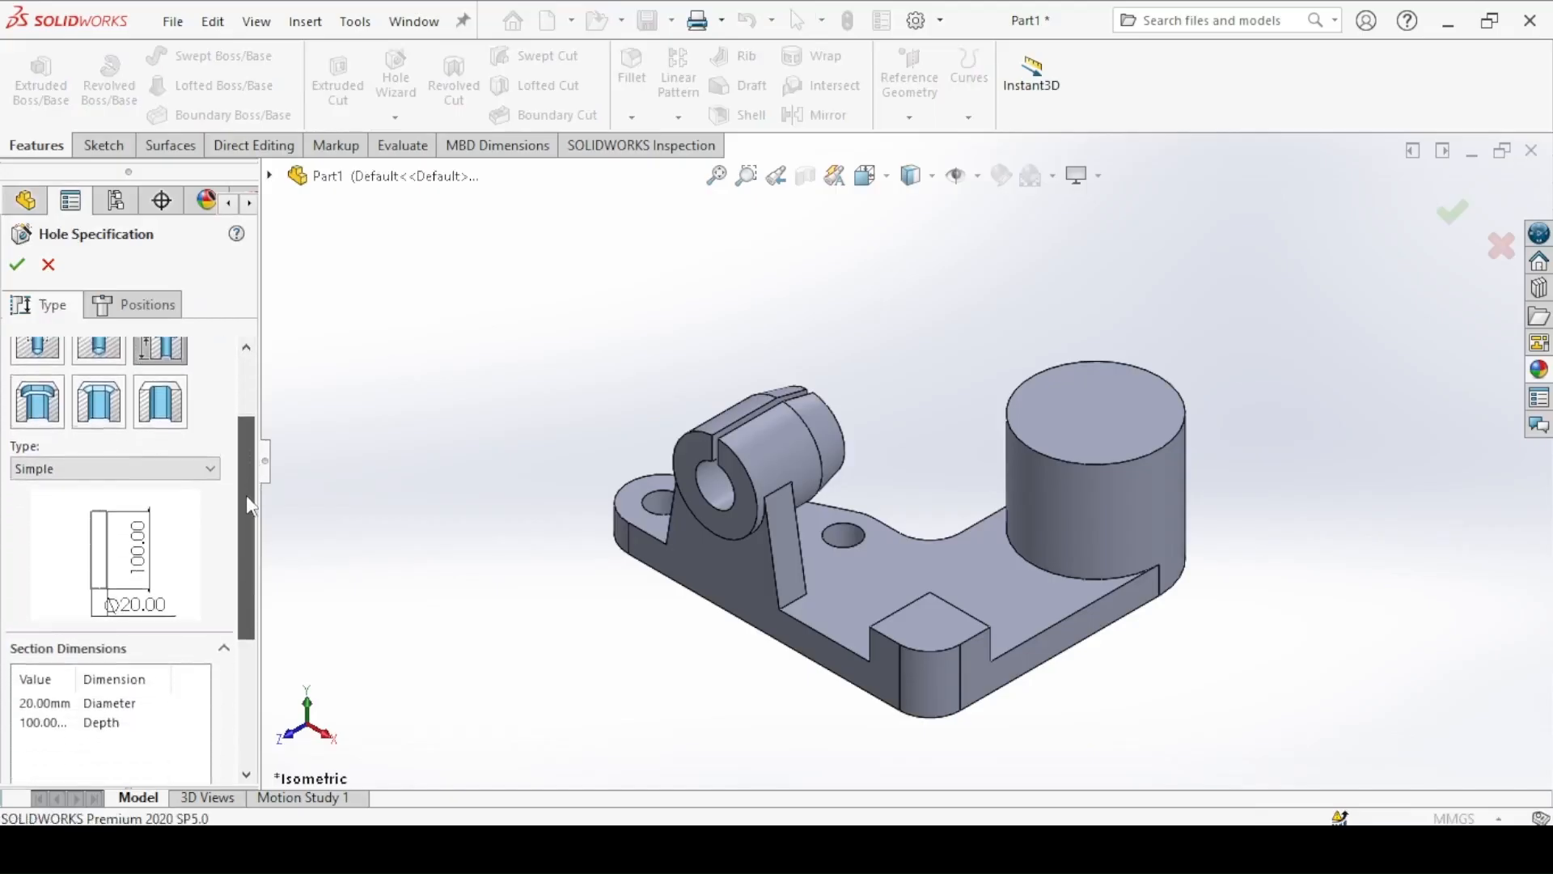
{"action": "left_click", "coordinate": [160, 466]}
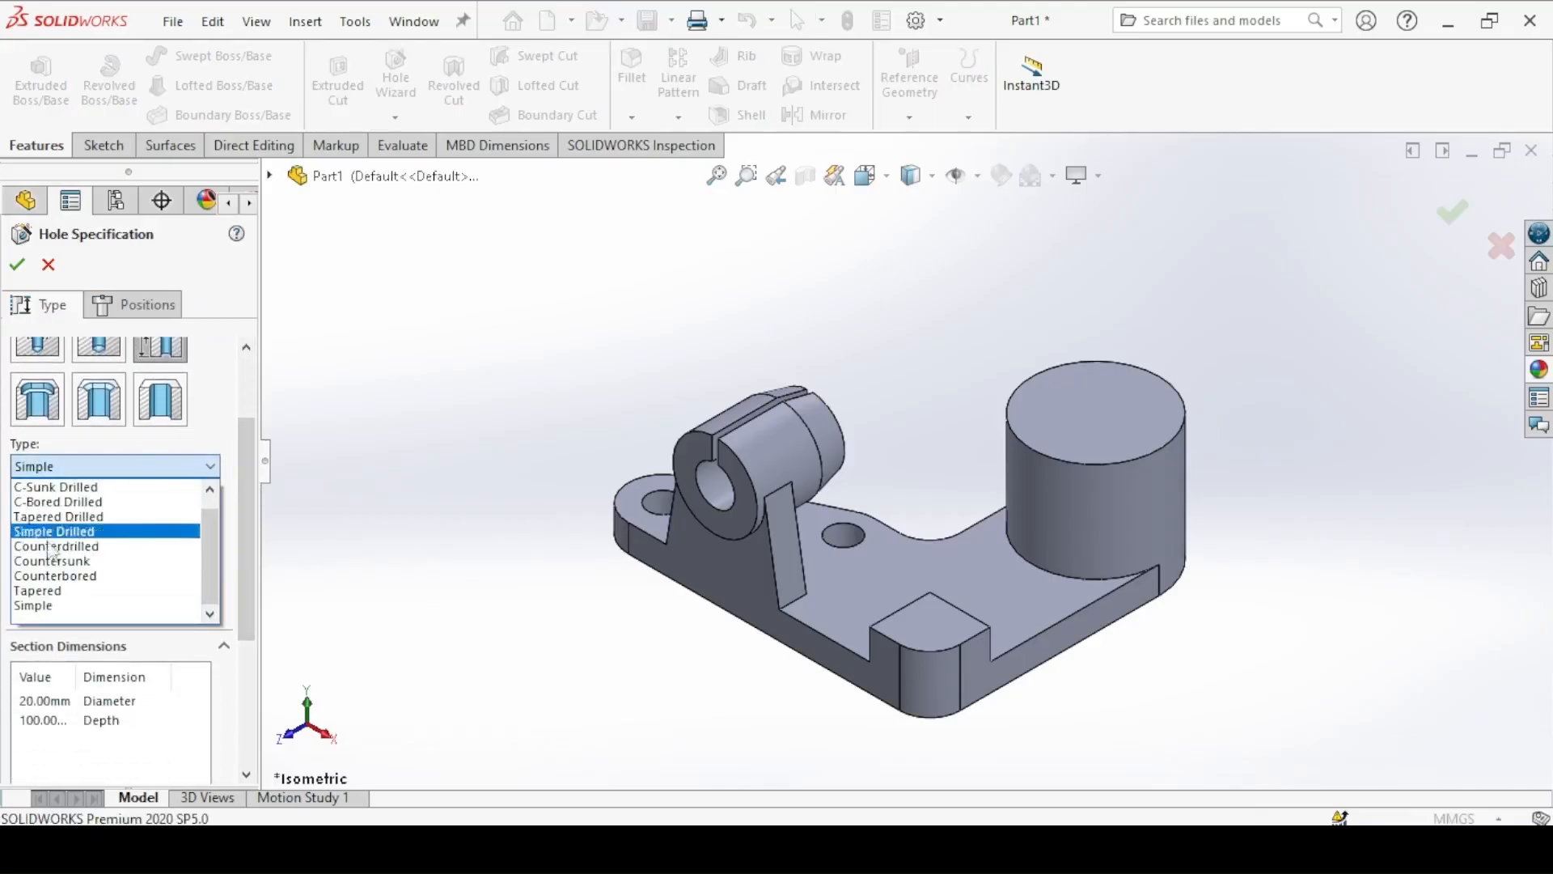
{"action": "left_click", "coordinate": [121, 560]}
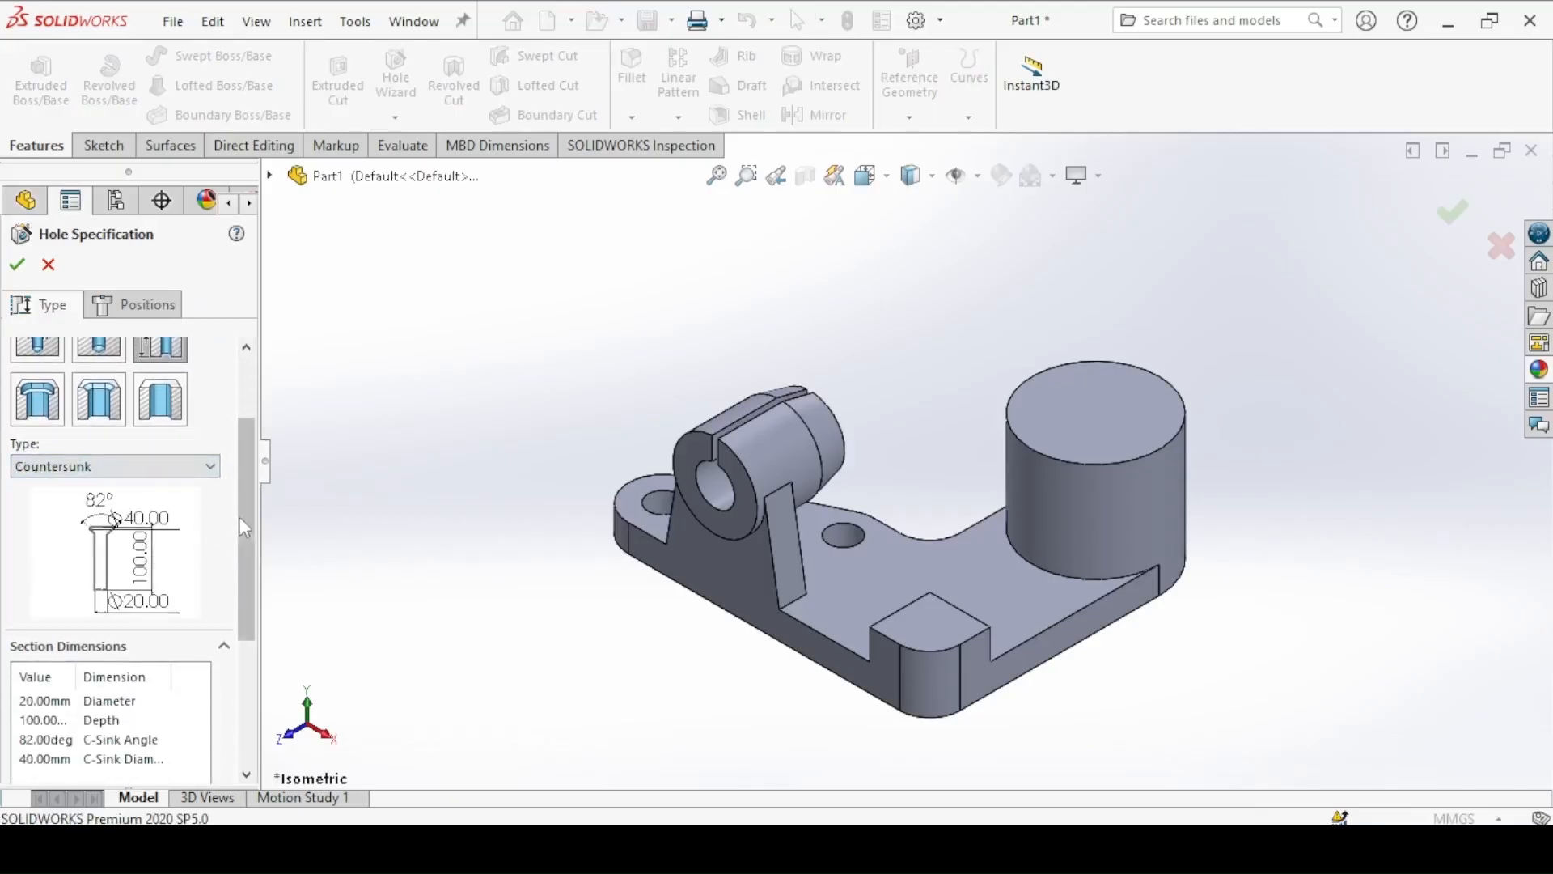
{"action": "left_click_drag", "start_coordinate": [239, 517], "coordinate": [244, 565]}
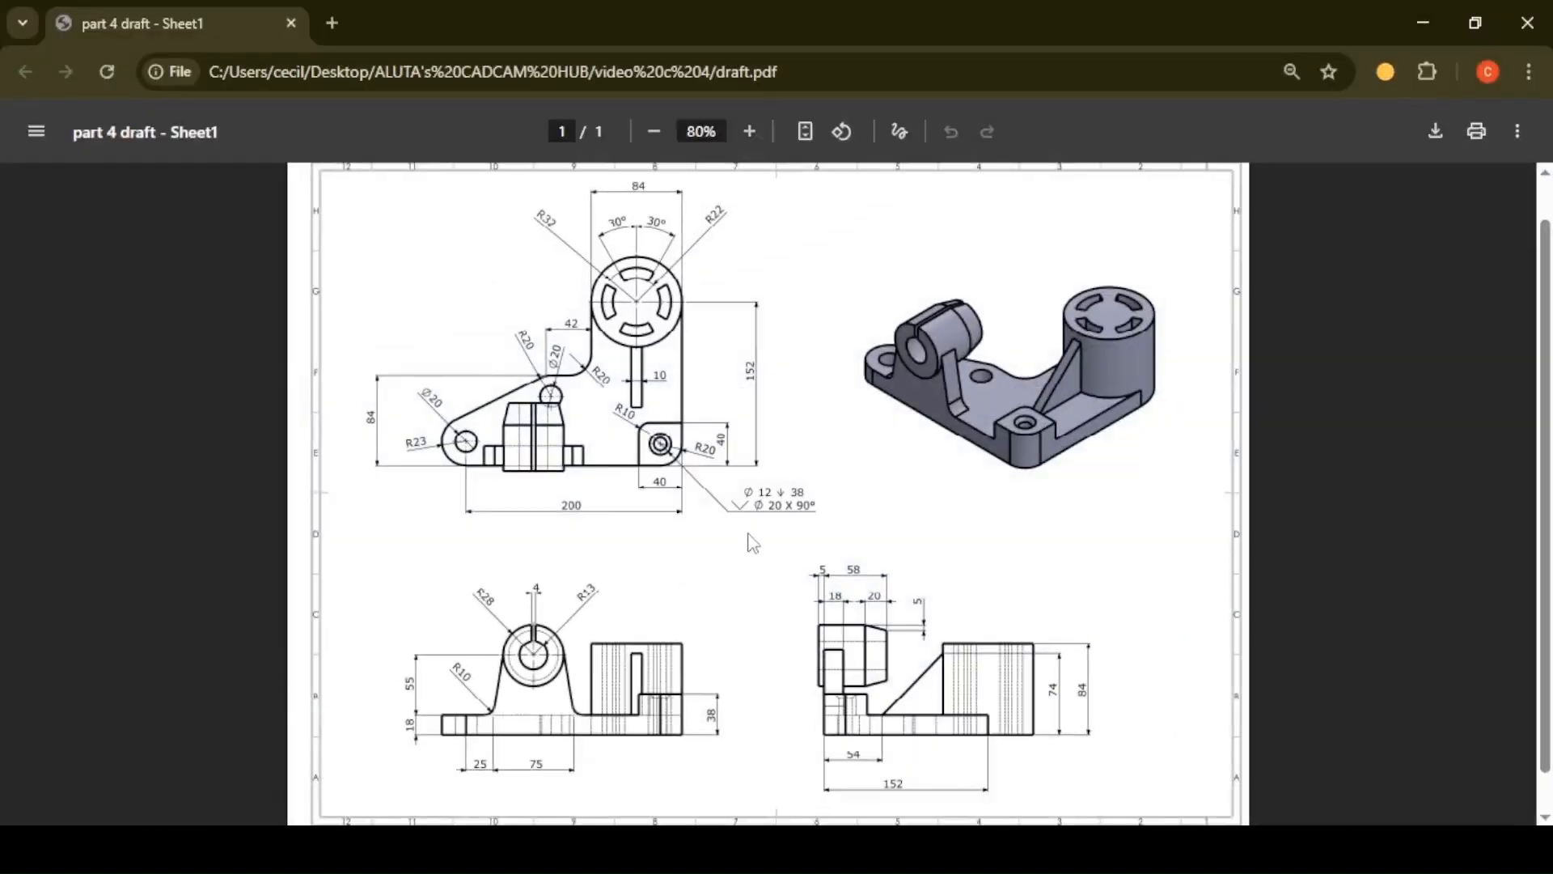
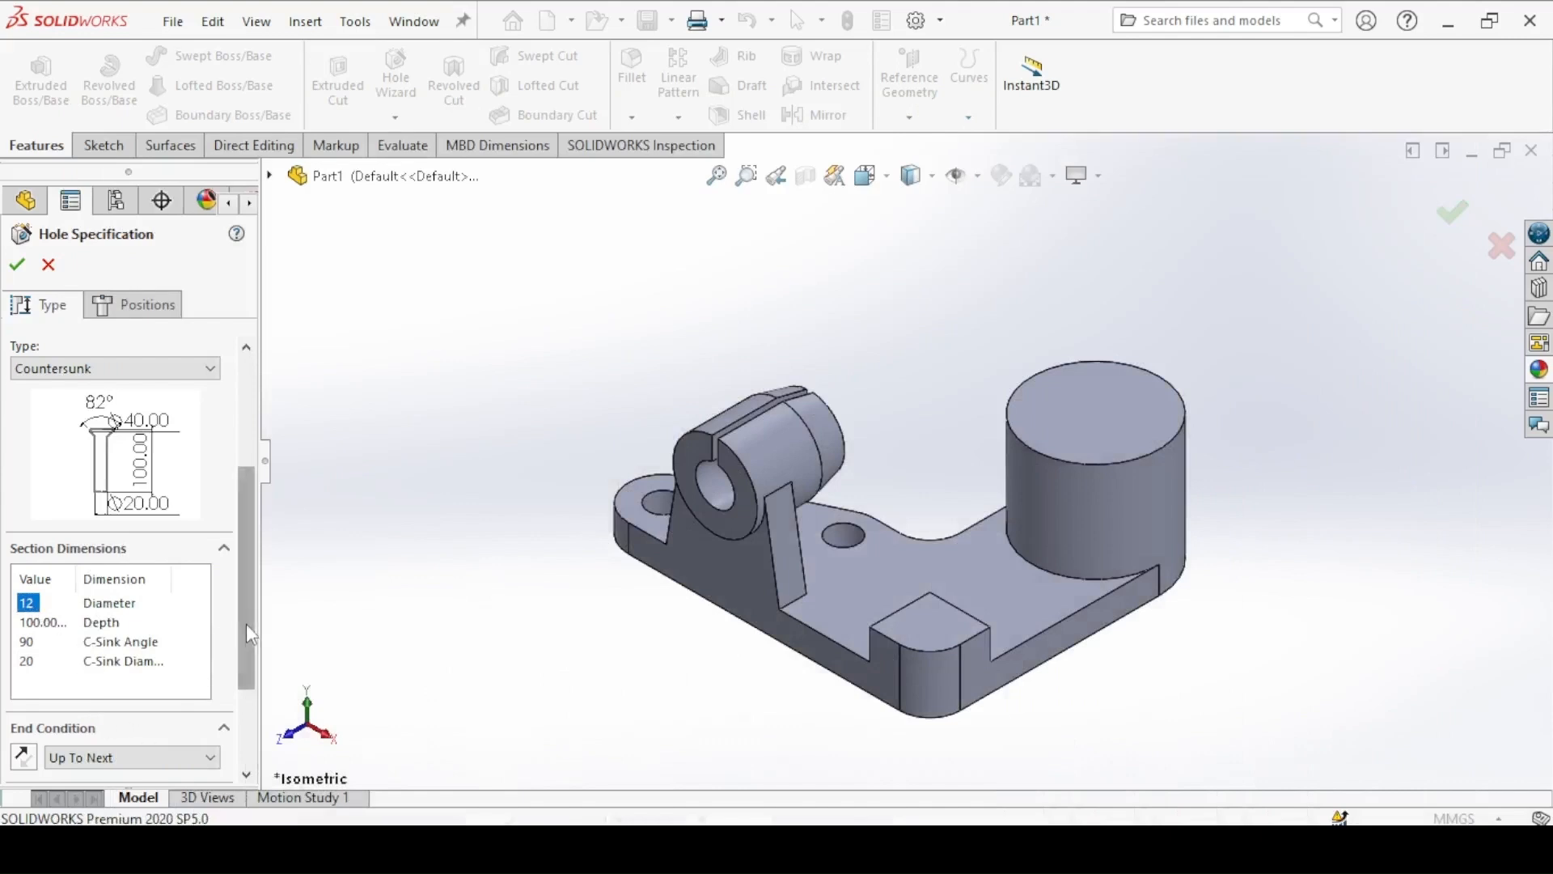
Step: Set the countersunk hole's end condition to Blind with a depth of 38 mm
{"action": "scroll", "coordinate": [247, 583], "scroll_direction": "down", "scroll_amount": 3}
{"action": "left_click", "coordinate": [89, 611]}
{"action": "left_click", "coordinate": [79, 631]}
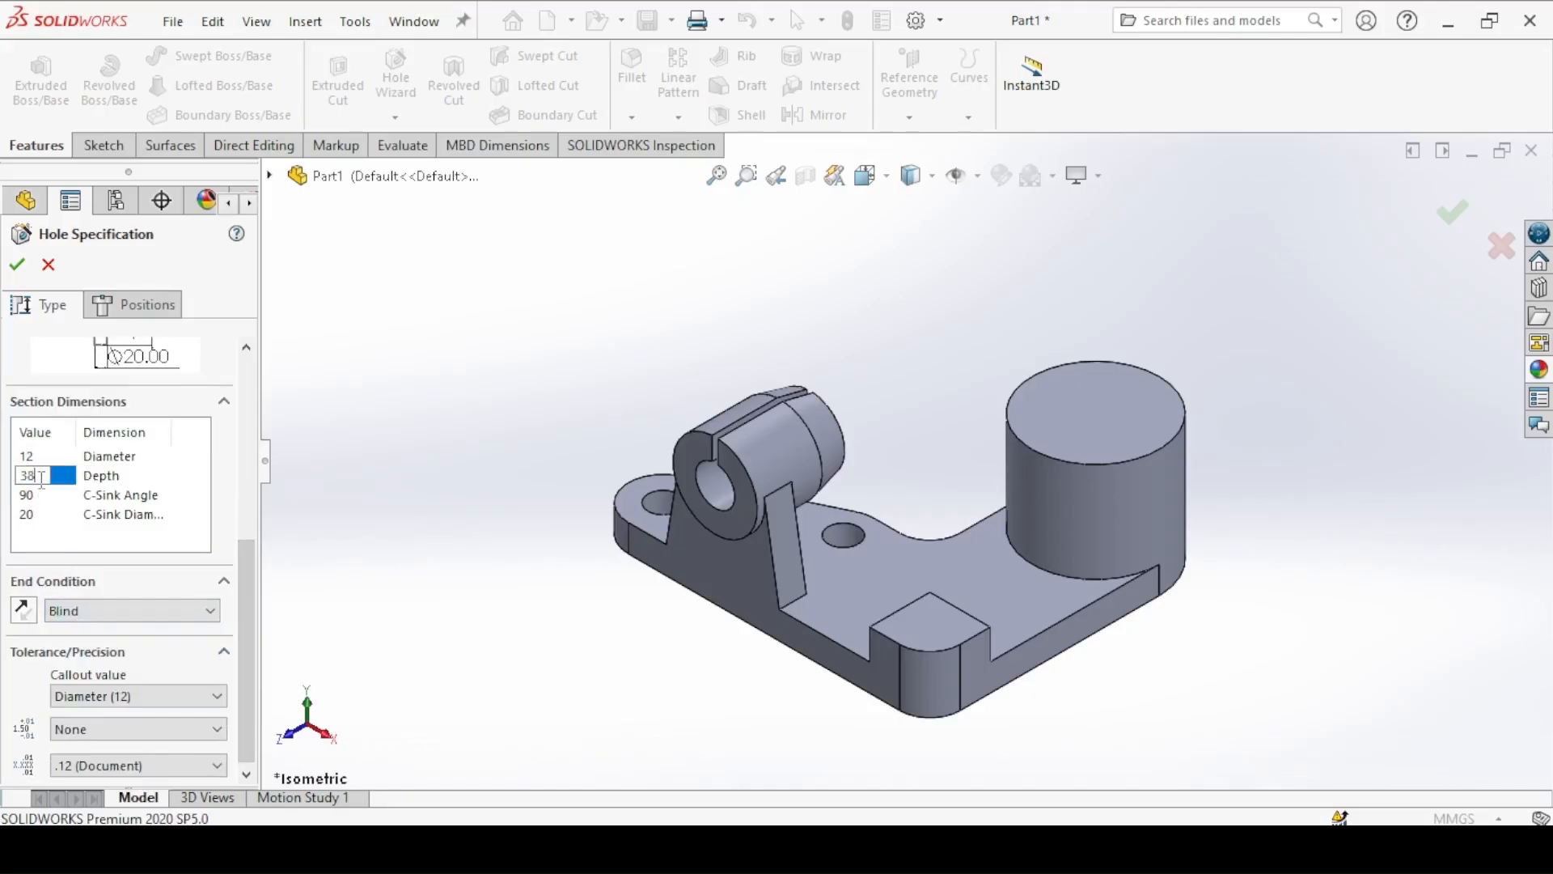
Step: Place the countersunk hole on the corner block's top face, centred on its rounded corner's arc centre, and create it
{"action": "left_click", "coordinate": [139, 311]}
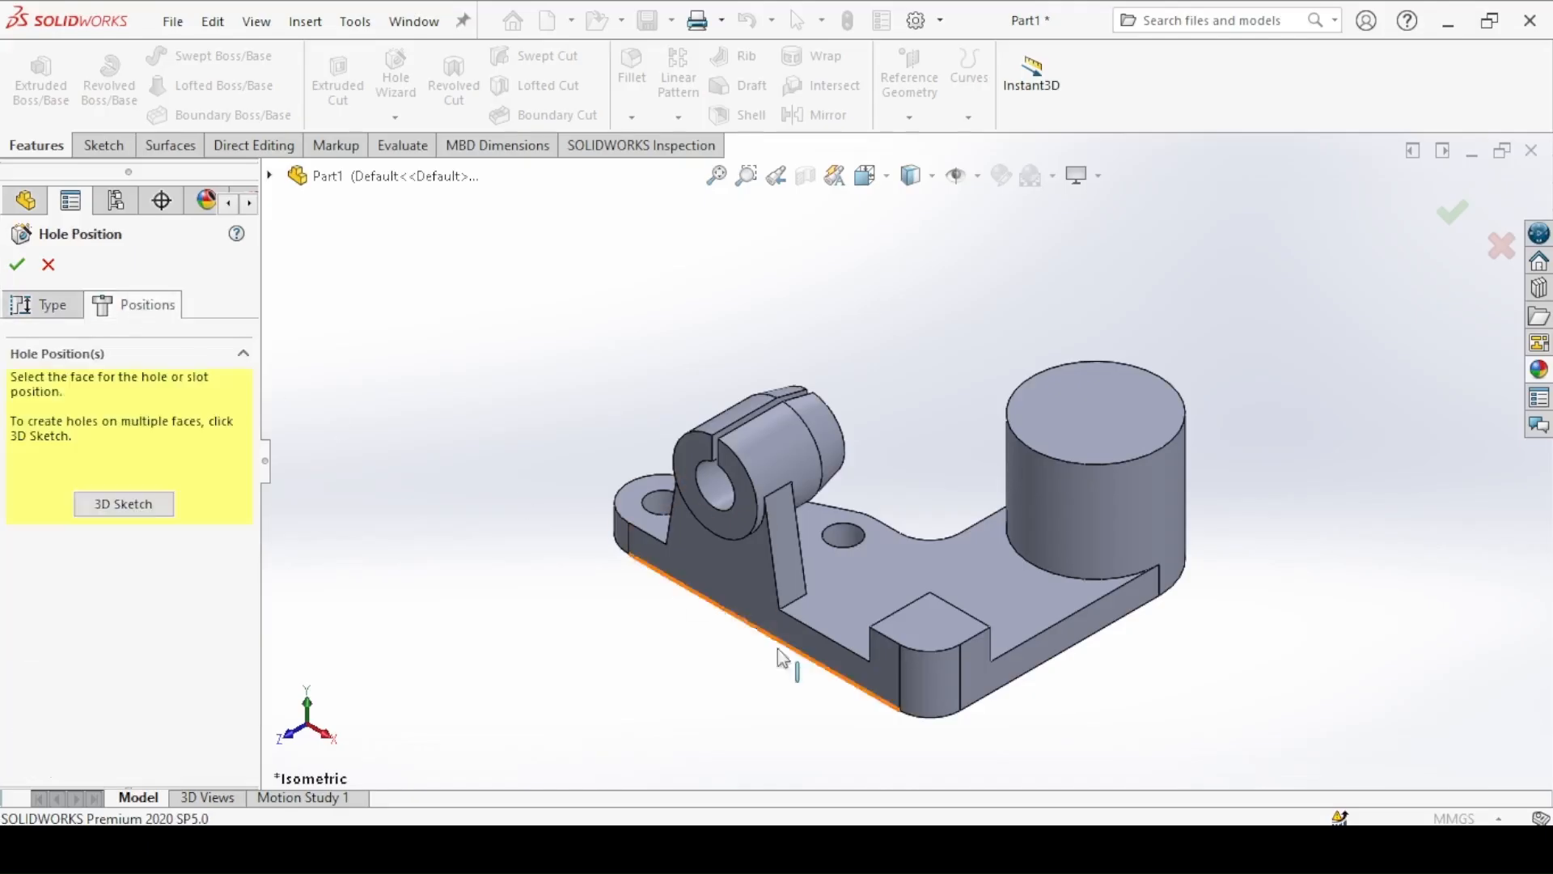
{"action": "left_click", "coordinate": [938, 634]}
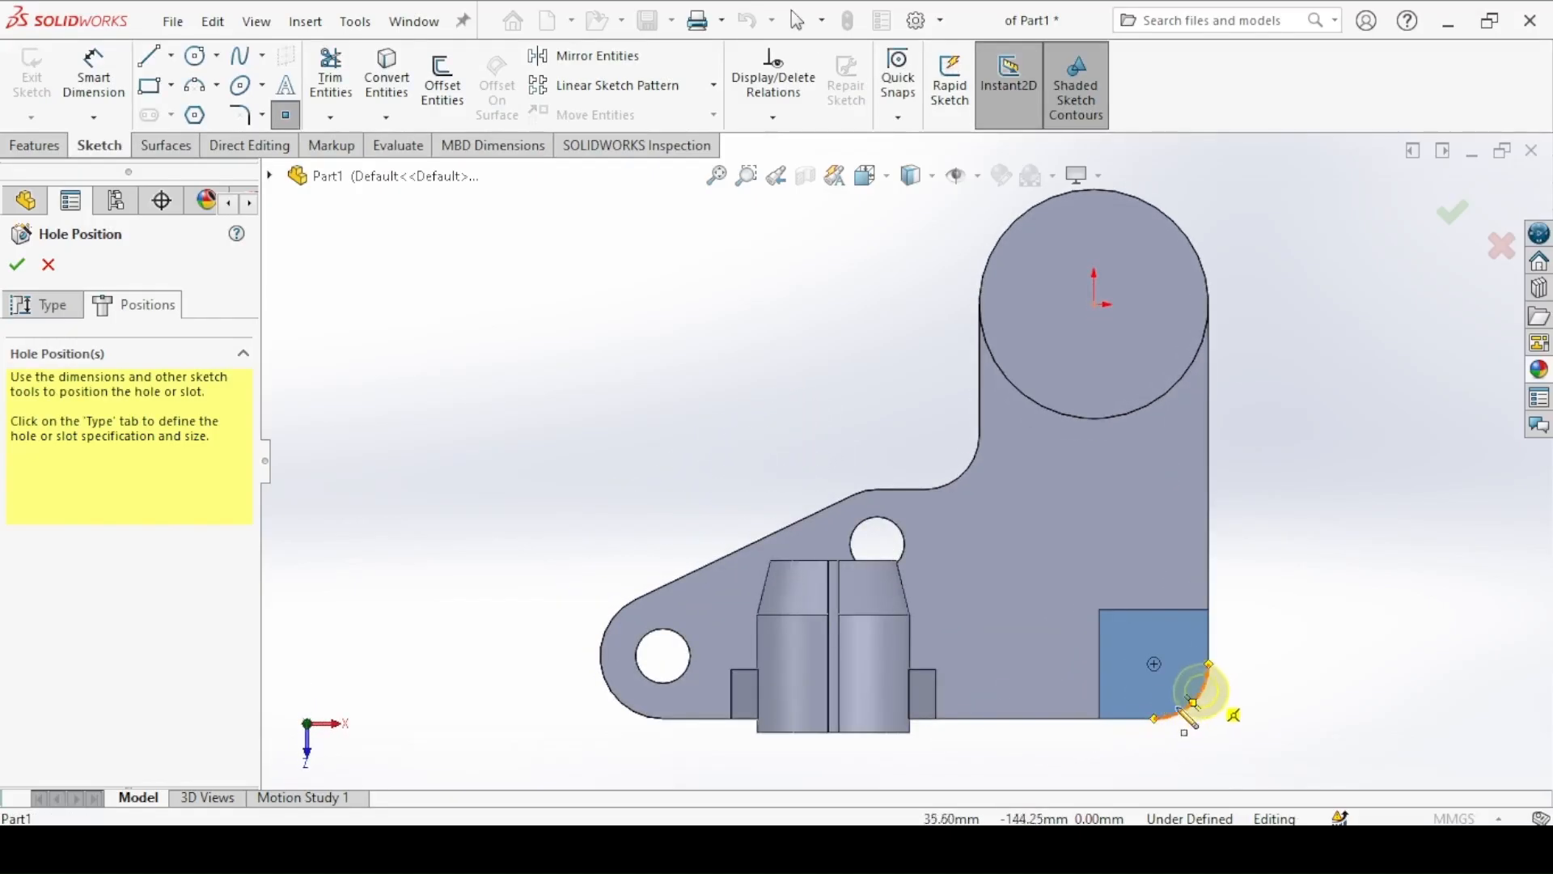
{"action": "left_click", "coordinate": [1156, 665]}
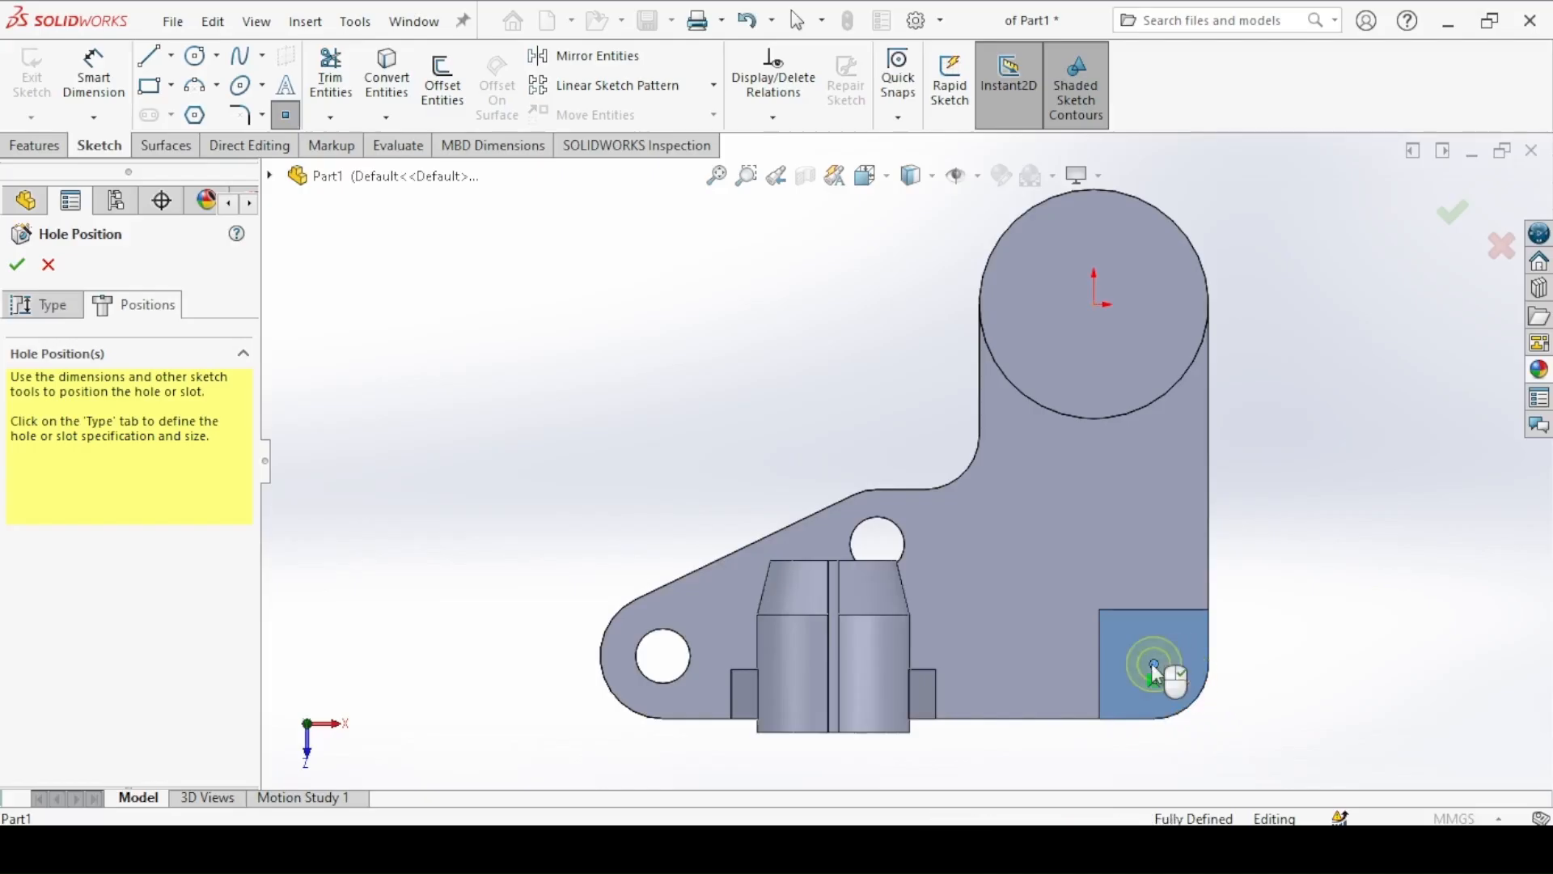
{"action": "left_click", "coordinate": [18, 263]}
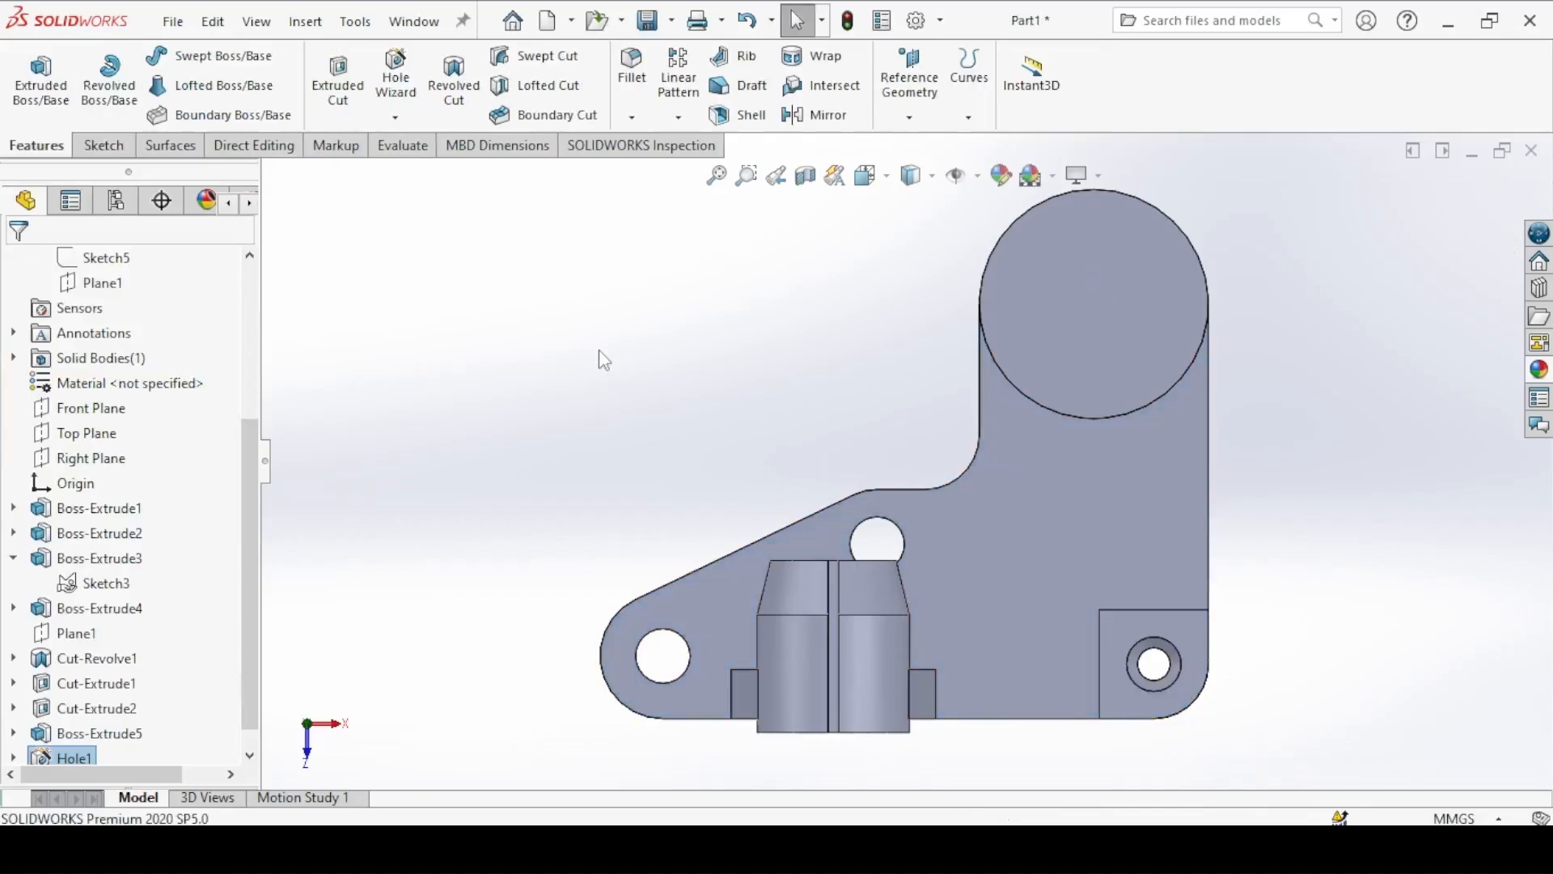
{"action": "key", "text": "ctrl+7"}
Step: Start a Rib on the Right Plane and sketch a sloped line from the plate's top up to the cylinder's side, about 66 mm above the base
{"action": "left_click", "coordinate": [562, 849]}
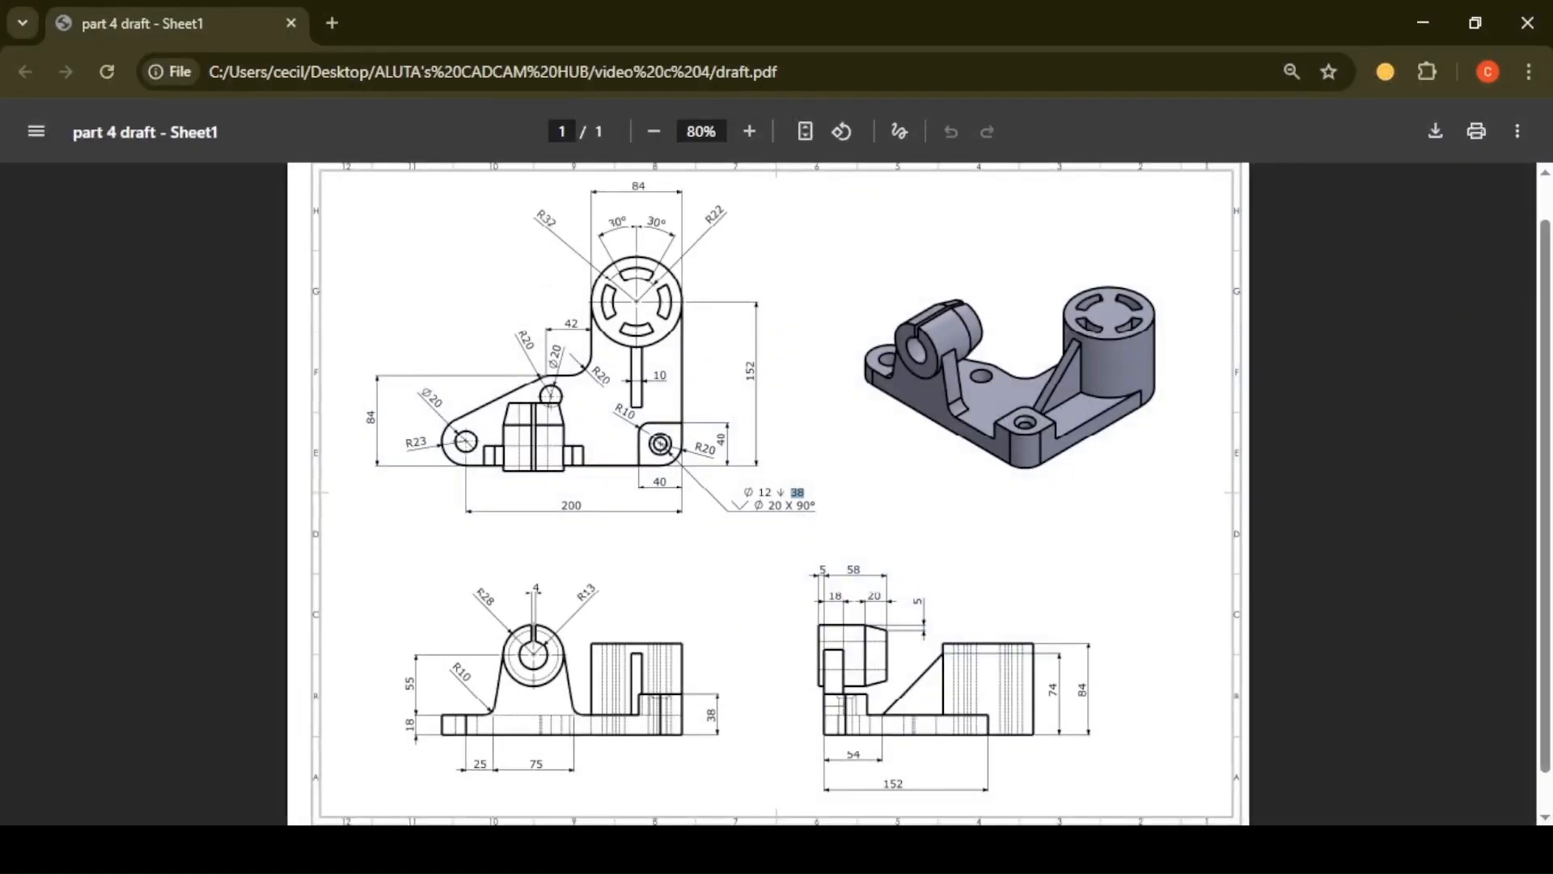
{"action": "left_click", "coordinate": [561, 849]}
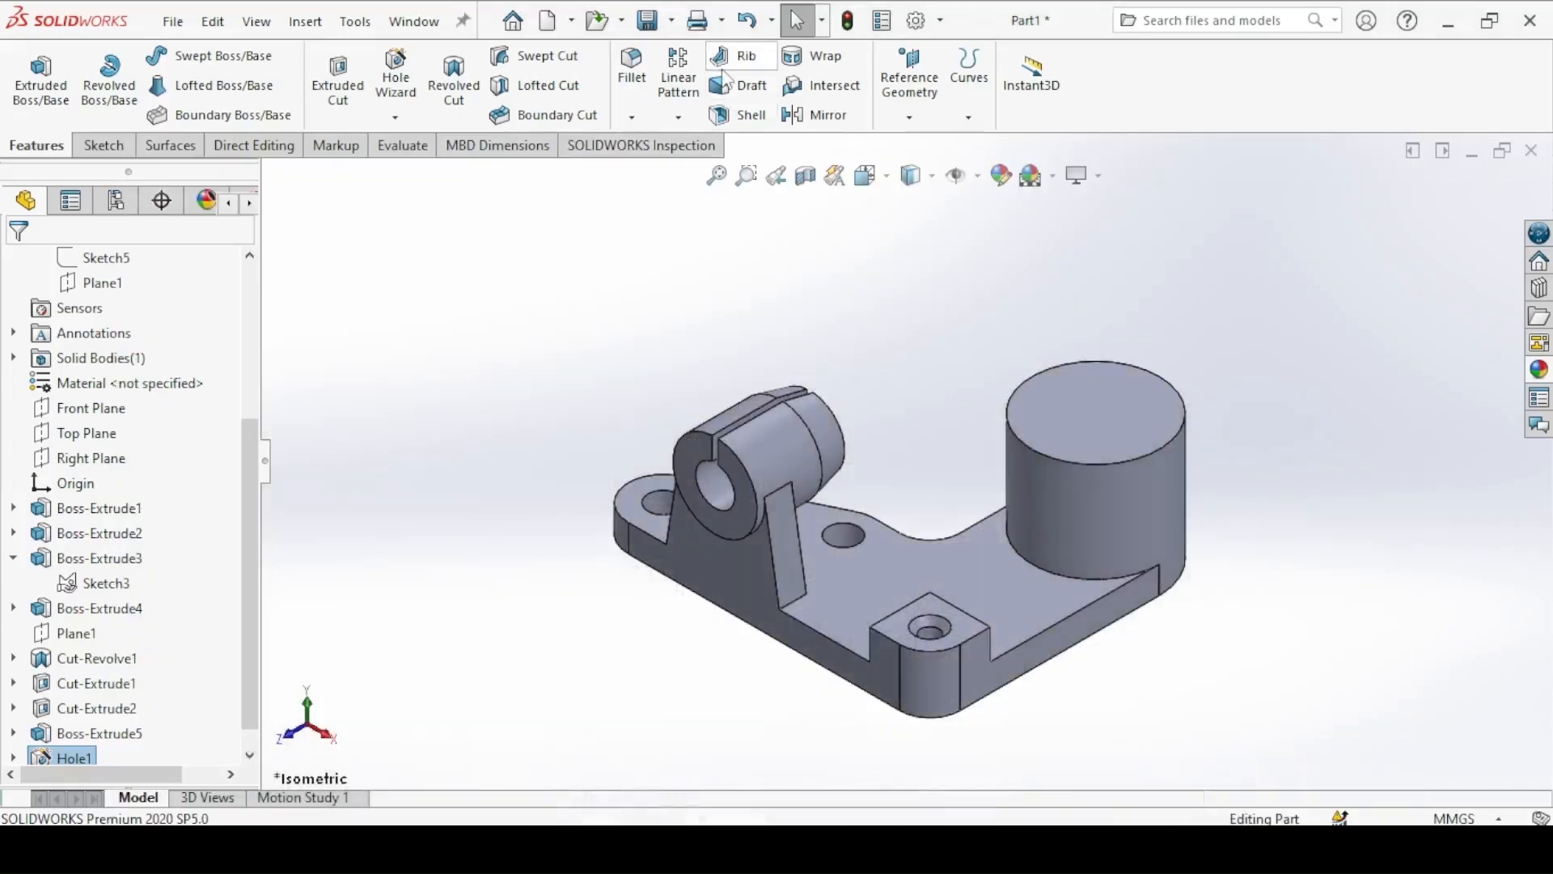
{"action": "left_click", "coordinate": [729, 61]}
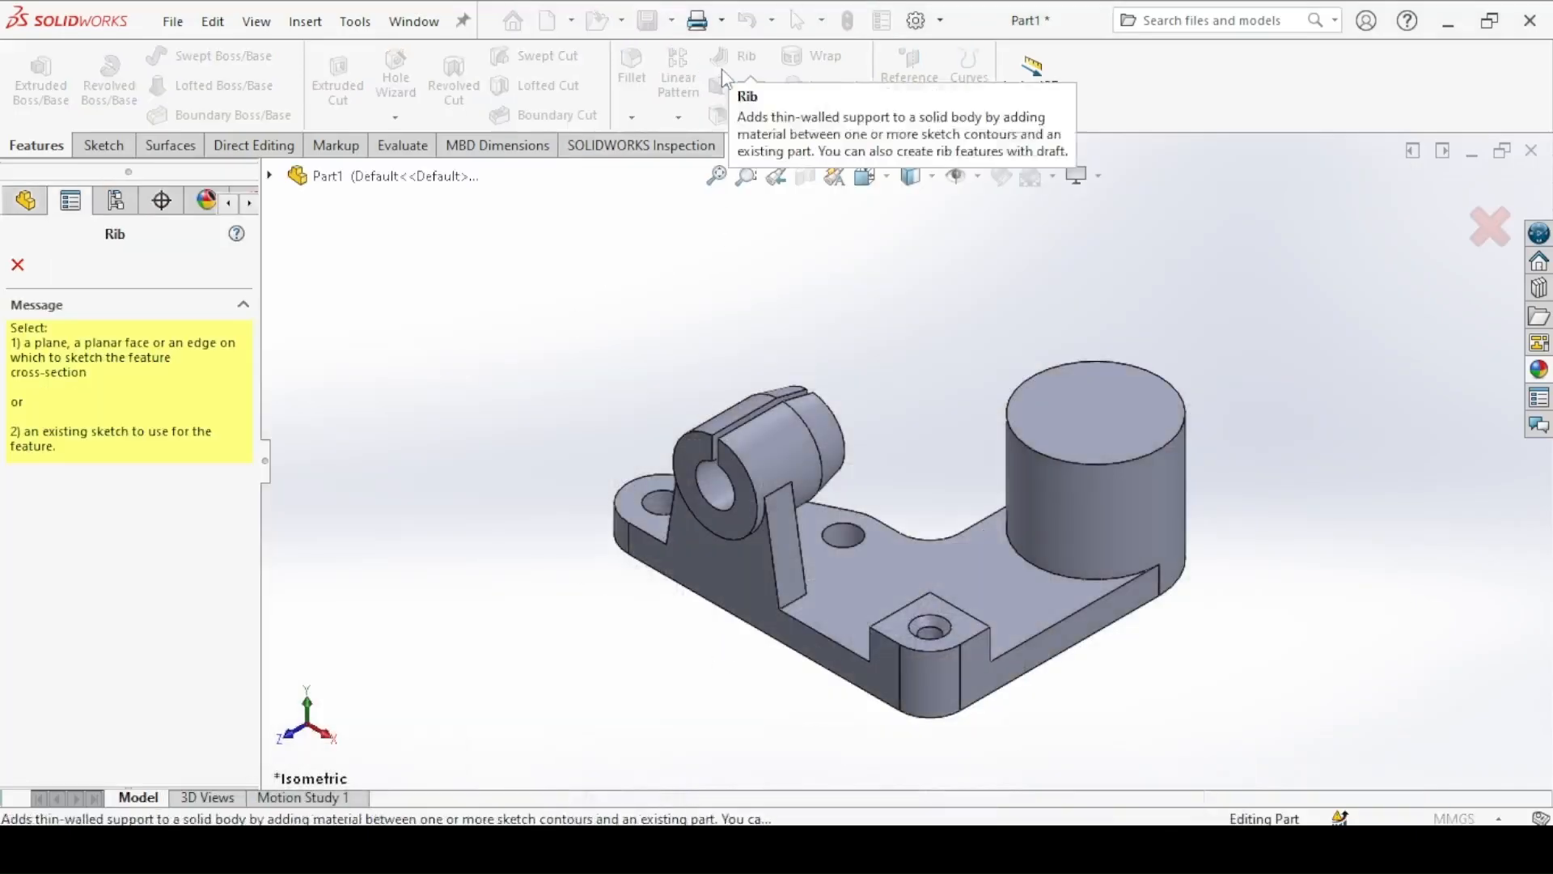
{"action": "left_click", "coordinate": [271, 175]}
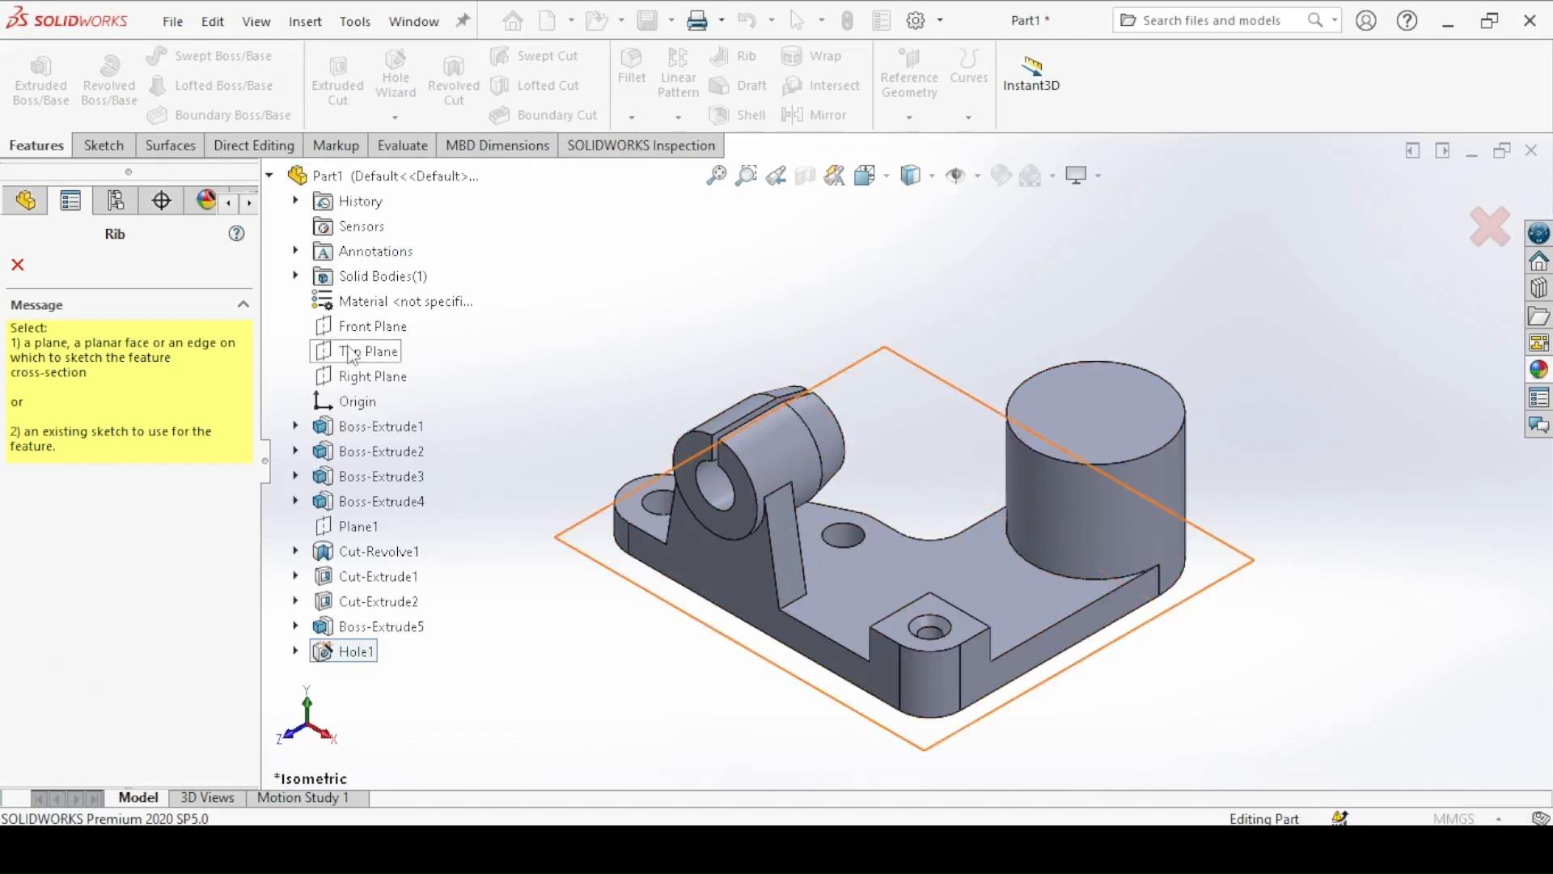
{"action": "left_click", "coordinate": [361, 376]}
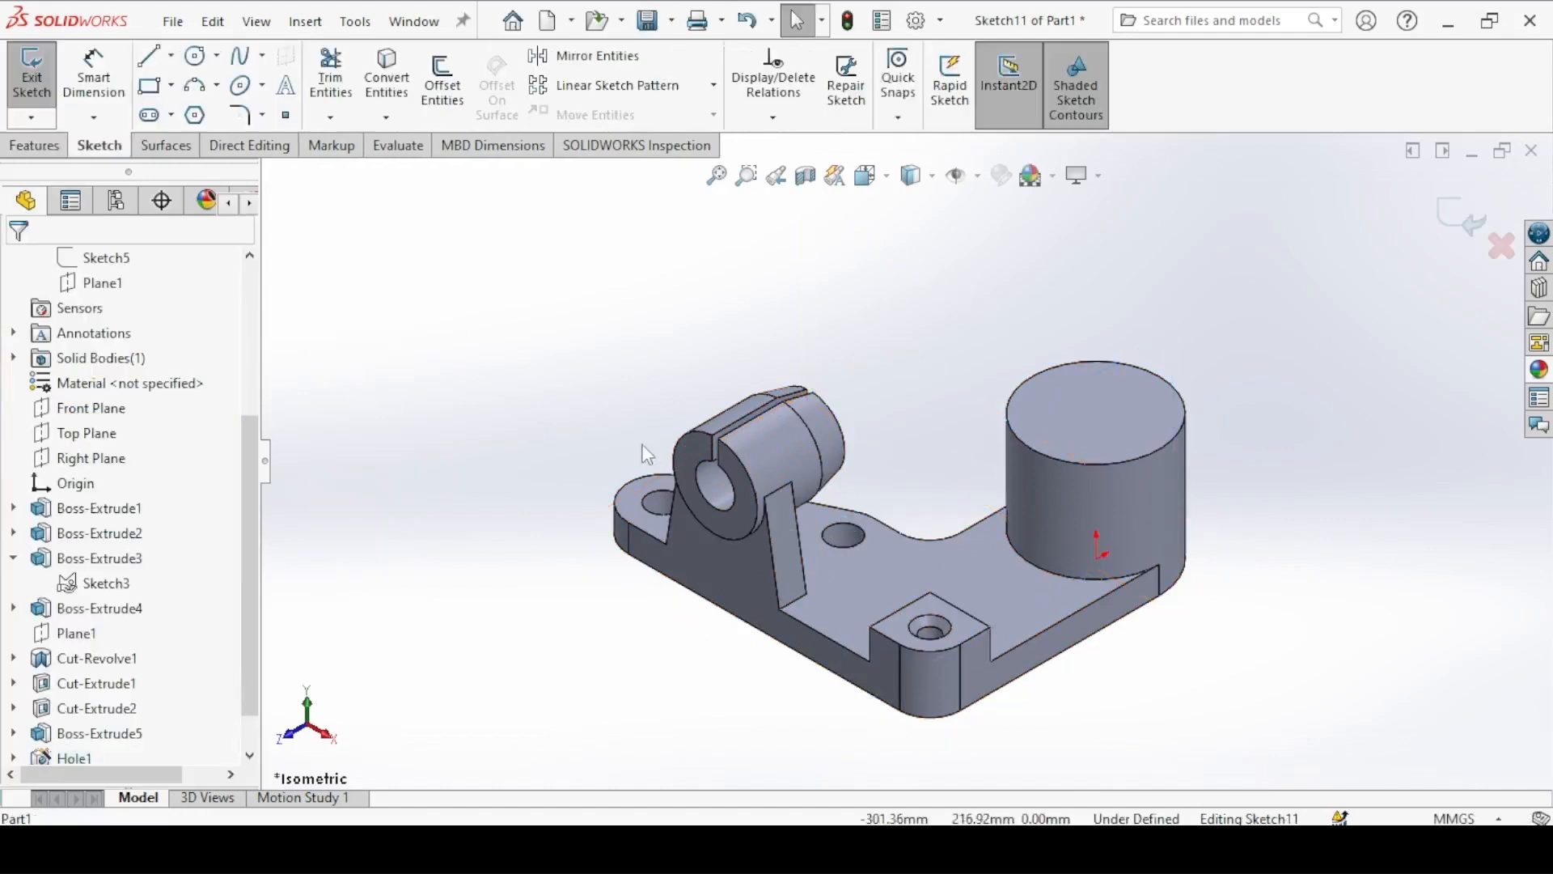
{"action": "left_click", "coordinate": [157, 65]}
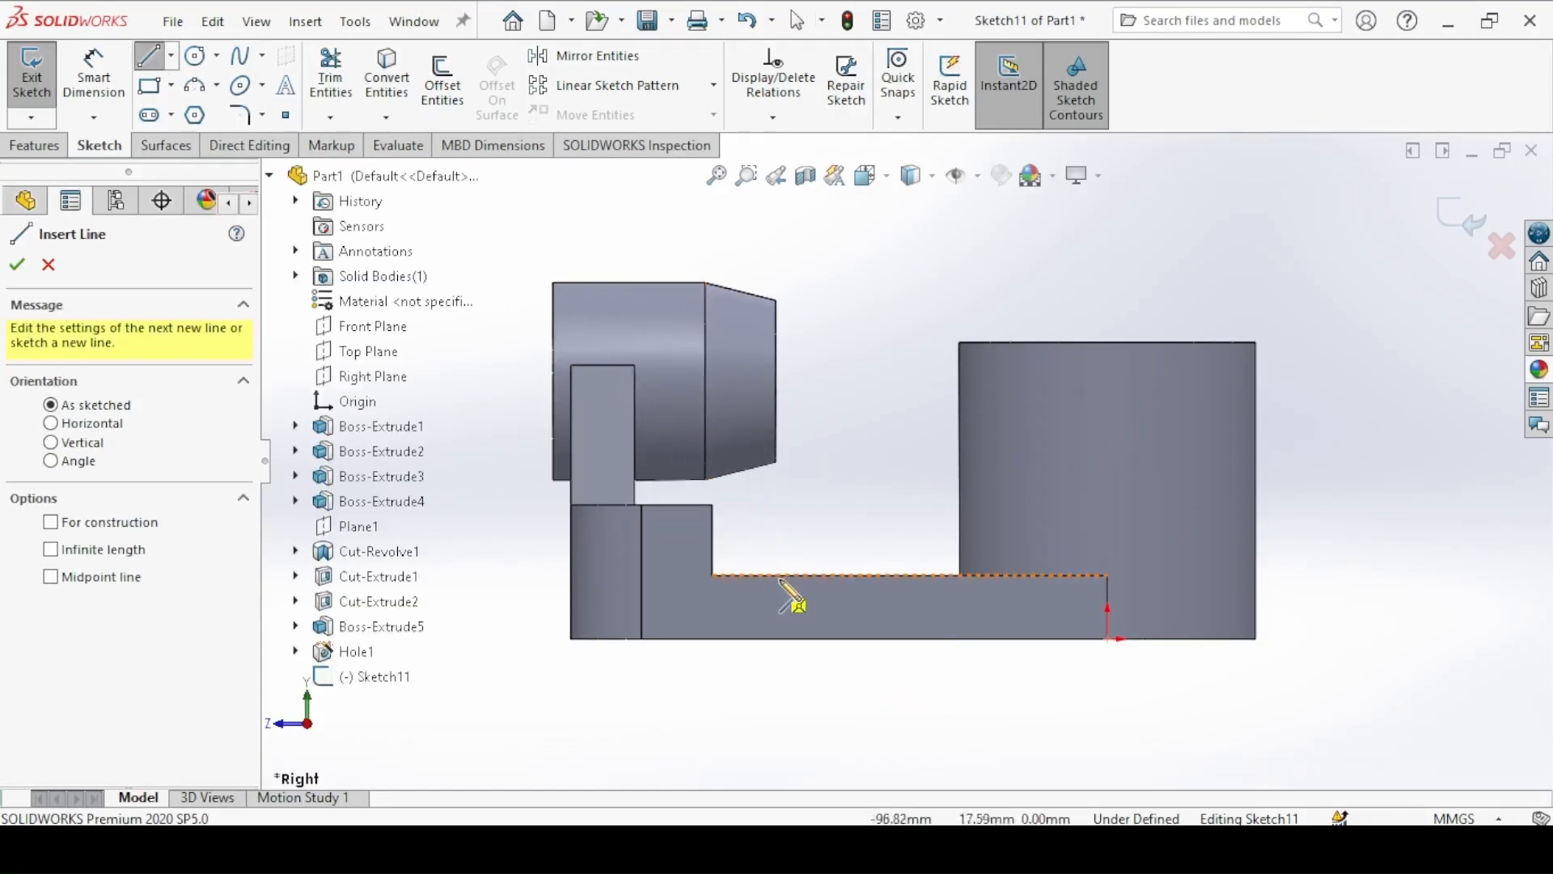
{"action": "left_click", "coordinate": [802, 575]}
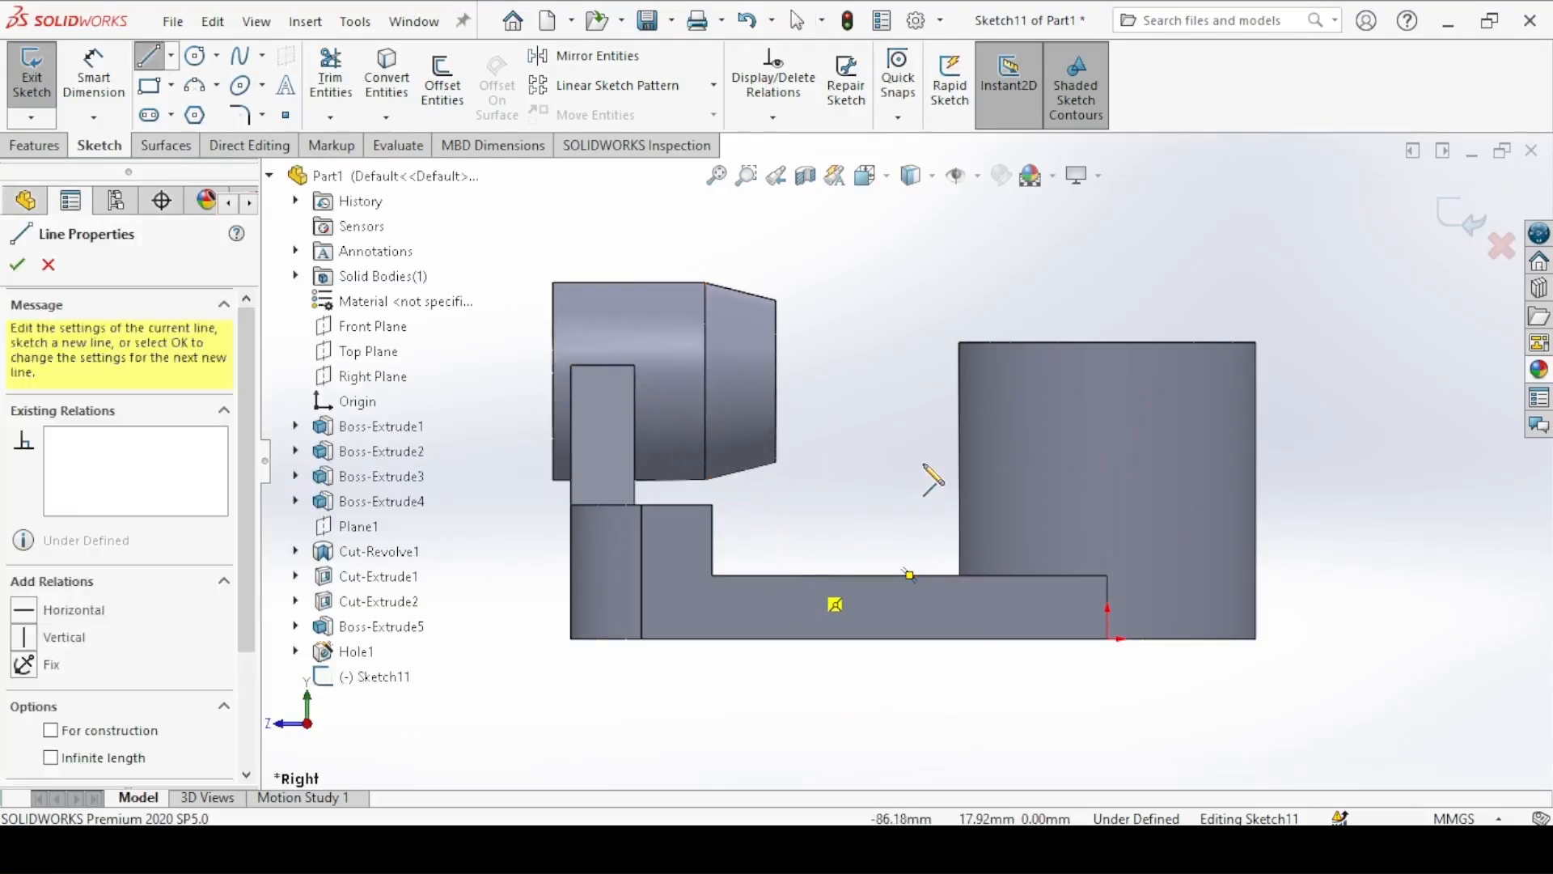
{"action": "left_click", "coordinate": [959, 407]}
{"action": "right_click", "coordinate": [906, 377]}
{"action": "left_click", "coordinate": [1003, 391]}
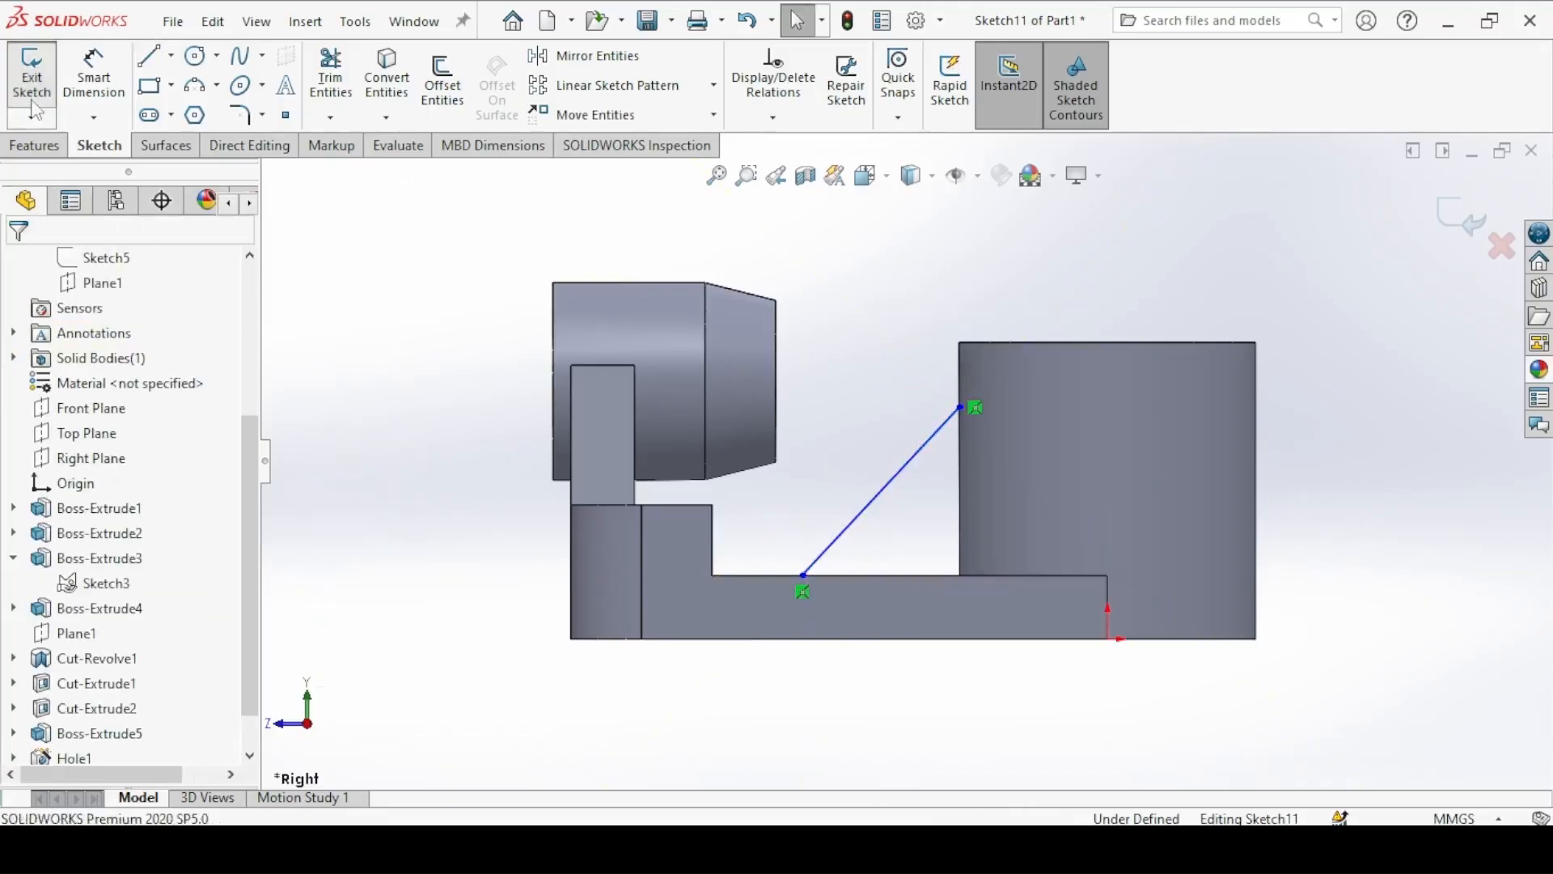
Step: Check the rib's dimensions in the drawing and dimension the line's lower end 54 mm from the plate's front edge
{"action": "key", "text": "alt+Tab"}
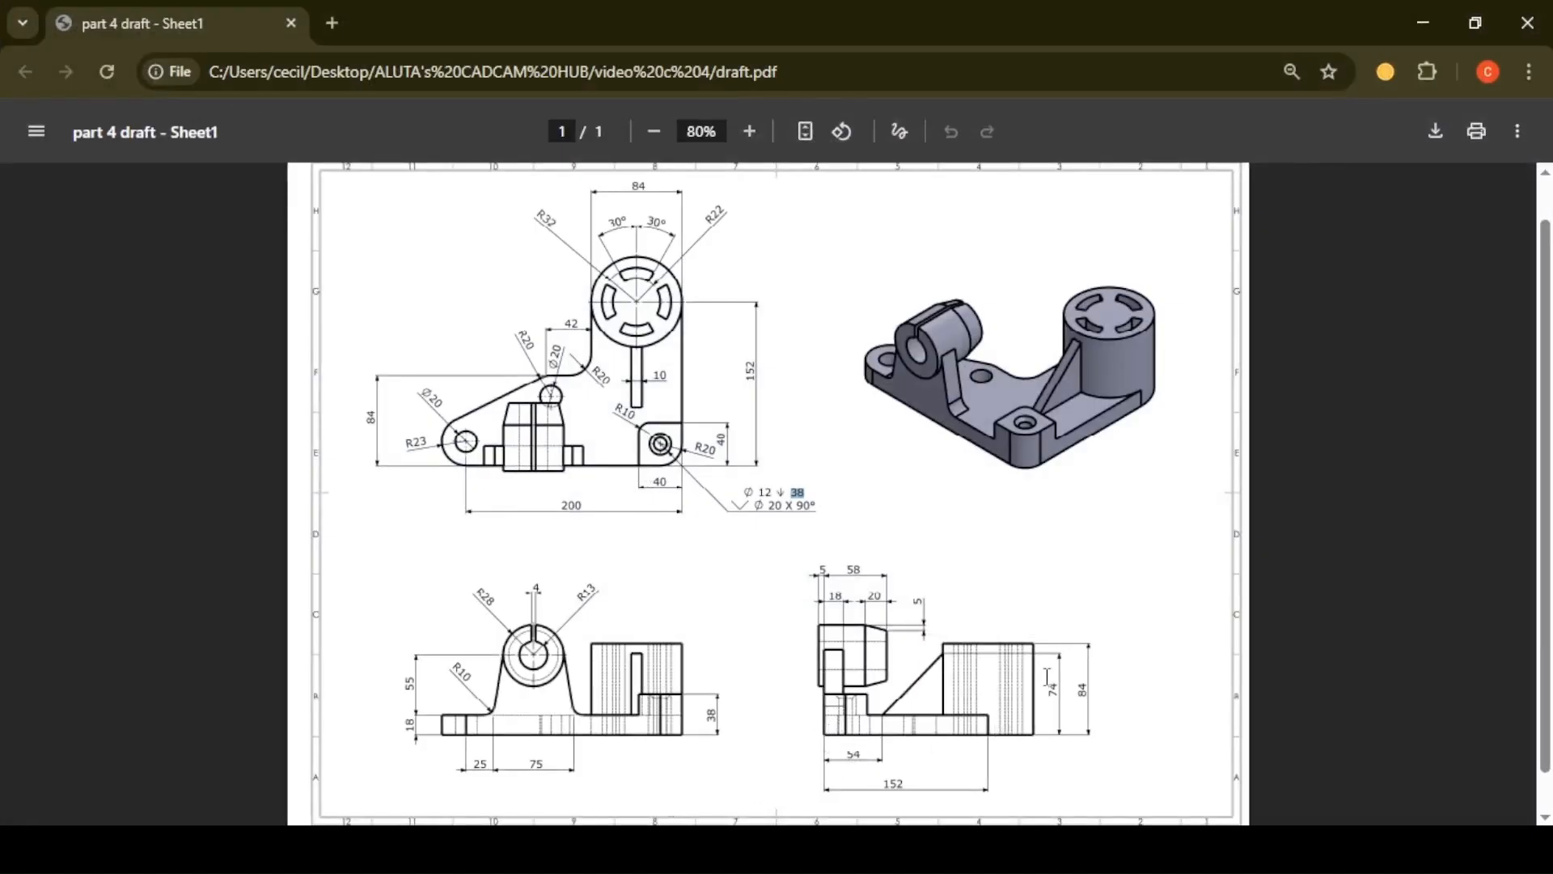
{"action": "key", "text": "alt+Tab"}
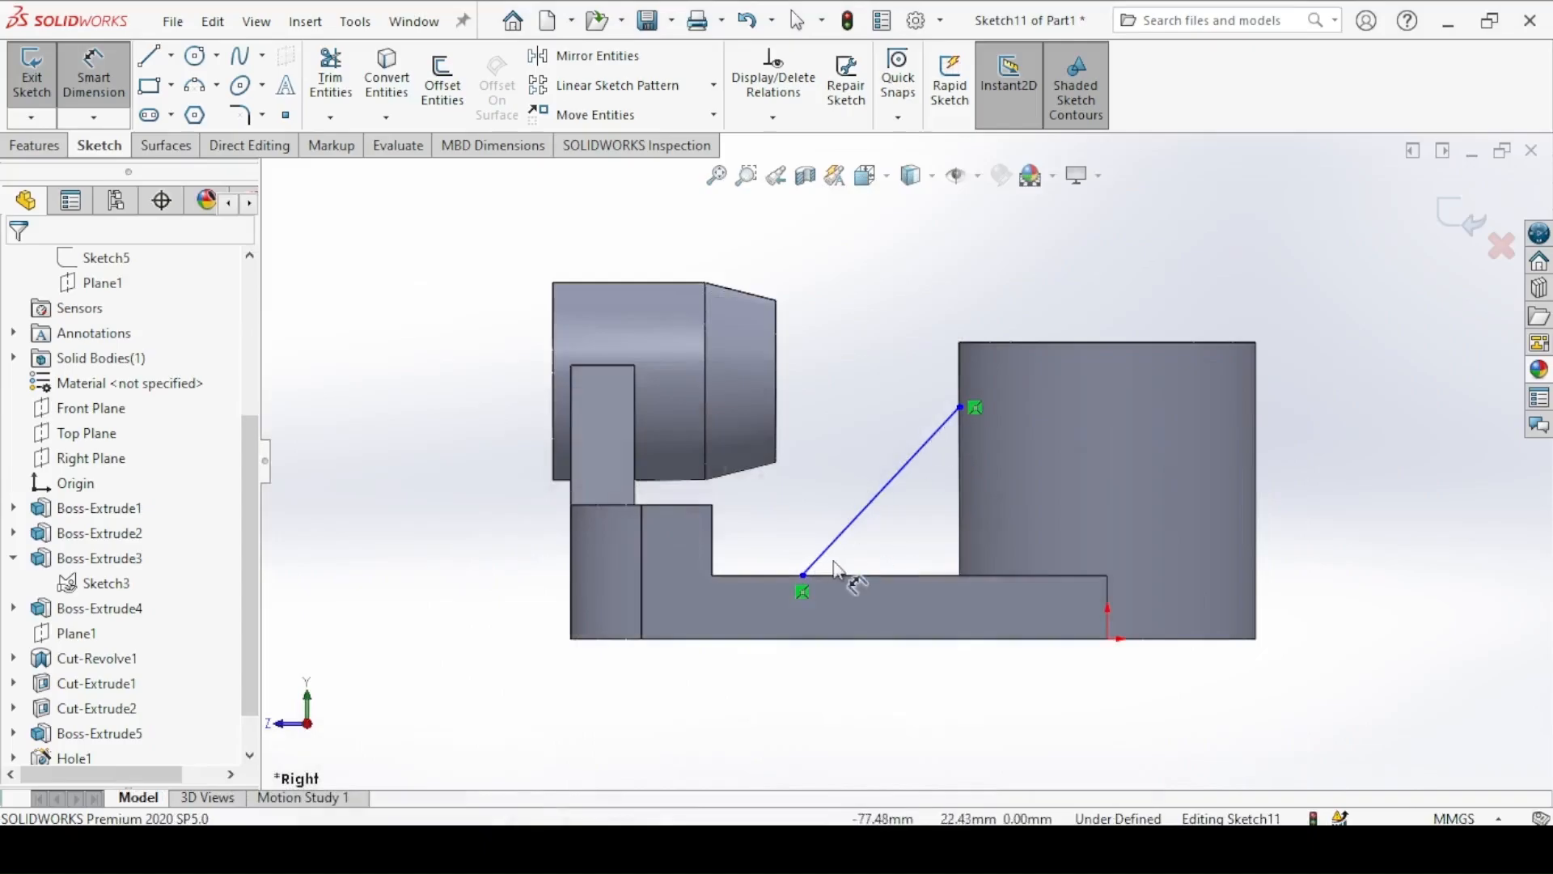
{"action": "left_click", "coordinate": [801, 579]}
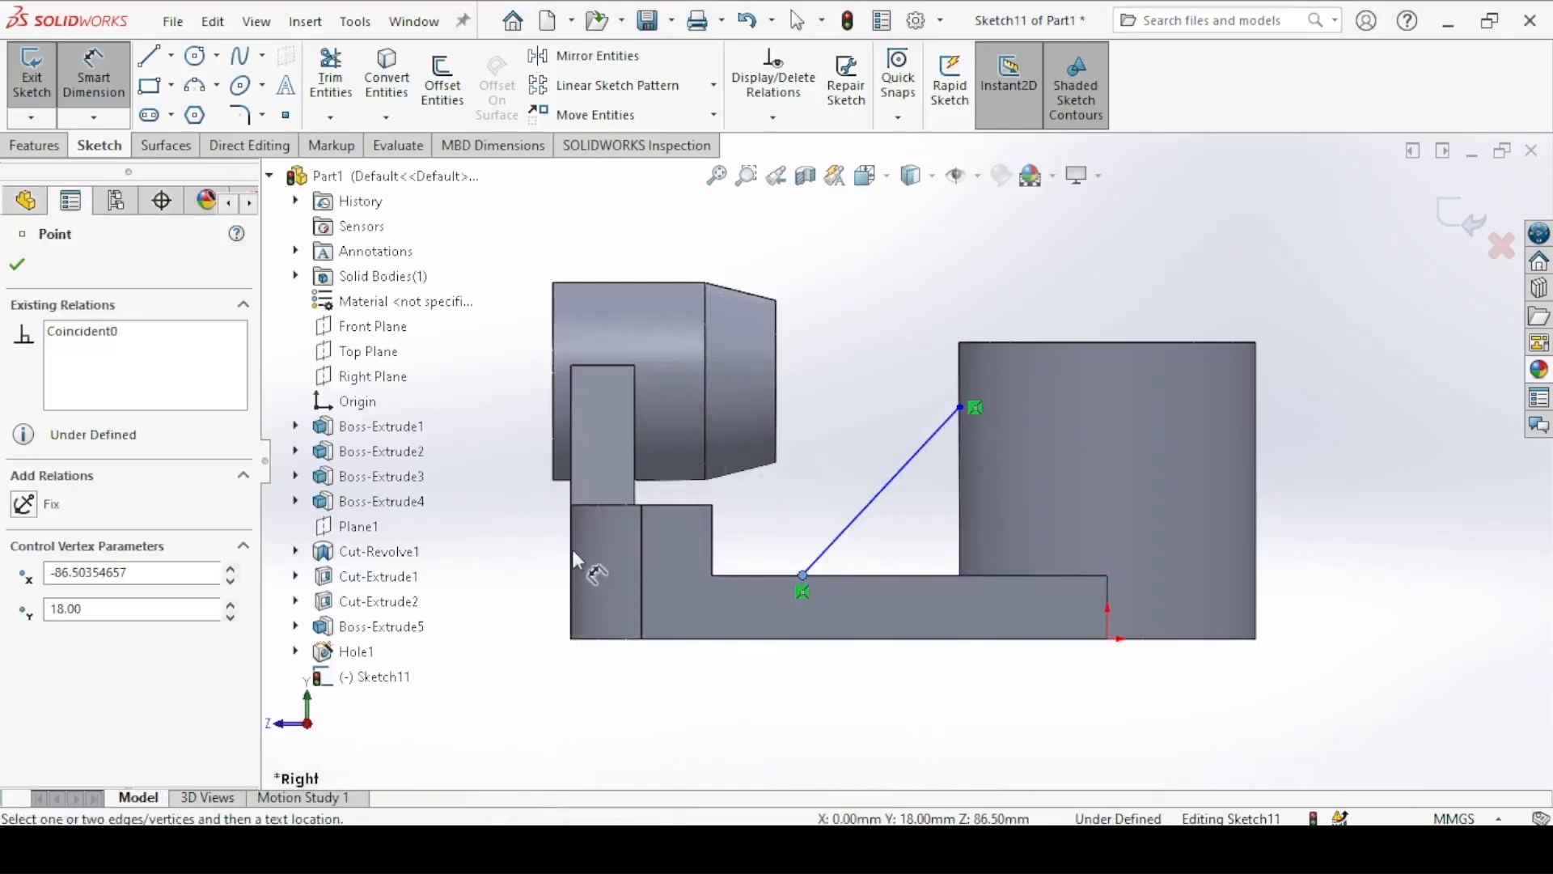
{"action": "left_click", "coordinate": [570, 550]}
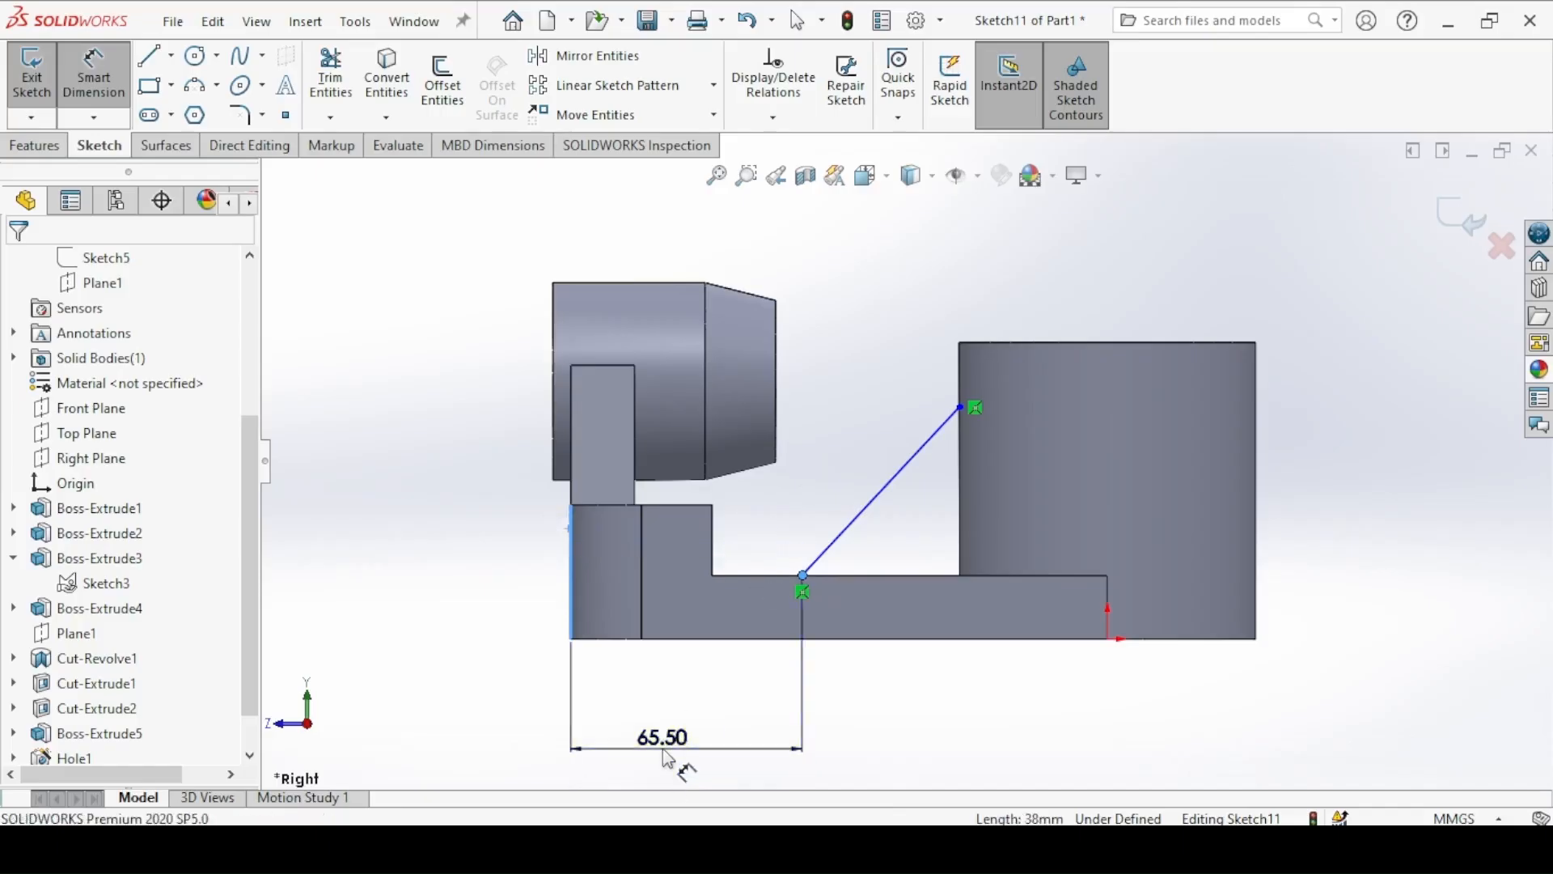
{"action": "left_click", "coordinate": [665, 758]}
{"action": "type", "text": "54"}
{"action": "key", "text": "Return"}
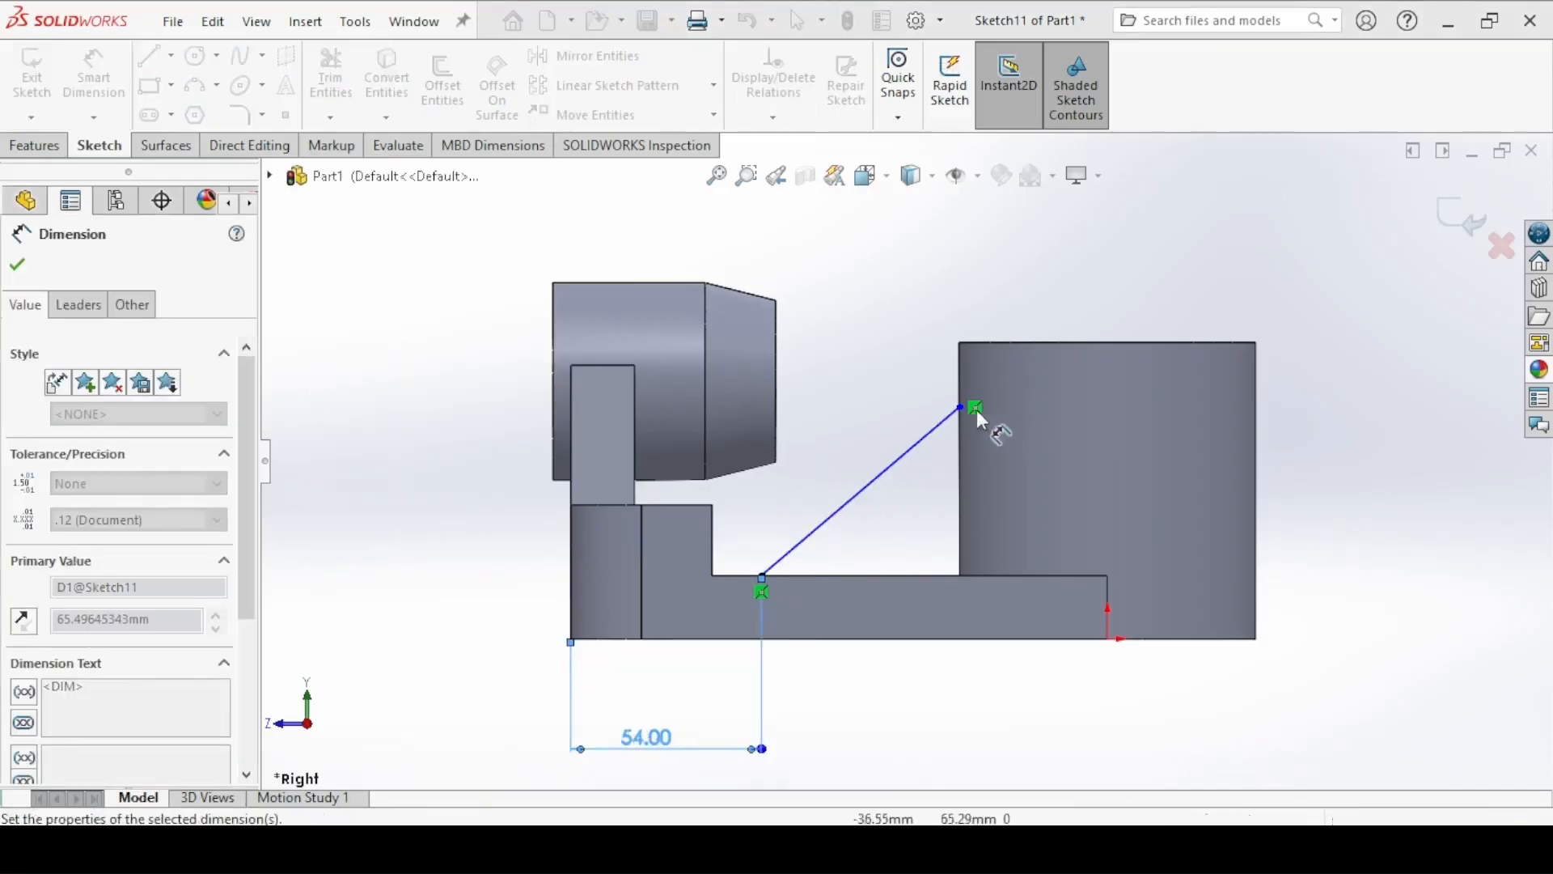
Step: Dimension the rib line's upper end 74 mm above the plate's bottom edge
{"action": "left_click", "coordinate": [956, 407]}
{"action": "left_click", "coordinate": [938, 638]}
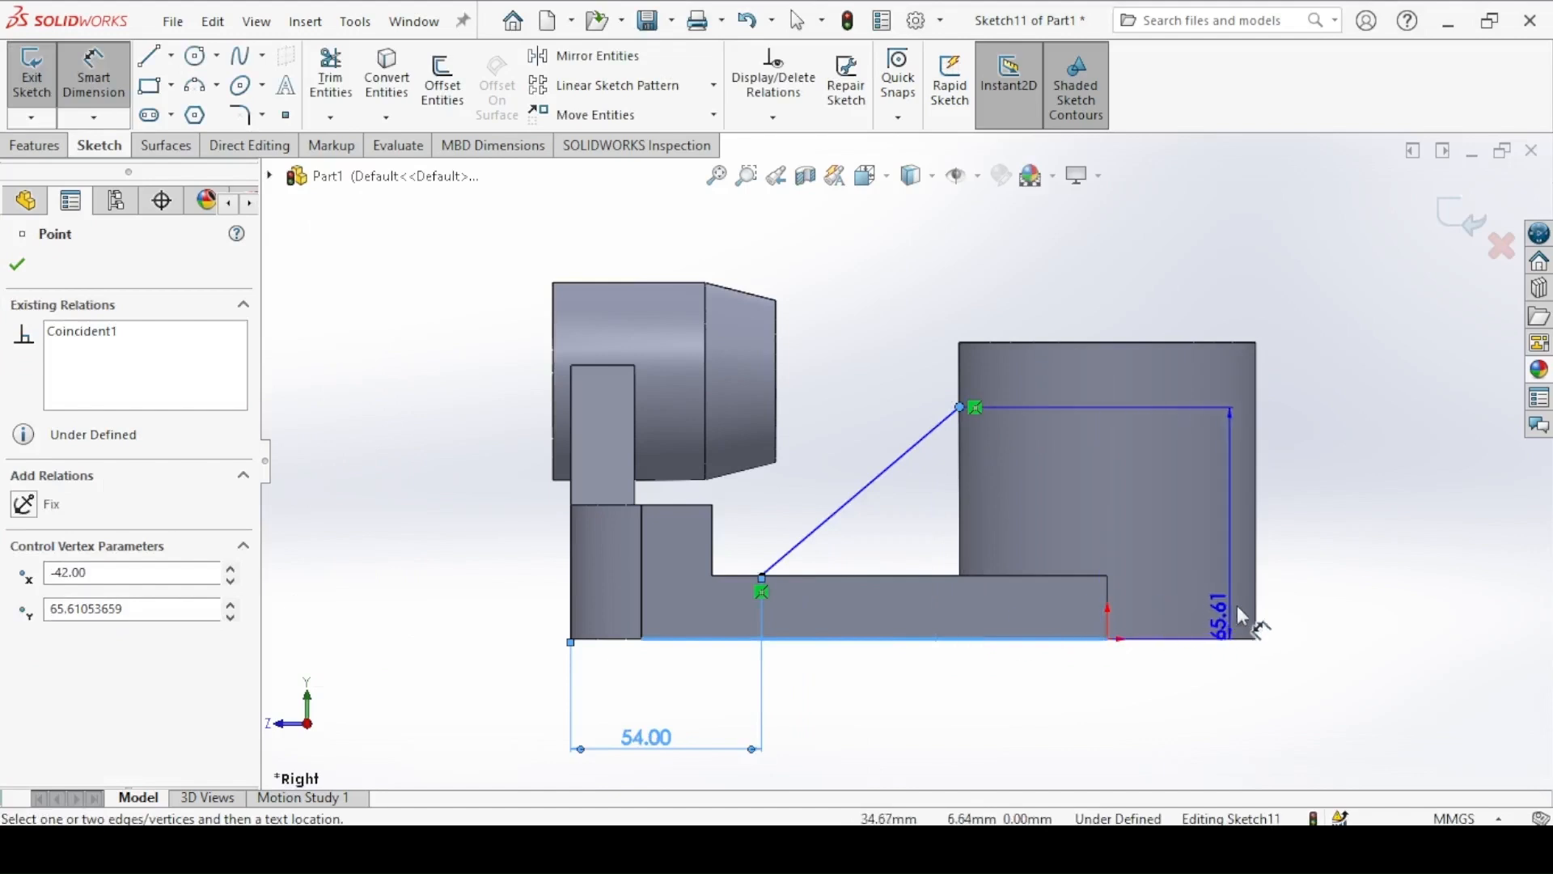
{"action": "left_click", "coordinate": [1238, 596]}
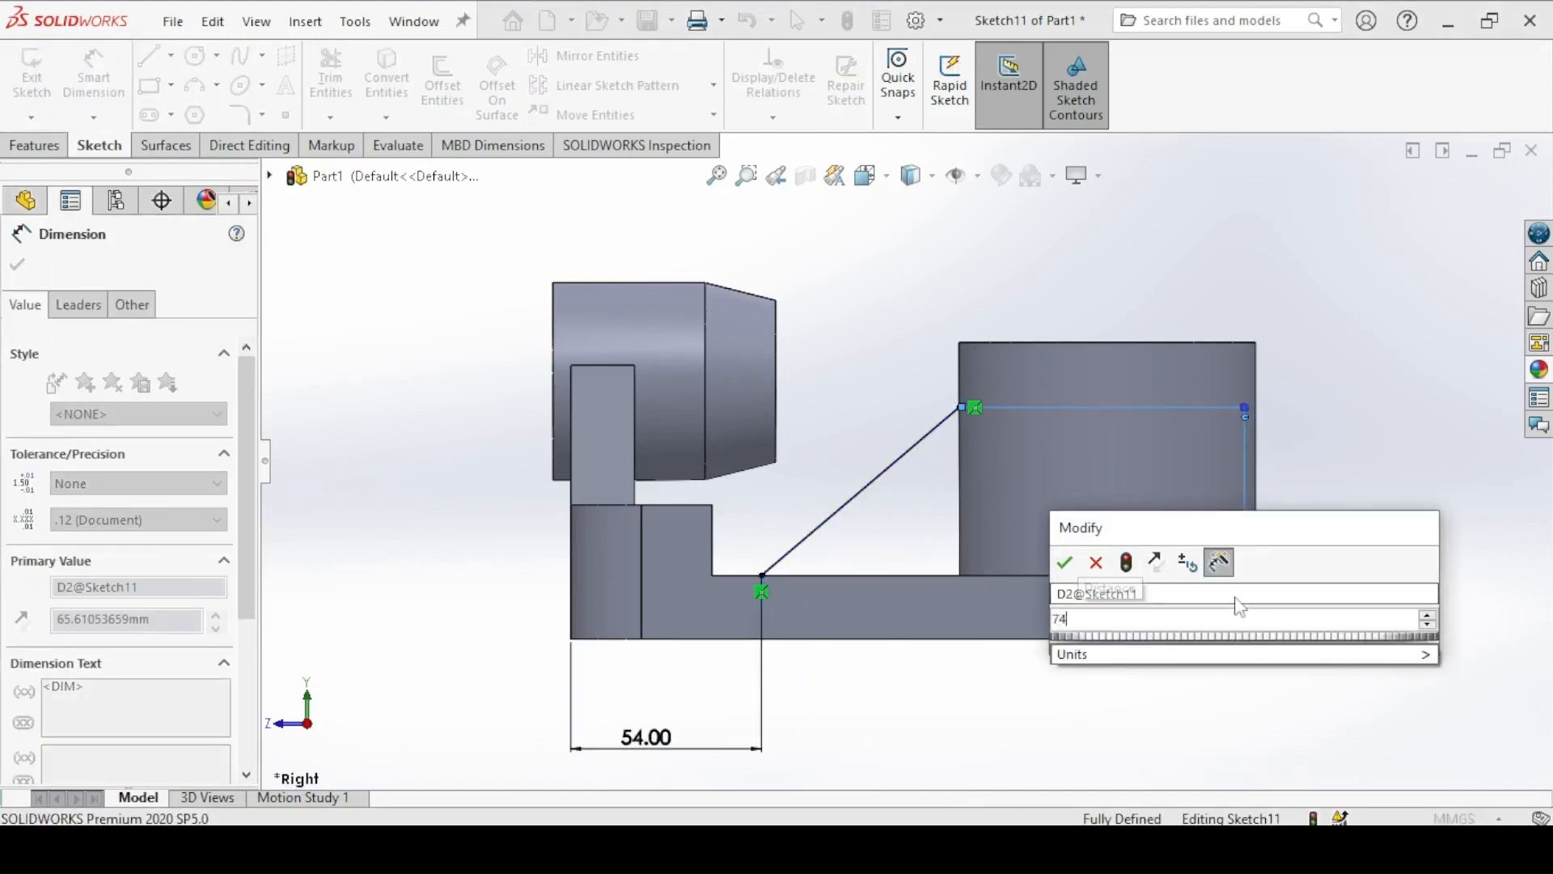
{"action": "key", "text": "Return"}
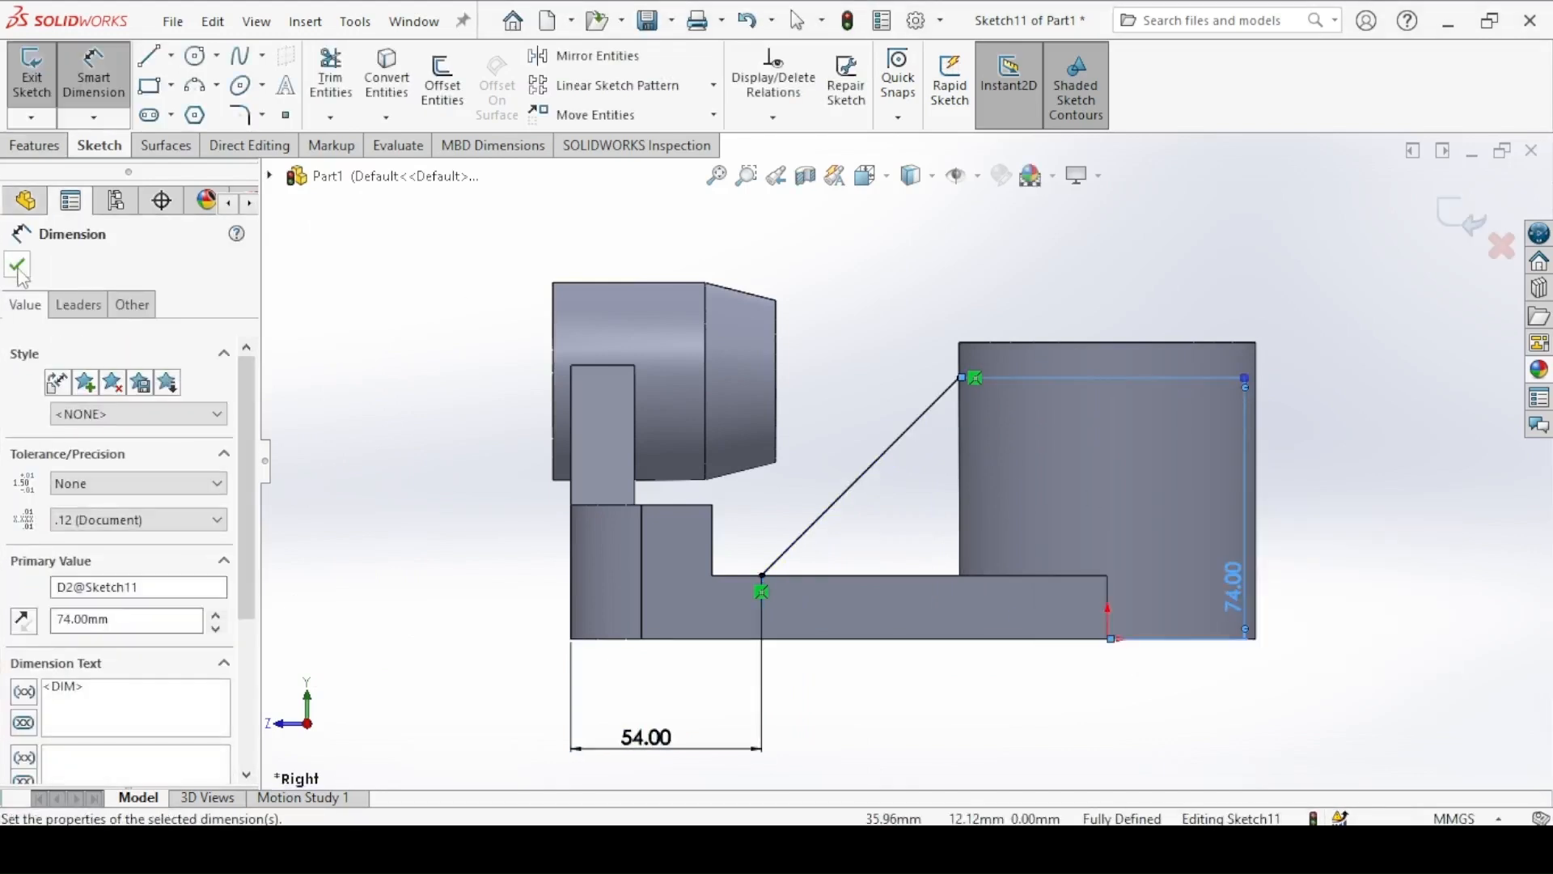
{"action": "left_click", "coordinate": [17, 267]}
Step: Finish the rib sketch and create the rib with a 10 mm thickness centred on the sloped line
{"action": "left_click", "coordinate": [22, 83]}
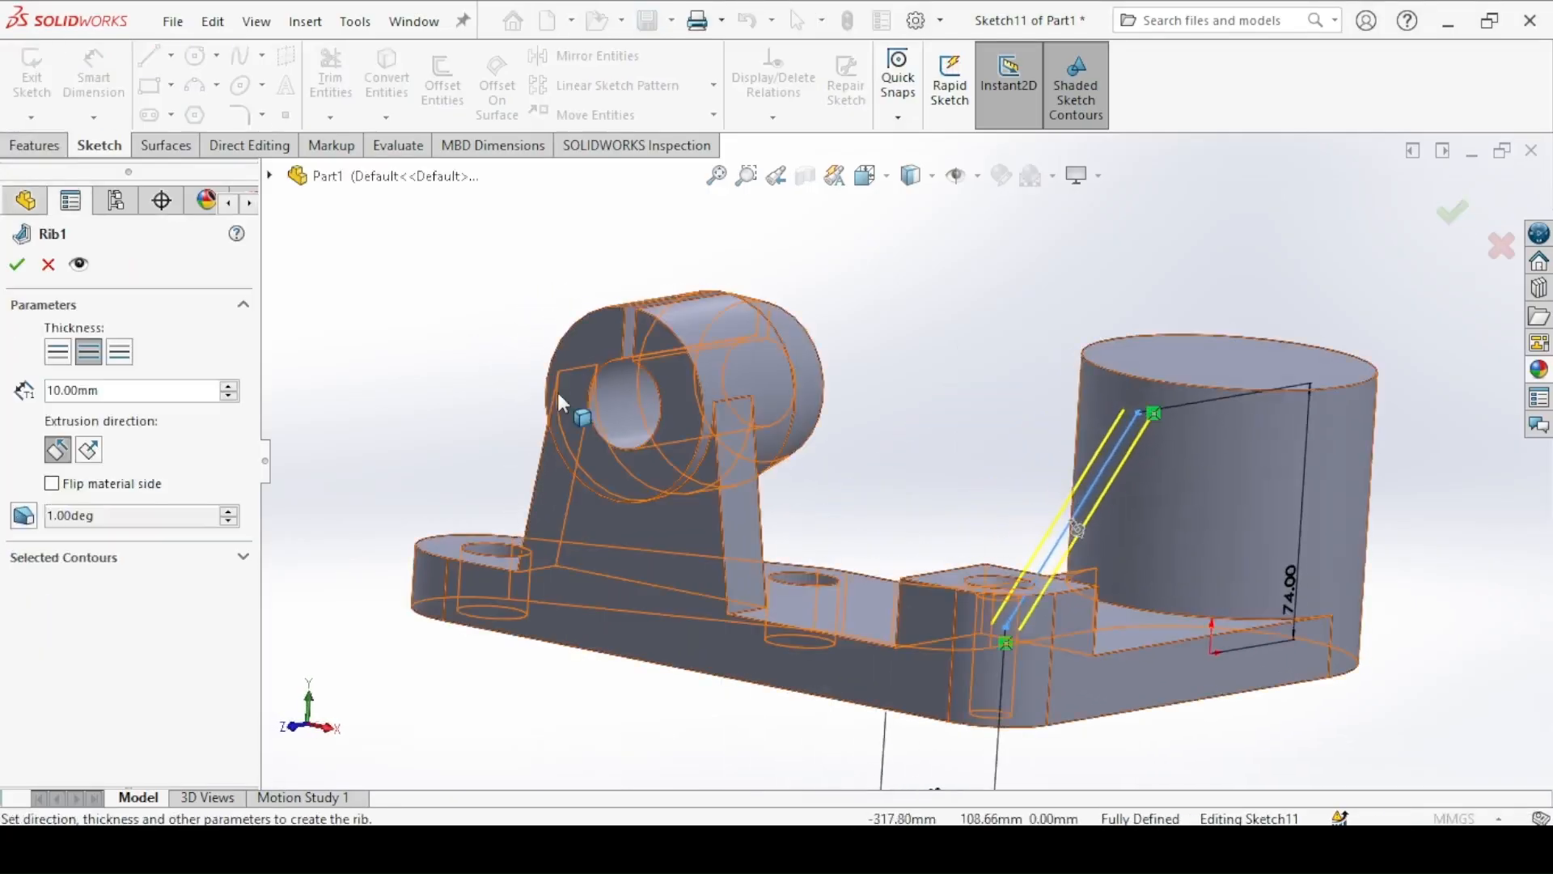
{"action": "key", "text": "alt+Tab"}
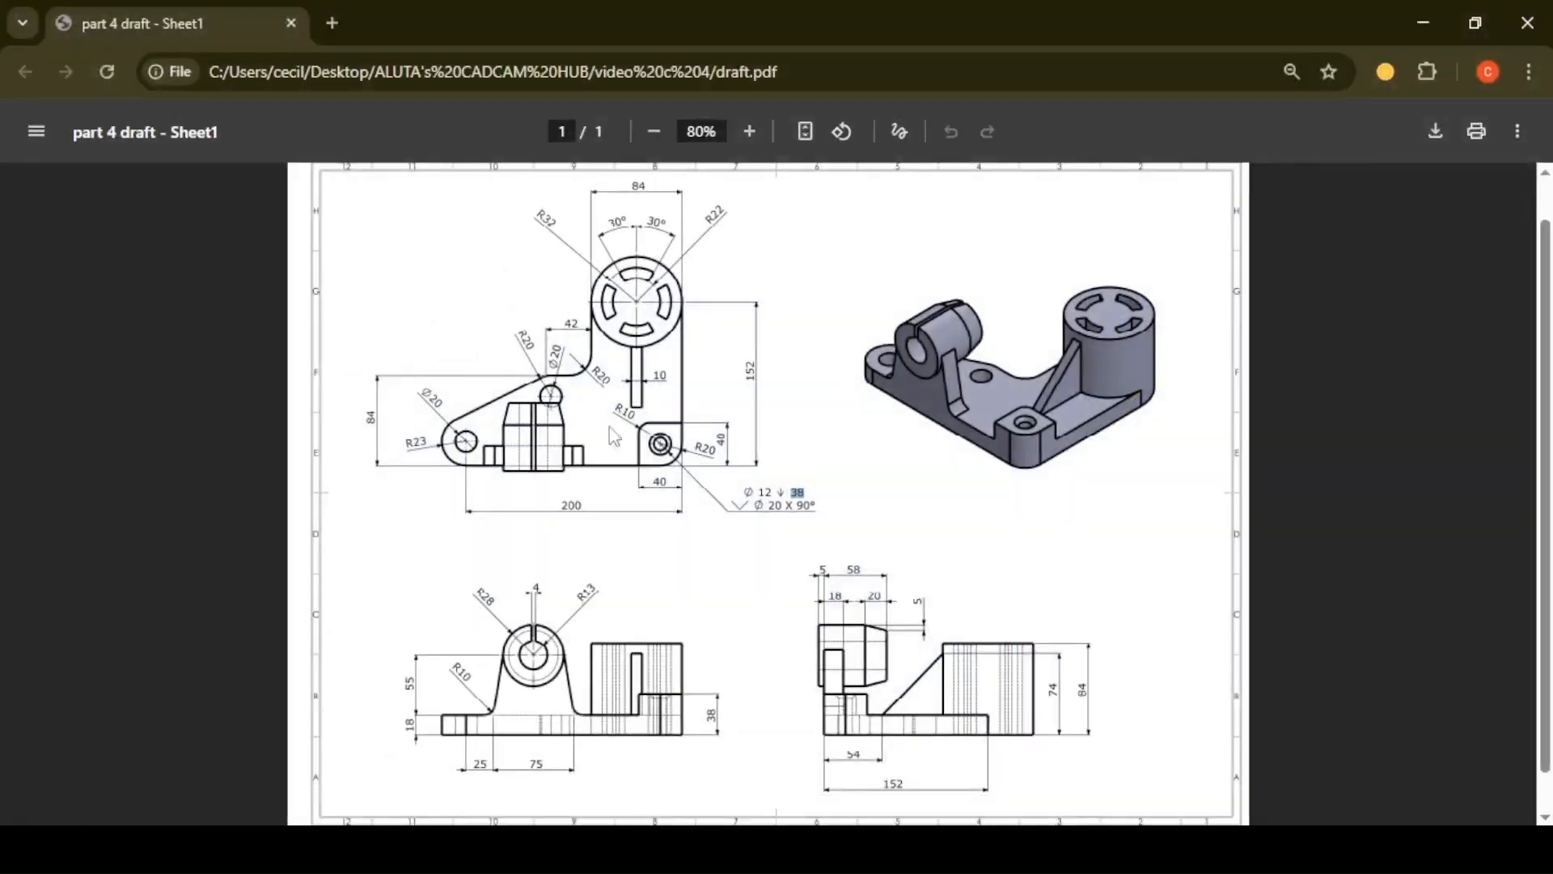
{"action": "key", "text": "alt+Tab"}
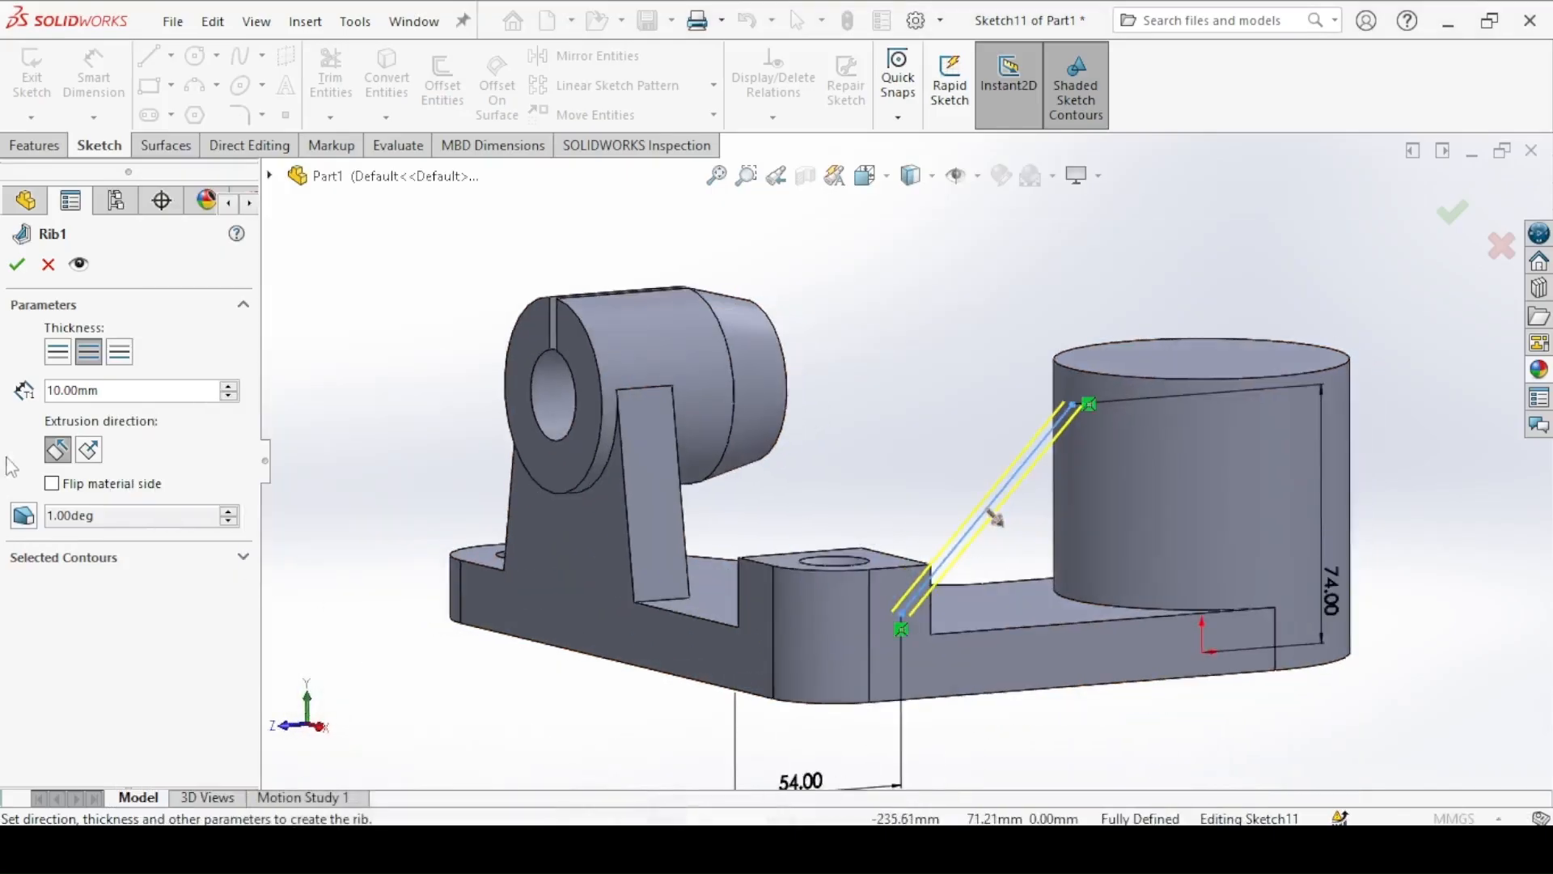
{"action": "left_click", "coordinate": [16, 267]}
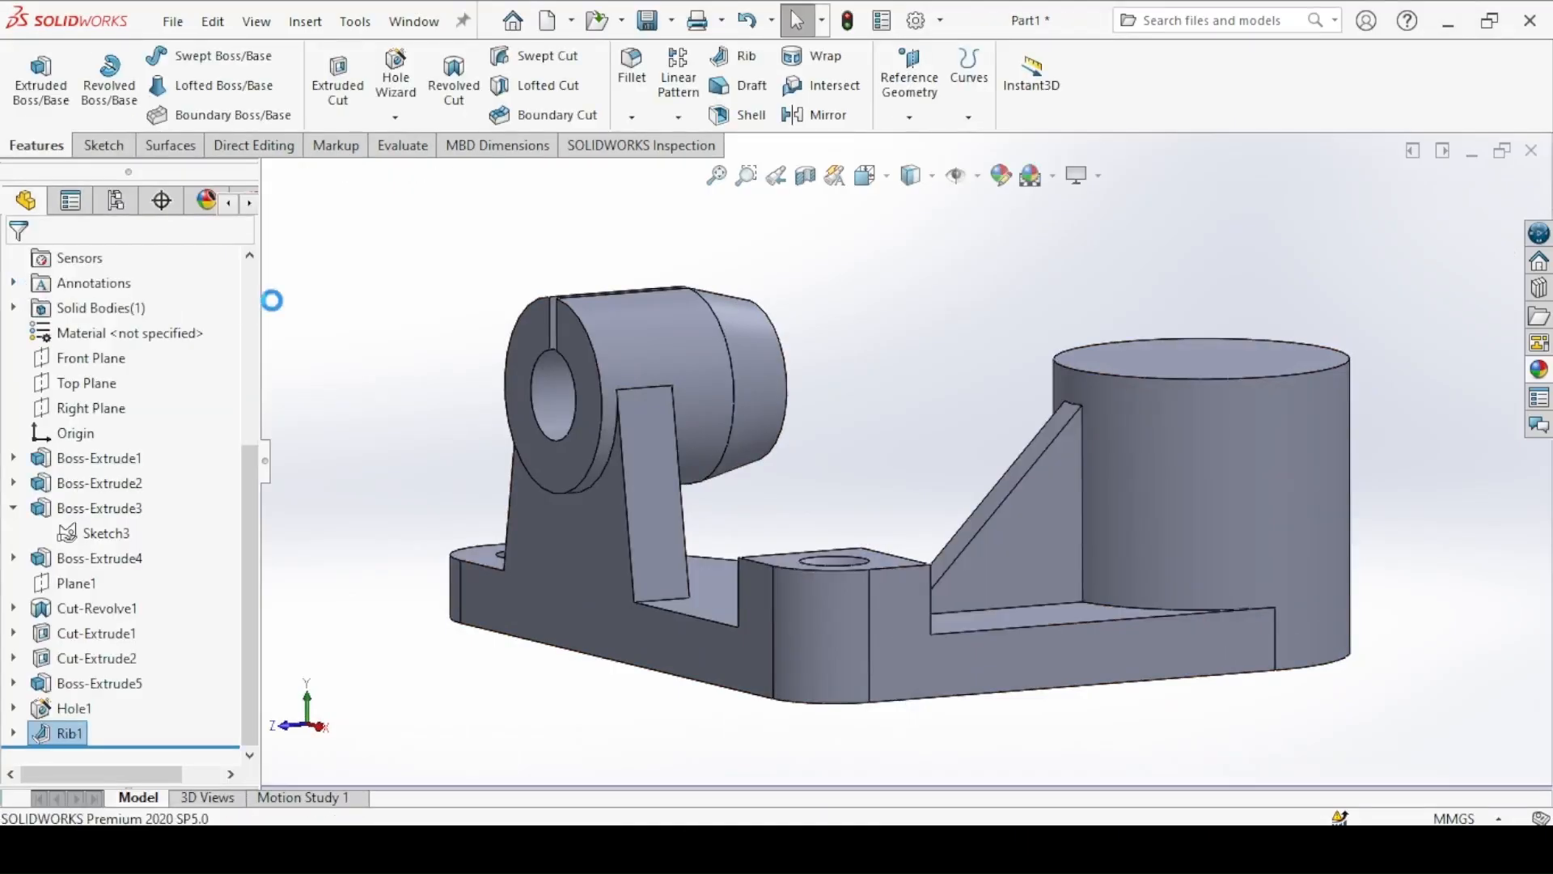
{"action": "key", "text": "ctrl+7"}
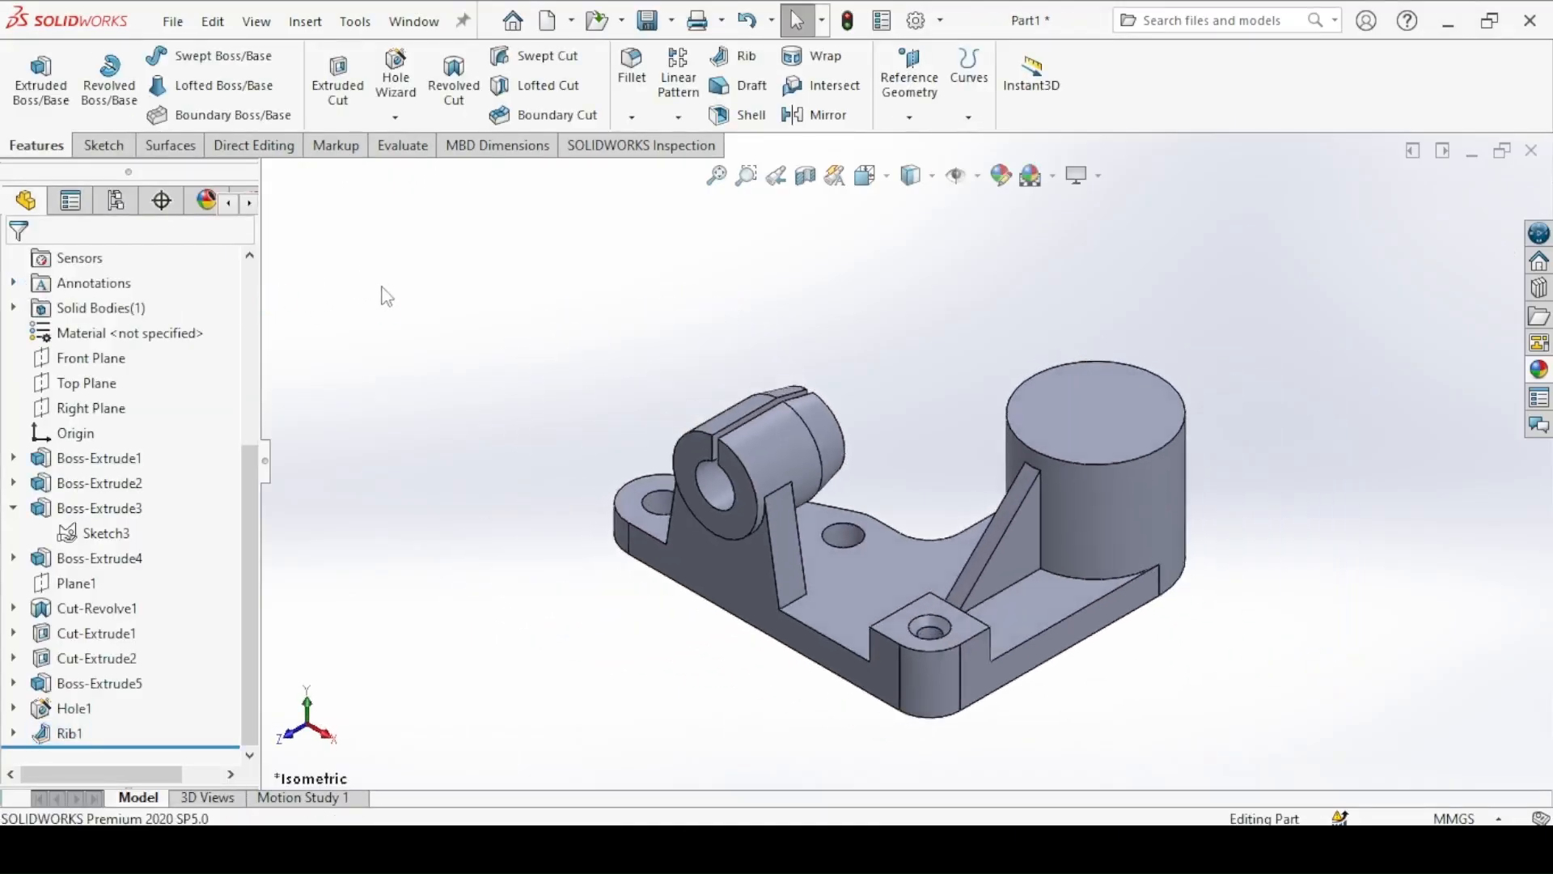
Step: Check the slot details in the drawing and start an Extruded Cut sketch on the tall cylinder's top face
{"action": "key", "text": "alt+Tab"}
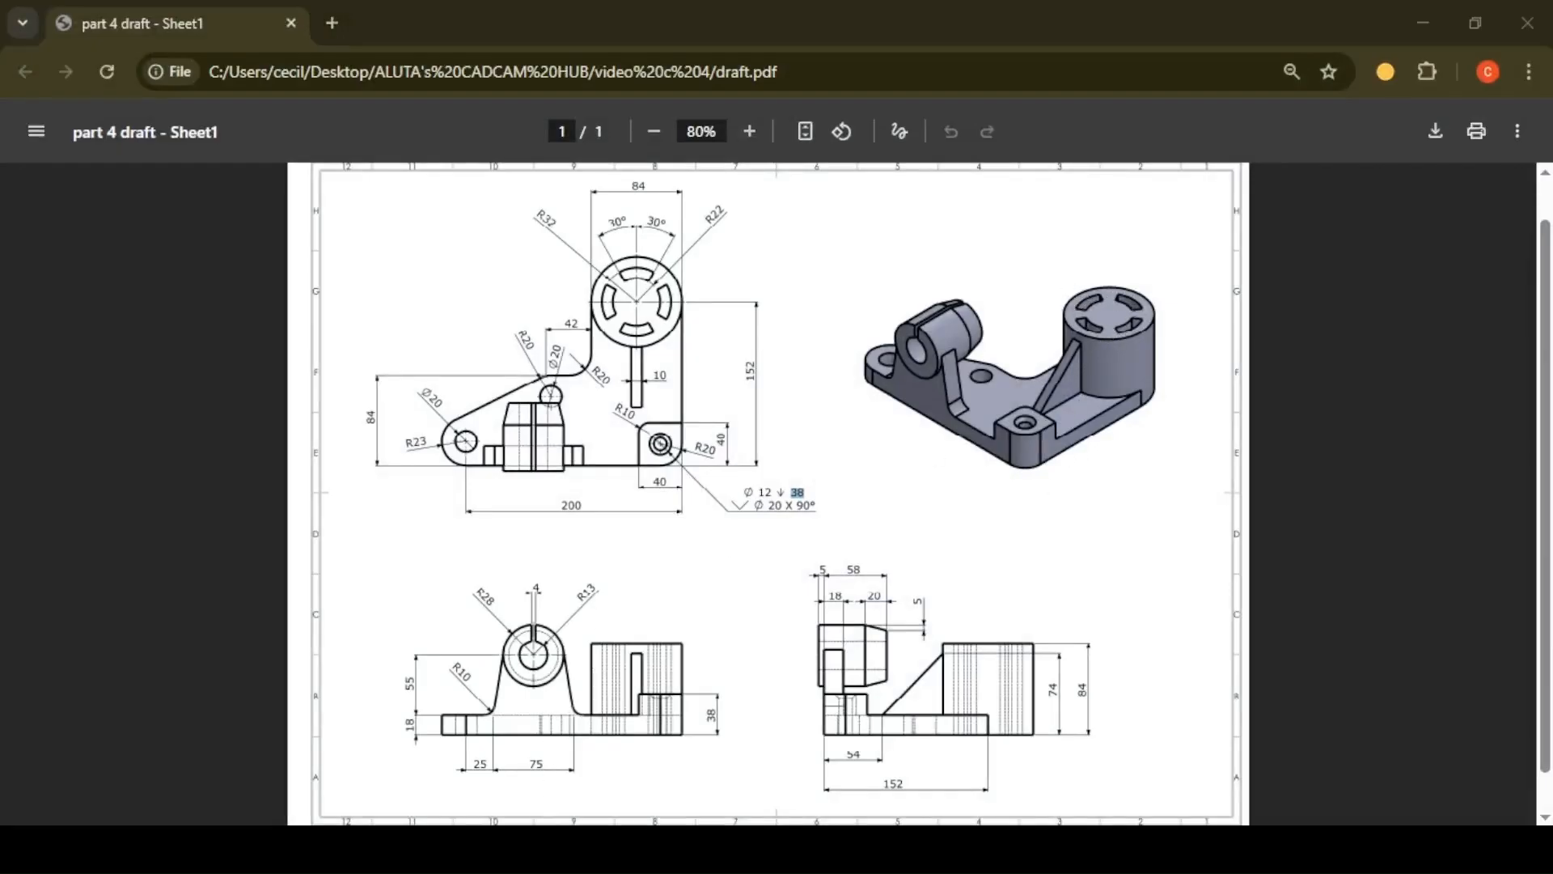
{"action": "key", "text": "alt+Tab"}
{"action": "left_click", "coordinate": [338, 77]}
{"action": "left_click", "coordinate": [1081, 393]}
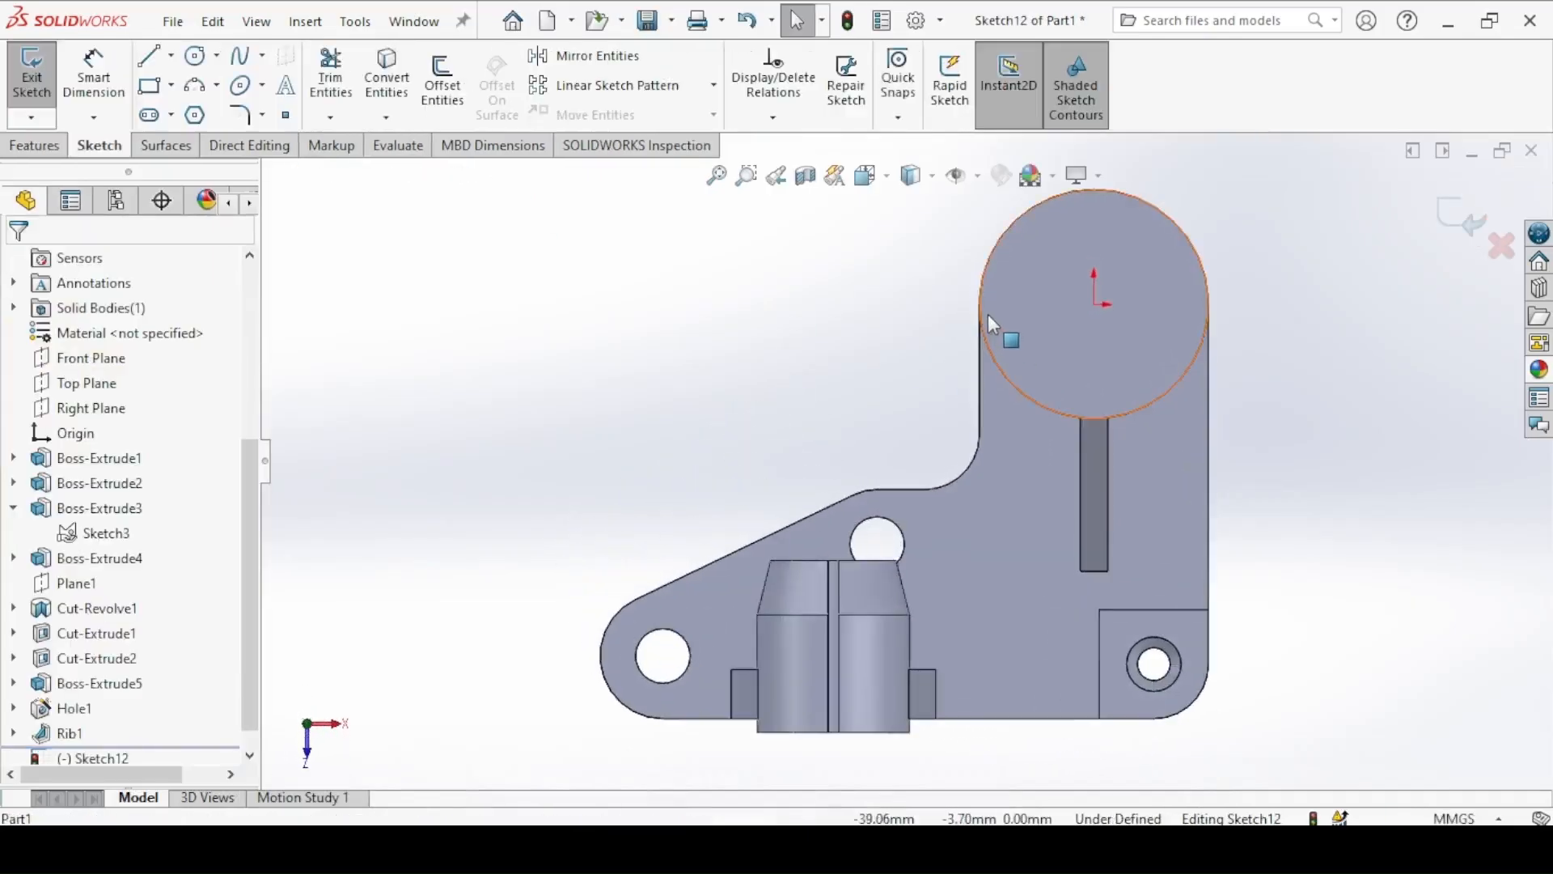
{"action": "scroll", "coordinate": [988, 314], "scroll_direction": "down", "scroll_amount": 3}
{"action": "middle_click_drag", "start_coordinate": [988, 294], "coordinate": [697, 566], "text": "ctrl"}
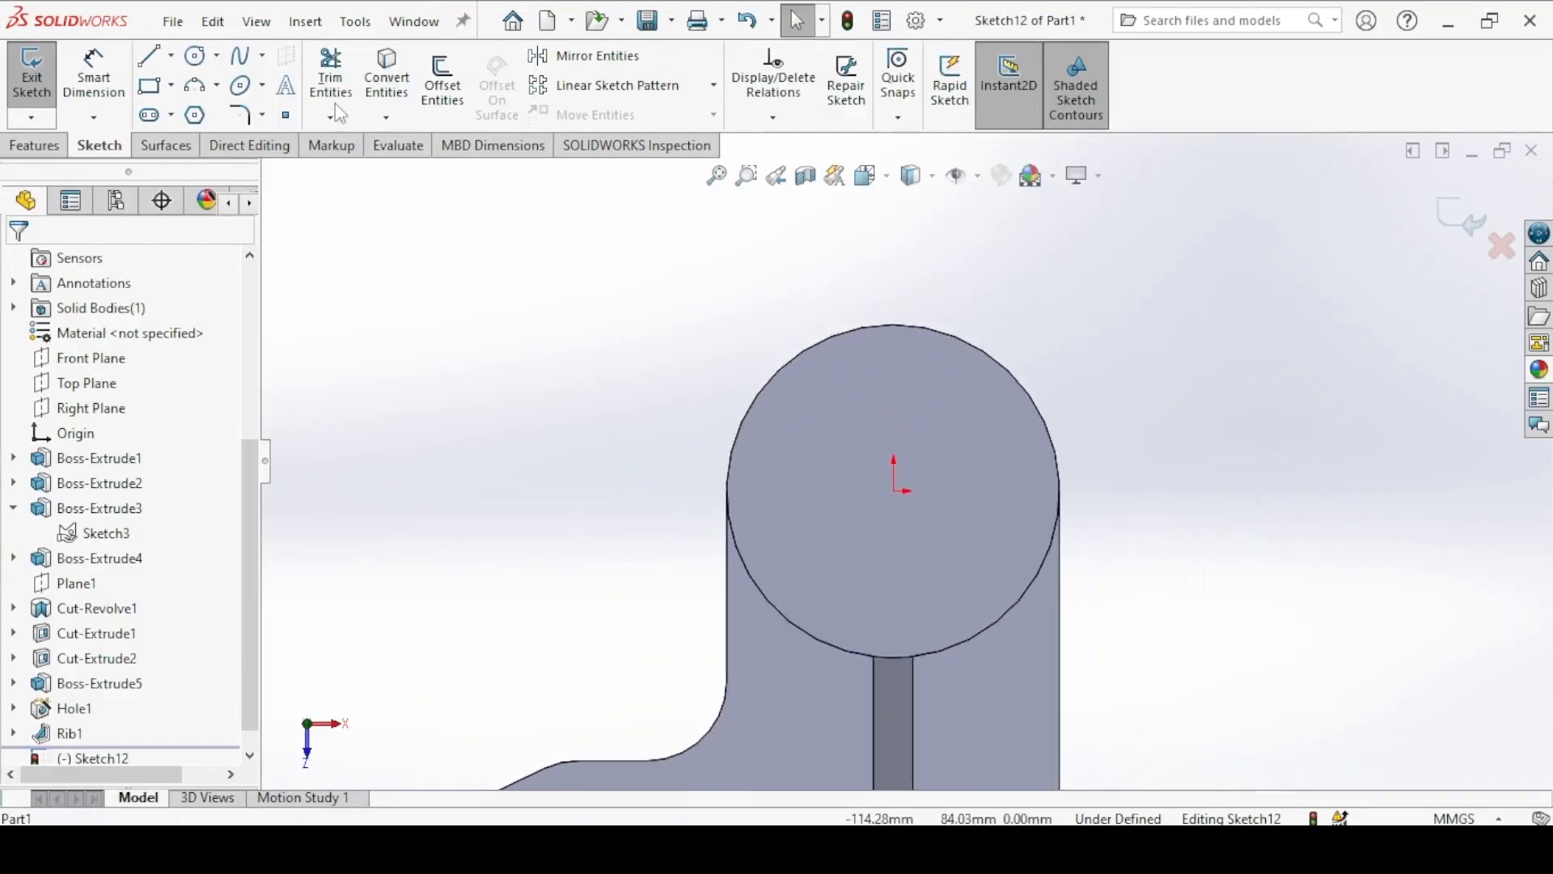
Step: Draw a vertical line from the cylinder's centre to its far edge opposite the rib and make it construction geometry
{"action": "left_click", "coordinate": [154, 58]}
{"action": "left_click", "coordinate": [894, 489]}
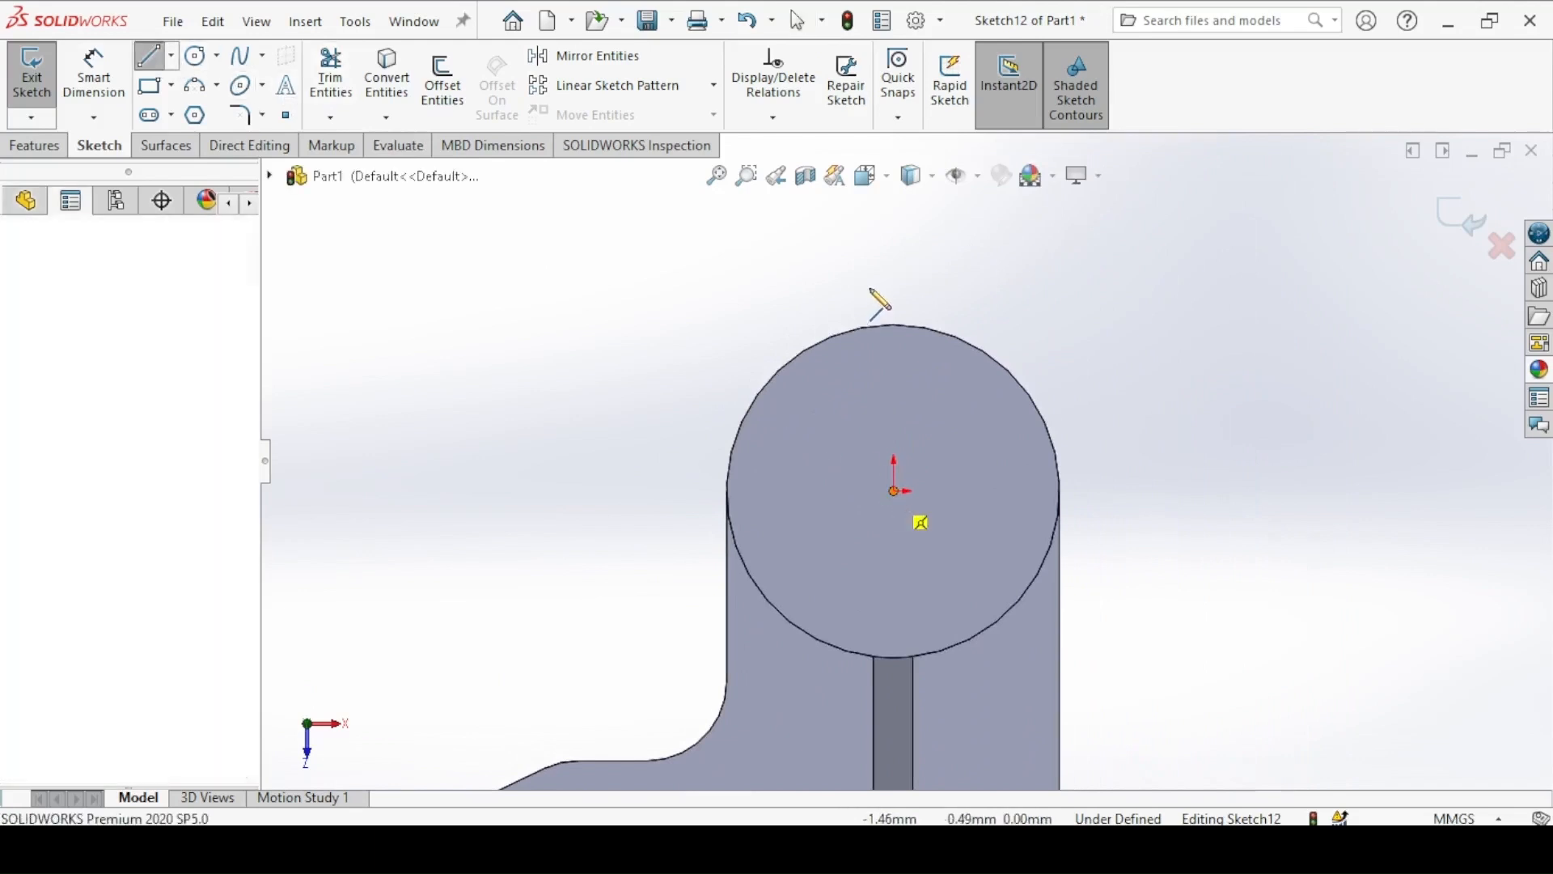
{"action": "left_click", "coordinate": [894, 325]}
{"action": "key", "text": "Escape"}
{"action": "key", "text": "Escape"}
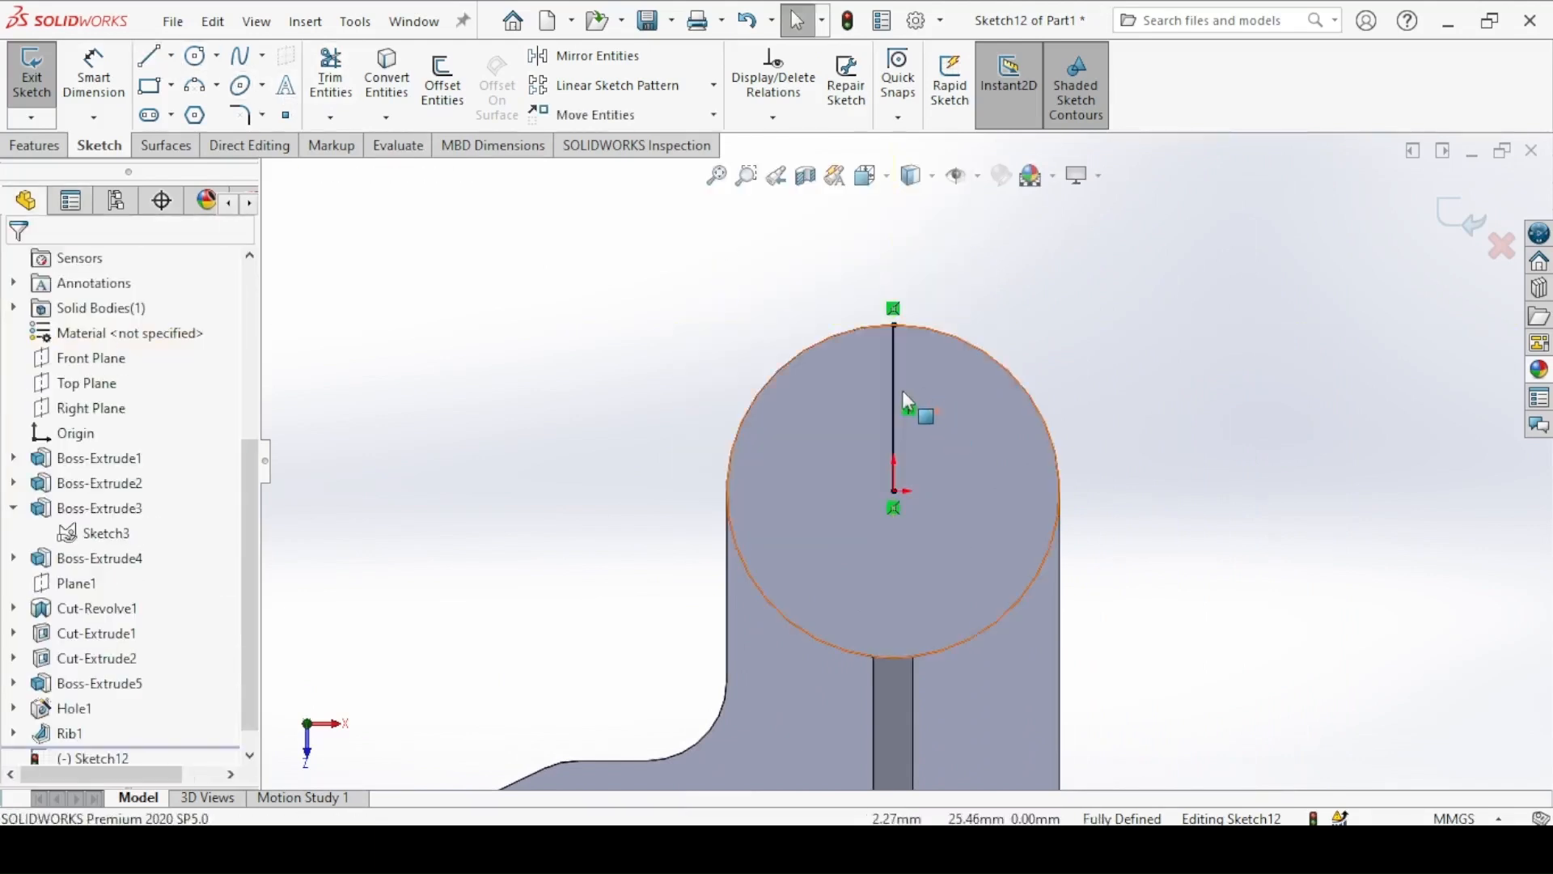
{"action": "left_click", "coordinate": [891, 388]}
{"action": "left_click", "coordinate": [963, 322]}
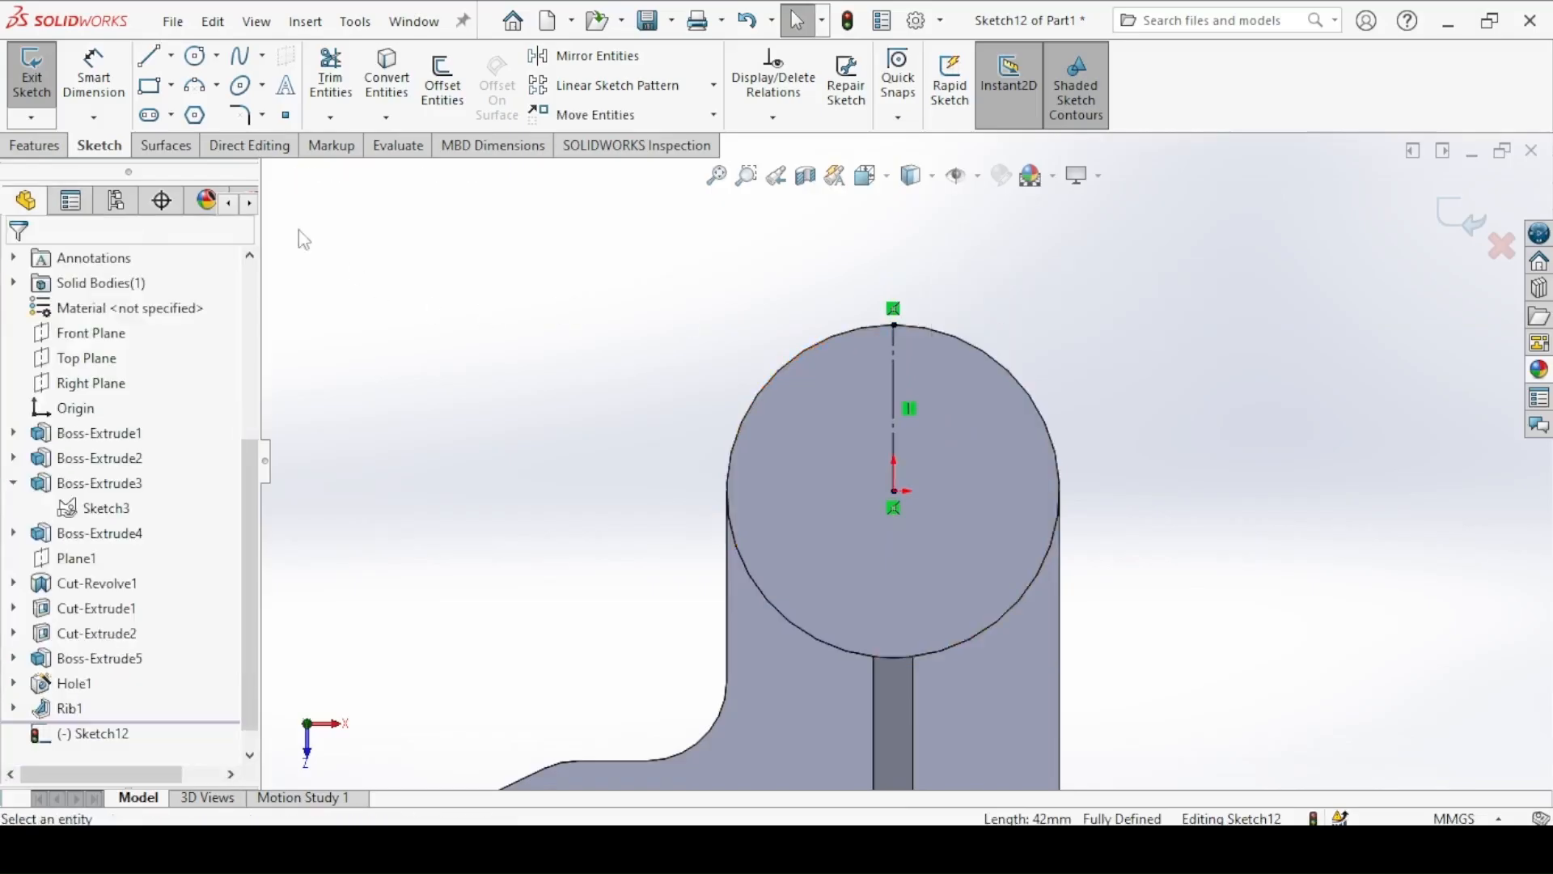
Step: Sketch a line about 31.6 mm long from the cylinder's centre, angled up and to the left of the centreline
{"action": "left_click", "coordinate": [149, 58]}
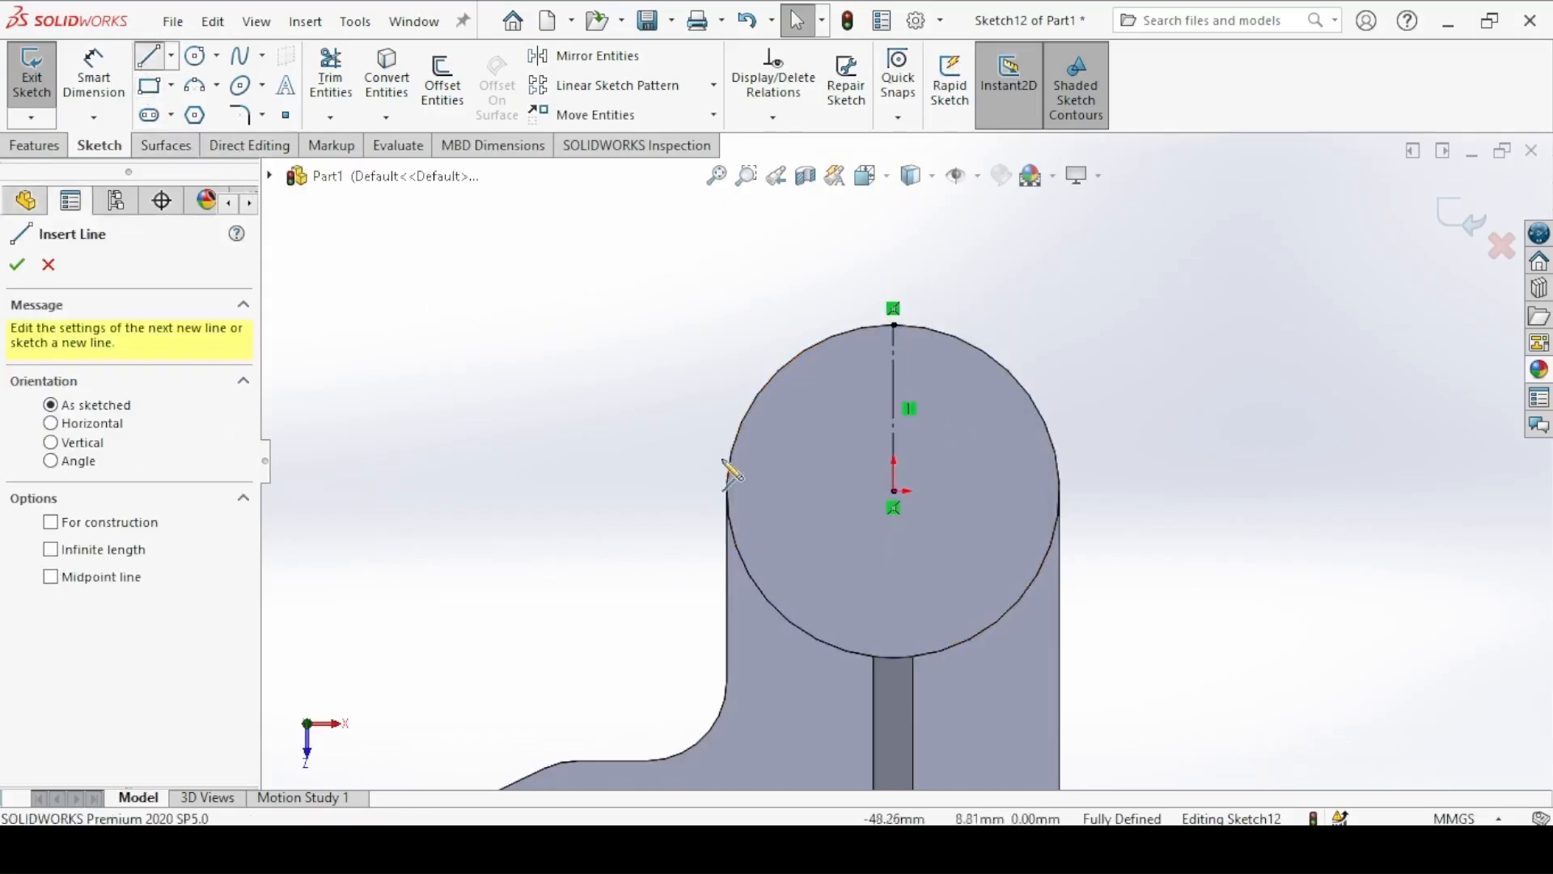
{"action": "left_click", "coordinate": [894, 491]}
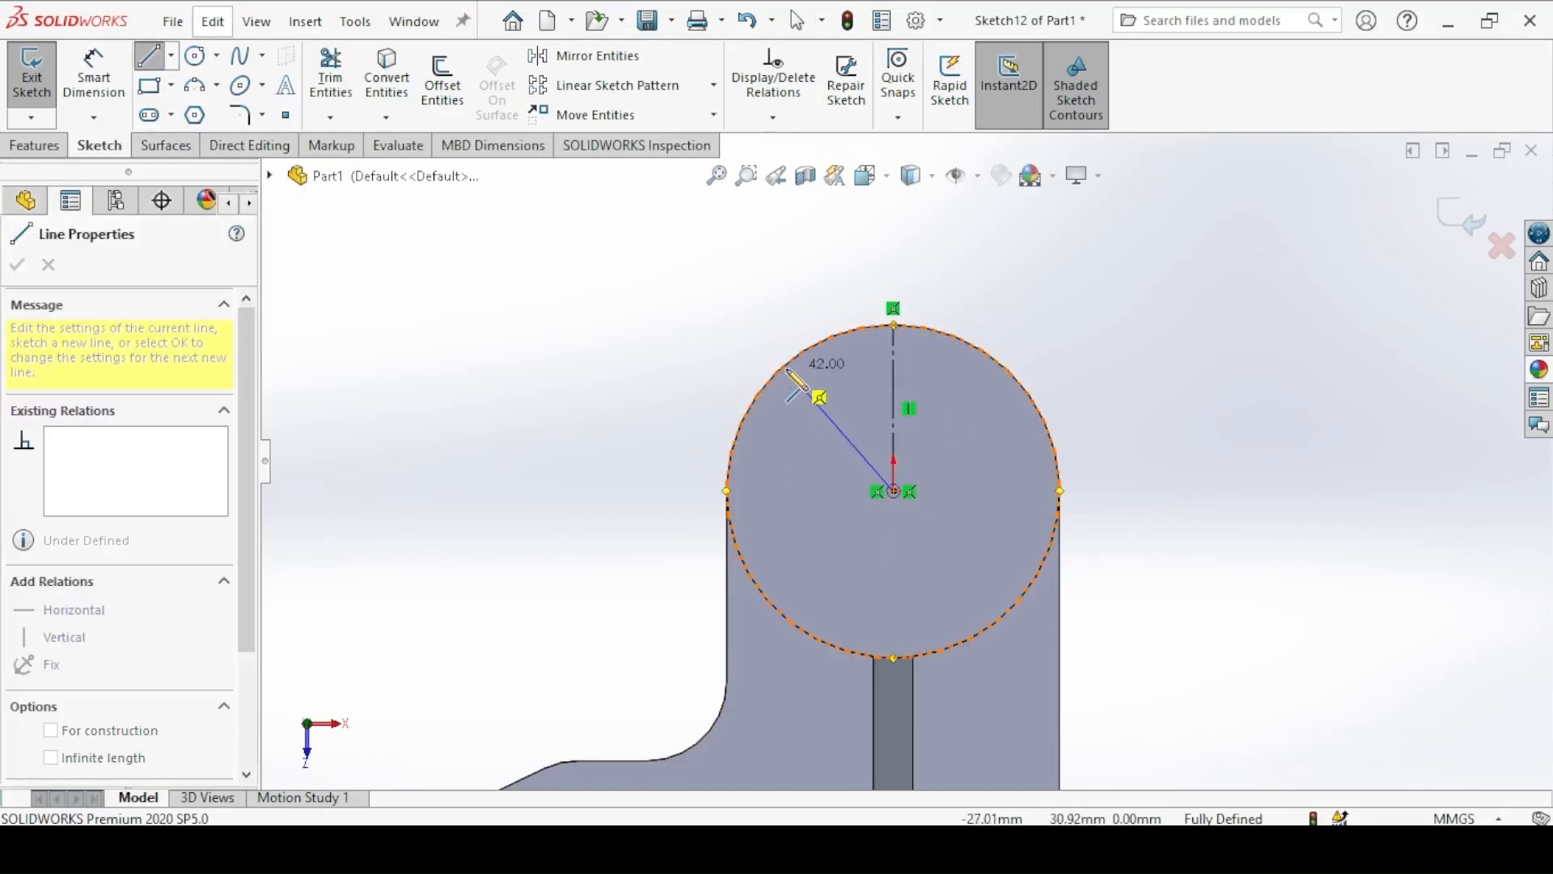
{"action": "left_click", "coordinate": [805, 402]}
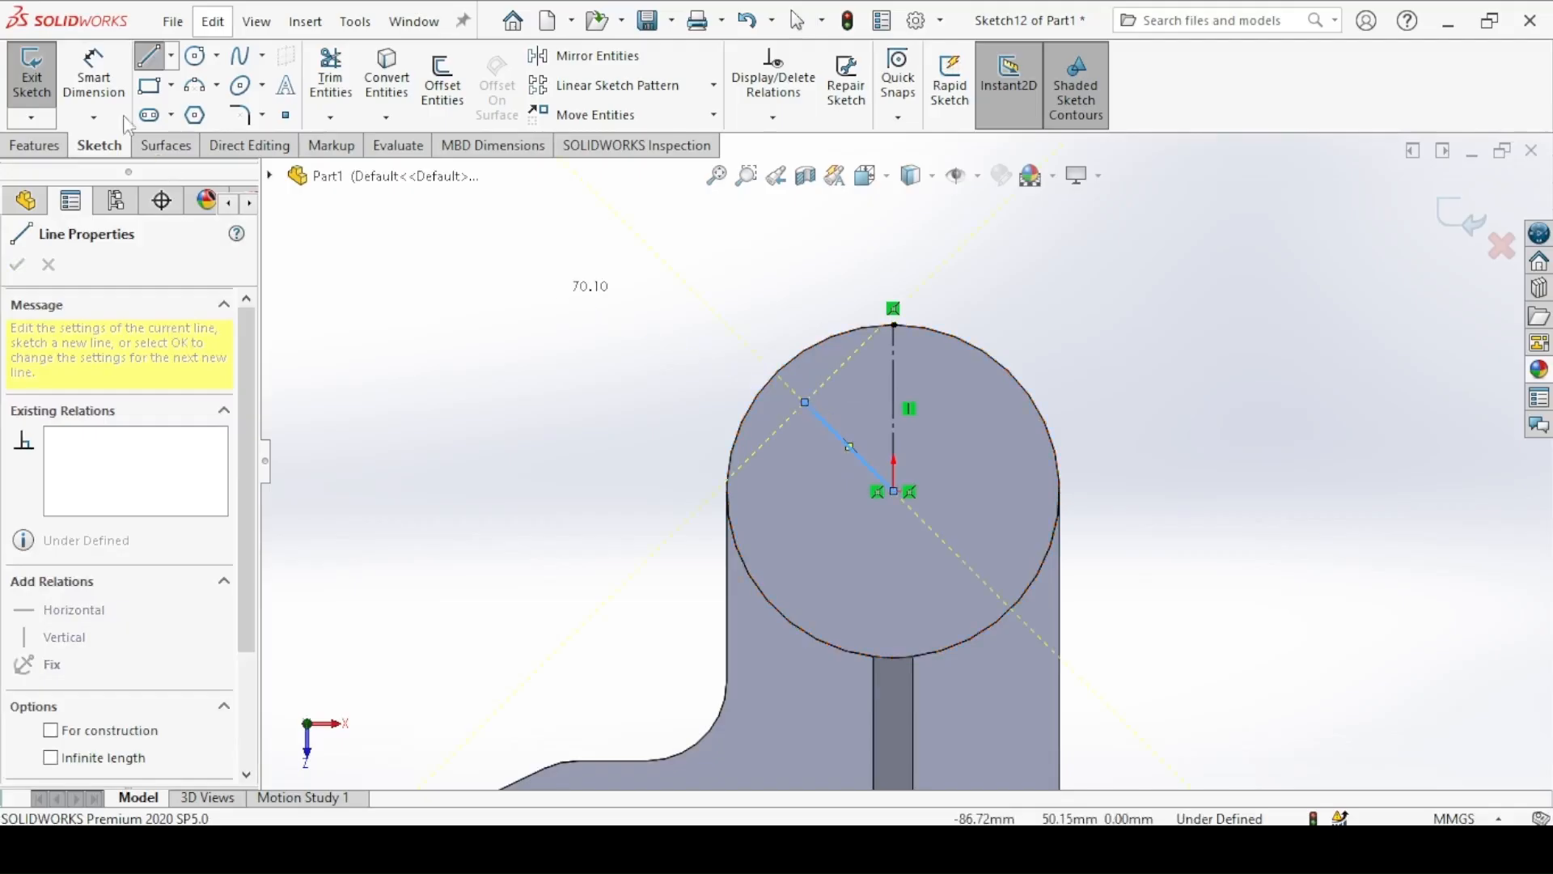
Step: Dimension the angle between the slanted line and the vertical centreline as 30°
{"action": "left_click", "coordinate": [93, 75]}
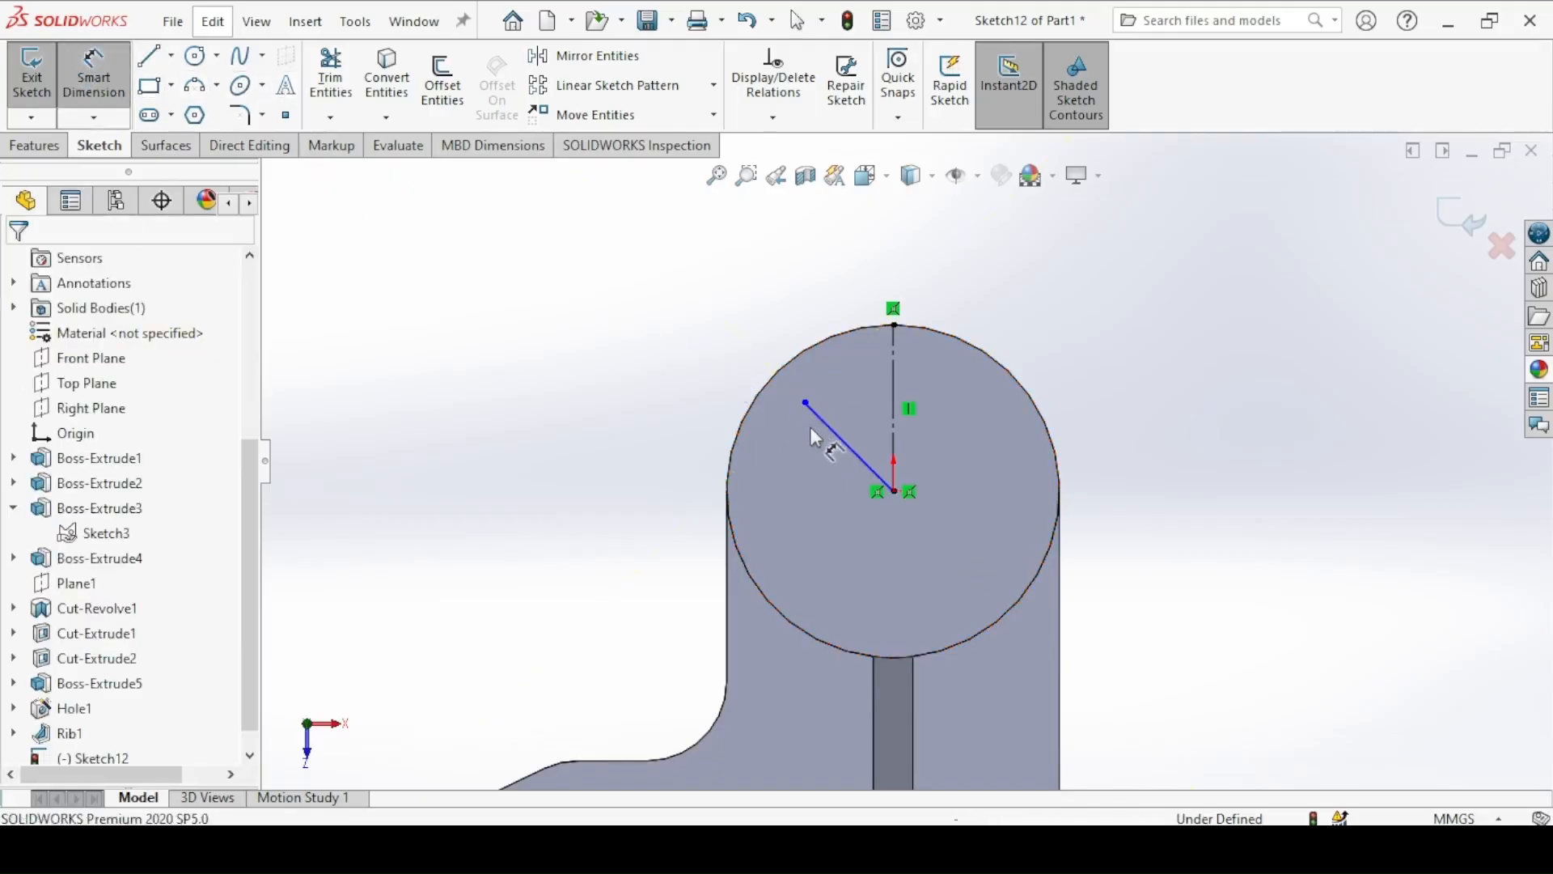
{"action": "left_click", "coordinate": [827, 426]}
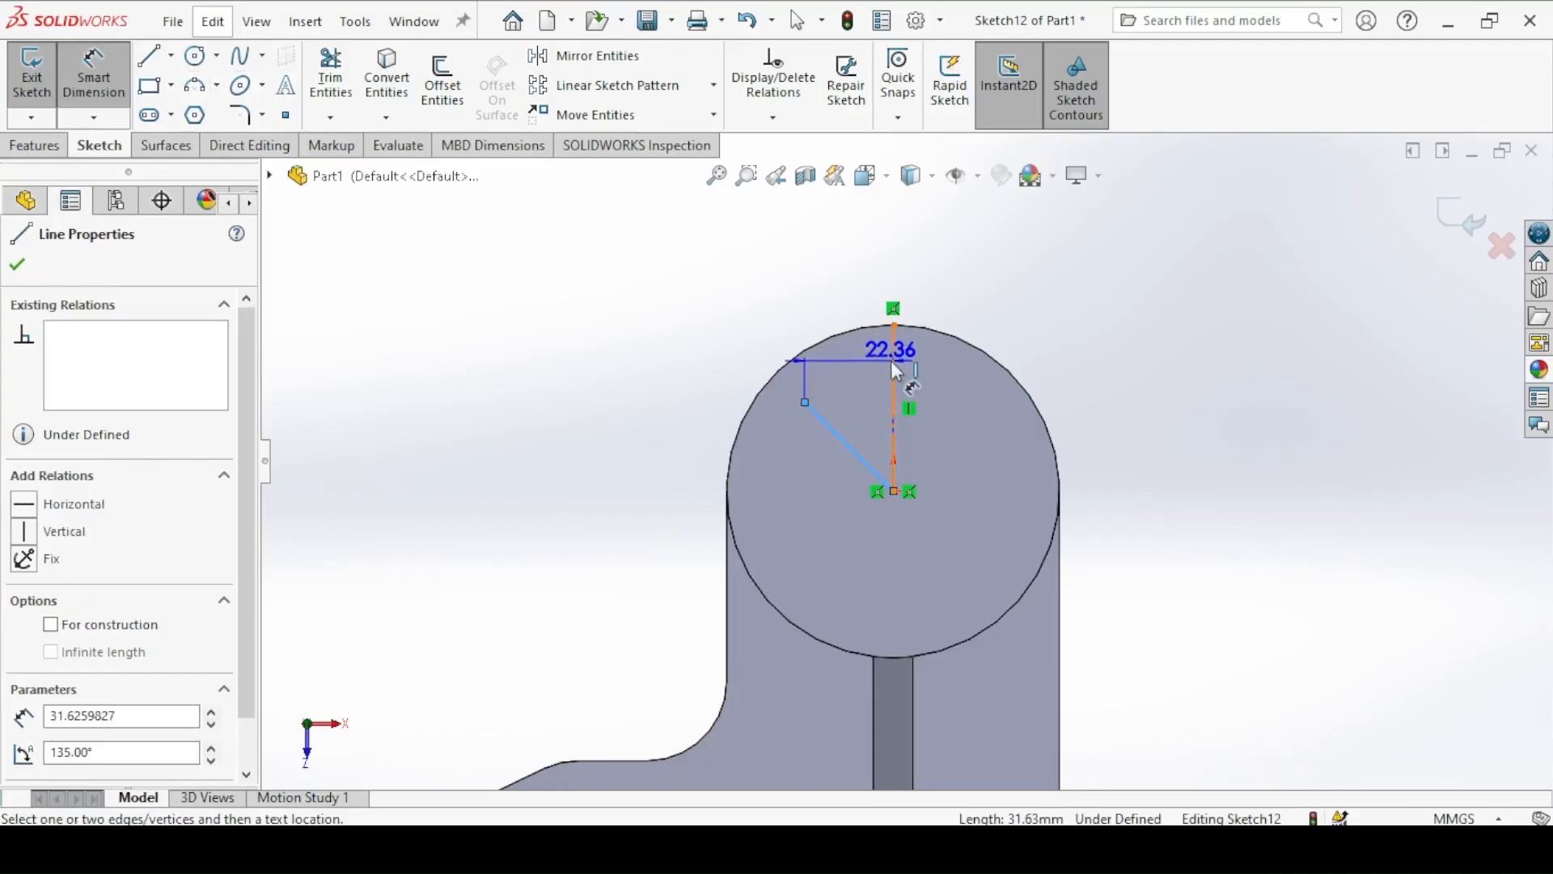
{"action": "left_click", "coordinate": [896, 371]}
{"action": "left_click", "coordinate": [768, 271]}
{"action": "type", "text": "30"}
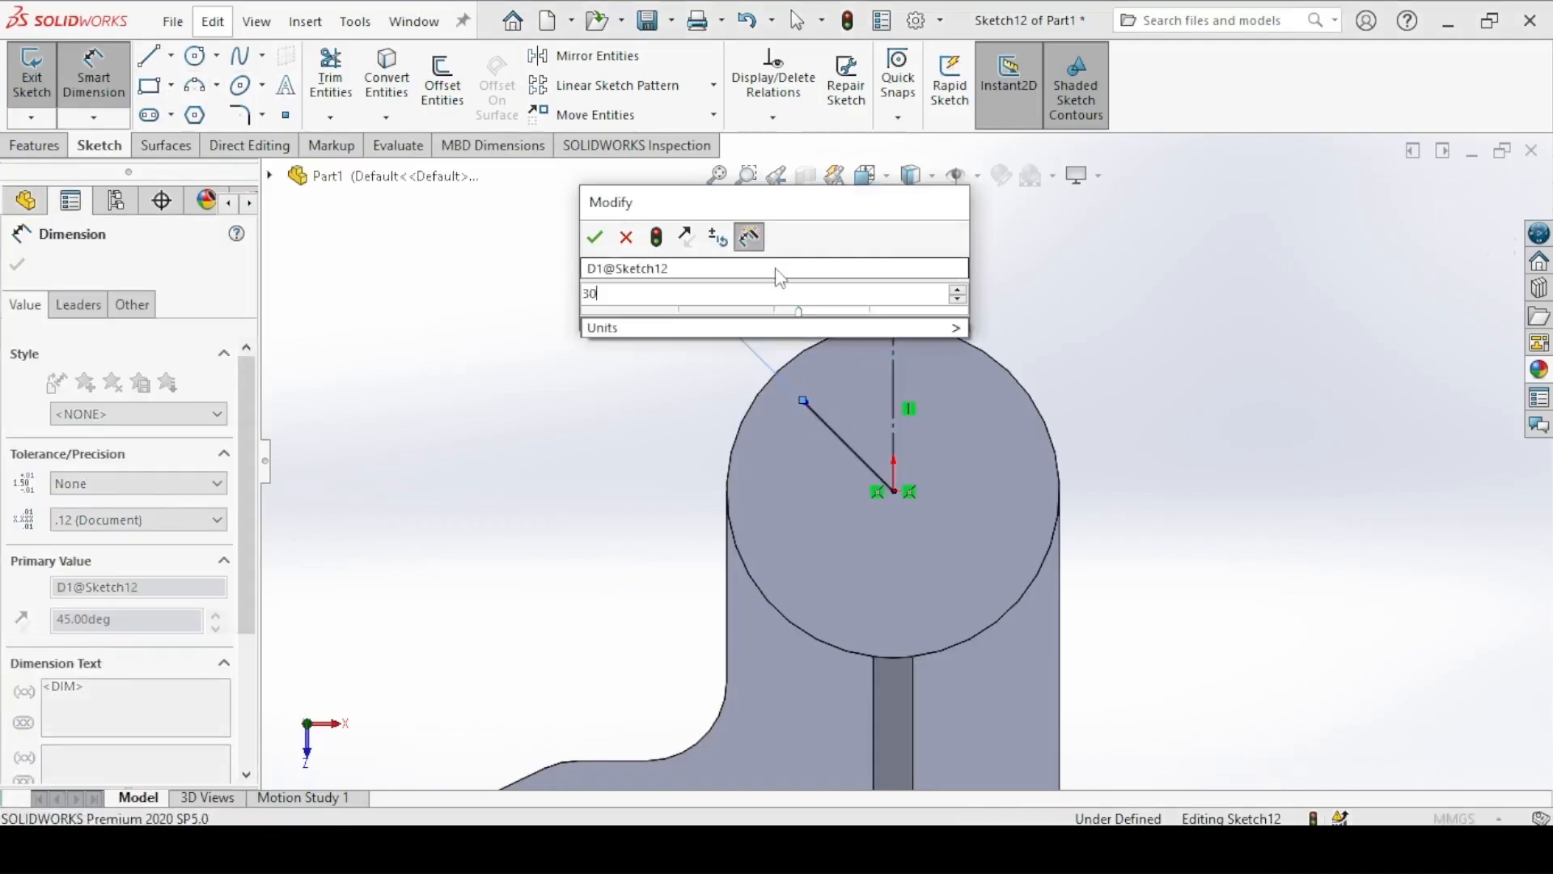
{"action": "key", "text": "Return"}
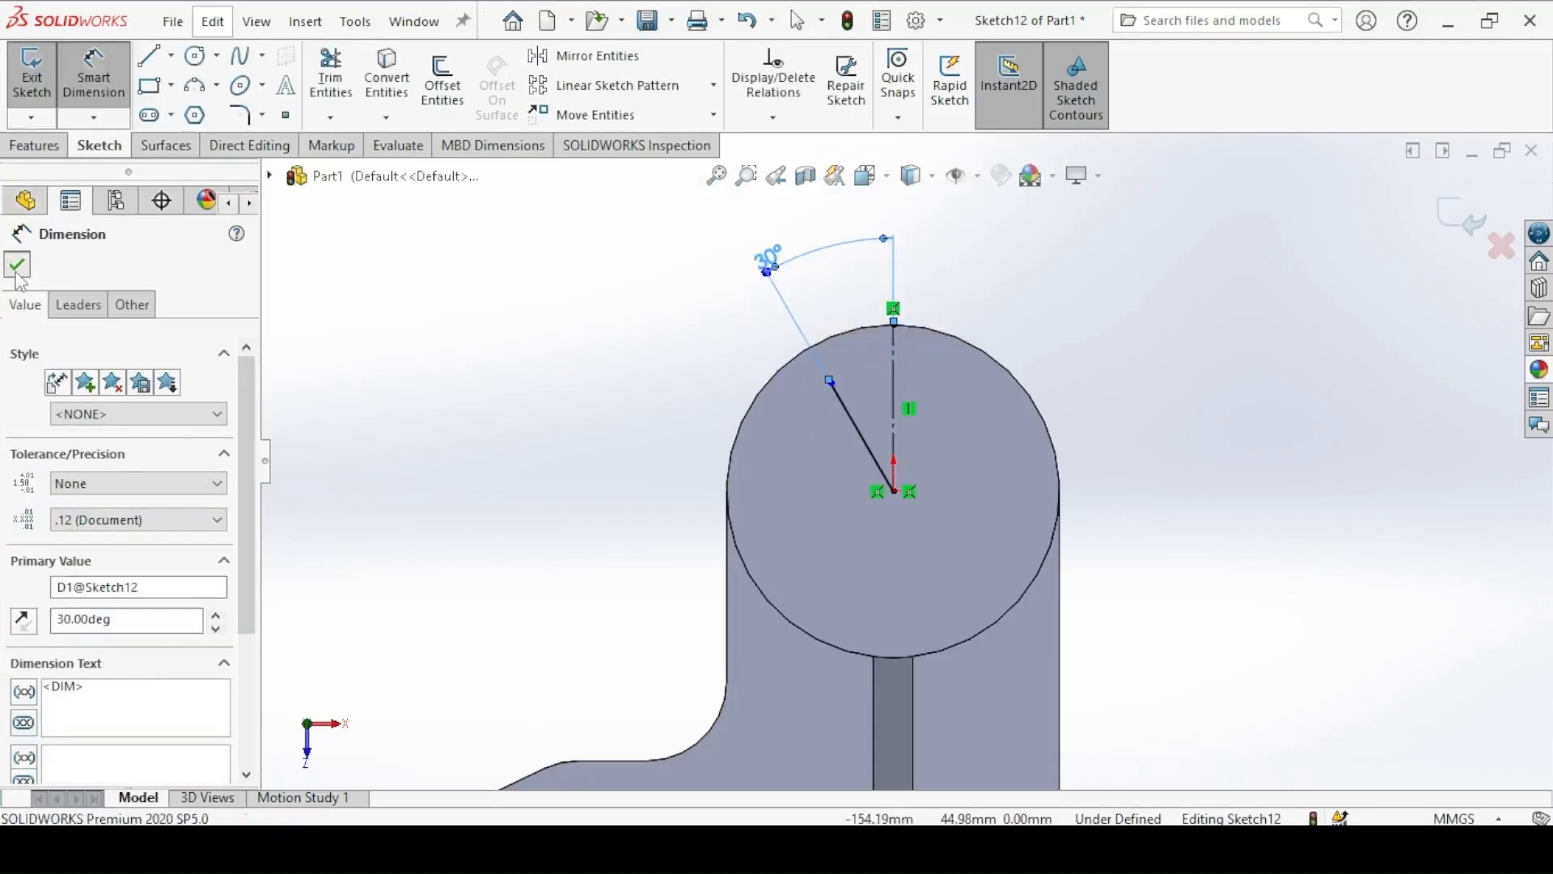
{"action": "left_click", "coordinate": [17, 265]}
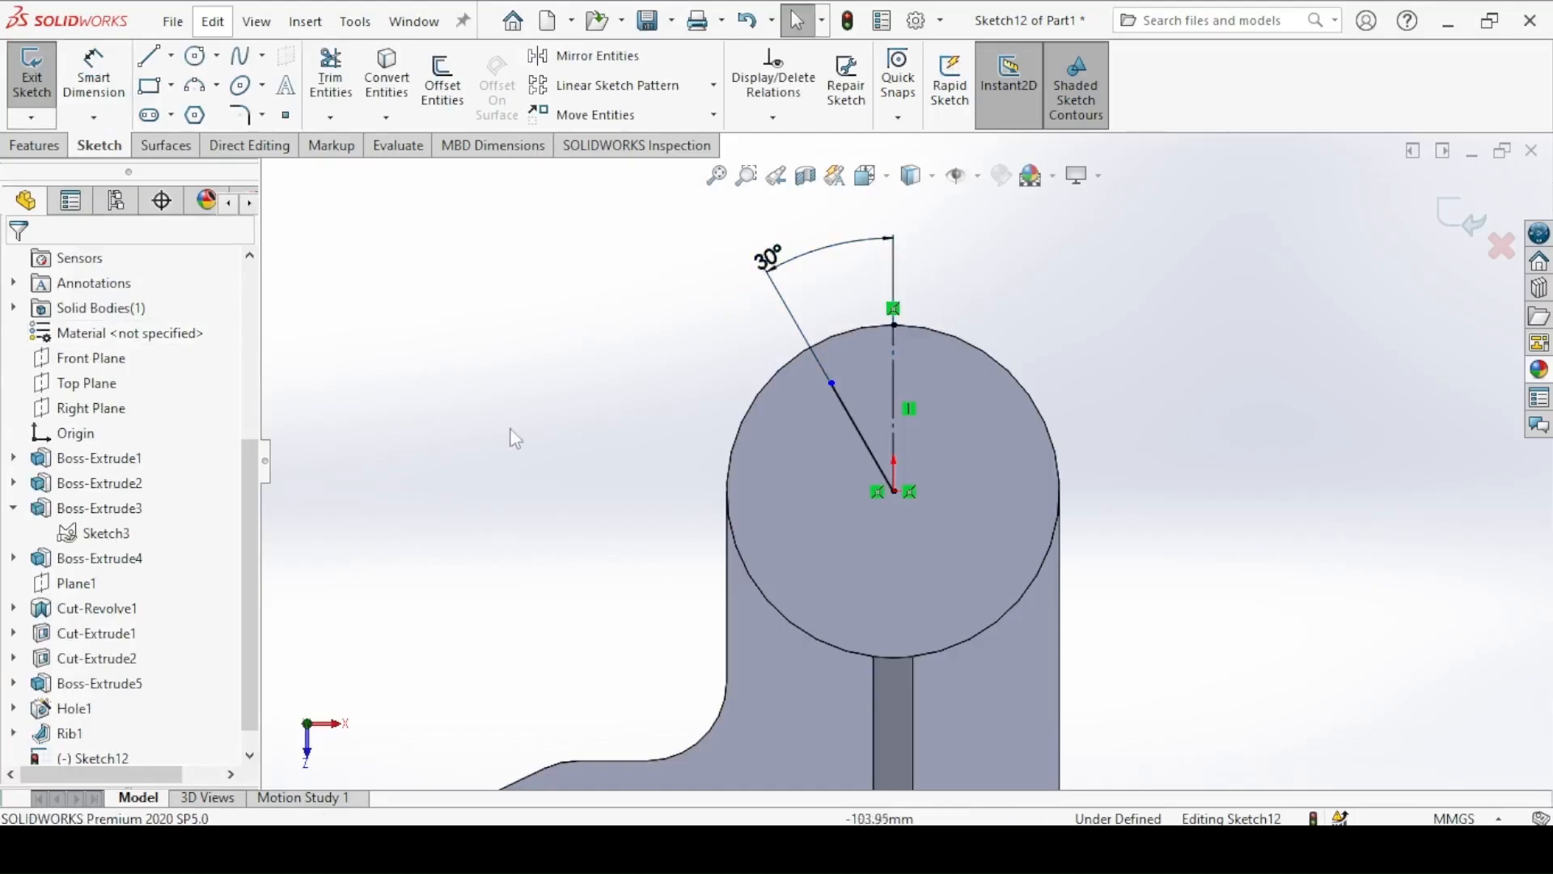
Step: Mirror the slanted line about the vertical centreline, keeping the original
{"action": "left_click", "coordinate": [584, 55]}
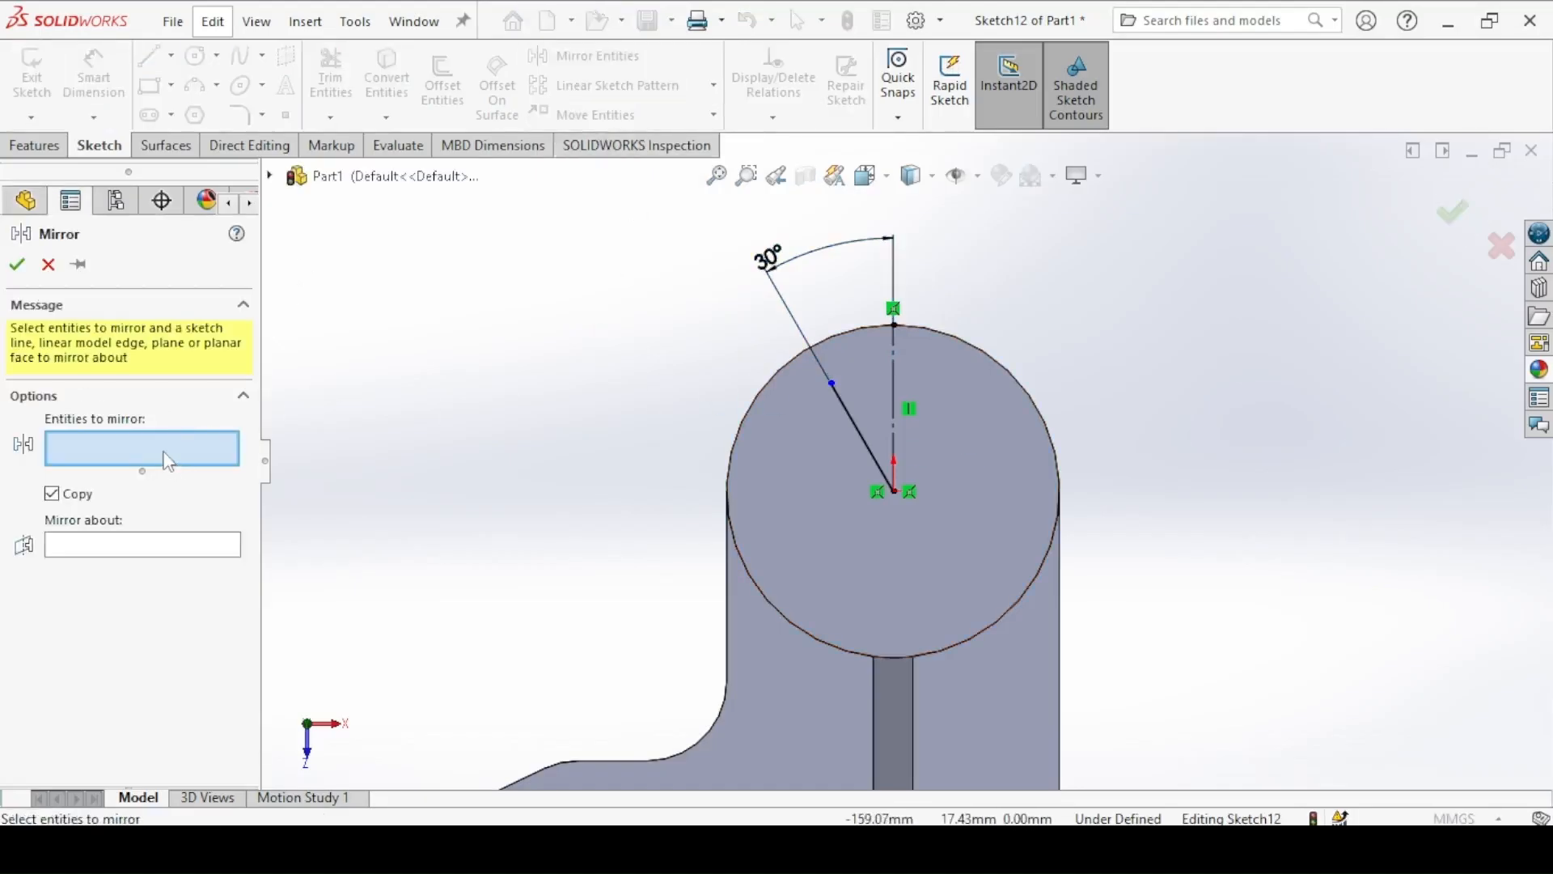
{"action": "left_click", "coordinate": [847, 406]}
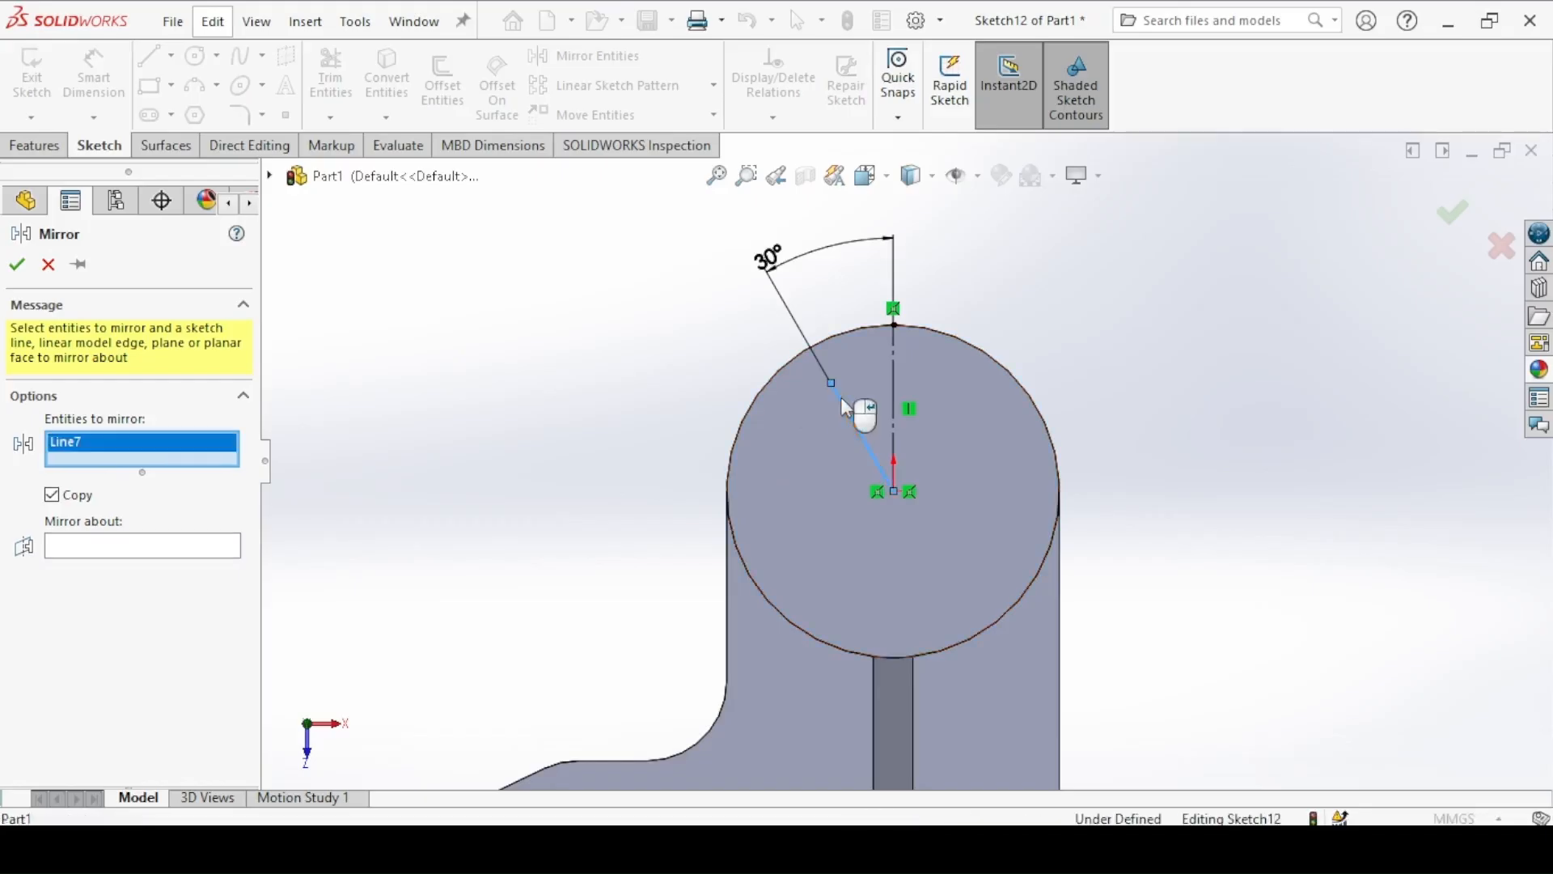
{"action": "left_click", "coordinate": [180, 551]}
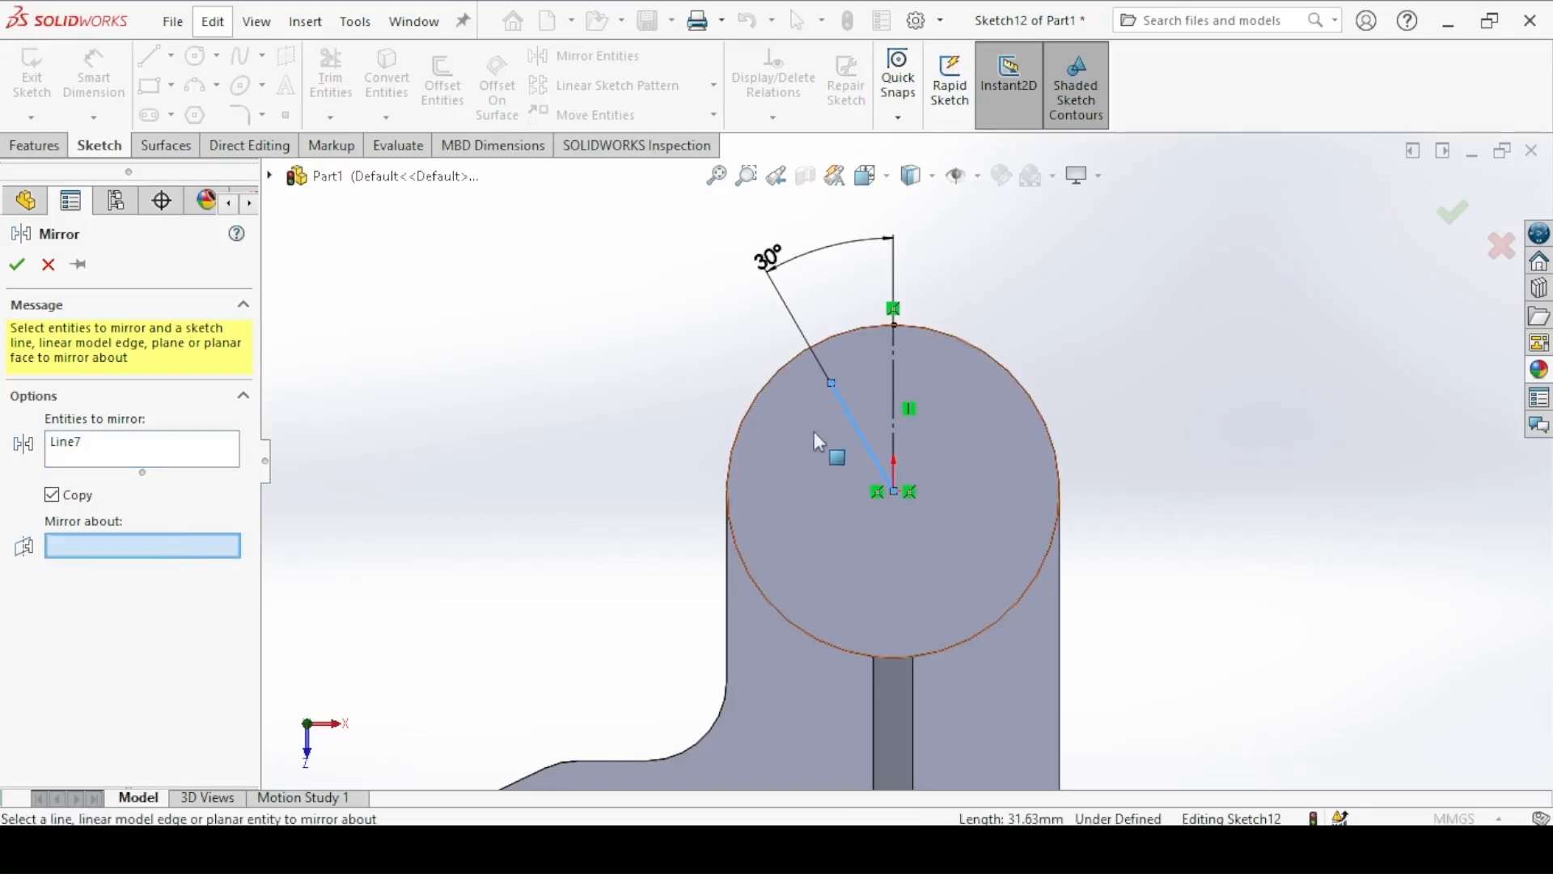
{"action": "left_click", "coordinate": [893, 356]}
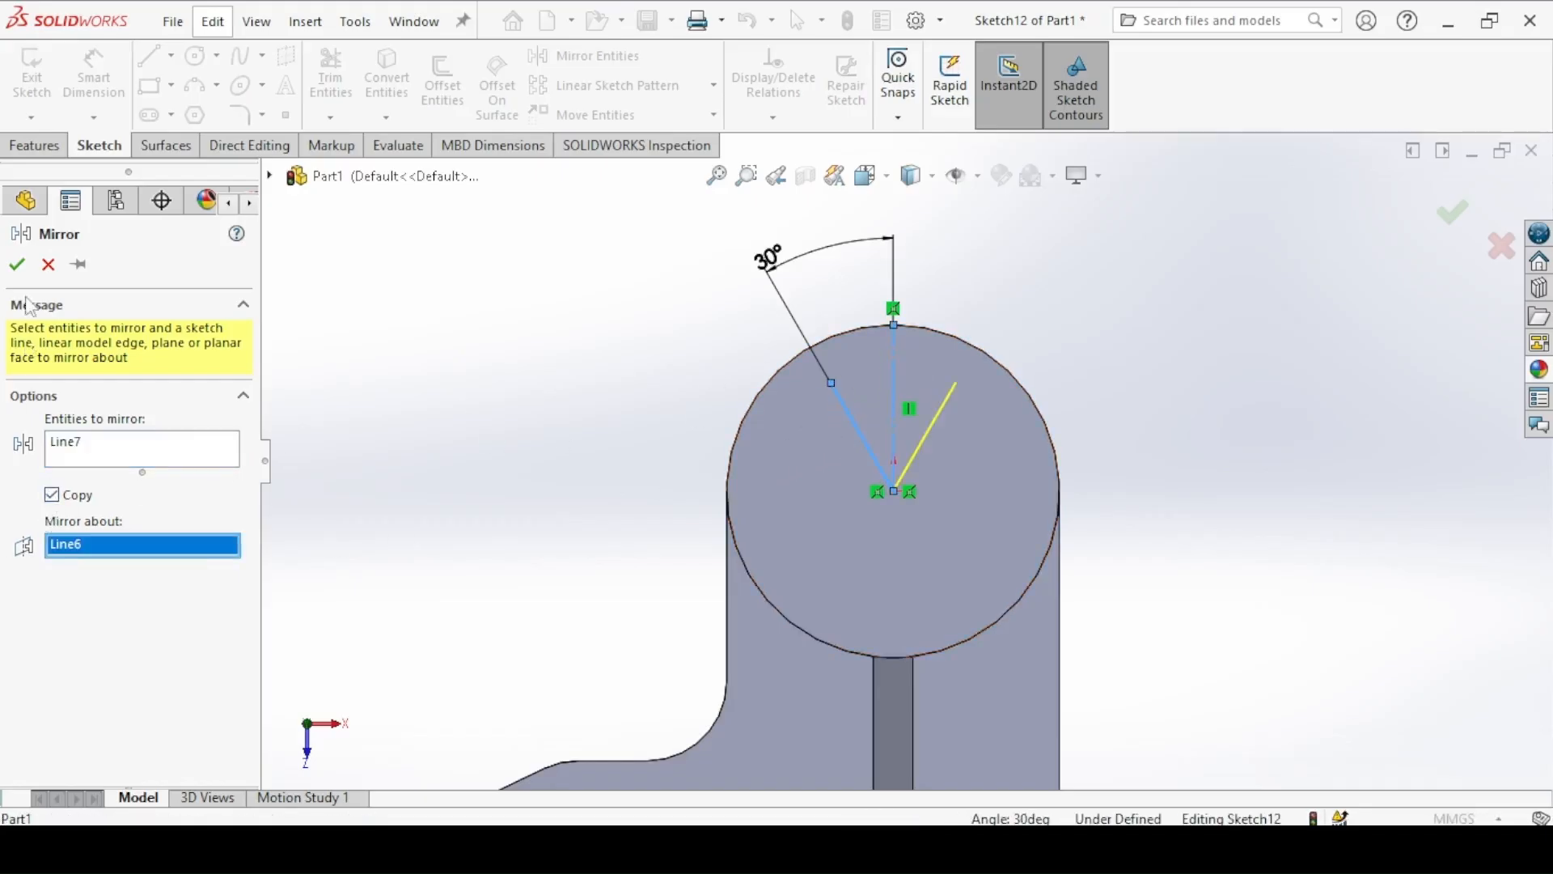
{"action": "left_click", "coordinate": [17, 264]}
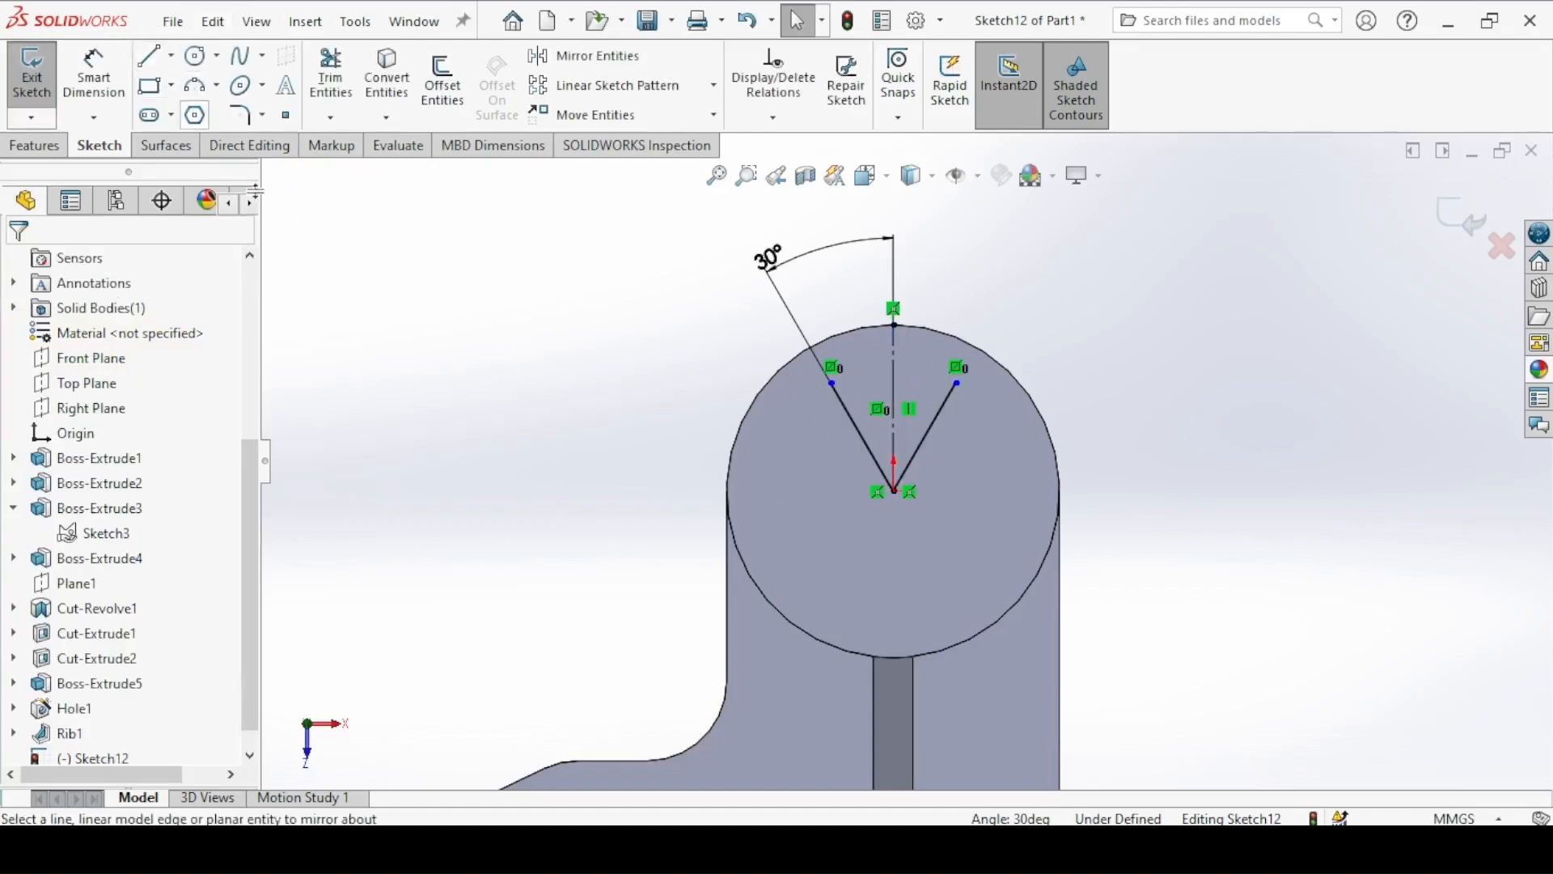
Step: Check the slot's radii in the drawing and join the slanted lines' outer ends with a centerpoint arc about the cylinder's centre
{"action": "left_click", "coordinate": [749, 848]}
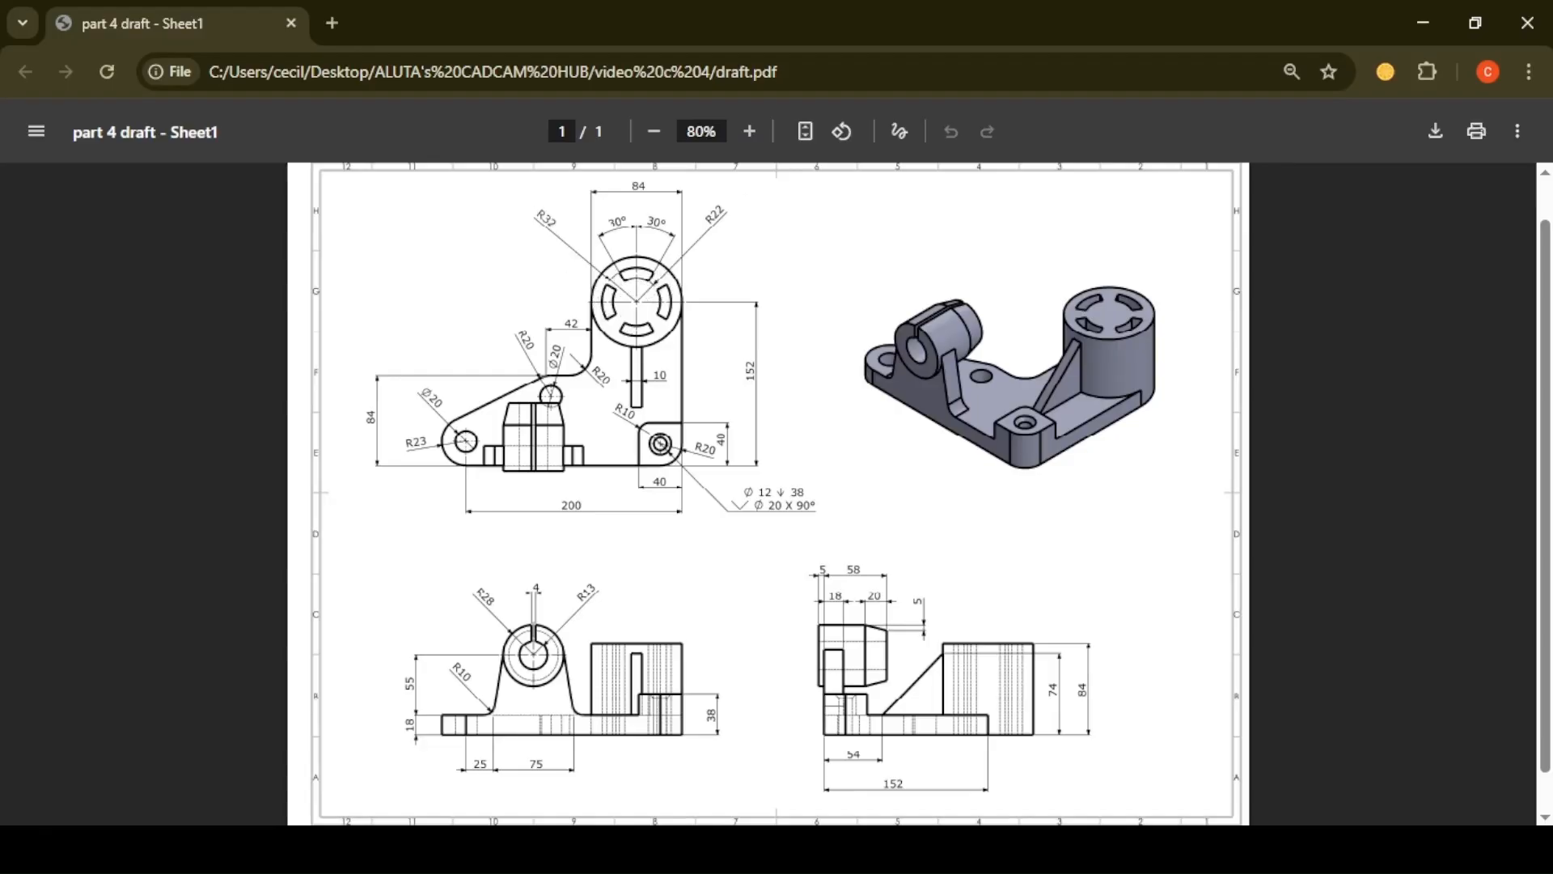
{"action": "left_click", "coordinate": [749, 848]}
{"action": "left_click", "coordinate": [203, 87]}
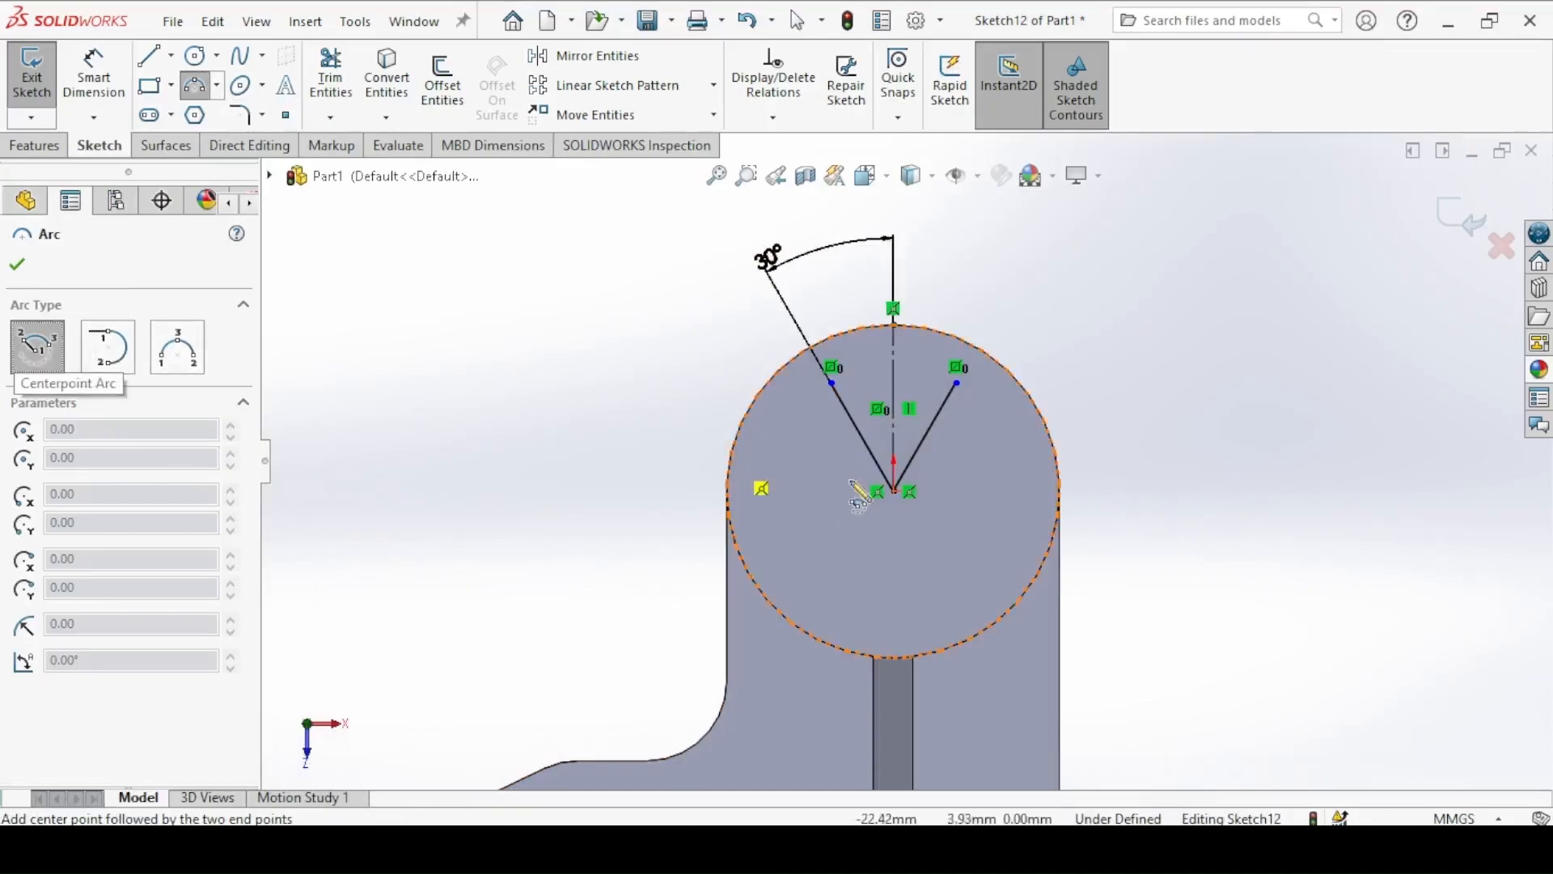
{"action": "left_click", "coordinate": [895, 491]}
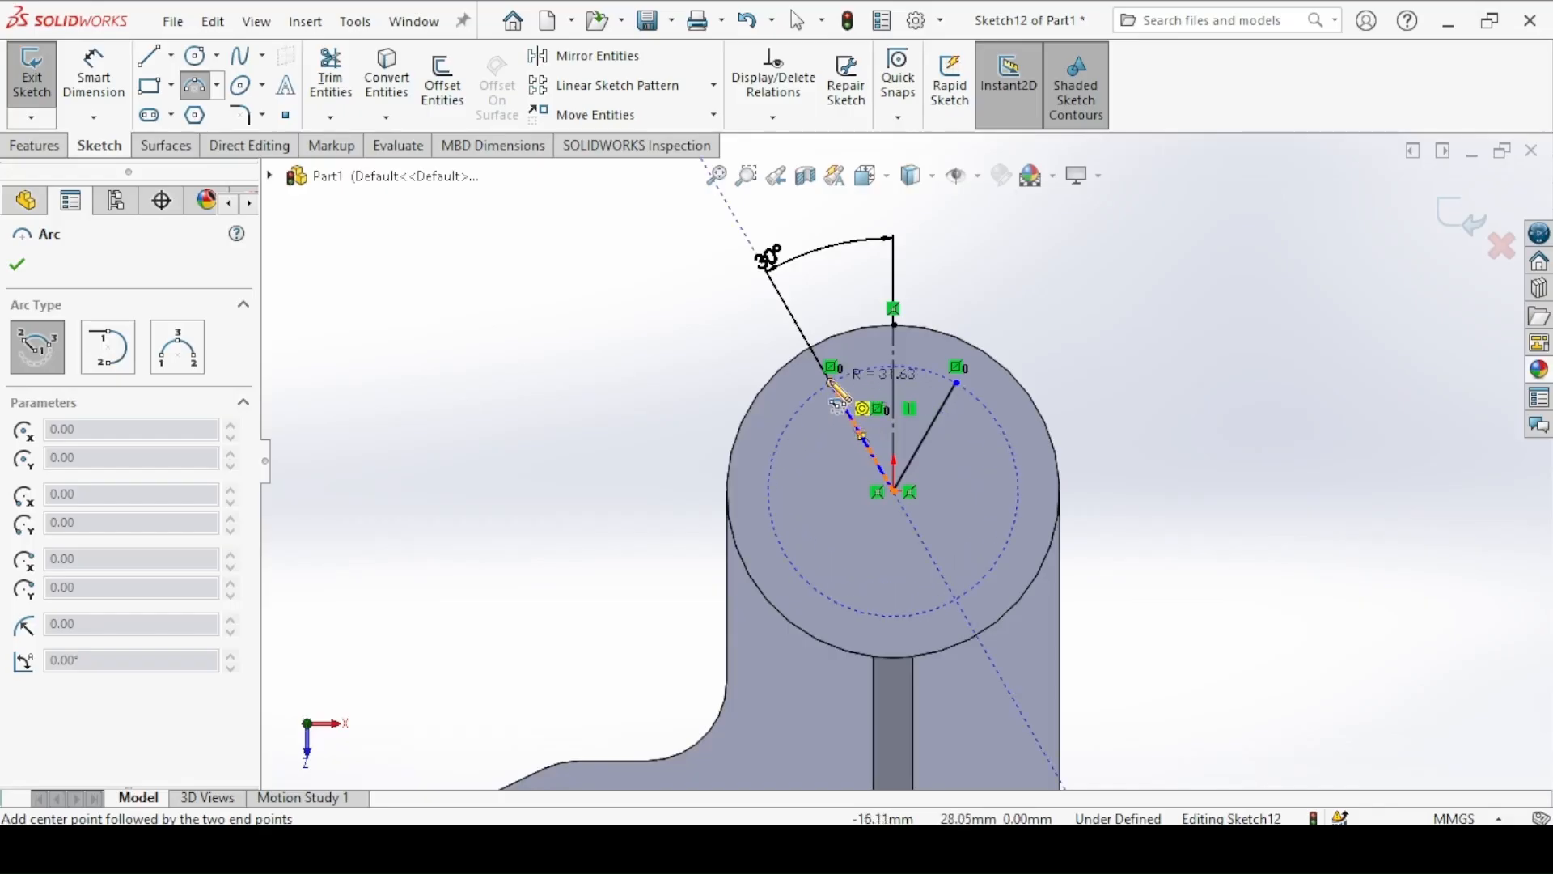
{"action": "left_click", "coordinate": [833, 381]}
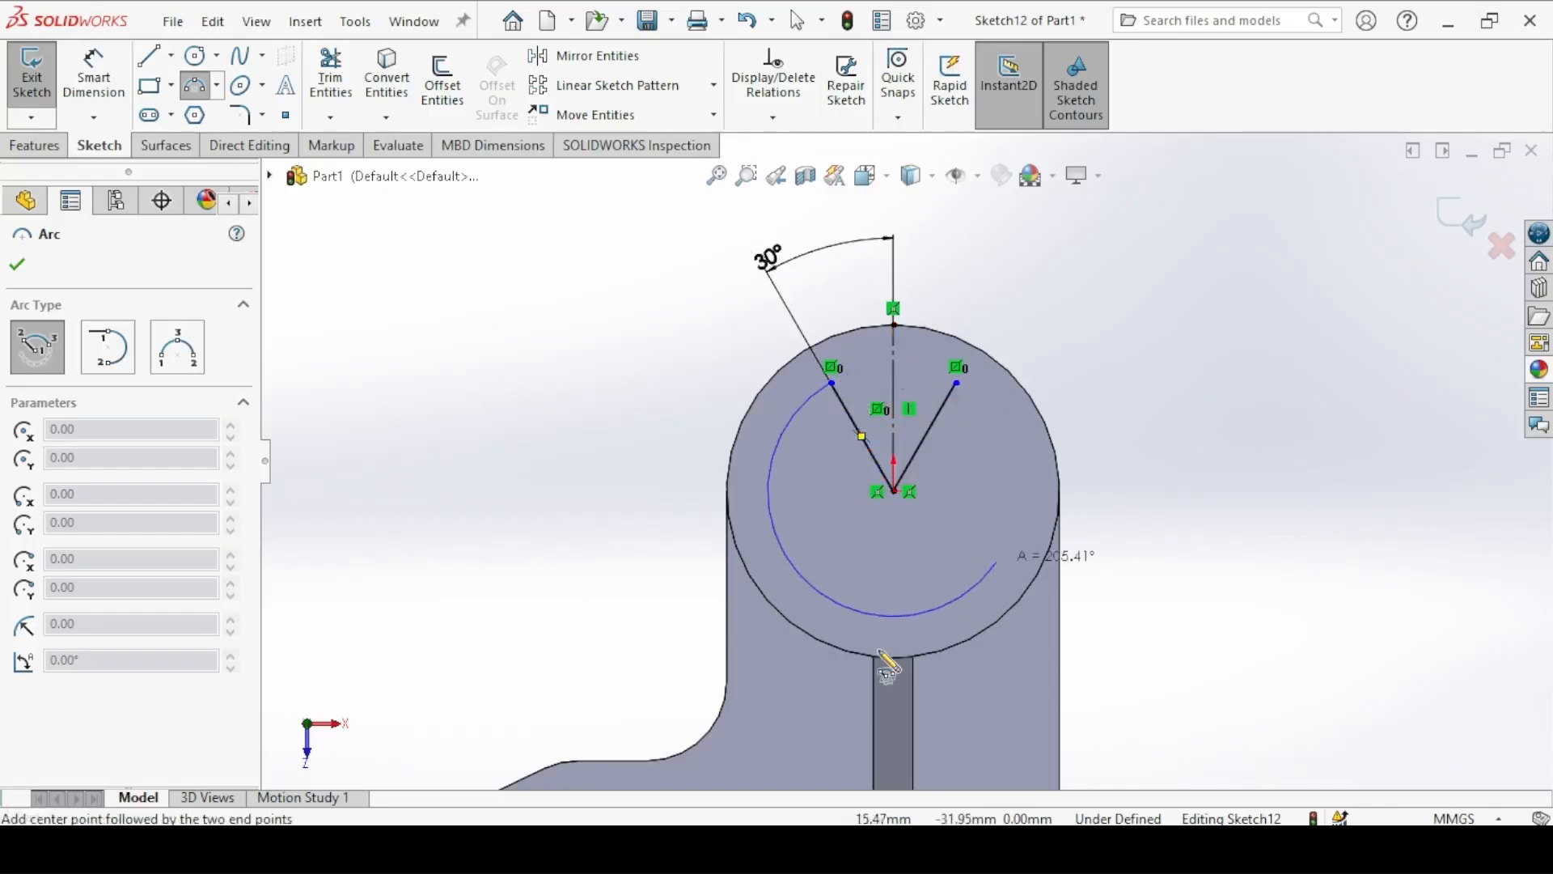
{"action": "left_click", "coordinate": [958, 383]}
{"action": "key", "text": "Escape"}
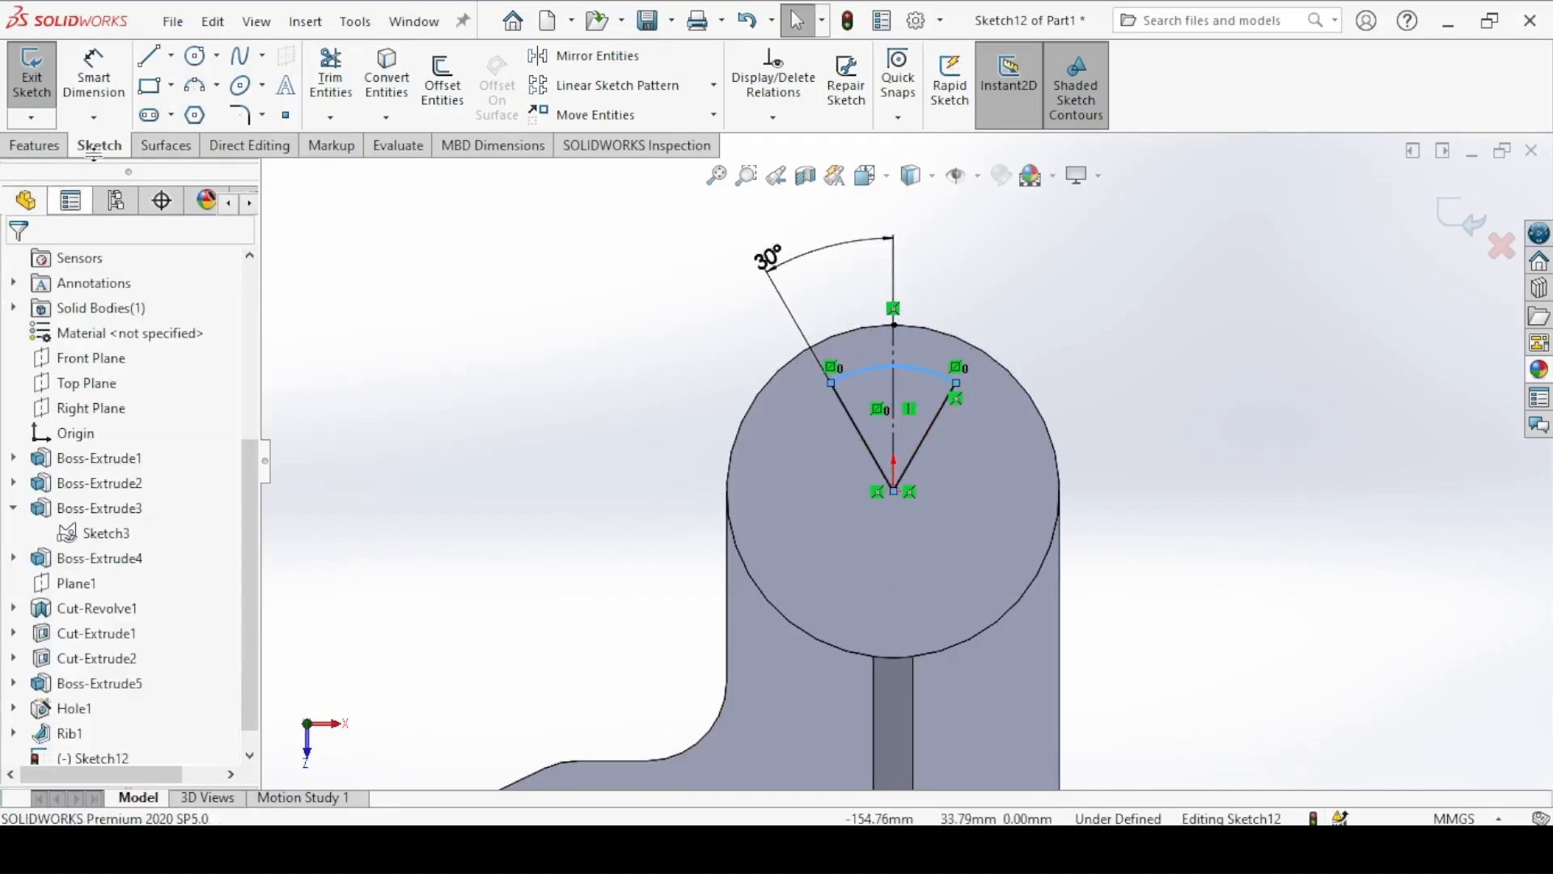
Step: Dimension the outer arc's radius as 32 mm
{"action": "left_click", "coordinate": [94, 77]}
{"action": "left_click", "coordinate": [879, 377]}
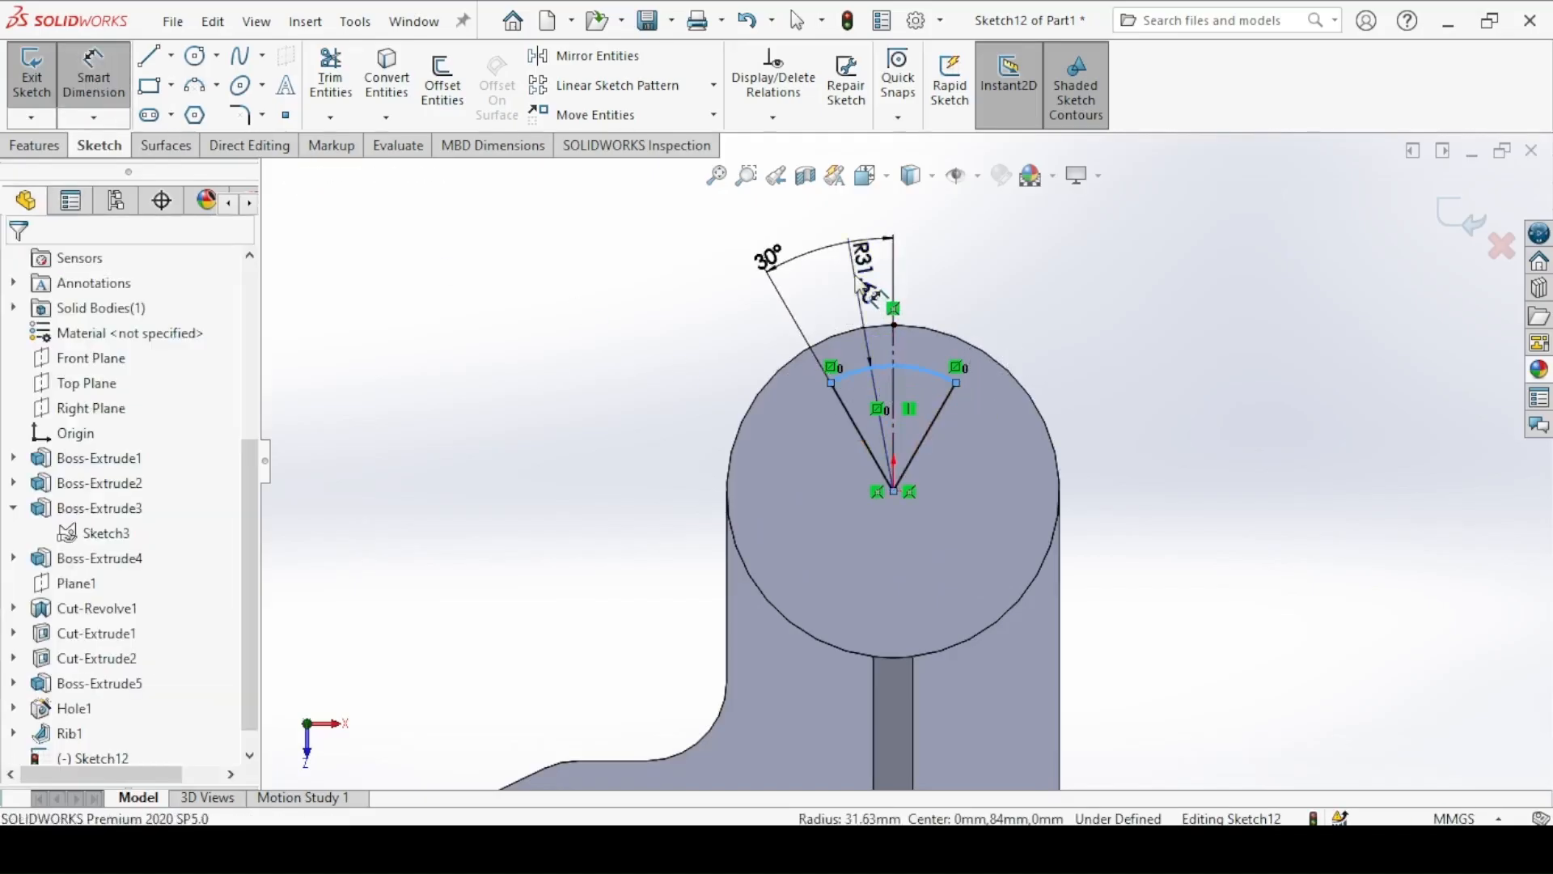
{"action": "left_click", "coordinate": [864, 288]}
{"action": "type", "text": "32"}
{"action": "key", "text": "Return"}
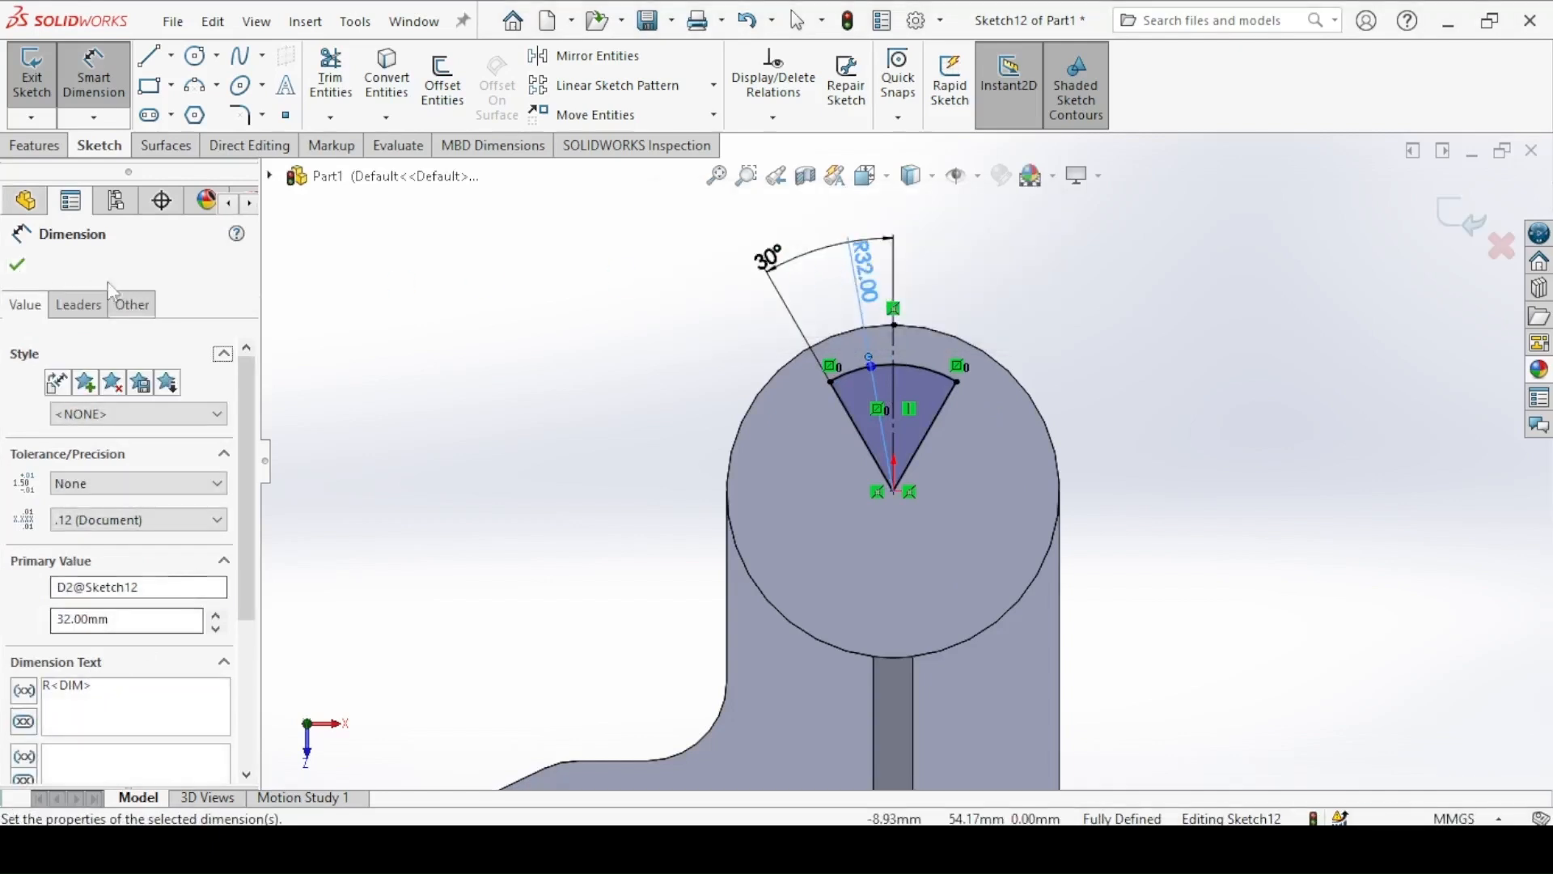
Step: Sketch an inner centerpoint arc between the two slanted lines, centred on the cylinder's centre and below the outer arc
{"action": "left_click", "coordinate": [194, 85]}
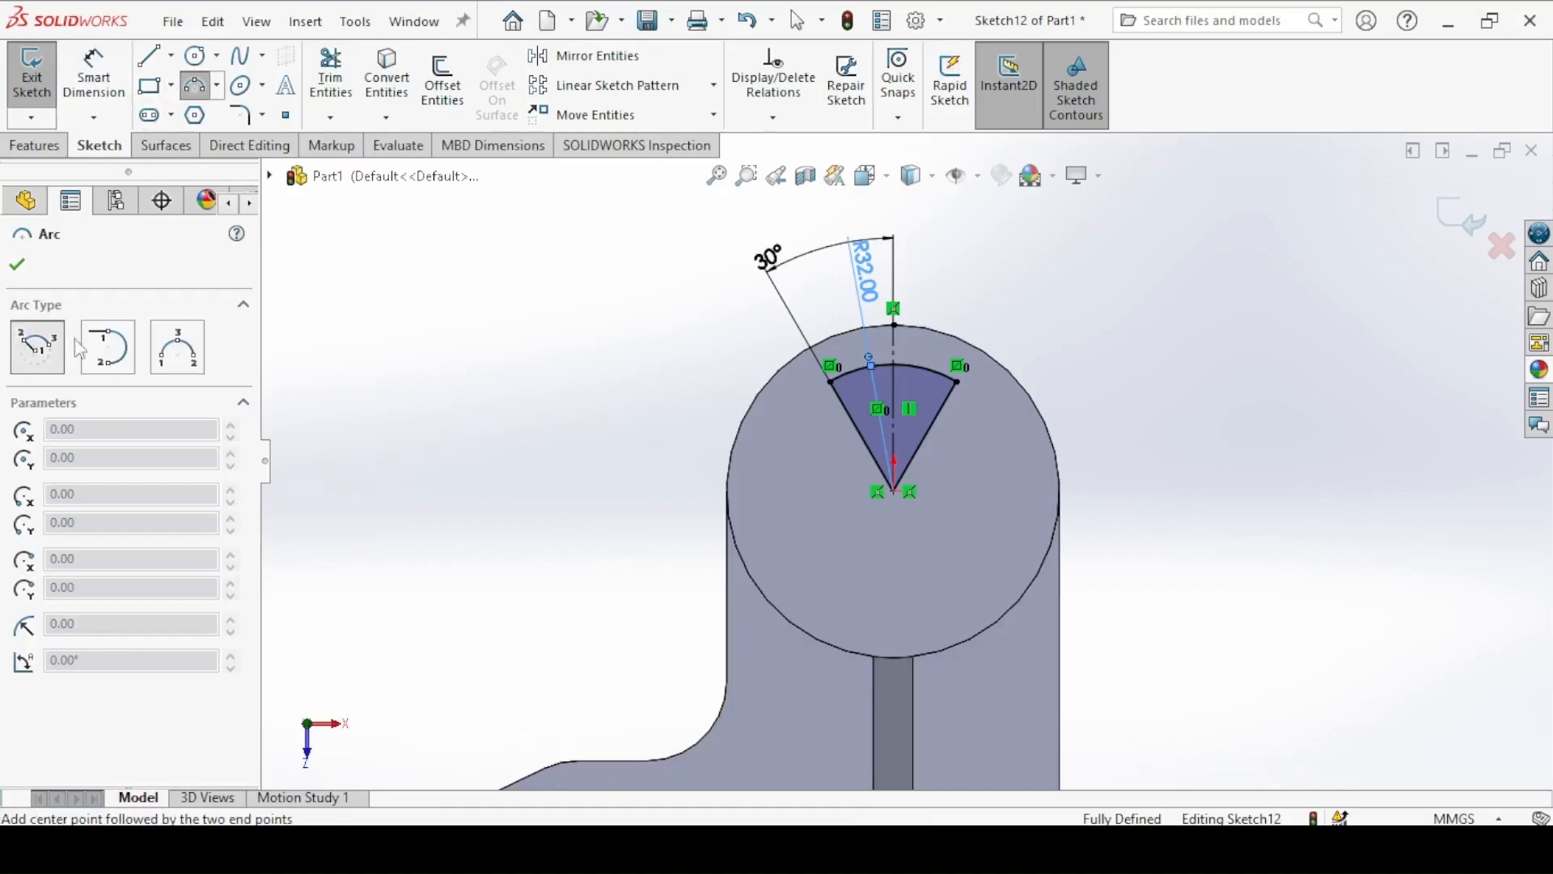
{"action": "left_click", "coordinate": [895, 493]}
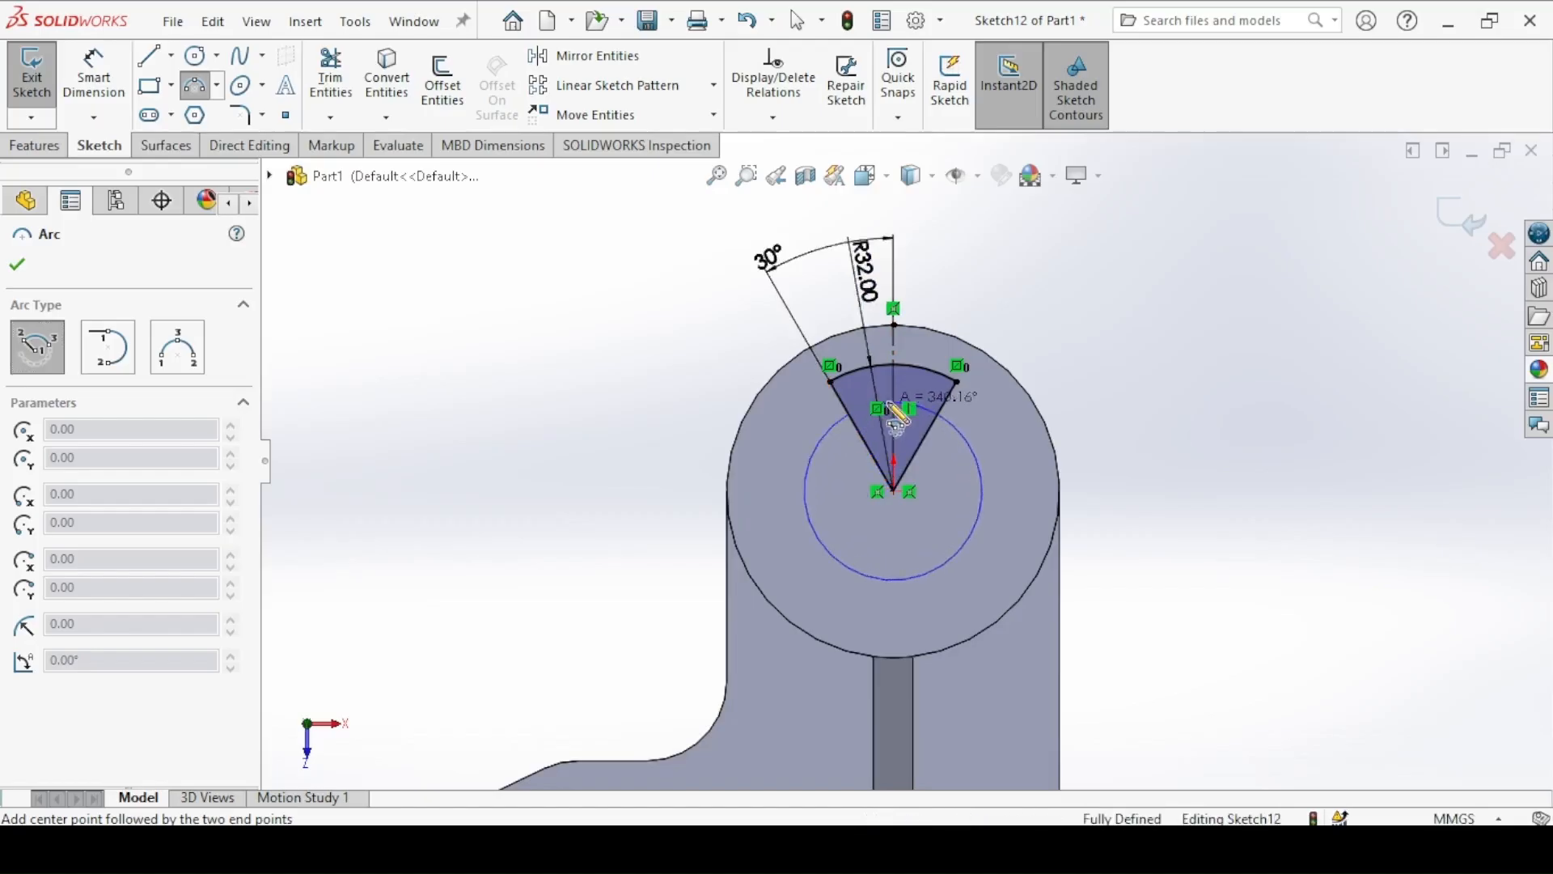
{"action": "left_click", "coordinate": [850, 414]}
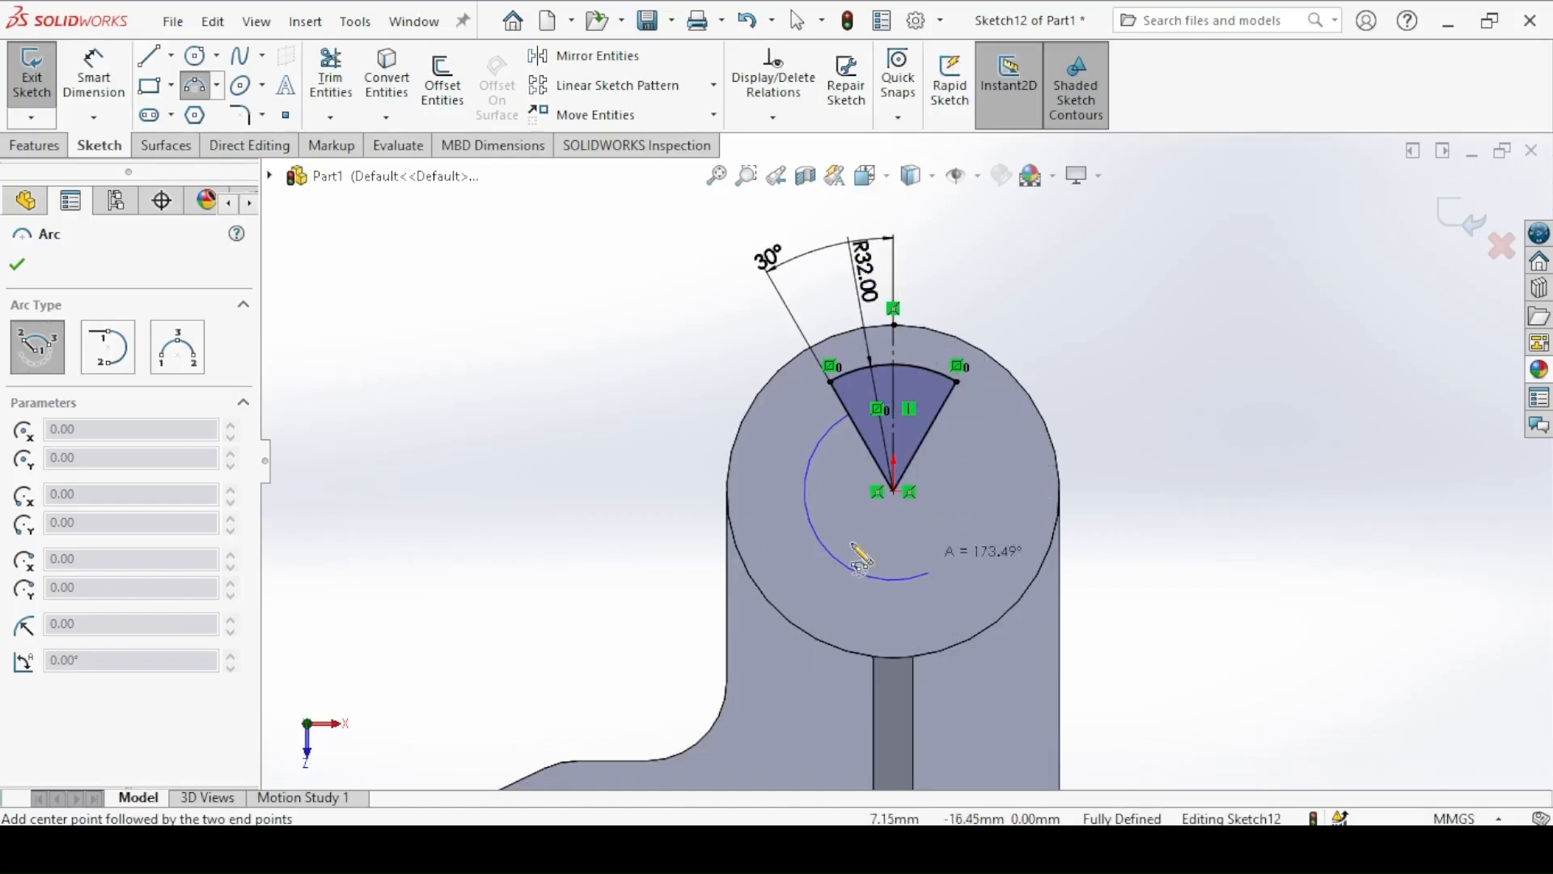
{"action": "left_click", "coordinate": [939, 415]}
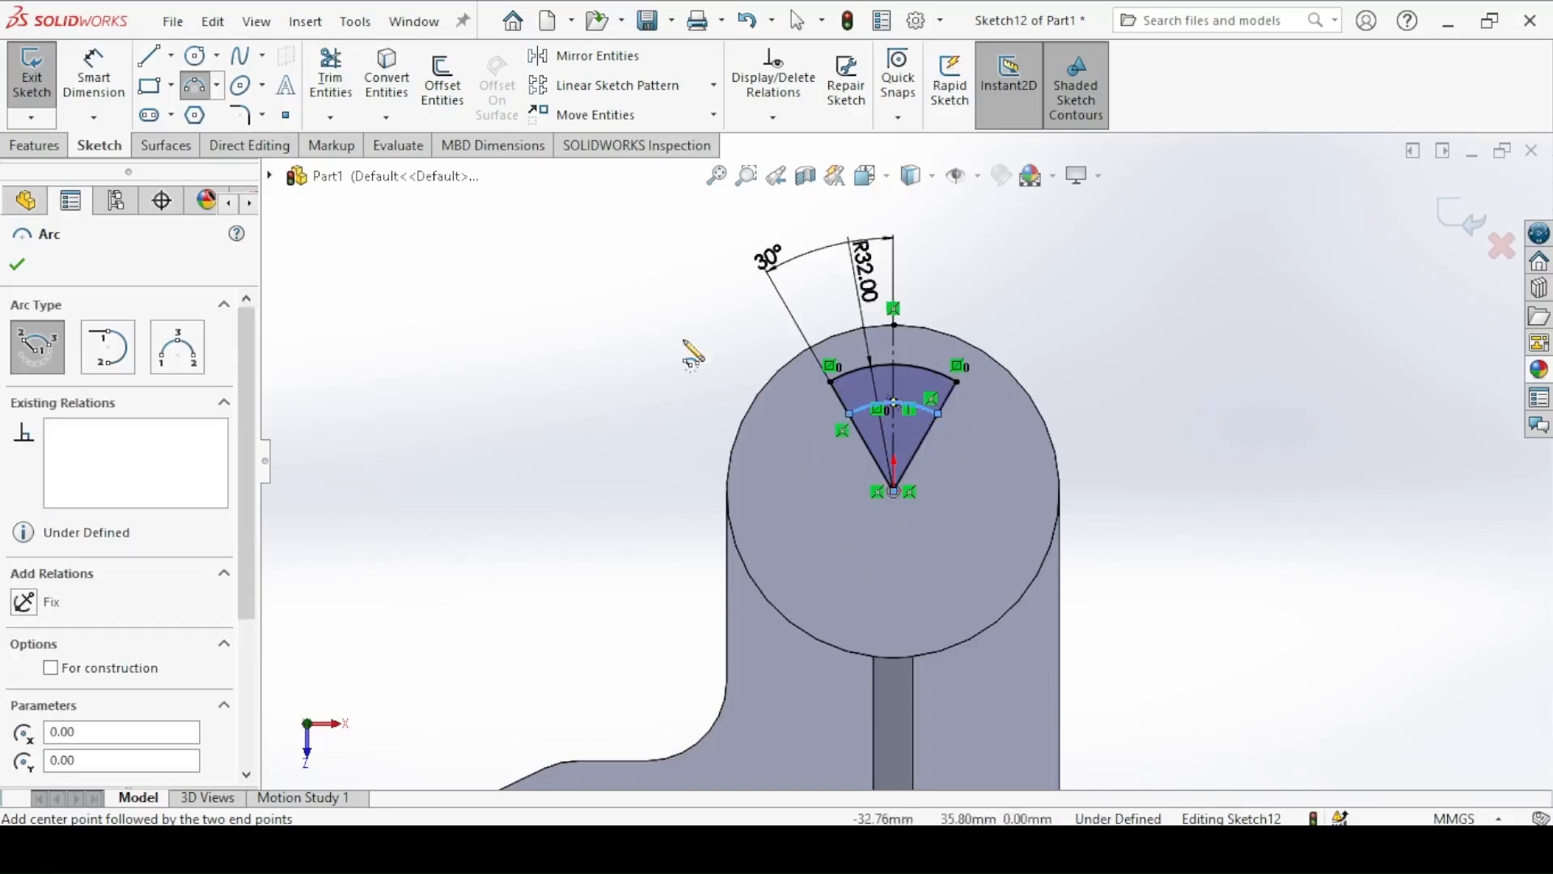
Step: Dimension the inner arc's radius as 22 mm
{"action": "left_click", "coordinate": [21, 264]}
{"action": "left_click", "coordinate": [94, 77]}
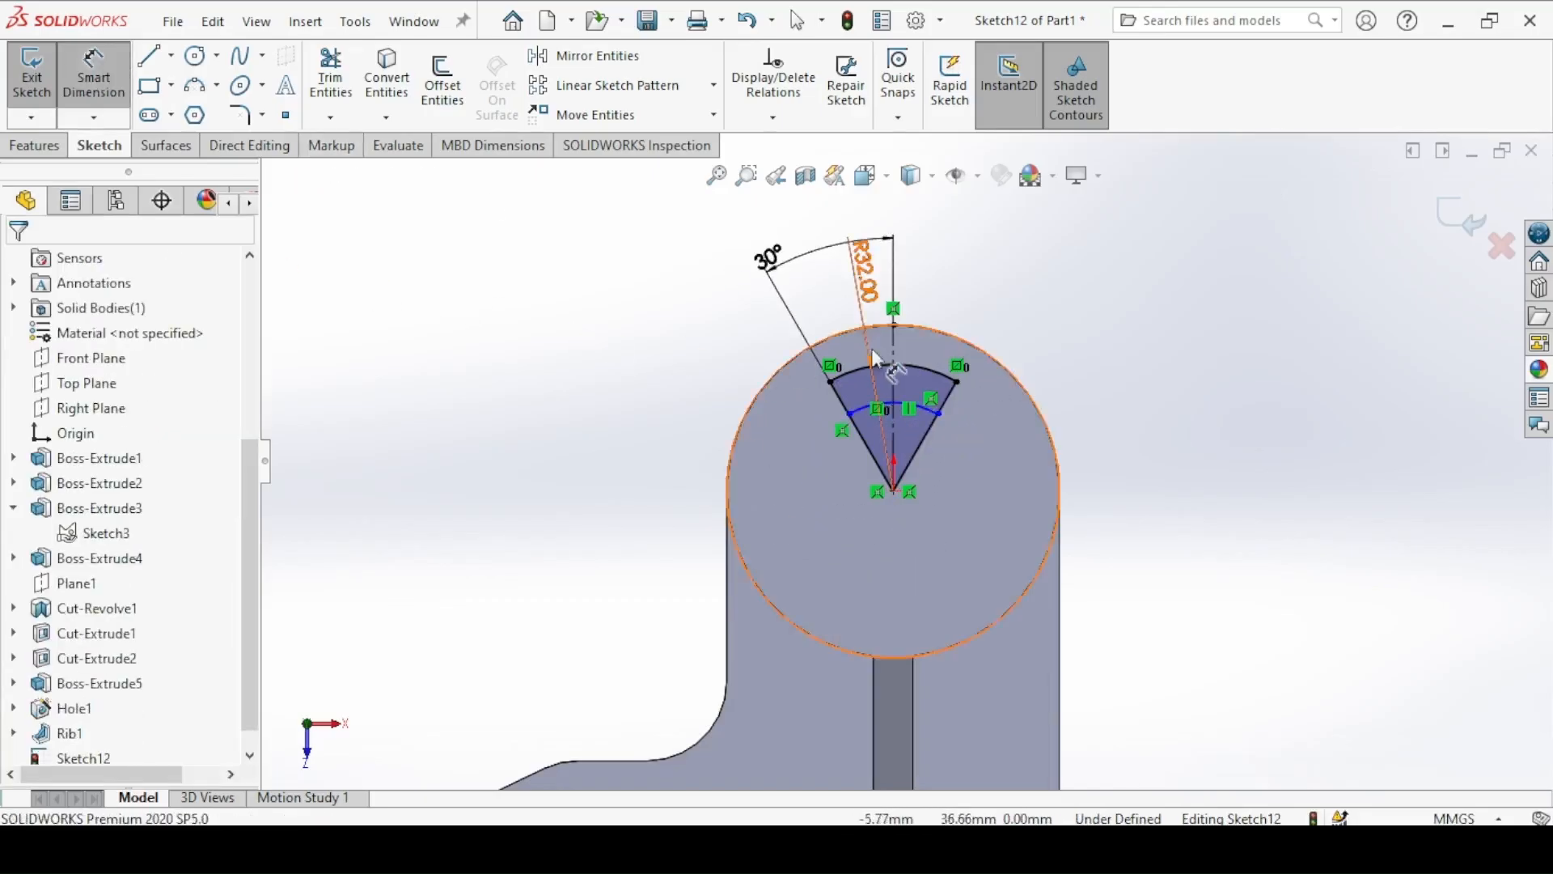
{"action": "left_click", "coordinate": [928, 417]}
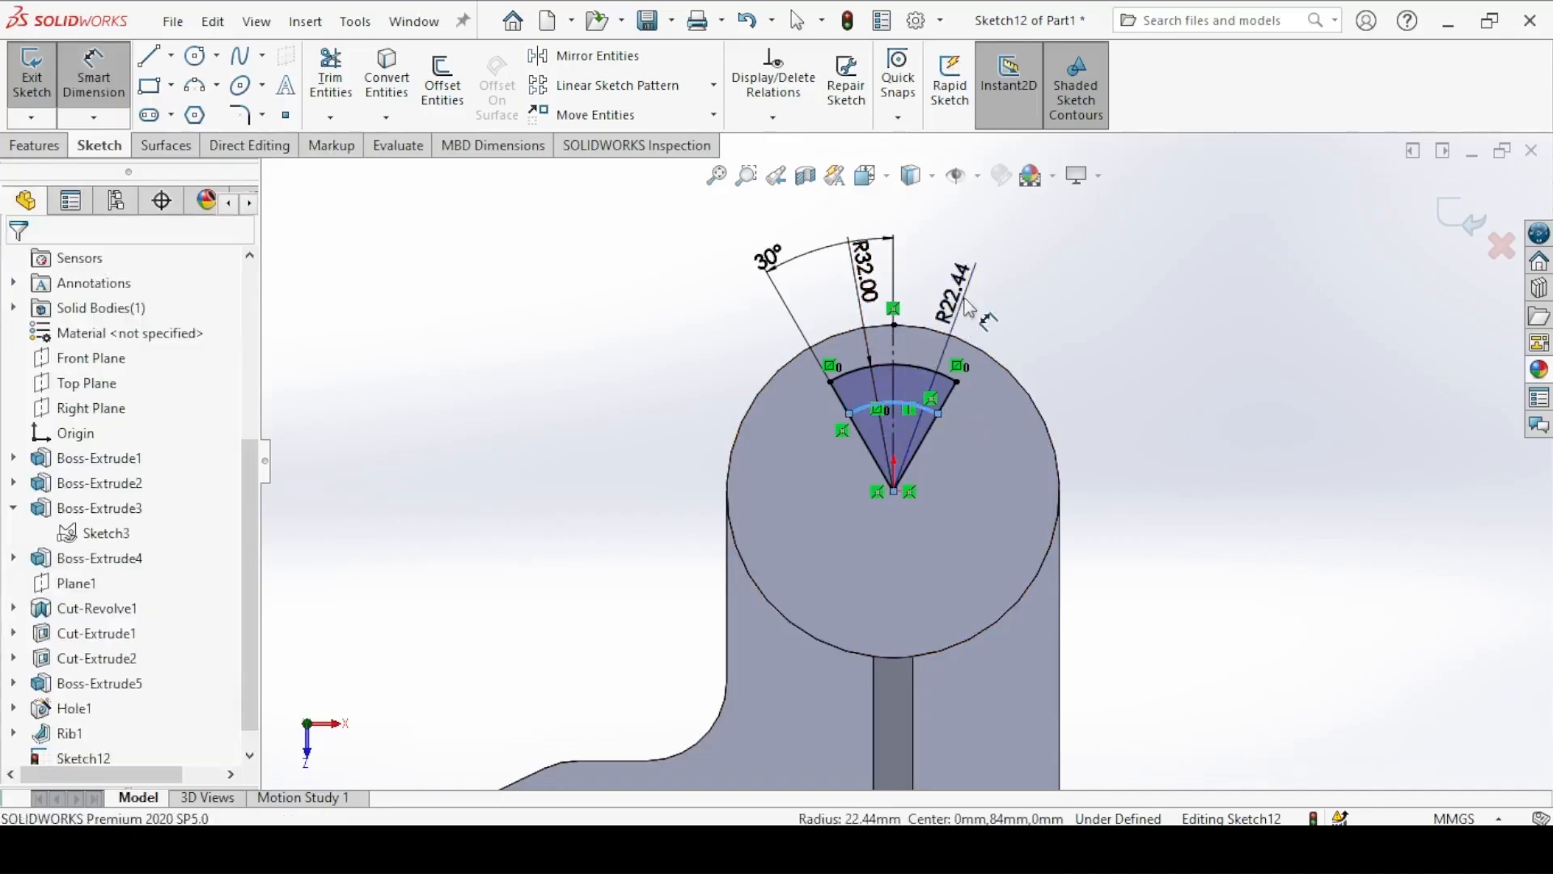
{"action": "left_click", "coordinate": [977, 311]}
{"action": "type", "text": "22"}
{"action": "key", "text": "Return"}
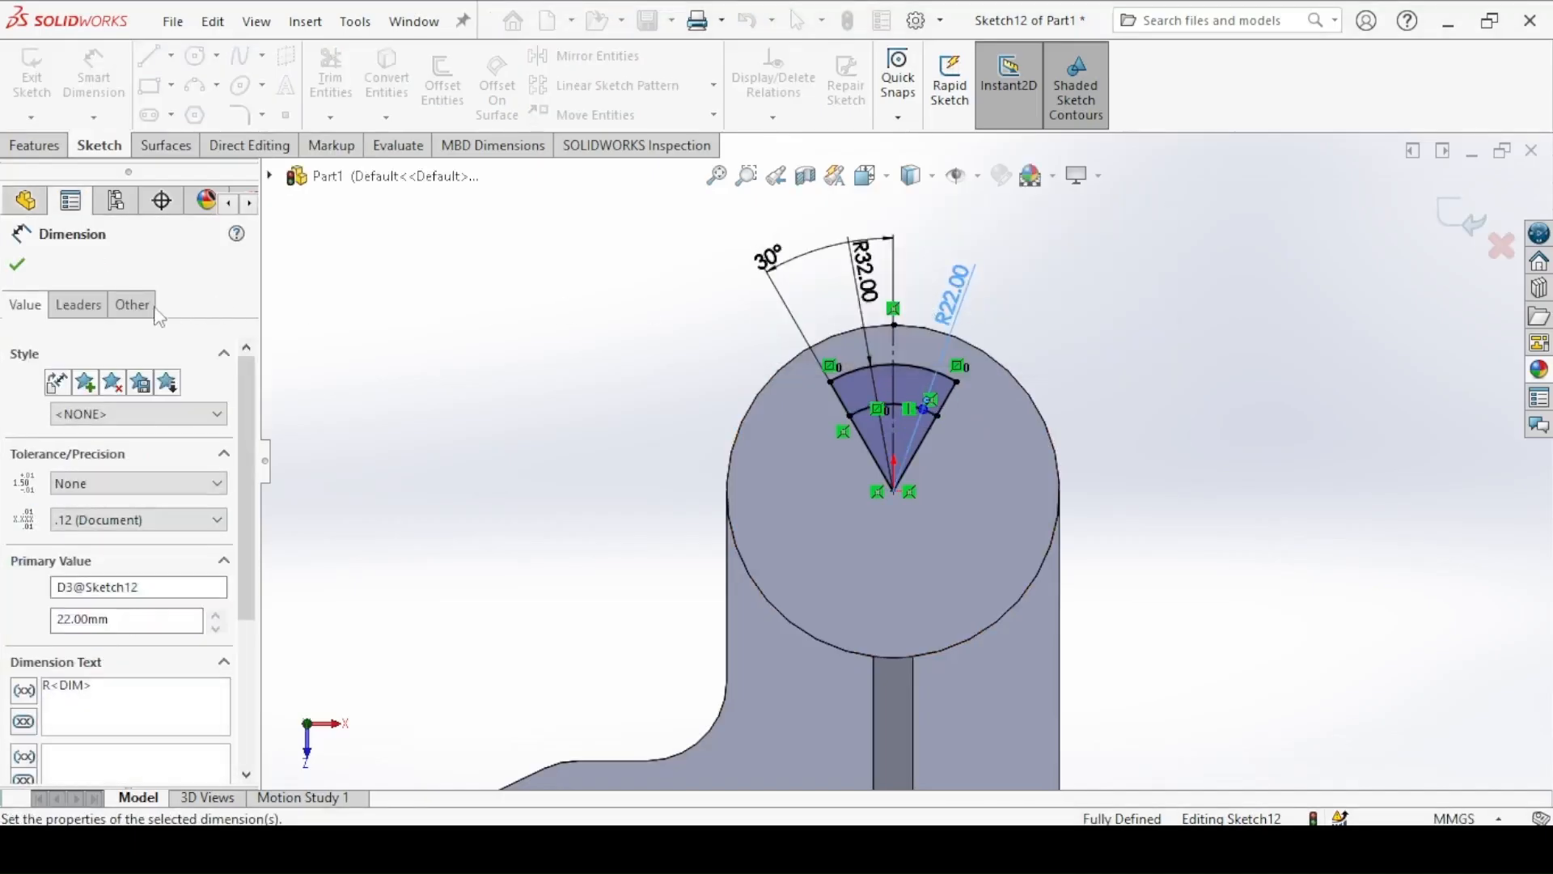
{"action": "key", "text": "Escape"}
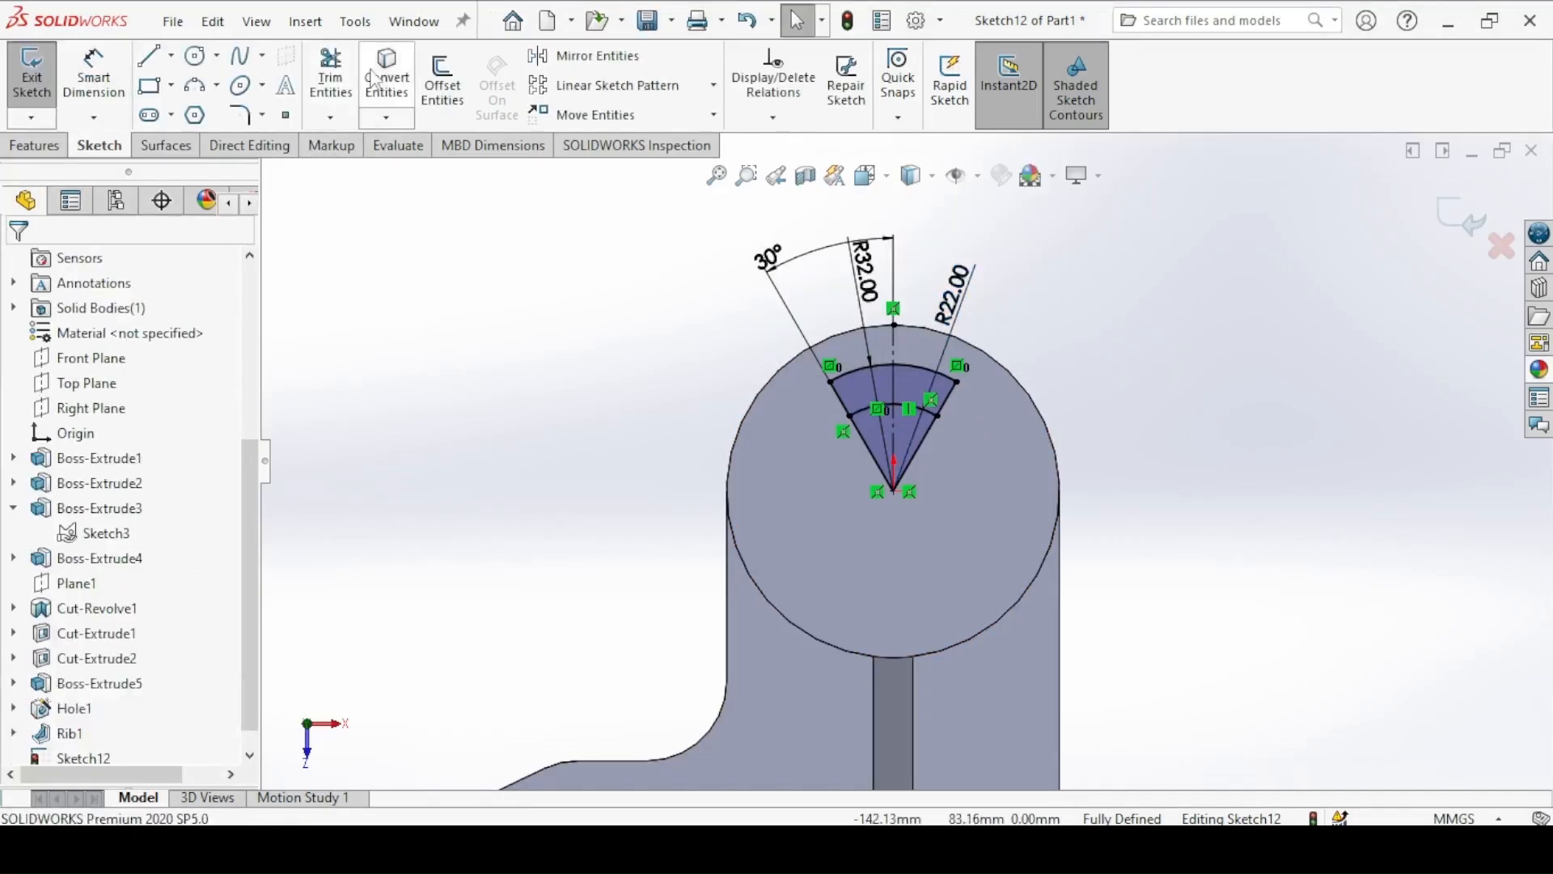
Step: Trim both slanted lines below the inner arc to closest, keeping trimmed entities as construction geometry and ignoring trimming of construction geometry
{"action": "left_click", "coordinate": [332, 76]}
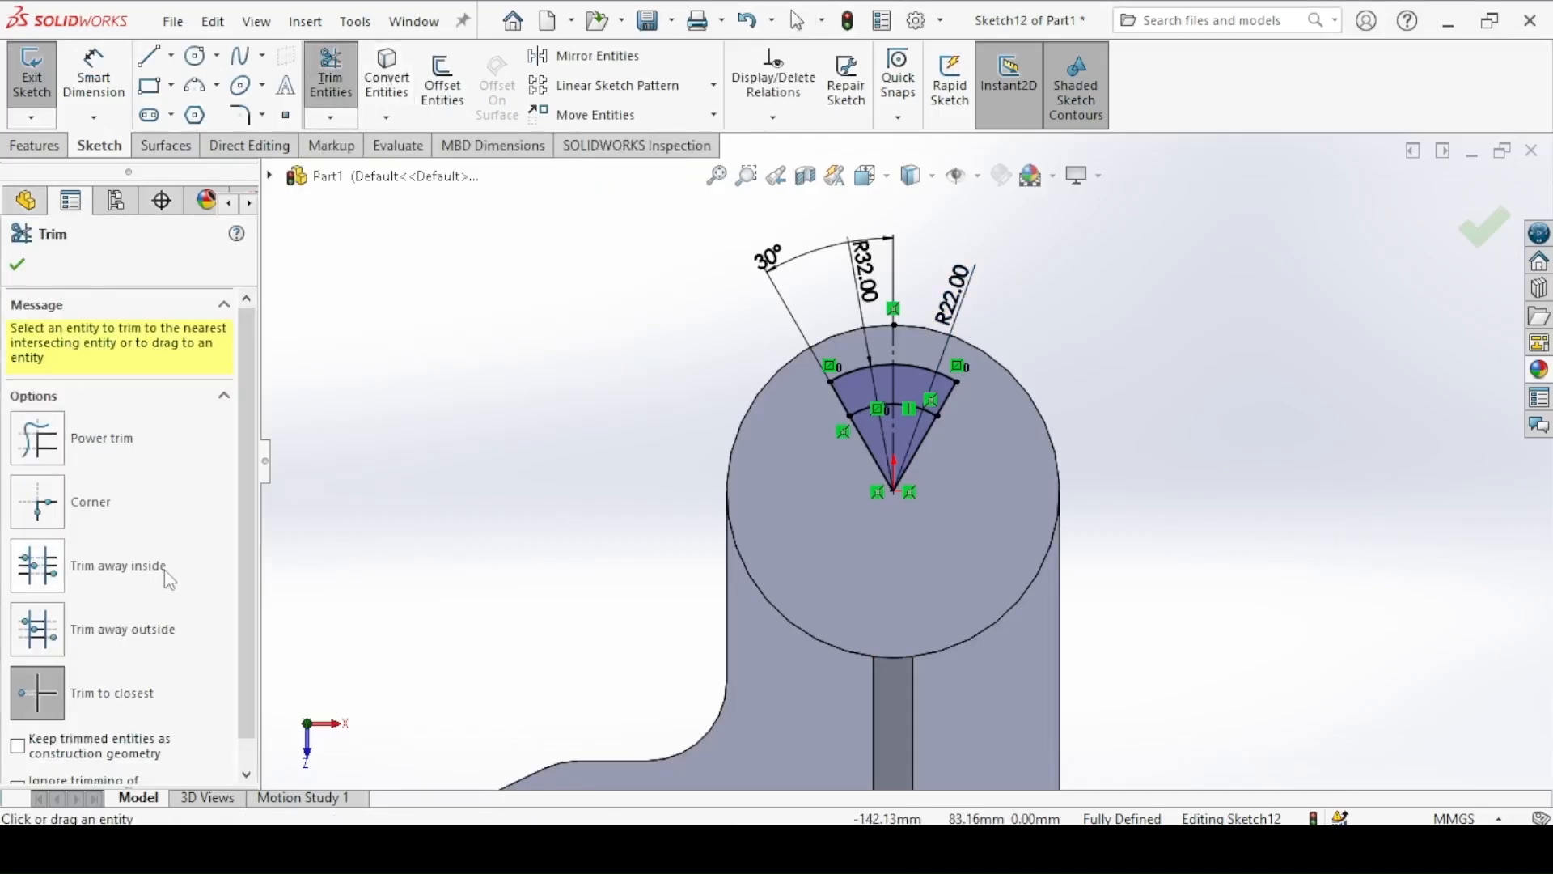
{"action": "left_click_drag", "start_coordinate": [246, 522], "coordinate": [251, 584]}
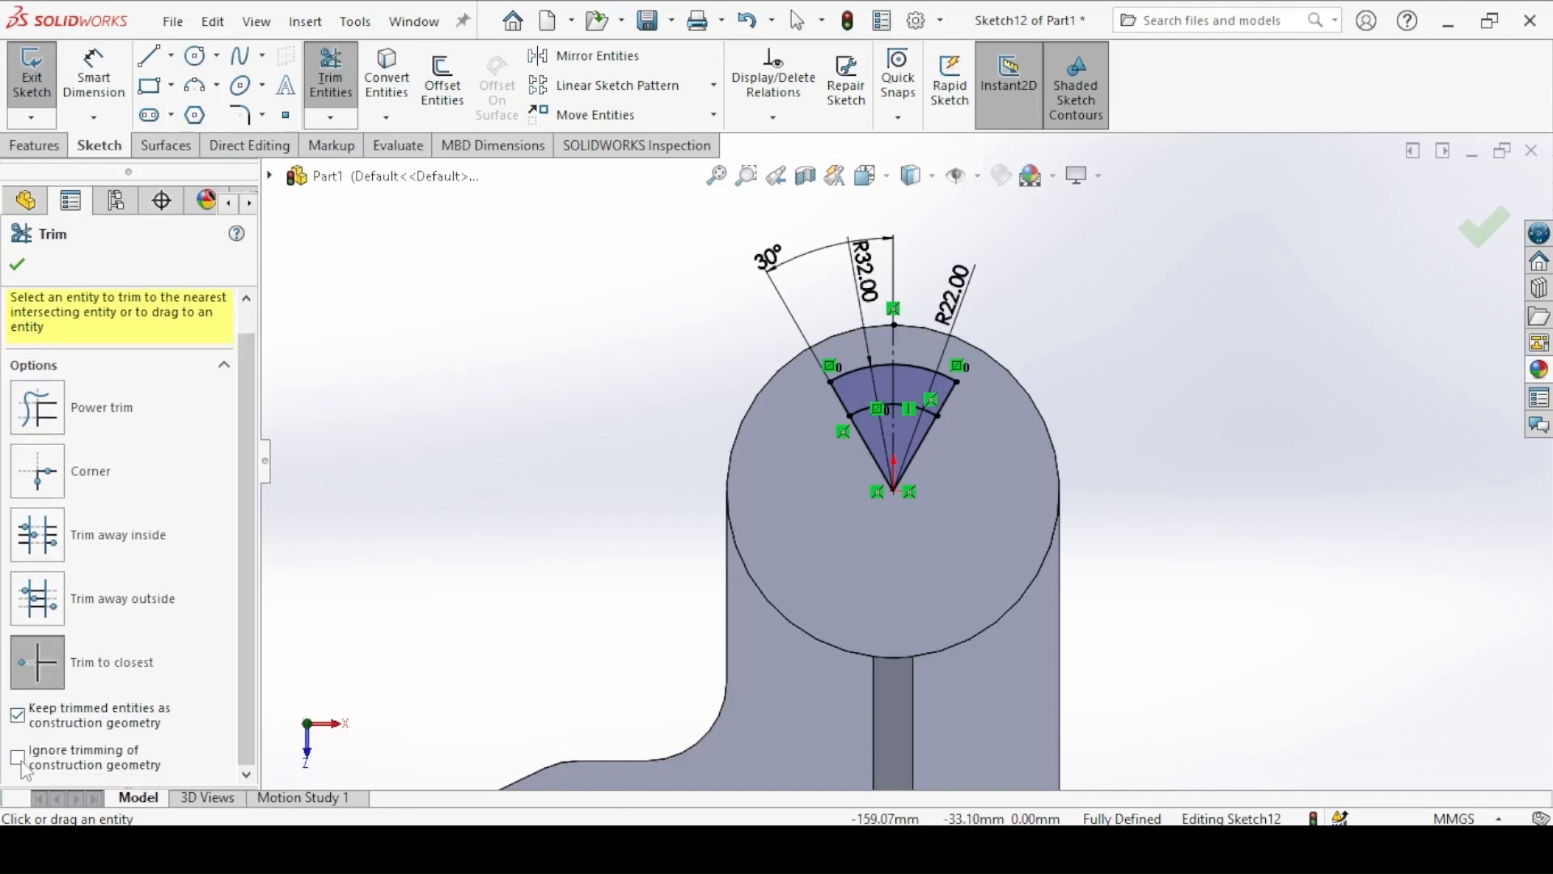
{"action": "left_click", "coordinate": [927, 442]}
{"action": "left_click", "coordinate": [871, 439]}
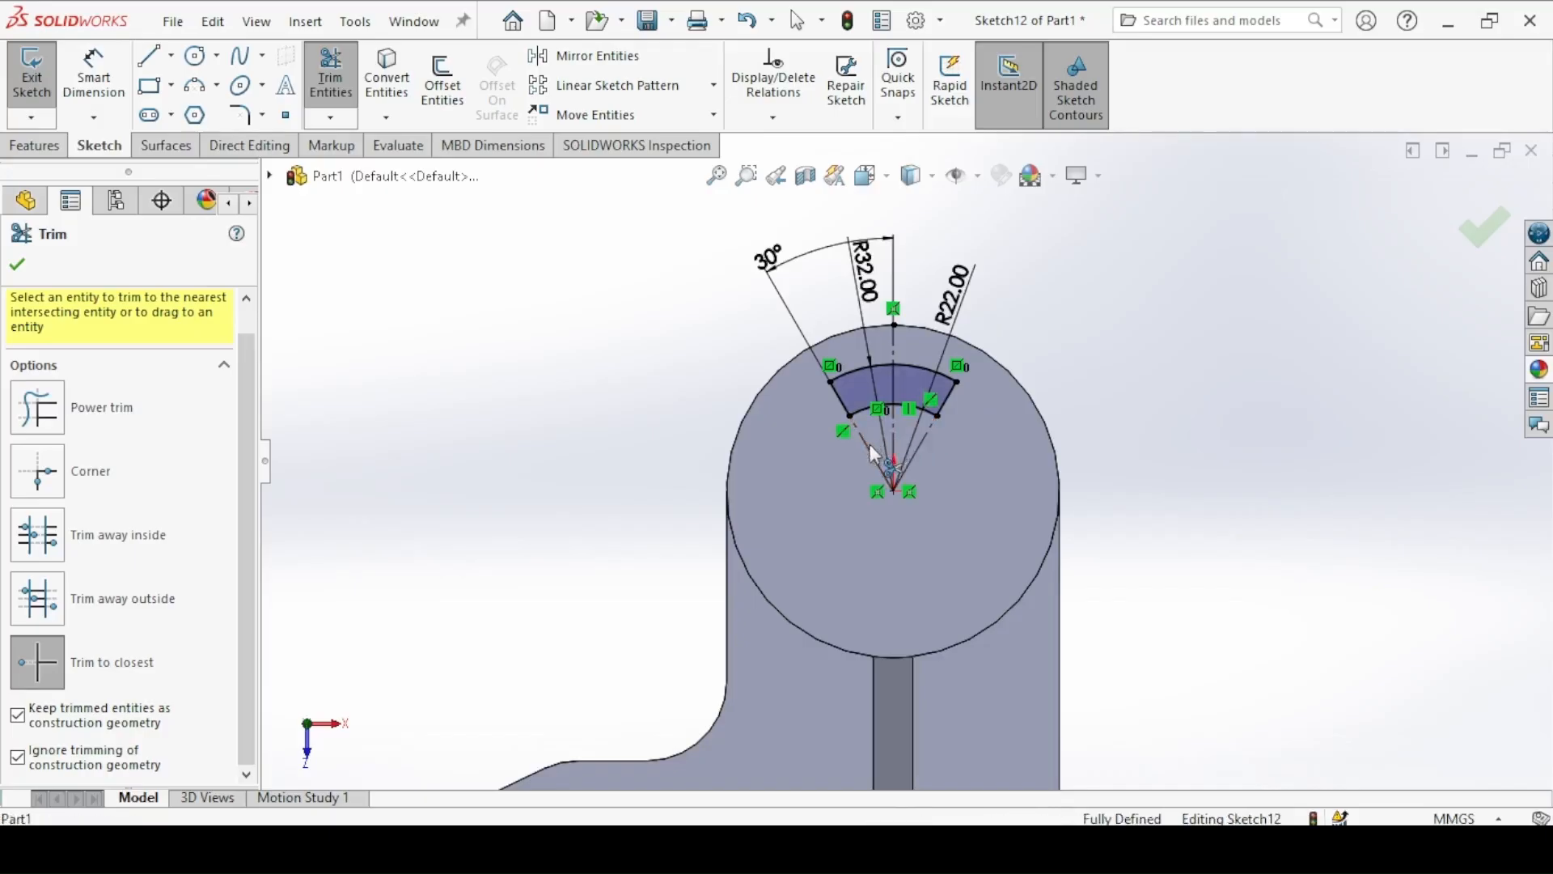
{"action": "left_click", "coordinate": [18, 267]}
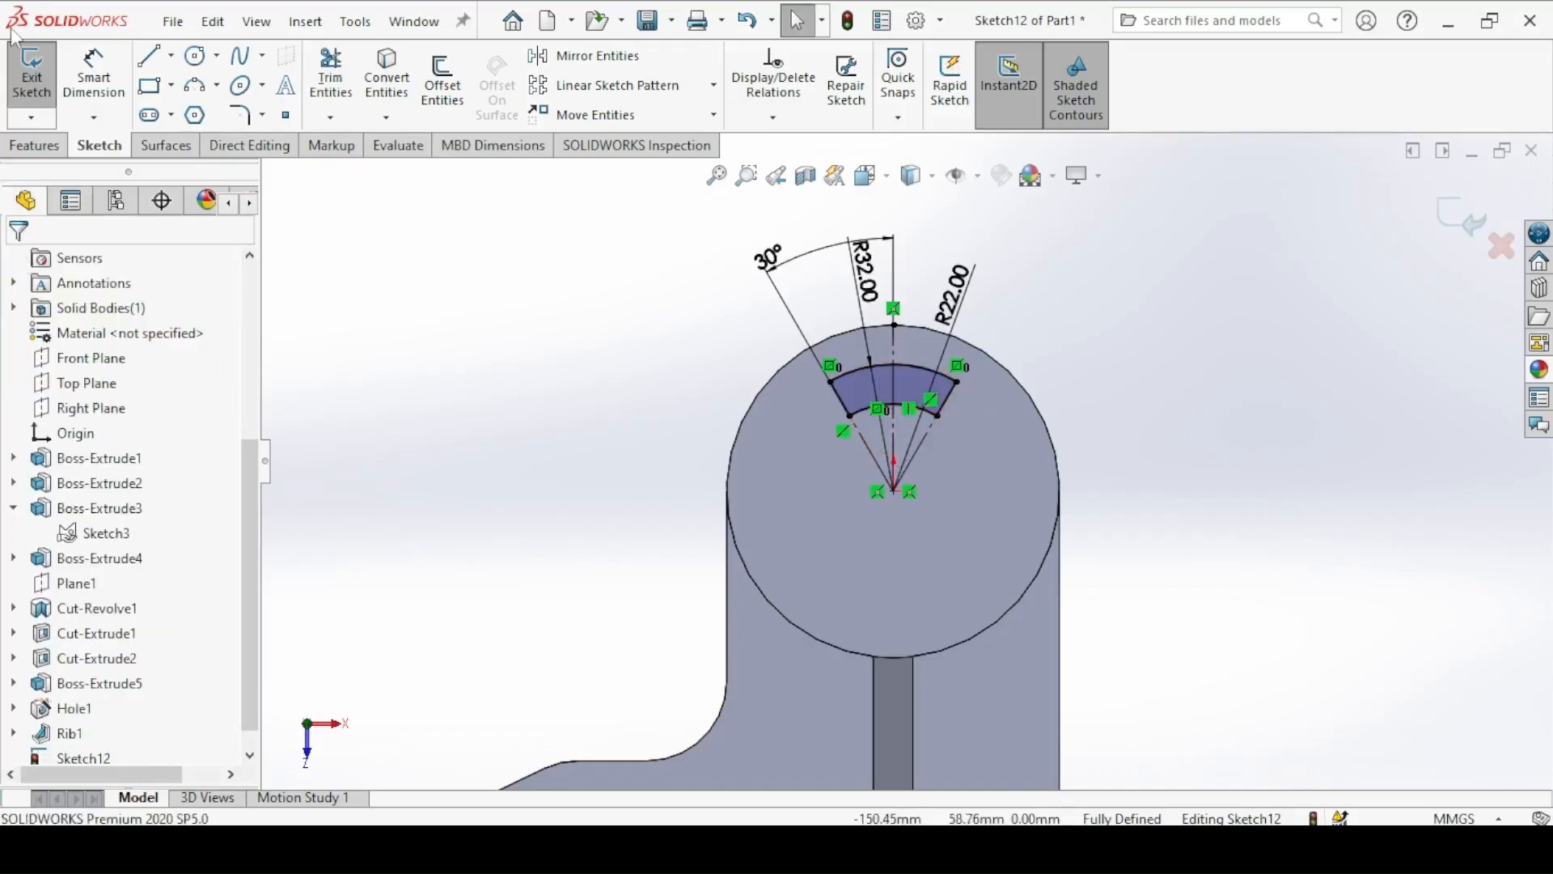
Step: Cut-extrude the curved slot profile down through the cylinder with the Up To Next end condition
{"action": "left_click", "coordinate": [1489, 21]}
{"action": "left_click", "coordinate": [1473, 34]}
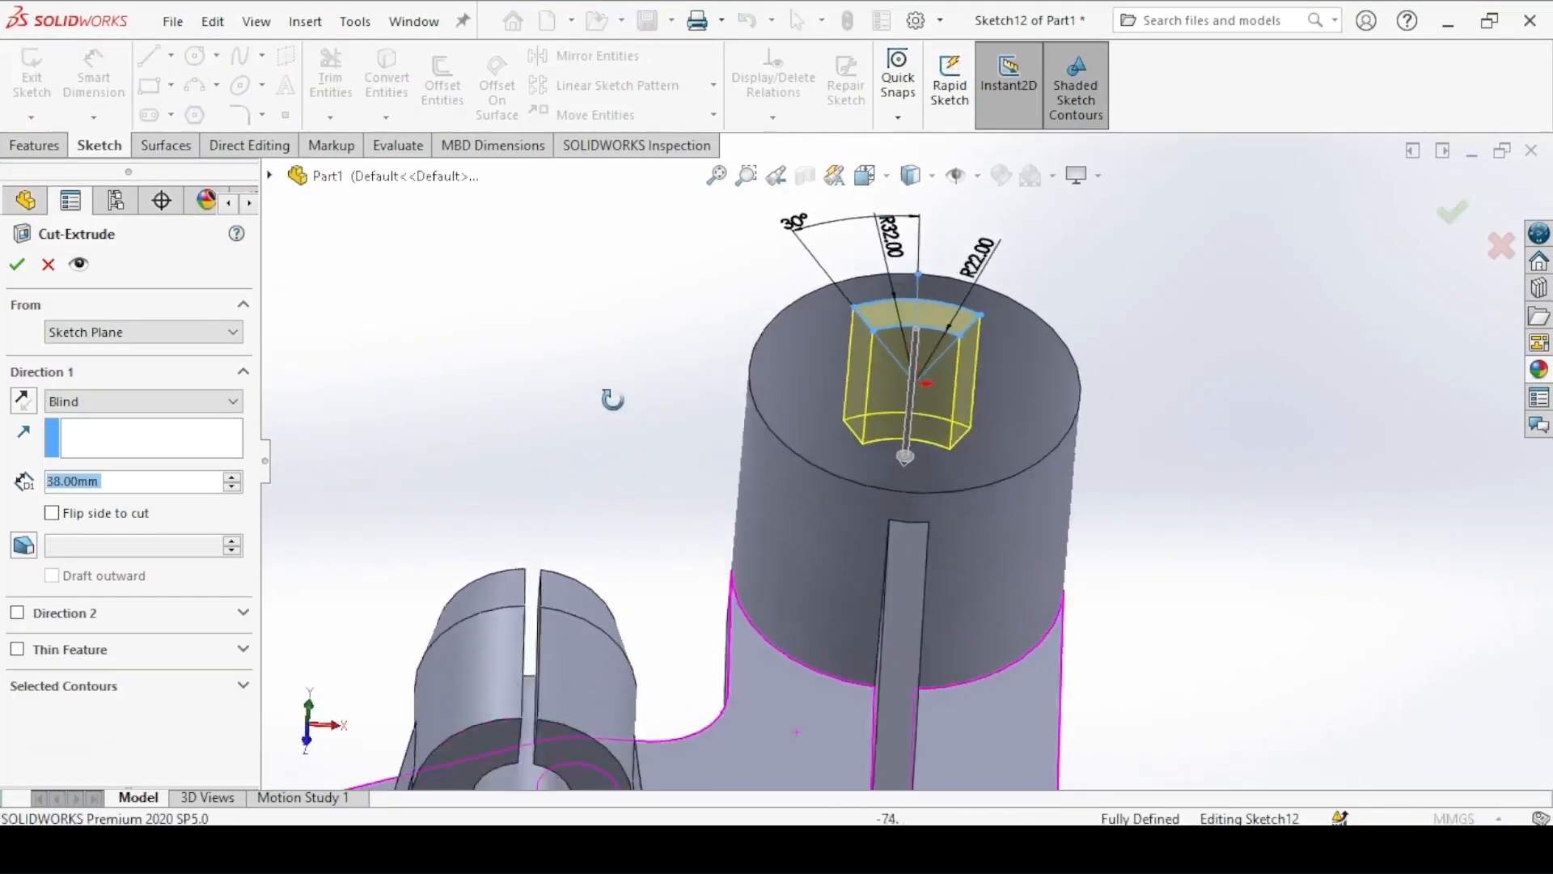
{"action": "left_click", "coordinate": [76, 402]}
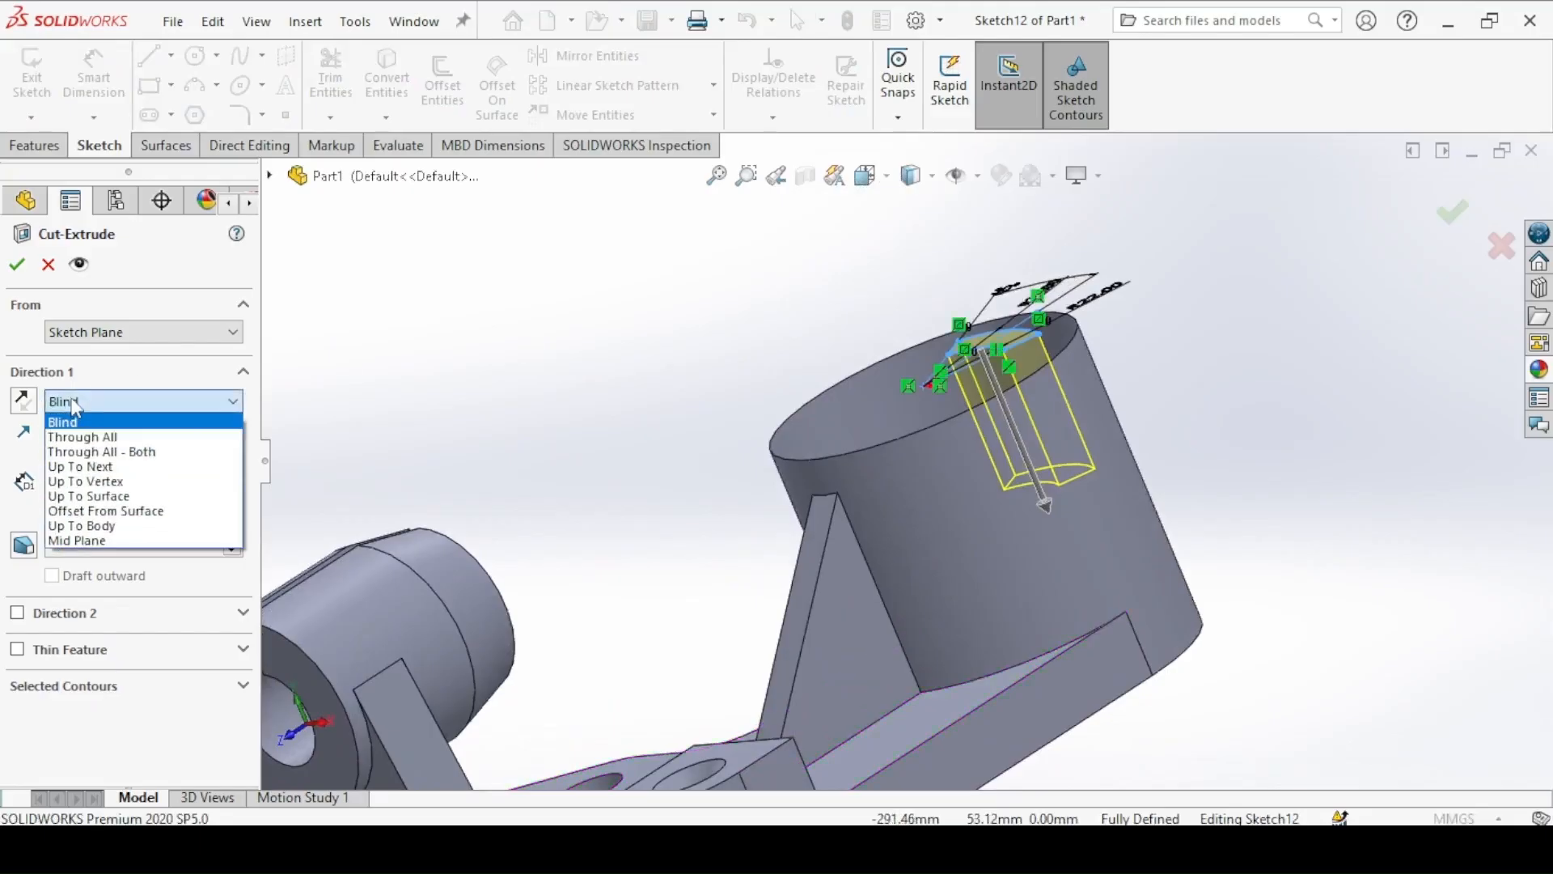
{"action": "left_click", "coordinate": [83, 464]}
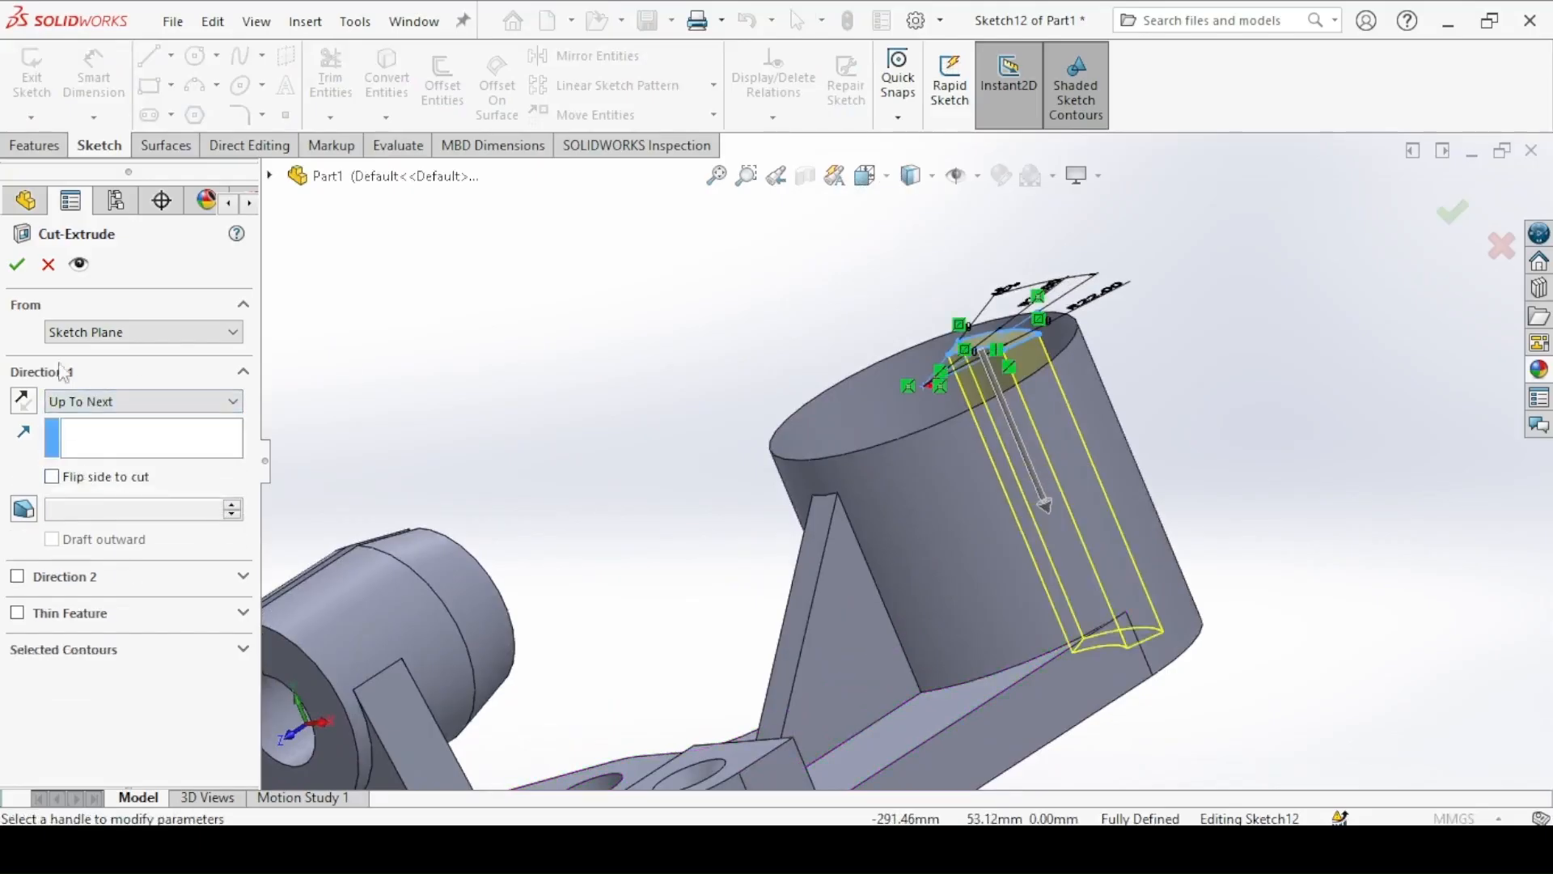
{"action": "left_click", "coordinate": [18, 267]}
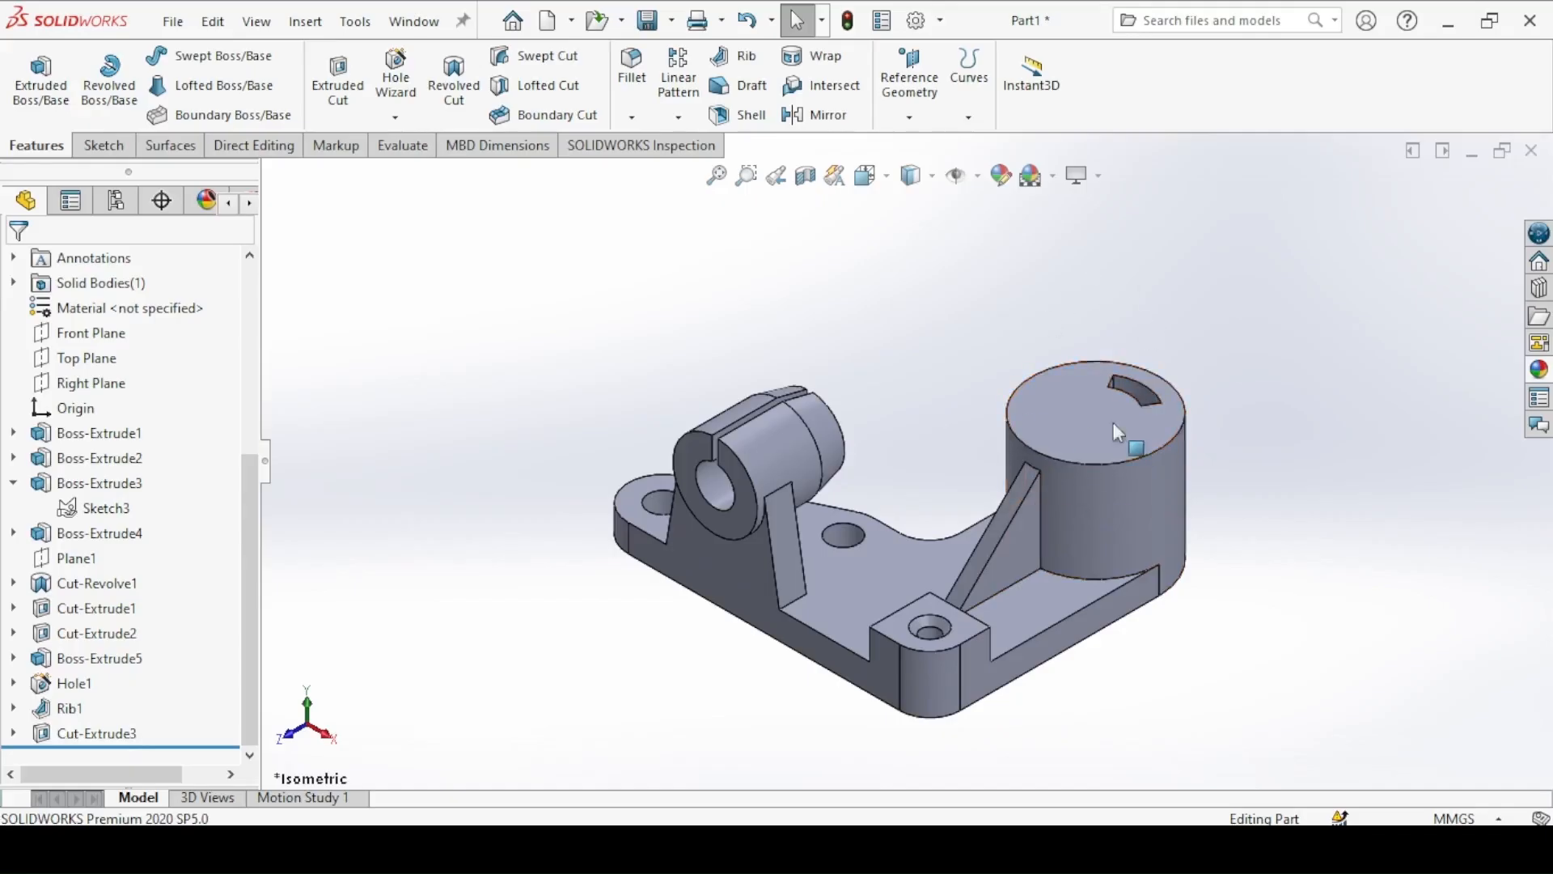
Step: Circular-pattern the curved slot cut about the cylinder's outer face with 4 equally spaced instances over 360 degrees
{"action": "left_click", "coordinate": [64, 741]}
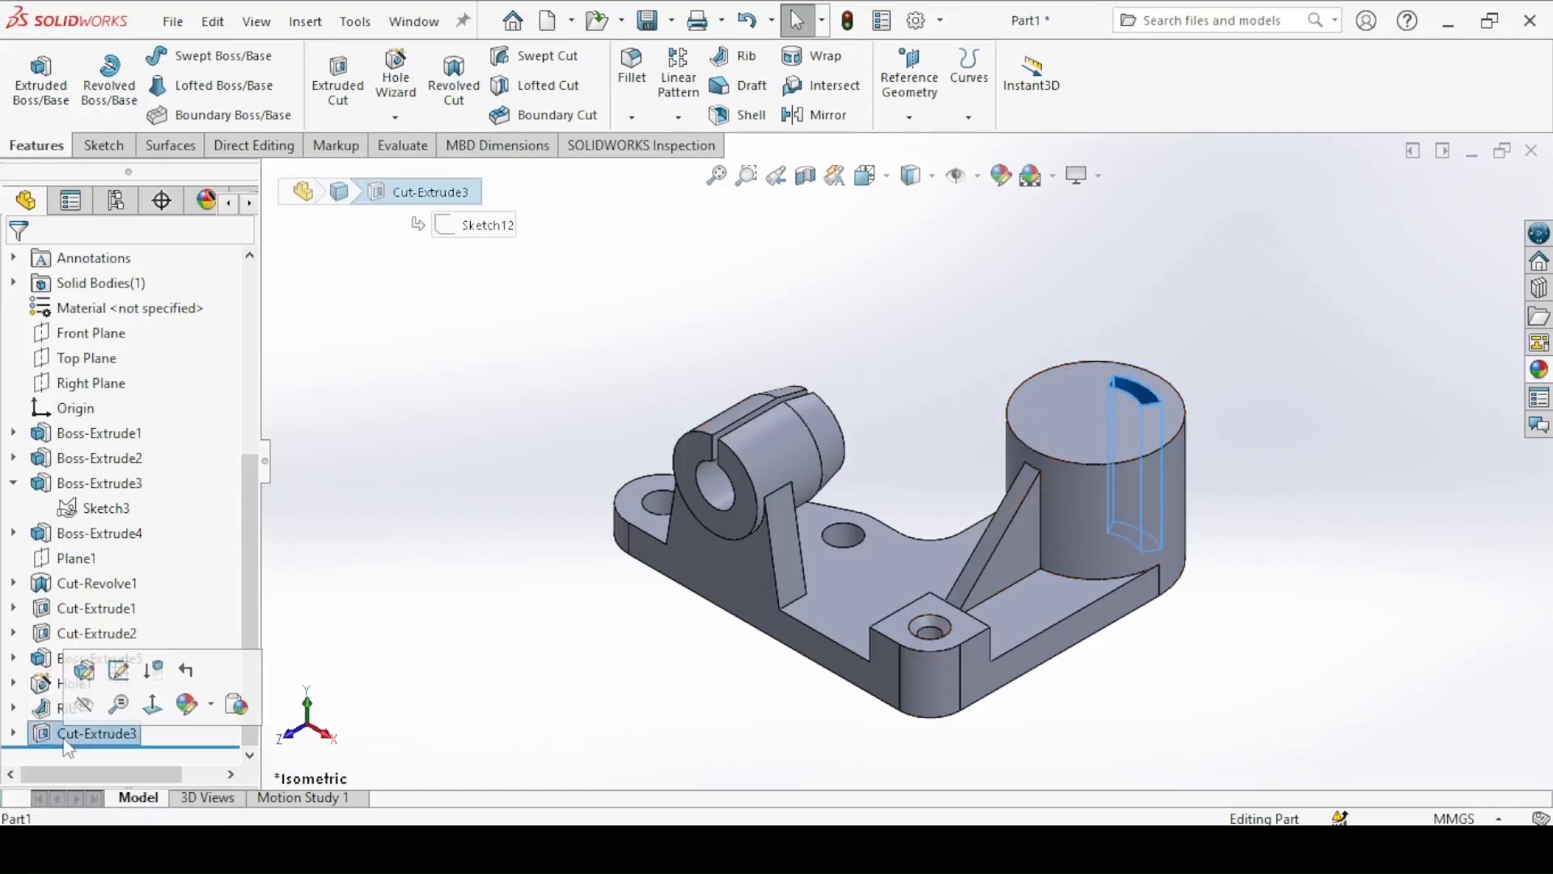
{"action": "left_click", "coordinate": [701, 123]}
{"action": "left_click", "coordinate": [712, 163]}
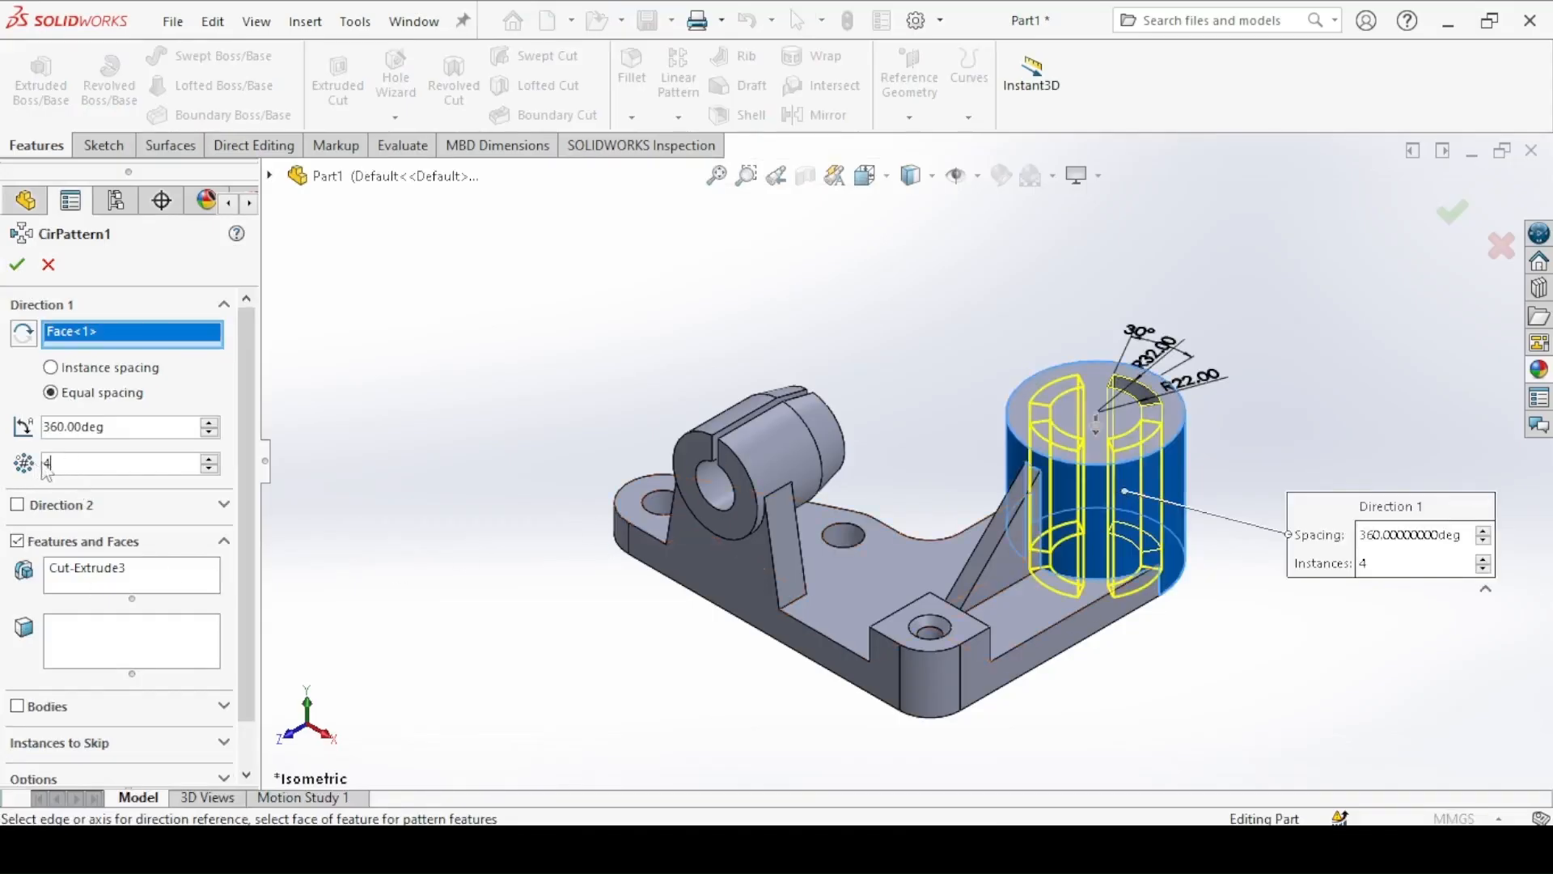
{"action": "left_click", "coordinate": [16, 266]}
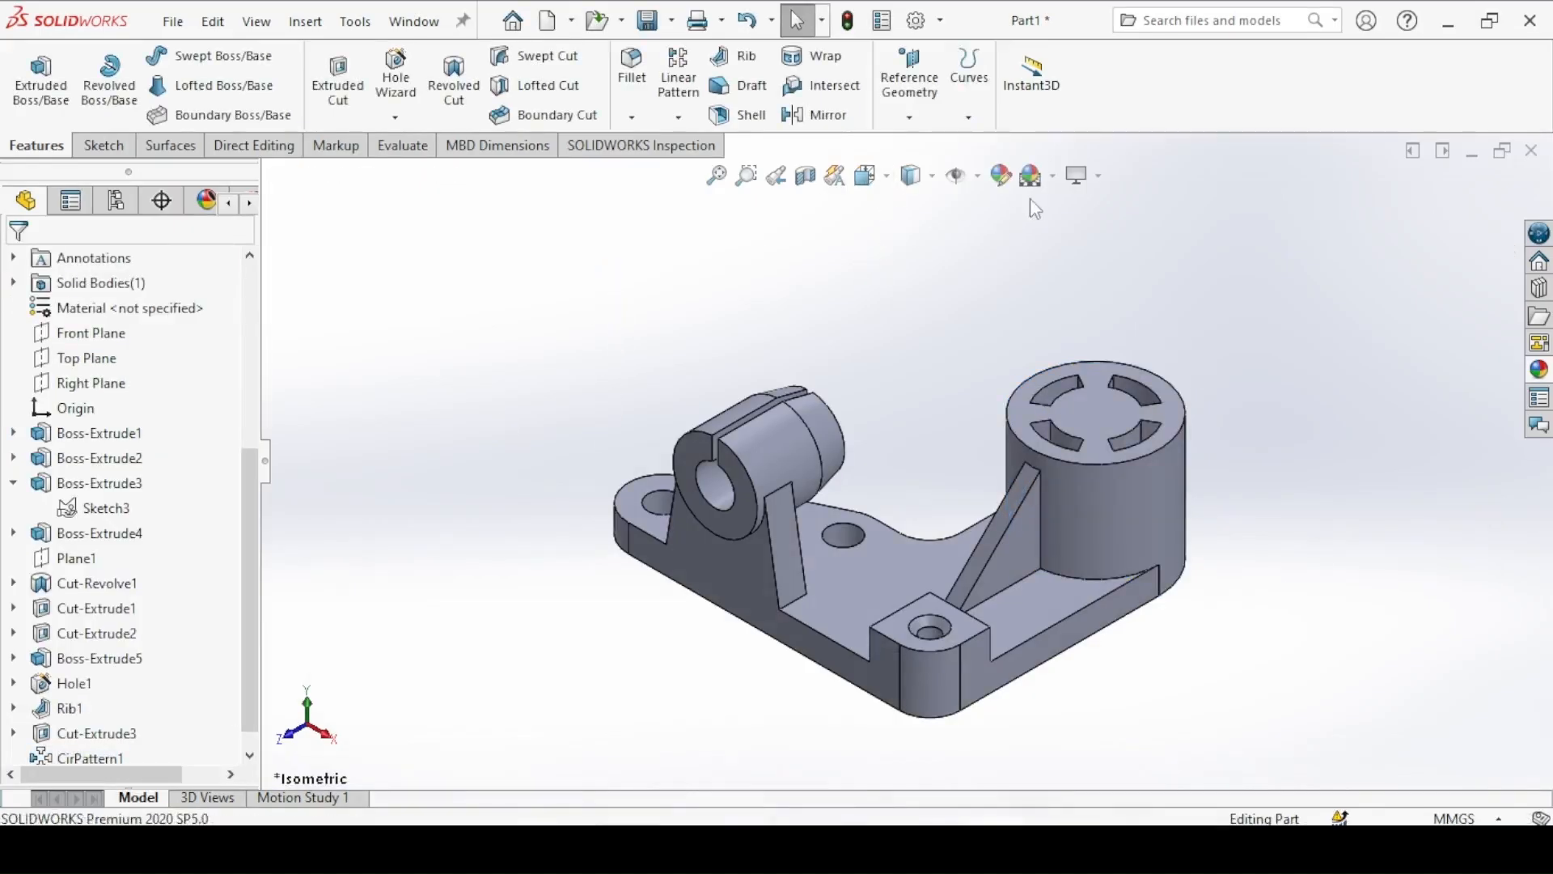
Step: Apply the Backdrop - Grey with Overhead Light scene to the model
{"action": "left_click", "coordinate": [1052, 176]}
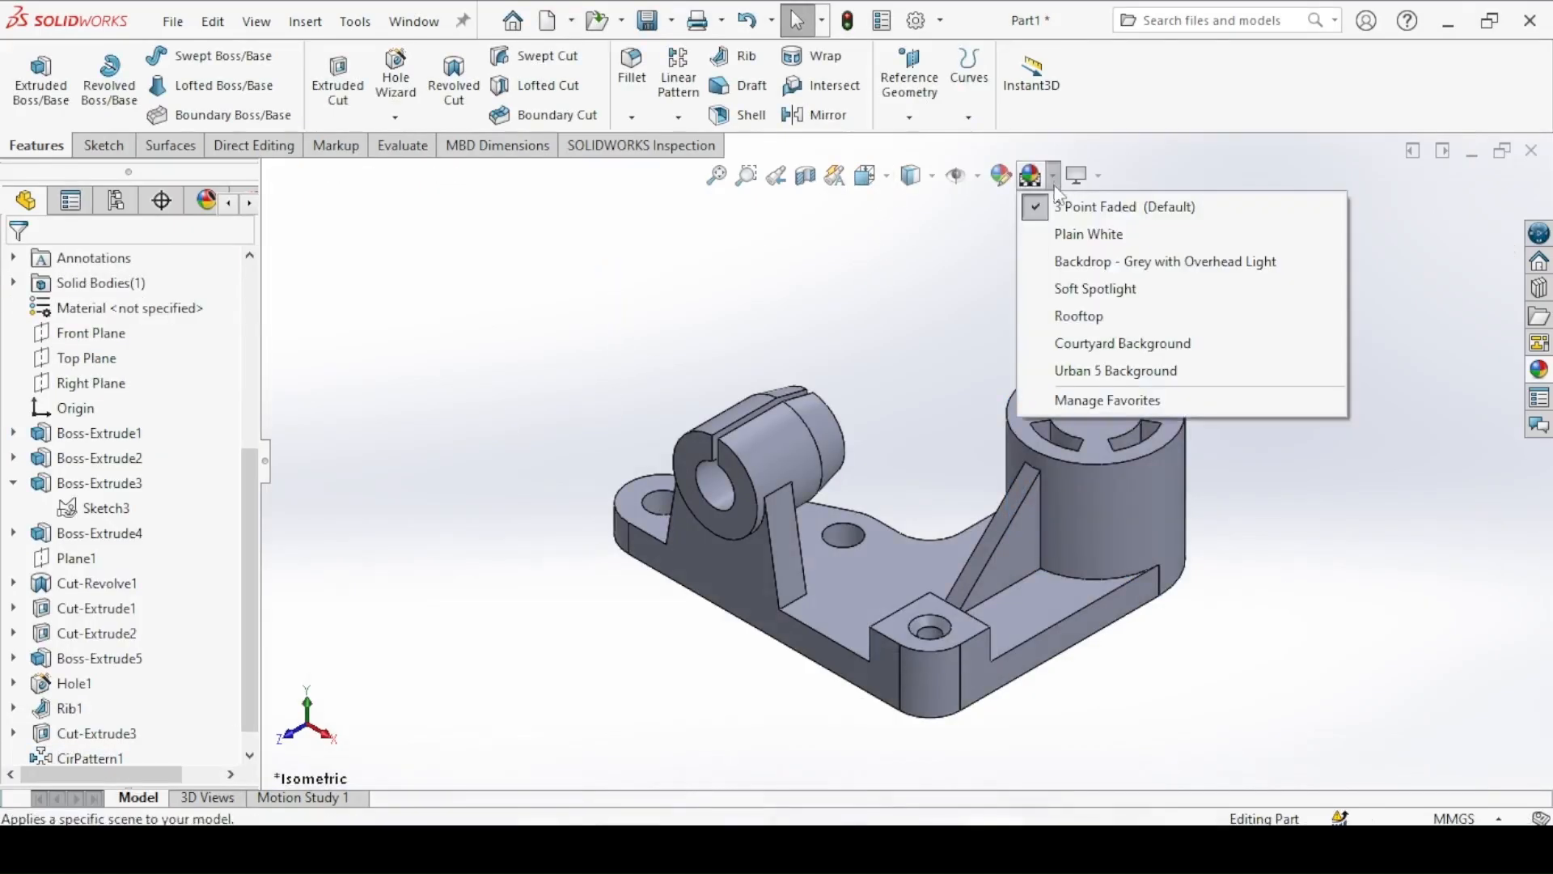
{"action": "left_click", "coordinate": [1057, 263]}
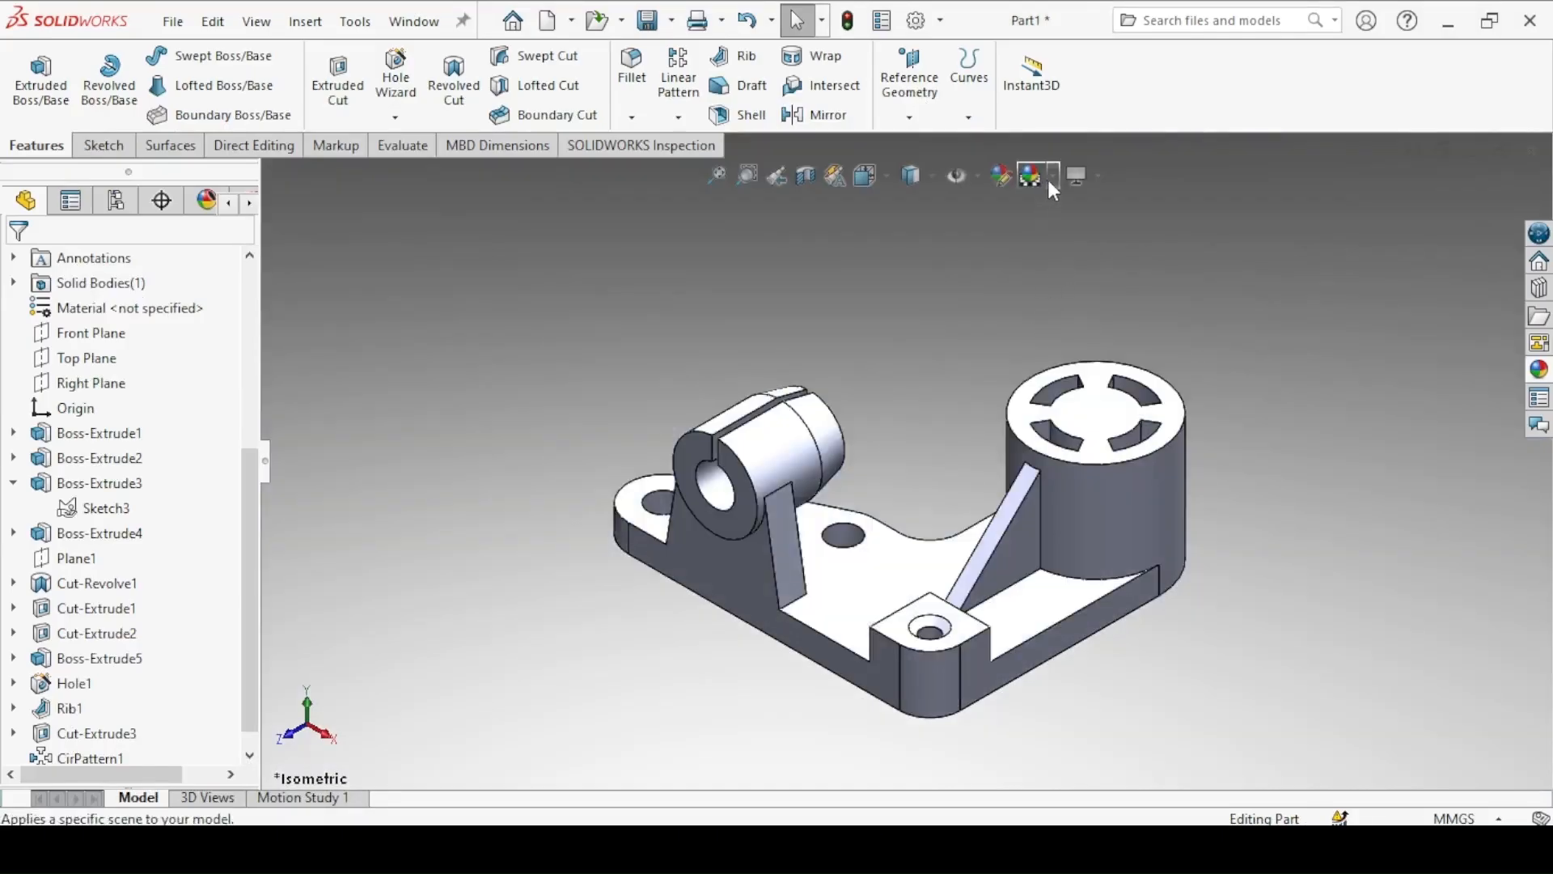
{"action": "left_click", "coordinate": [1048, 176]}
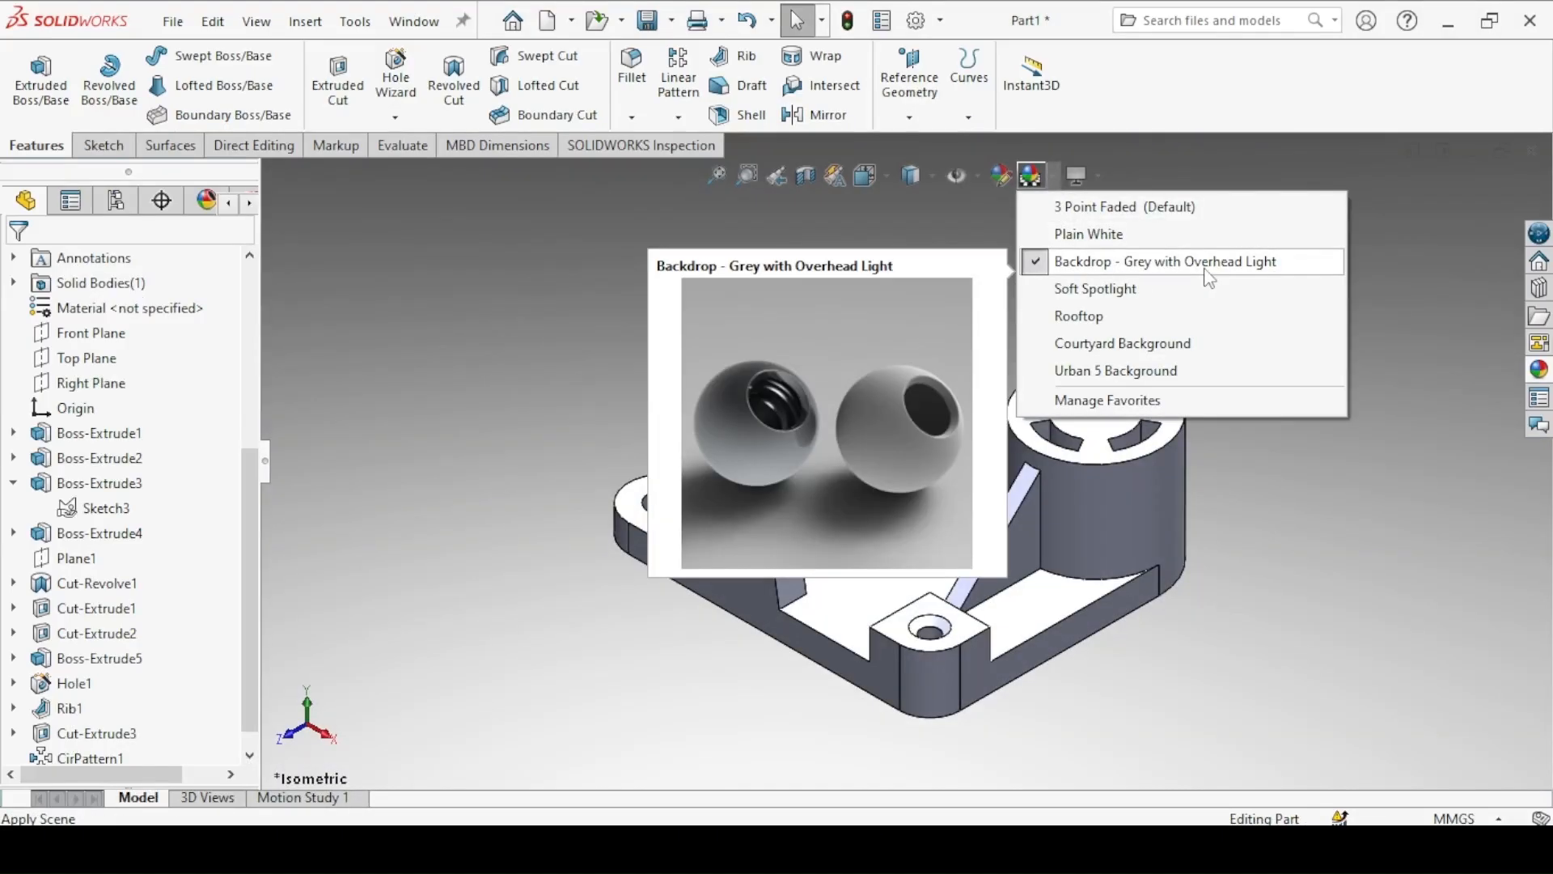
{"action": "left_click", "coordinate": [1237, 456]}
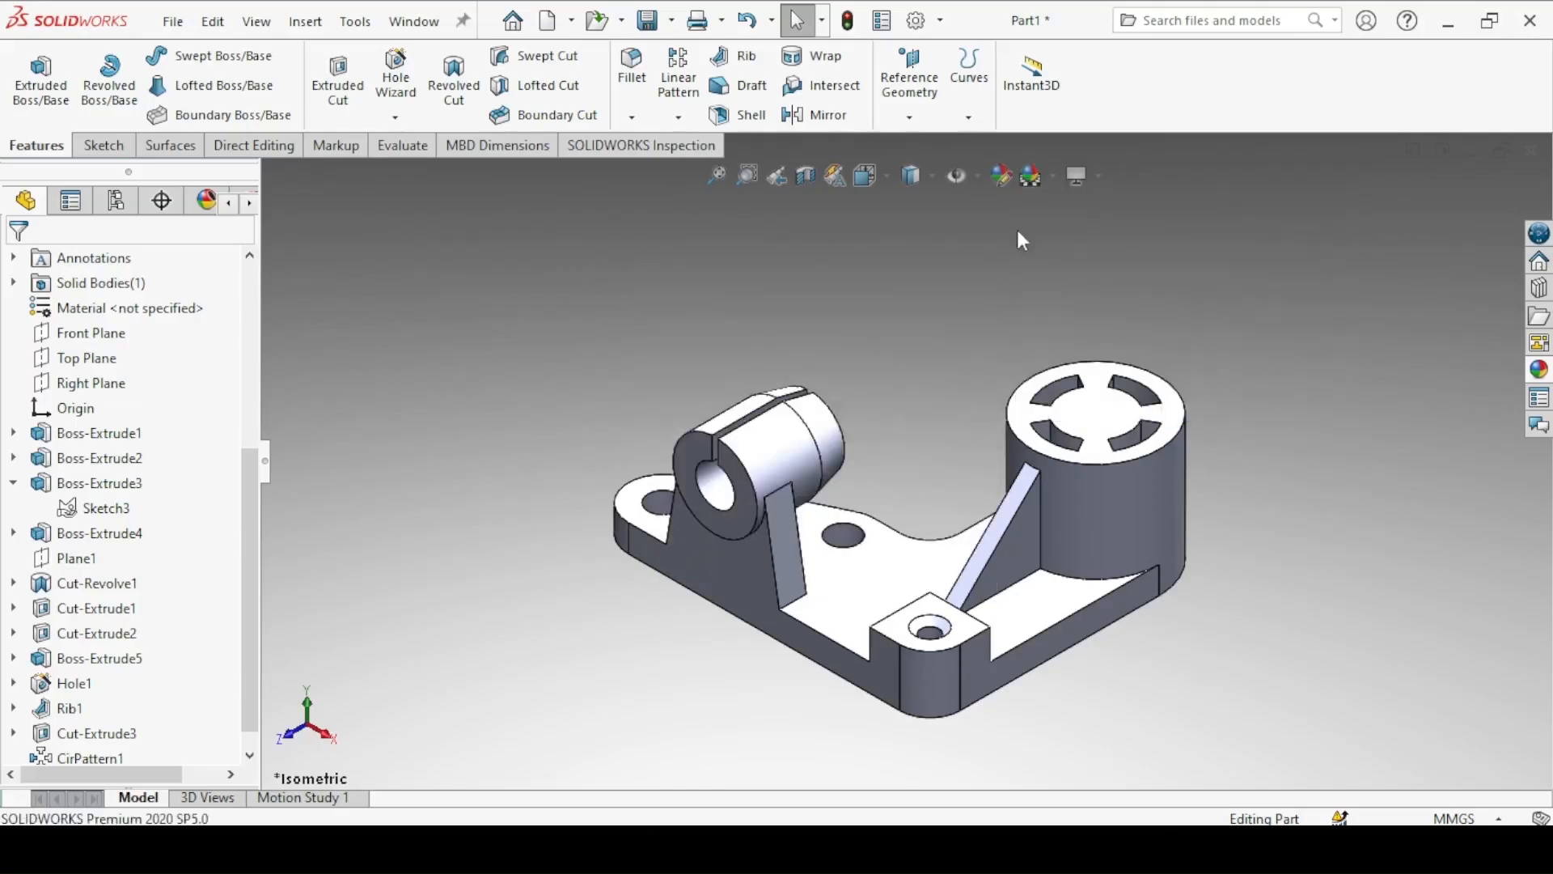
Step: Apply the polished brass metal appearance to the whole part and fit the model in the view
{"action": "left_click", "coordinate": [1000, 178]}
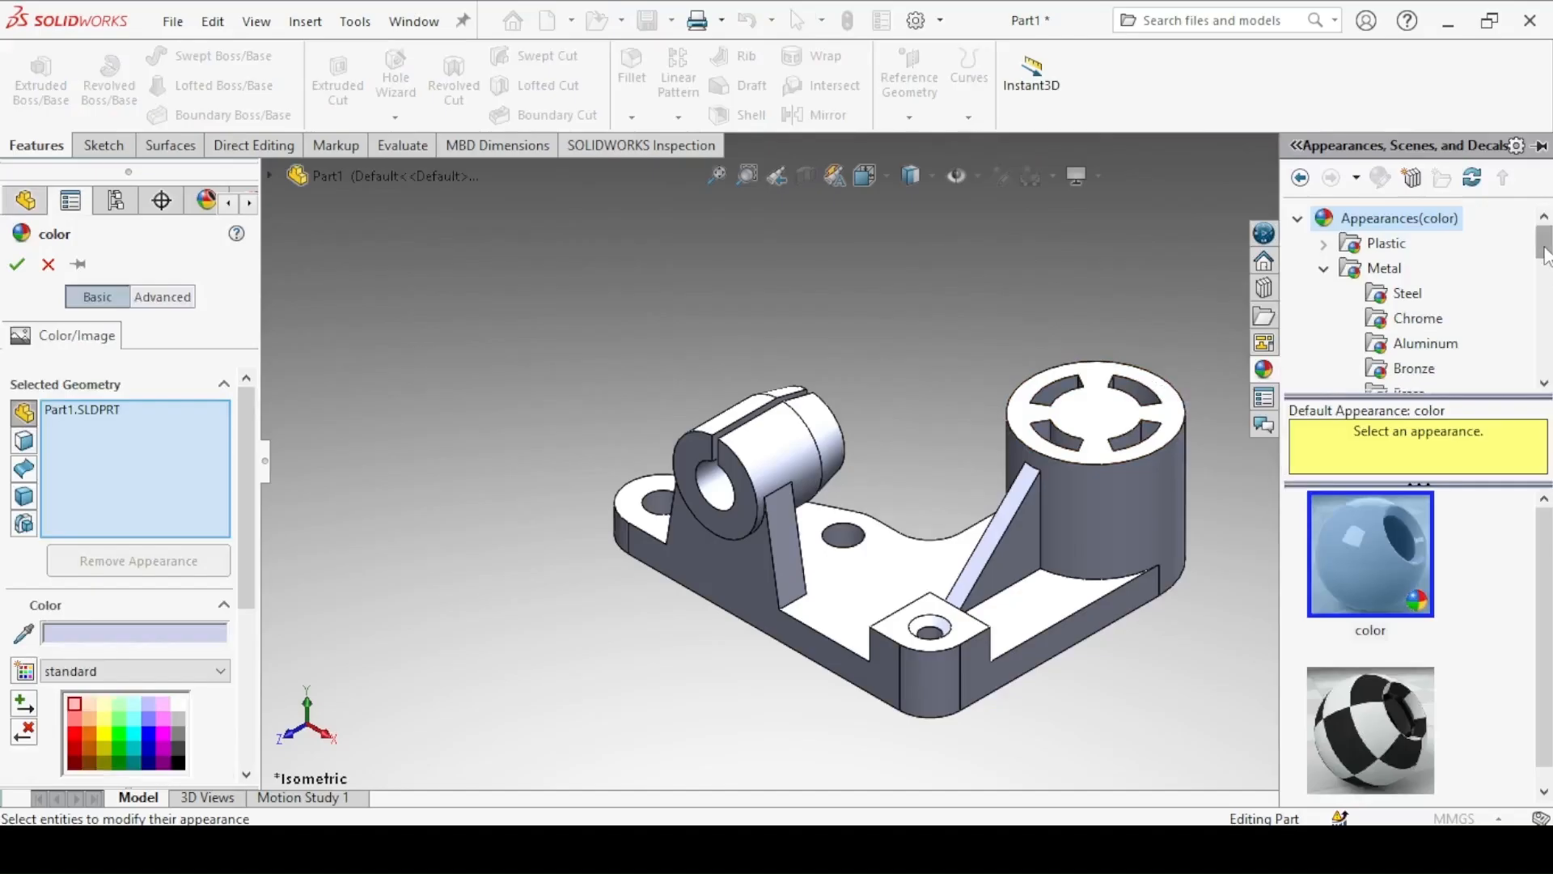
{"action": "left_click_drag", "start_coordinate": [1545, 241], "coordinate": [1543, 243]}
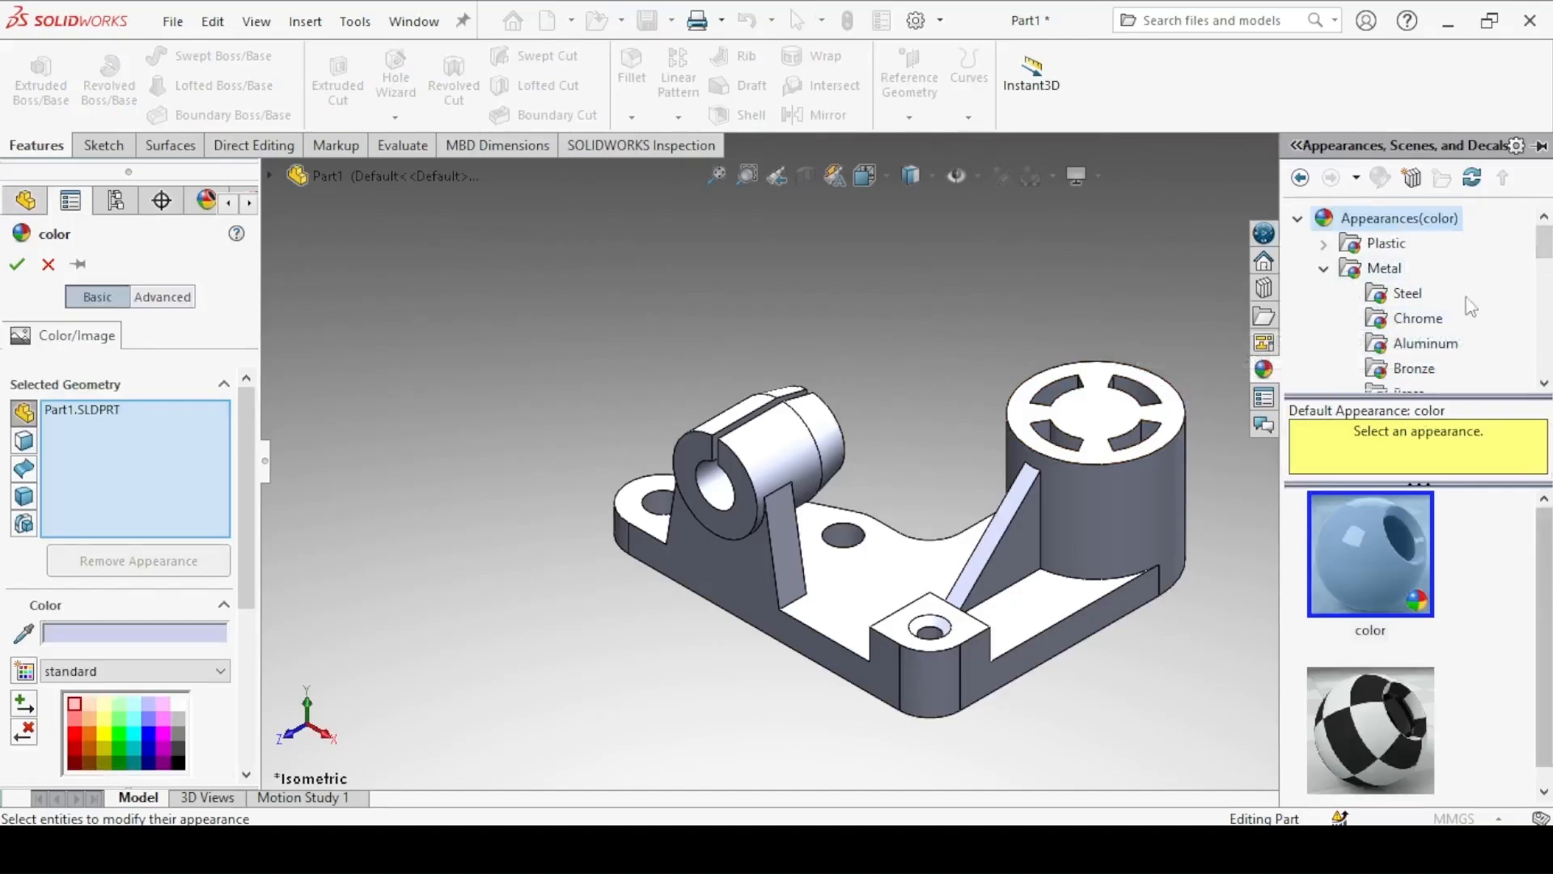
{"action": "left_click", "coordinate": [1376, 268]}
{"action": "left_click_drag", "start_coordinate": [1544, 526], "coordinate": [1541, 600]}
{"action": "left_click", "coordinate": [1414, 612]}
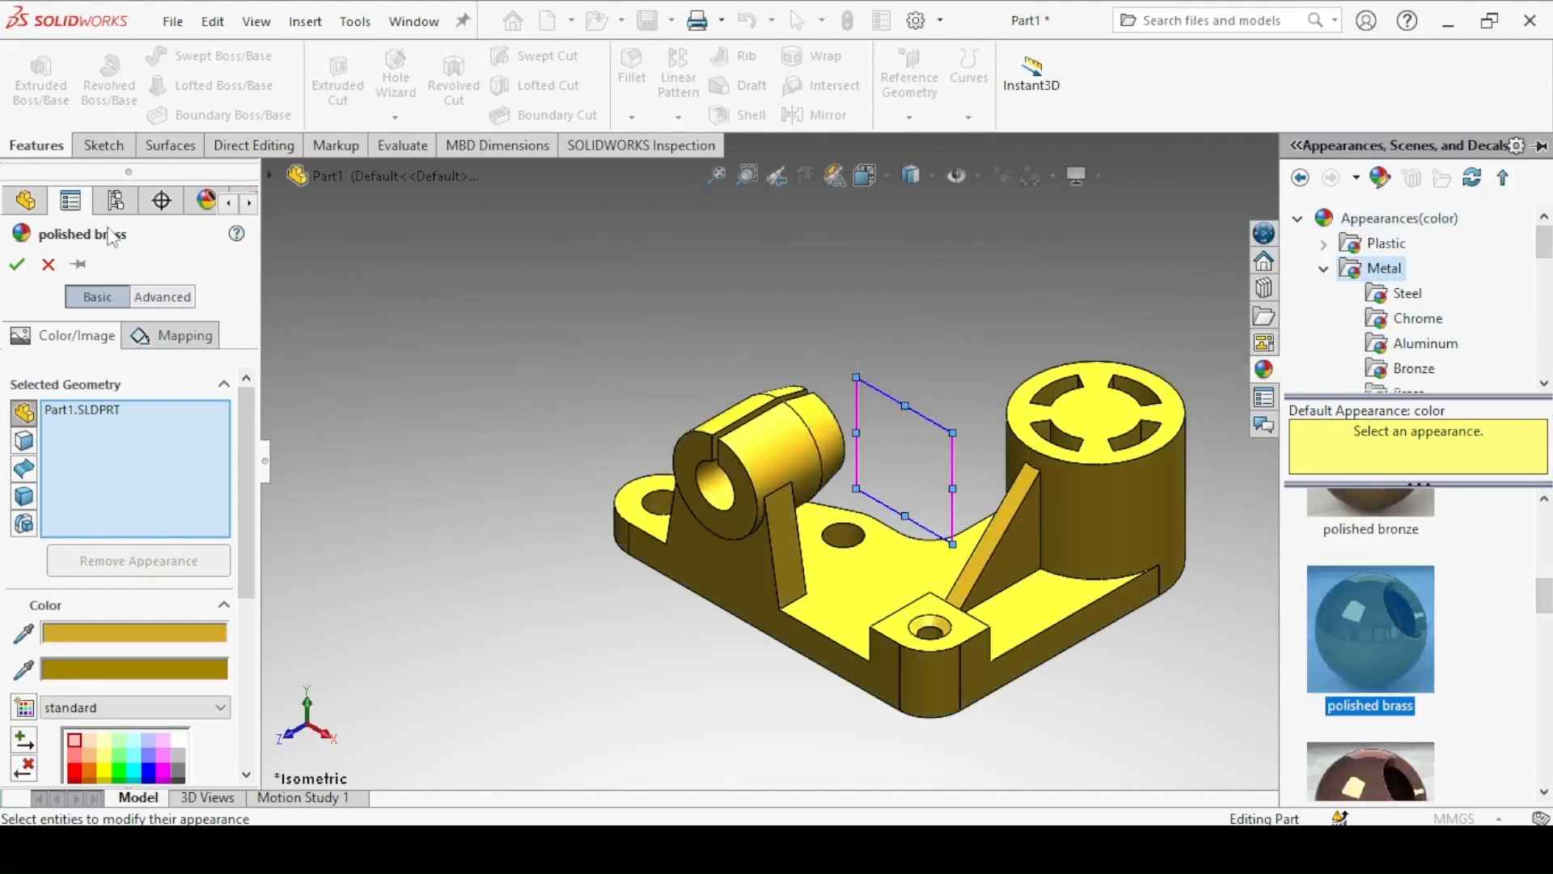
{"action": "key", "text": "Return"}
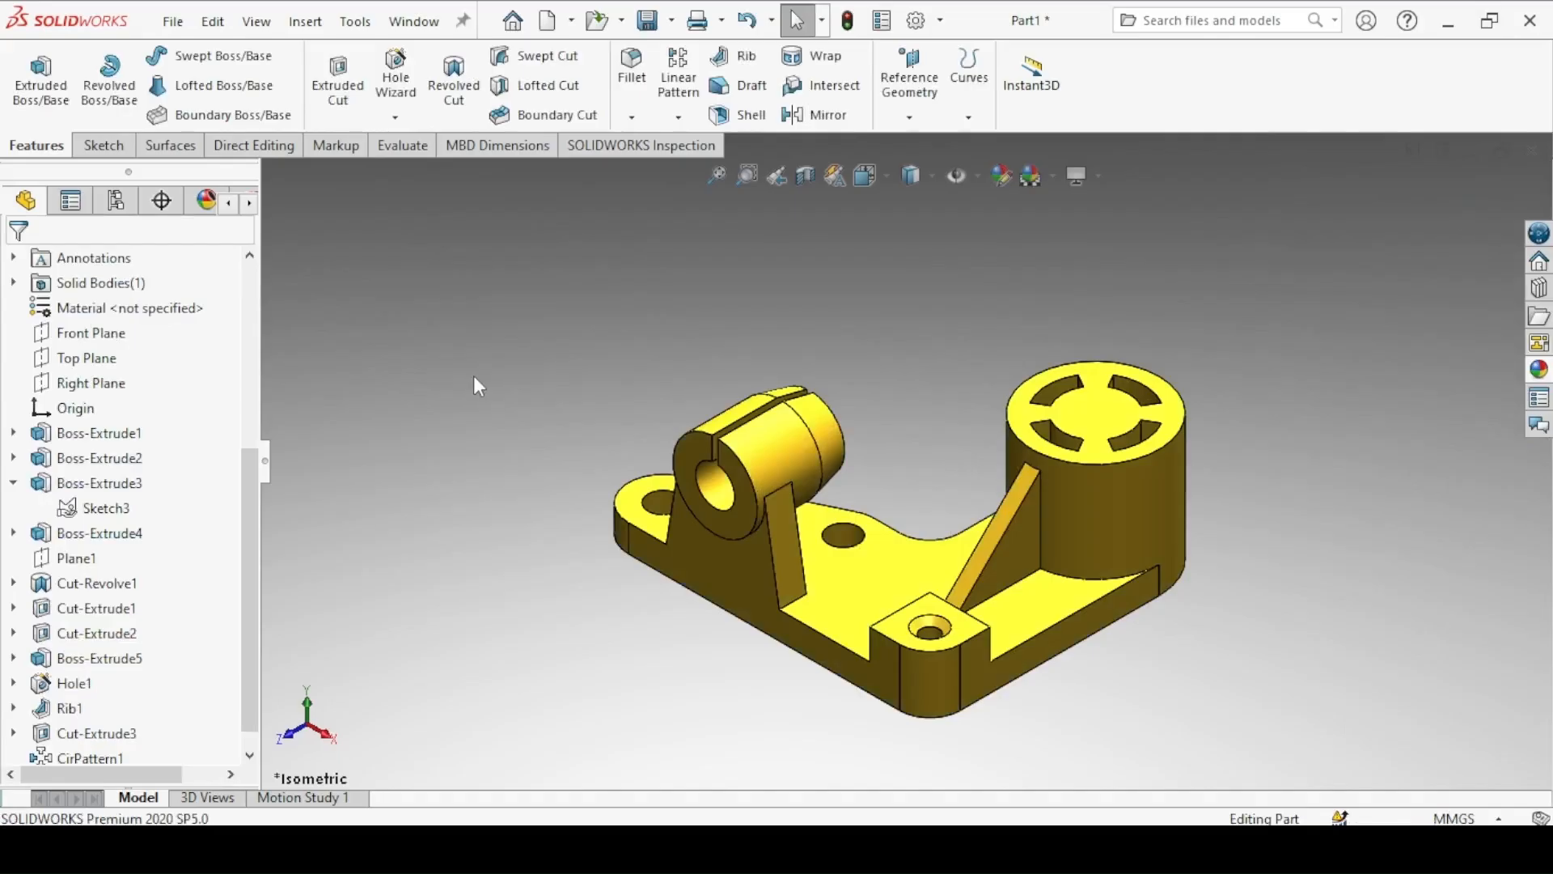
{"action": "key", "text": "f"}
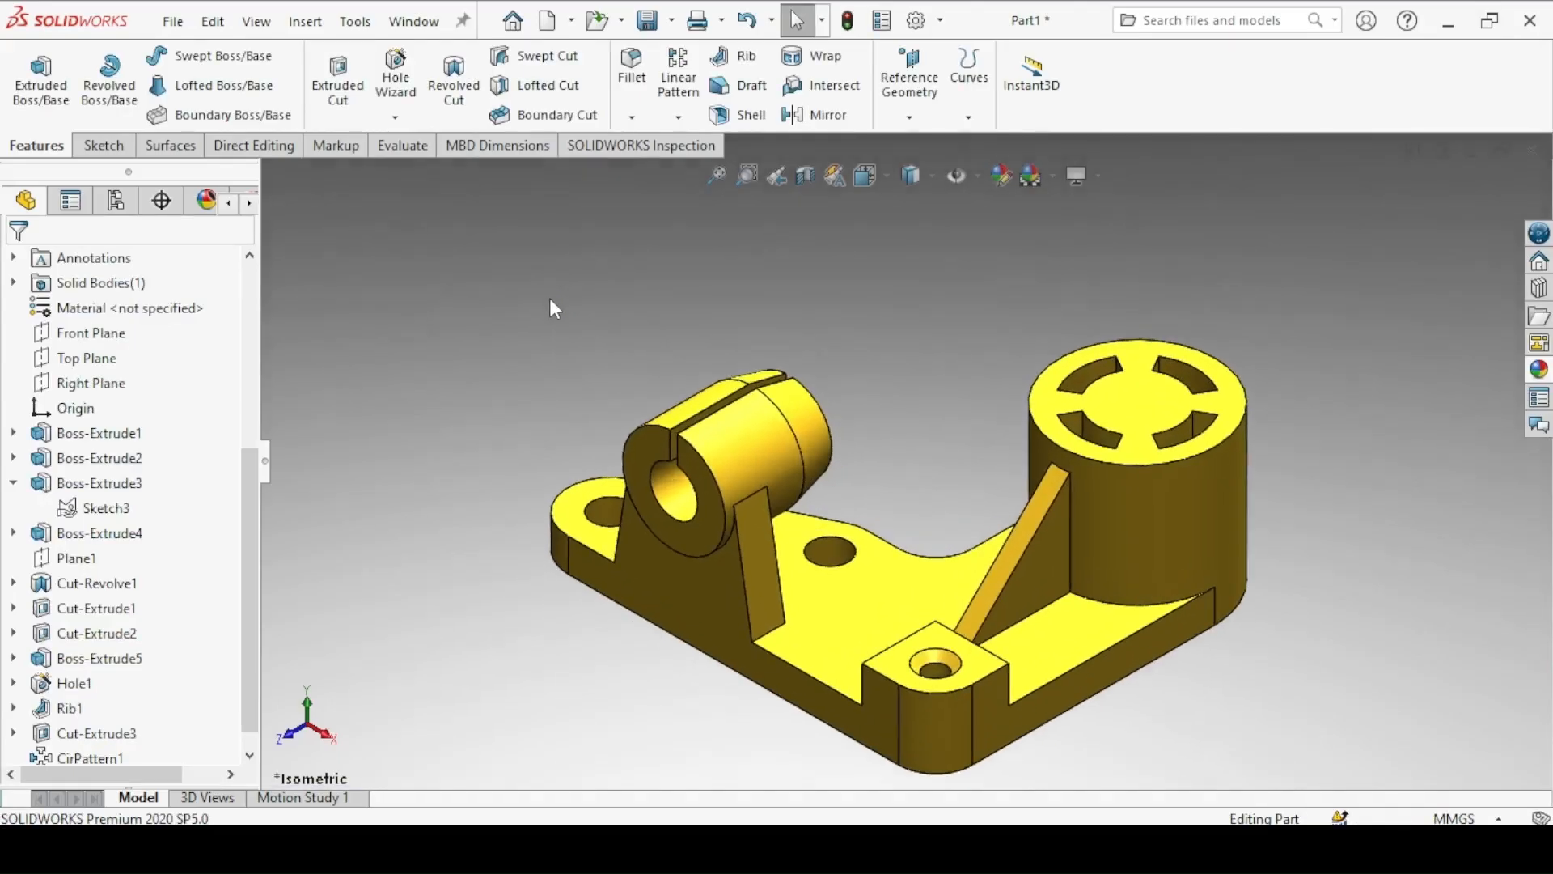